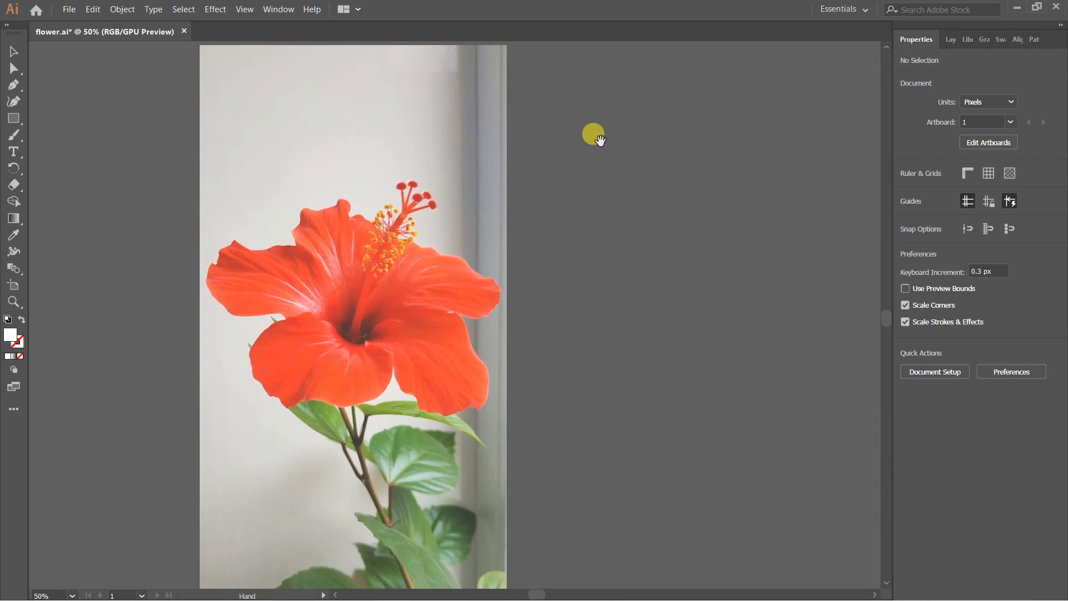
Examine the hibiscus and plumeria reference photos and the document's layers, focusing on the central plumeria's petals.
drag(622, 64, 410, 393)
scroll(503, 286, down, 4)
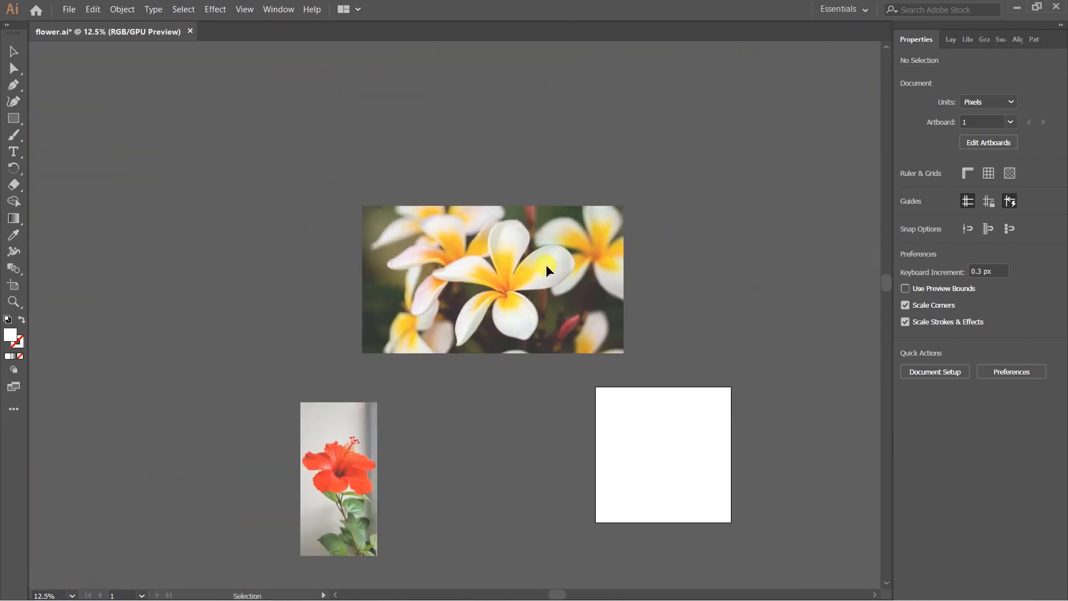
scroll(549, 270, up, 2)
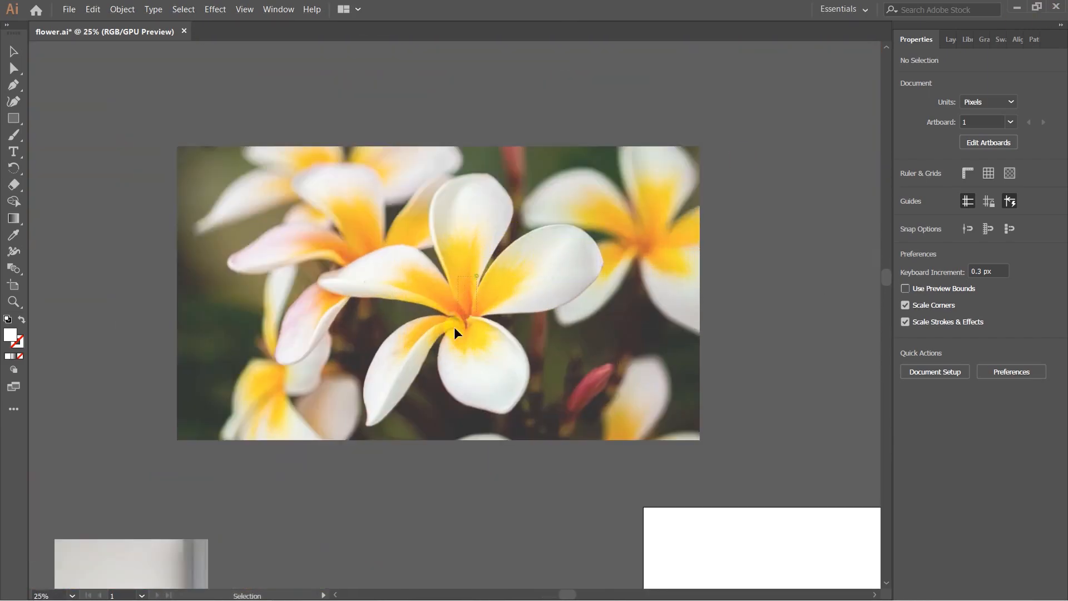
drag(256, 426, 322, 231)
drag(369, 238, 256, 457)
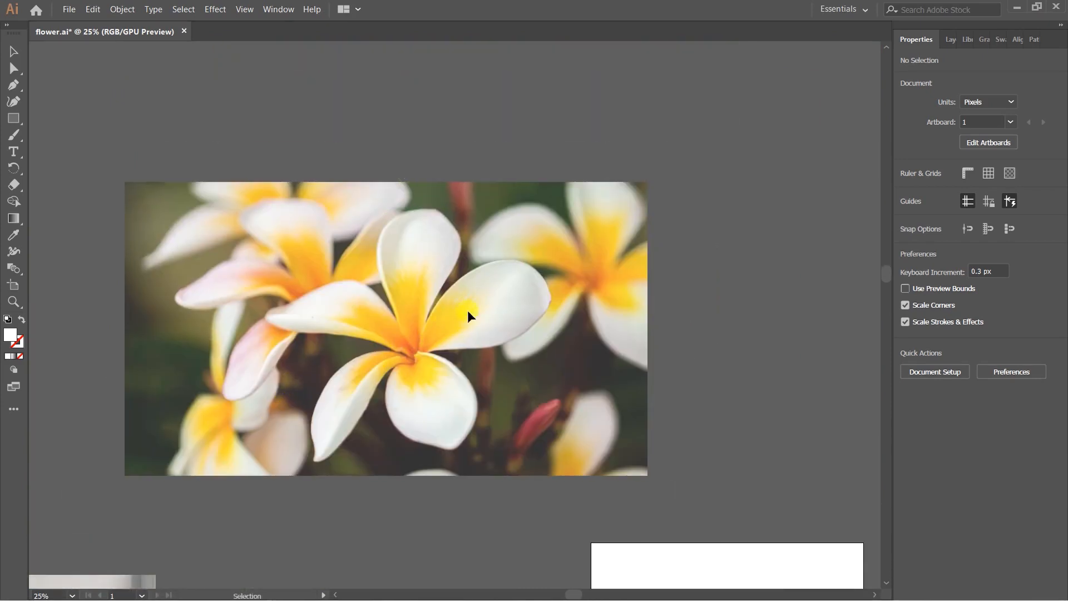
click(953, 40)
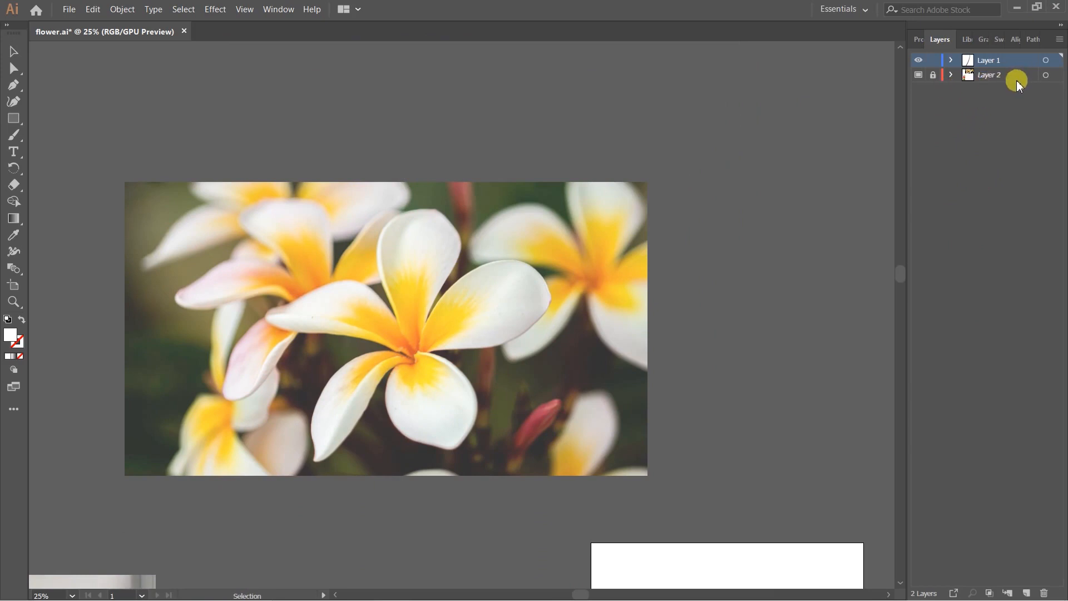
drag(475, 363, 488, 350)
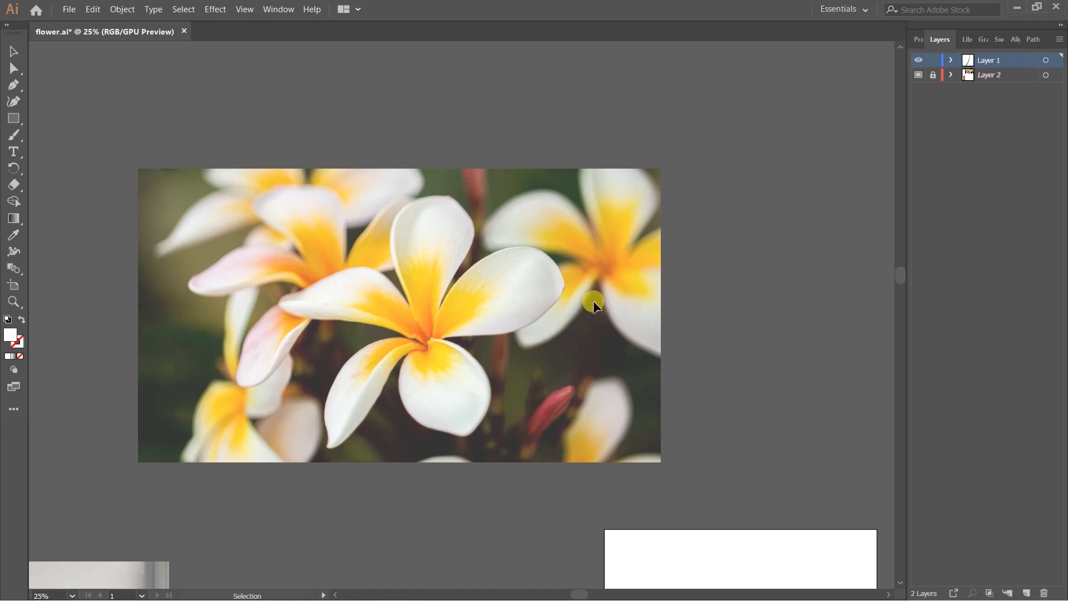
scroll(570, 249, up, 2)
drag(470, 289, 595, 226)
scroll(591, 226, down, 1)
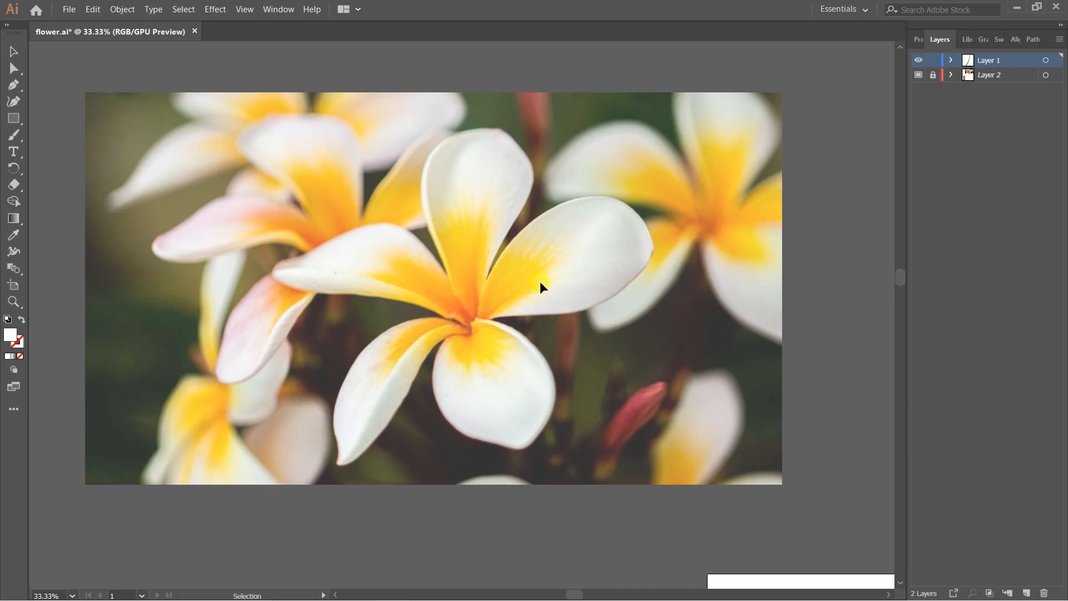
drag(536, 331, 486, 313)
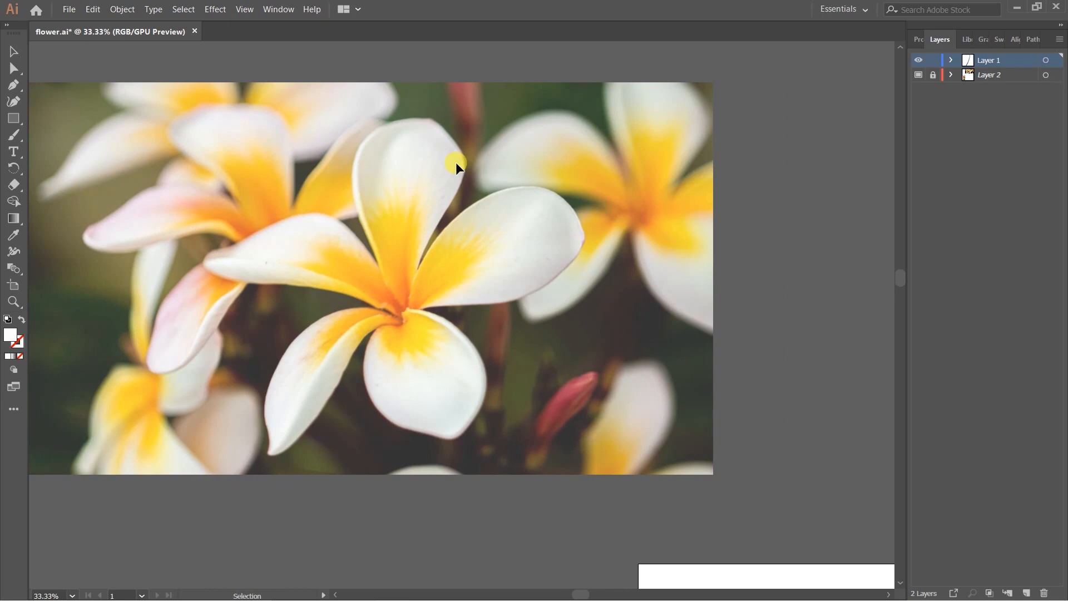
drag(385, 231, 433, 254)
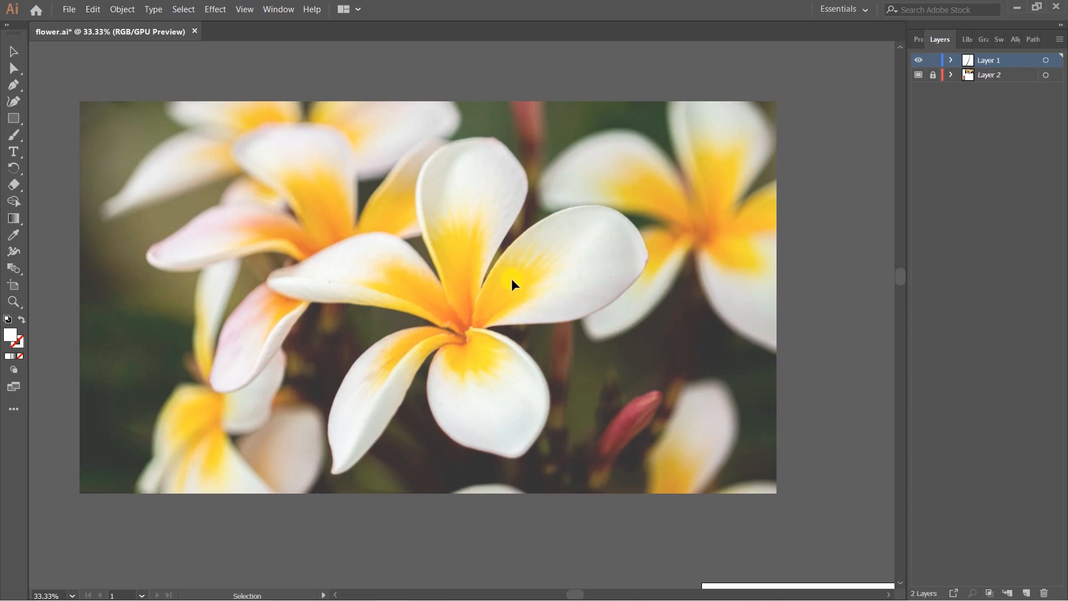
Open the Blob Brush tool options and have the brush size controlled by Pressure.
key(shift+b)
double_click(16, 139)
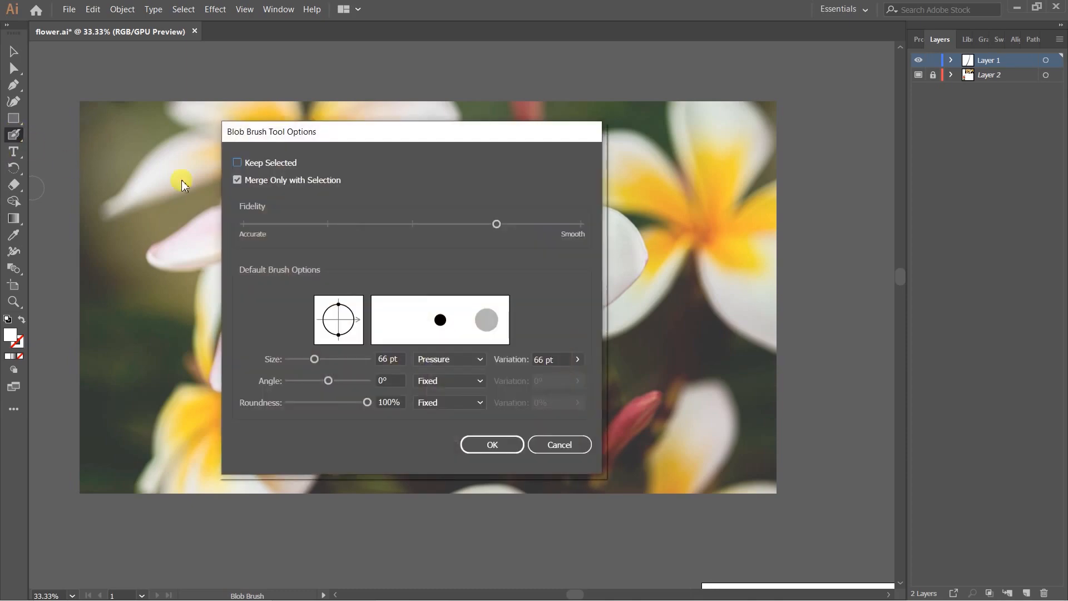
drag(439, 142, 739, 152)
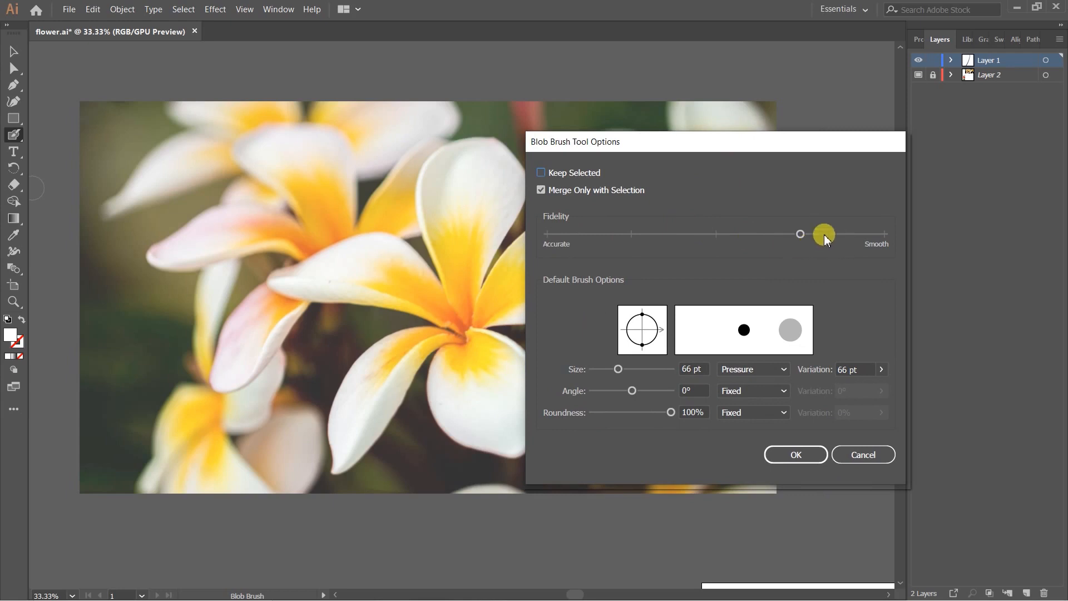
mouse_move(804, 238)
mouse_down()
mouse_move(812, 236)
mouse_move(799, 234)
mouse_up()
drag(885, 235, 812, 225)
click(765, 370)
click(744, 416)
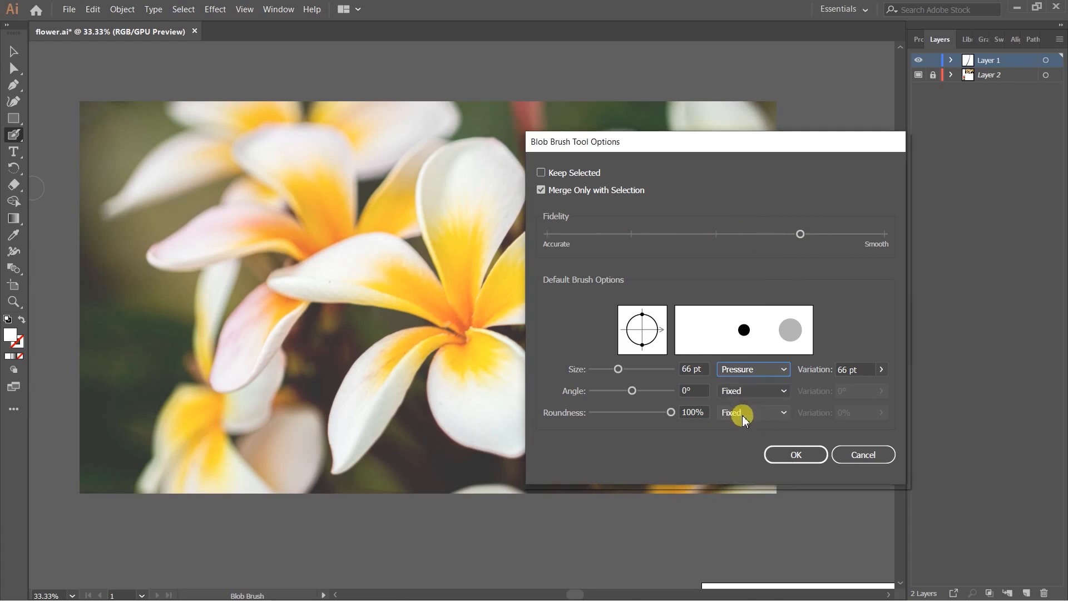
click(763, 369)
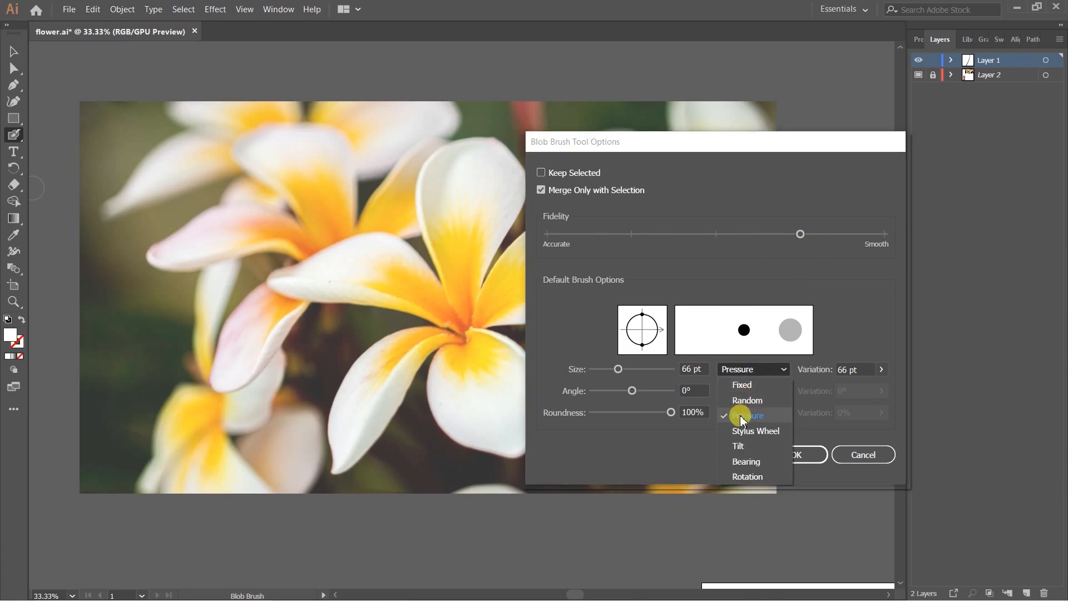
click(742, 411)
Set the Blob Brush size to 15 pt with a variation of 15 pt and apply the options.
click(698, 367)
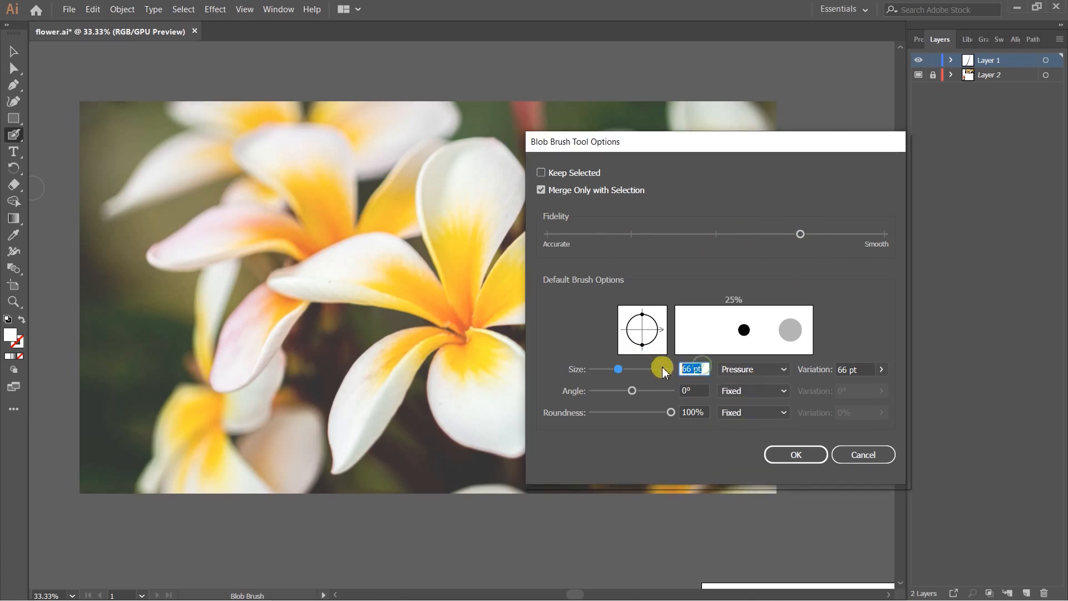
text(15)
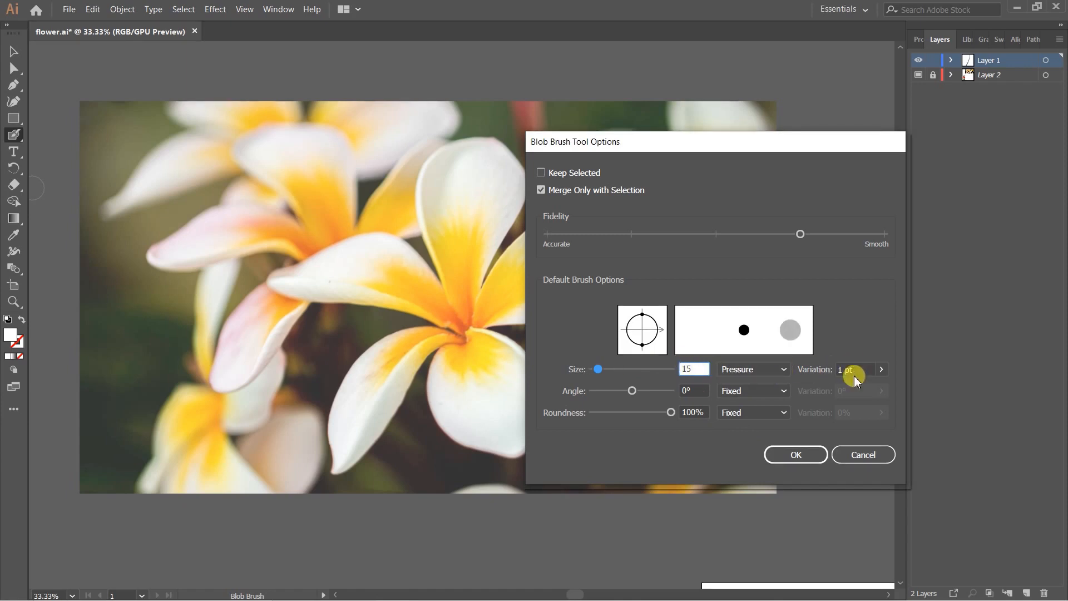
click(851, 372)
text(15)
click(790, 457)
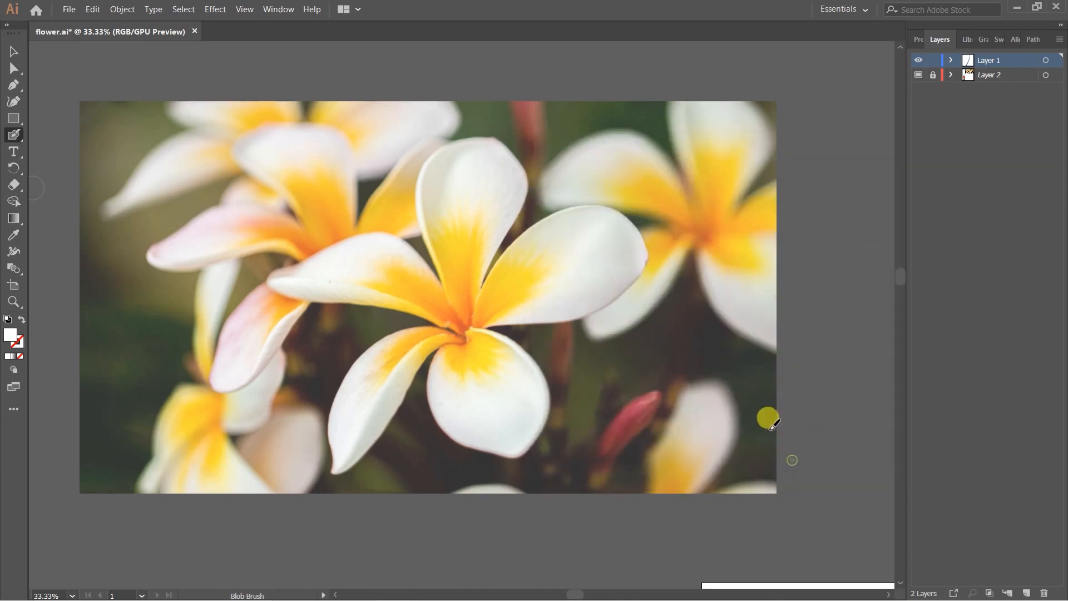
Try pressure-sensitive Blob Brush strokes around the plumeria photo, undoing the test strokes.
mouse_move(774, 229)
mouse_down()
mouse_move(645, 286)
mouse_move(695, 274)
mouse_move(762, 283)
mouse_up()
key(ctrl+z)
drag(670, 210, 625, 345)
key(ctrl+z)
drag(600, 219, 558, 361)
drag(404, 215, 675, 204)
key(ctrl+z)
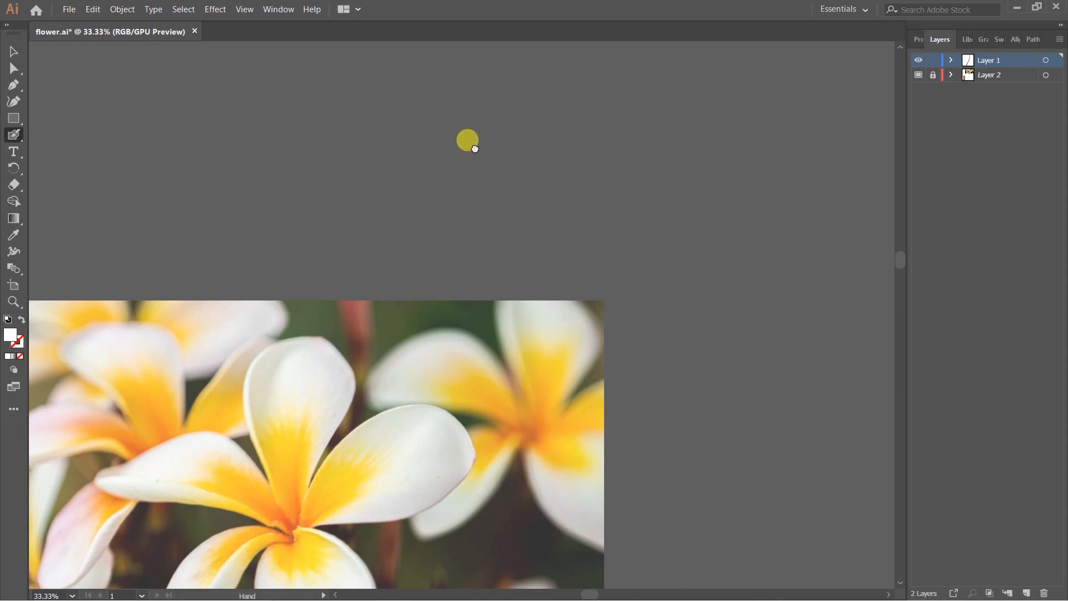
scroll(467, 141, up, 2)
mouse_move(339, 290)
mouse_down()
mouse_move(390, 245)
mouse_move(478, 225)
mouse_move(584, 229)
mouse_up()
key(ctrl+z)
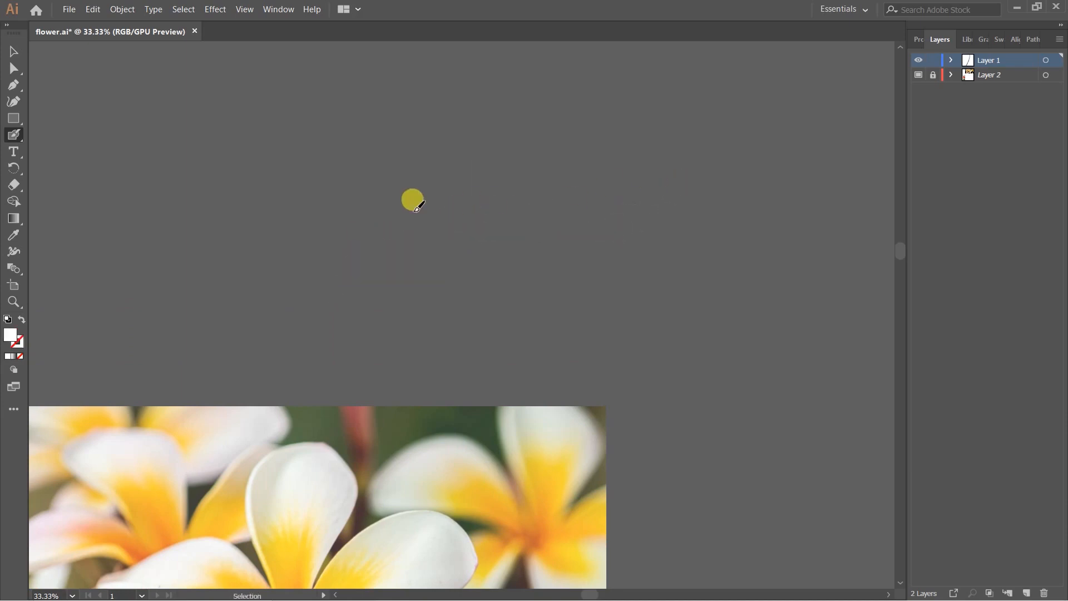
mouse_move(253, 223)
mouse_down()
mouse_move(328, 201)
mouse_move(385, 211)
mouse_move(660, 194)
mouse_move(733, 195)
mouse_up()
key(ctrl+z)
mouse_move(270, 227)
mouse_down()
mouse_move(361, 247)
mouse_move(497, 182)
mouse_move(563, 174)
mouse_move(609, 194)
mouse_move(652, 267)
mouse_up()
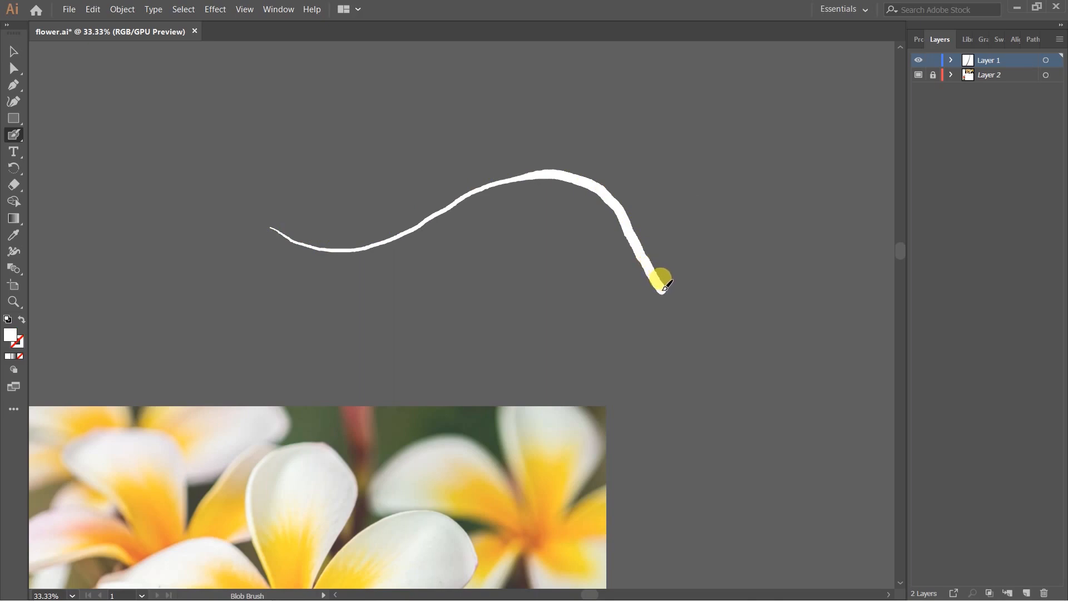
mouse_move(690, 307)
mouse_down()
mouse_move(744, 311)
mouse_move(822, 191)
mouse_move(846, 182)
mouse_move(873, 215)
mouse_move(820, 257)
mouse_move(793, 360)
mouse_move(743, 368)
mouse_up()
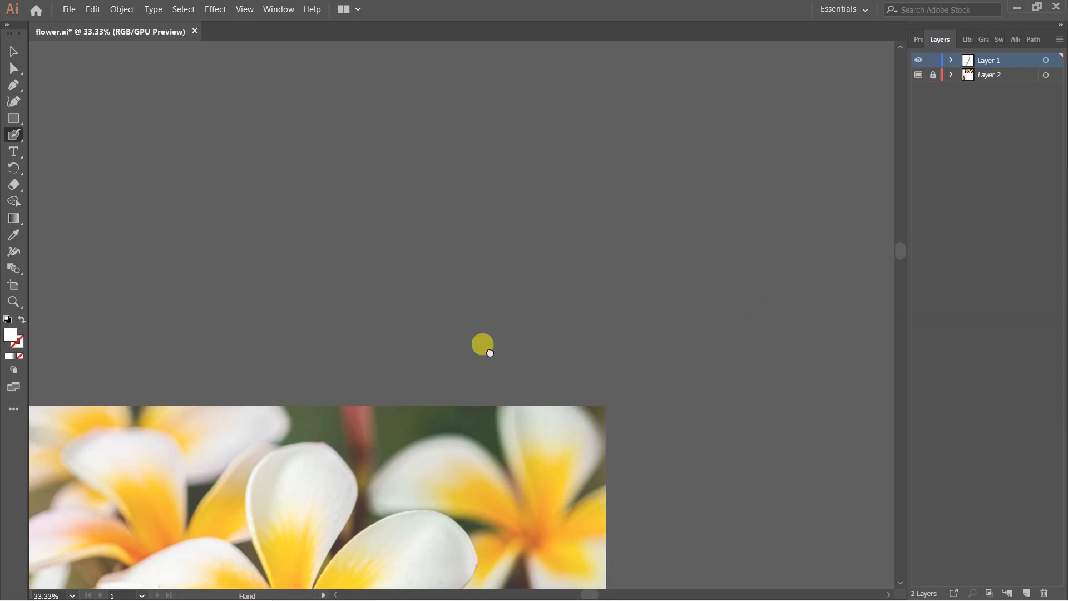
scroll(608, 232, down, 5)
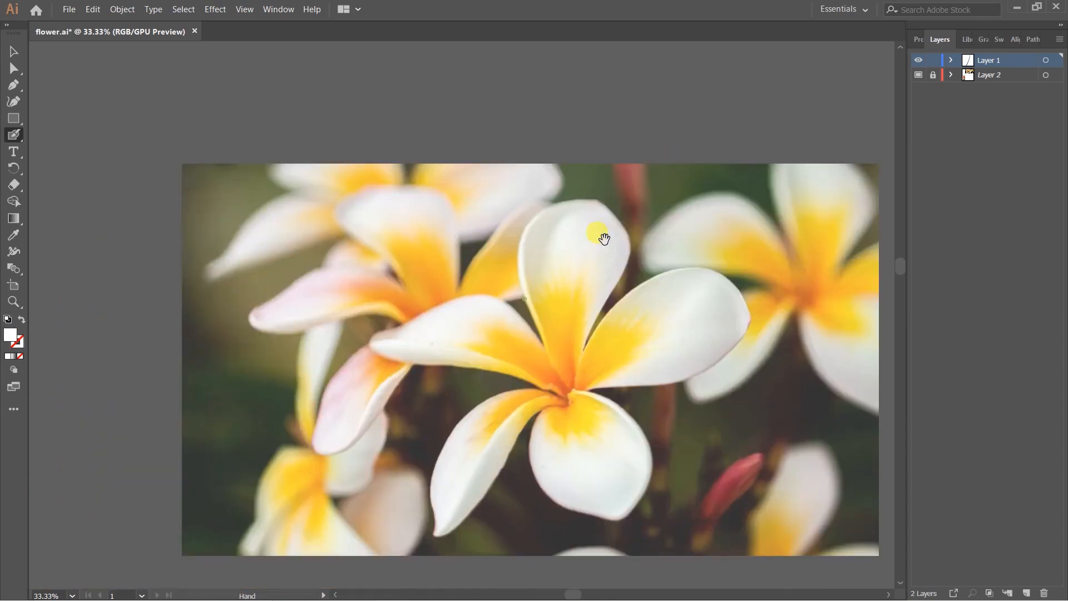
key(ctrl+equal)
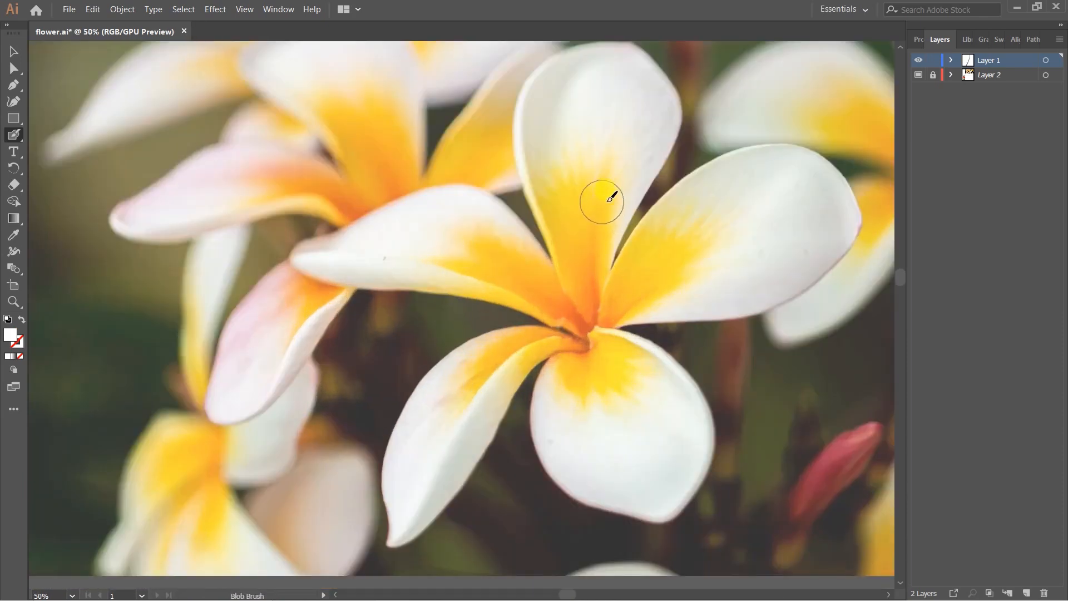
scroll(606, 222, up, 2)
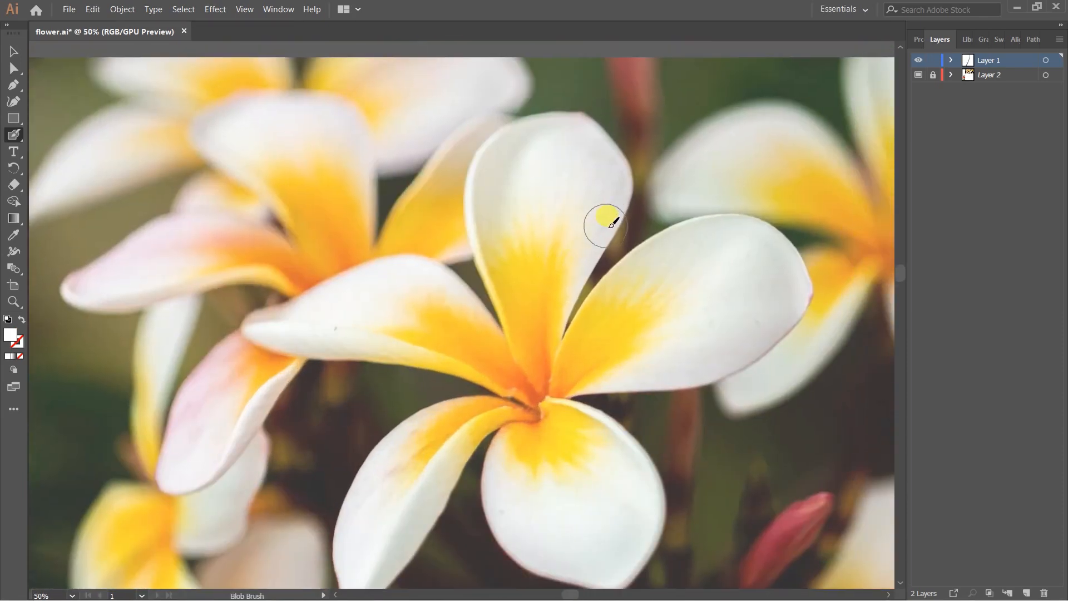
scroll(608, 223, down, 1)
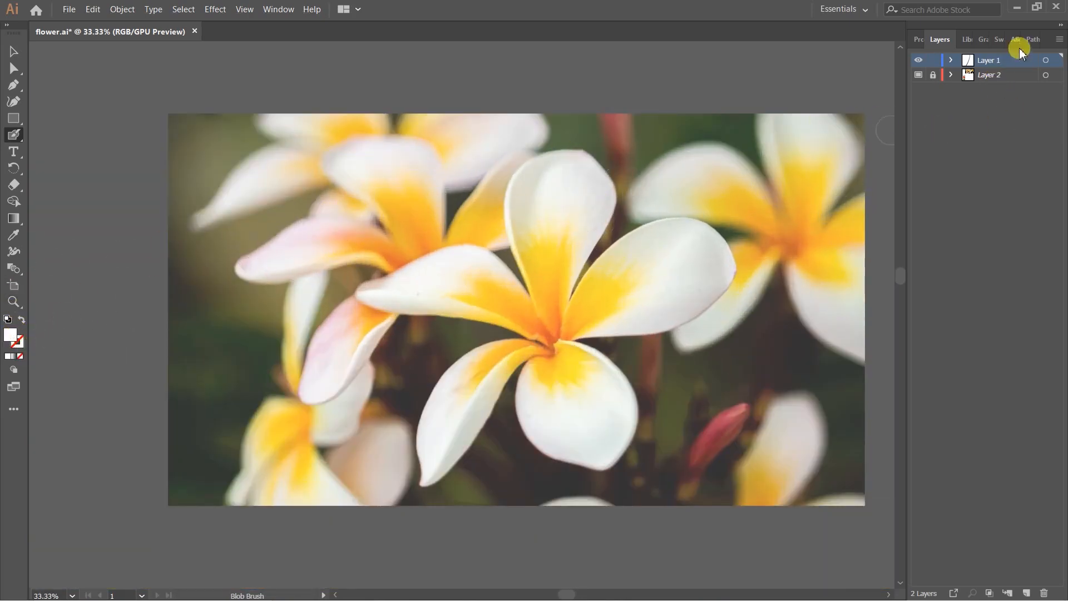
Set the fill colour to dark blue 313C4C and save it as a swatch.
click(999, 39)
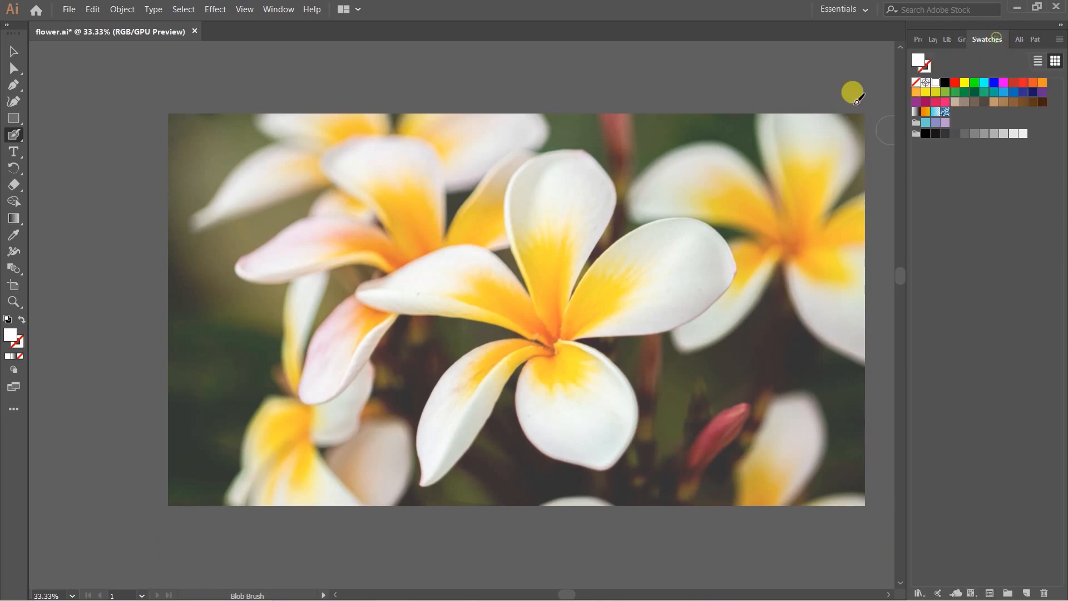
double_click(11, 335)
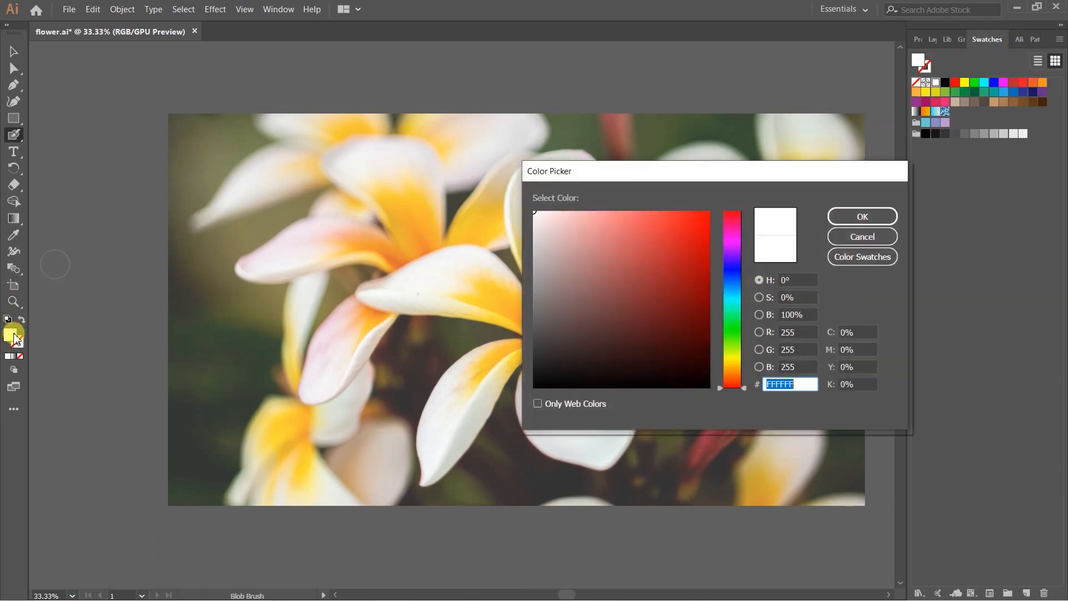
click(738, 290)
drag(573, 307, 573, 335)
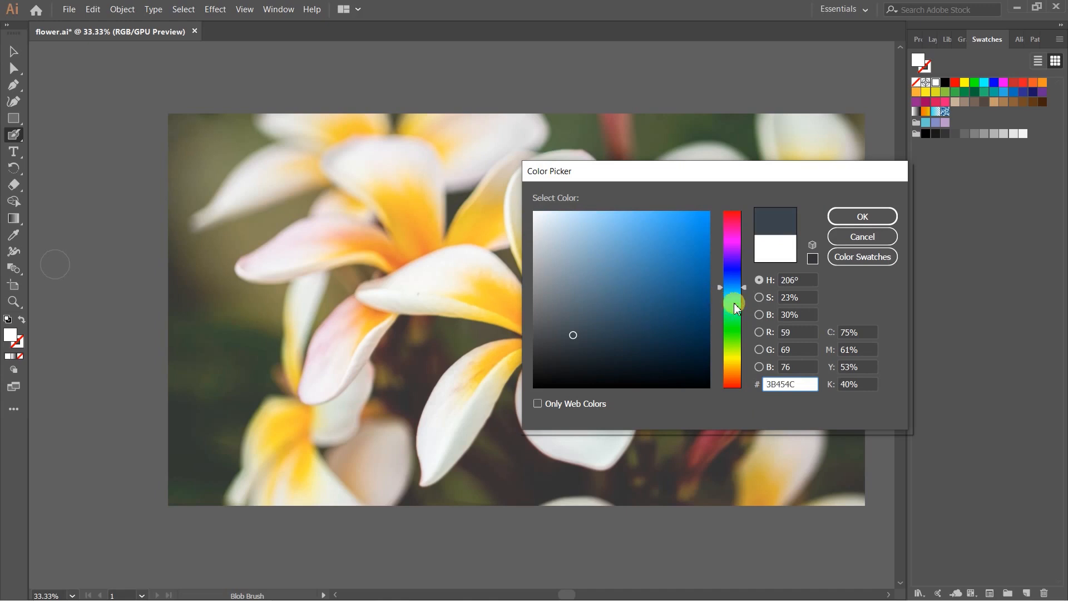
click(740, 297)
click(739, 282)
mouse_move(595, 308)
mouse_down()
mouse_move(579, 317)
mouse_move(595, 334)
mouse_up()
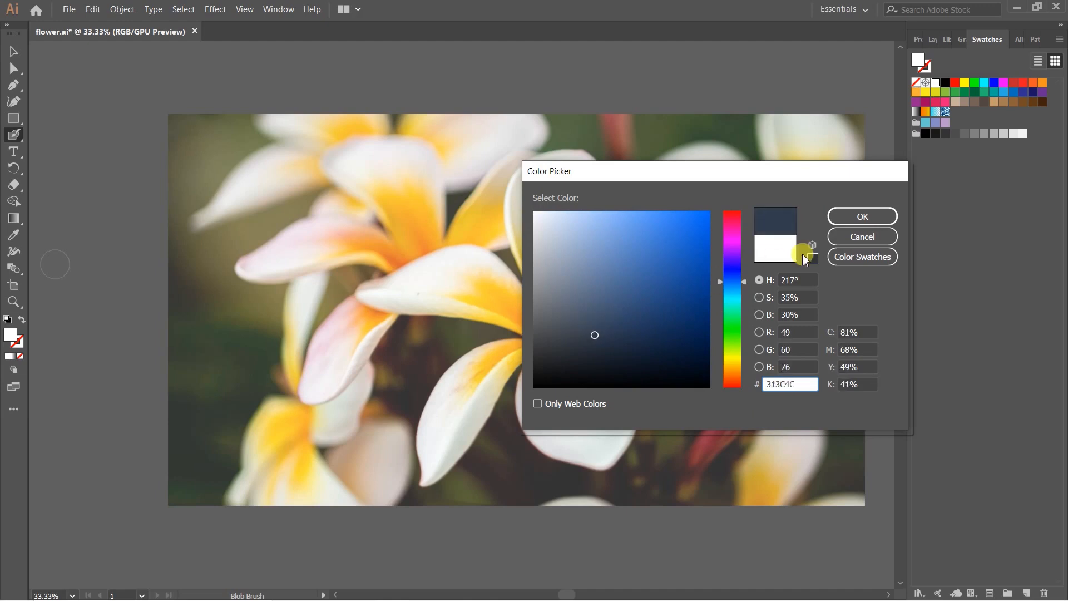
click(862, 217)
click(11, 335)
drag(11, 341, 968, 110)
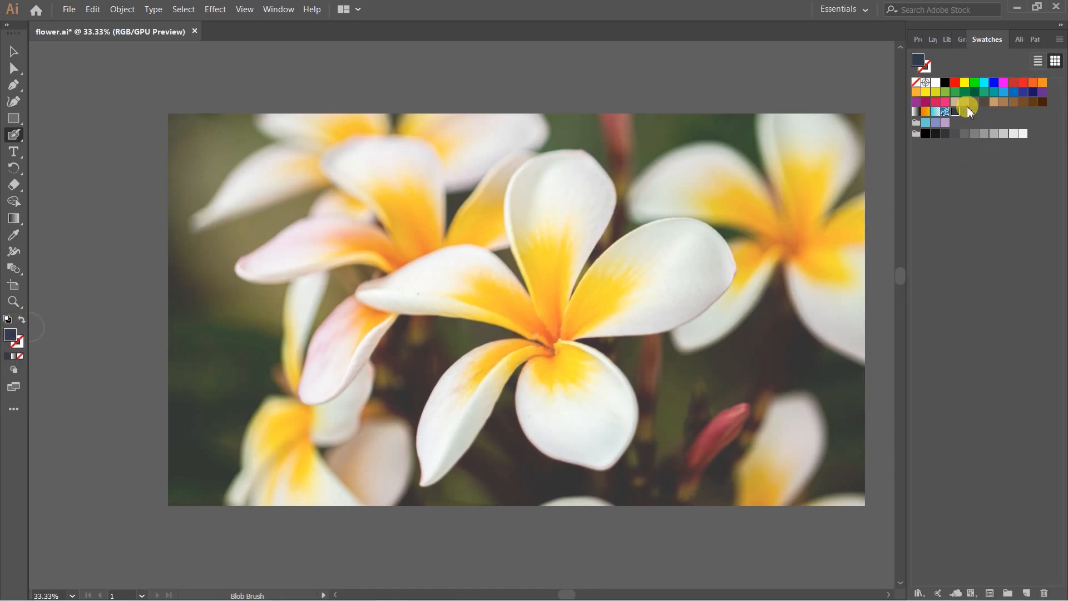
mouse_move(606, 239)
mouse_down()
mouse_move(554, 238)
mouse_move(482, 268)
mouse_up()
key(ctrl+plus)
drag(358, 154, 362, 329)
key(ctrl+z)
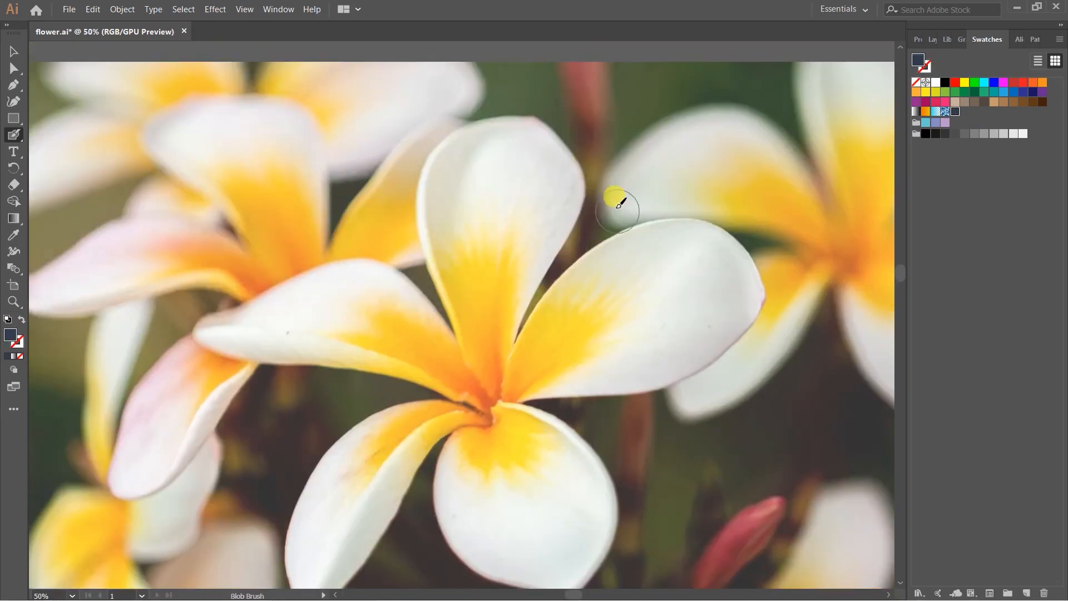
drag(536, 330, 508, 351)
mouse_move(473, 414)
mouse_down()
mouse_move(519, 310)
mouse_move(612, 258)
mouse_move(657, 257)
mouse_move(474, 404)
mouse_move(548, 276)
mouse_move(698, 268)
mouse_up()
key(ctrl+z)
key(ctrl+z)
Outline the right petal and the bottom petal of the central plumeria with dark blue Blob Brush strokes.
drag(480, 384, 475, 396)
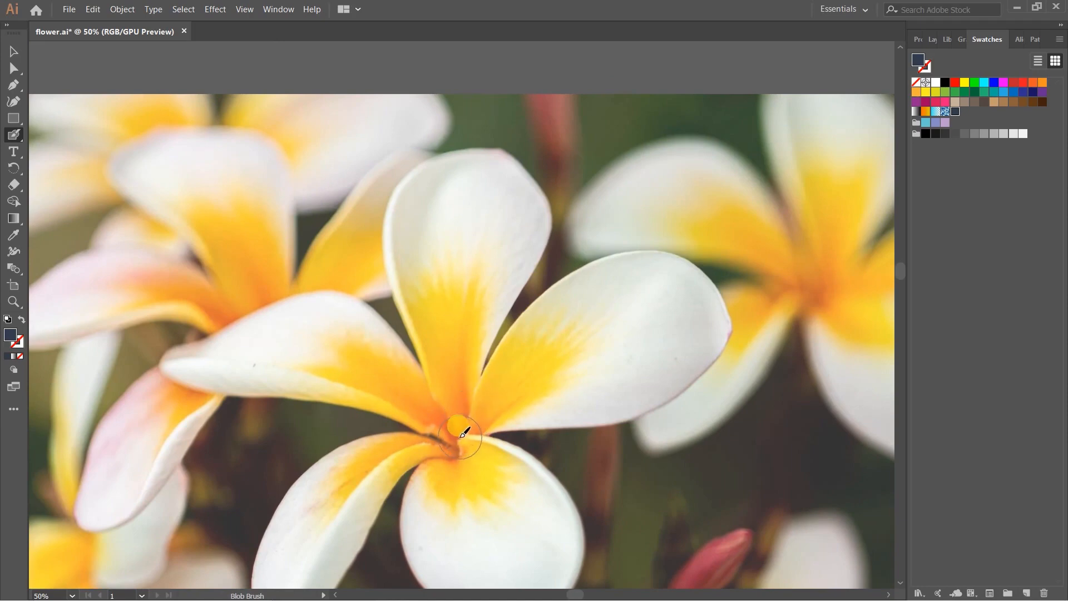
mouse_move(463, 434)
mouse_down()
mouse_move(518, 312)
mouse_move(556, 272)
mouse_move(601, 251)
mouse_move(684, 249)
mouse_move(720, 295)
mouse_move(722, 333)
mouse_move(641, 396)
mouse_move(587, 414)
mouse_move(484, 412)
mouse_move(466, 433)
mouse_up()
mouse_move(557, 440)
mouse_down()
mouse_move(550, 364)
mouse_move(565, 275)
mouse_up()
mouse_move(481, 251)
mouse_down()
mouse_move(550, 274)
mouse_move(589, 316)
mouse_move(598, 372)
mouse_move(577, 415)
mouse_up()
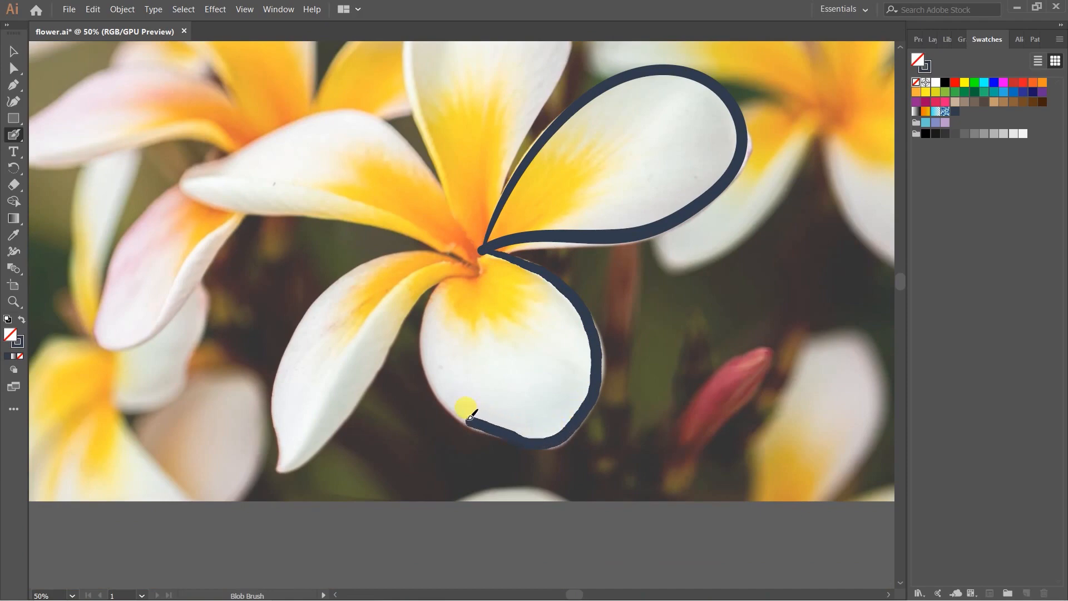
mouse_move(429, 359)
mouse_down()
mouse_move(435, 305)
mouse_move(475, 251)
mouse_move(523, 244)
mouse_move(564, 258)
mouse_up()
Outline the lower-left petal of the central plumeria, redrawing the first attempt so its stroke meets the flower's centre.
drag(474, 287, 604, 294)
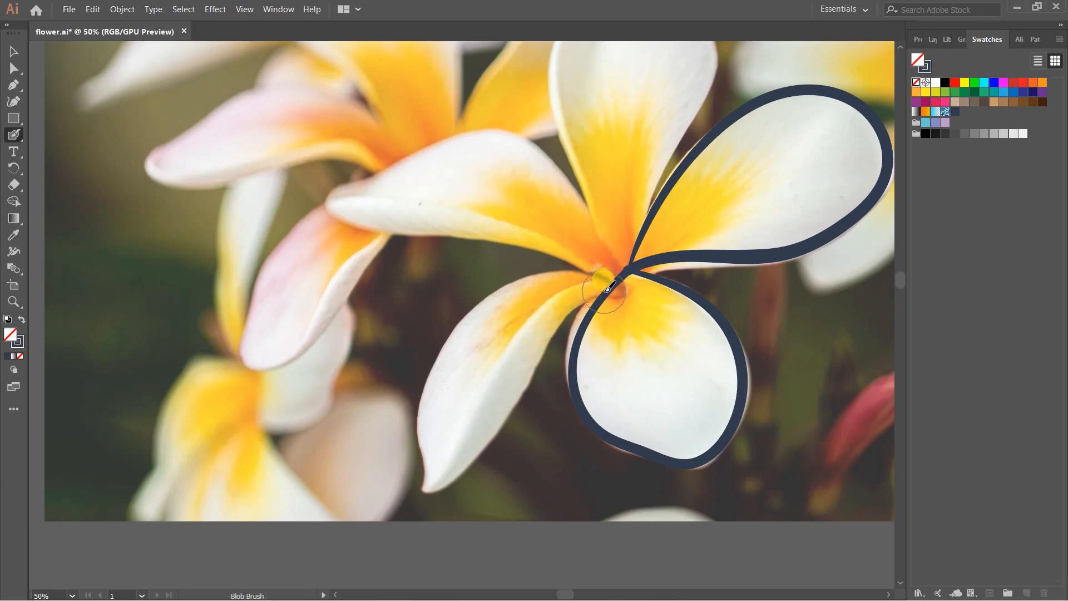
mouse_move(607, 292)
mouse_down()
mouse_move(578, 297)
mouse_move(496, 389)
mouse_move(489, 414)
mouse_up()
key(ctrl+z)
mouse_move(606, 294)
mouse_down()
mouse_move(563, 315)
mouse_move(479, 463)
mouse_move(418, 493)
mouse_move(444, 363)
mouse_move(484, 305)
mouse_move(555, 272)
mouse_move(616, 276)
mouse_up()
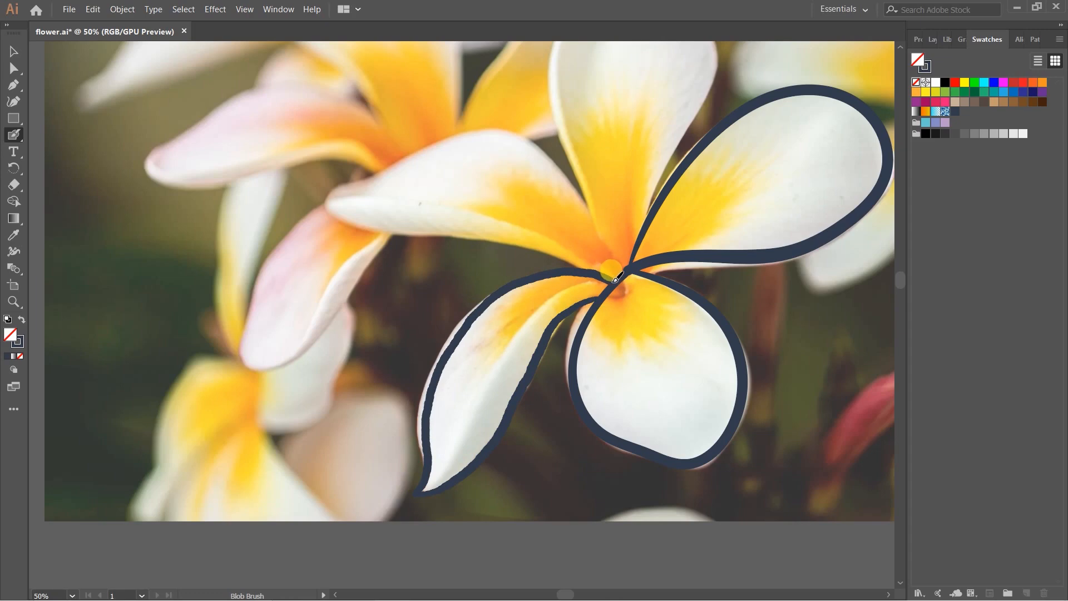
Outline the left petal of the central plumeria from the flower's centre around its tip and back.
drag(584, 234, 577, 331)
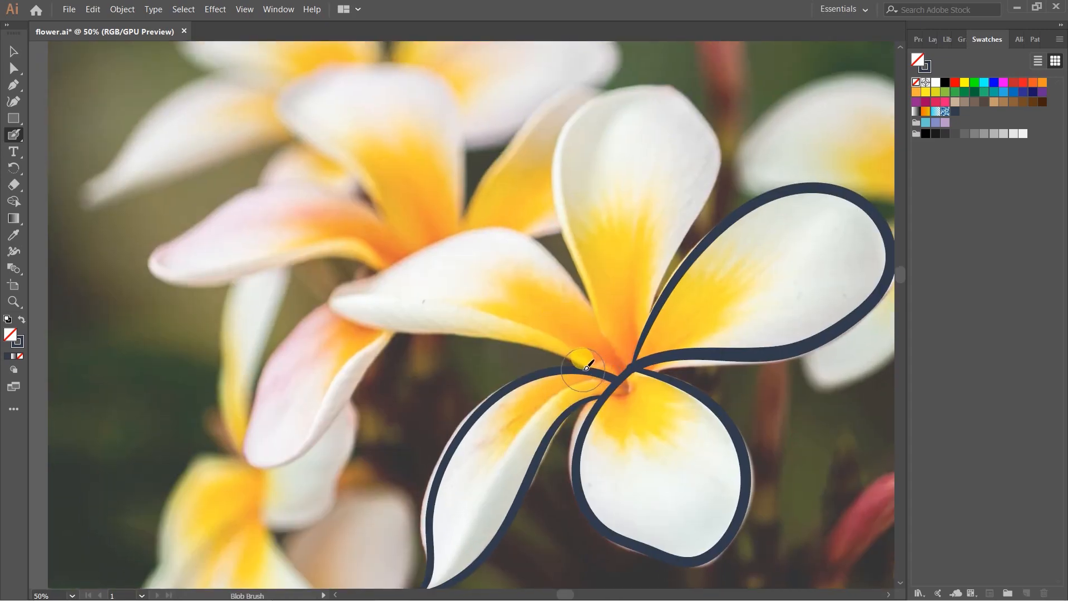
drag(587, 369, 527, 340)
mouse_move(424, 324)
mouse_down()
mouse_move(362, 318)
mouse_move(339, 296)
mouse_move(449, 239)
mouse_up()
mouse_move(505, 225)
mouse_down()
mouse_move(570, 270)
mouse_move(627, 374)
mouse_up()
key(space)
drag(610, 220, 503, 348)
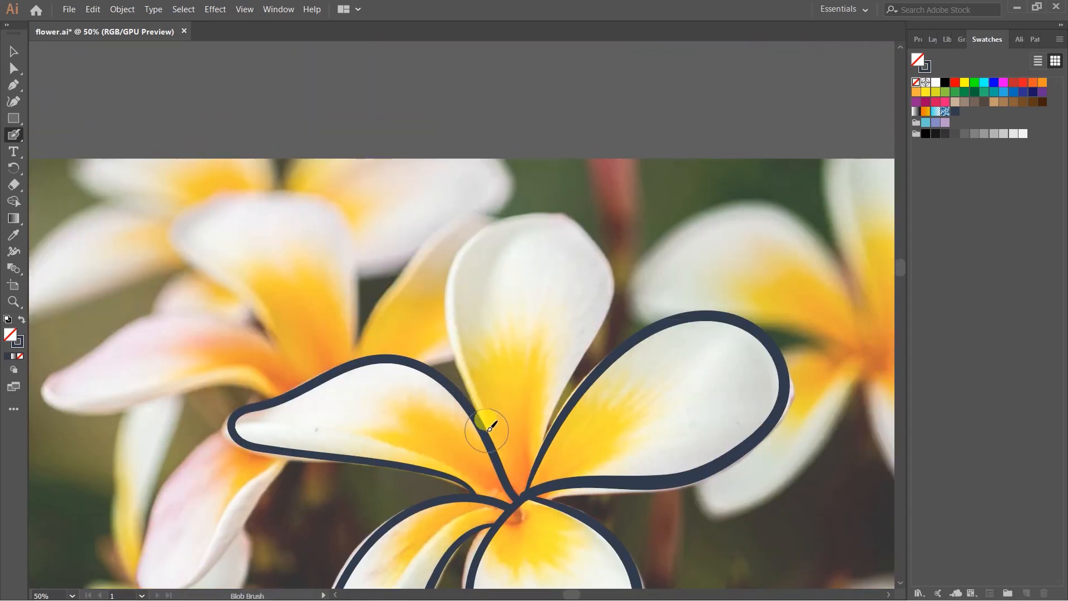
Outline the upper petal of the central plumeria with dark blue Blob Brush strokes running from the flower's centre around its tip and back.
drag(490, 441, 466, 352)
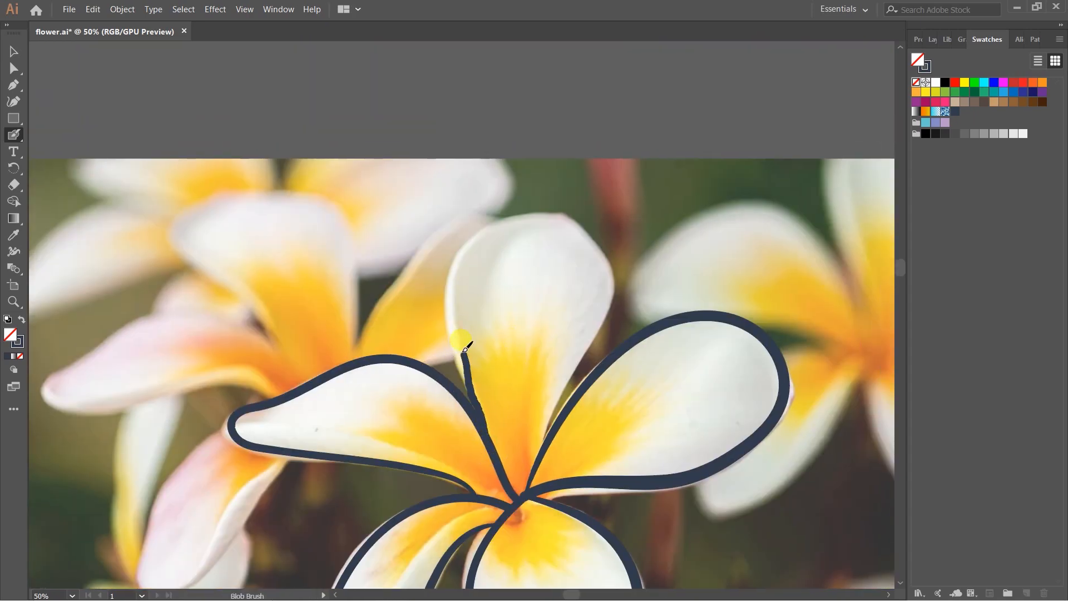
mouse_move(452, 298)
mouse_down()
mouse_move(468, 248)
mouse_move(512, 217)
mouse_move(559, 218)
mouse_move(598, 248)
mouse_move(605, 293)
mouse_up()
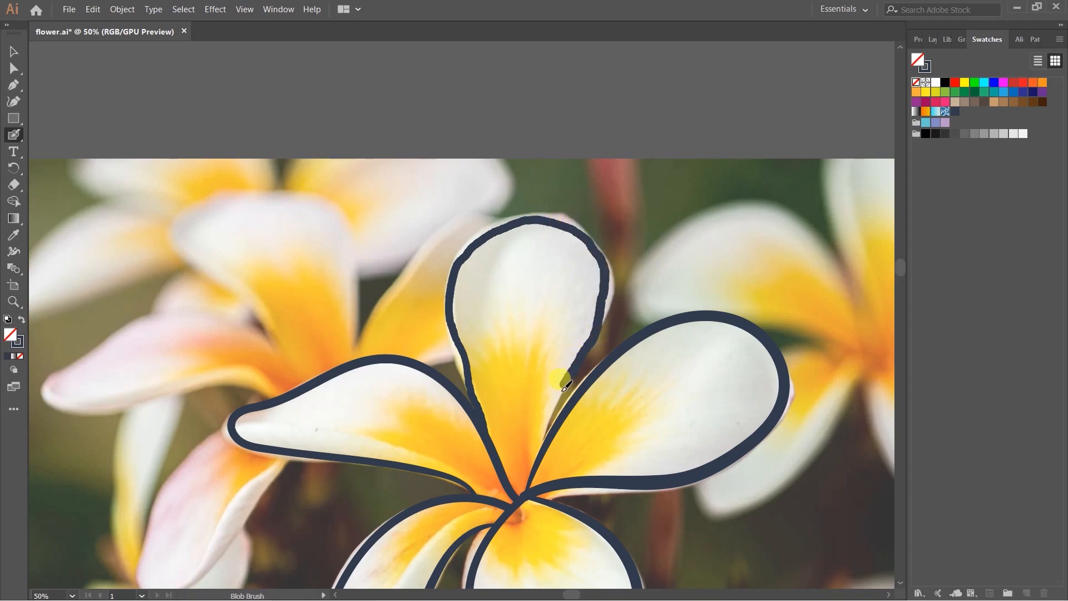
drag(545, 439, 525, 493)
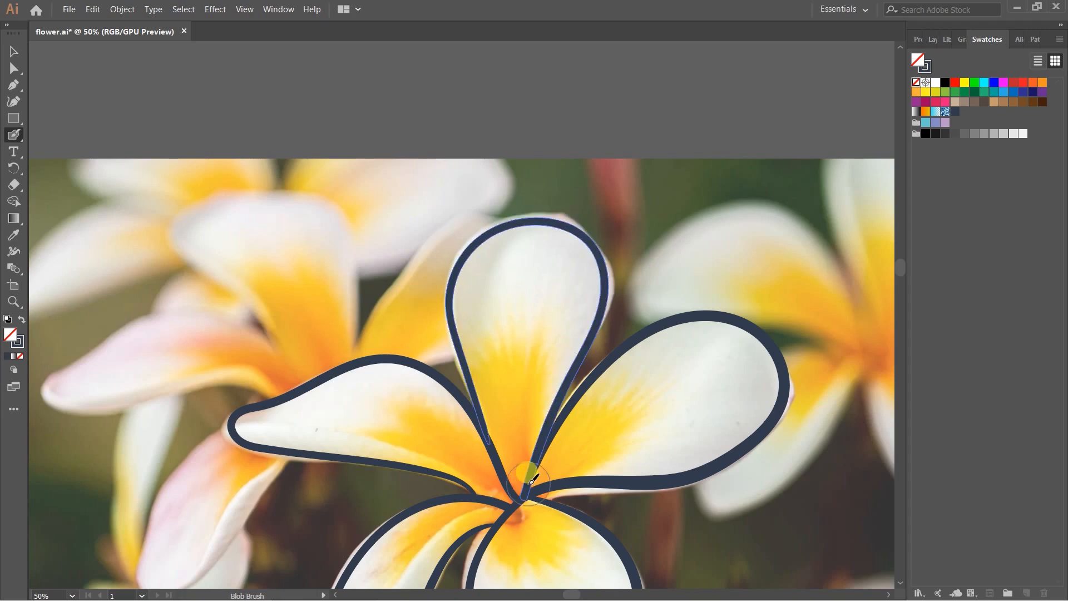
Select all the dark blue petal outlines and move them off the photo into the empty space to its right.
scroll(531, 480, down, 3)
key(v)
drag(589, 487, 432, 372)
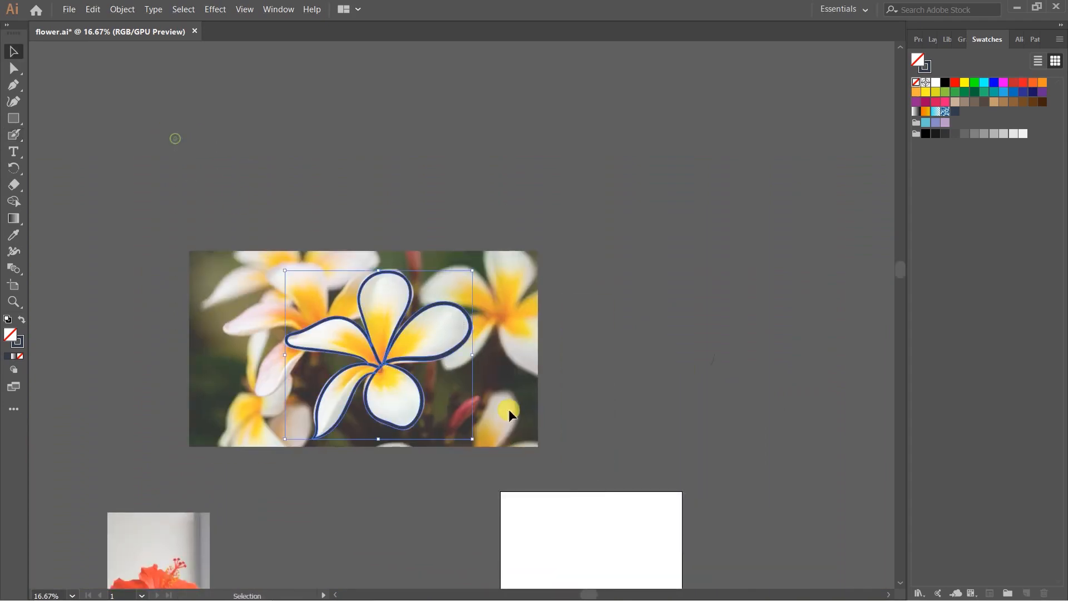
drag(510, 417, 412, 416)
click(362, 347)
drag(363, 342, 625, 339)
click(685, 329)
scroll(658, 323, up, 2)
scroll(630, 344, down, 2)
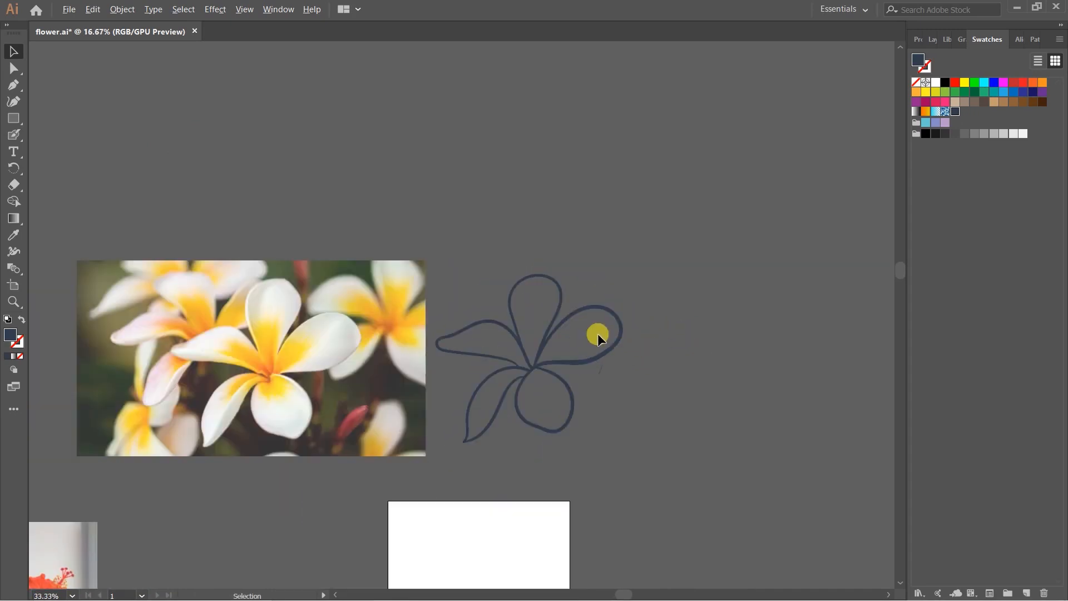
Merge all the petal outlines into one drawing with the Pathfinder Unite operation.
key(ctrl+a)
click(918, 39)
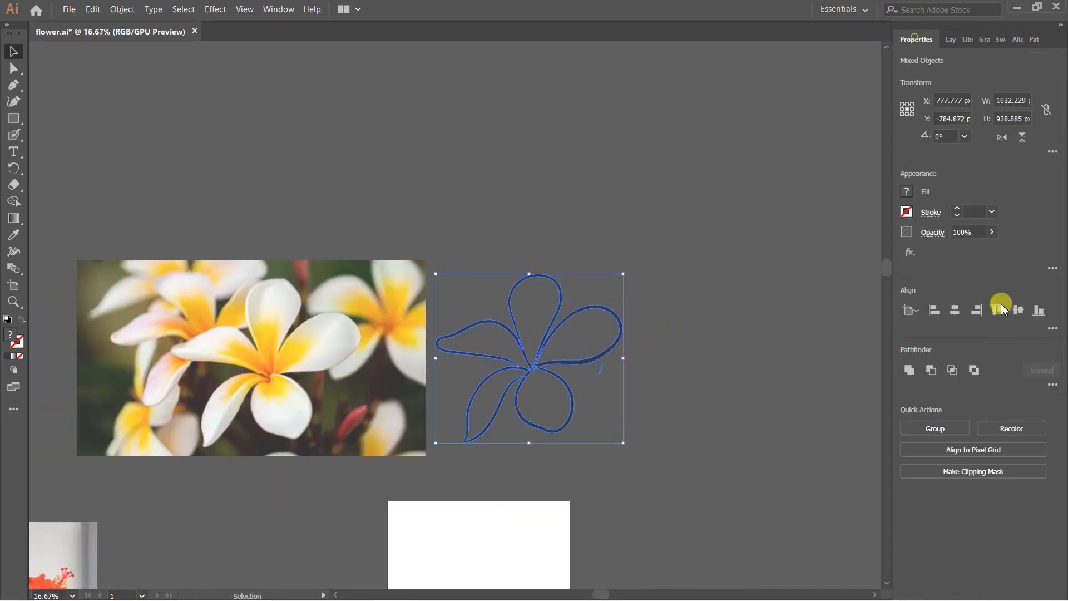
click(909, 370)
click(771, 383)
scroll(548, 344, up, 1)
drag(463, 240, 663, 283)
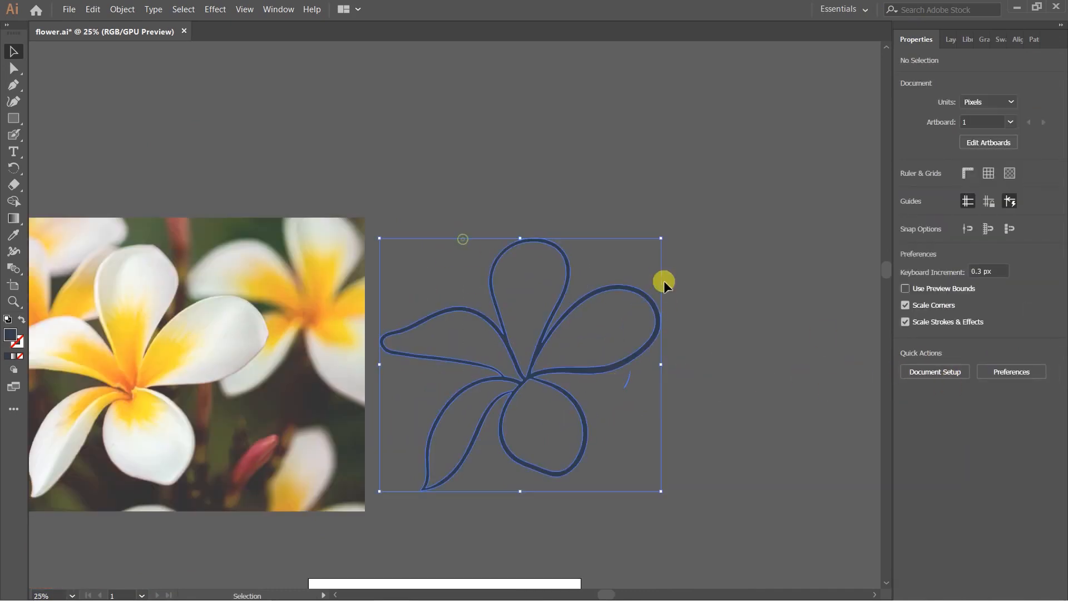
click(719, 282)
Lasso the thin stray mark below the right petal and delete it.
drag(546, 340, 571, 328)
drag(642, 364, 666, 386)
click(666, 385)
scroll(662, 383, up, 2)
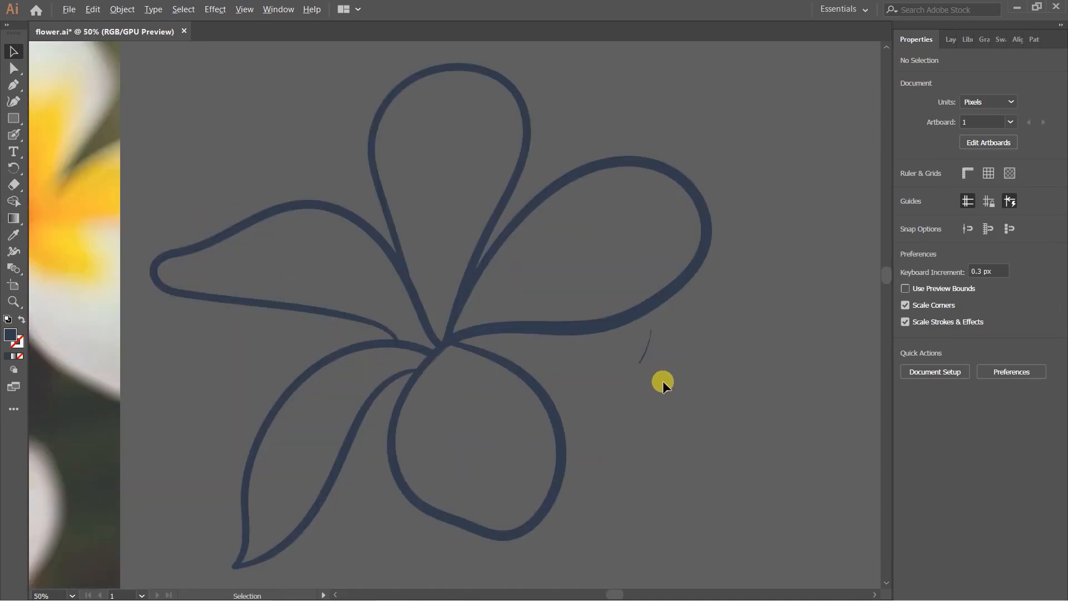
click(673, 376)
key(q)
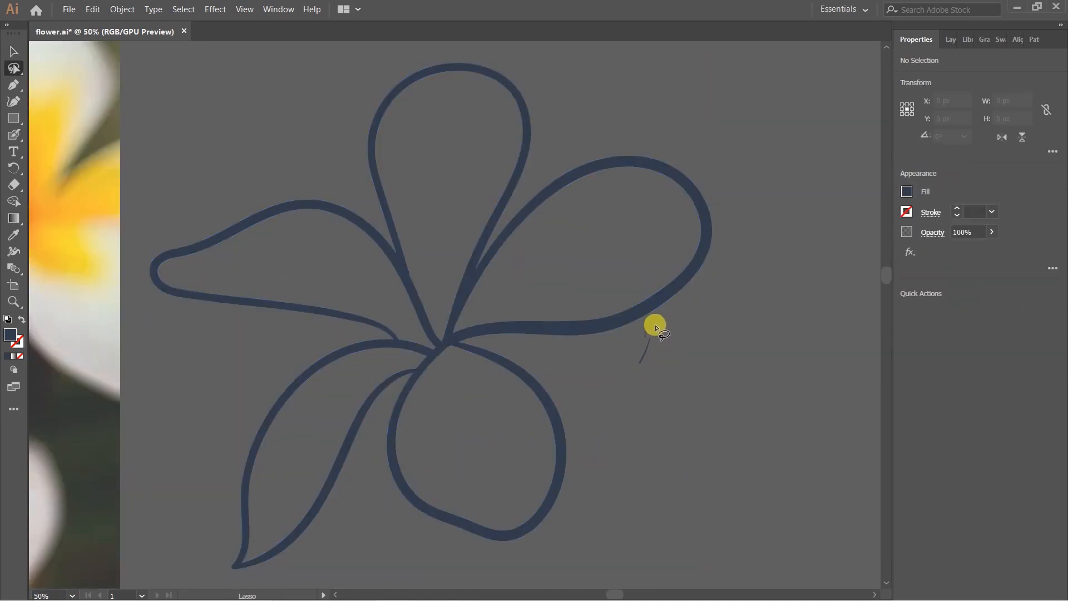
drag(660, 325, 696, 341)
key(Delete)
key(v)
scroll(586, 234, down, 2)
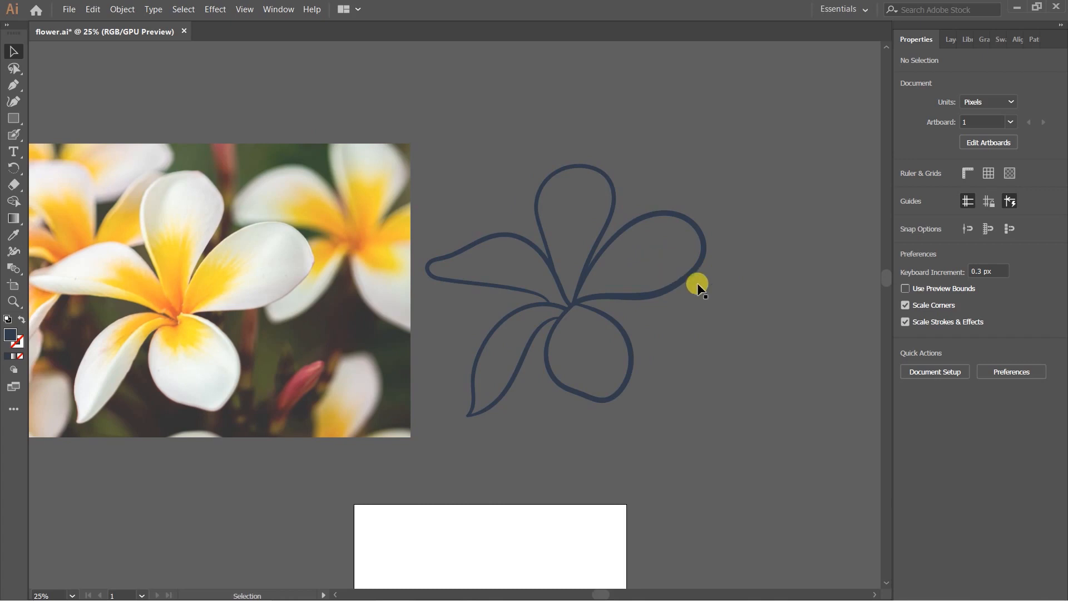
Turn the empty interiors of all five petals into filled shapes with the Shape Builder tool.
click(525, 328)
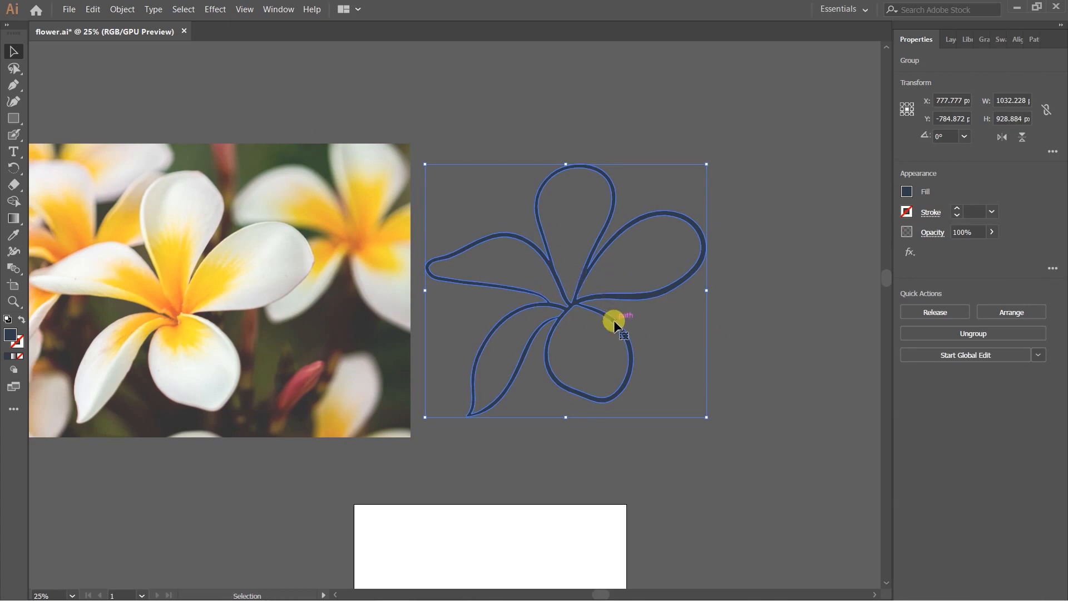
key(shift+m)
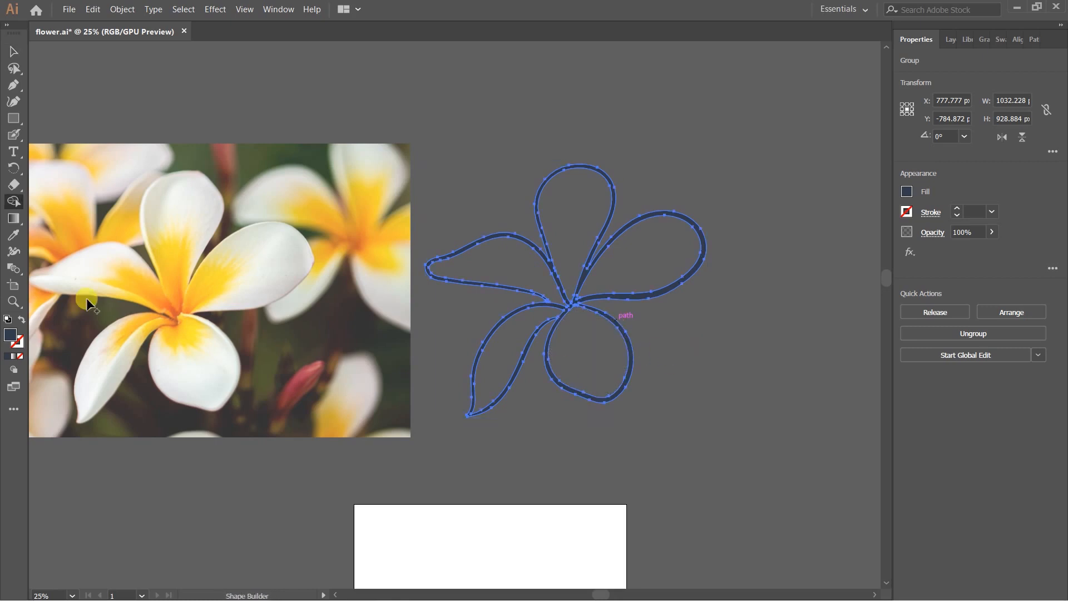
click(587, 204)
click(651, 260)
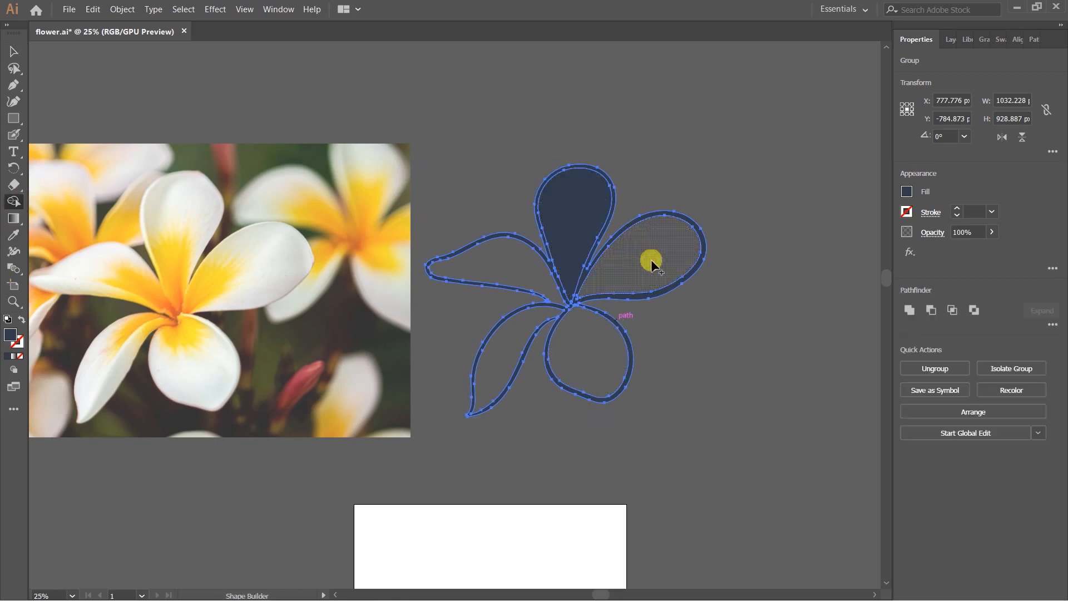
click(579, 353)
drag(513, 341, 508, 262)
click(14, 51)
click(706, 123)
click(704, 236)
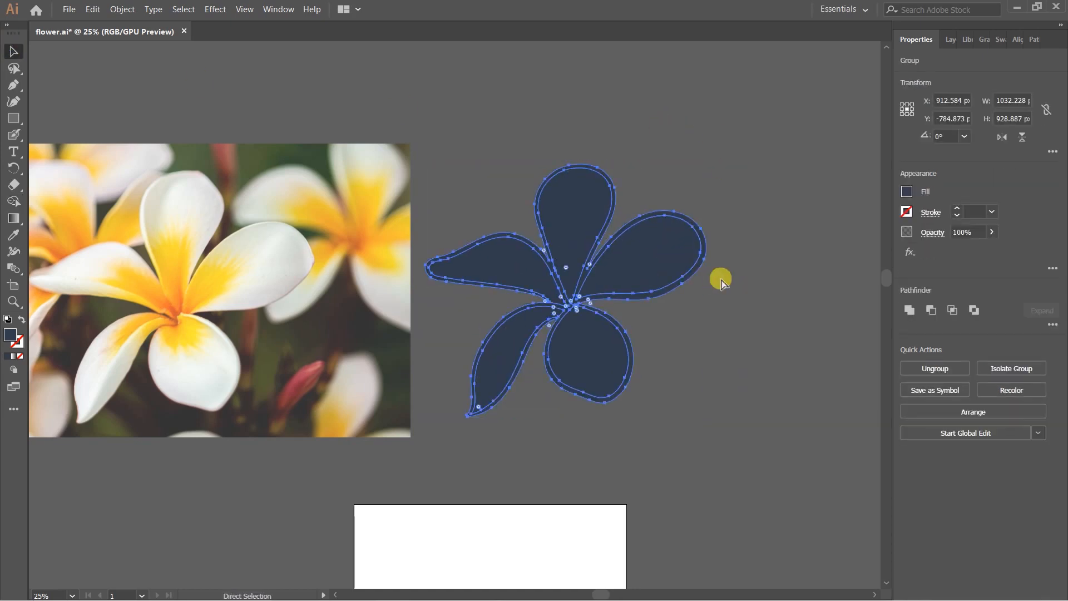
click(810, 257)
click(587, 220)
click(684, 233)
click(717, 182)
drag(592, 232, 605, 201)
key(ctrl+z)
click(744, 312)
drag(642, 268, 670, 221)
key(ctrl+z)
click(772, 339)
drag(624, 257, 699, 291)
key(ctrl+z)
click(746, 328)
key(ctrl+z)
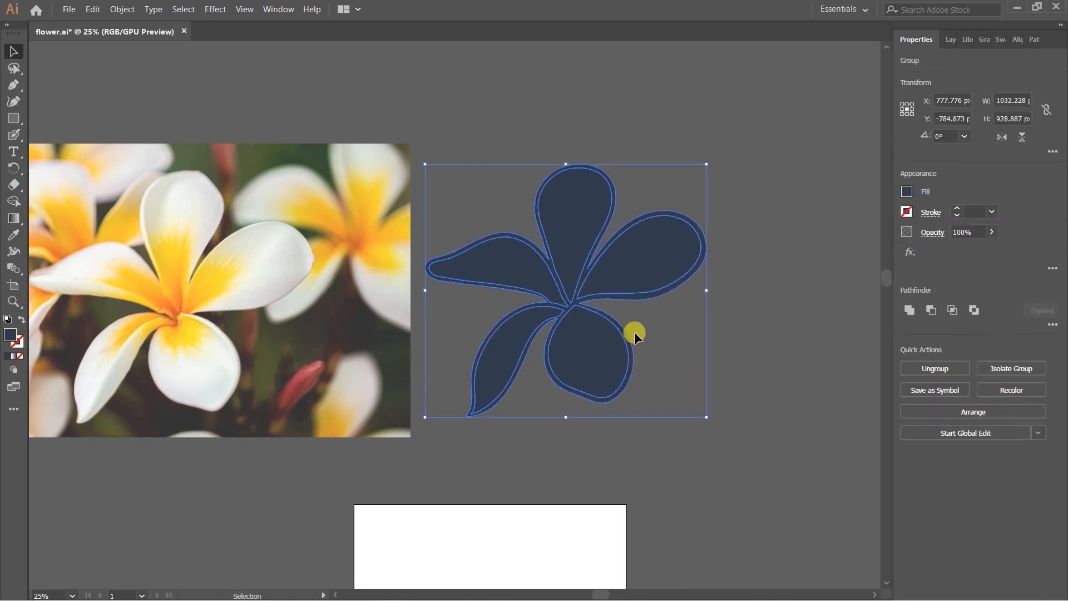
Ungroup the flower into its separate outline and petal shapes.
click(937, 368)
click(803, 320)
click(679, 288)
drag(575, 210, 600, 146)
key(ctrl+z)
click(790, 274)
drag(588, 212, 599, 137)
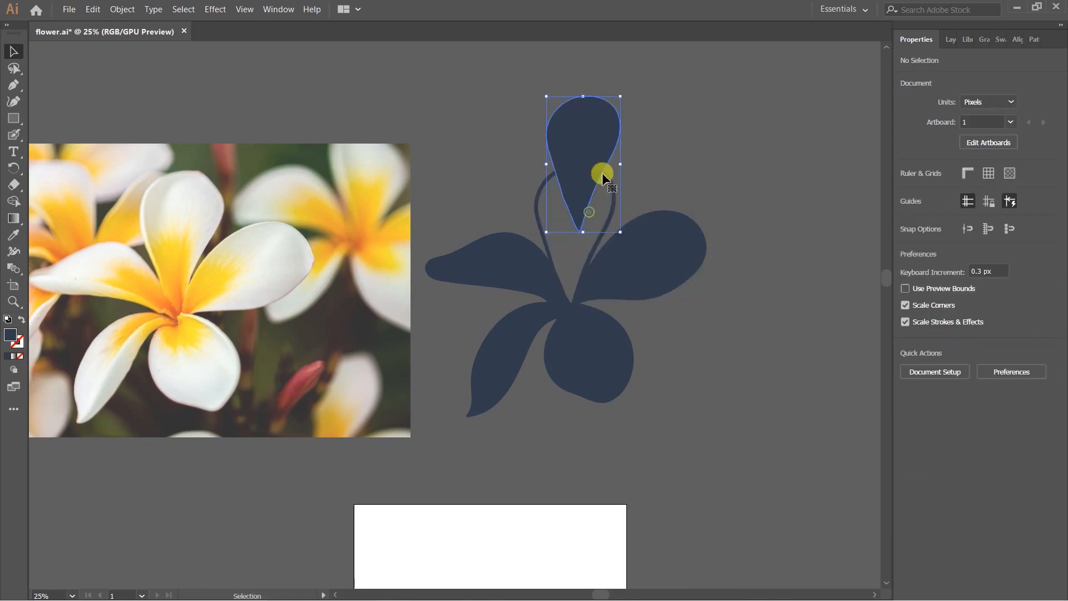
key(ctrl+z)
drag(505, 270, 473, 204)
key(ctrl+z)
Select the five inner petal shapes and set their fill to a medium pink with hue 336°.
click(590, 334)
click(648, 265)
shift+click(579, 225)
shift+click(498, 261)
shift+click(512, 338)
shift+click(595, 346)
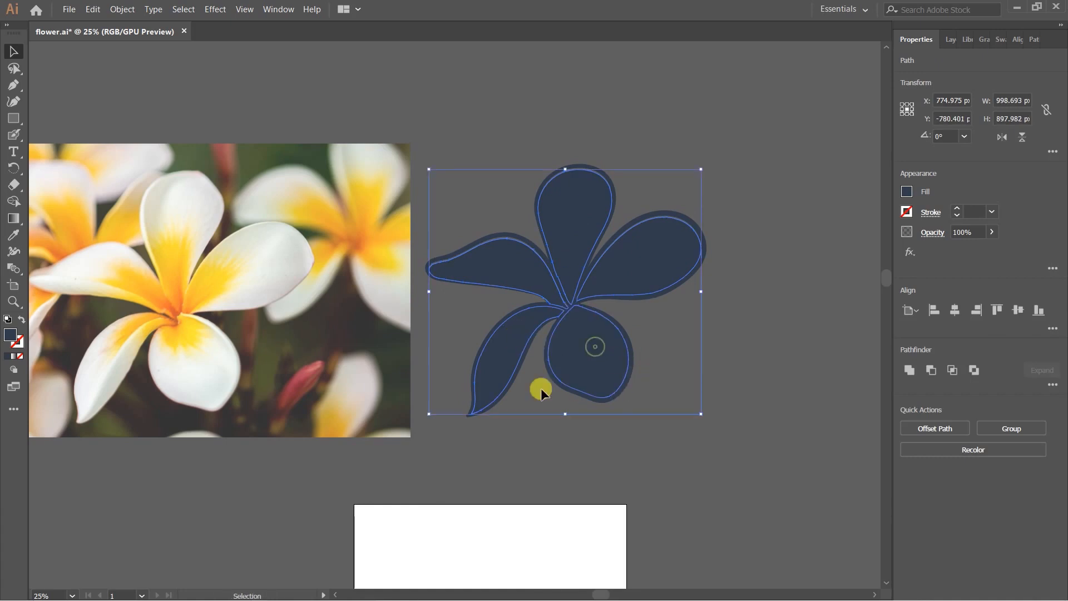
scroll(581, 395, left, 3)
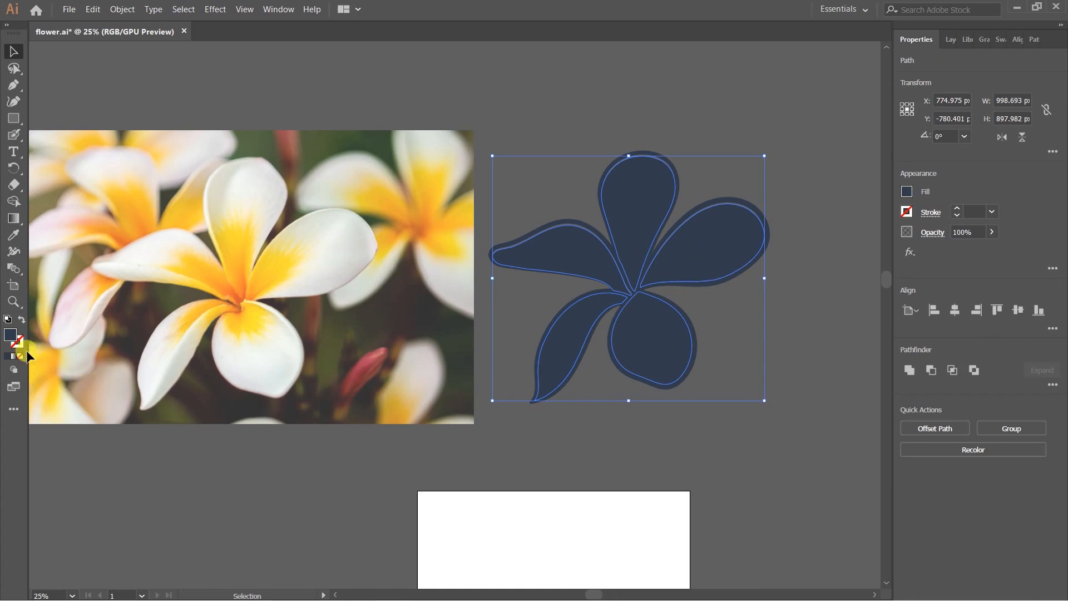
double_click(12, 333)
drag(699, 169, 815, 219)
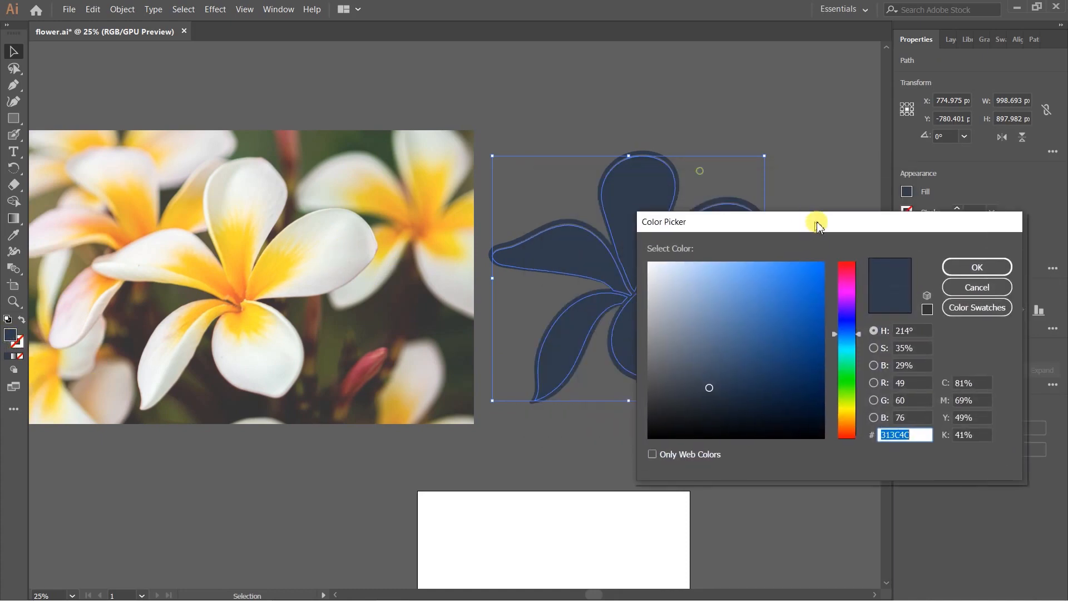
drag(846, 293, 846, 275)
click(736, 292)
mouse_move(736, 292)
mouse_down()
mouse_move(710, 281)
mouse_move(837, 246)
mouse_up()
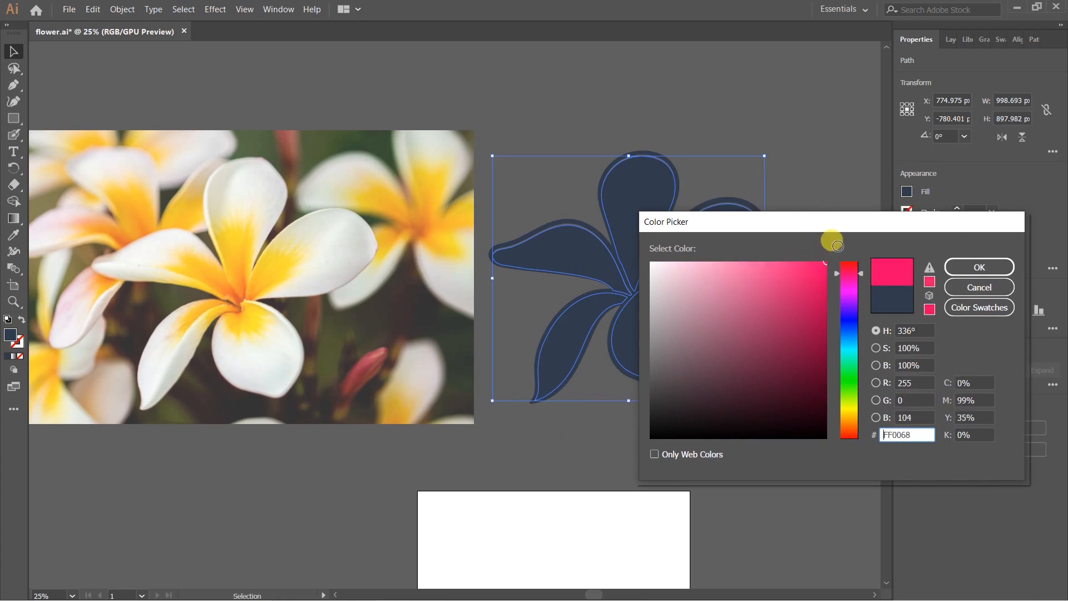
drag(837, 246, 736, 274)
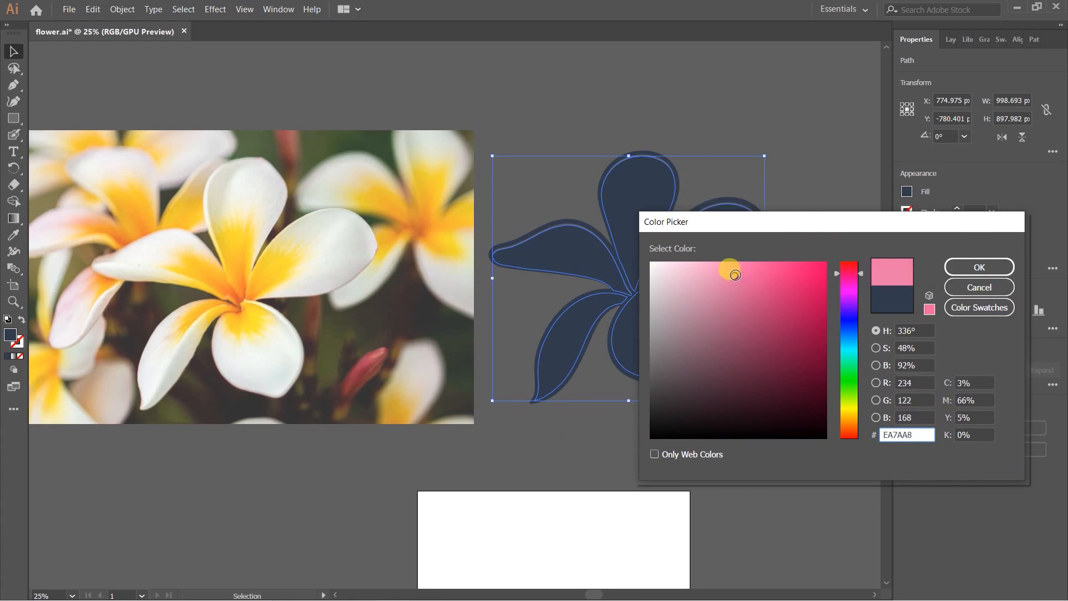
drag(751, 221, 825, 252)
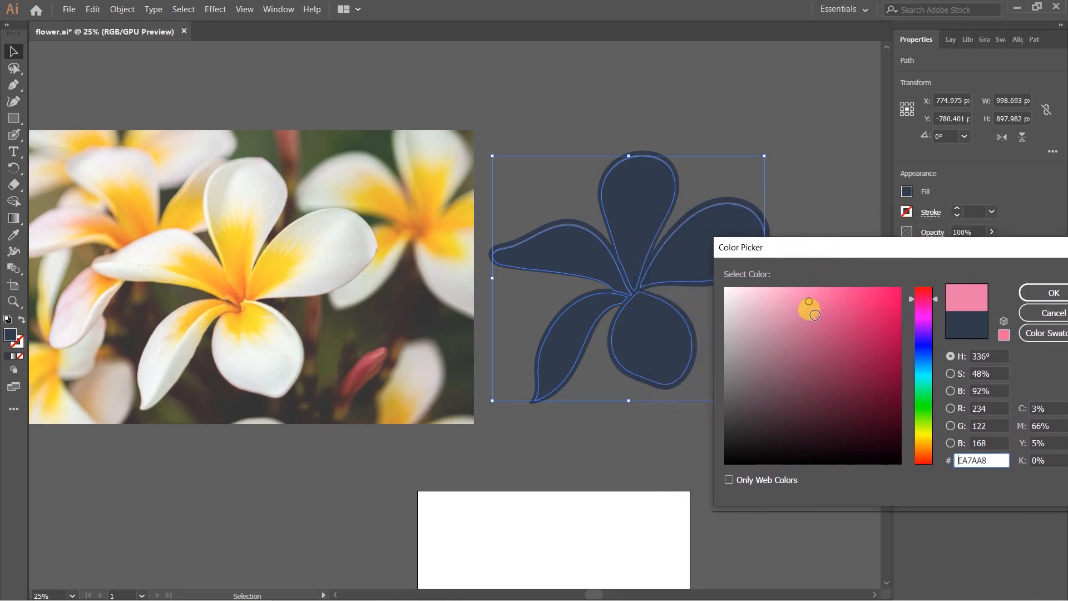
mouse_move(810, 313)
mouse_down()
mouse_move(796, 311)
mouse_move(823, 297)
mouse_move(819, 307)
mouse_up()
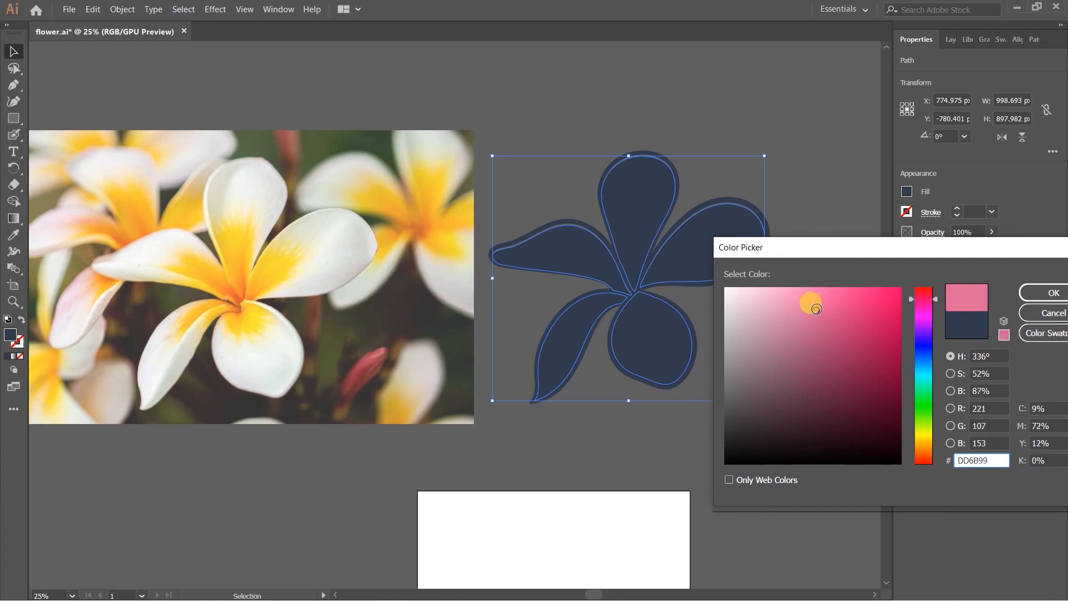
drag(813, 308, 823, 306)
click(1054, 293)
click(803, 324)
Examine the pink petals and the flower's centre and compare them with the plumeria in the reference photo.
scroll(703, 356, down, 1)
scroll(613, 305, down, 1)
scroll(603, 326, up, 3)
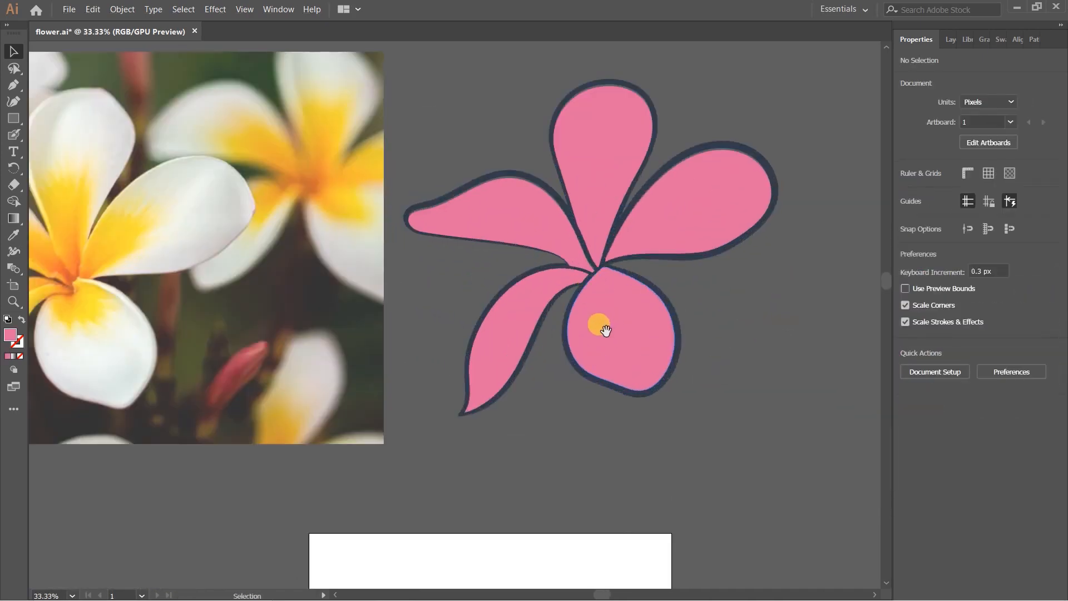
scroll(721, 352, down, 1)
scroll(675, 315, up, 1)
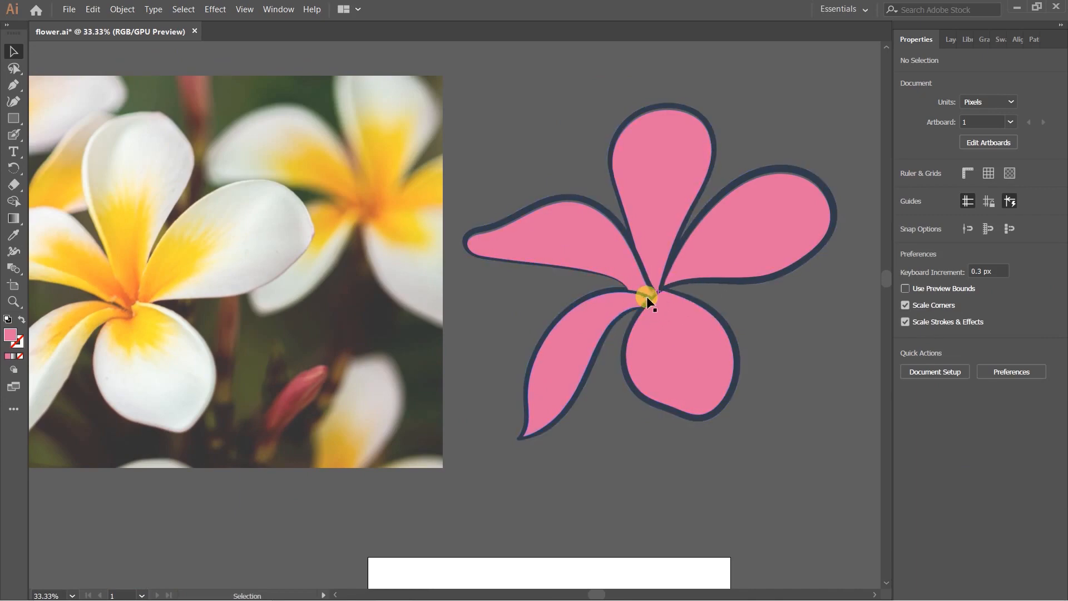
scroll(600, 295, up, 1)
scroll(649, 285, down, 2)
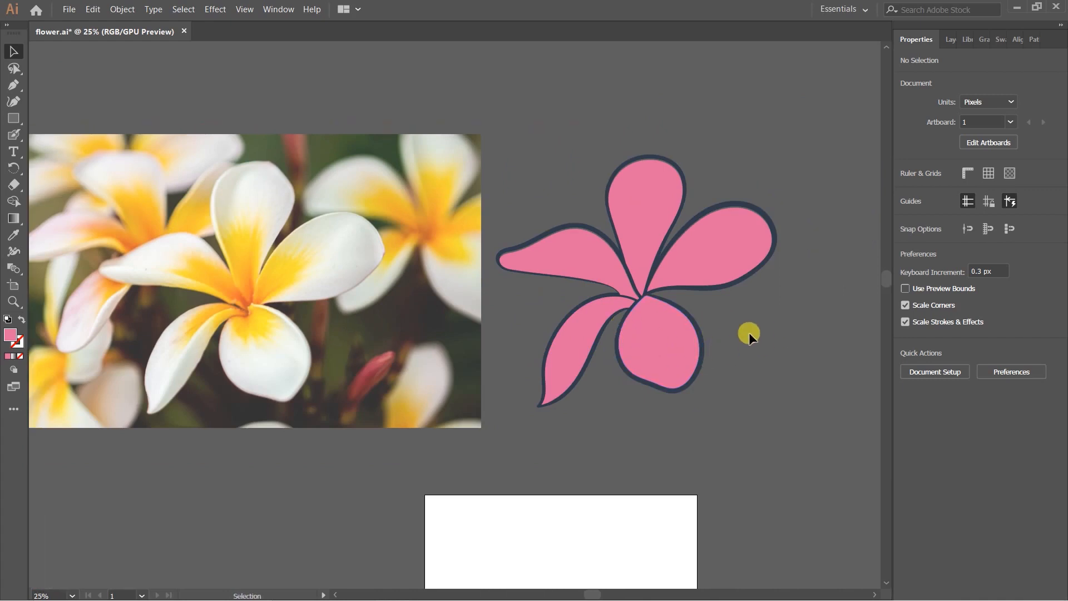
scroll(273, 263, up, 1)
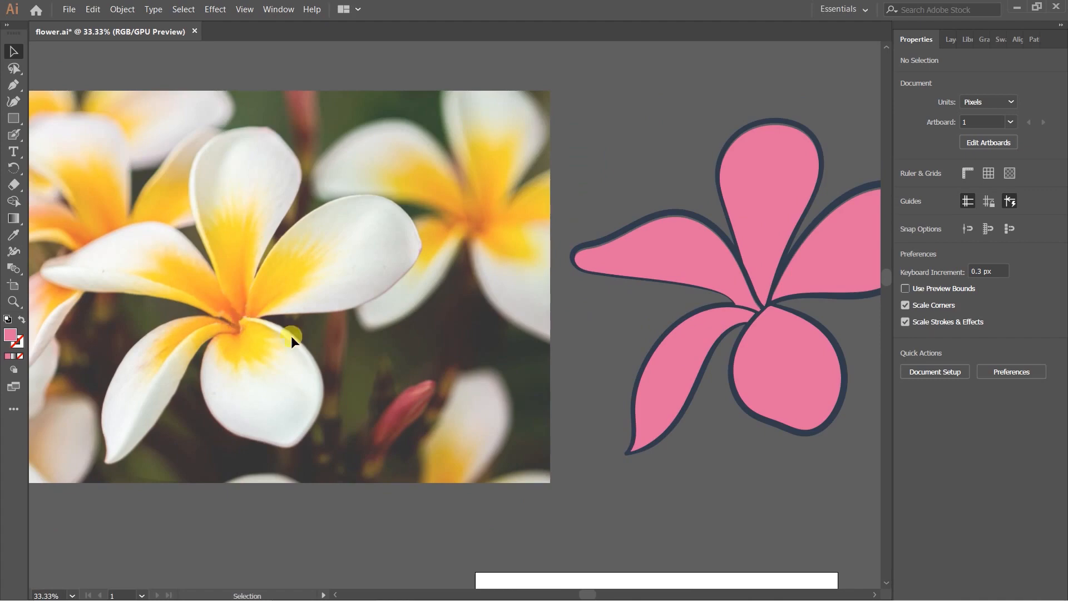
drag(803, 273, 665, 281)
drag(790, 341, 705, 329)
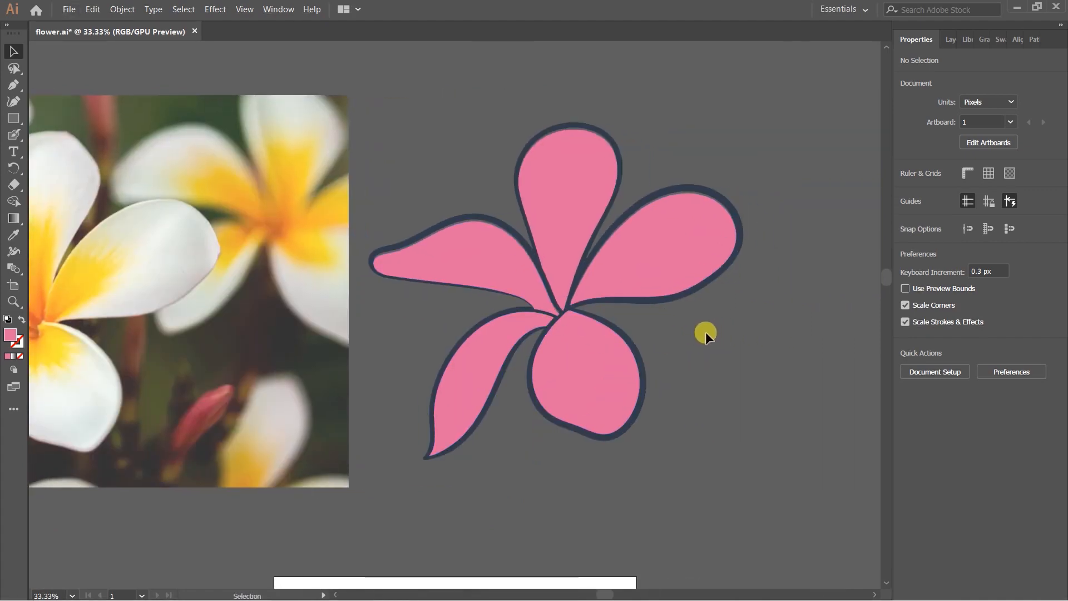
drag(529, 357, 520, 293)
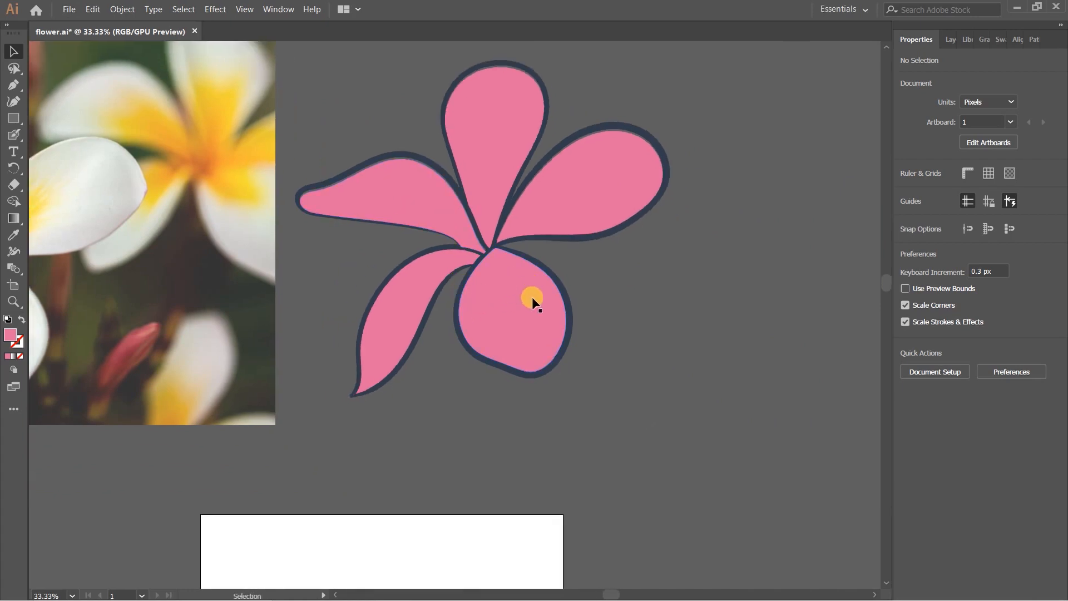
Draw a closed jagged shape about 140 px wide and 99 px high over the flower's centre with the Pencil tool.
key(n)
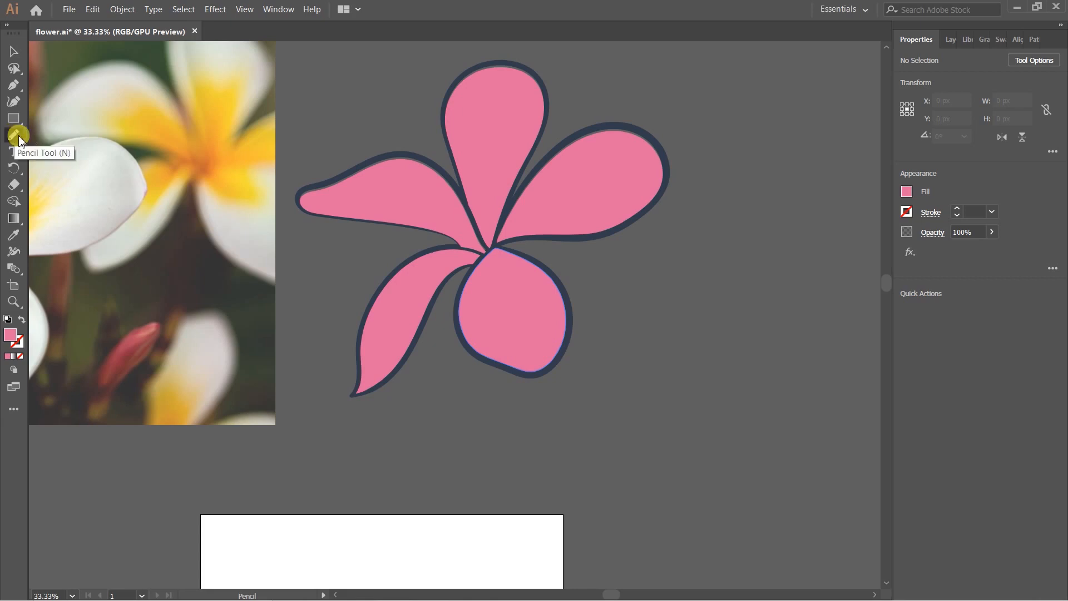
key(ctrl+equal)
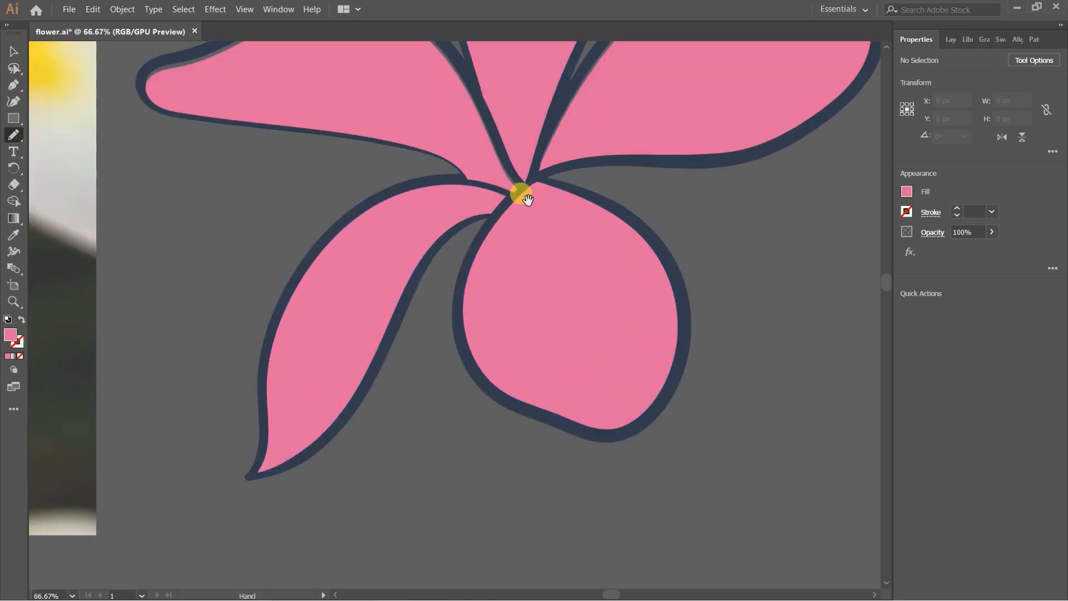
key(ctrl+equal)
mouse_move(448, 270)
mouse_down()
mouse_move(483, 272)
mouse_move(496, 235)
mouse_move(497, 256)
mouse_move(510, 240)
mouse_move(529, 244)
mouse_move(510, 292)
mouse_move(459, 294)
mouse_move(472, 291)
mouse_move(452, 268)
mouse_up()
Fill the jagged centre shape with the dark blue sampled from the petal outline and deselect it.
key(i)
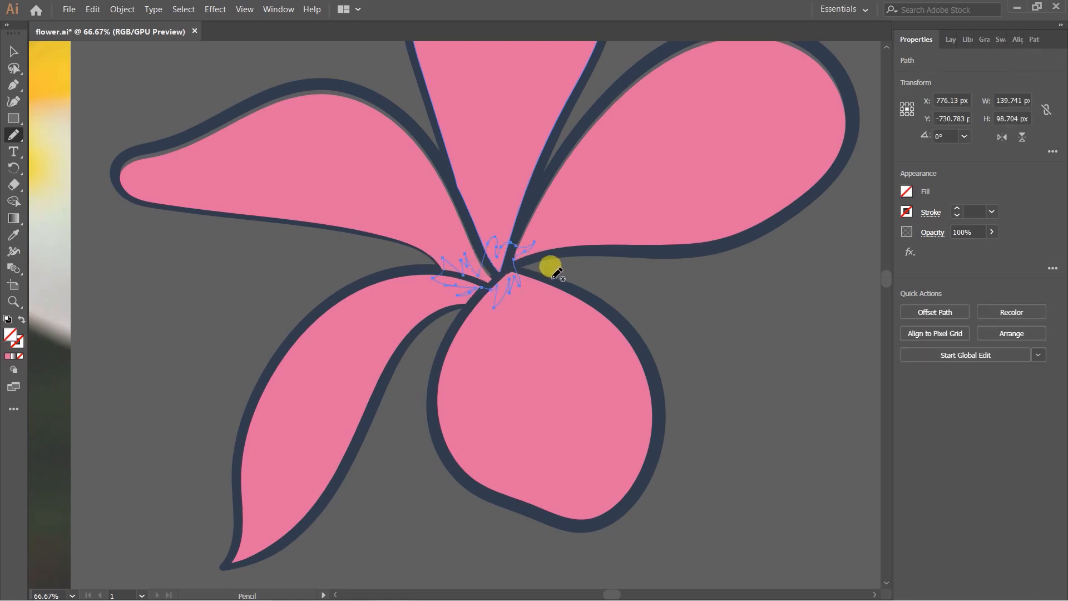
click(585, 246)
click(586, 250)
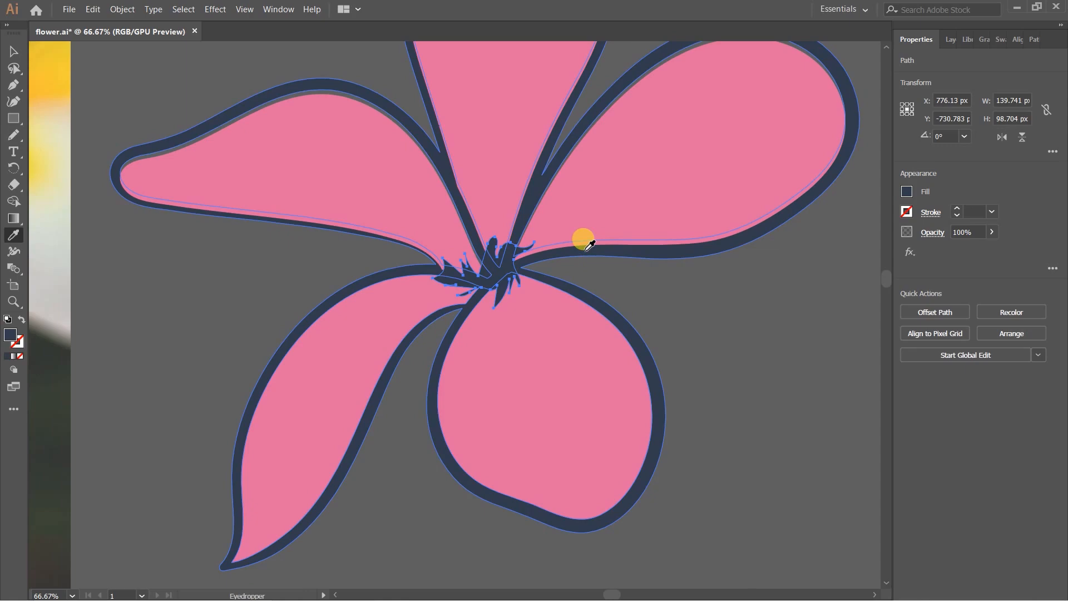
key(v)
click(711, 372)
scroll(587, 325, down, 2)
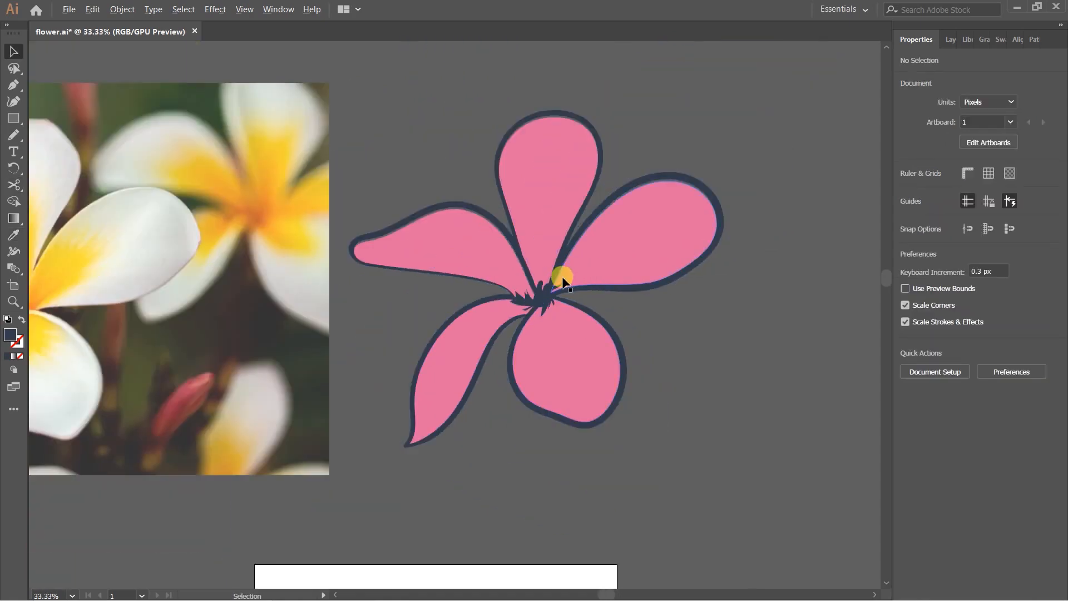
scroll(572, 306, down, 1)
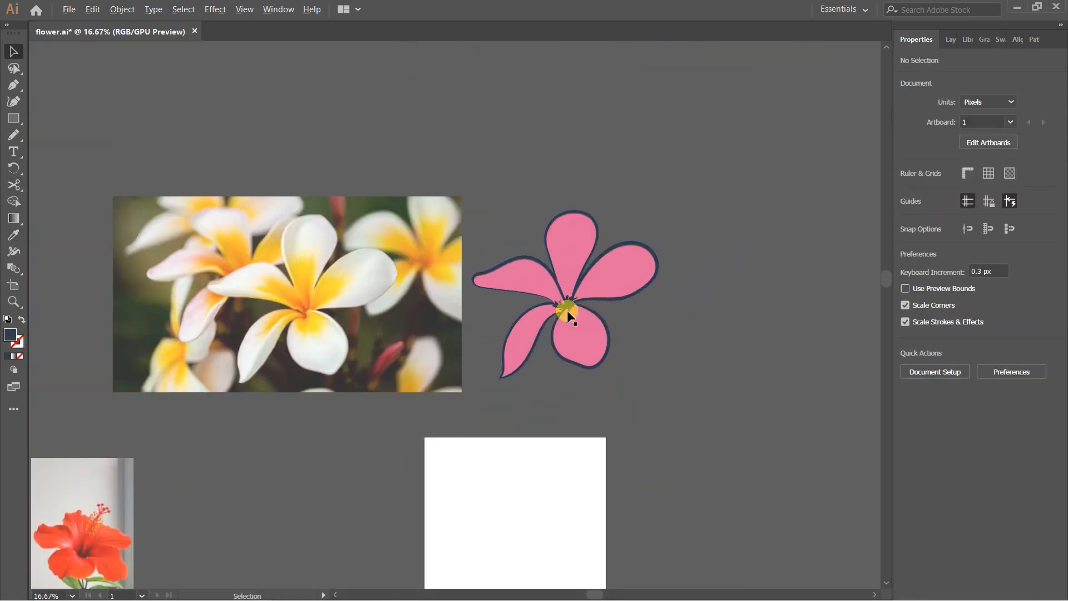
Compare the petal bases in the plumeria reference photo with those of the drawn flower.
scroll(356, 298, up, 3)
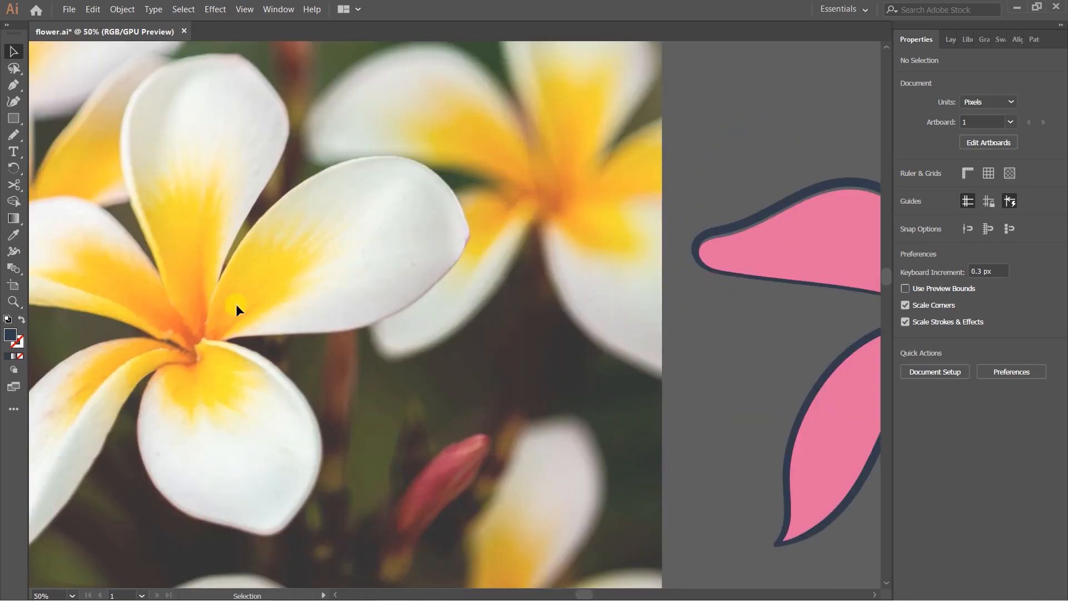
scroll(369, 282, down, 3)
scroll(569, 256, up, 2)
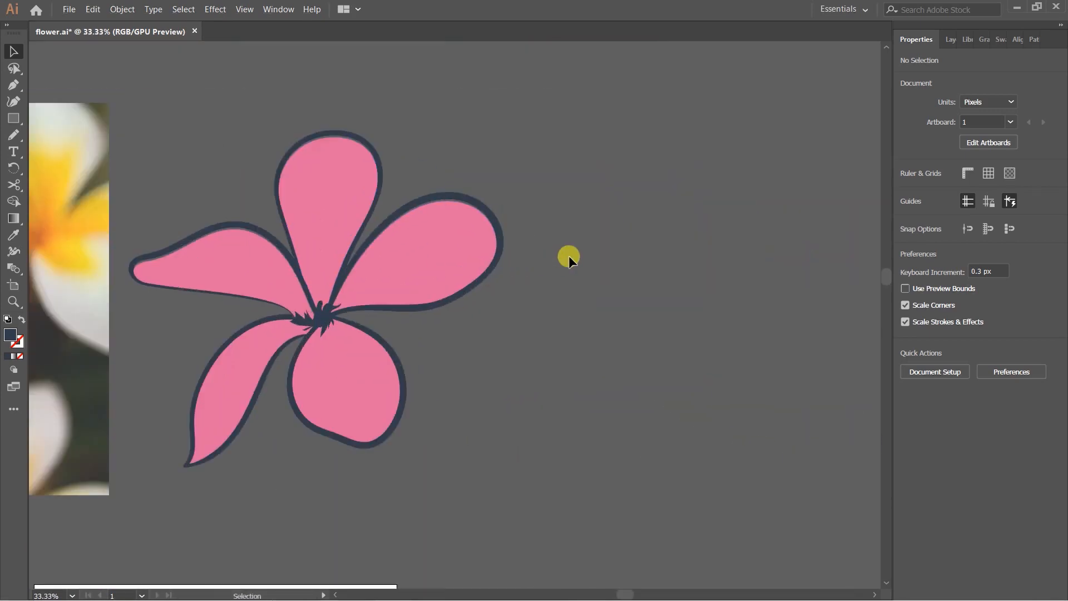
key(space)
drag(450, 253, 510, 291)
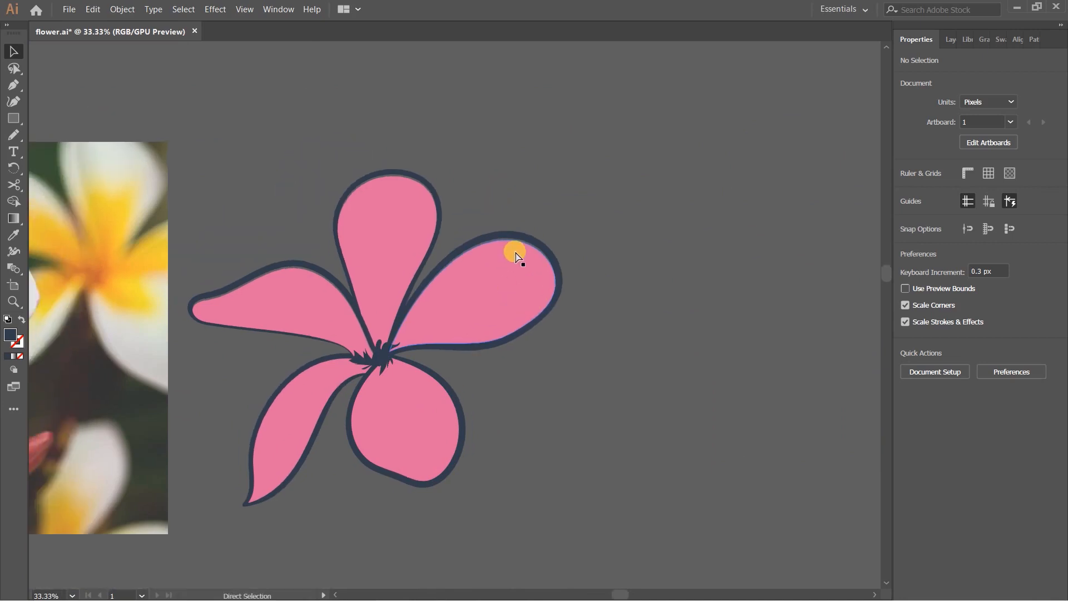
scroll(516, 257, up, 1)
Activate the Pencil tool and accept its options with fidelity at Smooth and paths closing within 15 pixels.
key(n)
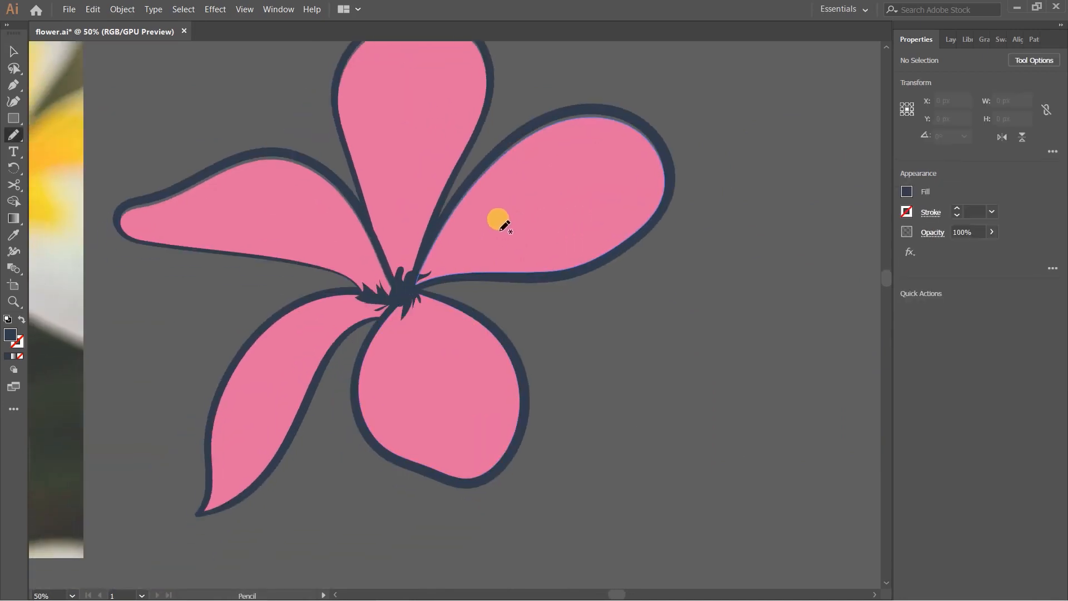
key(space)
drag(465, 212, 489, 301)
key(space)
scroll(493, 267, up, 1)
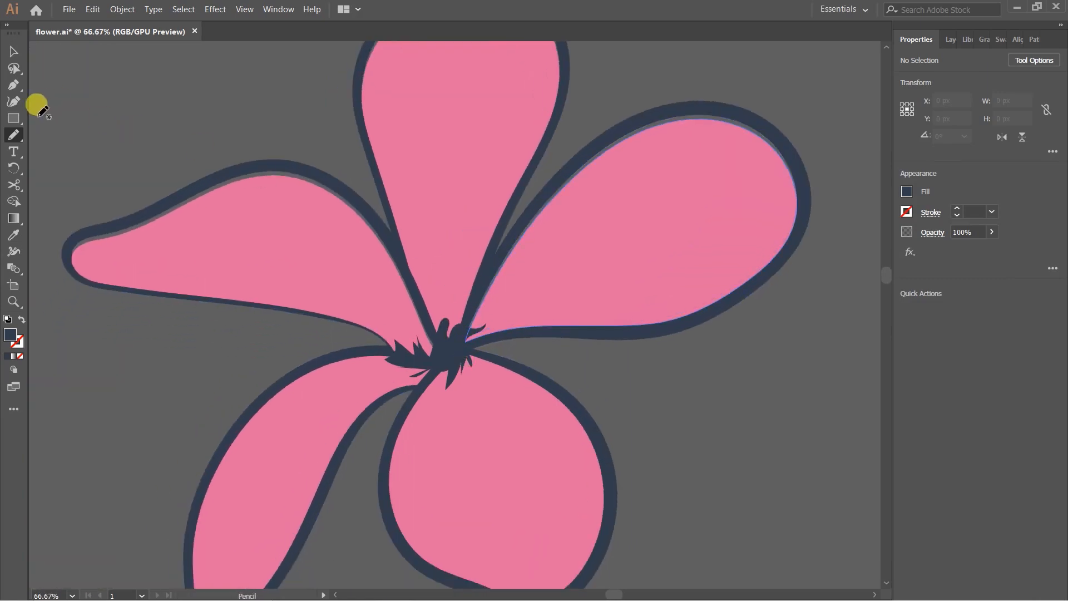
double_click(19, 133)
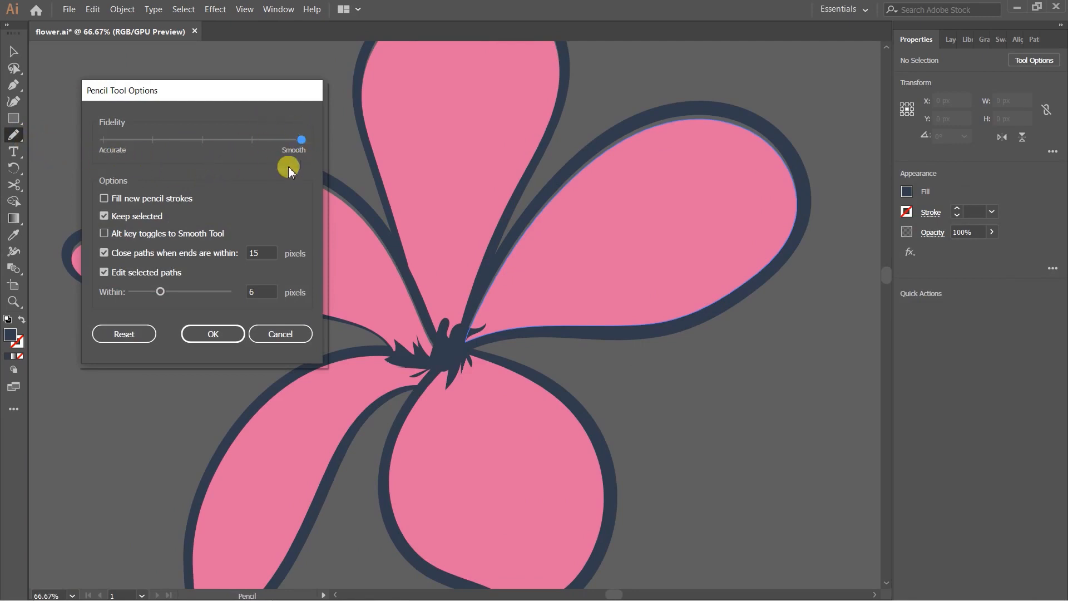
click(216, 336)
Draw closed jagged streak shapes fanning out from the flower's centre over the base of each of the five petals.
drag(641, 280, 593, 328)
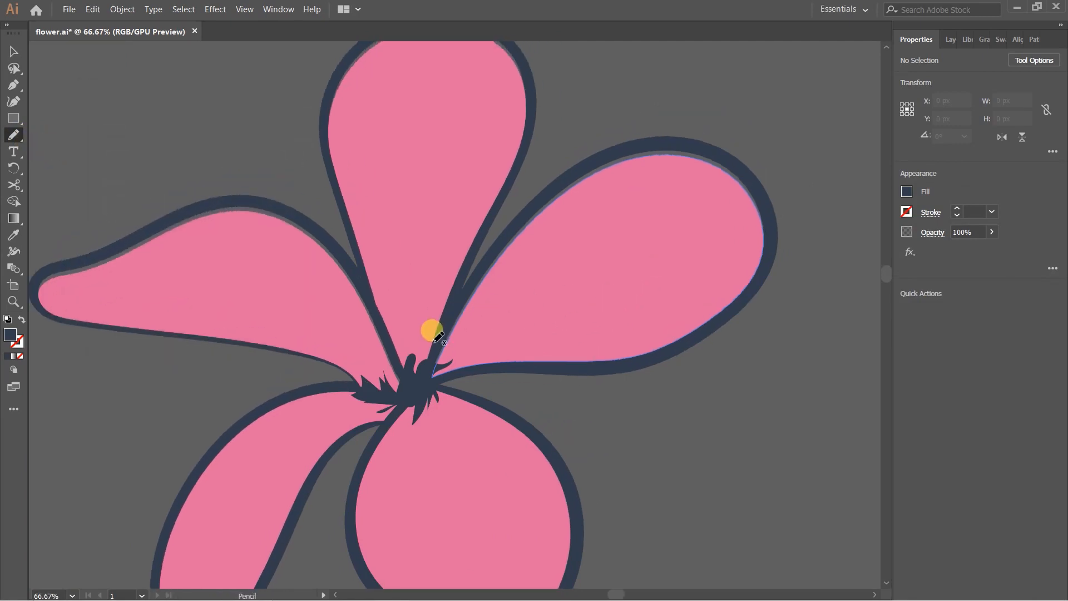
mouse_move(429, 376)
mouse_down()
mouse_move(412, 394)
mouse_move(473, 296)
mouse_move(519, 261)
mouse_move(491, 328)
mouse_move(588, 344)
mouse_move(529, 370)
mouse_move(414, 391)
mouse_up()
drag(519, 368, 506, 456)
mouse_move(381, 470)
mouse_down()
mouse_move(363, 388)
mouse_move(401, 402)
mouse_move(384, 476)
mouse_up()
drag(64, 398, 589, 322)
scroll(536, 309, down, 2)
scroll(536, 309, up, 2)
mouse_move(742, 267)
mouse_down()
mouse_move(418, 267)
mouse_move(348, 287)
mouse_up()
drag(47, 279, 428, 296)
drag(801, 356, 447, 323)
mouse_move(532, 417)
mouse_down()
mouse_move(478, 349)
mouse_move(444, 385)
mouse_move(532, 417)
mouse_up()
drag(532, 417, 593, 309)
mouse_move(581, 330)
mouse_down()
mouse_move(499, 323)
mouse_move(466, 372)
mouse_move(580, 330)
mouse_up()
drag(581, 330, 517, 254)
mouse_move(541, 258)
mouse_down()
mouse_move(491, 343)
mouse_move(574, 334)
mouse_move(615, 278)
mouse_move(649, 296)
mouse_move(565, 230)
mouse_move(561, 256)
mouse_move(542, 257)
mouse_up()
mouse_move(638, 184)
mouse_down()
mouse_move(495, 309)
mouse_move(529, 261)
mouse_up()
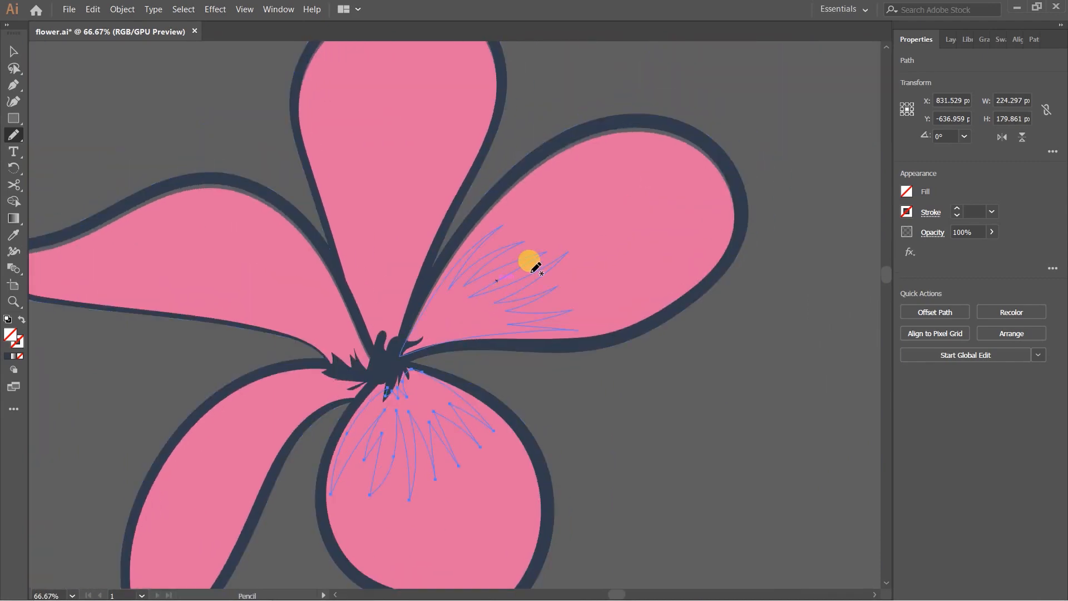
Select only the five jagged streak shapes, leaving the pink petals and the dark centre out of the selection.
key(v)
scroll(539, 308, down, 3)
click(632, 349)
drag(383, 142, 572, 348)
scroll(578, 328, up, 2)
click(782, 203)
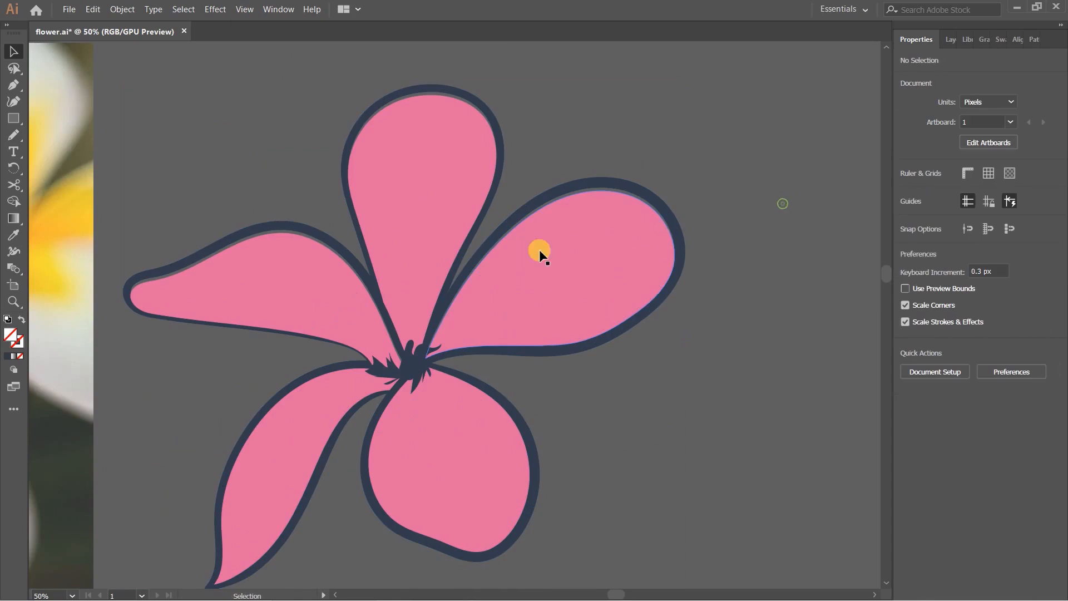
drag(262, 128, 635, 331)
drag(712, 201, 515, 134)
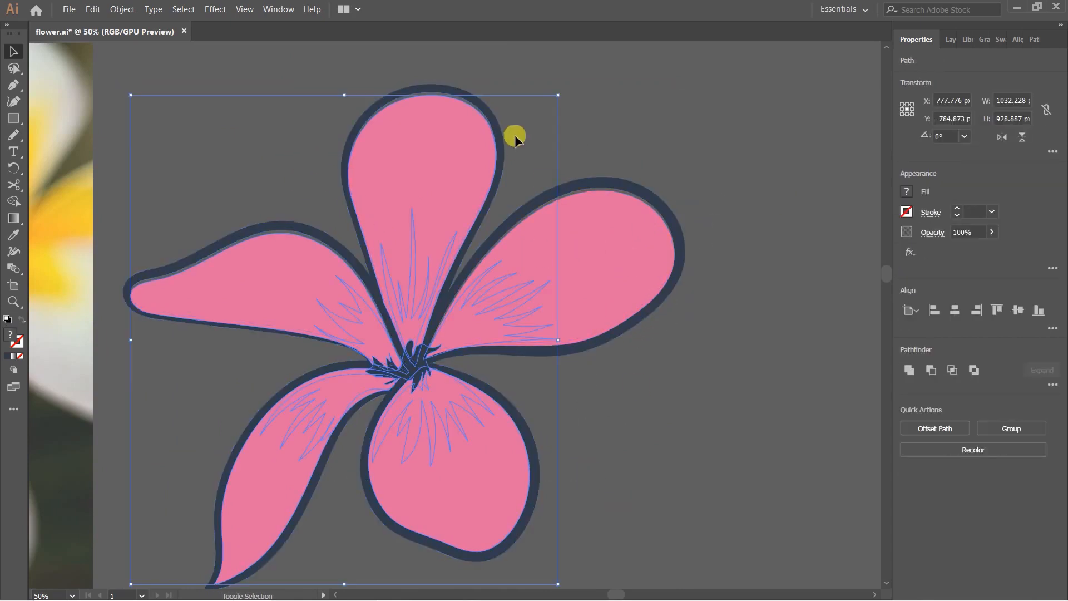
shift+click(440, 174)
shift+click(252, 278)
shift+click(275, 441)
shift+click(436, 469)
shift+click(412, 355)
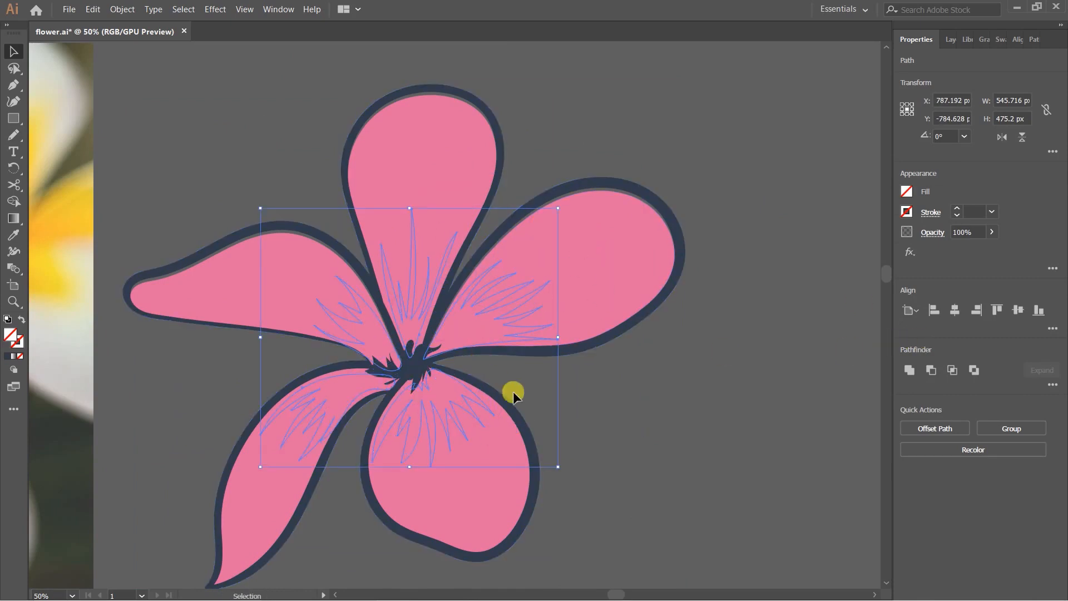
Unite the selected streak shapes and fill them with white.
click(910, 369)
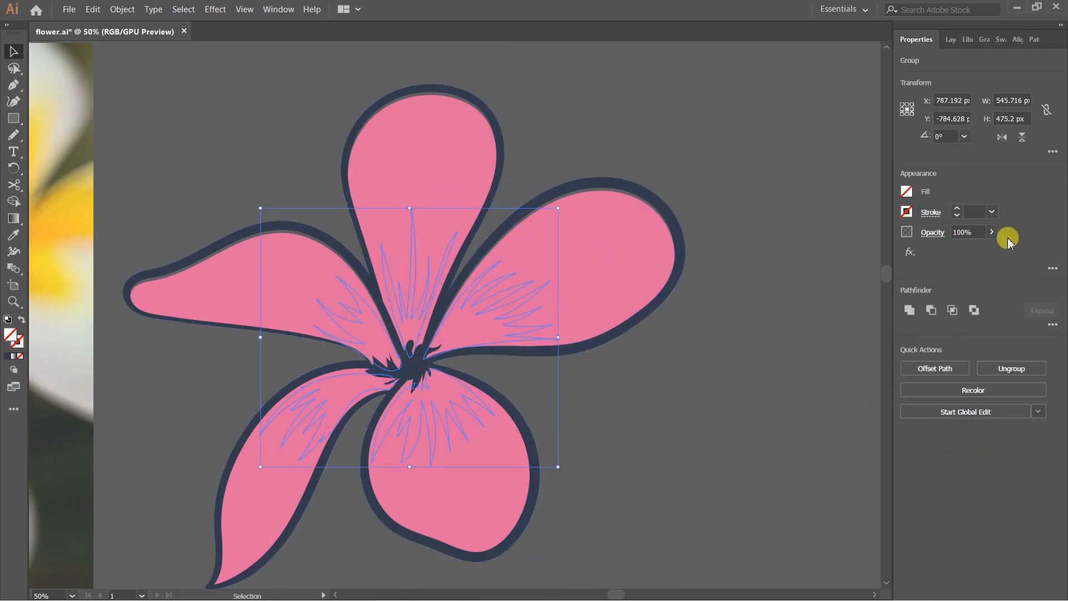
click(907, 191)
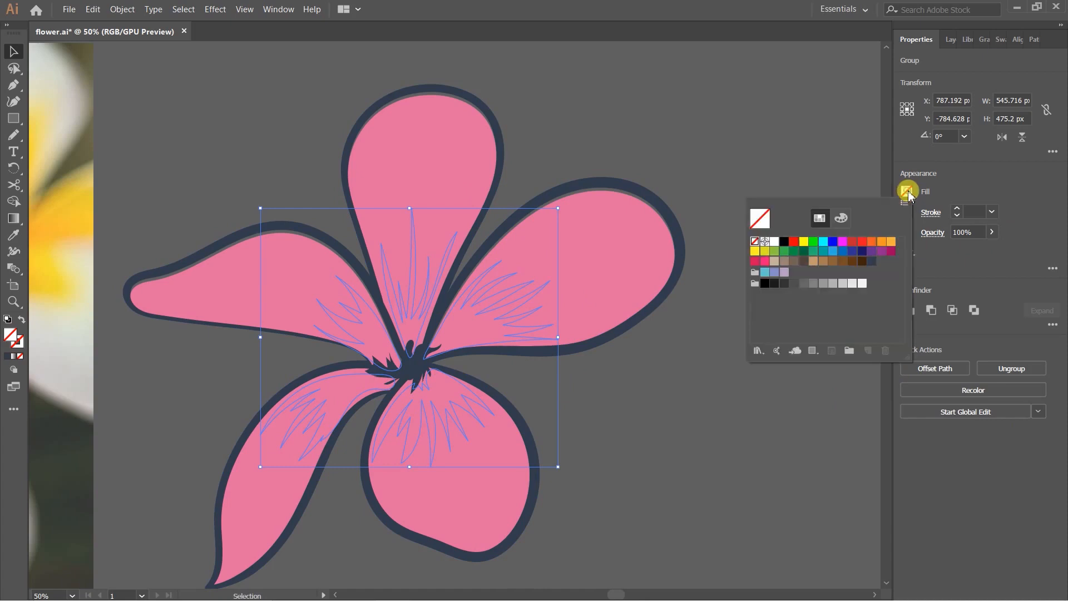
click(774, 241)
key(a)
key(Delete)
key(v)
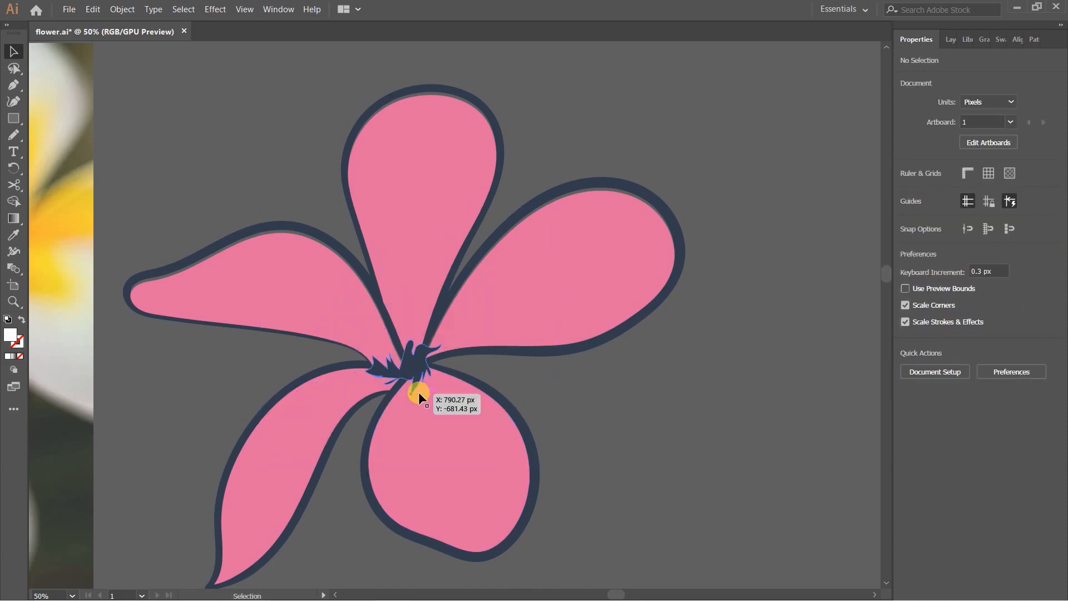
click(408, 361)
scroll(527, 419, left, 2)
key(a)
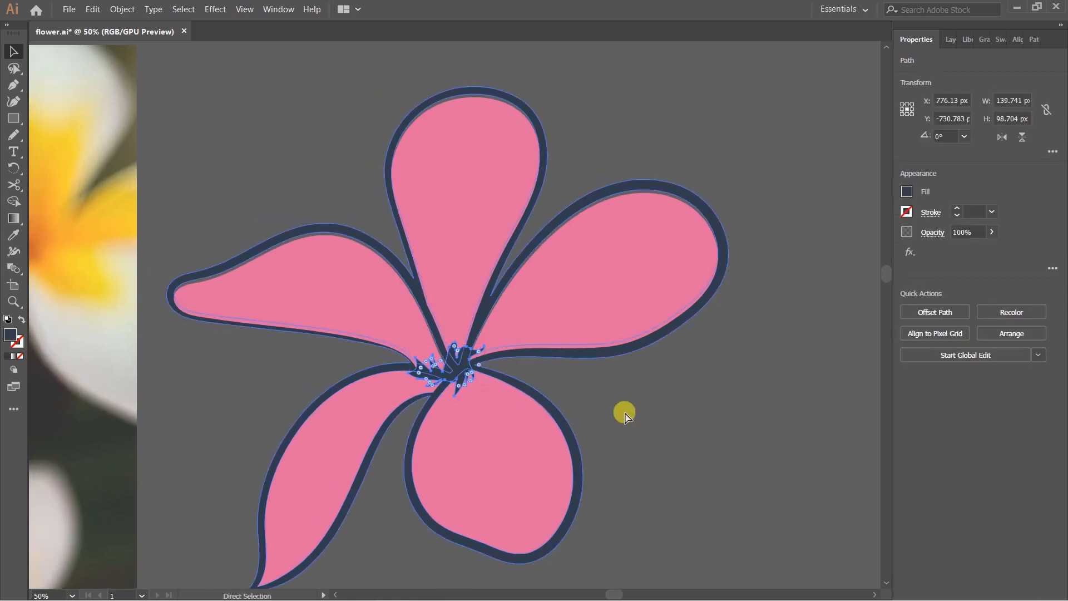
key(ctrl+z)
key(ctrl+z)
Reduce the opacity of the white streak group to 27% and deselect it.
click(652, 406)
click(503, 325)
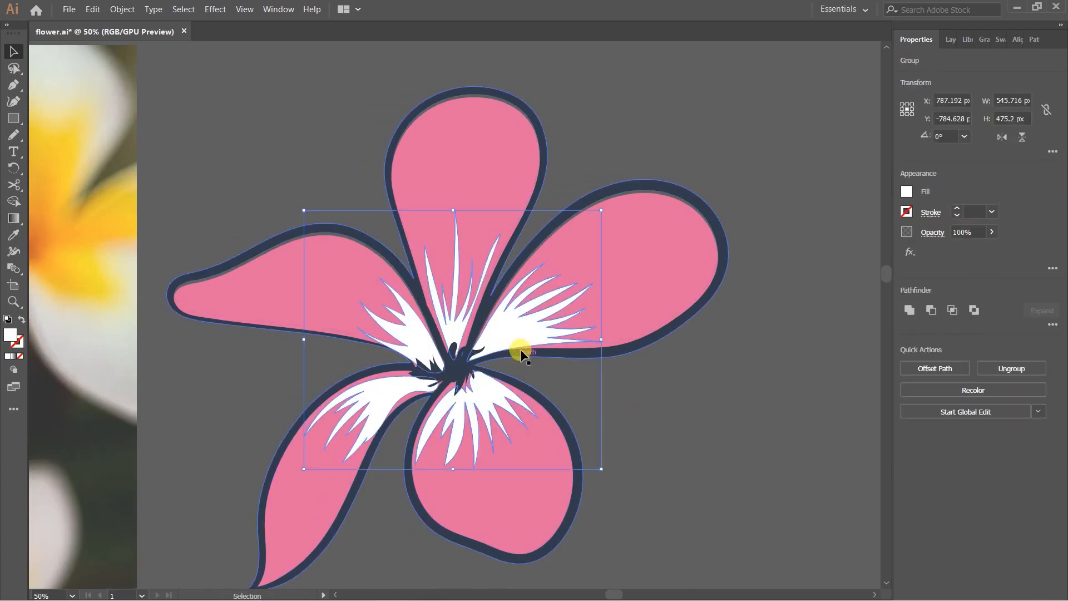
click(677, 368)
scroll(625, 360, down, 3)
scroll(609, 359, up, 2)
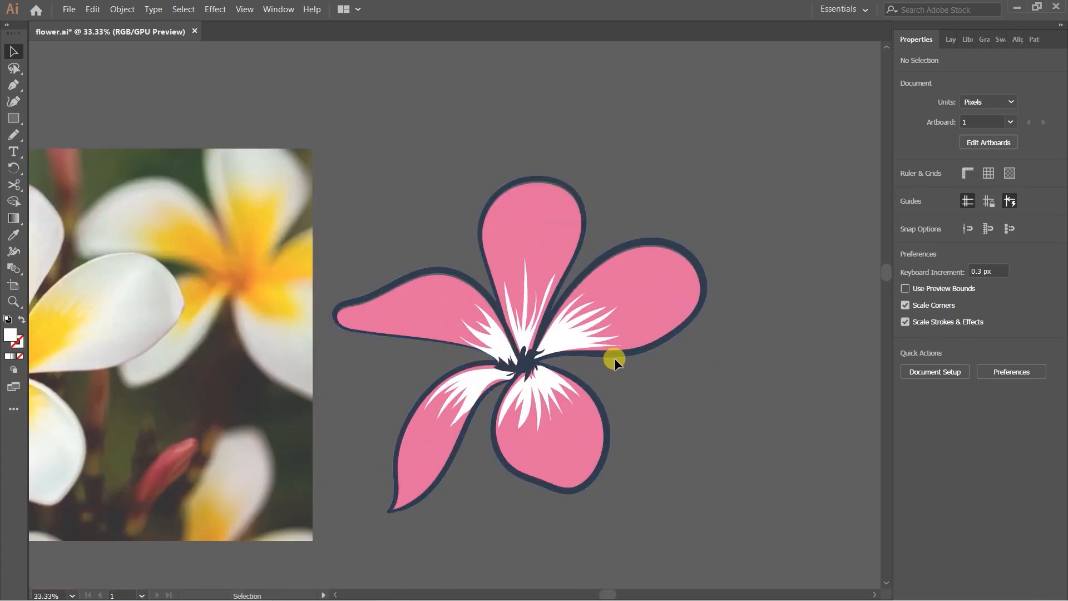
click(569, 338)
drag(986, 251, 961, 252)
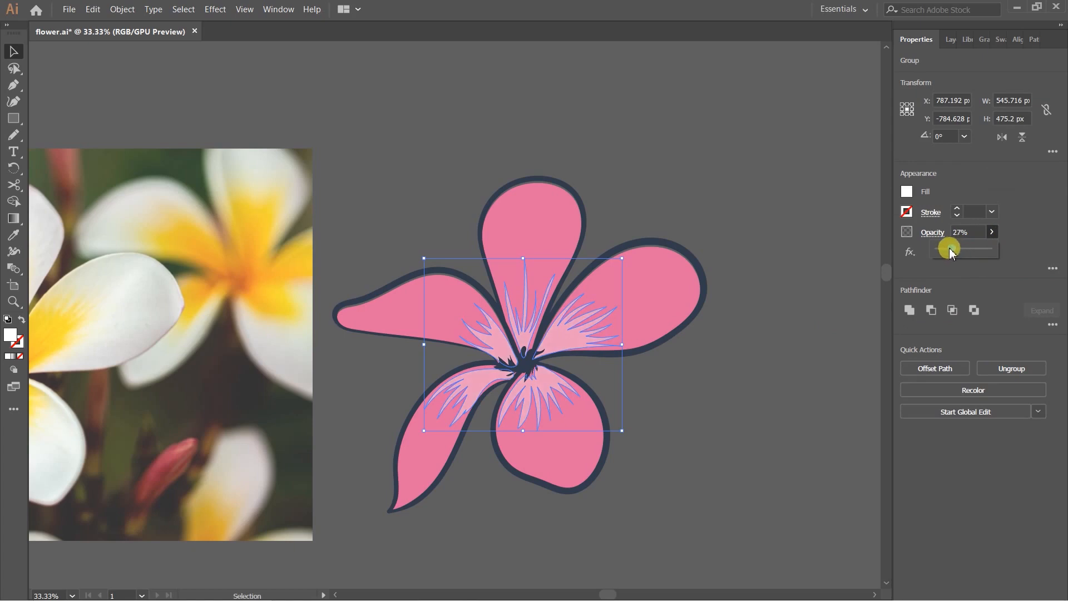
click(659, 384)
Examine the translucent petal streaks close up and in the whole flower beside the reference photo.
scroll(652, 379, down, 2)
scroll(640, 369, up, 2)
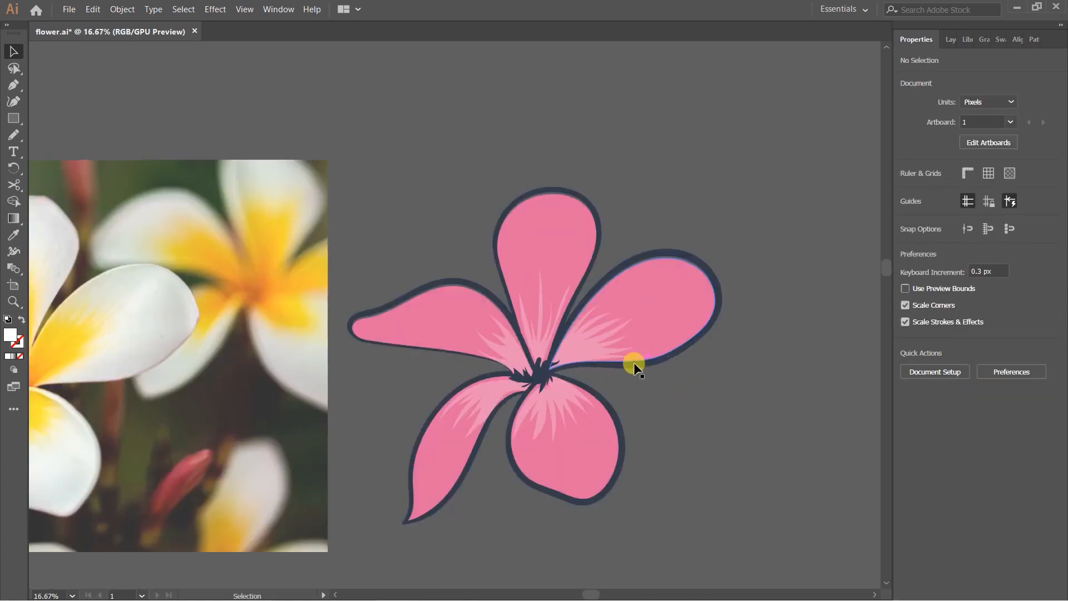
click(583, 349)
click(696, 405)
scroll(687, 389, down, 1)
drag(670, 404, 704, 361)
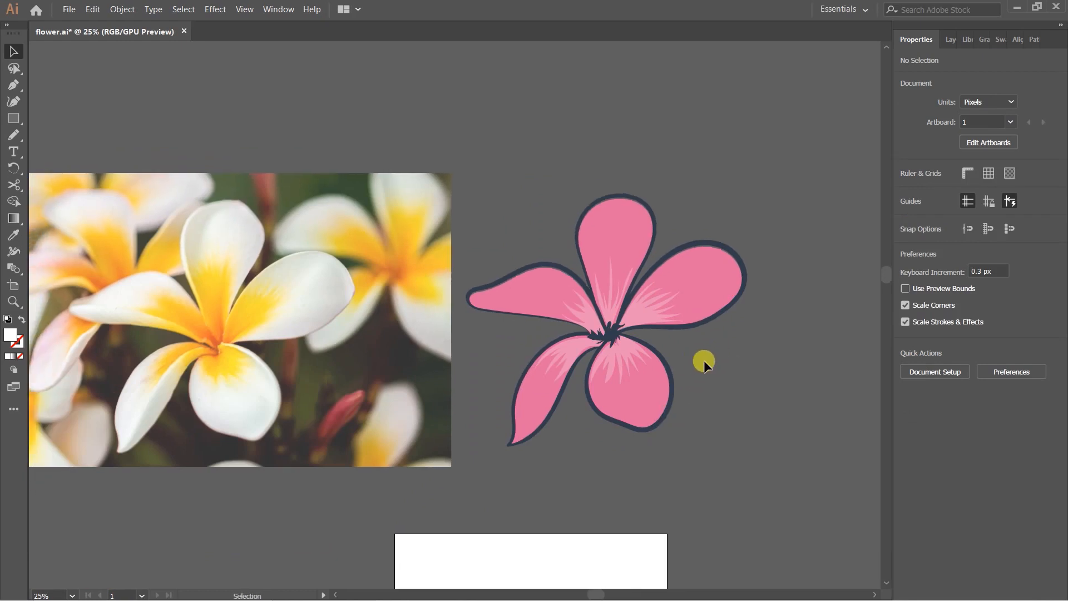
scroll(703, 359, up, 1)
drag(581, 290, 456, 254)
key(ctrl+plus)
drag(700, 341, 625, 336)
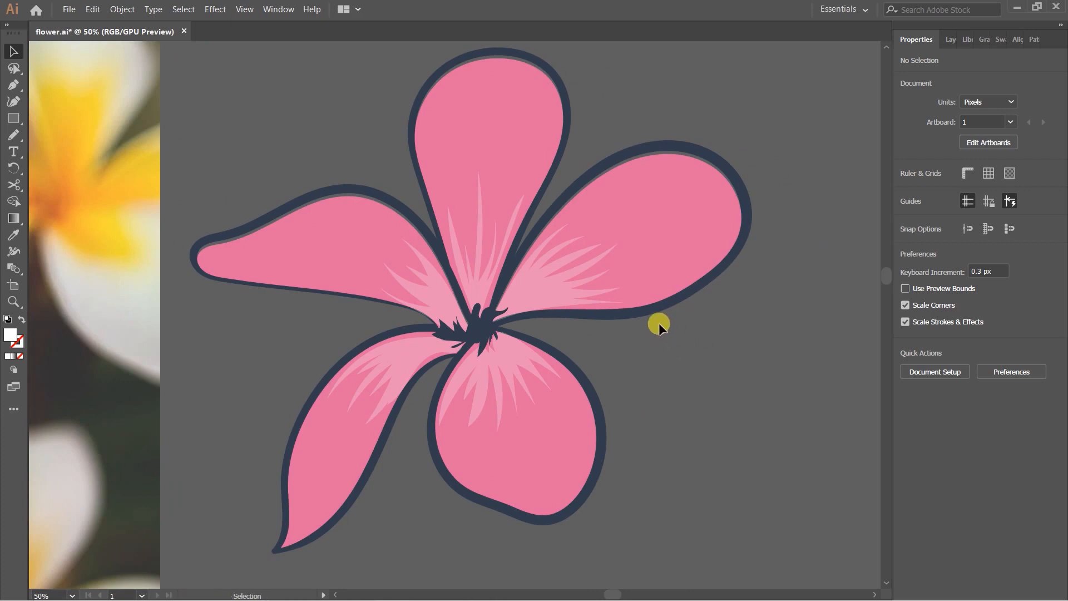
Activate the Blob Brush and accept an 80 pt pressure-controlled size with 80 pt variation, merging only with the selection.
key(shift+b)
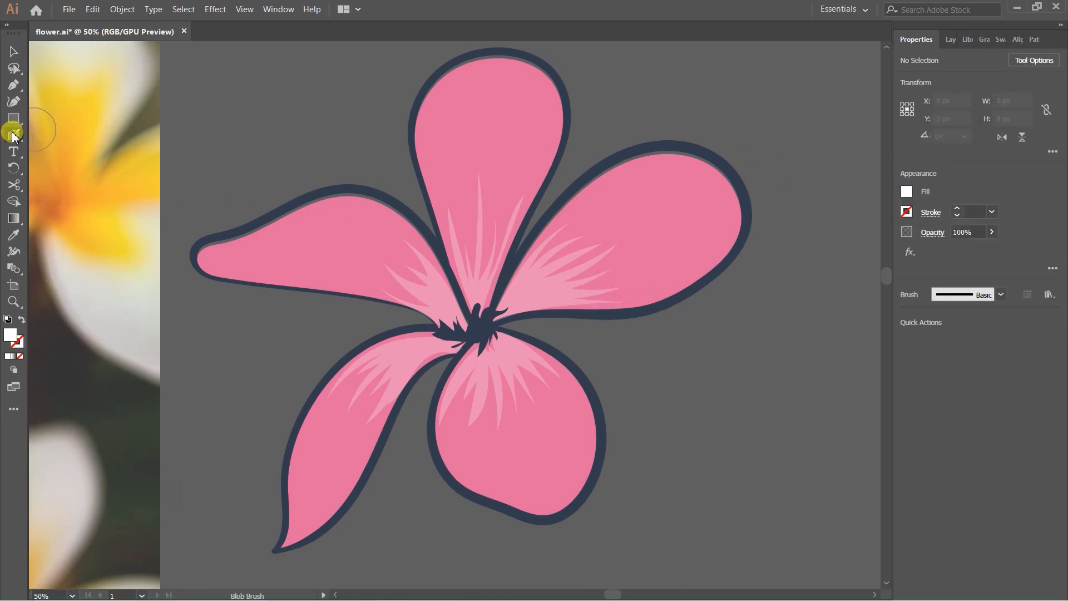
double_click(13, 135)
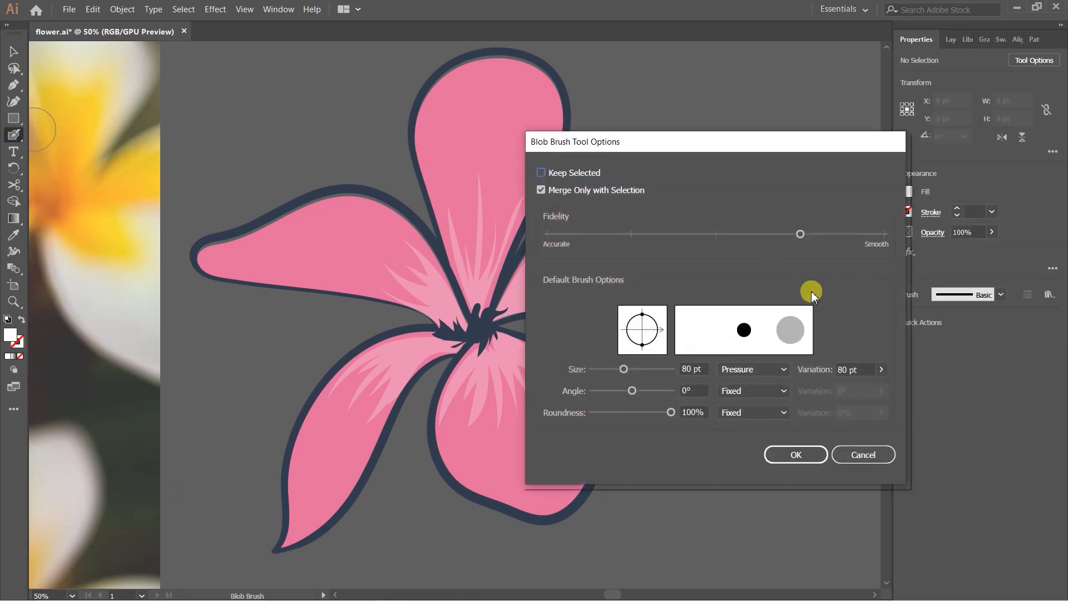
click(775, 460)
Undo the trial white brush stroke and sample the outline's dark blue as the Blob Brush colour.
scroll(616, 337, up, 2)
mouse_move(619, 259)
mouse_down()
mouse_move(553, 281)
mouse_move(492, 333)
mouse_up()
key(ctrl+z)
key(i)
click(533, 144)
key(shift+b)
key(ctrl+equal)
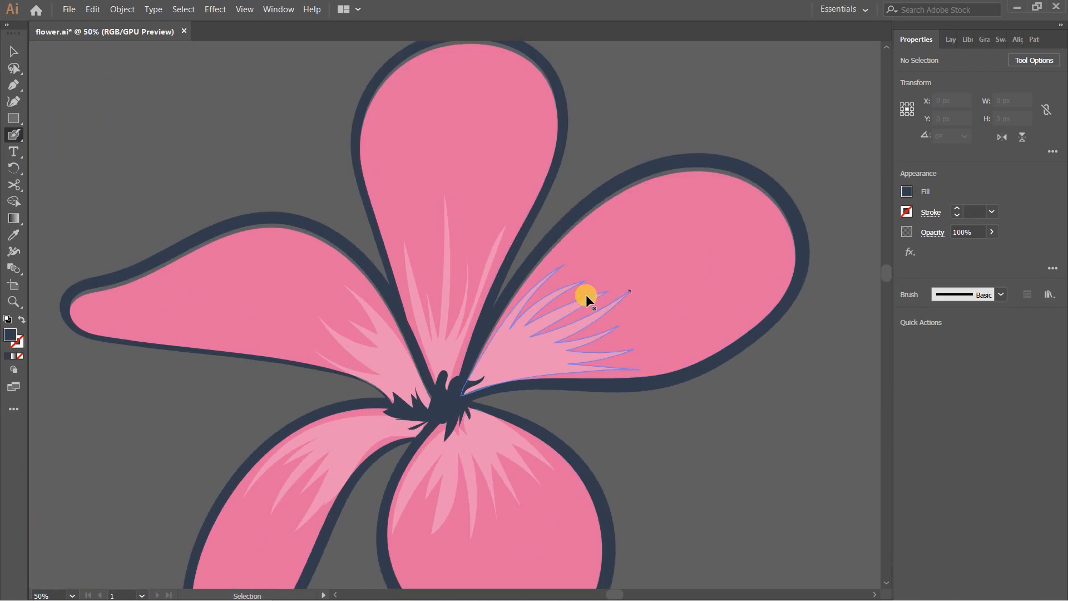
Paint tapered dark blue vein lines from the flower's centre into the right petal.
drag(458, 163, 439, 216)
drag(497, 262, 481, 170)
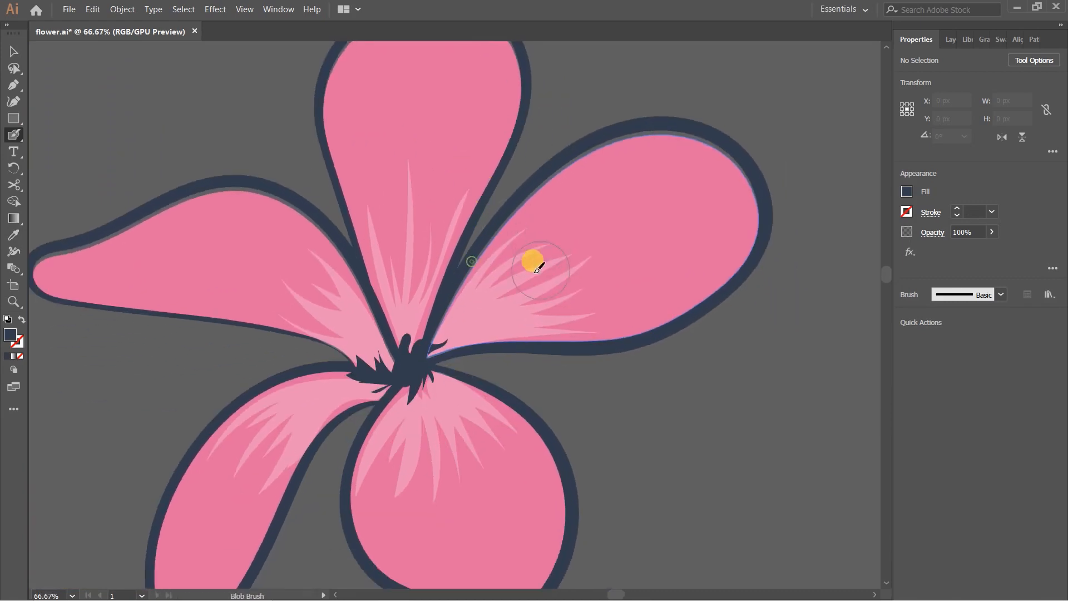
mouse_move(541, 213)
mouse_down()
mouse_move(402, 366)
mouse_move(415, 358)
mouse_up()
key(ctrl+z)
drag(585, 320, 420, 356)
drag(587, 277, 420, 353)
Paint dark blue vein lines up the top petal and a short accent along its upper left edge.
drag(473, 222, 446, 287)
drag(469, 204, 381, 406)
drag(341, 114, 311, 179)
drag(311, 200, 368, 403)
drag(357, 259, 370, 351)
key(ctrl+z)
drag(347, 227, 375, 405)
Paint short dark blue accent strokes just inside the upper and lower edges of the right petal.
mouse_move(466, 410)
mouse_down()
mouse_move(410, 306)
mouse_move(283, 407)
mouse_up()
drag(327, 267, 402, 225)
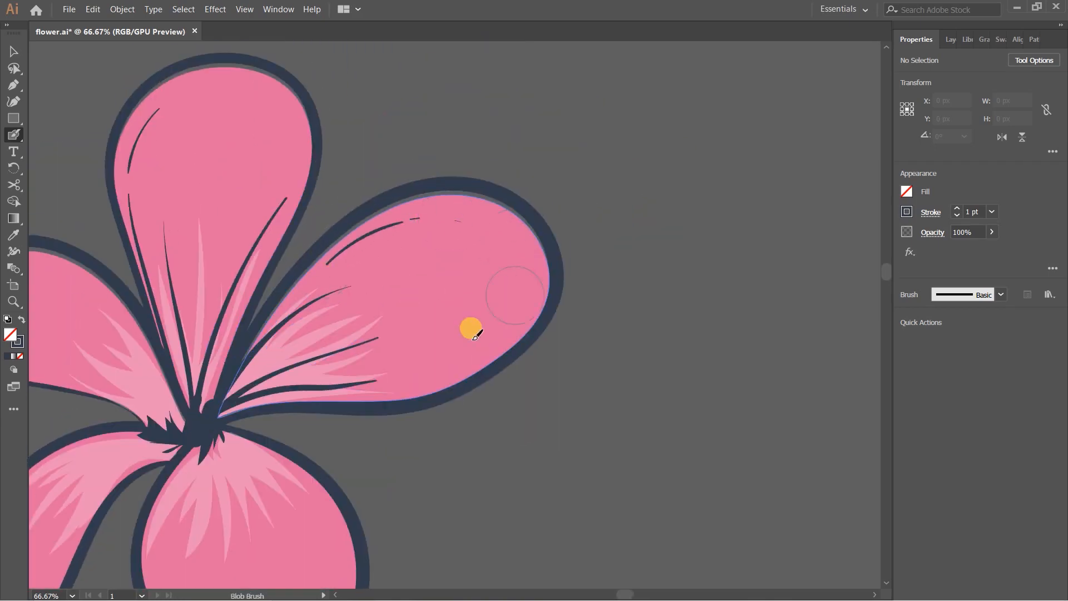
drag(413, 342, 472, 333)
Paint long dark blue vein lines through the left petal and a short curved accent at its tip.
drag(166, 278, 556, 240)
drag(362, 212, 582, 355)
drag(351, 289, 550, 341)
drag(409, 256, 549, 330)
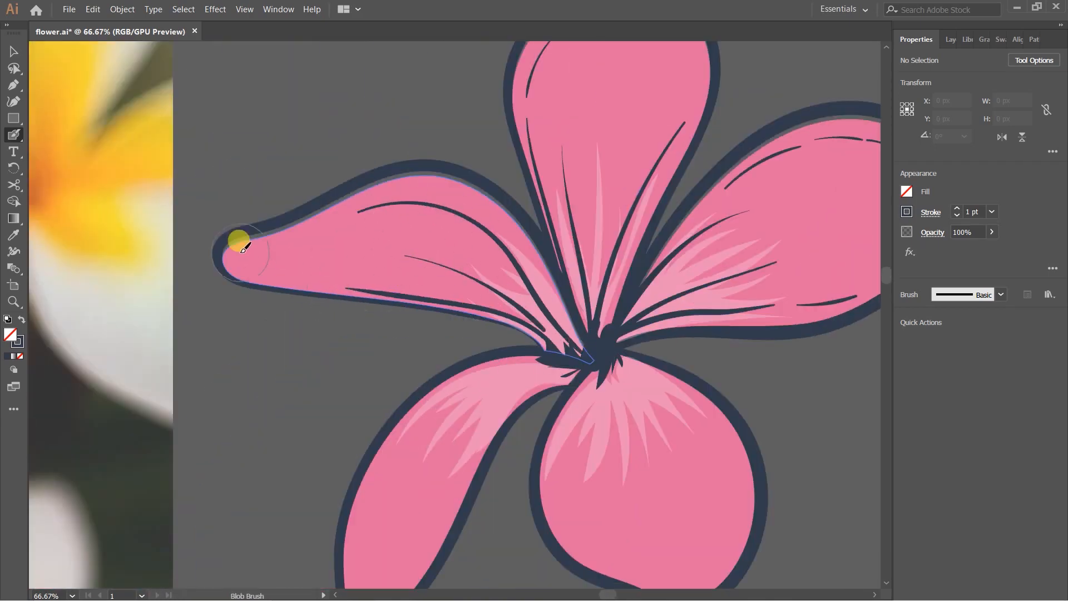
drag(239, 255, 273, 279)
Paint dark blue vein lines and edge accents on the lower left petal, undoing the last unwanted stroke.
drag(362, 362, 326, 235)
drag(331, 364, 363, 312)
drag(476, 279, 549, 244)
drag(439, 368, 473, 286)
drag(452, 289, 385, 406)
drag(394, 337, 270, 332)
key(ctrl+z)
Paint dark blue vein lines on the bottom petal and thicken the flower's centre with dense short radiating strokes.
mouse_move(479, 155)
mouse_down()
mouse_move(477, 345)
mouse_move(487, 354)
mouse_up()
drag(493, 350, 444, 357)
mouse_move(464, 186)
mouse_down()
mouse_move(445, 229)
mouse_move(524, 287)
mouse_up()
drag(532, 300, 537, 327)
mouse_move(409, 217)
mouse_down()
mouse_move(398, 352)
mouse_move(443, 307)
mouse_up()
drag(481, 292, 456, 247)
scroll(561, 300, down, 3)
scroll(578, 328, up, 3)
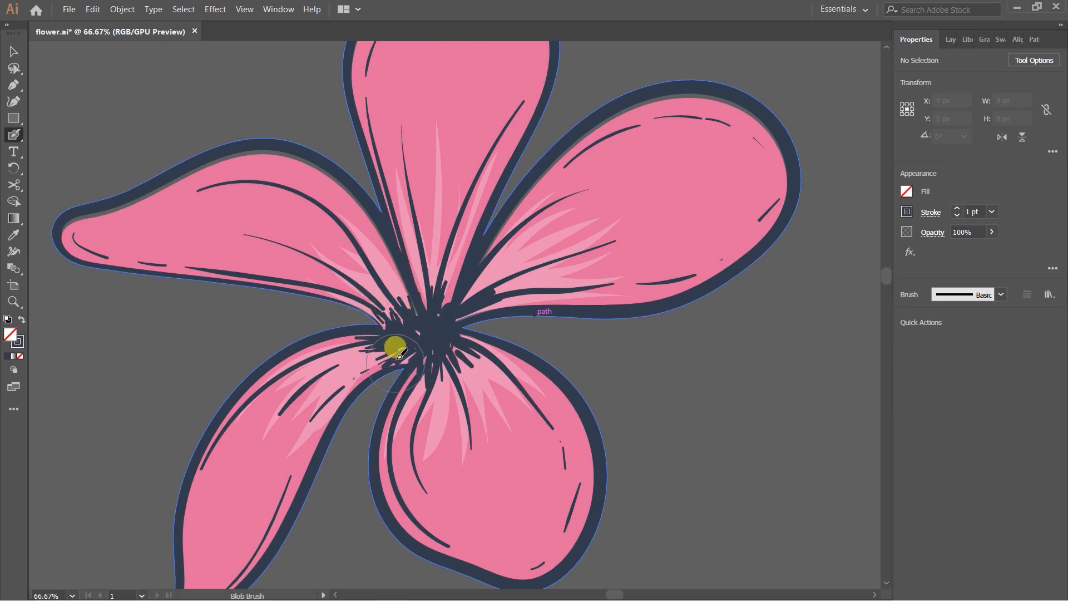
drag(444, 351, 456, 344)
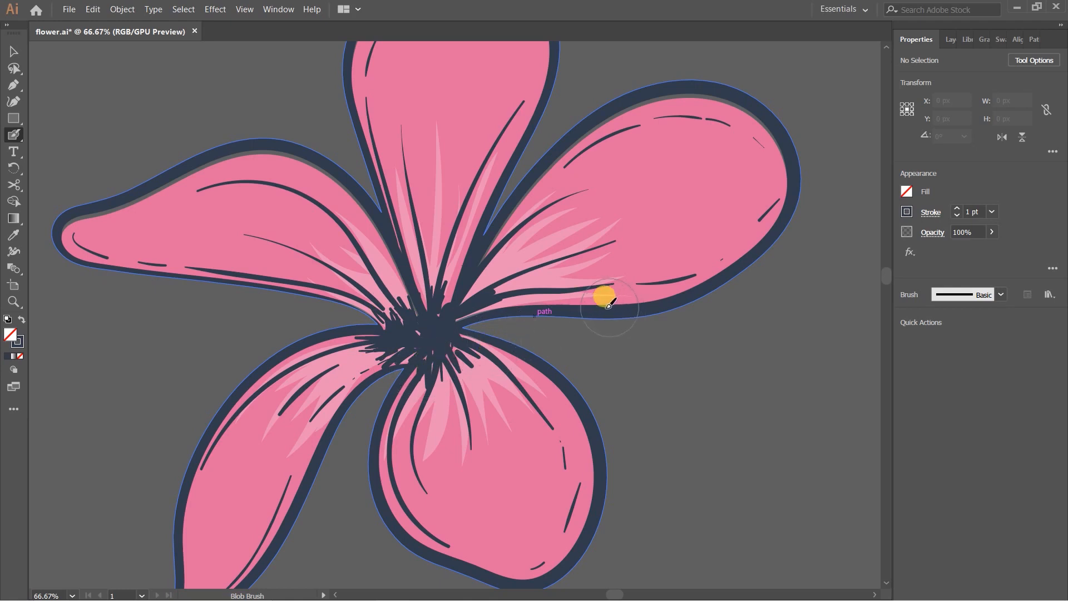
Sample the white of the petal streaks for the Blob Brush and undo the trial dab on the centre.
key(i)
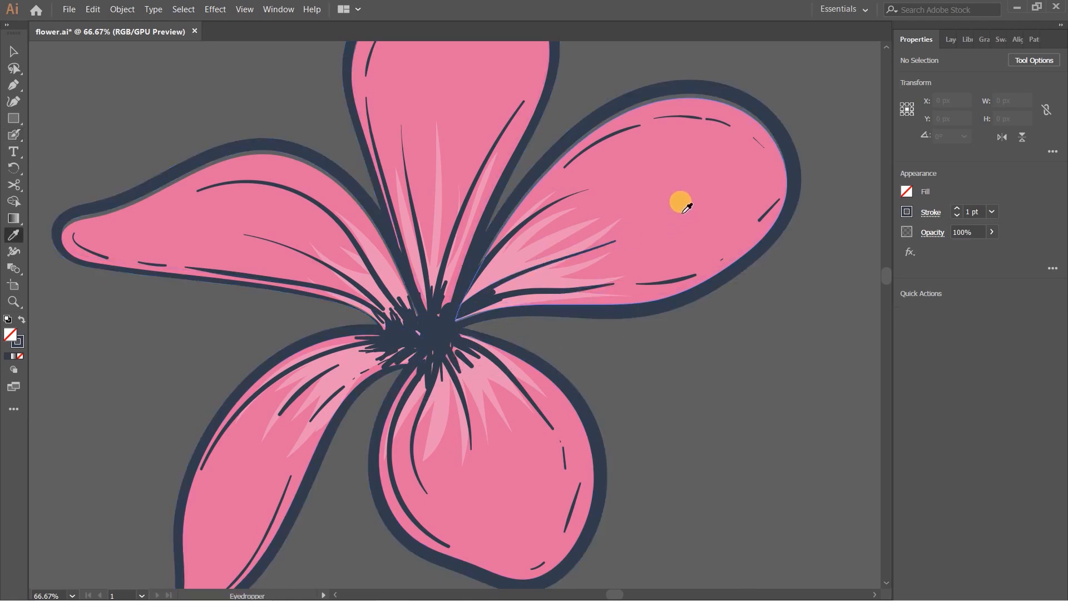
click(548, 248)
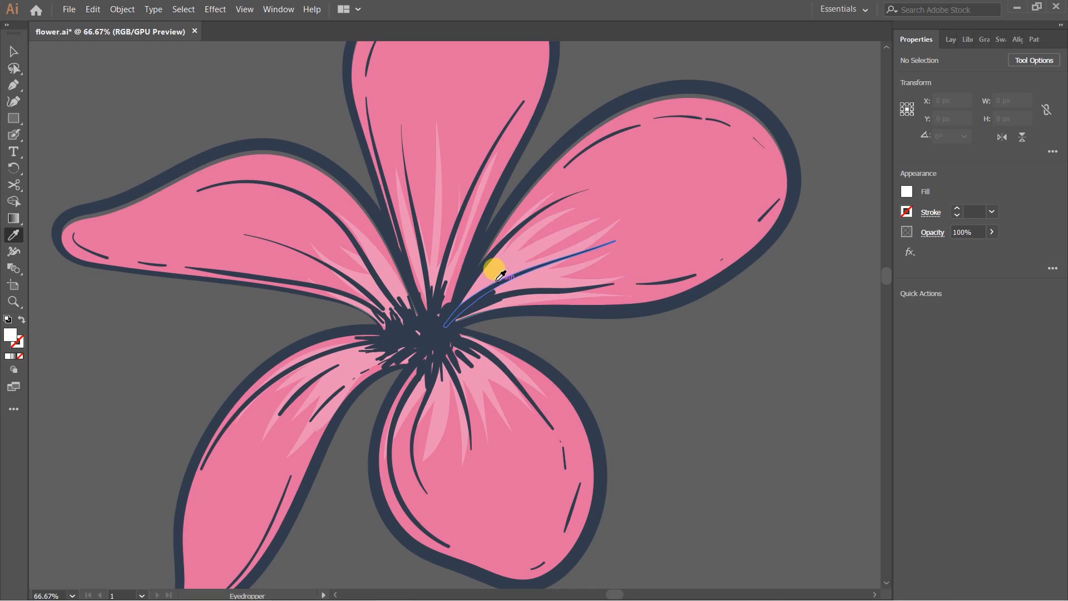
key(shift+b)
key(shift+x)
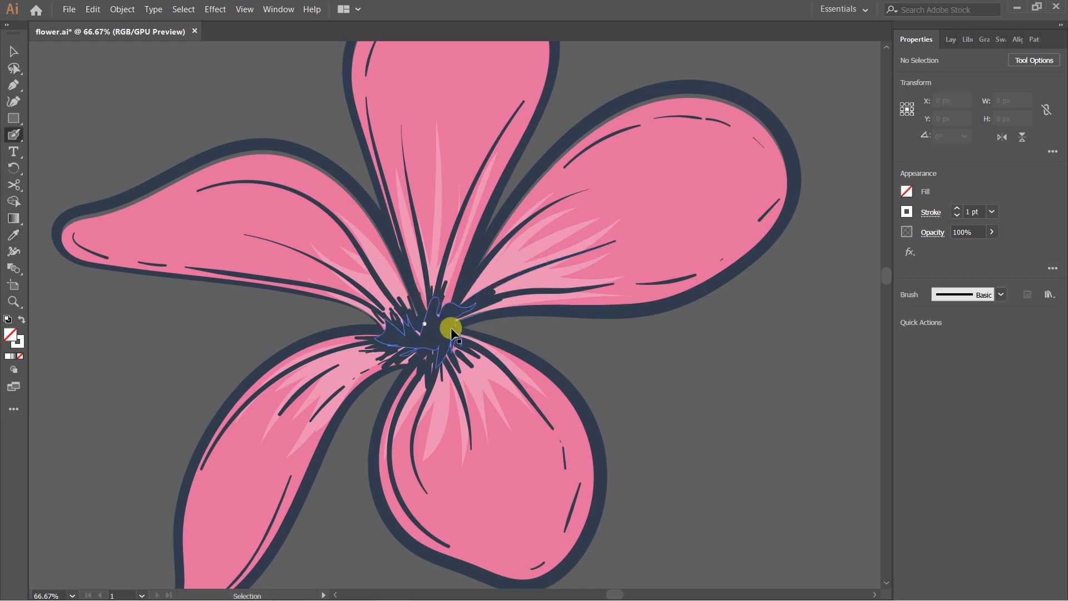
key(ctrl+z)
key(ctrl+z)
Try white Blob Brush dabs on the flower's centre and undo them.
key(ctrl+plus)
key(ctrl+plus)
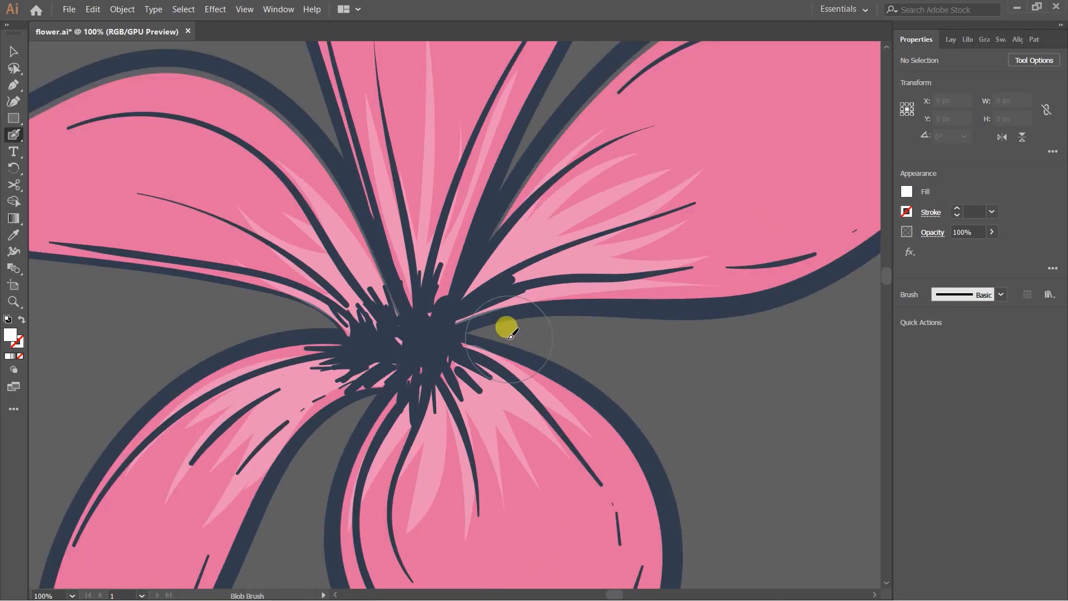
drag(582, 339, 607, 328)
click(440, 333)
key(ctrl+z)
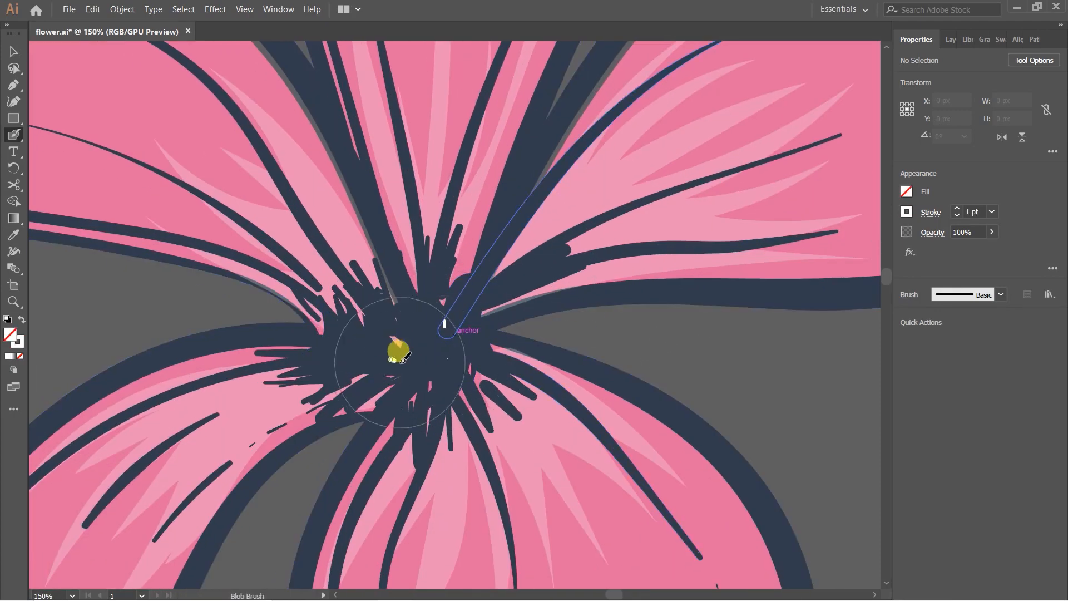
click(371, 343)
key(ctrl+z)
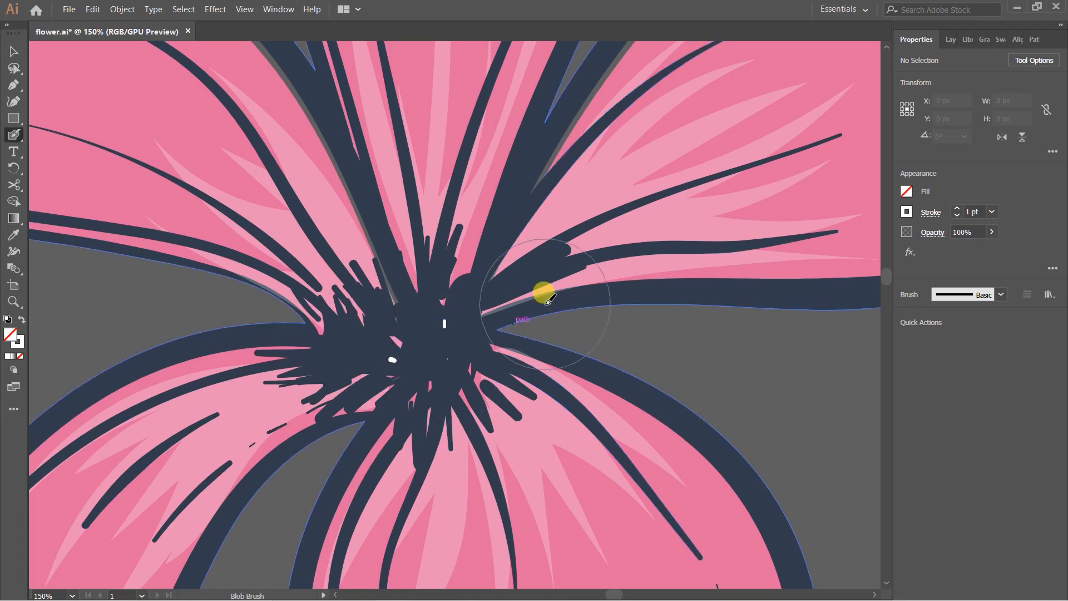
key(ctrl+minus)
key(ctrl+minus)
scroll(553, 335, up, 1)
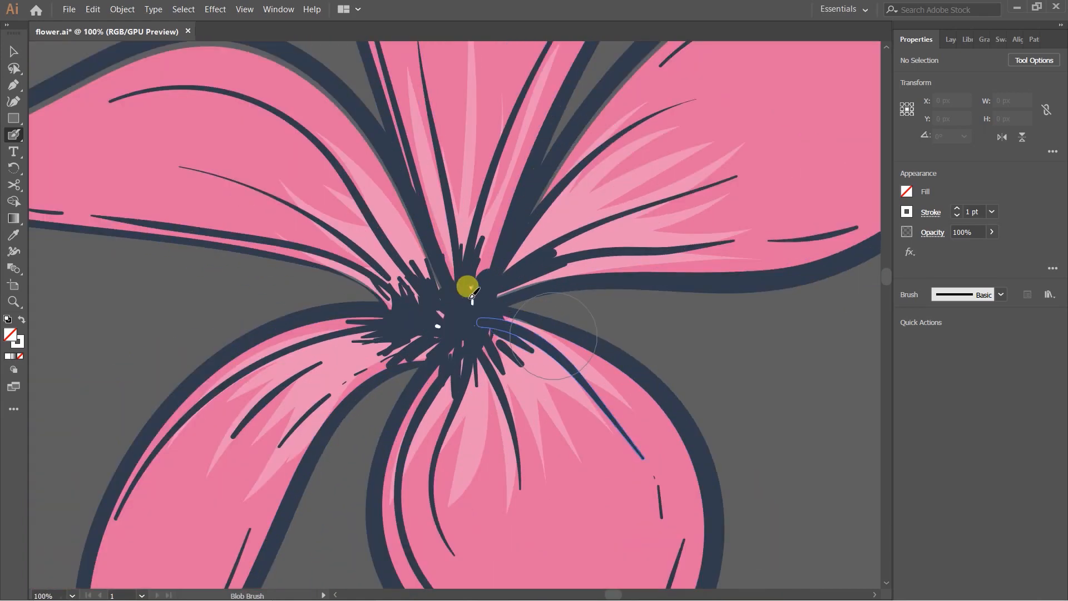
drag(665, 345, 577, 321)
key(ctrl+z)
mouse_move(665, 338)
mouse_down()
mouse_move(571, 332)
mouse_move(546, 351)
mouse_move(550, 367)
mouse_up()
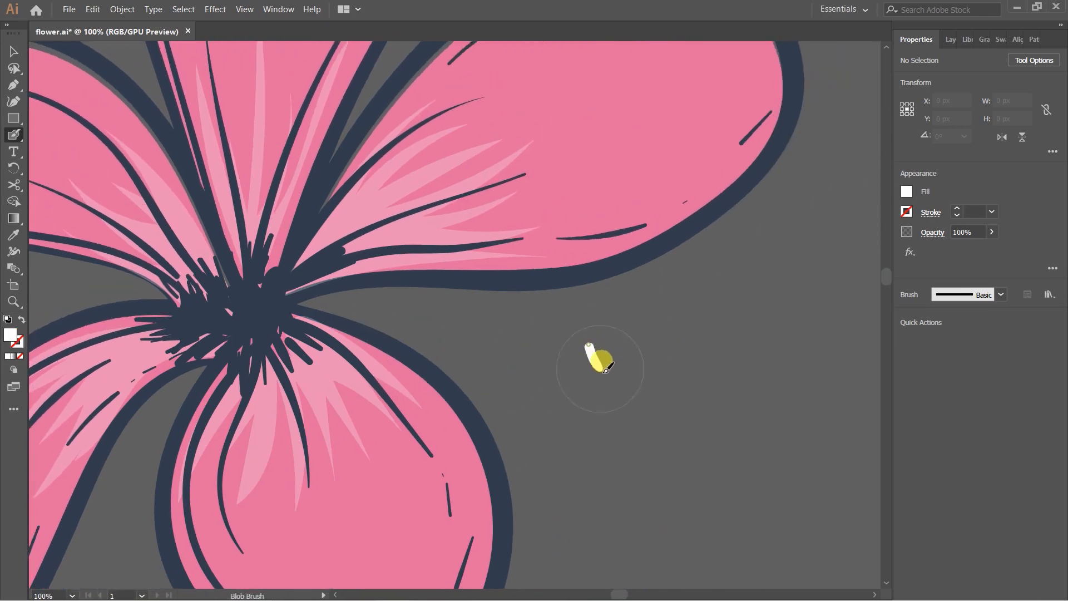
Paint a white test stroke beside the flower and a second one at 18% opacity.
key(i)
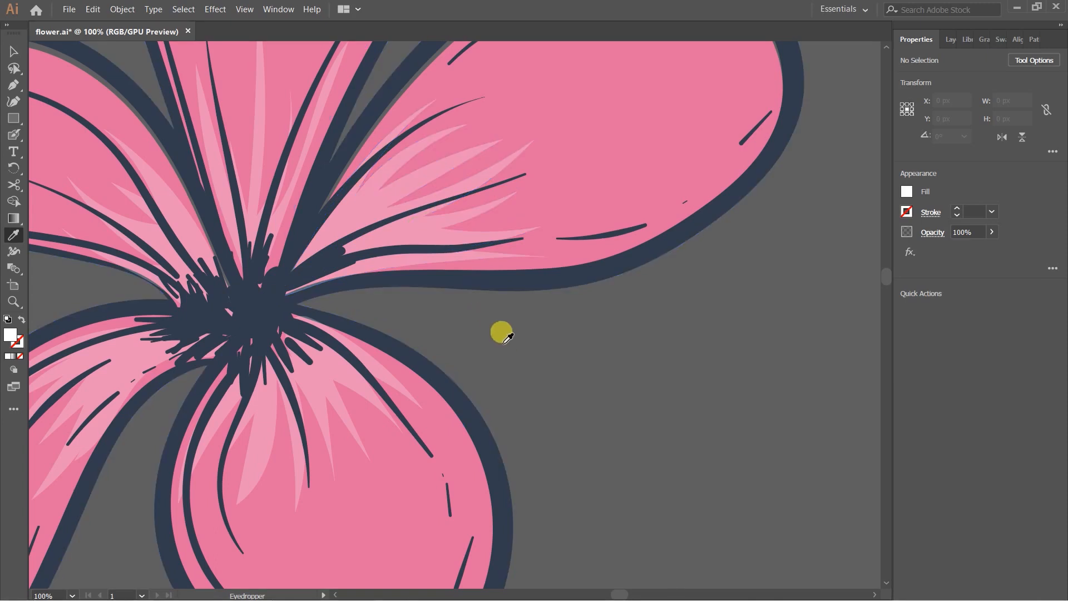
key(shift+b)
drag(565, 361, 575, 406)
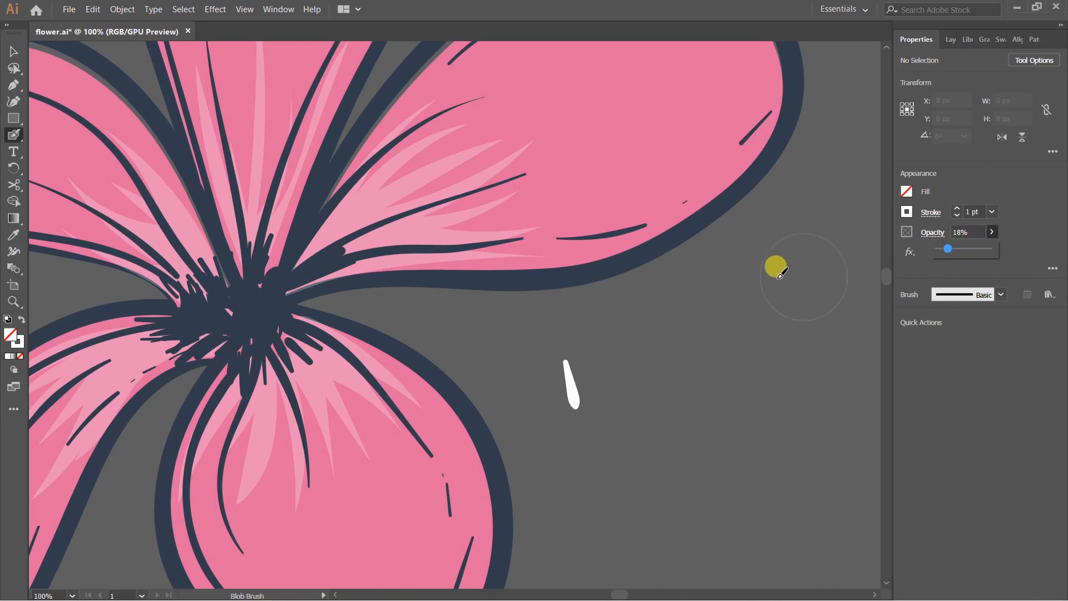
drag(767, 295, 763, 327)
drag(552, 284, 638, 313)
Shrink the Blob Brush, set its opacity to 43% and paint small translucent white flecks across the flower's dark centre.
key(bracketright)
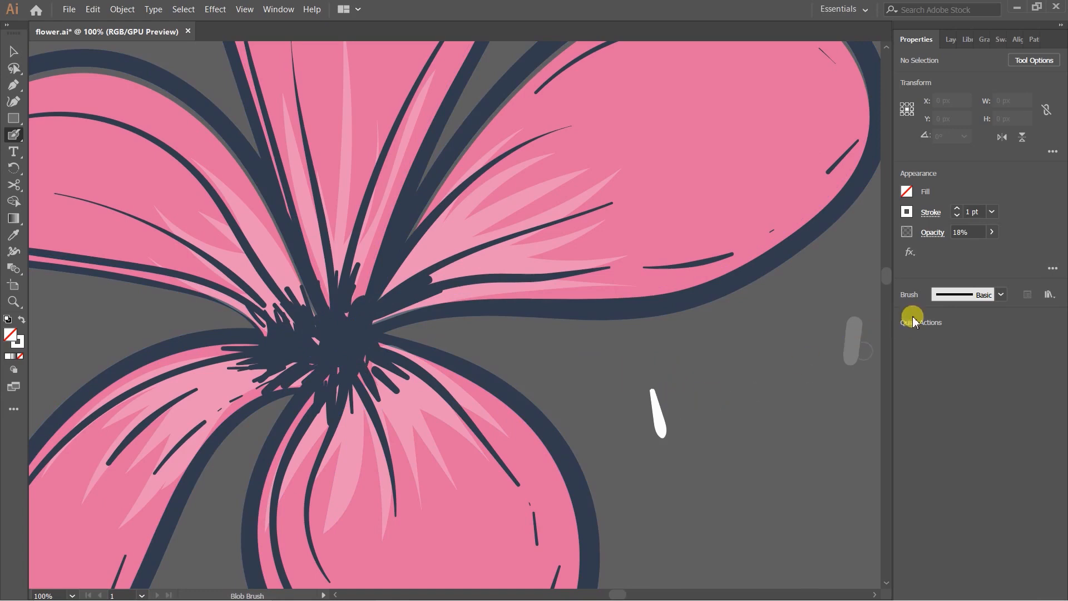
click(992, 232)
drag(961, 249, 963, 249)
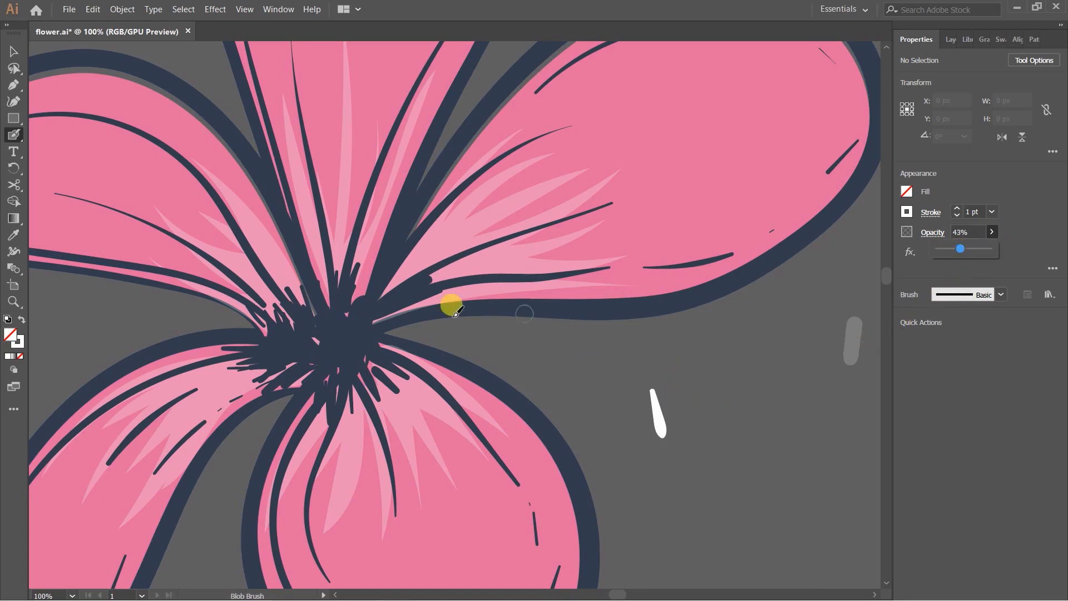
drag(345, 340, 290, 337)
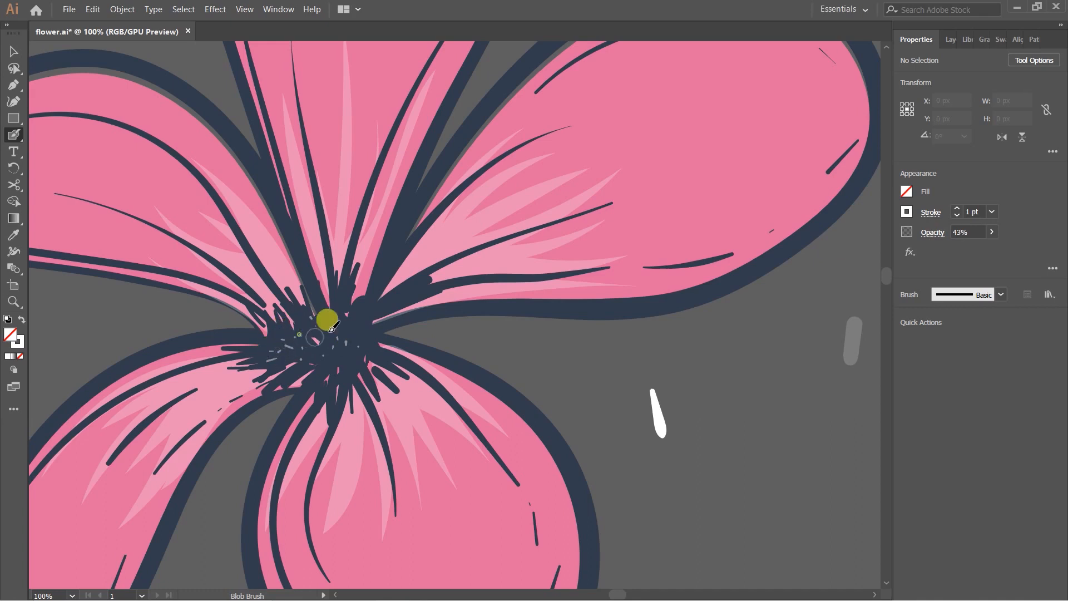
mouse_move(347, 363)
mouse_down()
mouse_move(312, 357)
mouse_move(291, 371)
mouse_move(319, 348)
mouse_up()
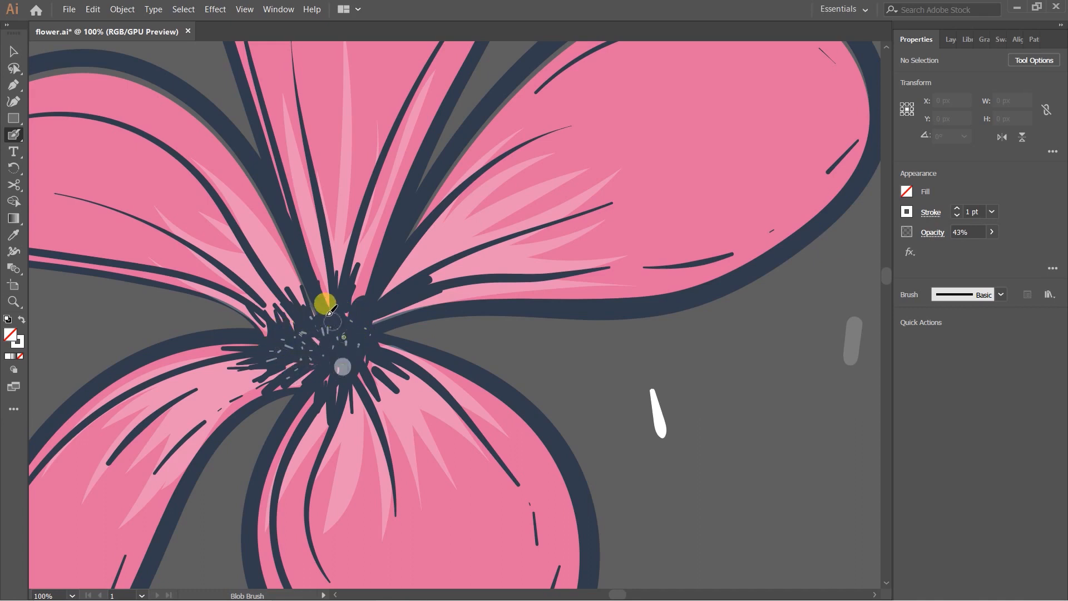
mouse_move(329, 304)
mouse_down()
mouse_move(347, 334)
mouse_move(327, 339)
mouse_move(330, 361)
mouse_up()
Delete the two large round translucent dabs from the flower's centre.
scroll(350, 365, down, 3)
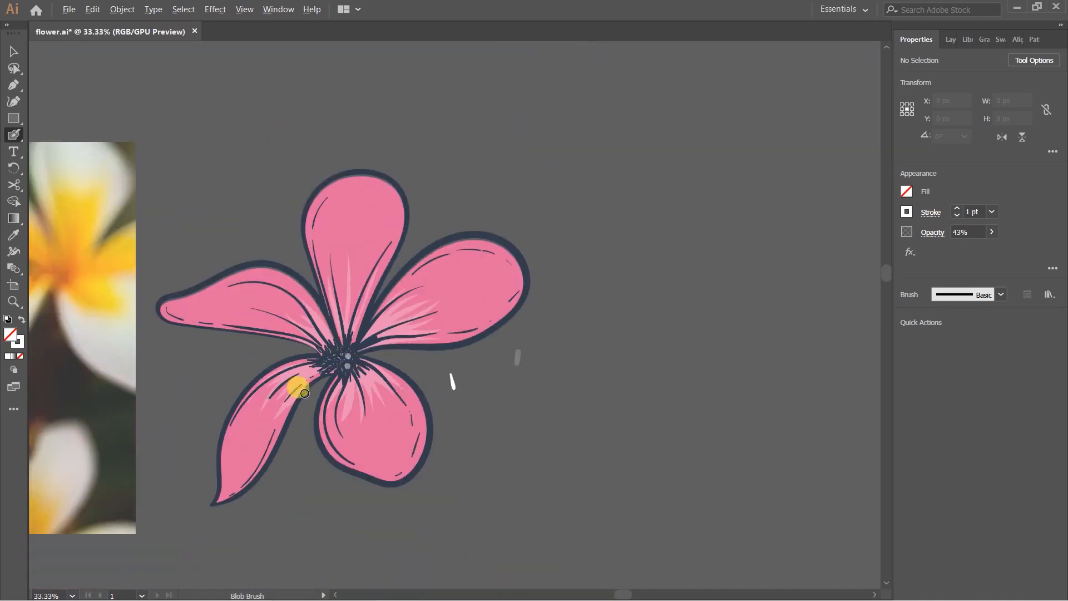
scroll(304, 394, up, 4)
key(v)
click(500, 269)
shift+click(491, 223)
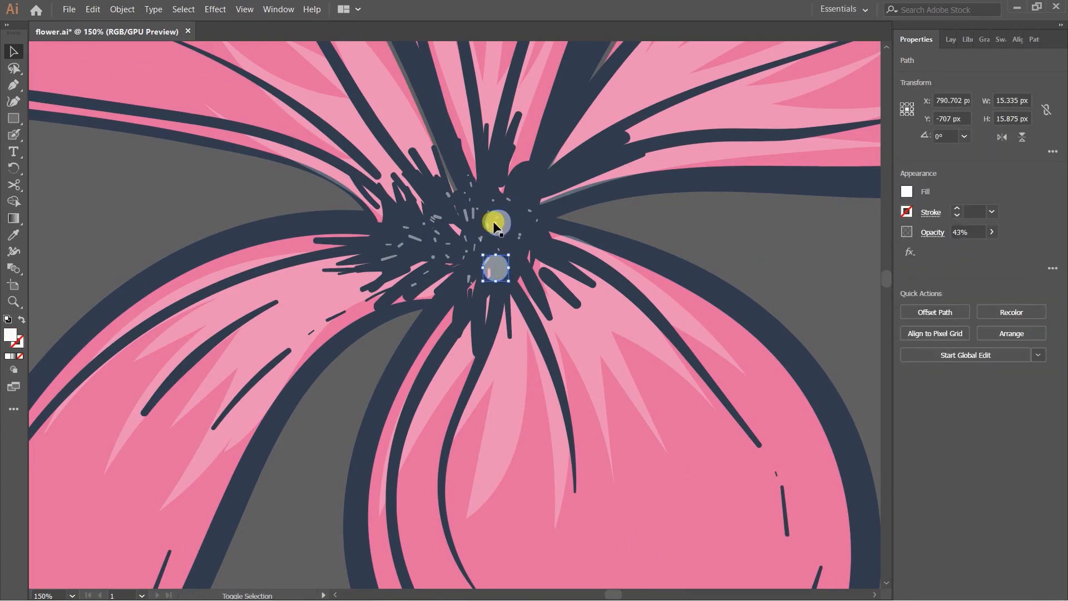
key(Delete)
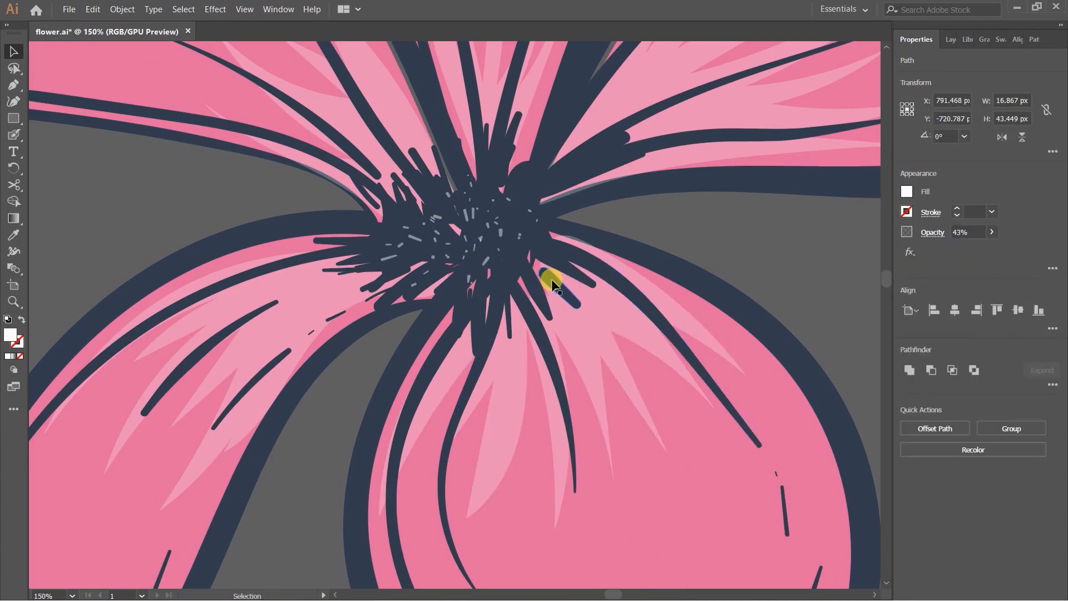
Delete the two test strokes lying beside the flower.
scroll(438, 275, down, 4)
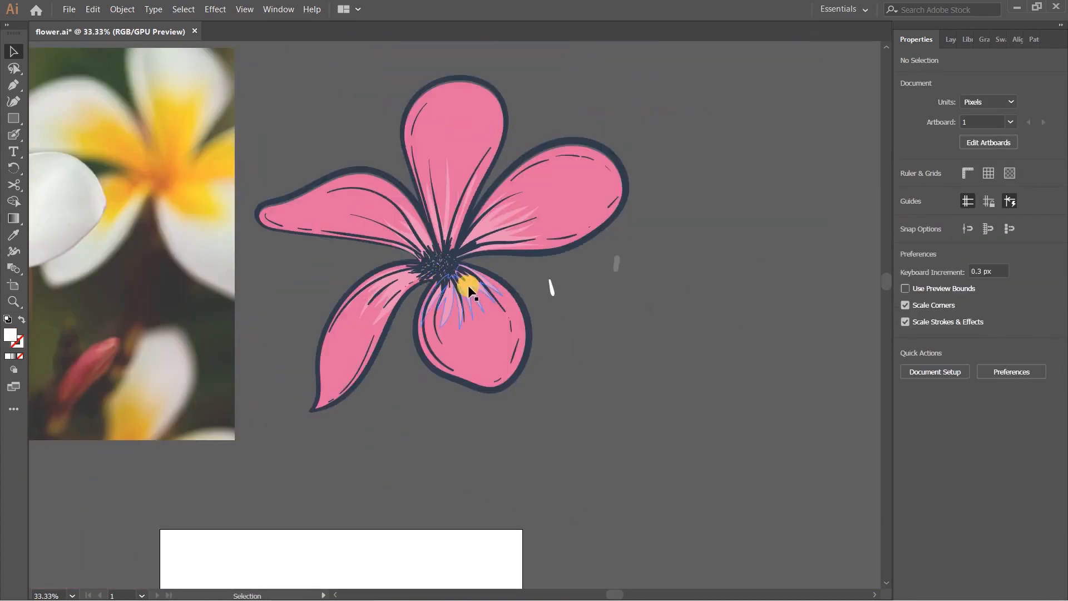
scroll(470, 285, down, 2)
scroll(424, 248, up, 3)
scroll(479, 280, down, 2)
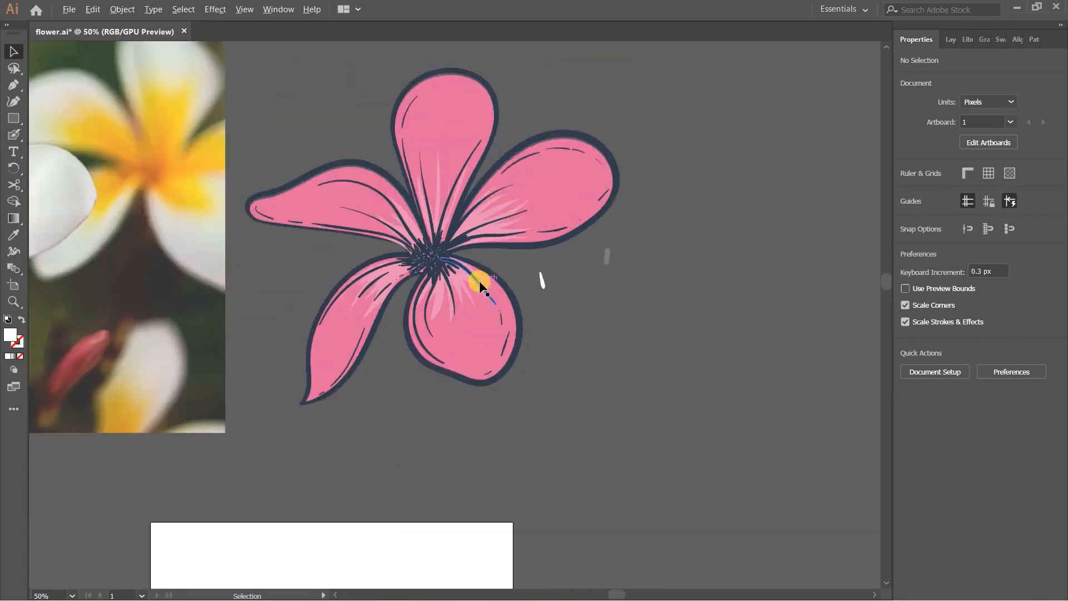
key(Delete)
drag(569, 263, 616, 292)
key(Delete)
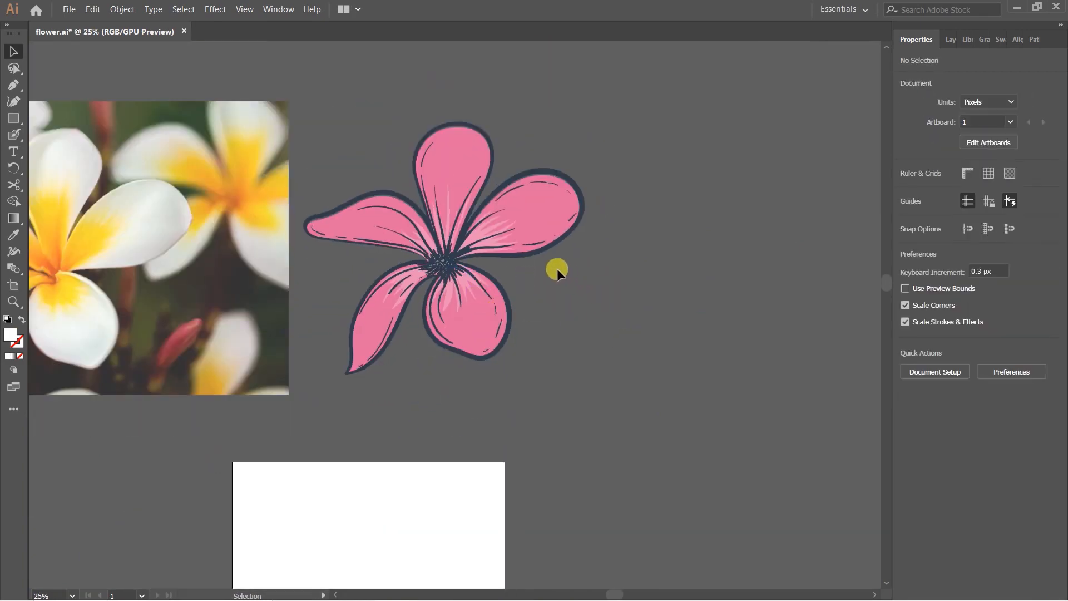
Sample the dark blue outline colour, set the opacity to 23% and try a shading stroke across the right petal.
scroll(557, 268, up, 3)
scroll(573, 274, down, 1)
drag(468, 273, 429, 314)
key(i)
click(410, 285)
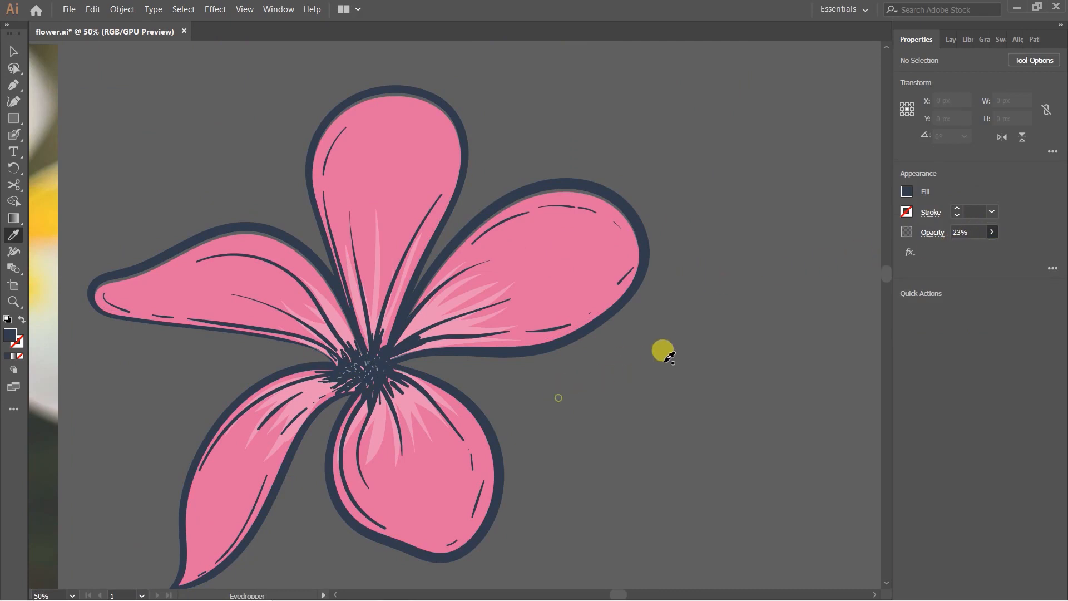
key(shift+b)
drag(522, 296, 626, 268)
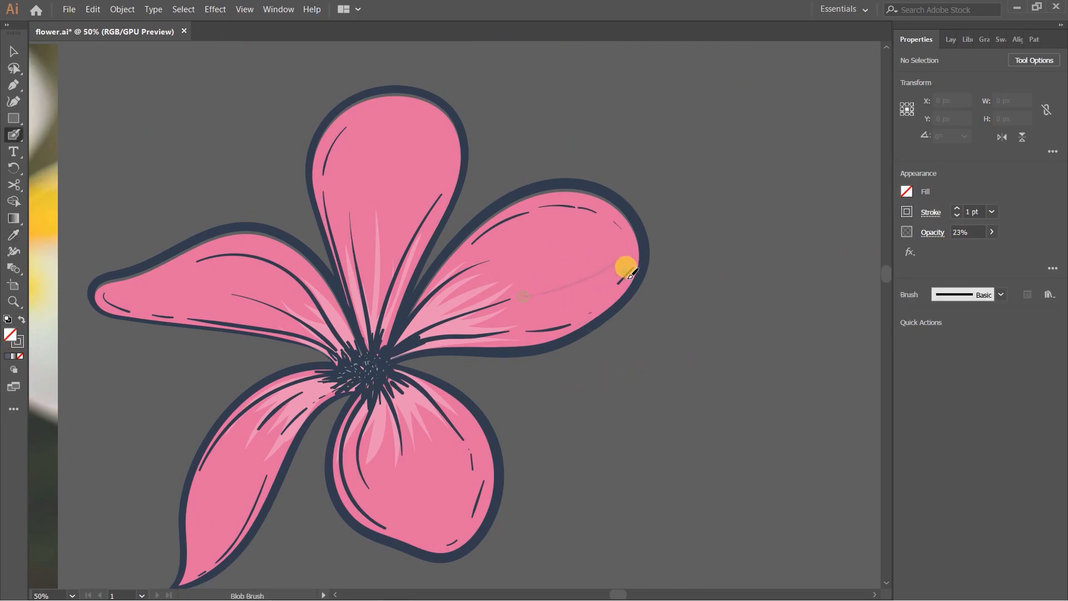
Set the Blob Brush's fill colour to black from the swatches.
key(shift+x)
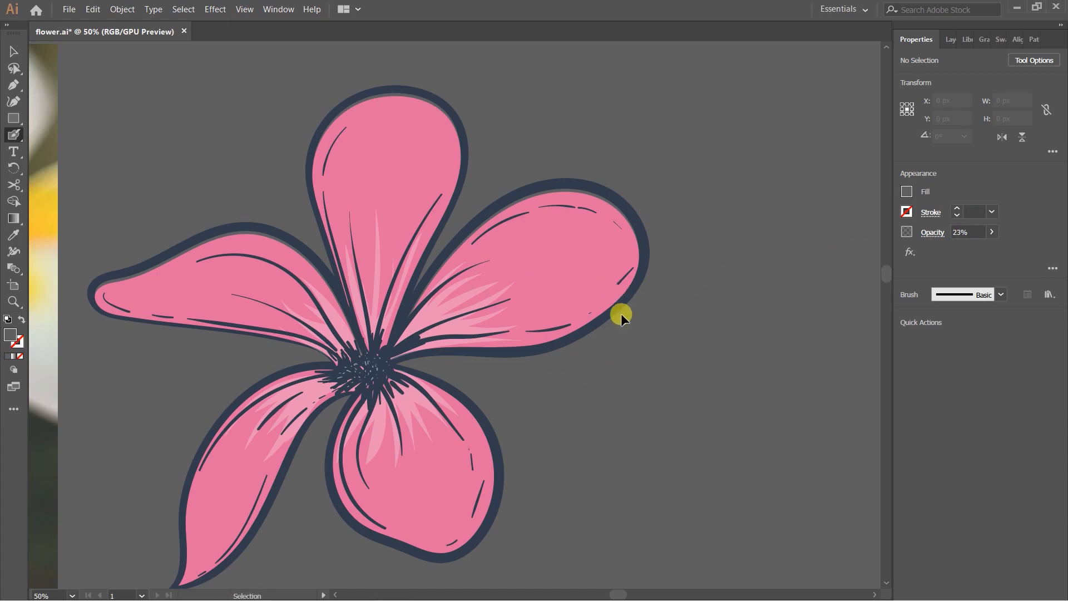
key(ctrl+equal)
click(907, 192)
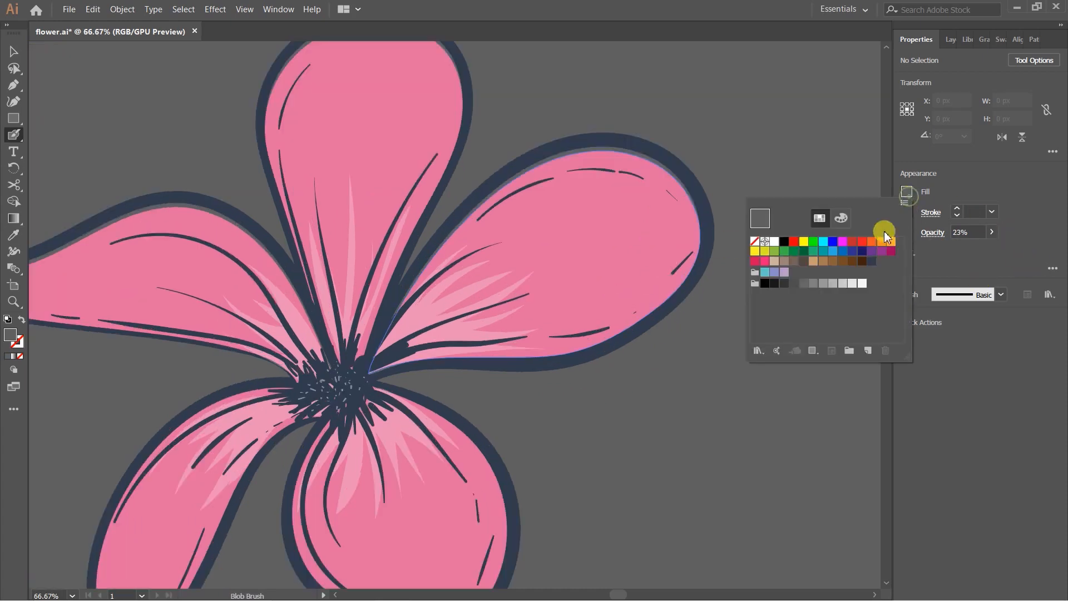
click(784, 243)
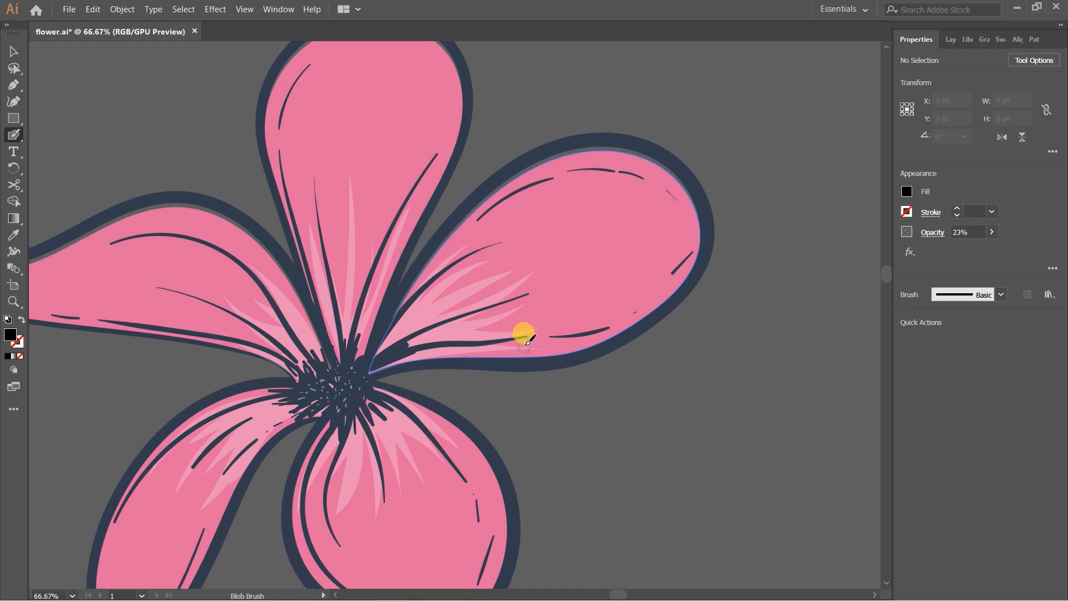
drag(439, 313, 483, 316)
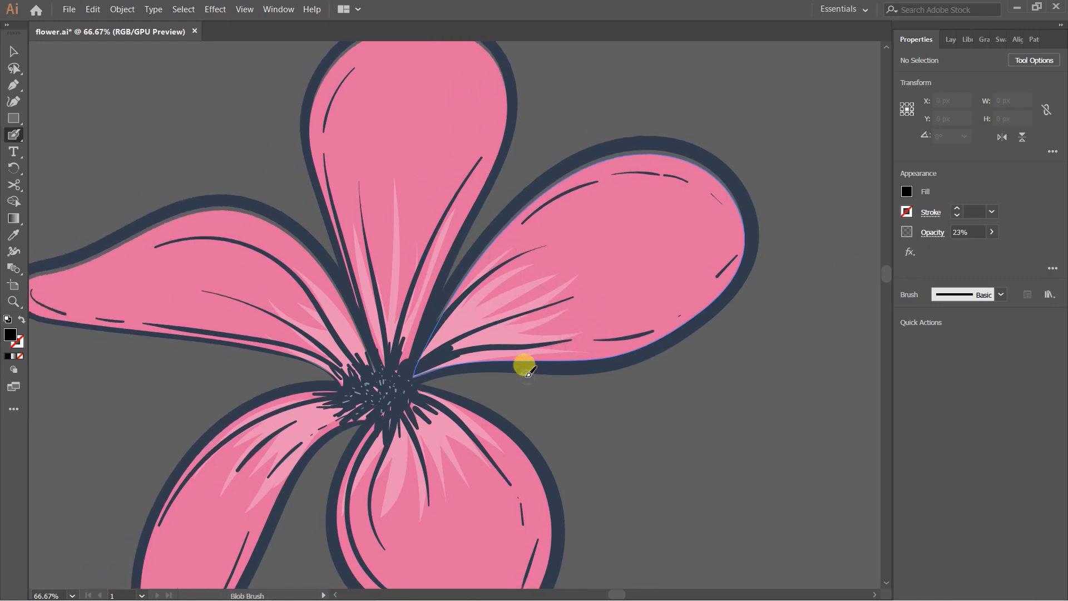
Try translucent black shading strokes along the right petal's lower and upper edges, undoing each one.
drag(494, 358, 655, 335)
key(ctrl+z)
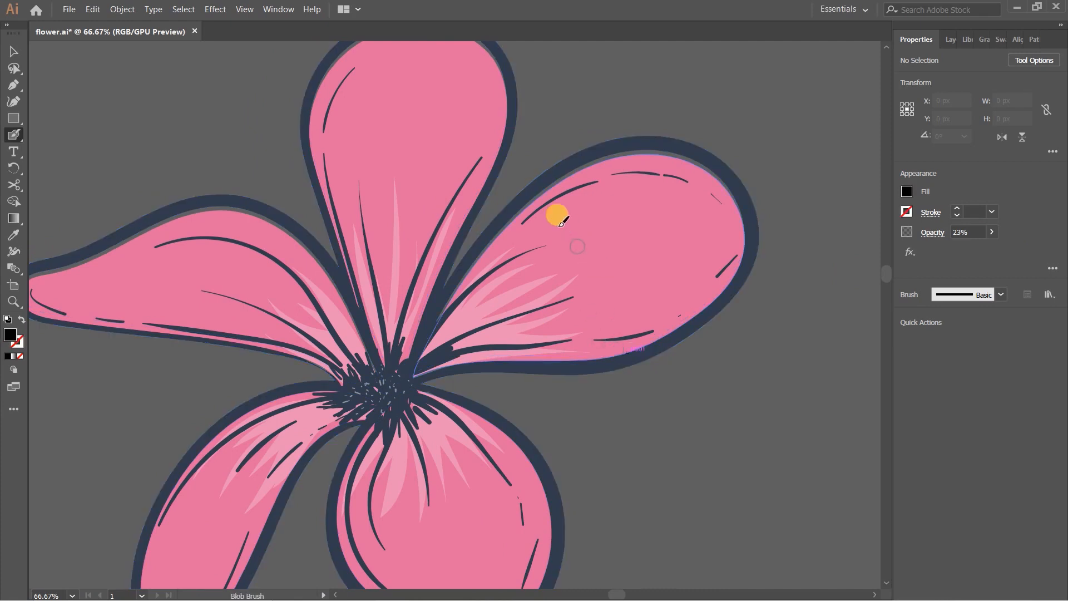
mouse_move(483, 262)
mouse_down()
mouse_move(575, 179)
mouse_move(671, 161)
mouse_up()
key(ctrl+z)
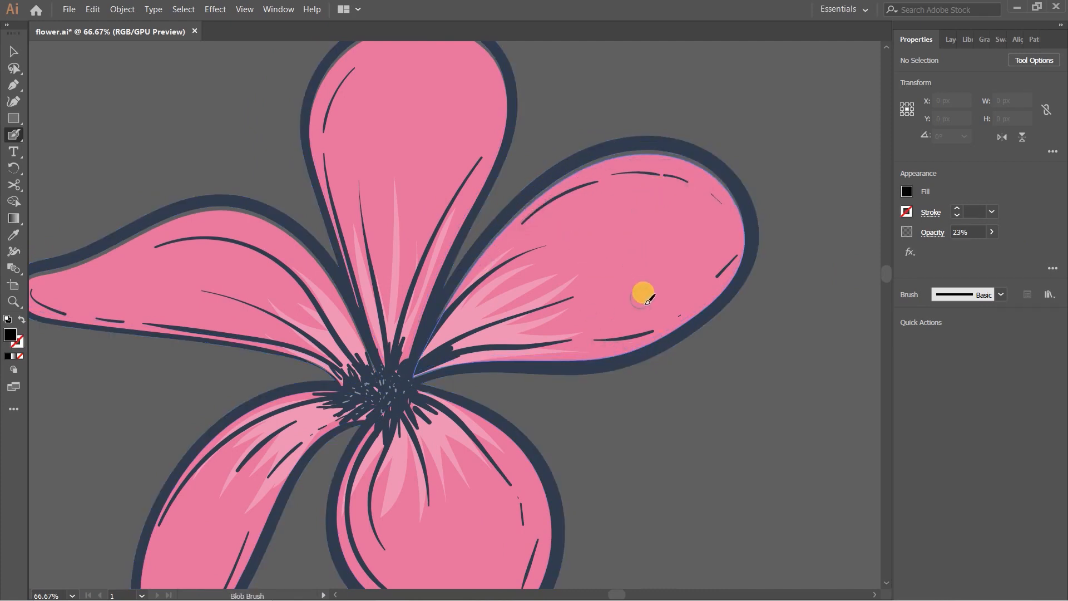
Paint translucent black shading along the right petal's lower edge and the inner right edge of the top petal.
mouse_move(574, 357)
mouse_down()
mouse_move(667, 333)
mouse_move(712, 296)
mouse_up()
drag(528, 227, 550, 345)
mouse_move(405, 158)
mouse_down()
mouse_move(422, 148)
mouse_move(496, 154)
mouse_move(534, 202)
mouse_move(512, 290)
mouse_move(562, 191)
mouse_move(665, 143)
mouse_up()
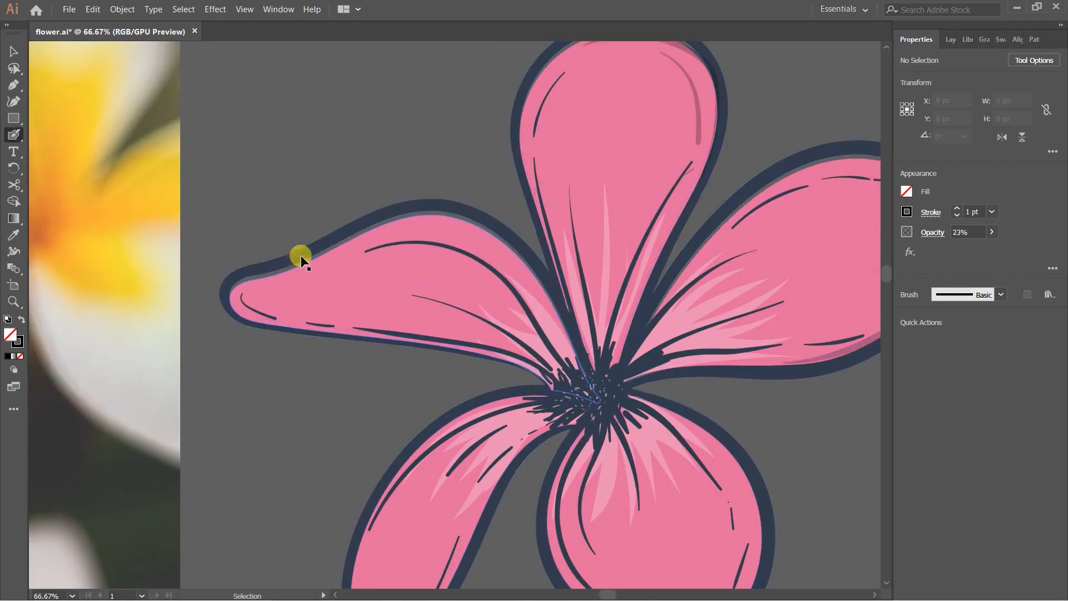
Paint translucent black shading along the upper edge of the left petal.
drag(244, 288, 425, 214)
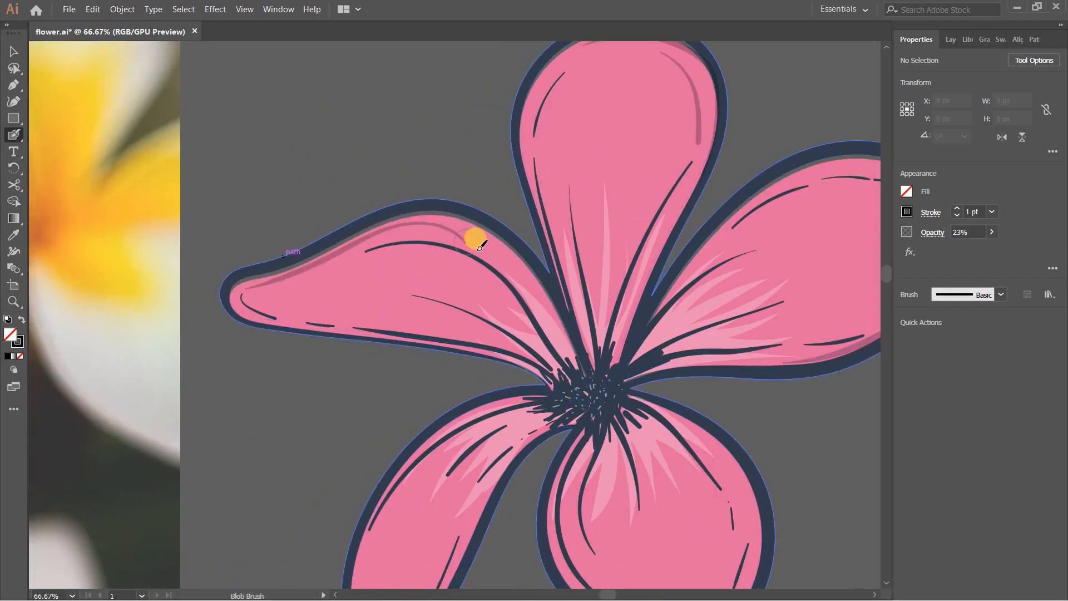
drag(518, 328, 512, 178)
drag(389, 329, 412, 290)
drag(420, 210, 377, 297)
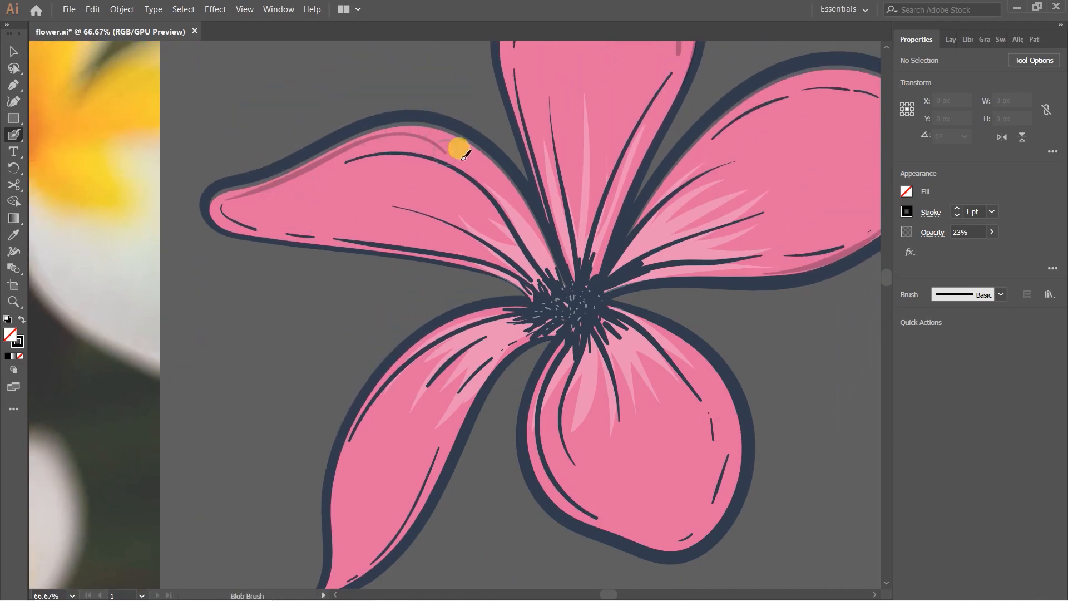
Paint translucent black shading along both sides of the lower left petal and near its tip.
drag(409, 356, 415, 272)
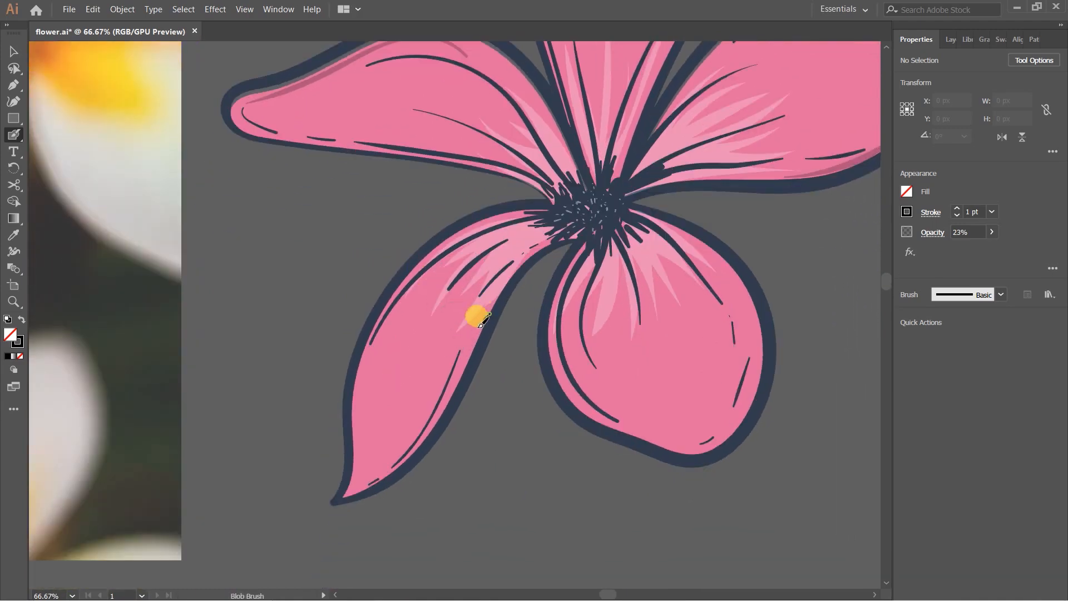
drag(439, 417, 376, 467)
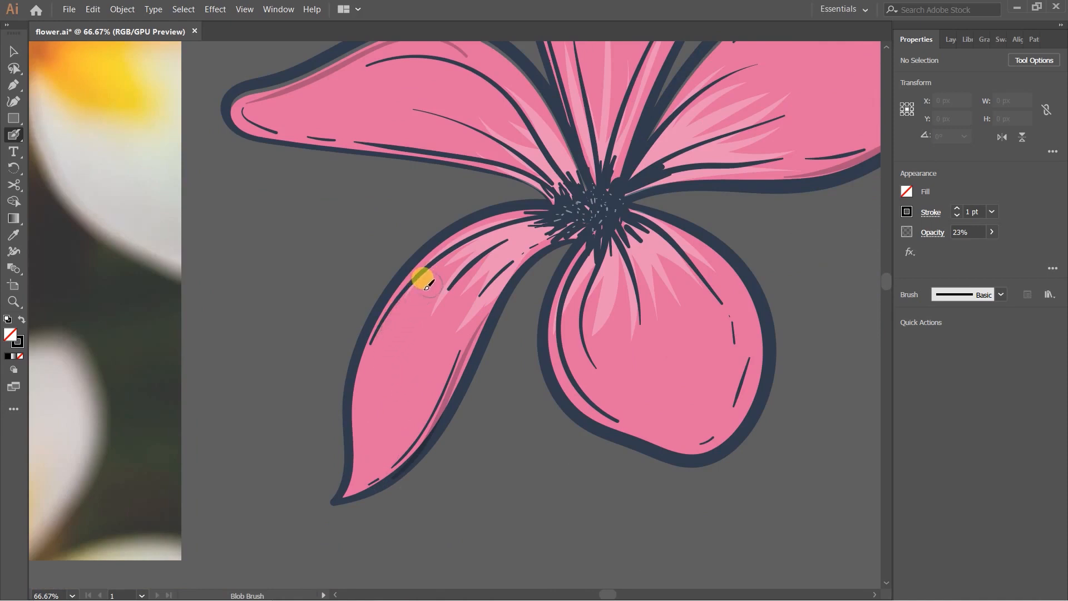
drag(372, 374, 361, 450)
drag(359, 473, 356, 482)
Paint translucent black shading inside the bottom petal and a curved shading stroke below the right petal's upper edge.
drag(562, 386, 432, 368)
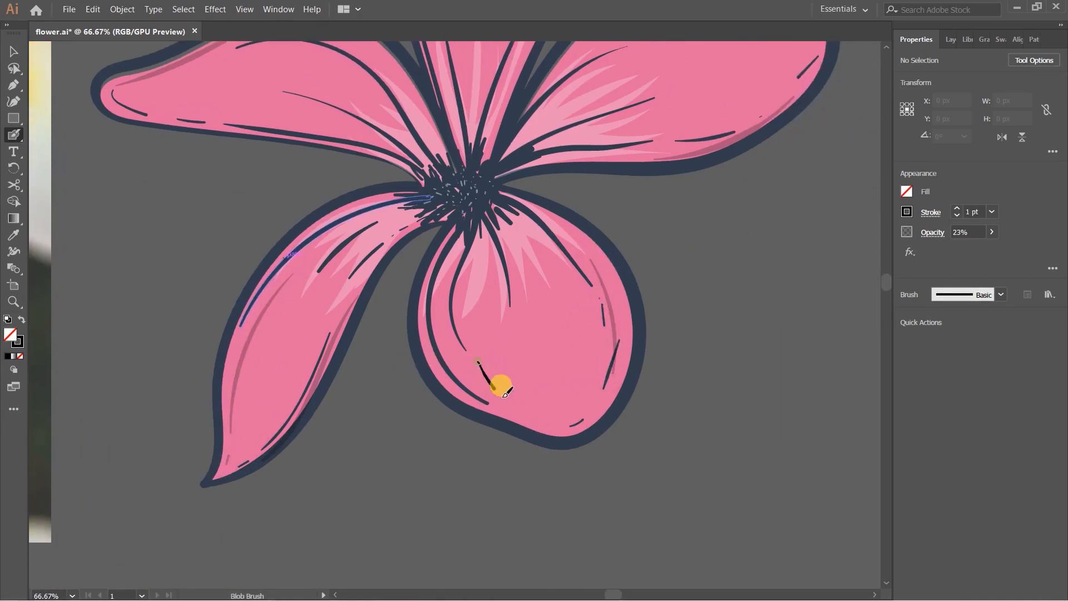
scroll(606, 328, up, 5)
scroll(484, 353, right, 3)
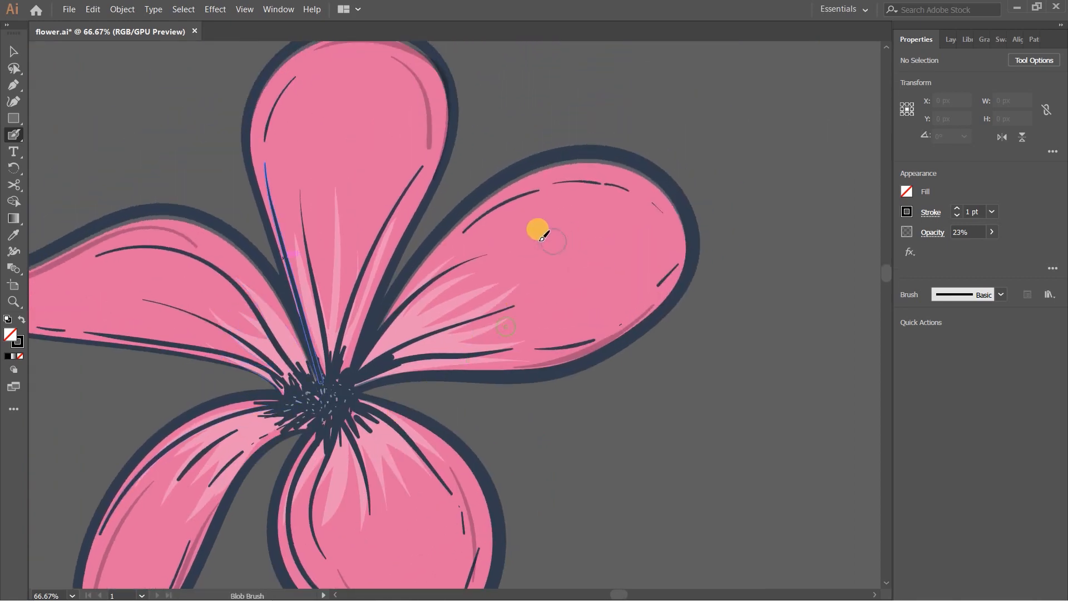
drag(535, 198, 598, 199)
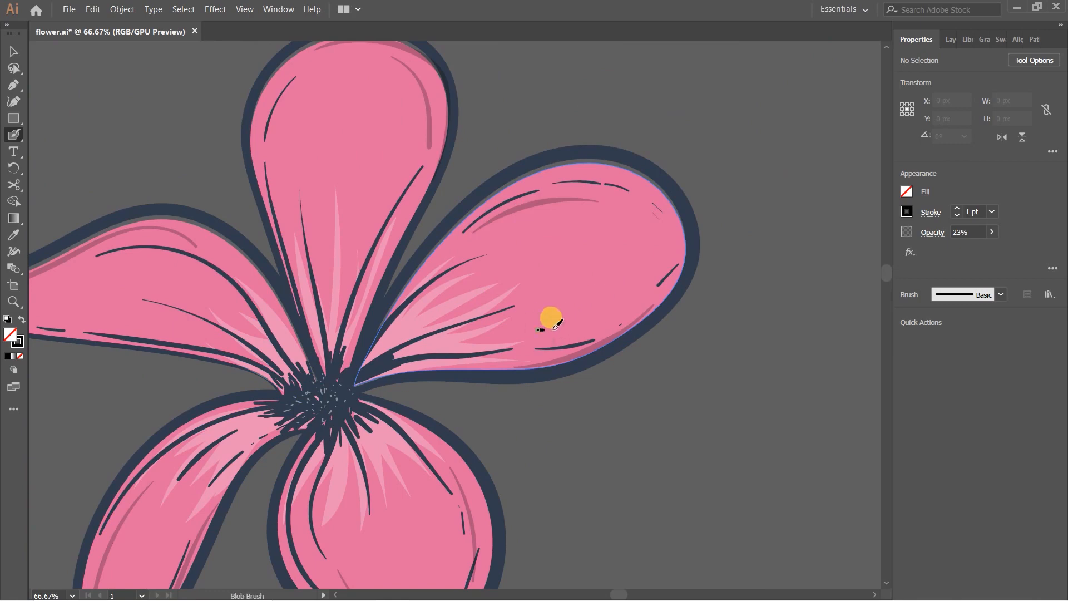
scroll(677, 237, down, 4)
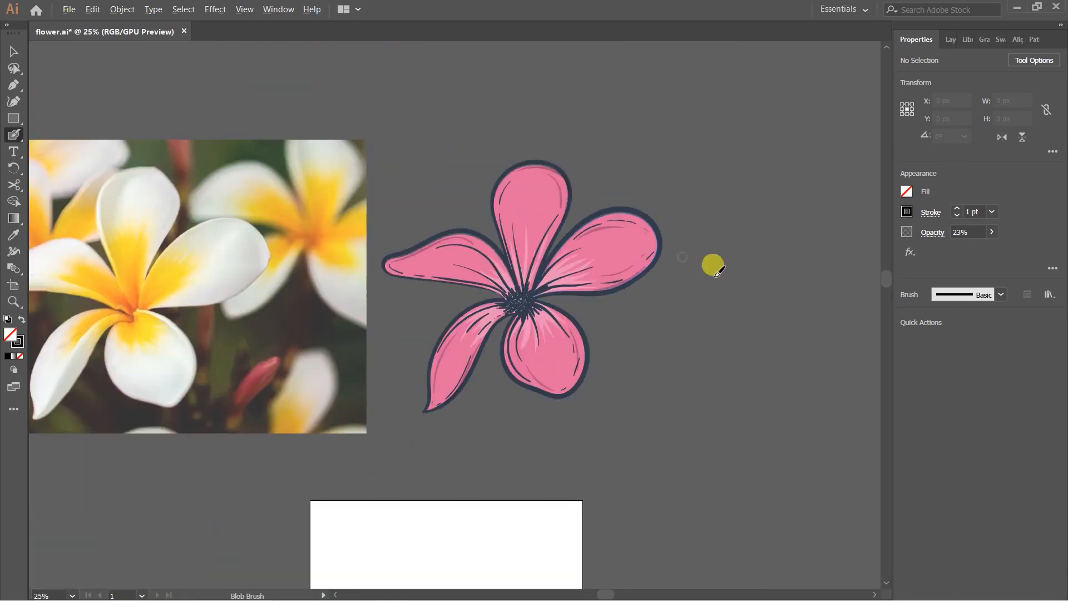
scroll(678, 289, up, 1)
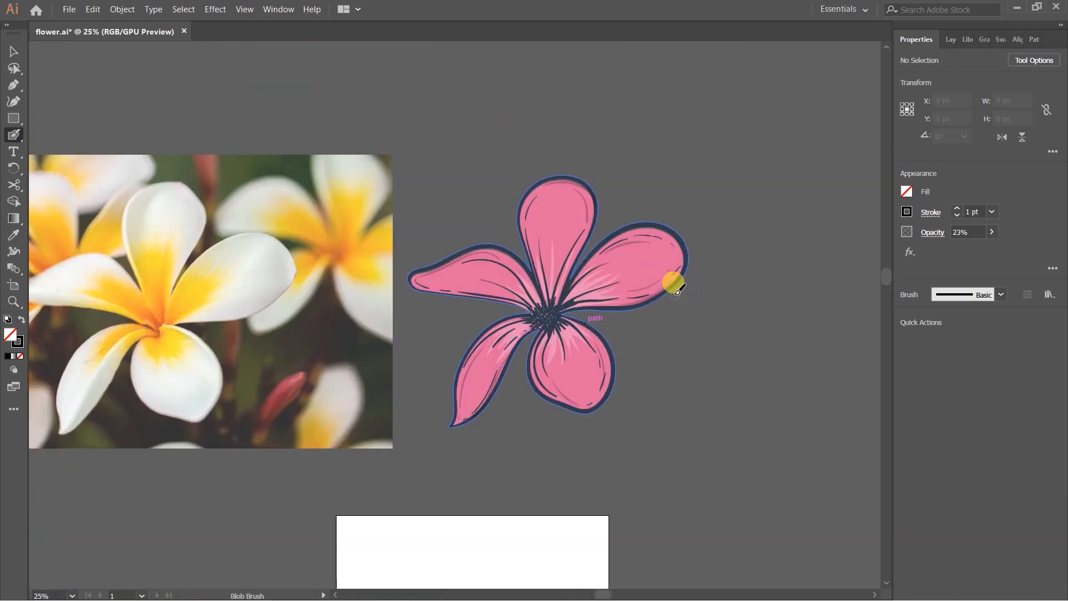
Nudge the left petal's pink fill upward to close the gap beneath its upper outline.
scroll(473, 289, up, 2)
click(439, 260)
scroll(475, 274, up, 2)
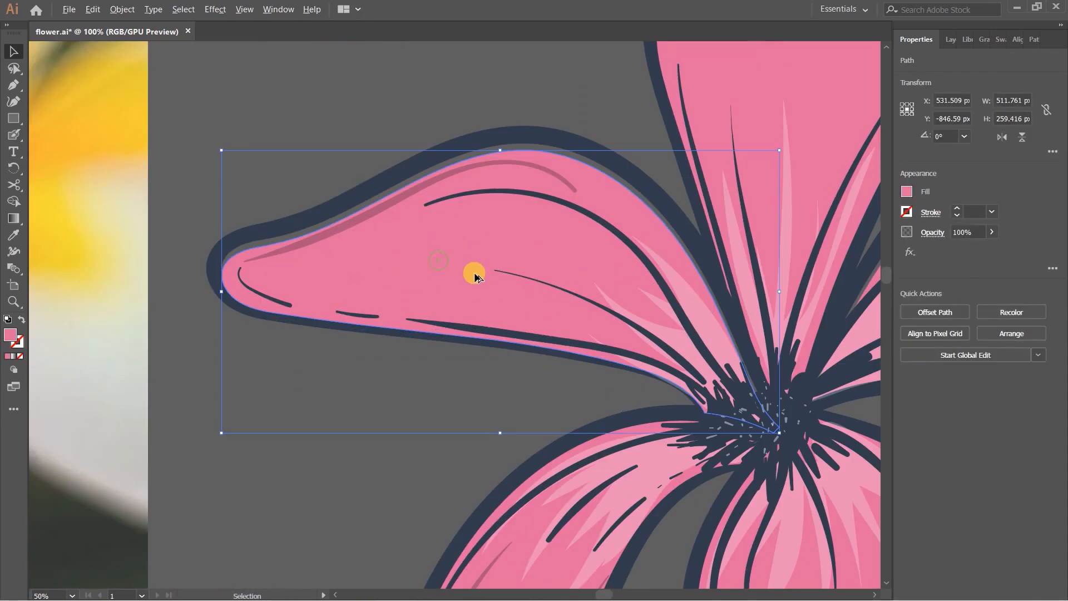
key(Up)
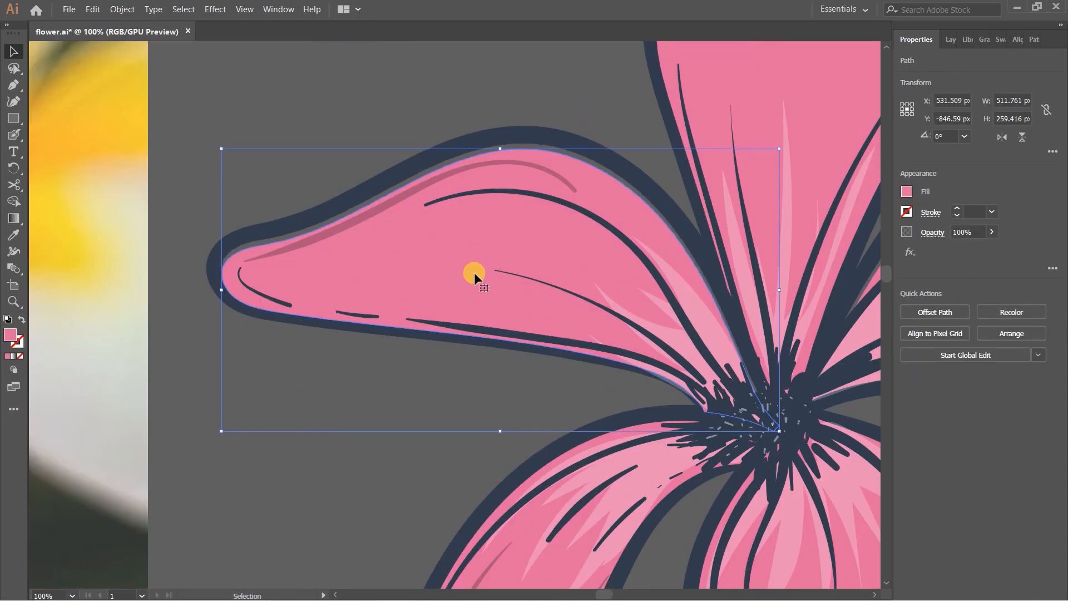
key(Up)
key(Up)
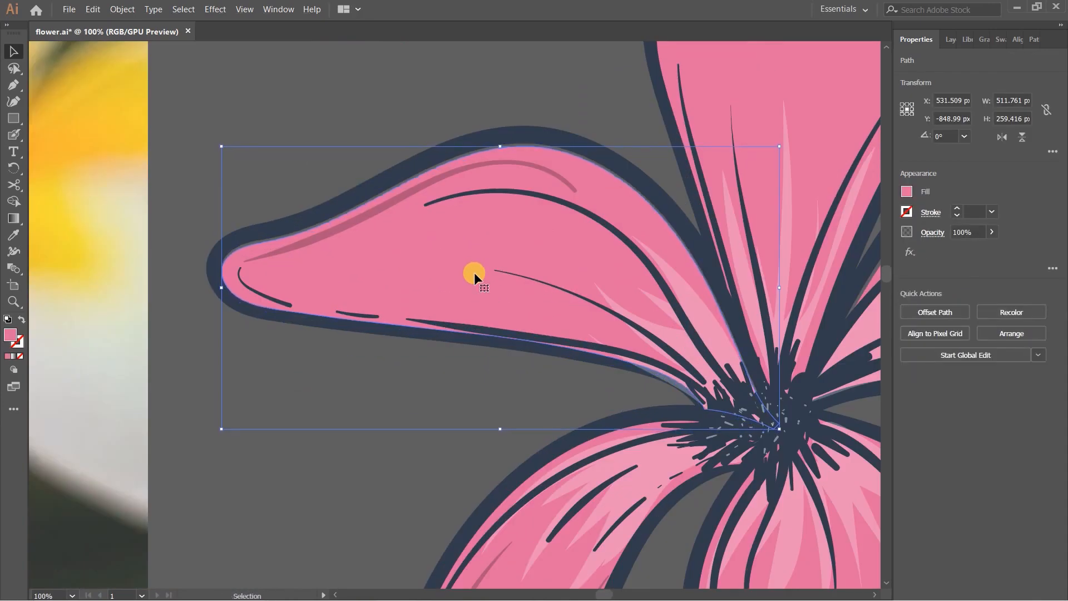
key(Up)
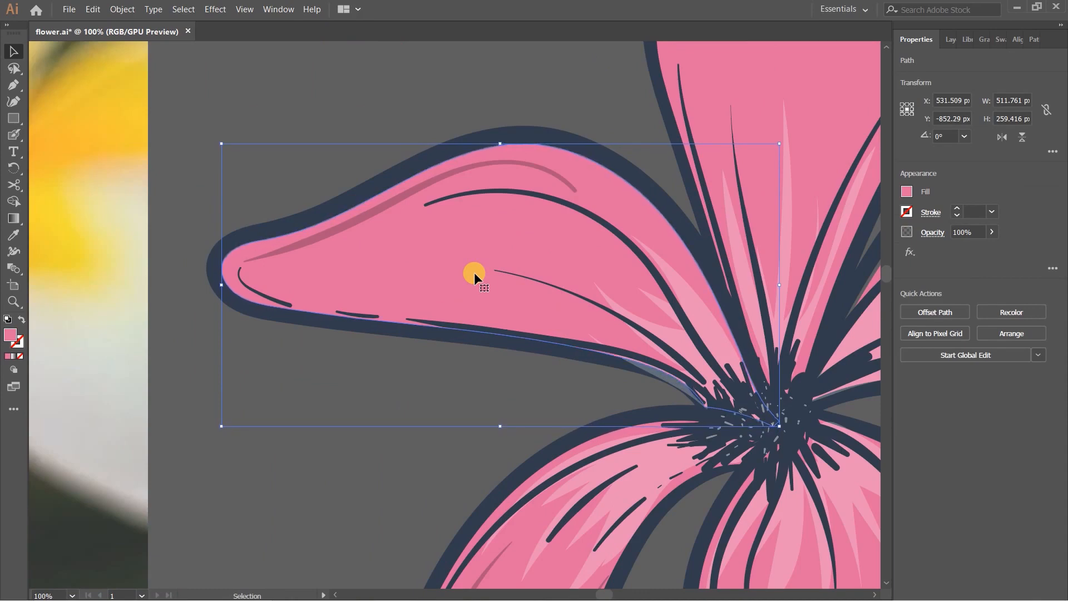
Move the top petal's pink fill slightly upward so it meets the outline.
scroll(474, 272, down, 3)
click(640, 179)
scroll(590, 222, up, 3)
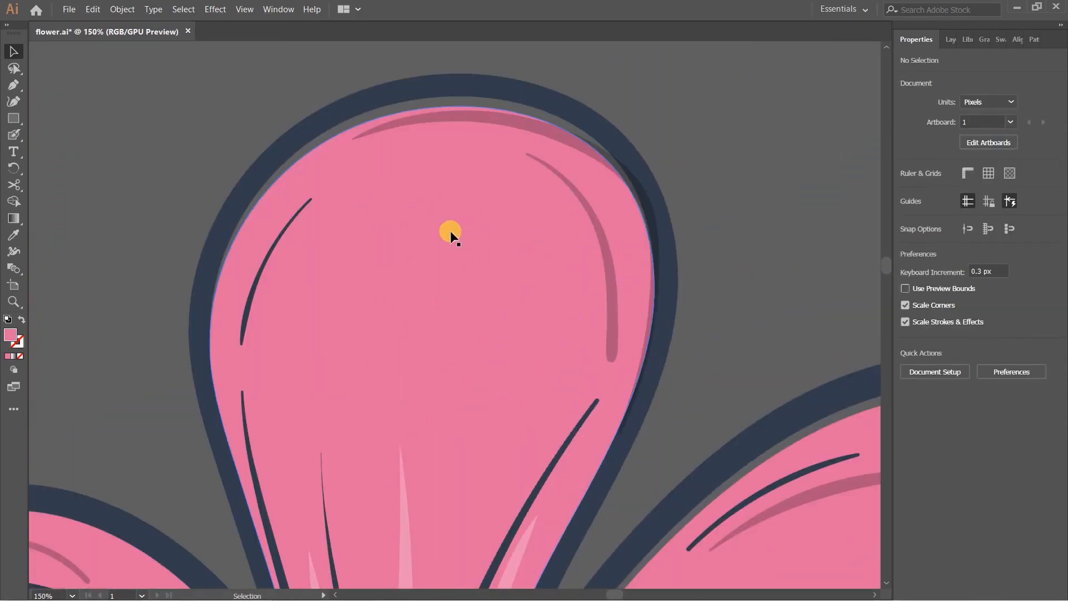
drag(444, 215, 444, 211)
click(723, 172)
scroll(715, 173, down, 5)
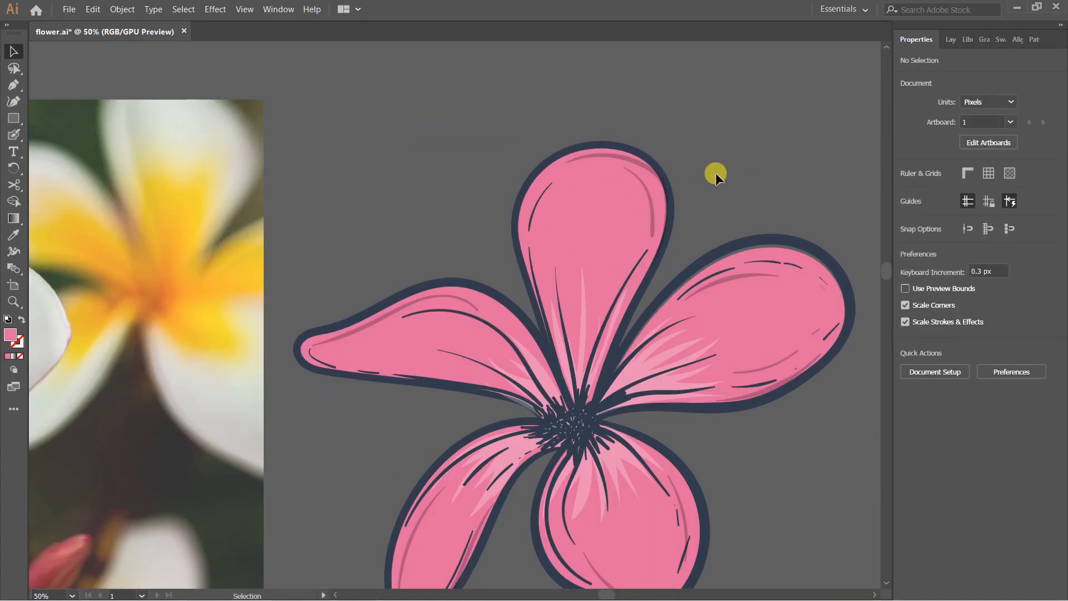
Select all parts of the pink flower illustration and group them.
scroll(567, 159, down, 1)
drag(556, 128, 744, 332)
click(775, 344)
click(677, 242)
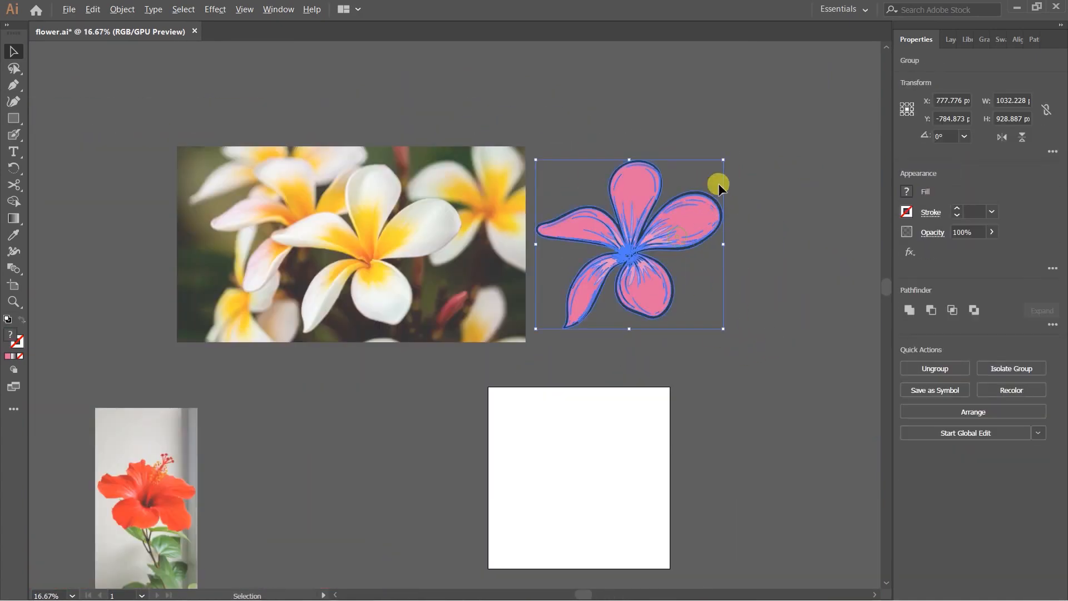
Scale down the pink flower group and place it in the upper part of the white artboard.
drag(719, 161, 672, 209)
click(687, 290)
drag(686, 290, 655, 209)
drag(623, 160, 582, 360)
click(560, 259)
scroll(560, 257, up, 2)
drag(568, 162, 557, 269)
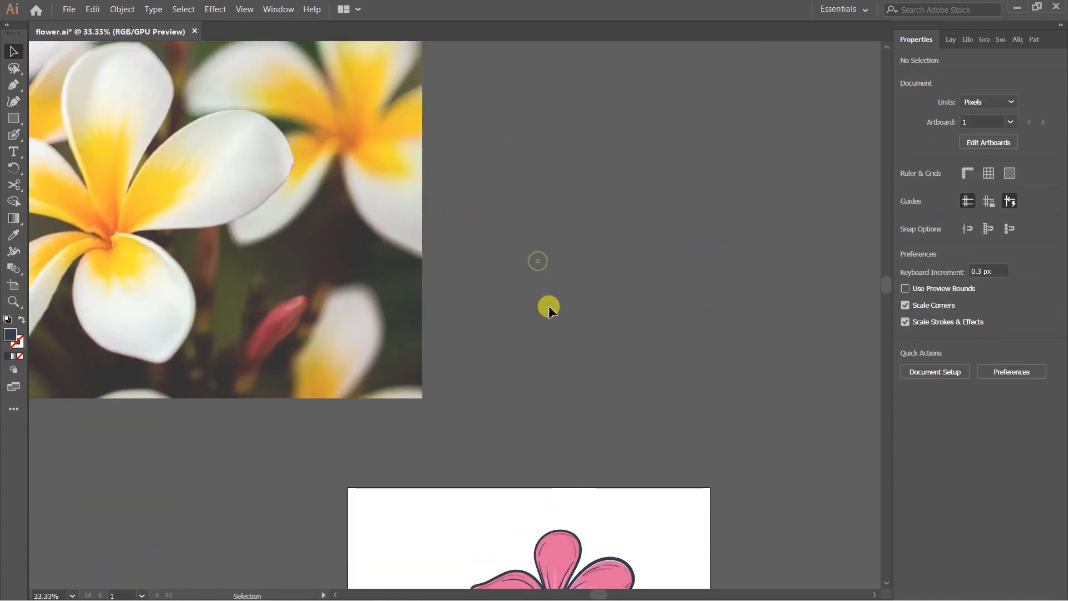
Move the pink flower group upward off the artboard and deselect it.
scroll(548, 305, down, 3)
drag(562, 382, 596, 281)
scroll(596, 282, up, 2)
drag(512, 376, 679, 343)
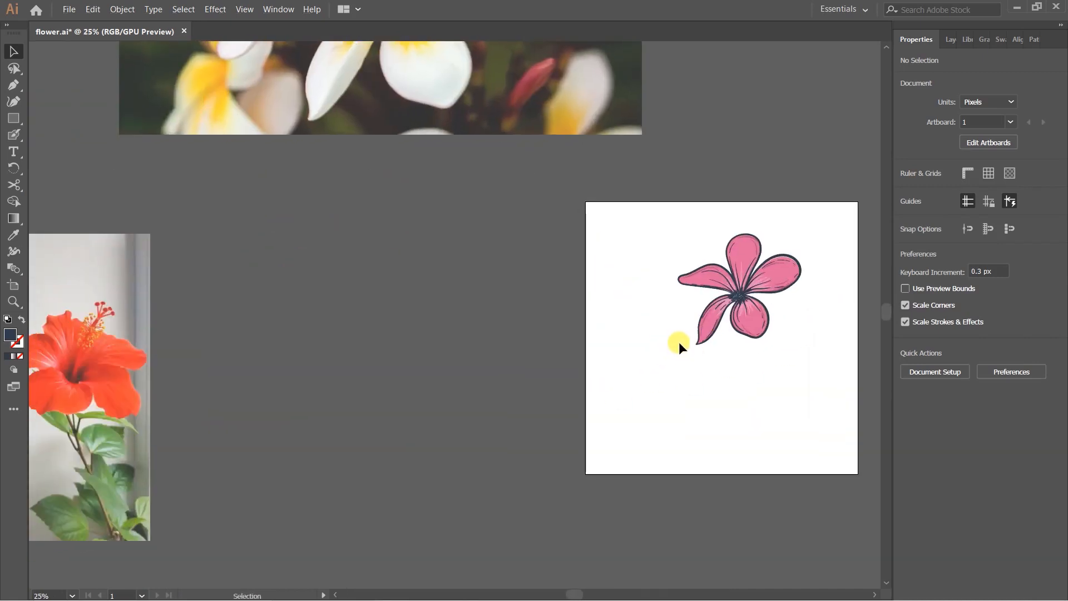
drag(771, 285, 746, 88)
click(685, 179)
Go to the red hibiscus photo, enlarge its bloom and activate the Blob Brush for tracing.
drag(386, 277, 698, 185)
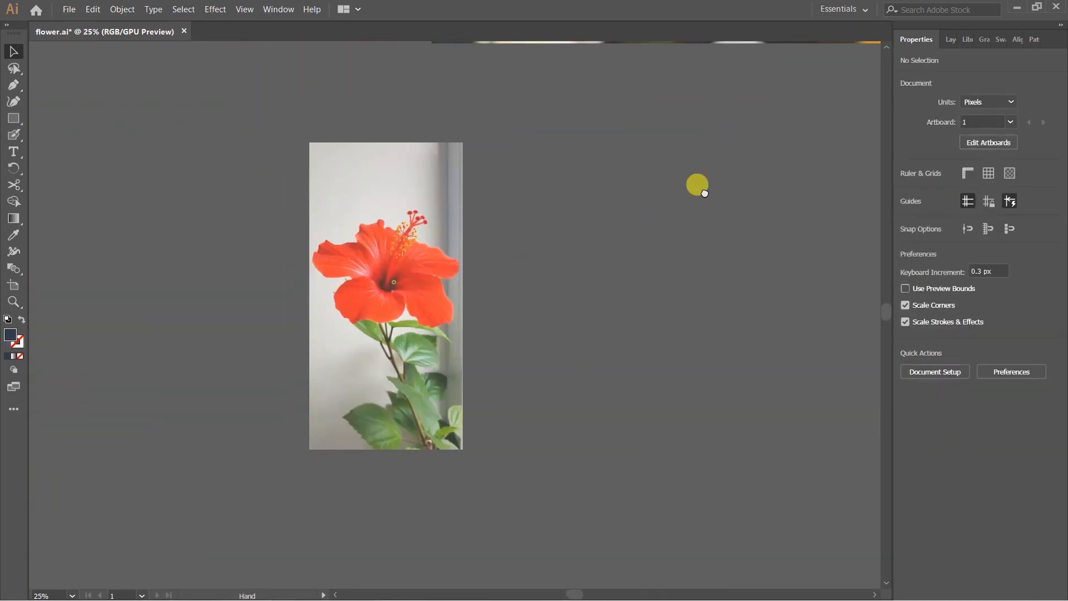
scroll(481, 248, up, 2)
drag(484, 288, 558, 281)
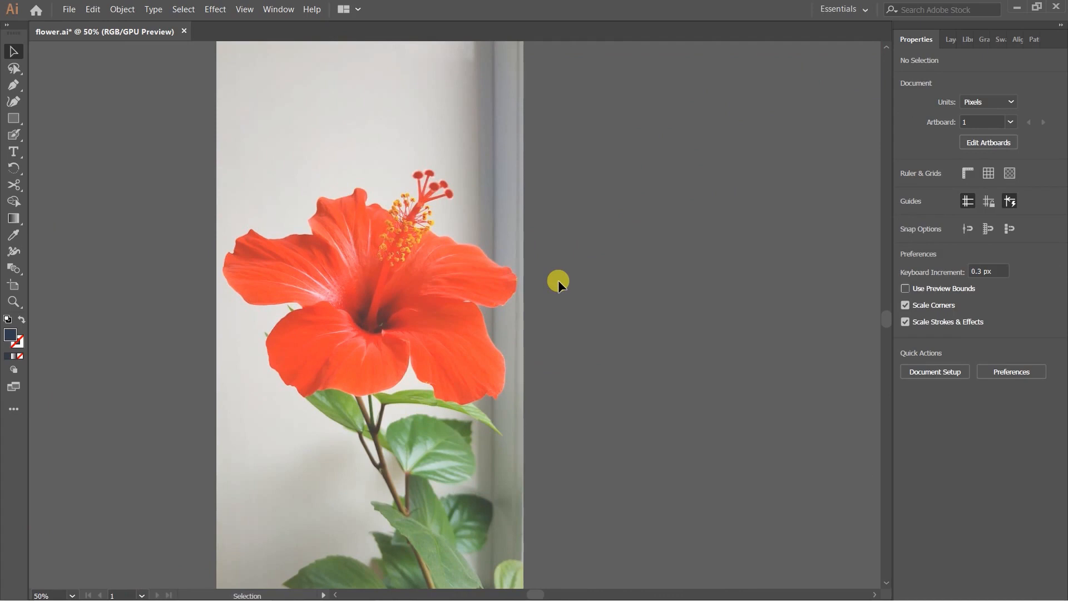
scroll(454, 312, up, 1)
drag(360, 273, 401, 274)
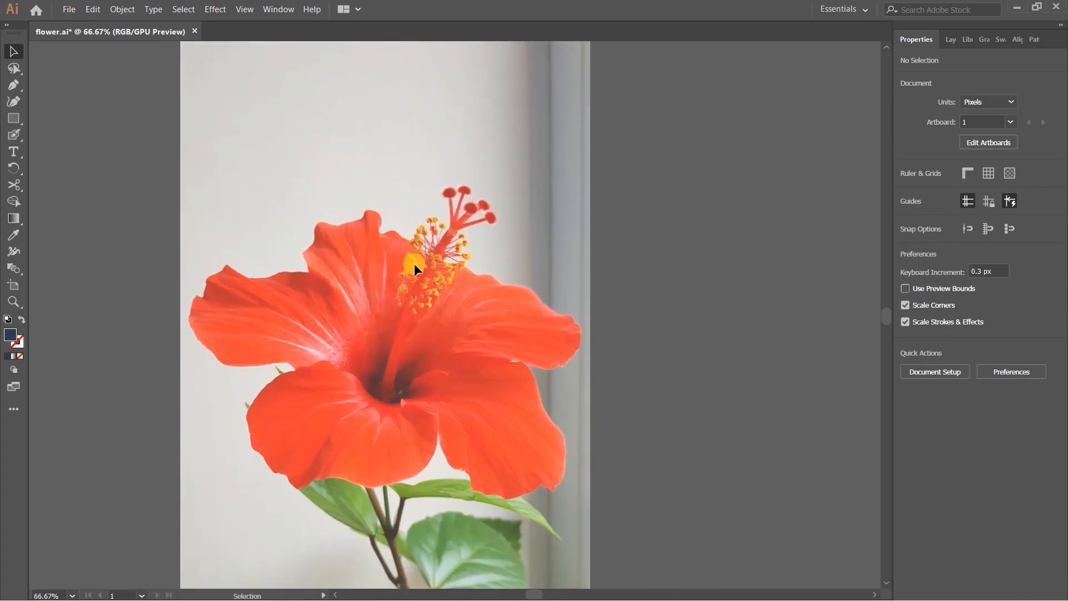
key(shift+b)
drag(348, 298, 361, 244)
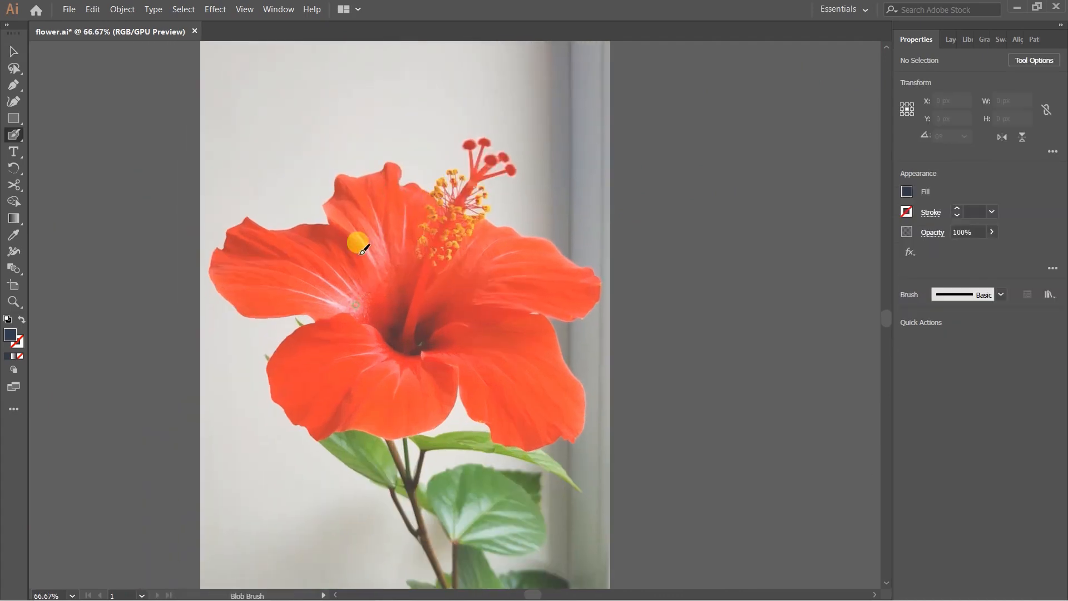
drag(244, 251, 247, 291)
mouse_move(159, 241)
mouse_down()
mouse_move(148, 329)
mouse_move(161, 361)
mouse_up()
key(ctrl+z)
Trace the hibiscus's left, lower left and top petals with dark blue Blob Brush outlines.
key(ctrl+plus)
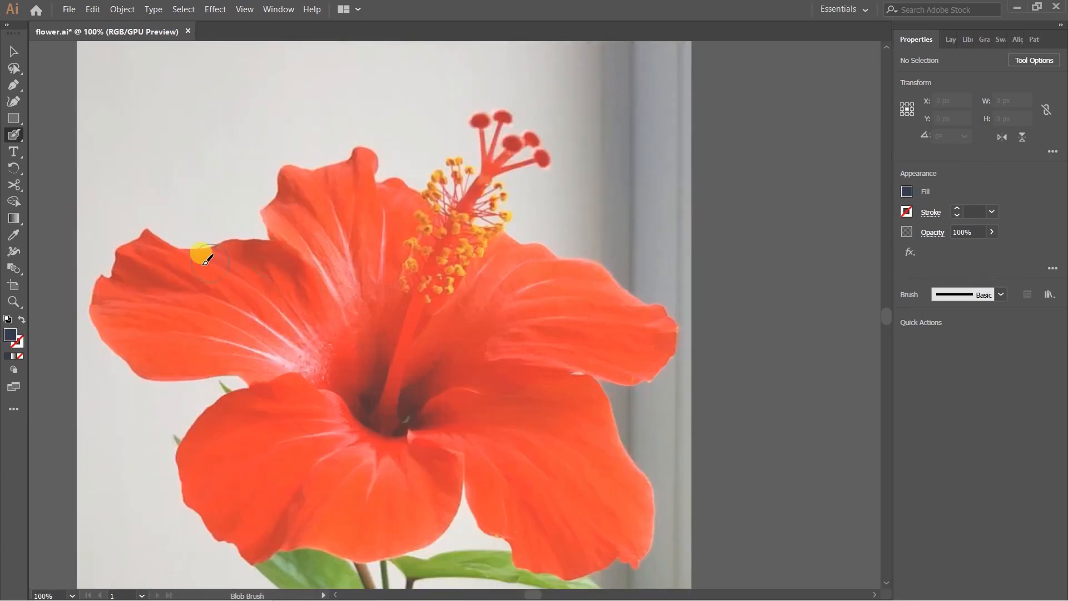
drag(187, 279, 243, 261)
drag(378, 369, 369, 312)
mouse_move(416, 339)
mouse_down()
mouse_move(234, 349)
mouse_move(455, 472)
mouse_move(422, 343)
mouse_up()
drag(293, 232, 327, 353)
mouse_move(329, 425)
mouse_down()
mouse_move(197, 389)
mouse_move(224, 271)
mouse_move(378, 295)
mouse_move(440, 467)
mouse_up()
mouse_move(348, 276)
mouse_down()
mouse_move(317, 362)
mouse_move(514, 346)
mouse_move(426, 548)
mouse_up()
mouse_move(546, 439)
mouse_down()
mouse_move(436, 255)
mouse_move(493, 274)
mouse_up()
drag(466, 204, 393, 222)
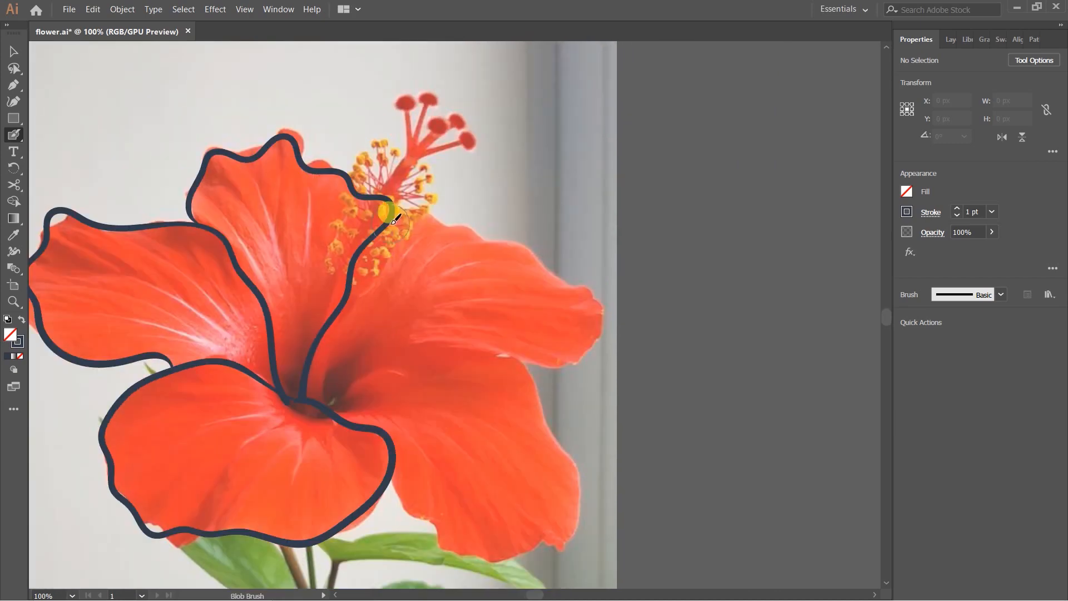
Trace the outlines of the hibiscus's upper right and lower right petals with the Blob Brush.
mouse_move(369, 261)
mouse_down()
mouse_move(572, 360)
mouse_move(320, 403)
mouse_up()
drag(448, 399, 392, 300)
mouse_move(332, 378)
mouse_down()
mouse_move(424, 458)
mouse_move(494, 343)
mouse_move(395, 246)
mouse_up()
Move the traced hibiscus outline horizontally off the photo into the empty area to its right.
scroll(428, 218, down, 2)
key(v)
key(ctrl+a)
click(906, 371)
scroll(394, 236, up, 2)
scroll(509, 255, down, 2)
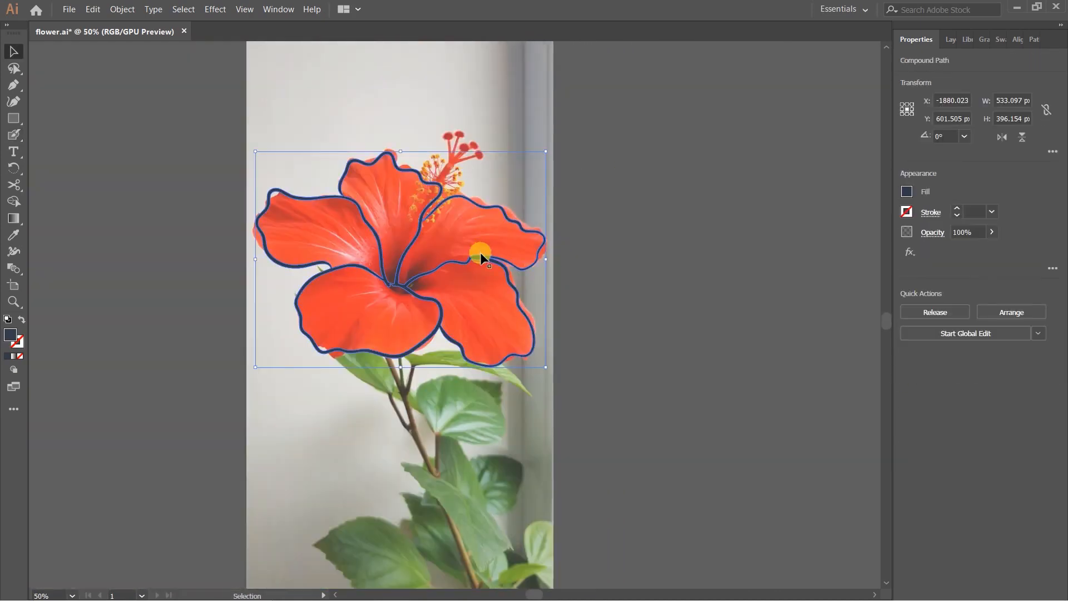
scroll(461, 259, up, 2)
click(503, 317)
scroll(527, 310, down, 2)
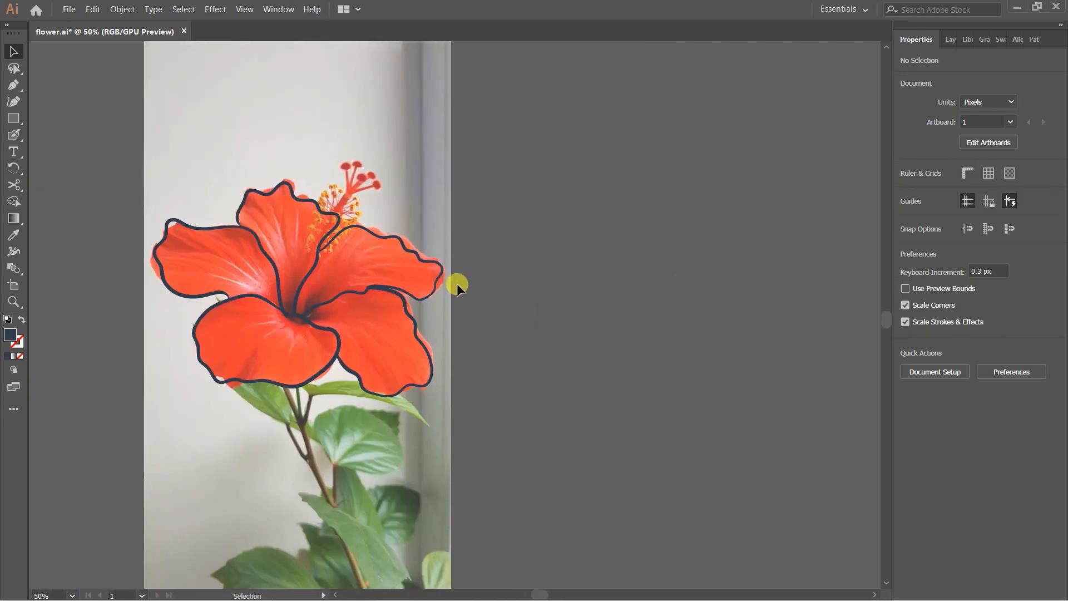
drag(435, 288, 779, 276)
scroll(579, 460, right, 3)
Turn the five enclosed petal areas of the hibiscus outline into filled shapes with the Shape Builder tool.
click(465, 342)
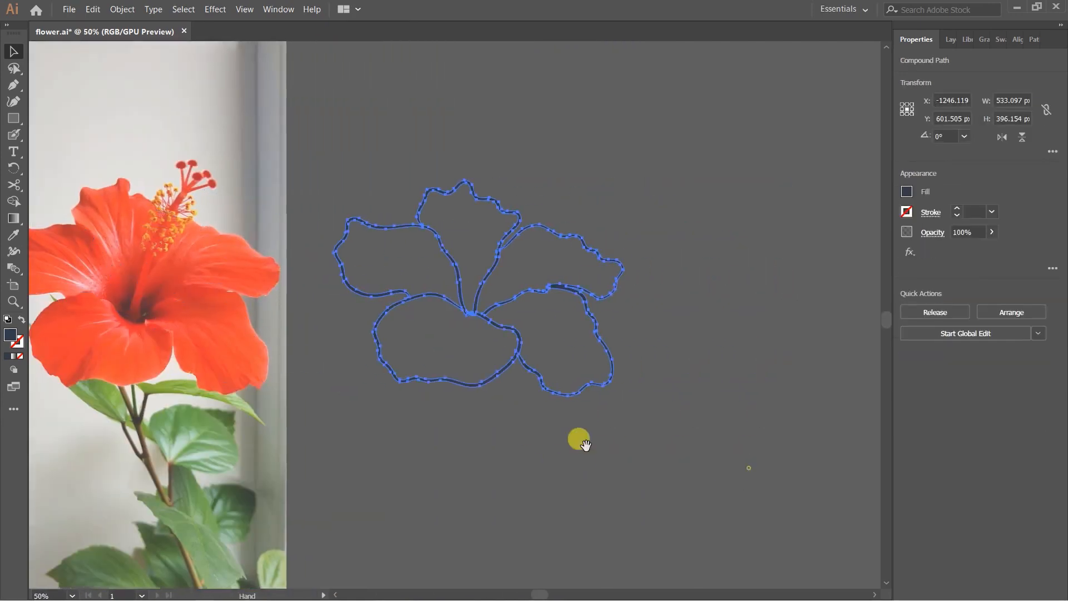
click(419, 369)
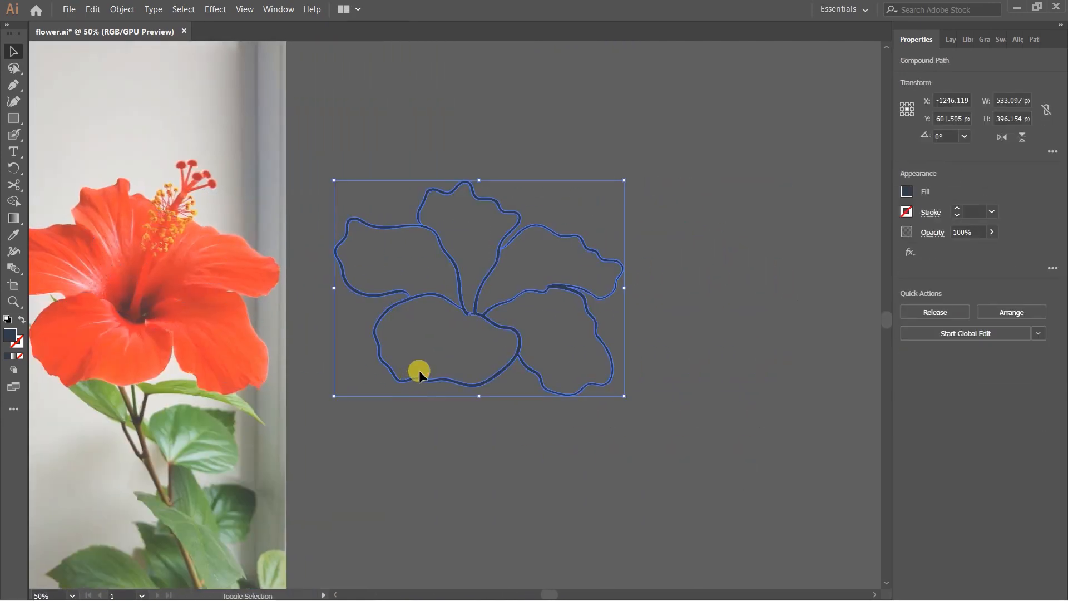
key(shift+m)
click(420, 372)
click(515, 339)
click(403, 282)
click(452, 231)
click(546, 264)
Select the lower right petal shape alone to check that it is separate from the outline.
key(v)
key(a)
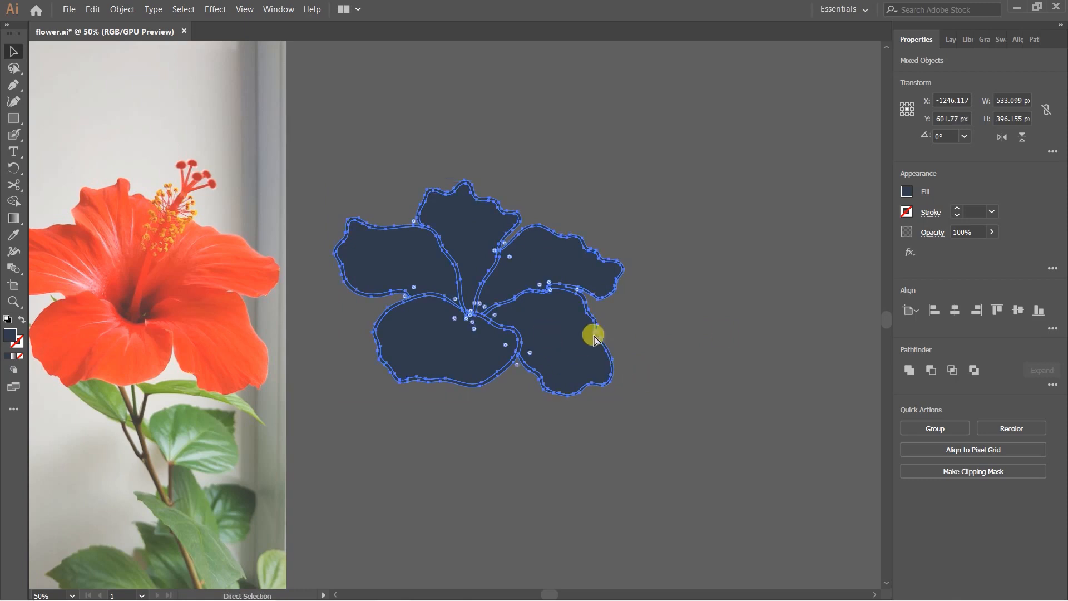
click(727, 335)
click(561, 328)
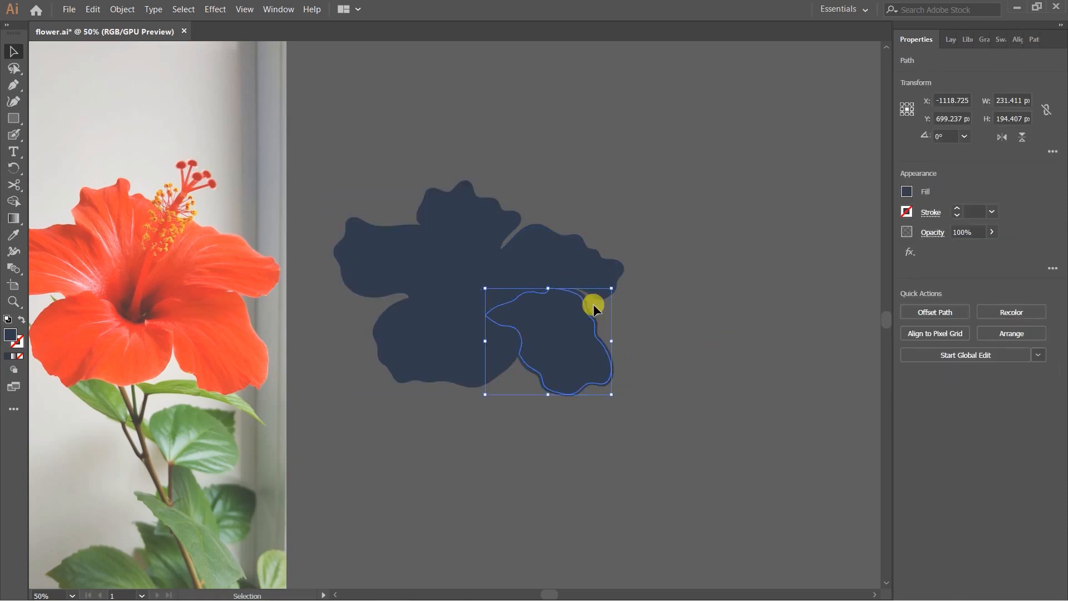
click(695, 302)
Select the five filled petal shapes together and cut them out of the outline artwork.
key(a)
click(562, 340)
click(562, 263)
shift+click(457, 243)
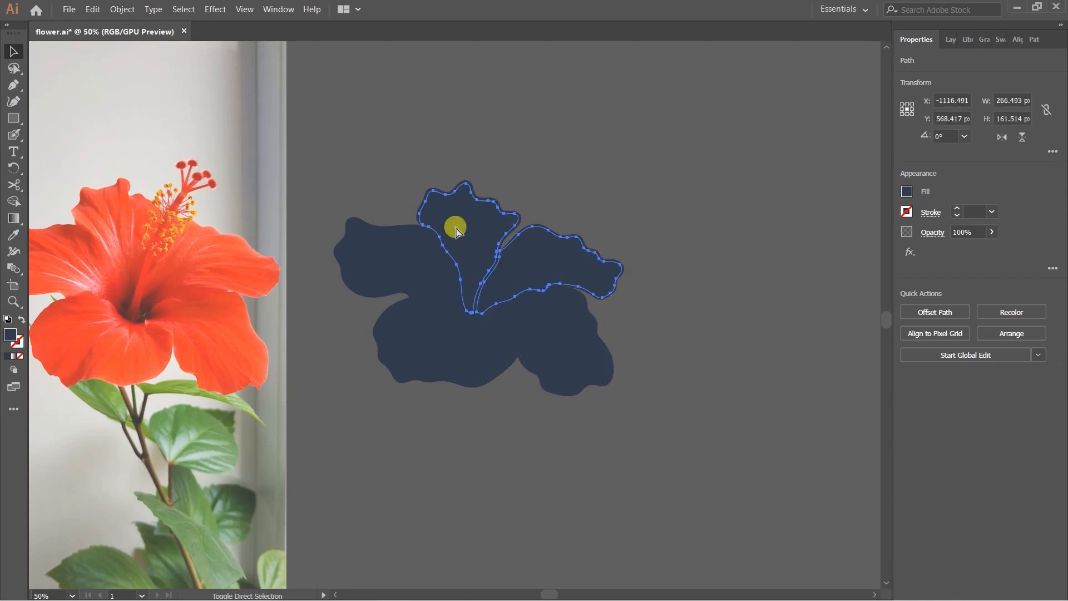
shift+click(408, 265)
shift+click(432, 319)
shift+click(545, 320)
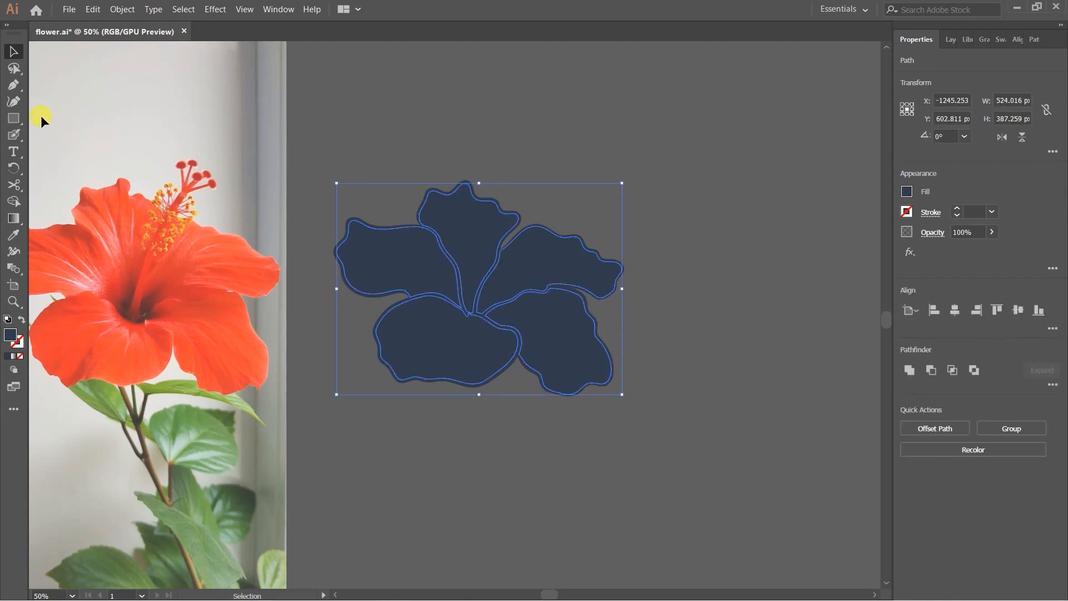
key(ctrl+x)
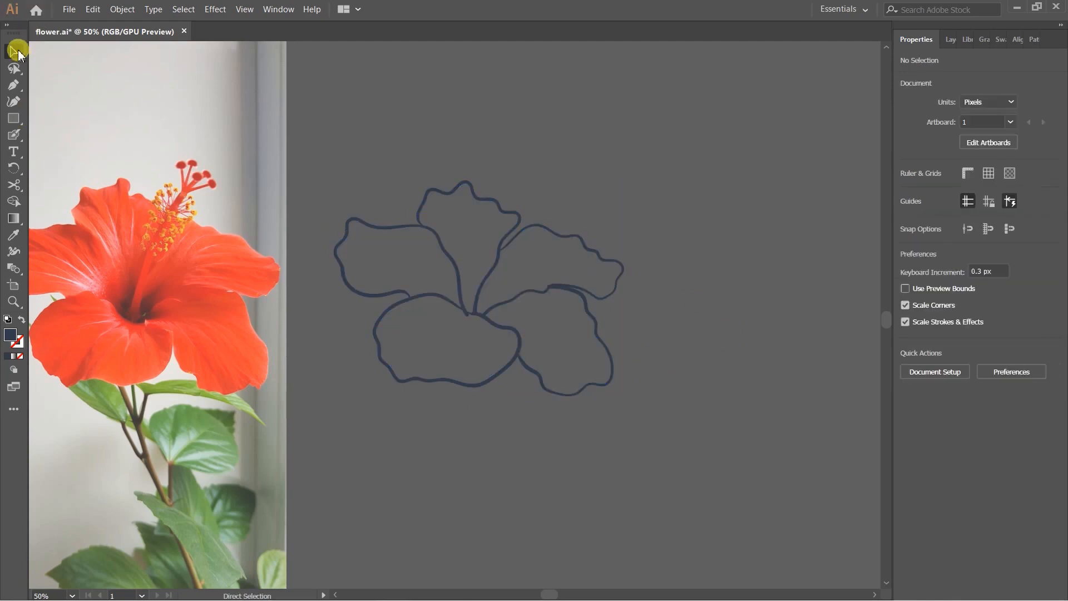
Lock the hibiscus outline and paste the cut petal shapes behind it.
drag(491, 134, 722, 356)
key(ctrl+2)
key(ctrl+b)
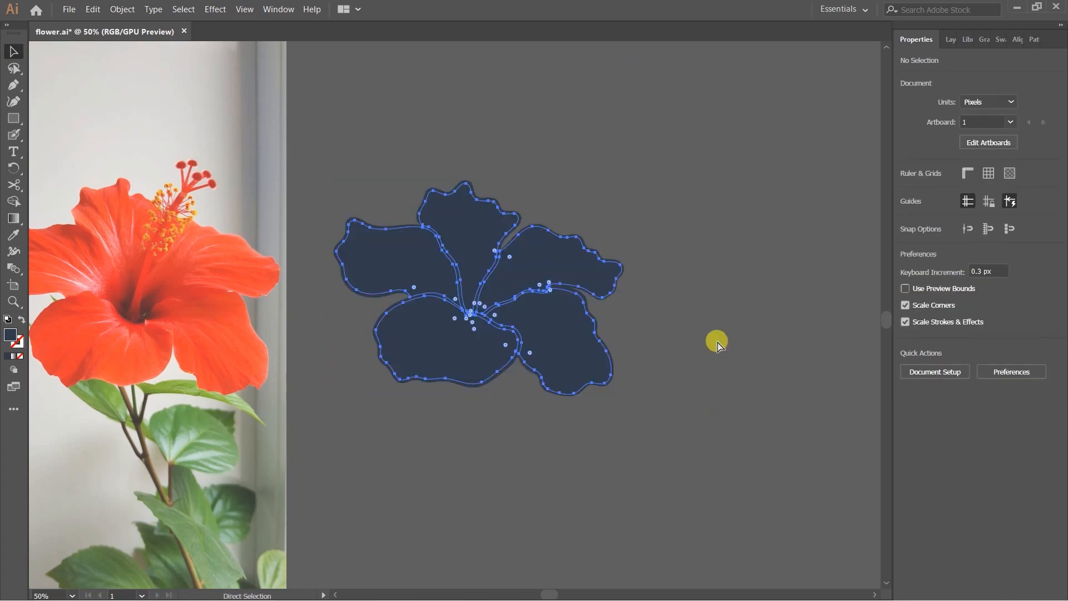
Fill the five petal shapes with a bright red sampled from the hibiscus photo using the Eyedropper.
key(i)
click(201, 264)
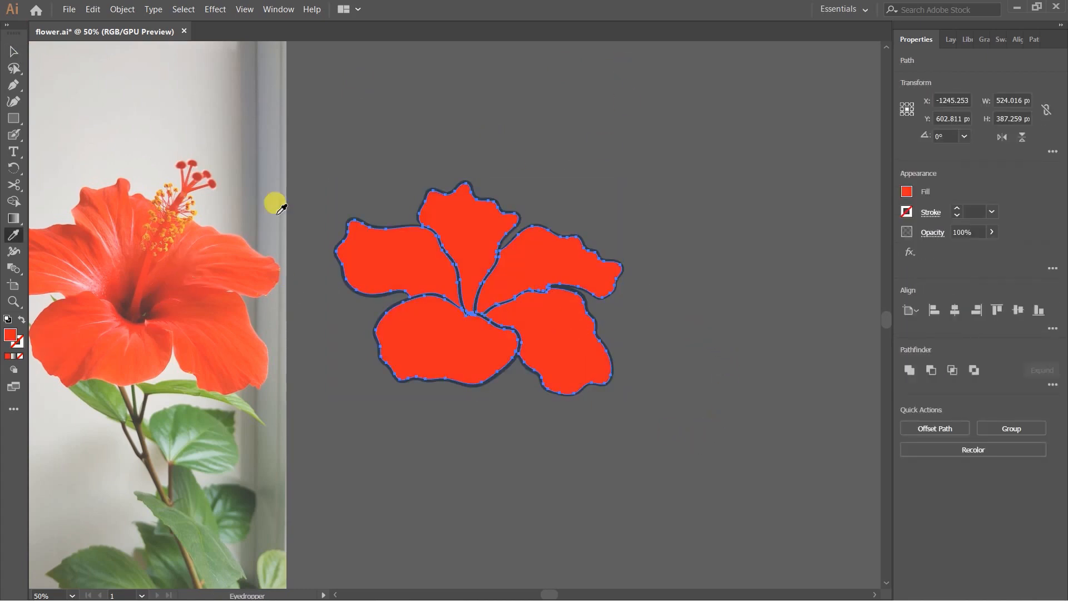
click(84, 319)
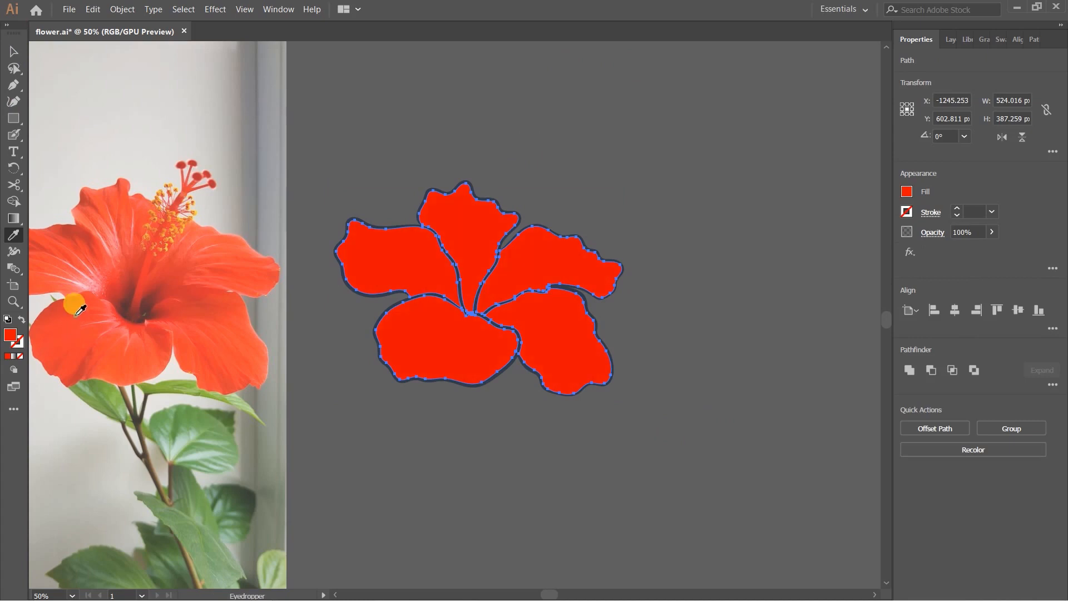
click(81, 316)
click(75, 319)
click(77, 304)
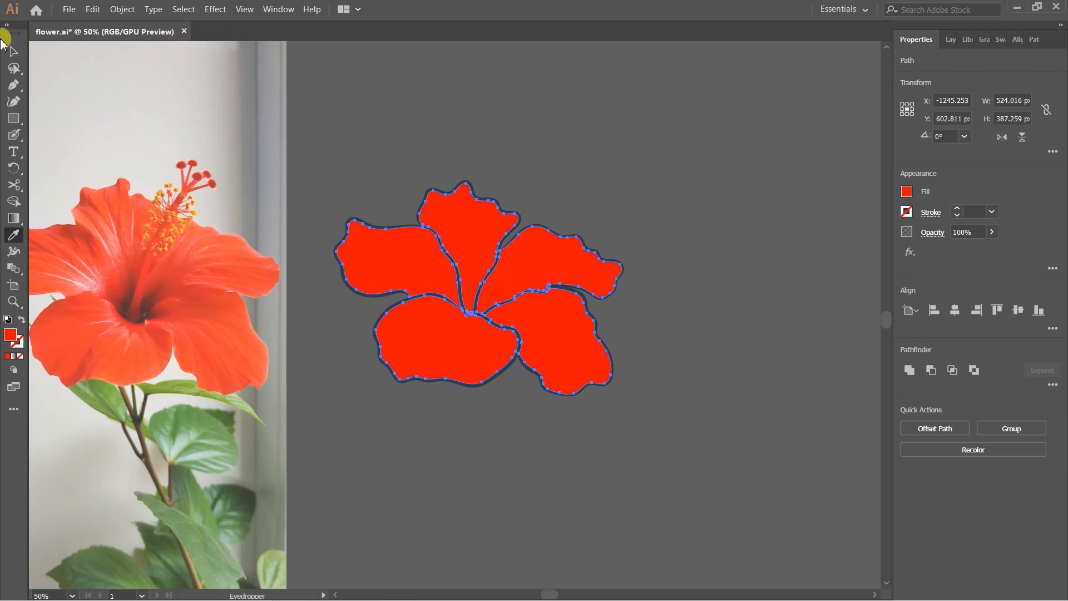
click(14, 52)
click(567, 142)
drag(577, 245, 690, 230)
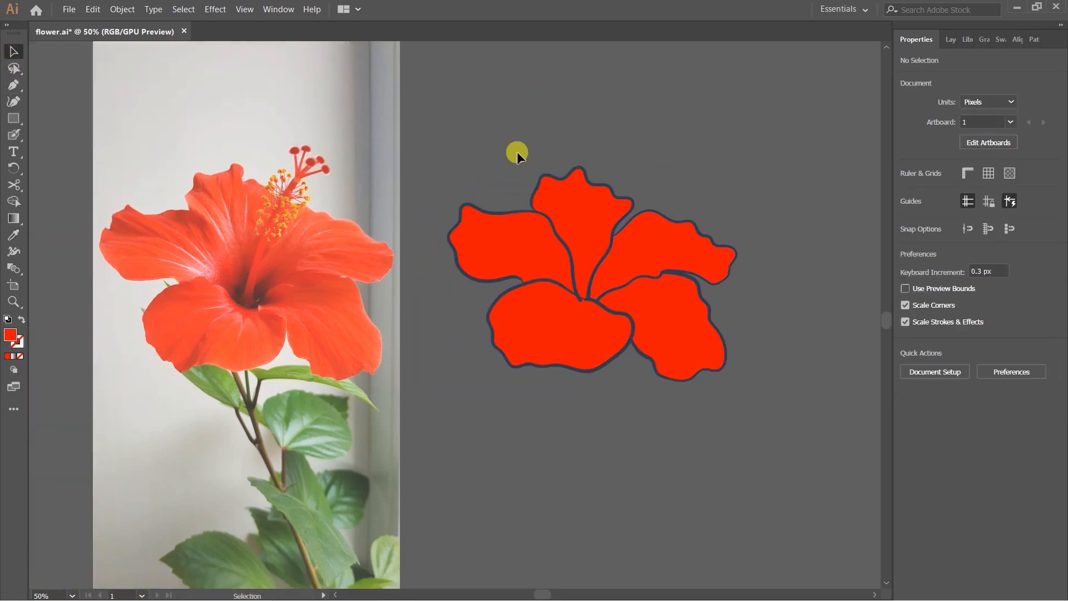
drag(492, 151, 749, 408)
click(676, 440)
key(ctrl+a)
click(741, 450)
scroll(704, 289, up, 1)
drag(525, 380, 651, 399)
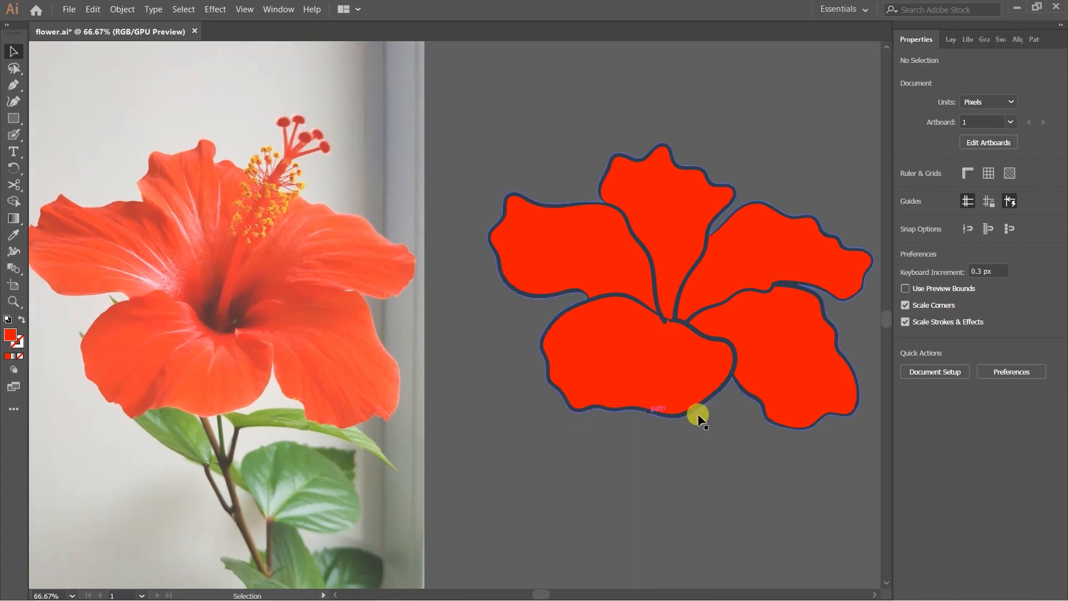
drag(743, 395, 672, 392)
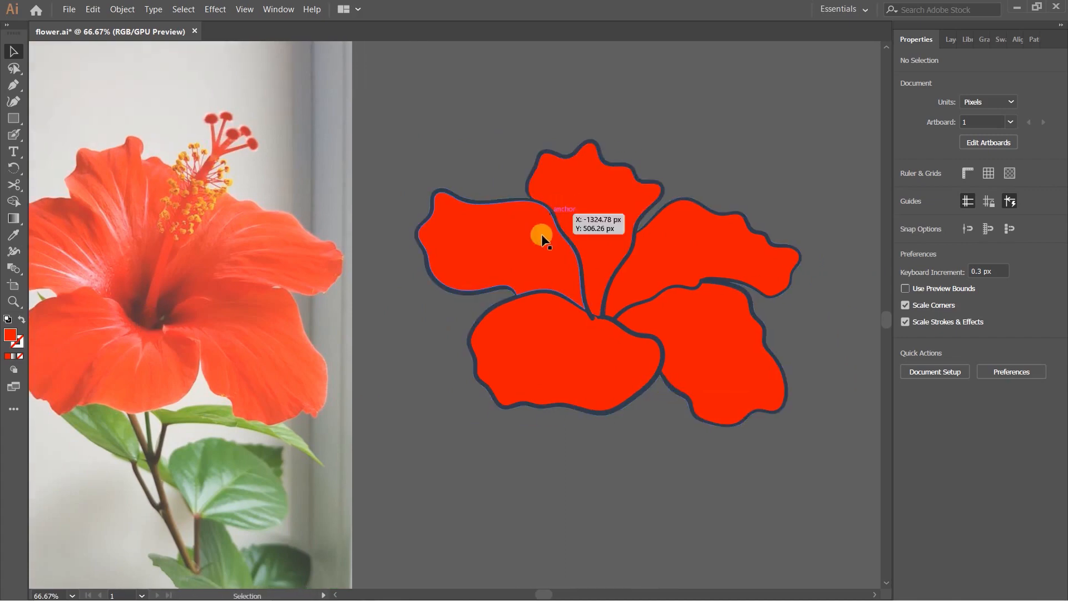
scroll(370, 302, right, 5)
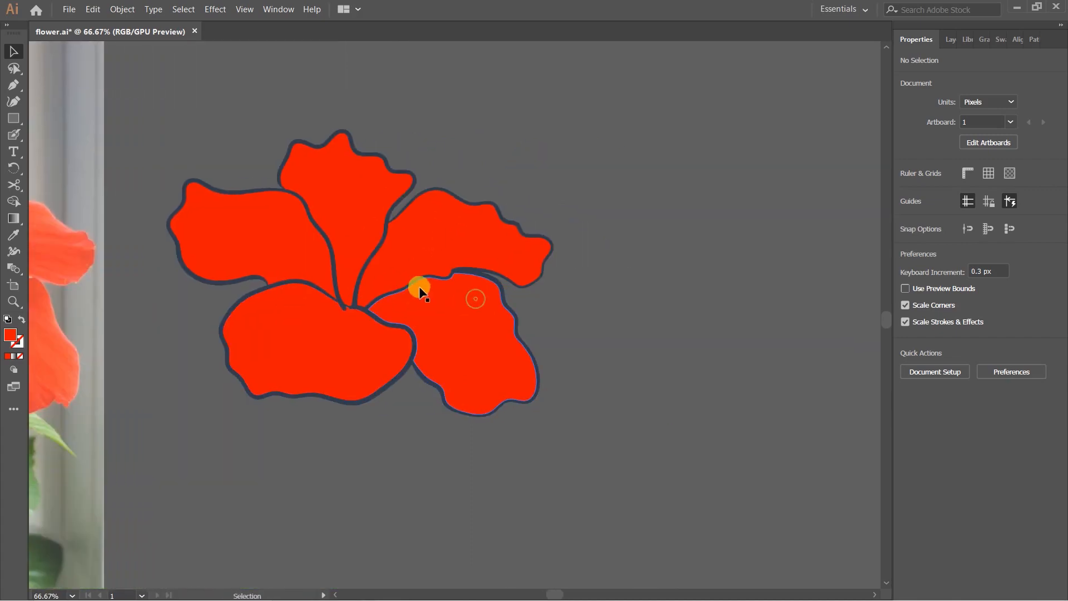
Draw a jagged burst around the hibiscus centre with the Pencil tool and fill it with the outline's dark blue.
scroll(441, 306, up, 1)
scroll(396, 291, up, 1)
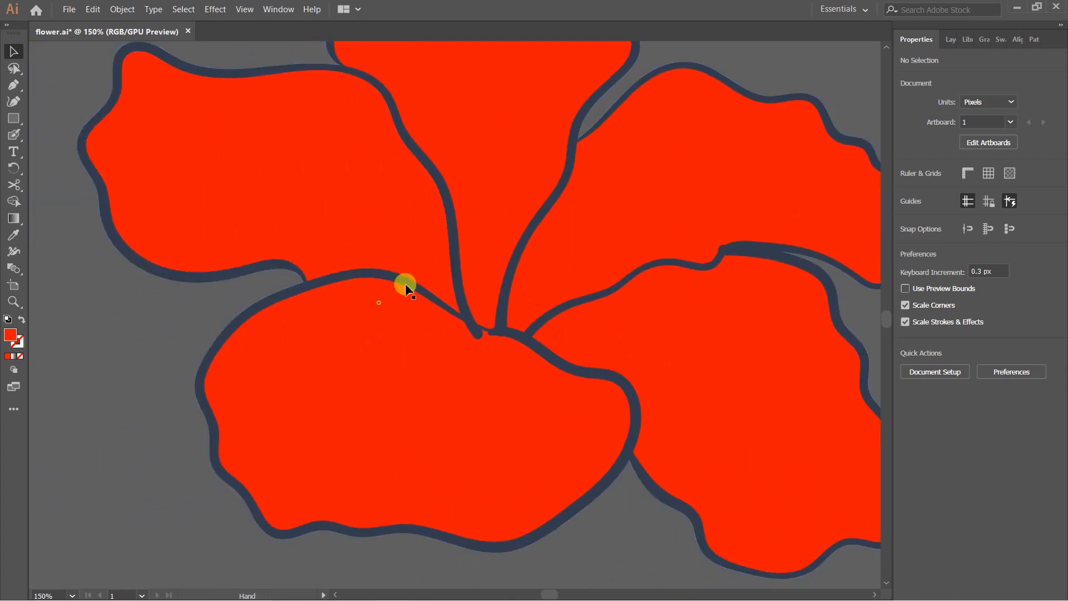
key(n)
mouse_move(449, 295)
mouse_down()
mouse_move(437, 351)
mouse_move(401, 346)
mouse_move(390, 382)
mouse_up()
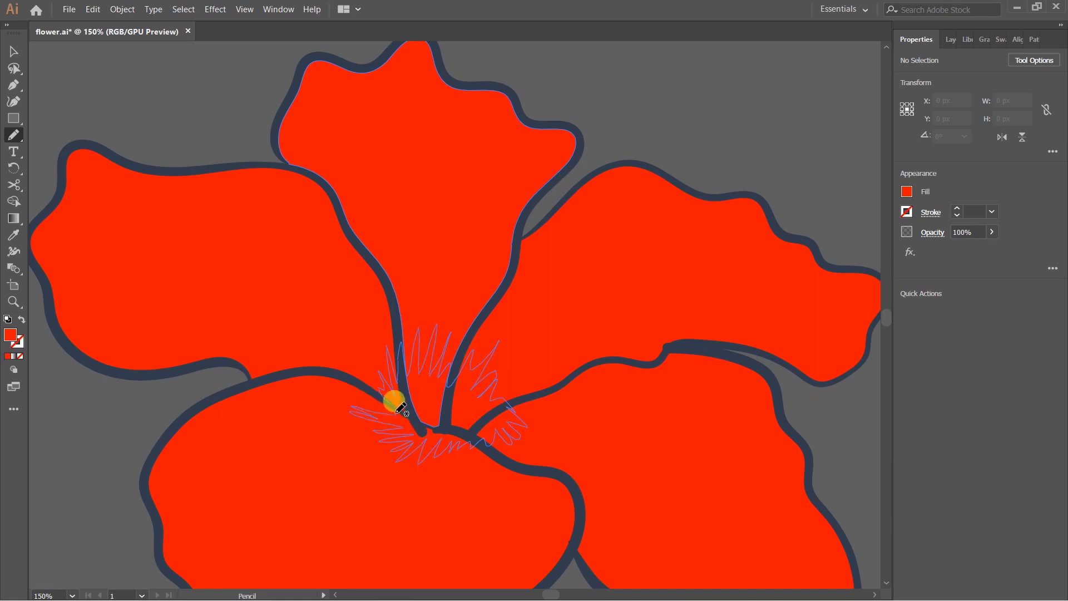
drag(399, 407, 396, 402)
key(i)
click(556, 388)
mouse_move(555, 386)
mouse_down()
mouse_move(521, 341)
mouse_move(425, 331)
mouse_move(359, 383)
mouse_up()
key(v)
scroll(586, 369, down, 6)
click(638, 407)
Paint dark blue Blob Brush veins from the top and upper right petals into the hibiscus centre.
scroll(568, 364, up, 7)
key(shift+b)
drag(336, 178, 324, 404)
drag(389, 254, 330, 409)
drag(249, 223, 309, 390)
drag(401, 328, 422, 267)
drag(486, 209, 394, 336)
drag(625, 306, 421, 385)
drag(595, 211, 401, 367)
Paint dark blue veins through the left and lower left petals toward the hibiscus centre.
drag(304, 185, 439, 391)
mouse_move(231, 254)
mouse_down()
mouse_move(389, 346)
mouse_move(431, 399)
mouse_up()
drag(108, 330, 428, 408)
drag(198, 318, 421, 301)
drag(559, 489, 484, 333)
drag(381, 434, 466, 330)
drag(384, 389, 451, 329)
Paint further dark blue veins and short accent strokes near the petal edges, including veins across the lower right petal.
drag(200, 291, 187, 351)
drag(247, 178, 402, 504)
mouse_move(239, 234)
mouse_down()
mouse_move(394, 245)
mouse_move(497, 274)
mouse_up()
drag(498, 299, 271, 457)
drag(279, 327, 311, 273)
drag(640, 445, 360, 214)
mouse_move(358, 241)
mouse_down()
mouse_move(451, 182)
mouse_move(573, 228)
mouse_up()
drag(713, 383, 543, 333)
mouse_move(430, 576)
mouse_down()
mouse_move(436, 352)
mouse_move(247, 264)
mouse_up()
mouse_move(545, 180)
mouse_down()
mouse_move(528, 167)
mouse_move(291, 246)
mouse_up()
drag(490, 357, 295, 260)
drag(558, 369, 423, 339)
Paint a curved dark blue accent stroke along the lower left edge of the lower right petal.
key(ctrl+minus)
mouse_move(424, 388)
mouse_down()
mouse_move(459, 423)
mouse_move(606, 405)
mouse_up()
key(ctrl+z)
drag(373, 366, 449, 447)
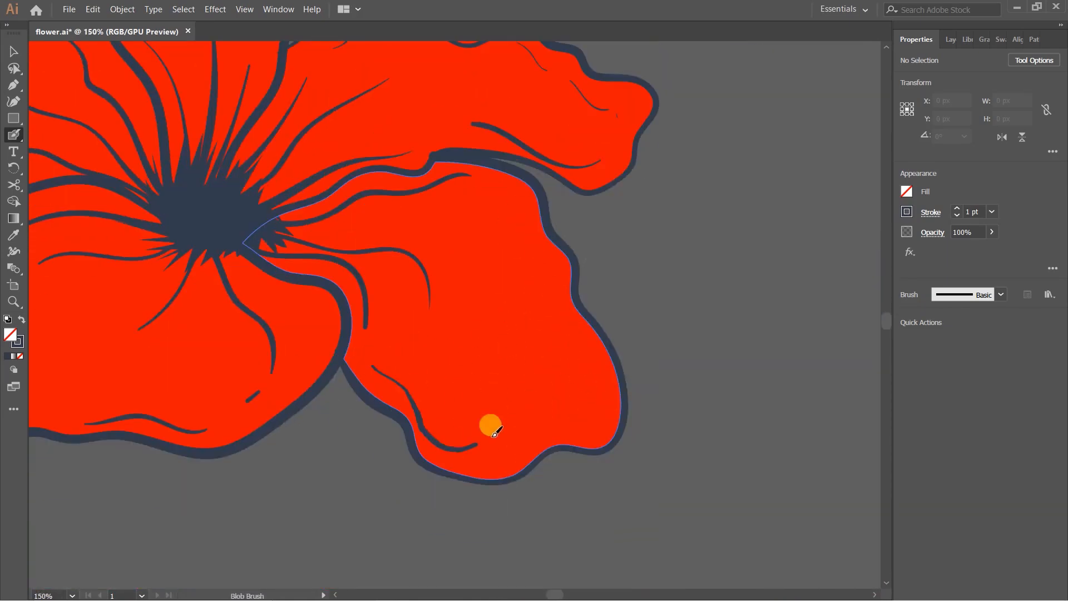
Set up the Blob Brush with white paint at 47% opacity for the hibiscus highlights.
key(ctrl+minus)
key(ctrl+minus)
key(ctrl+minus)
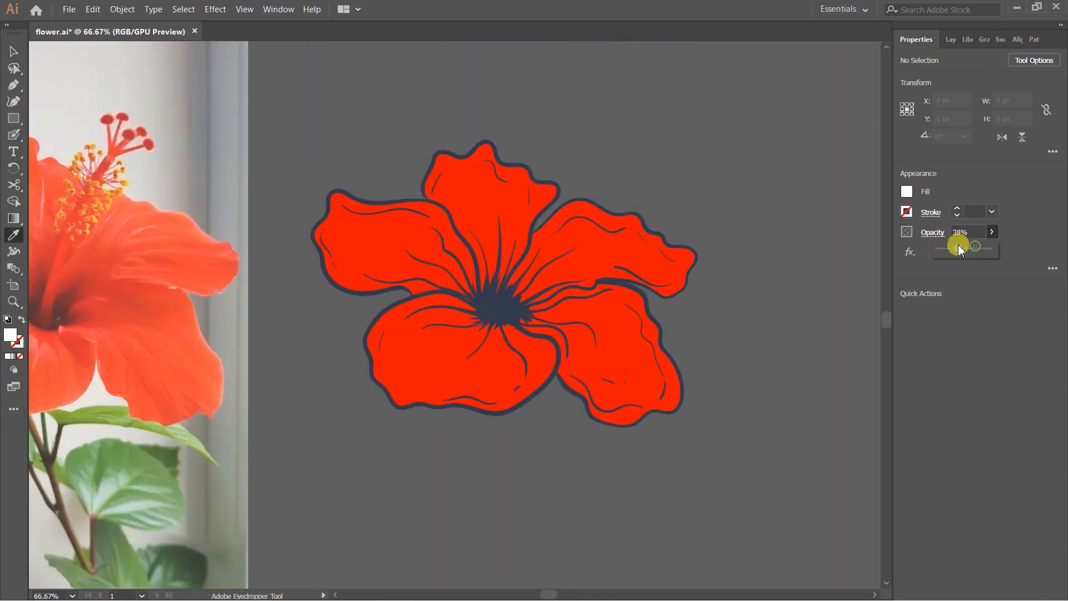
click(907, 191)
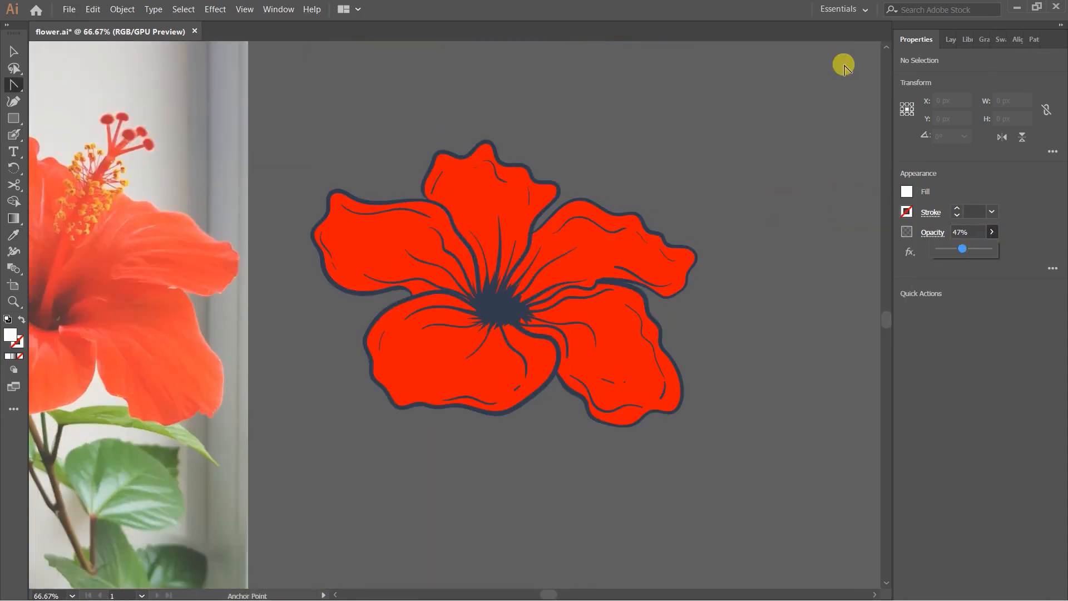
key(shift+b)
Paint translucent white highlight veins radiating from the hibiscus centre through the left and top petals.
drag(474, 266, 527, 293)
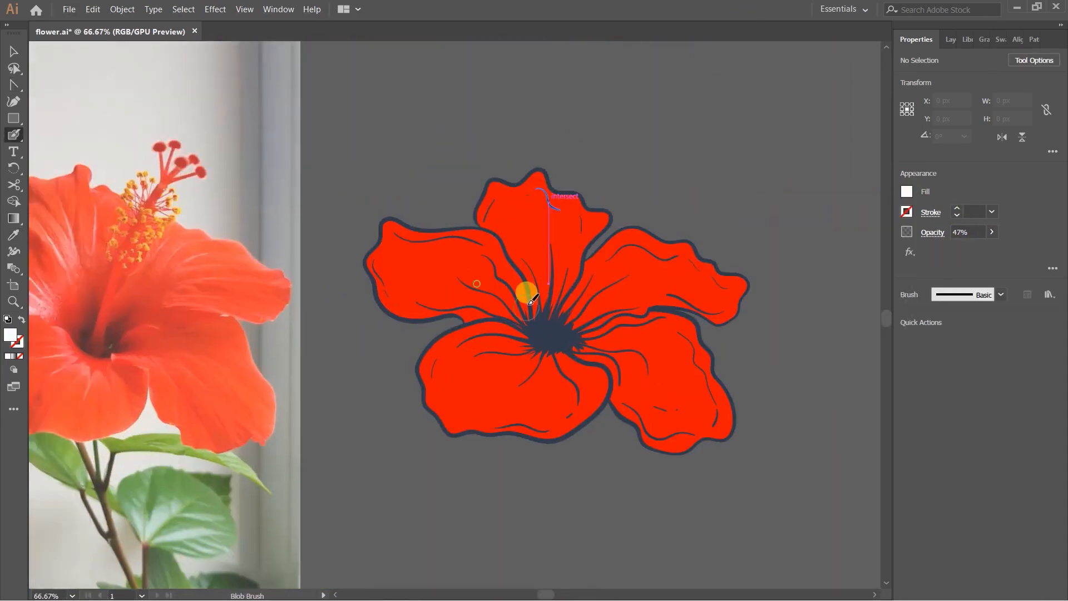
scroll(571, 331, up, 1)
drag(429, 292, 471, 283)
drag(414, 257, 544, 319)
drag(444, 222, 541, 311)
mouse_move(518, 384)
mouse_down()
mouse_move(471, 303)
mouse_move(513, 290)
mouse_up()
drag(531, 281, 522, 341)
drag(551, 281, 606, 335)
Paint further translucent white highlight veins from the centre through the upper right and lower petals.
drag(576, 135, 462, 196)
drag(438, 163, 425, 280)
drag(527, 204, 443, 285)
drag(568, 226, 463, 293)
drag(473, 311, 447, 266)
drag(446, 272, 567, 321)
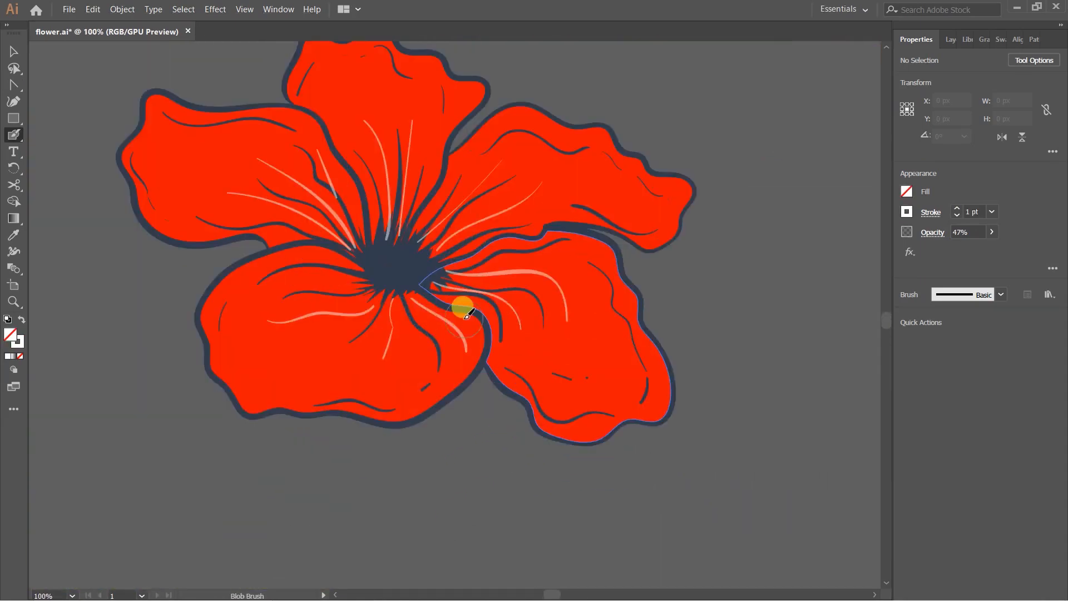
drag(433, 284, 521, 331)
drag(512, 306, 515, 353)
Paint translucent white highlights along the outer edges of the hibiscus petals.
drag(222, 288, 147, 262)
drag(345, 307, 208, 365)
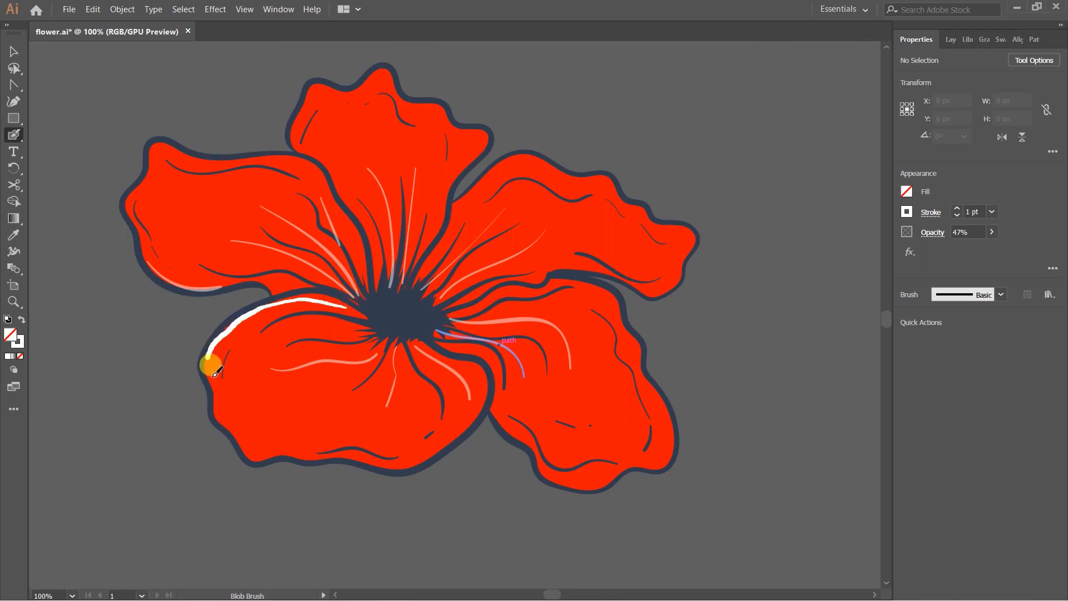
drag(422, 400, 345, 356)
drag(407, 343, 311, 422)
drag(364, 131, 351, 318)
mouse_move(206, 268)
mouse_down()
mouse_move(381, 291)
mouse_move(351, 347)
mouse_up()
drag(376, 352, 308, 300)
mouse_move(305, 288)
mouse_down()
mouse_move(489, 320)
mouse_move(524, 357)
mouse_up()
mouse_move(439, 328)
mouse_down()
mouse_move(473, 415)
mouse_move(399, 470)
mouse_up()
Select the whole hibiscus drawing and examine the stamen in the reference photo beside it.
scroll(507, 381, down, 3)
key(v)
drag(545, 412, 306, 256)
scroll(421, 363, up, 2)
drag(355, 388, 498, 380)
scroll(491, 372, down, 1)
scroll(216, 254, up, 1)
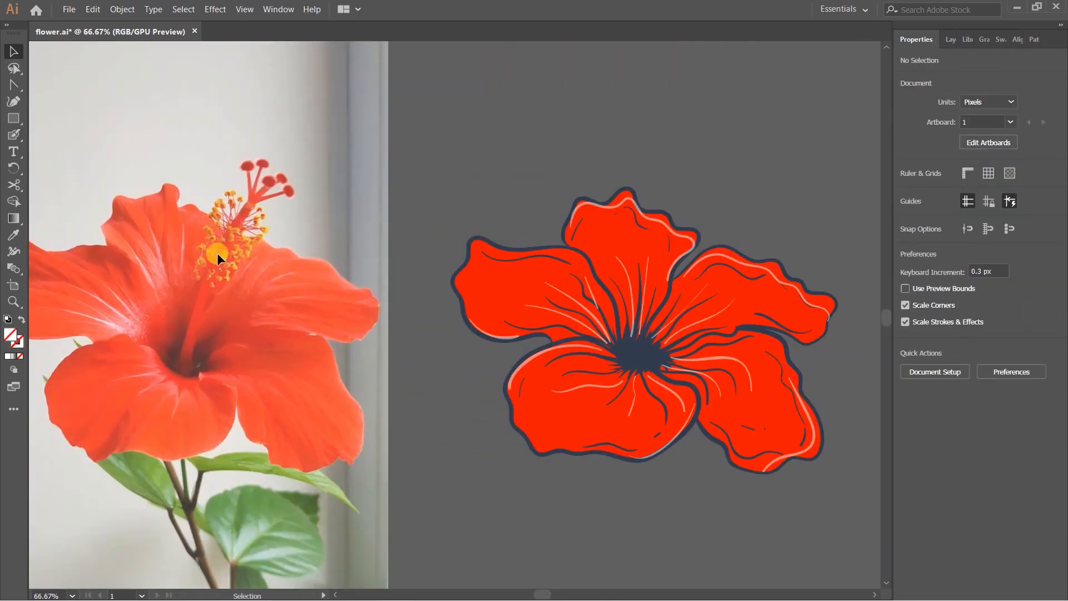
drag(217, 252, 195, 259)
Change the Blob Brush size behaviour from Pressure to Fixed.
double_click(14, 135)
click(753, 369)
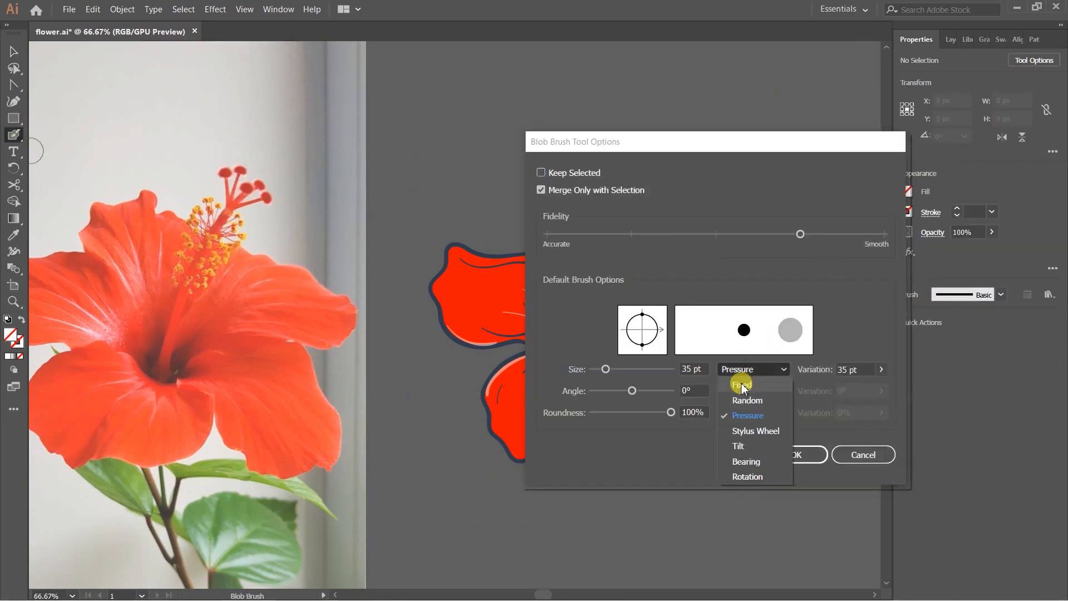
click(742, 383)
click(803, 454)
drag(650, 246, 629, 260)
drag(679, 181, 595, 346)
key(ctrl+z)
Sample the dark blue of the hibiscus centre and paint a thick curved stamen stalk from there up past the top petal.
key(i)
click(592, 370)
drag(664, 182, 634, 250)
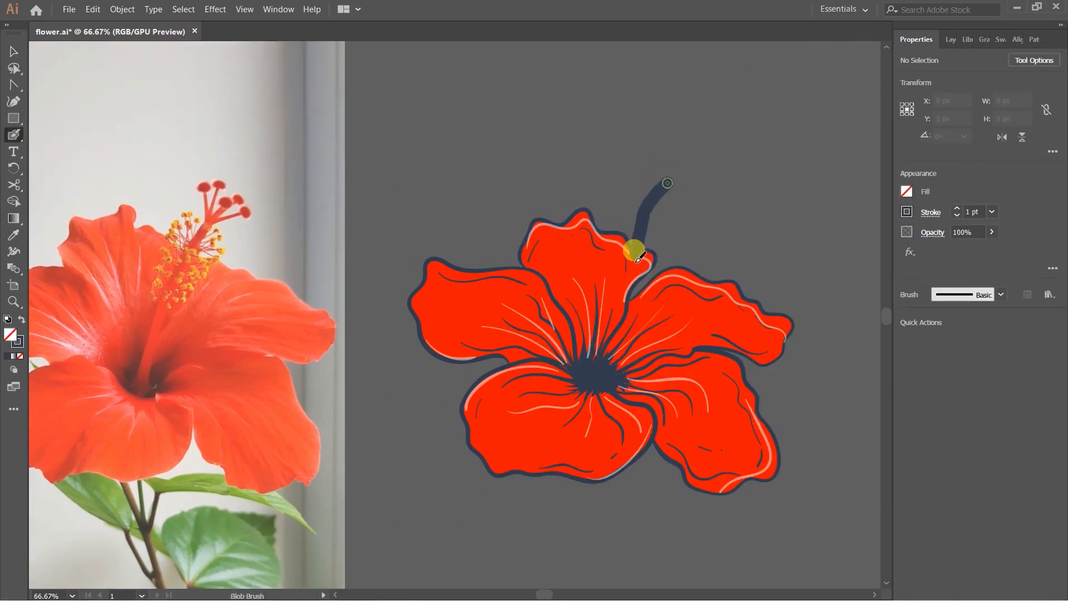
key(ctrl+z)
key(ctrl+z)
mouse_move(667, 158)
mouse_down()
mouse_move(599, 338)
mouse_move(664, 176)
mouse_up()
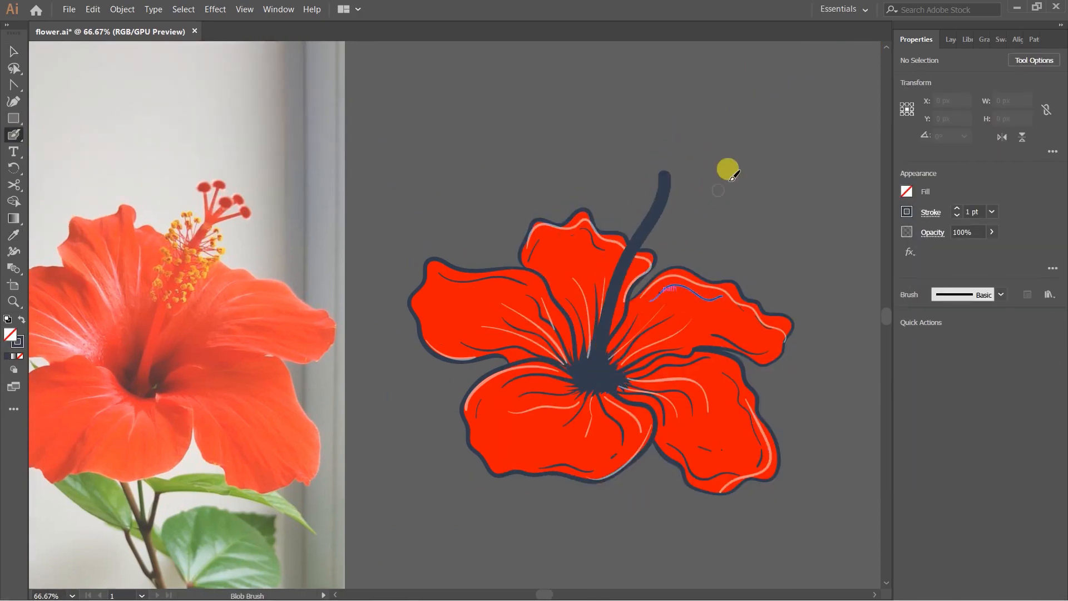
Swap the fill and stroke of the stamen stalk and adjust its stroke weight to form a thick outline.
key(v)
scroll(669, 220, up, 2)
click(643, 195)
scroll(669, 203, down, 1)
key(shift+x)
click(993, 211)
click(1008, 348)
click(993, 211)
click(1008, 334)
click(801, 210)
click(668, 181)
Release the stalk's compound path and fill its inside with the red sampled from a petal.
click(122, 9)
click(144, 139)
click(682, 105)
click(670, 167)
key(ctrl+alt+shift+8)
key(i)
click(723, 345)
click(770, 110)
Check the stamen tips in the photo and set the Blob Brush size behaviour back to Pressure.
scroll(725, 103, down, 1)
drag(352, 188, 429, 201)
scroll(356, 197, up, 2)
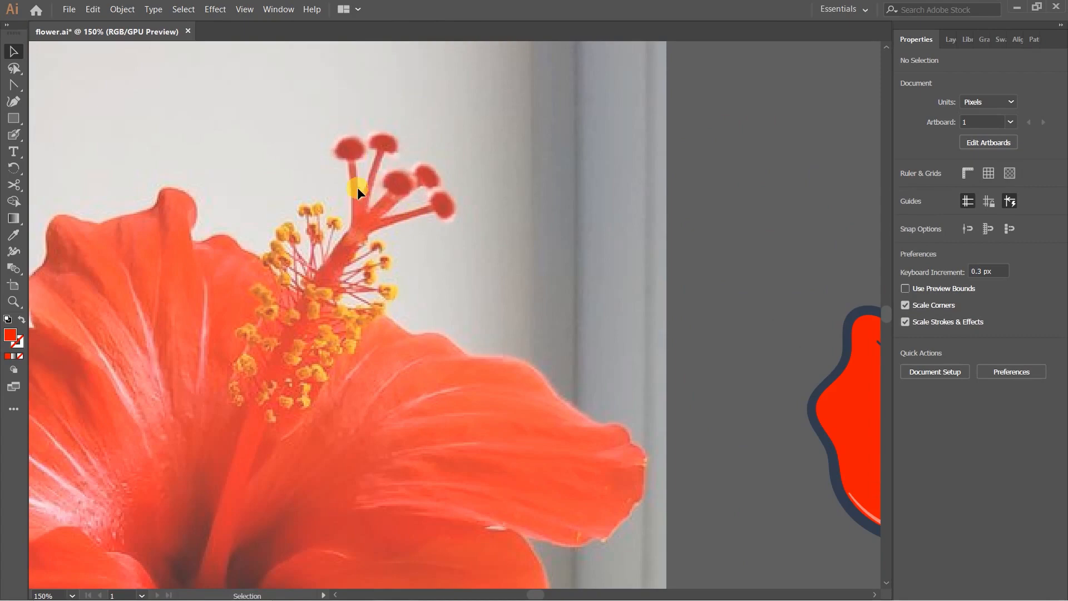
scroll(356, 197, down, 2)
drag(650, 169, 491, 182)
double_click(14, 135)
click(754, 369)
click(746, 415)
click(799, 454)
Paint thin tapered dark blue filaments branching from both sides of the stalk's upper end.
scroll(772, 221, up, 1)
scroll(695, 223, up, 2)
drag(695, 224, 684, 322)
key(i)
click(597, 313)
key(shift+b)
drag(512, 295, 558, 406)
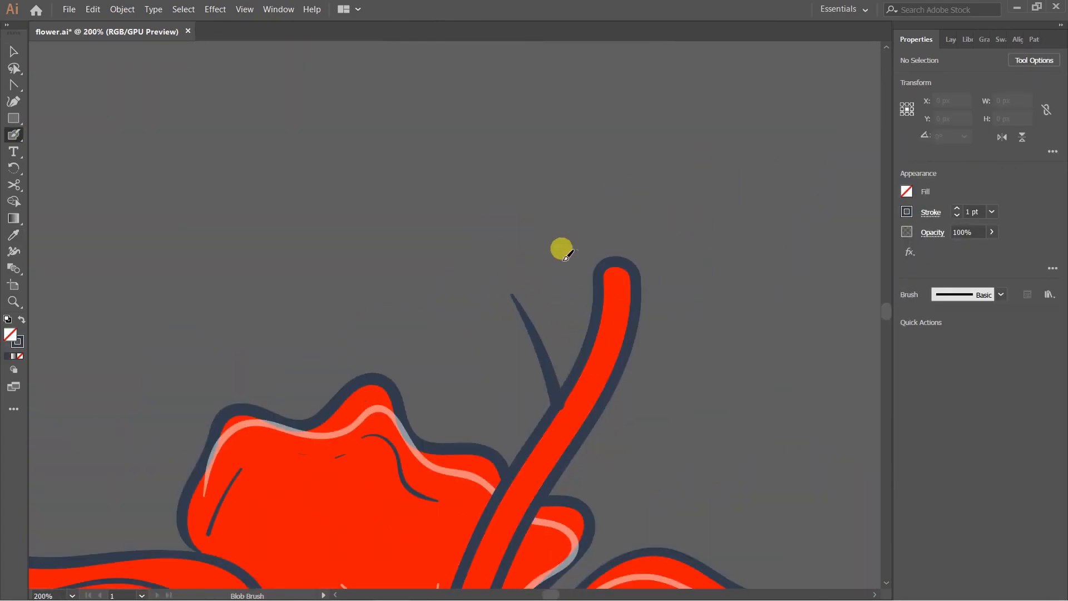
drag(554, 257, 579, 359)
drag(730, 313, 634, 335)
drag(720, 370, 615, 392)
mouse_move(694, 250)
mouse_down()
mouse_move(644, 299)
mouse_move(538, 268)
mouse_up()
Paint solid round dark blue heads on the ends of the five filaments.
key(ctrl+equal)
mouse_move(628, 308)
mouse_down()
mouse_move(661, 332)
mouse_move(674, 313)
mouse_move(652, 318)
mouse_up()
mouse_move(658, 223)
mouse_down()
mouse_move(677, 215)
mouse_move(662, 196)
mouse_move(682, 211)
mouse_up()
drag(646, 146, 649, 211)
mouse_move(605, 206)
mouse_down()
mouse_move(609, 169)
mouse_move(620, 192)
mouse_up()
drag(399, 211, 396, 194)
drag(340, 278, 349, 258)
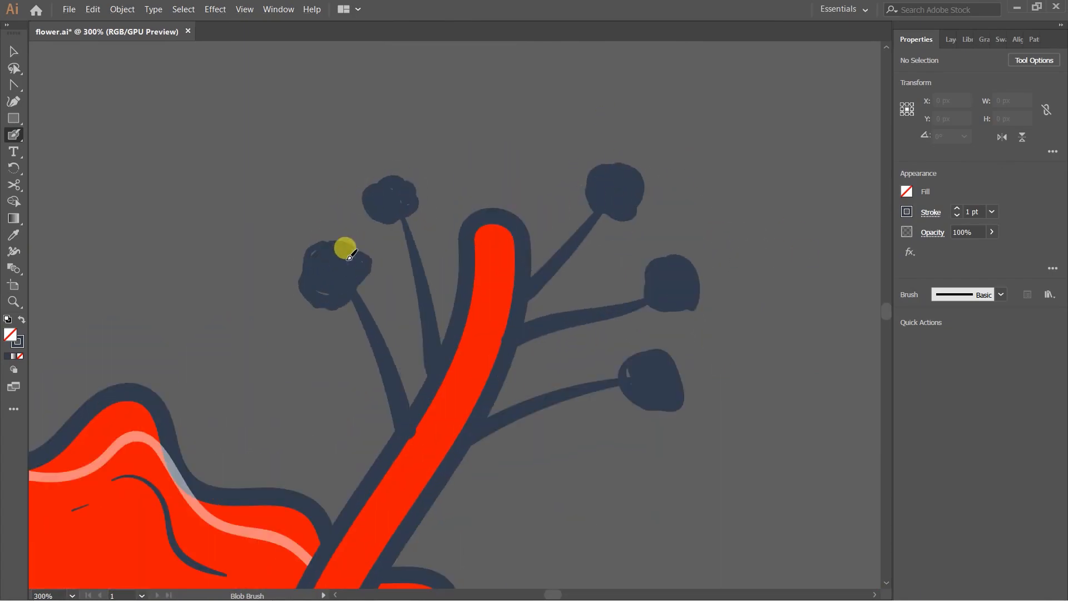
Select all the filaments with their round heads and group them.
scroll(503, 240, down, 5)
scroll(531, 258, up, 3)
key(v)
scroll(542, 239, down, 3)
scroll(523, 230, up, 4)
drag(322, 86, 805, 384)
key(ctrl+g)
Fill the filaments and their heads with the red sampled from the stalk.
click(565, 86)
click(589, 266)
key(i)
click(437, 319)
key(v)
click(258, 94)
click(563, 135)
Add a dark blue stroke to the filaments and heads and set its weight.
click(907, 212)
click(761, 292)
click(992, 212)
click(1027, 306)
click(746, 235)
scroll(571, 214, down, 2)
scroll(575, 172, up, 2)
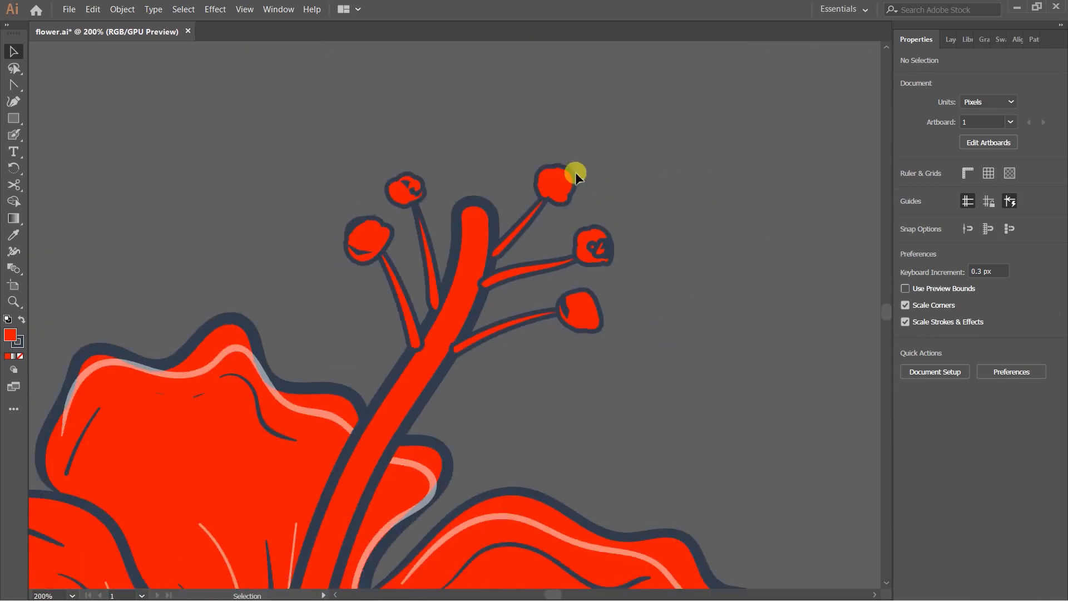
Paint small dark blue detail strokes on the heads of the filaments.
scroll(439, 233, up, 1)
key(shift+b)
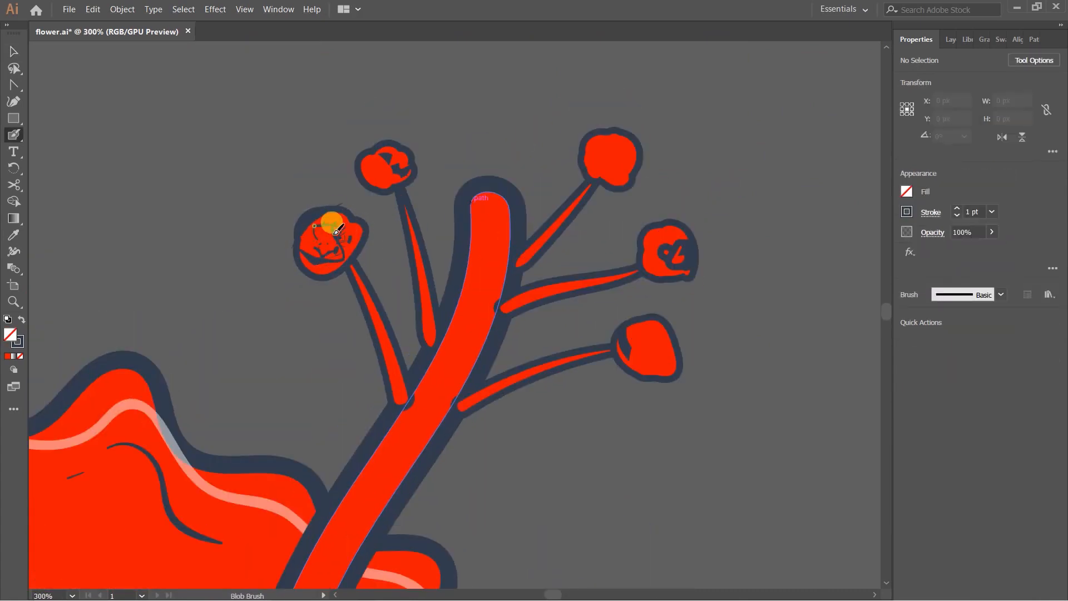
drag(599, 162, 614, 167)
drag(657, 237, 654, 247)
mouse_move(652, 261)
mouse_down()
mouse_move(655, 269)
mouse_move(677, 241)
mouse_up()
drag(683, 244, 673, 260)
drag(633, 349, 631, 361)
click(648, 343)
drag(643, 362, 667, 366)
key(ctrl+z)
drag(658, 328, 674, 352)
key(ctrl+z)
Select the stamen's upper part with its filaments and heads.
key(v)
scroll(756, 295, down, 5)
scroll(757, 301, up, 3)
click(642, 266)
drag(468, 140, 722, 332)
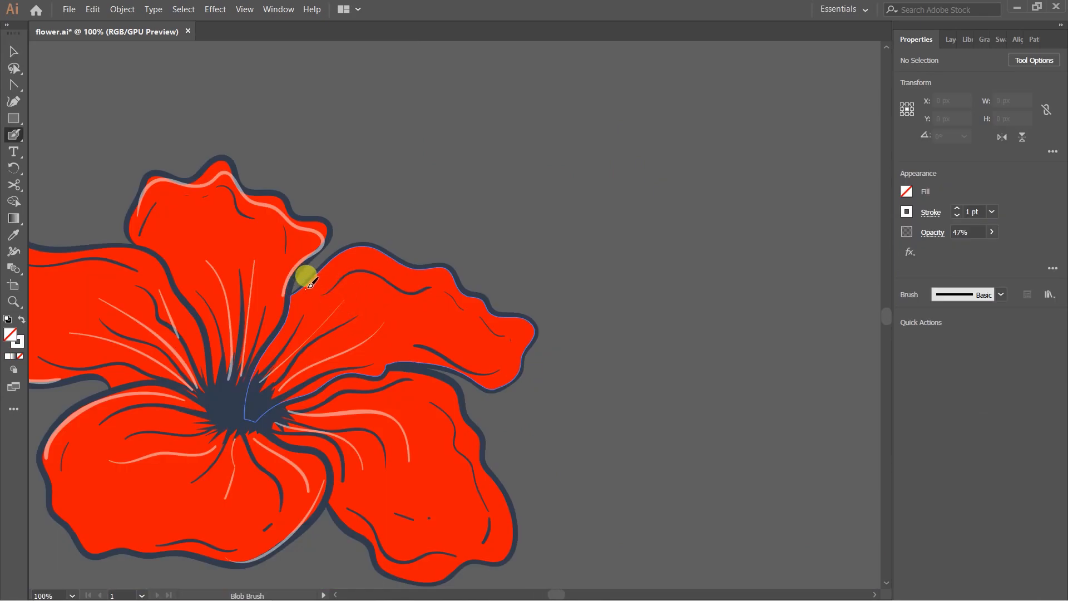
Paint translucent white highlights along the outer edges of the upper right and lower right petals.
mouse_move(307, 287)
mouse_down()
mouse_move(359, 254)
mouse_move(430, 275)
mouse_move(511, 333)
mouse_move(511, 367)
mouse_up()
drag(469, 379, 445, 262)
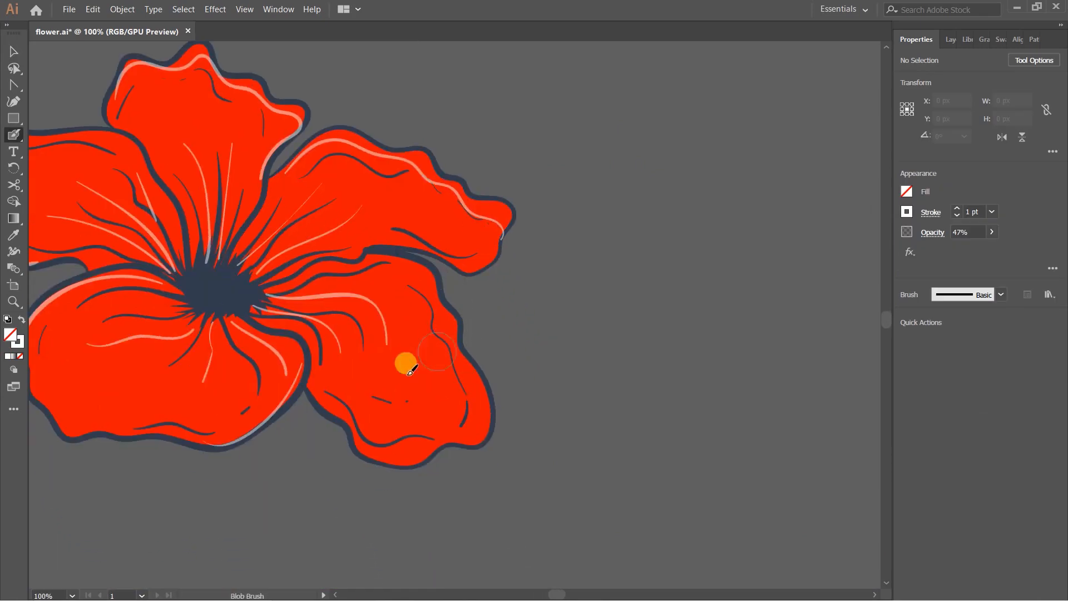
mouse_move(443, 325)
mouse_down()
mouse_move(472, 365)
mouse_move(475, 430)
mouse_move(393, 450)
mouse_up()
Select all the hibiscus artwork and group it.
scroll(537, 379, down, 5)
scroll(541, 374, up, 2)
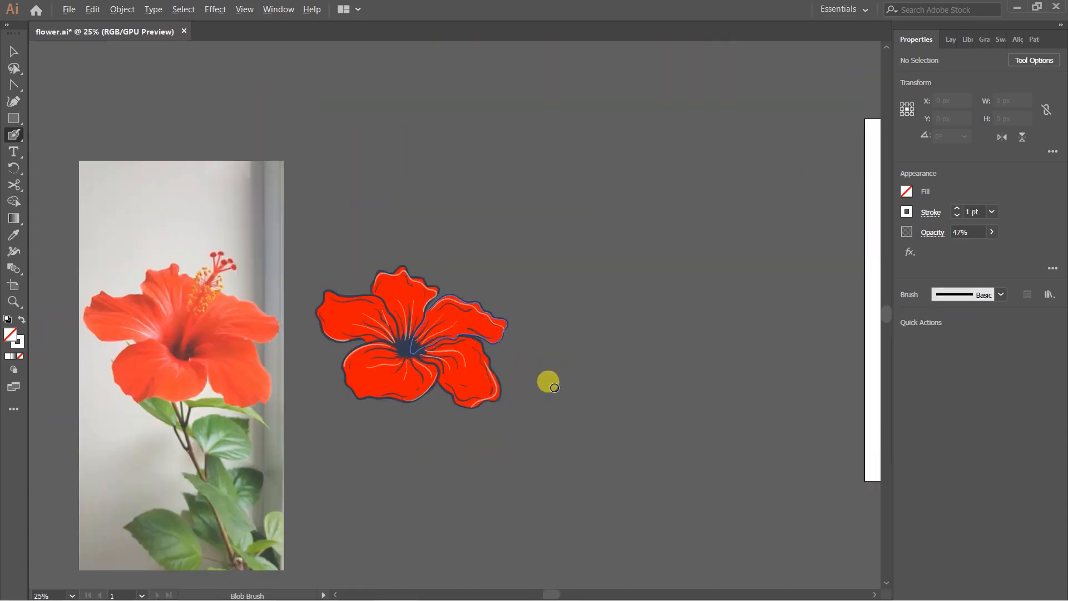
key(v)
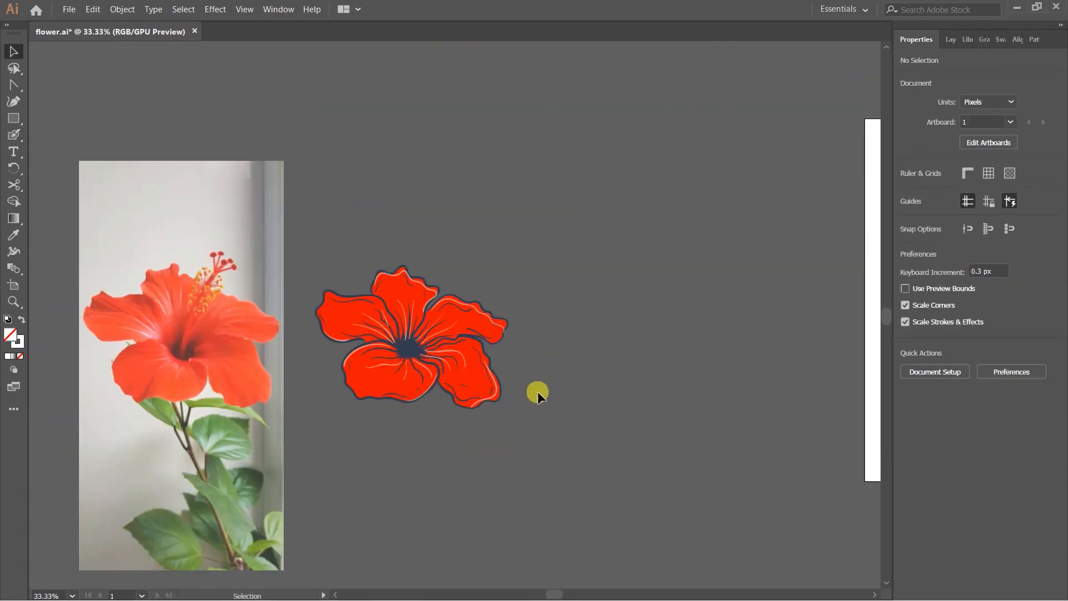
drag(328, 246, 538, 442)
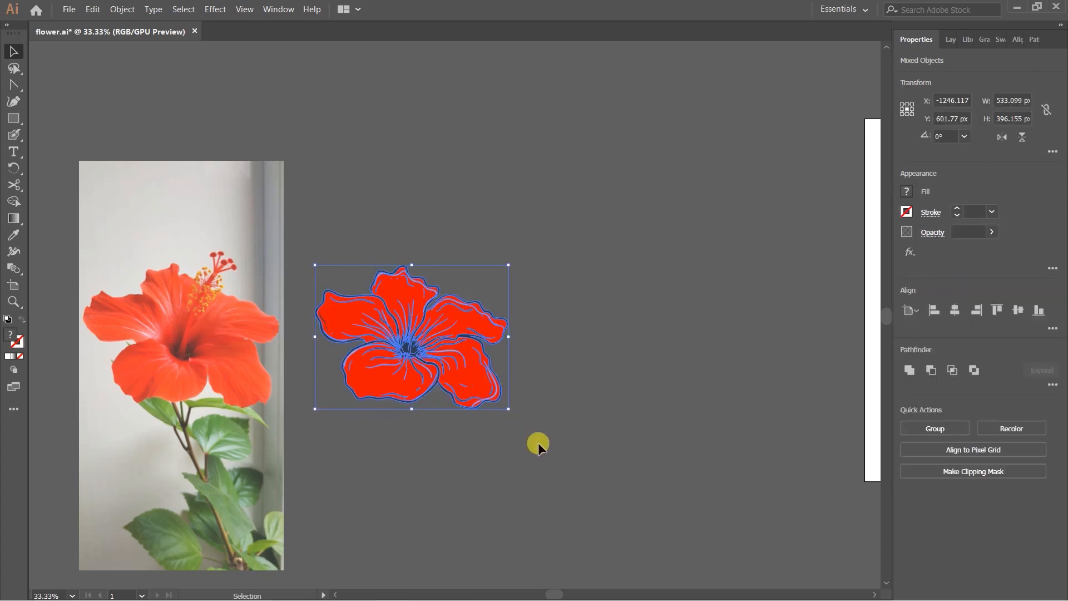
key(a)
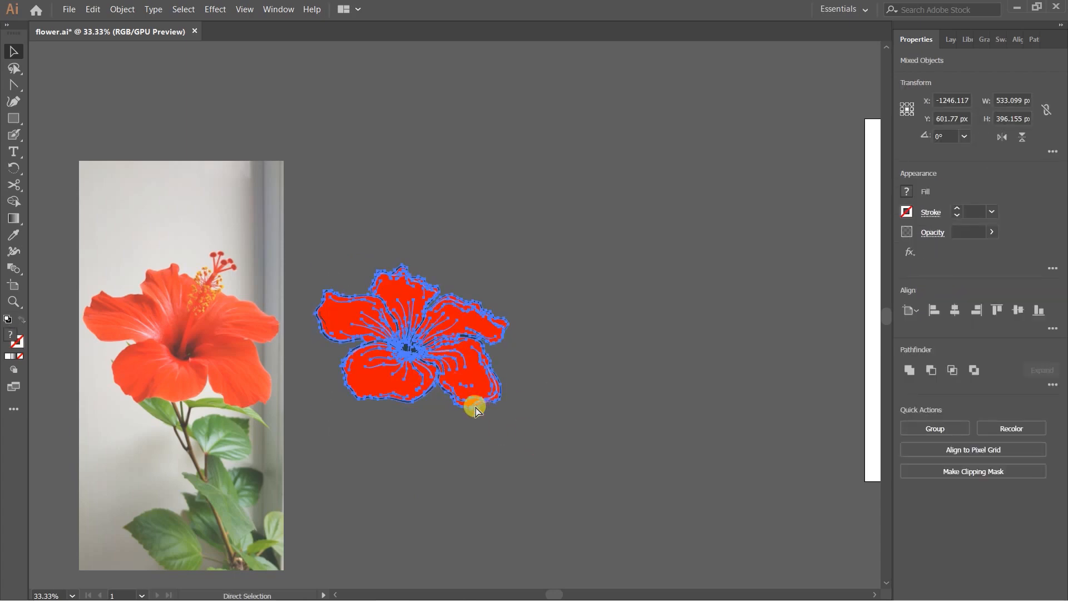
key(ctrl+g)
click(529, 429)
Compare the hibiscus with the photo's stamen and set the Blob Brush size to Fixed.
scroll(421, 363, up, 2)
drag(354, 379, 493, 372)
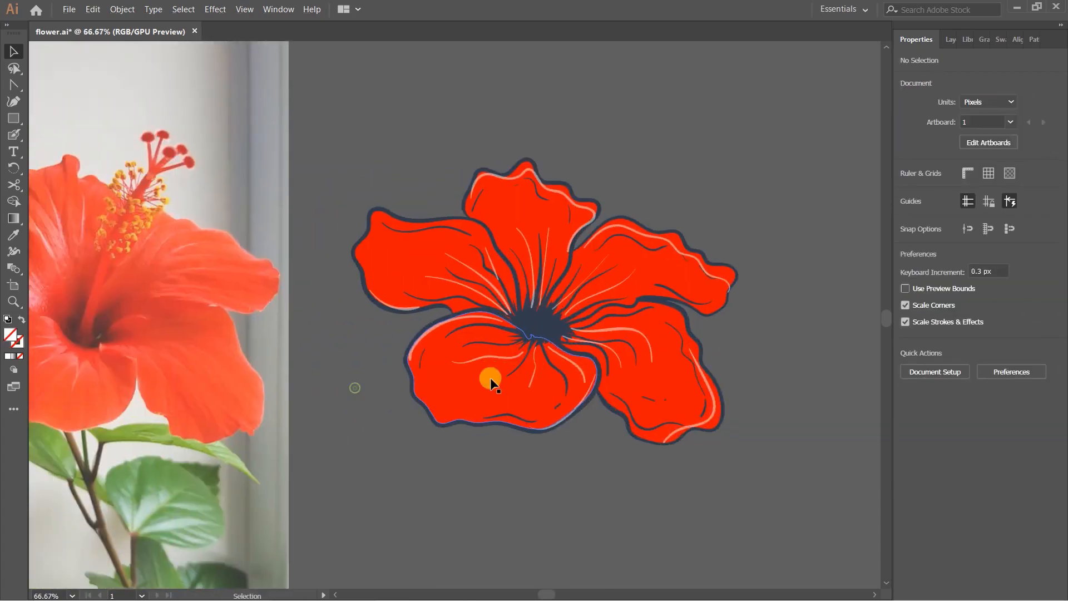
scroll(493, 373, down, 1)
scroll(192, 329, up, 1)
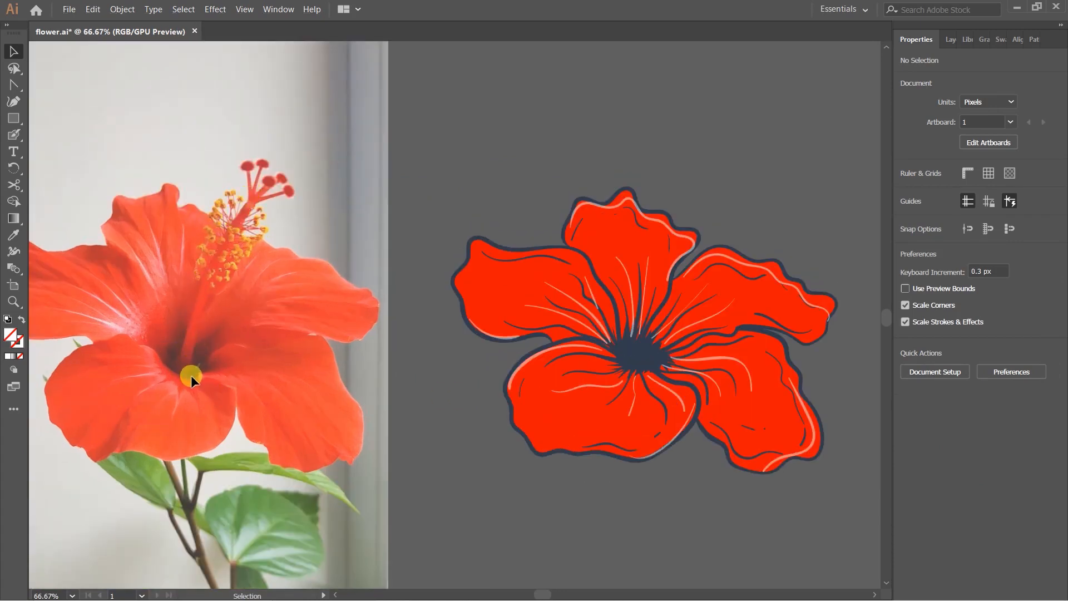
drag(531, 502, 510, 508)
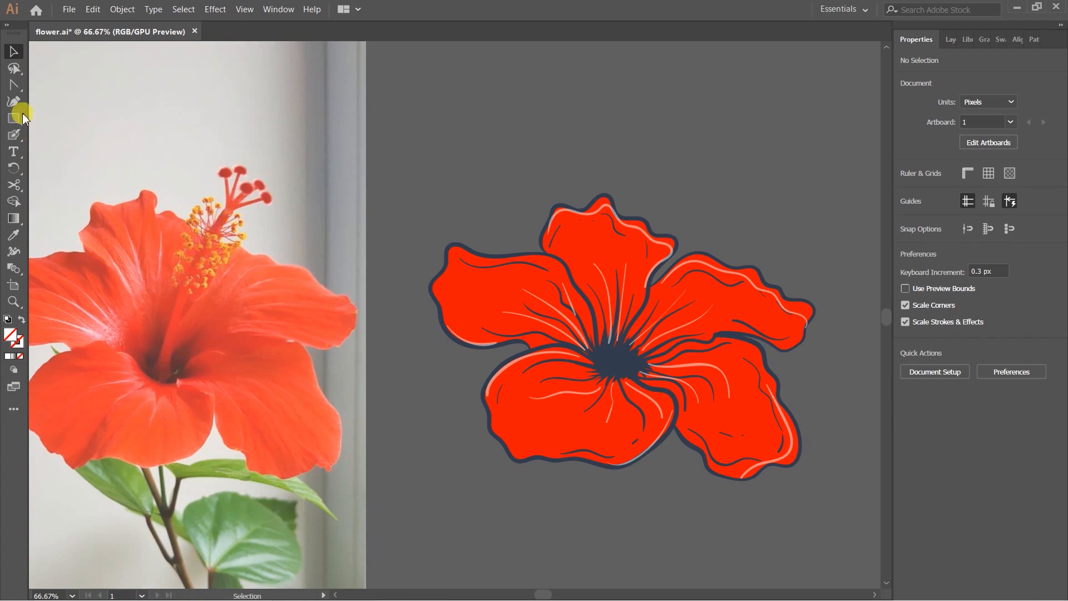
click(15, 135)
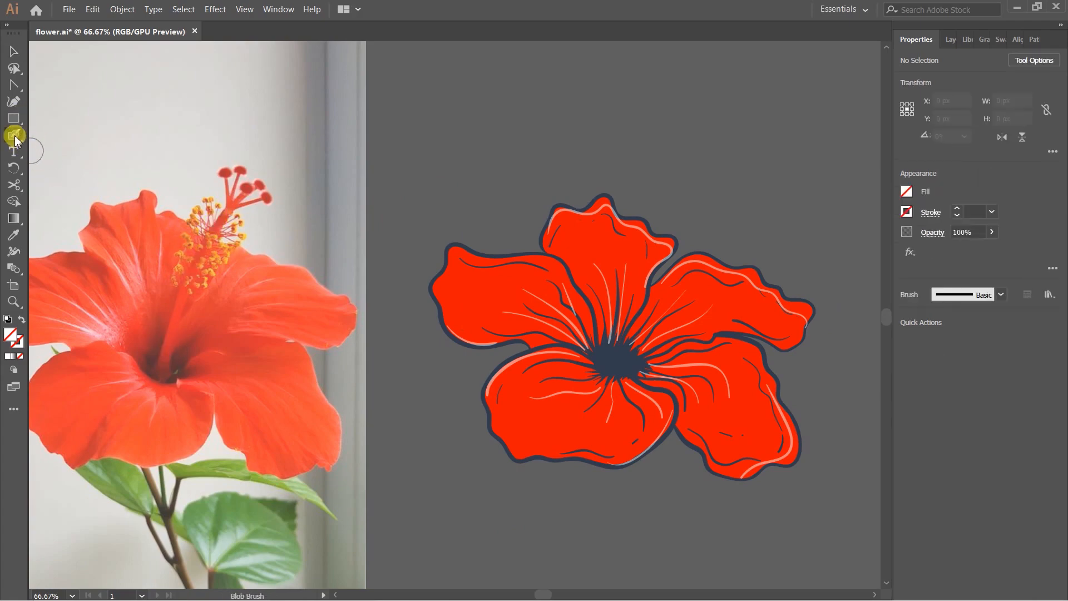
double_click(15, 136)
click(748, 370)
click(743, 382)
click(788, 442)
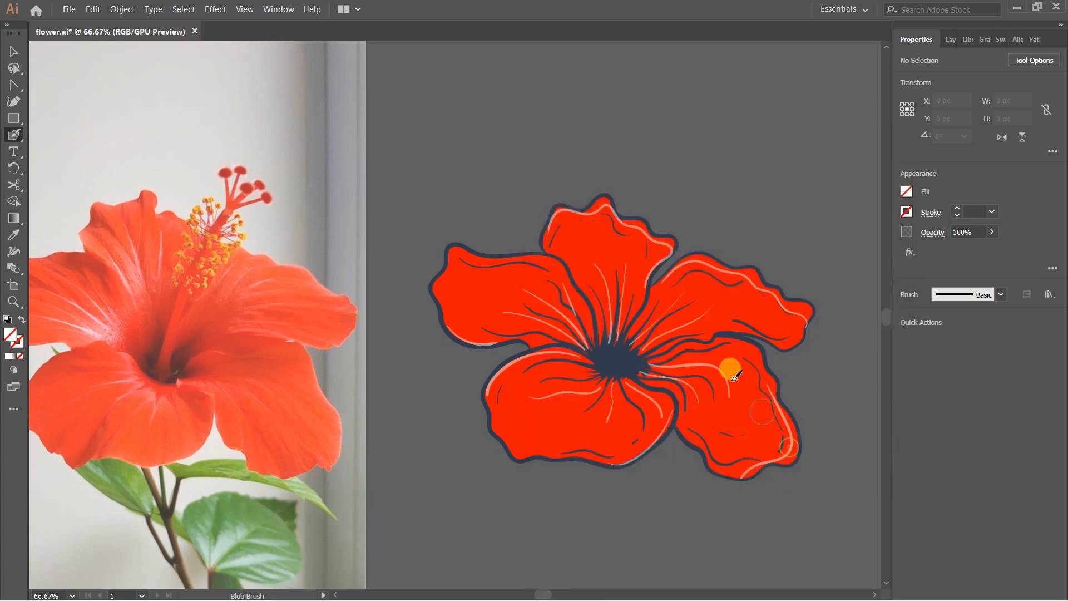
drag(687, 131, 601, 321)
key(ctrl+z)
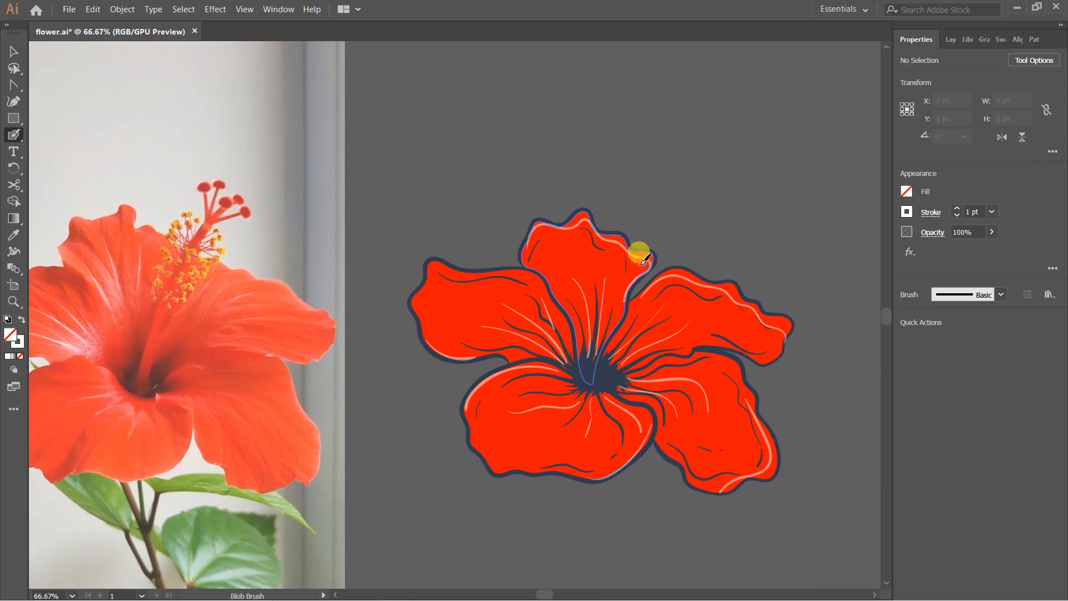
drag(670, 177, 596, 348)
key(ctrl+z)
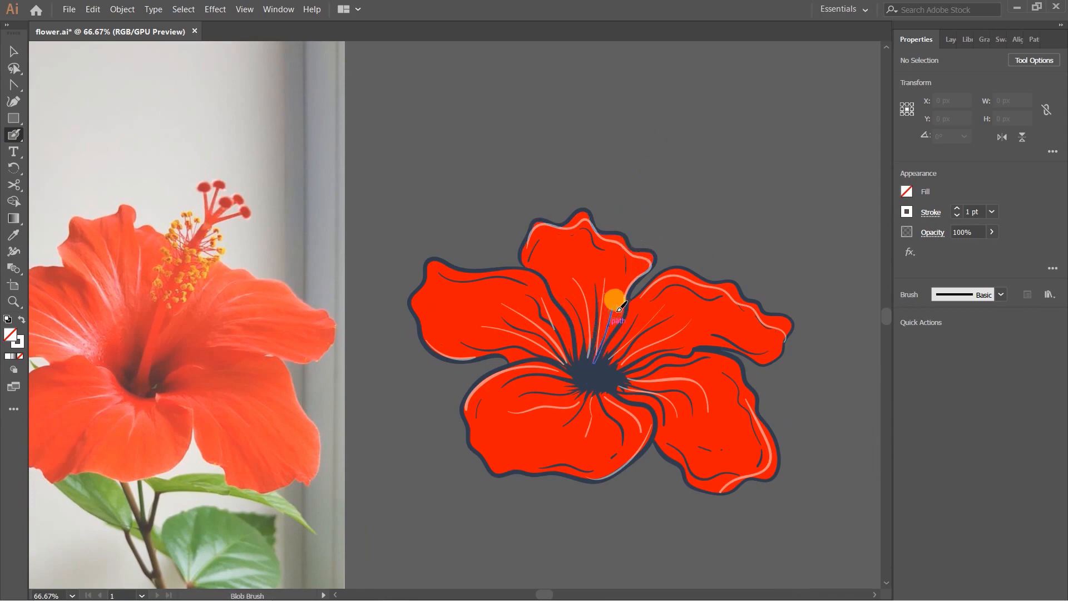
Paint the stamen as one thick, dark blue curved stroke from the flower's centre up past the upper petal.
key(i)
click(602, 374)
key(shift+b)
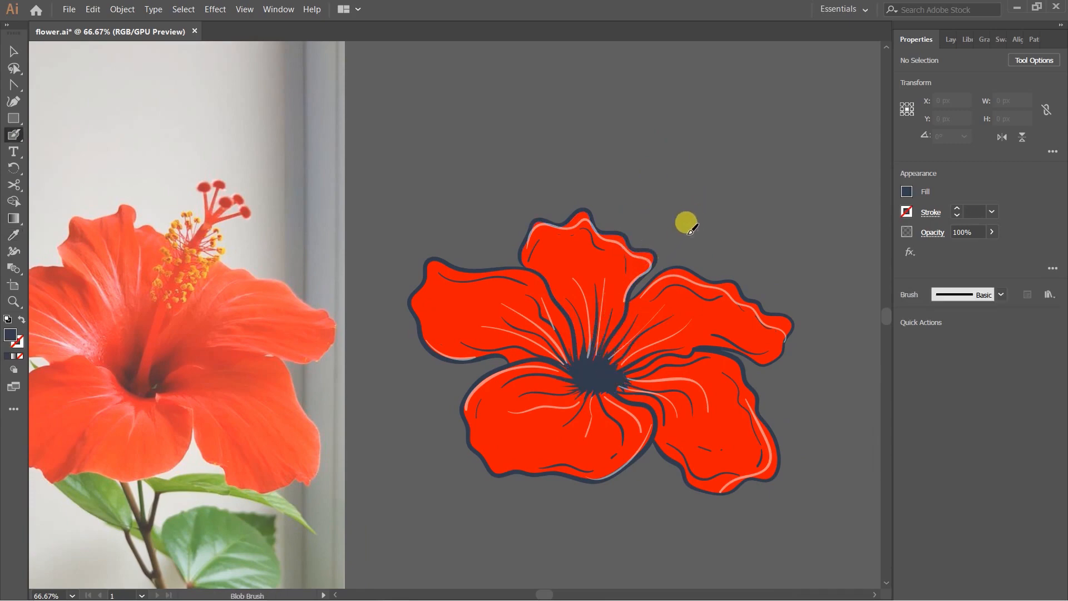
mouse_move(655, 205)
mouse_down()
mouse_move(587, 334)
mouse_move(591, 351)
mouse_up()
key(ctrl+z)
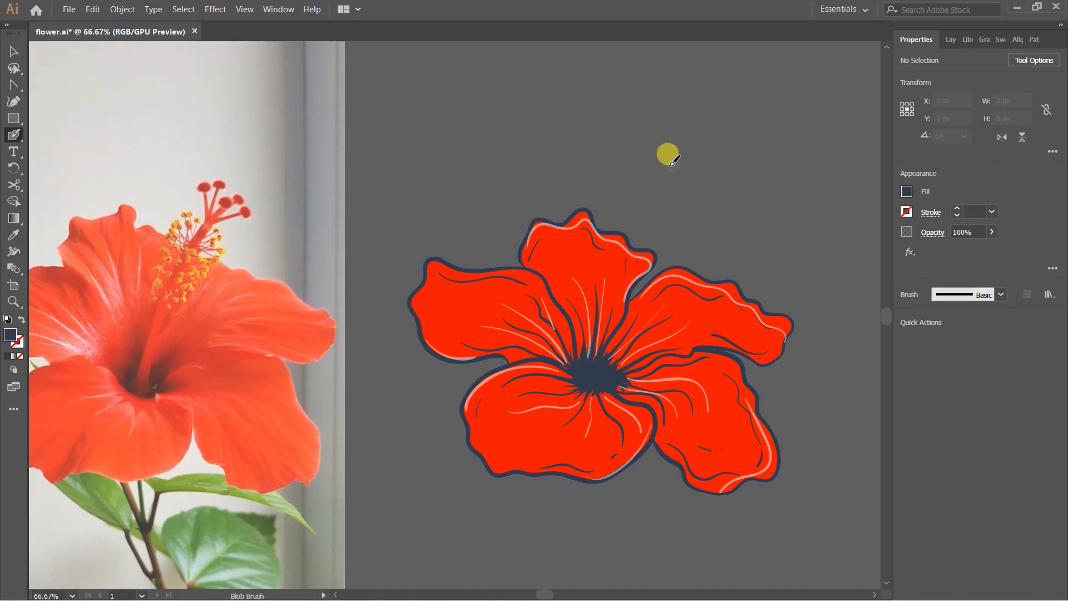
mouse_move(669, 179)
mouse_down()
mouse_move(652, 202)
mouse_move(628, 328)
mouse_move(593, 371)
mouse_up()
key(ctrl+z)
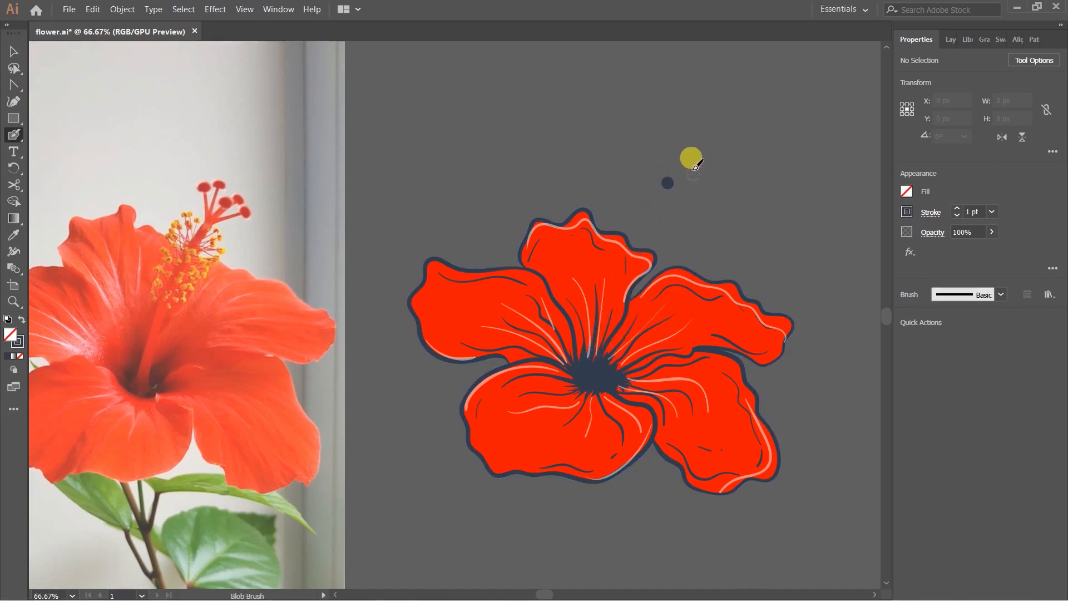
mouse_move(668, 157)
mouse_down()
mouse_move(640, 274)
mouse_move(593, 358)
mouse_move(606, 384)
mouse_move(597, 375)
mouse_move(612, 302)
mouse_move(665, 174)
mouse_up()
key(ctrl+z)
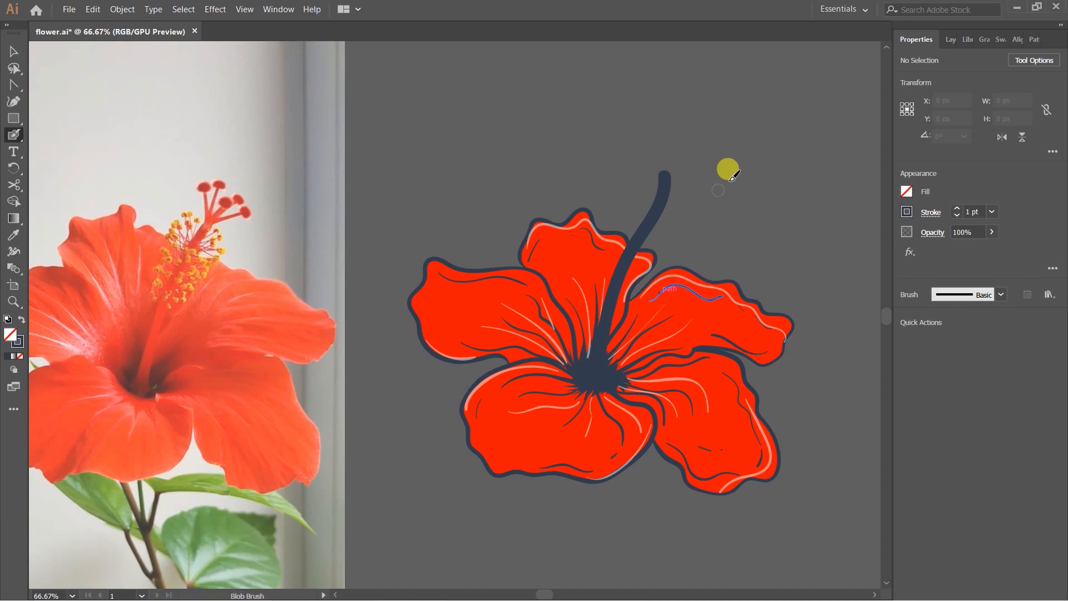
Swap the stamen's fill and stroke so it becomes a dark blue outline with a 6 pt stroke.
scroll(672, 216, up, 2)
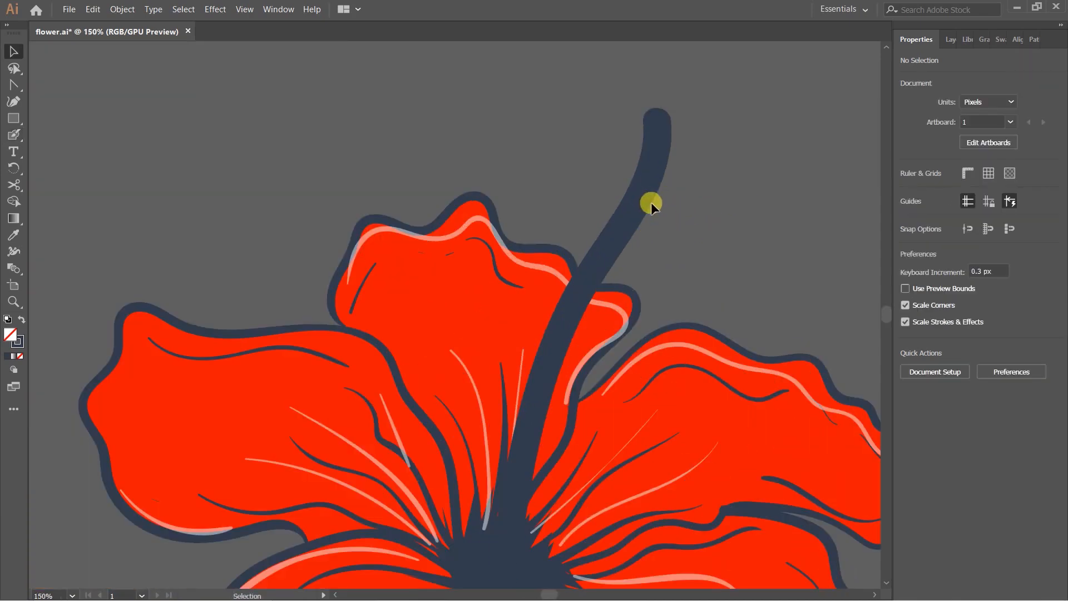
click(651, 202)
scroll(672, 208, down, 1)
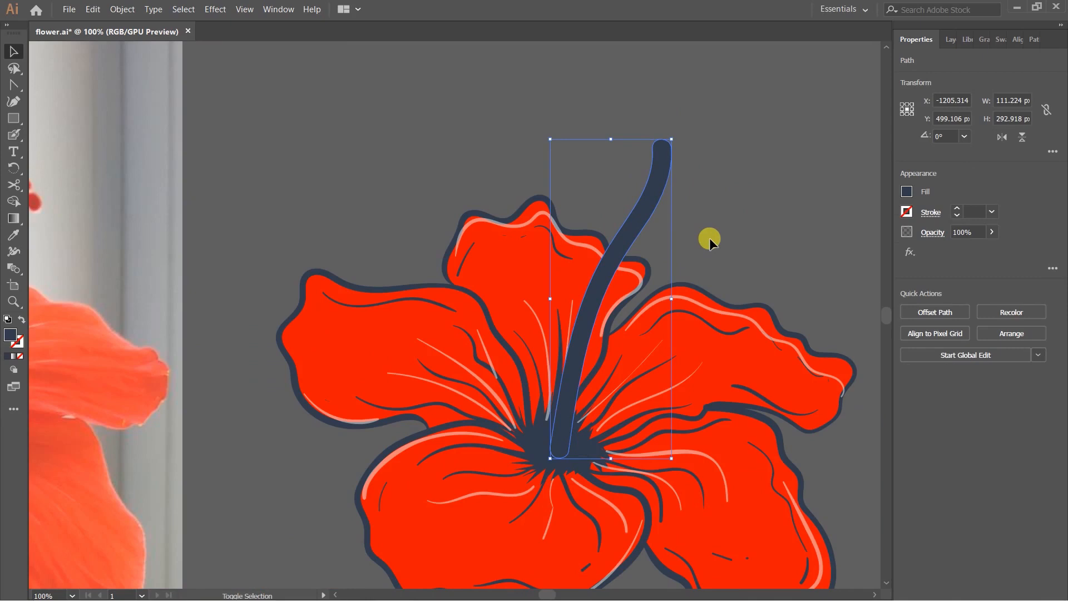
key(shift+x)
click(618, 121)
click(655, 141)
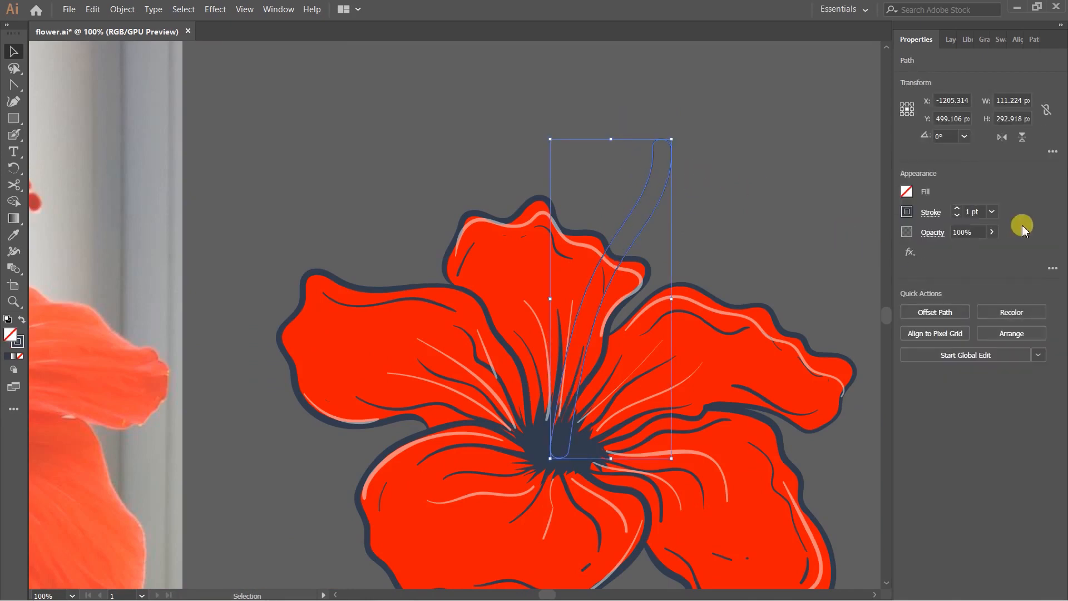
click(992, 212)
click(1010, 351)
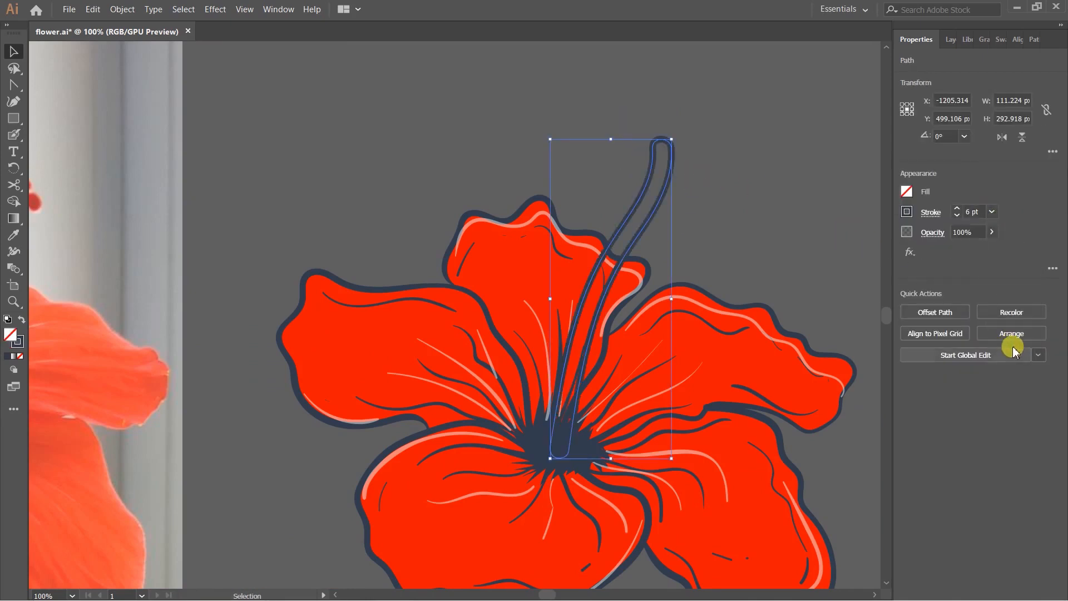
click(844, 232)
Set the stamen outline's stroke weight to 5 pt.
click(659, 145)
click(992, 212)
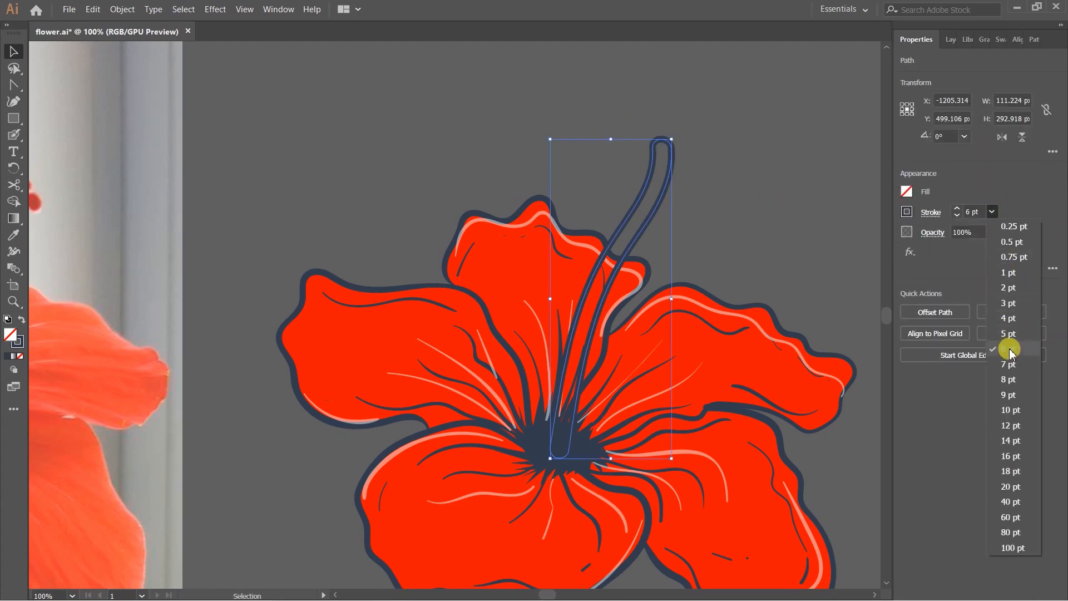
click(1010, 333)
click(798, 210)
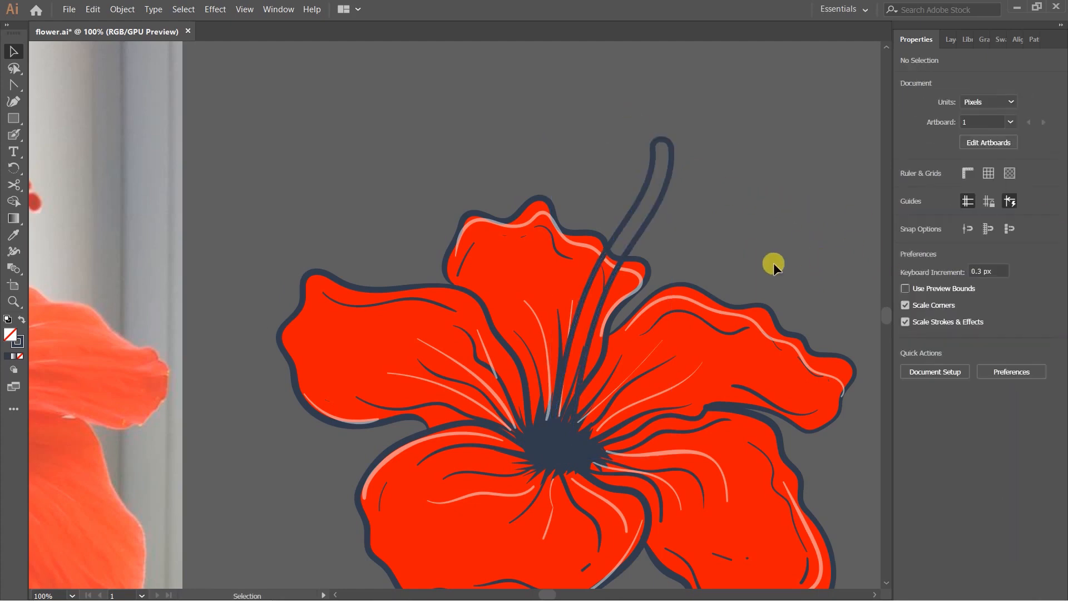
Expand the stamen's outline stroke into a filled shape.
click(661, 146)
click(119, 10)
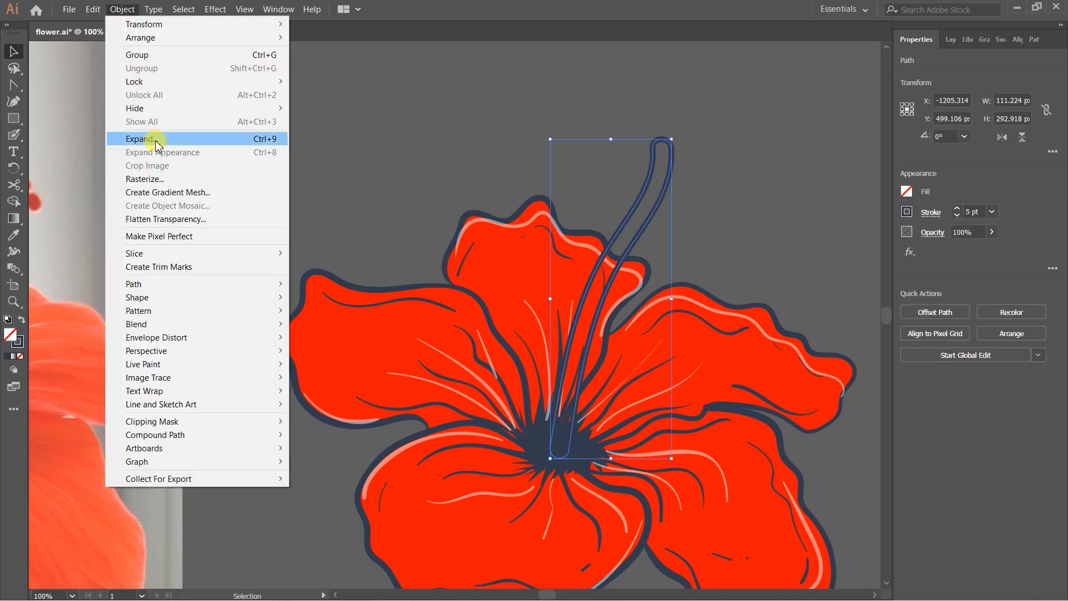
click(157, 144)
click(734, 275)
Fill the enclosed inside of the stamen outline with dark blue using the Shape Builder.
click(642, 121)
drag(642, 122, 700, 172)
key(shift+m)
click(657, 180)
click(14, 51)
click(478, 74)
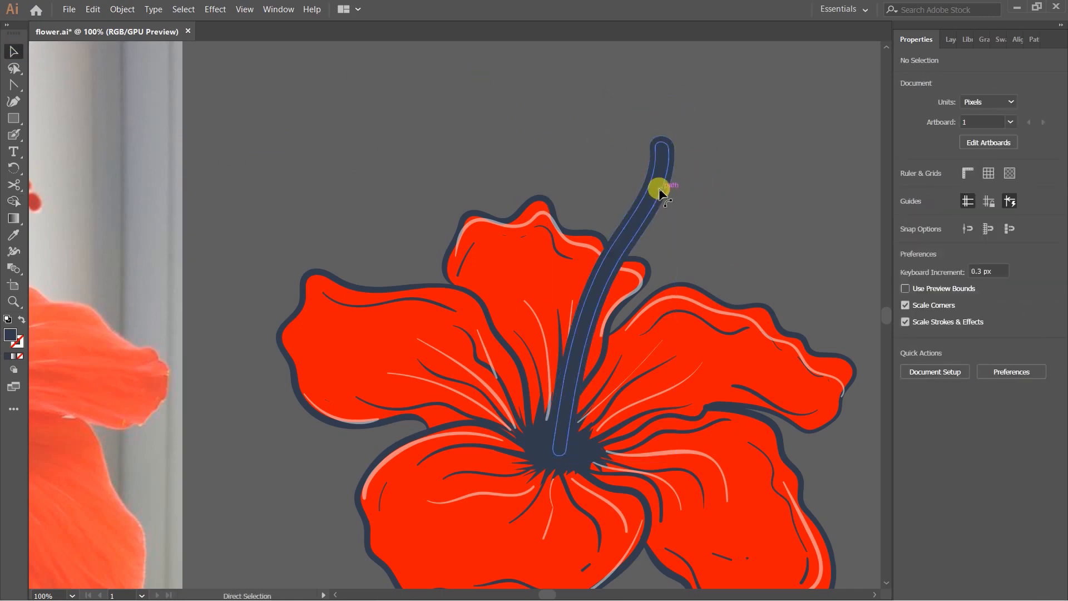
Recolor the stamen's inner shape with the red sampled from the petals.
ctrl+click(659, 188)
key(i)
click(668, 332)
key(v)
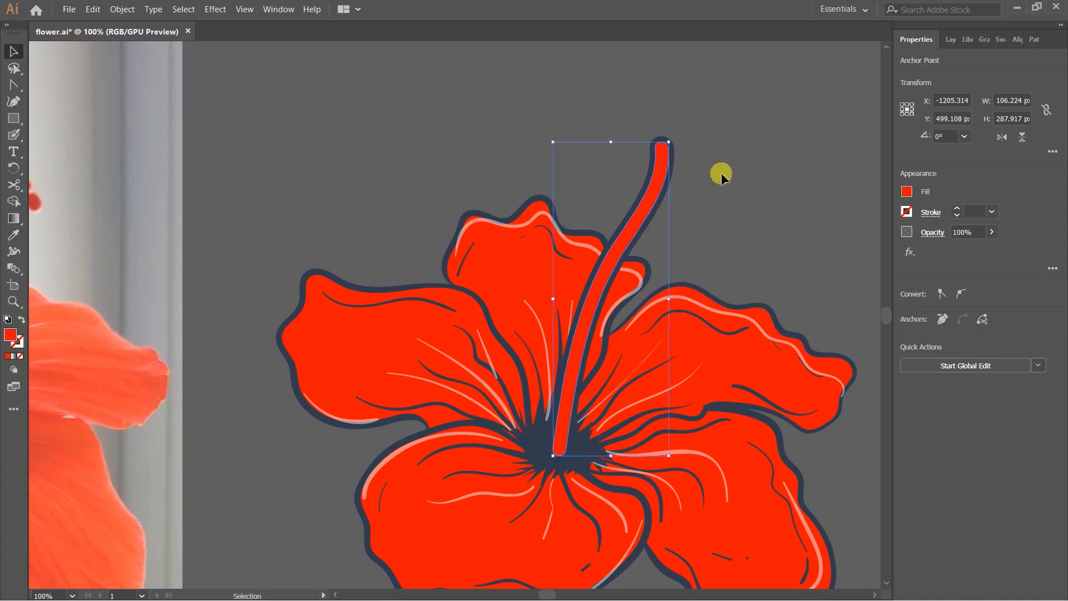
click(768, 111)
Examine the stamen tip in the photo, with its filaments and round heads, and compare it with the drawing.
scroll(726, 101, down, 3)
scroll(728, 122, up, 1)
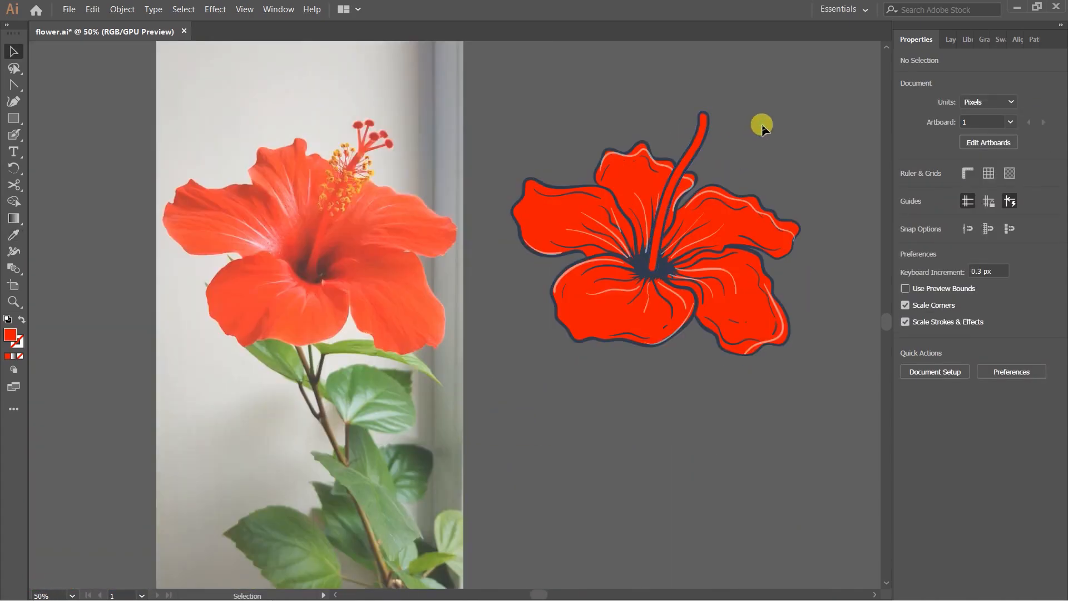
scroll(728, 126, up, 1)
drag(711, 115, 772, 145)
drag(431, 207, 490, 240)
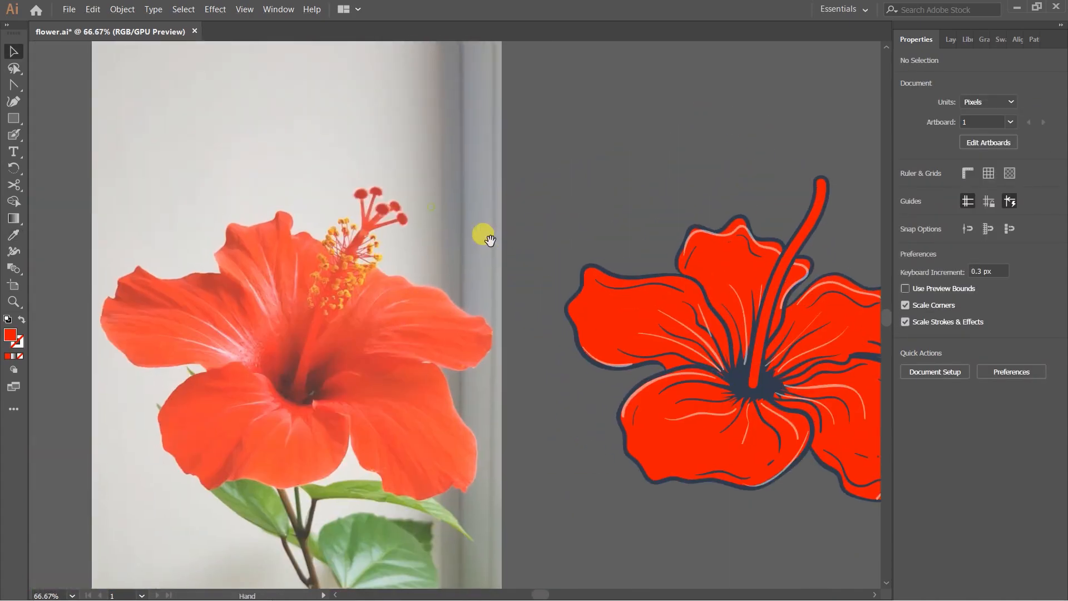
scroll(371, 229, up, 2)
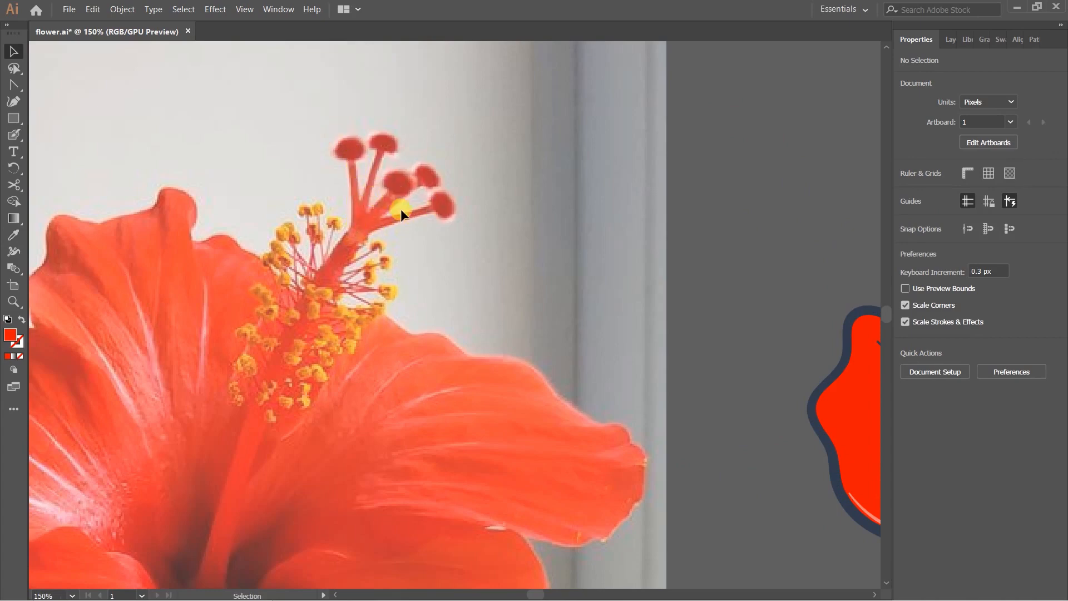
scroll(359, 242, down, 2)
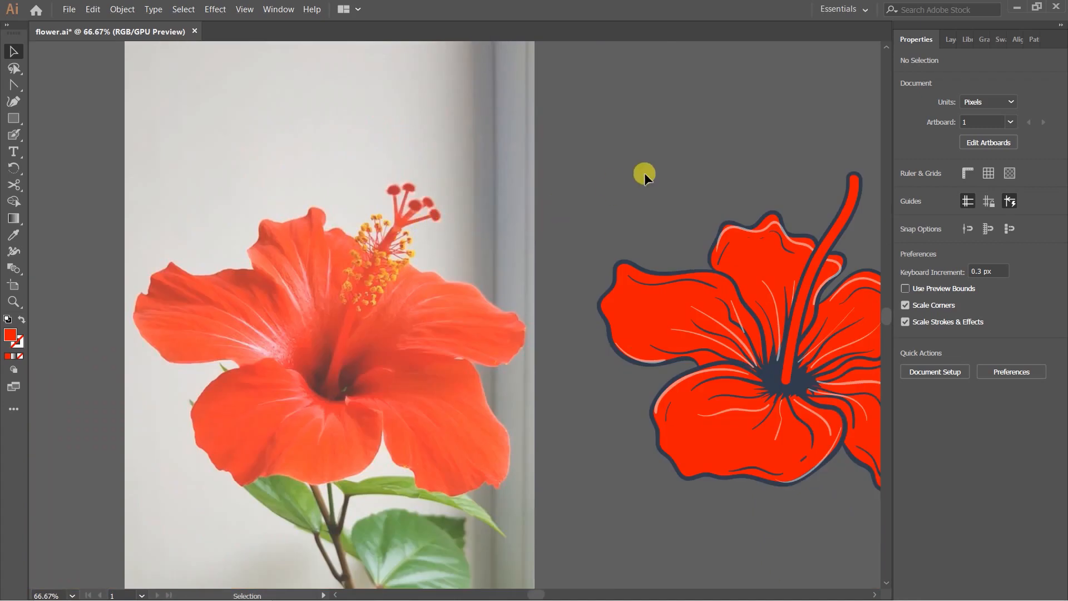
drag(612, 186, 491, 181)
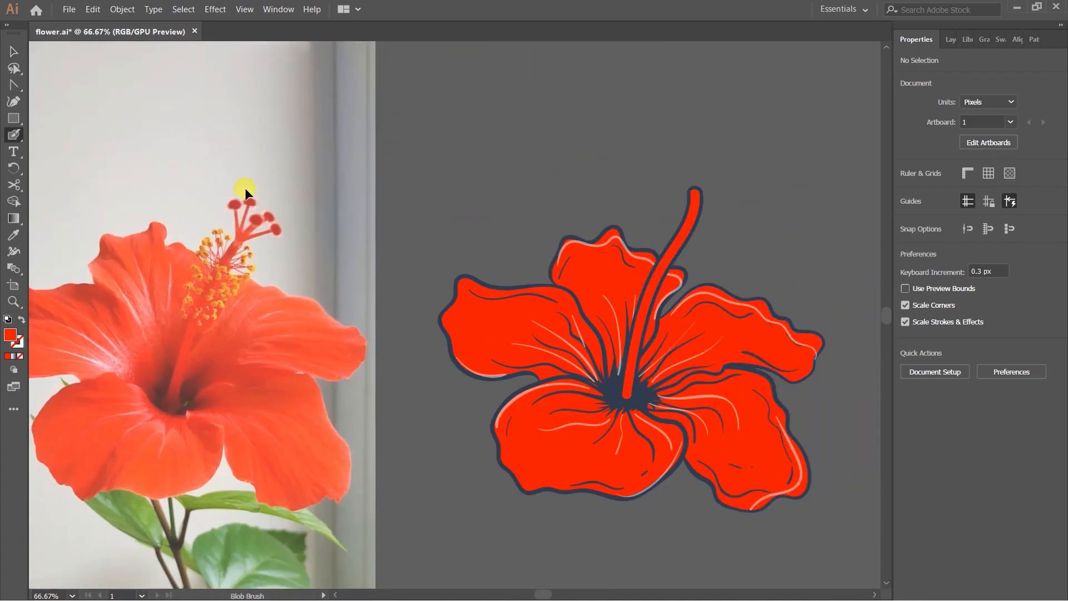
Set the Blob Brush size to vary with pen pressure.
click(14, 136)
double_click(21, 136)
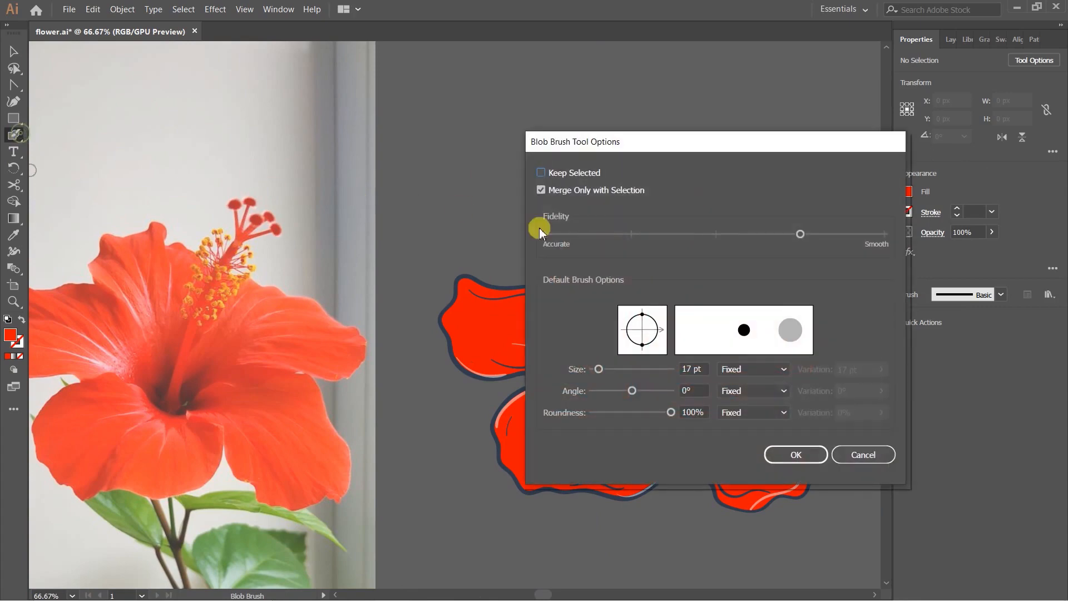
click(764, 378)
click(745, 415)
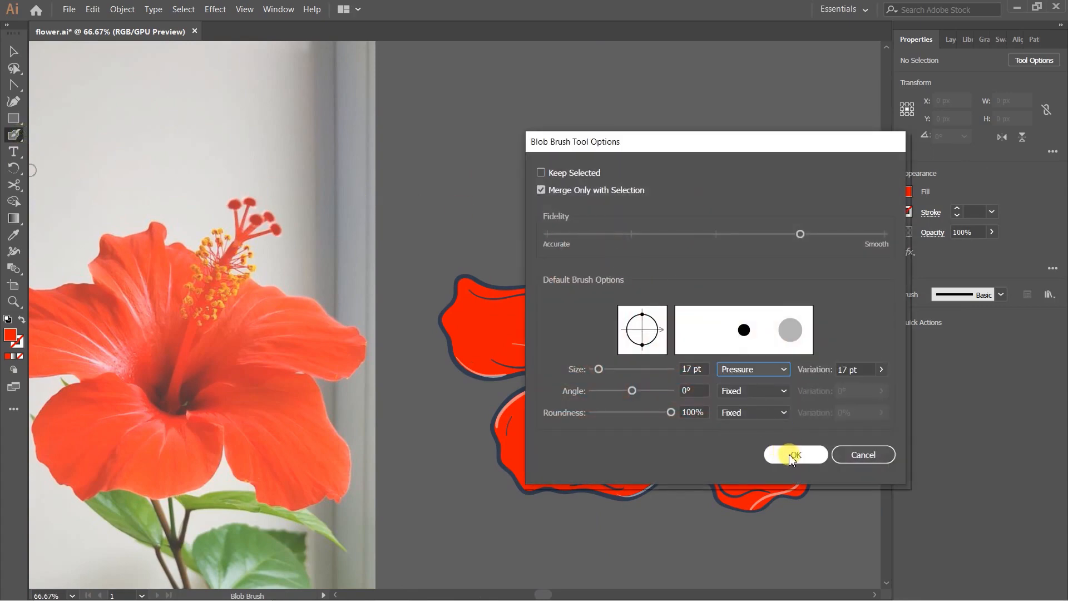
click(794, 455)
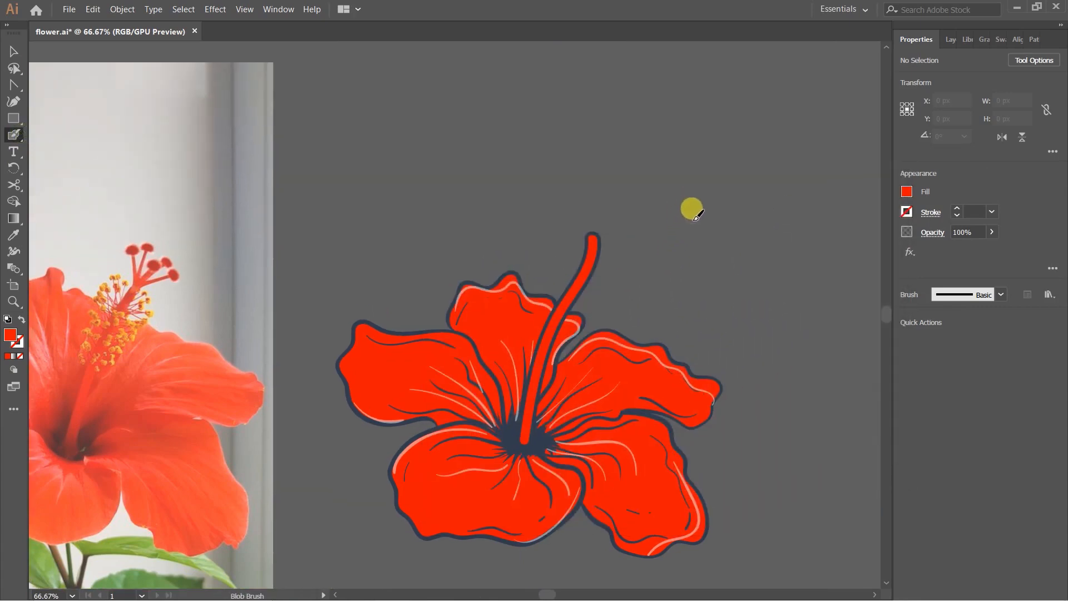
Sample the outline's dark blue and paint two tapered filaments branching from the left side of the stamen's upper part.
key(ctrl+plus)
key(ctrl+plus)
key(ctrl+plus)
drag(690, 212, 532, 342)
mouse_move(641, 211)
mouse_down()
mouse_move(549, 267)
mouse_move(541, 322)
mouse_move(570, 391)
mouse_up()
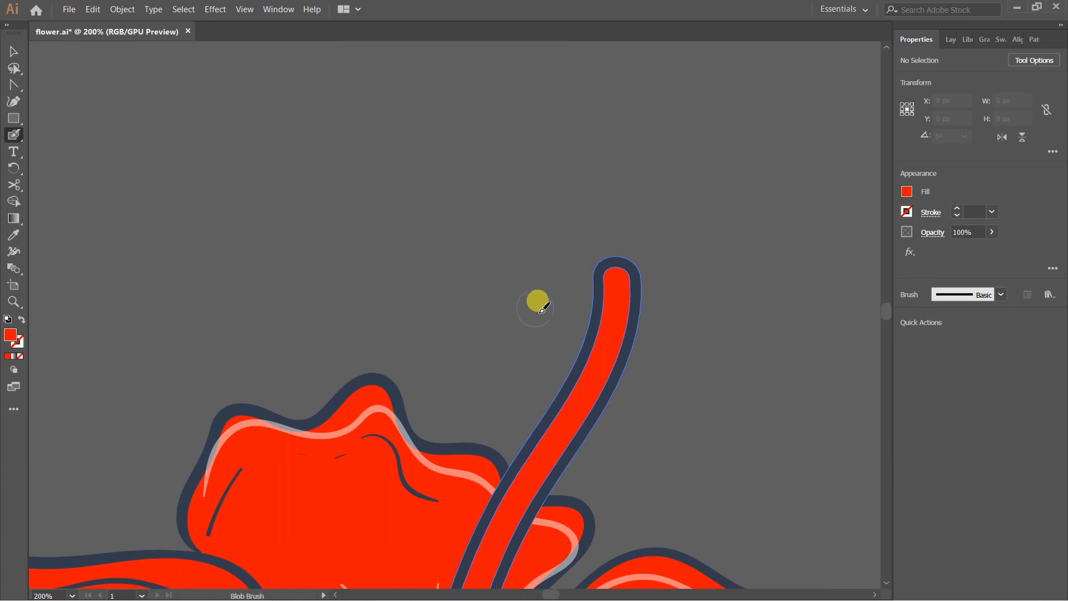
key(i)
click(596, 325)
key(shift+b)
drag(514, 268, 572, 382)
key(ctrl+z)
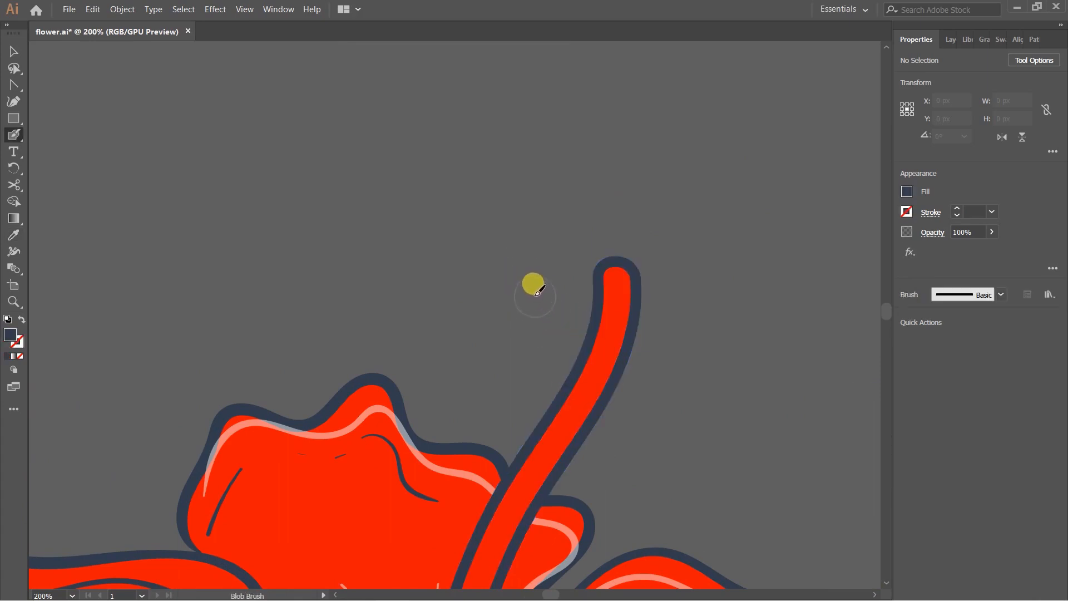
drag(523, 288, 559, 383)
key(ctrl+z)
drag(513, 293, 558, 405)
drag(562, 251, 578, 357)
key(ctrl+z)
drag(552, 255, 578, 358)
Paint three dark blue tapered filaments branching from the right side of the stamen's upper part.
drag(732, 310, 635, 334)
mouse_move(719, 368)
mouse_down()
mouse_move(610, 386)
mouse_move(598, 409)
mouse_up()
drag(717, 245, 629, 306)
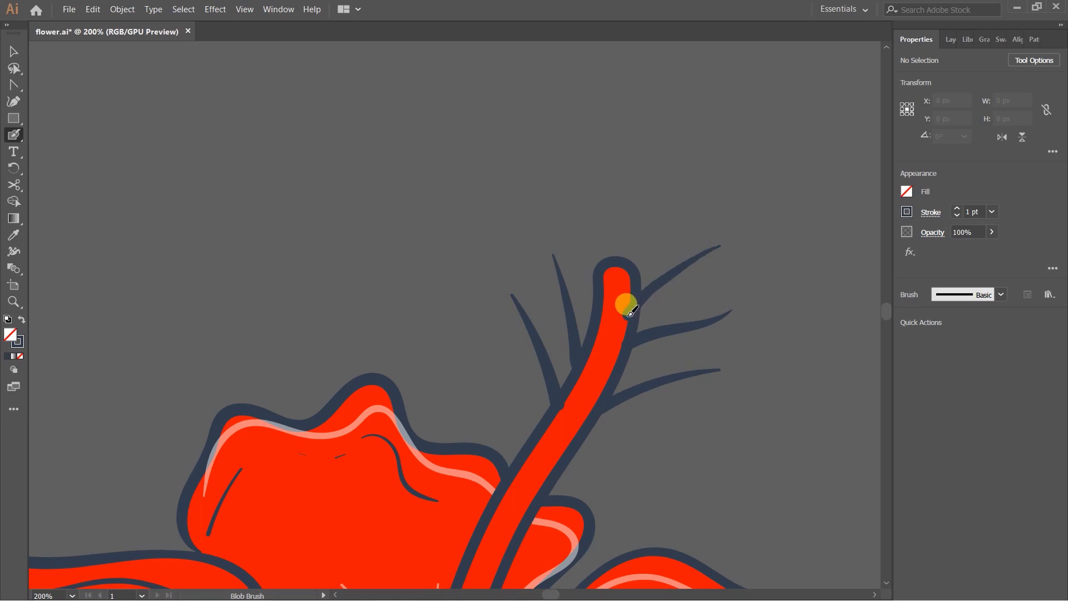
key(ctrl+z)
drag(732, 254, 635, 301)
key(ctrl+z)
drag(697, 245, 651, 298)
Paint round, dark blue heads on the tips of all five stamen filaments.
scroll(644, 315, down, 4)
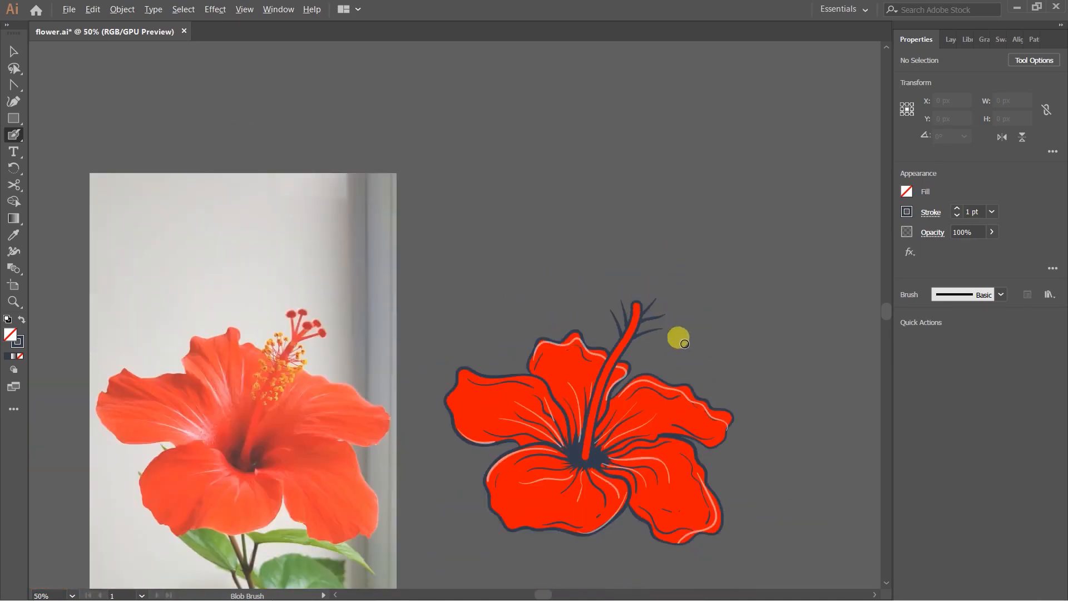
scroll(689, 334, up, 4)
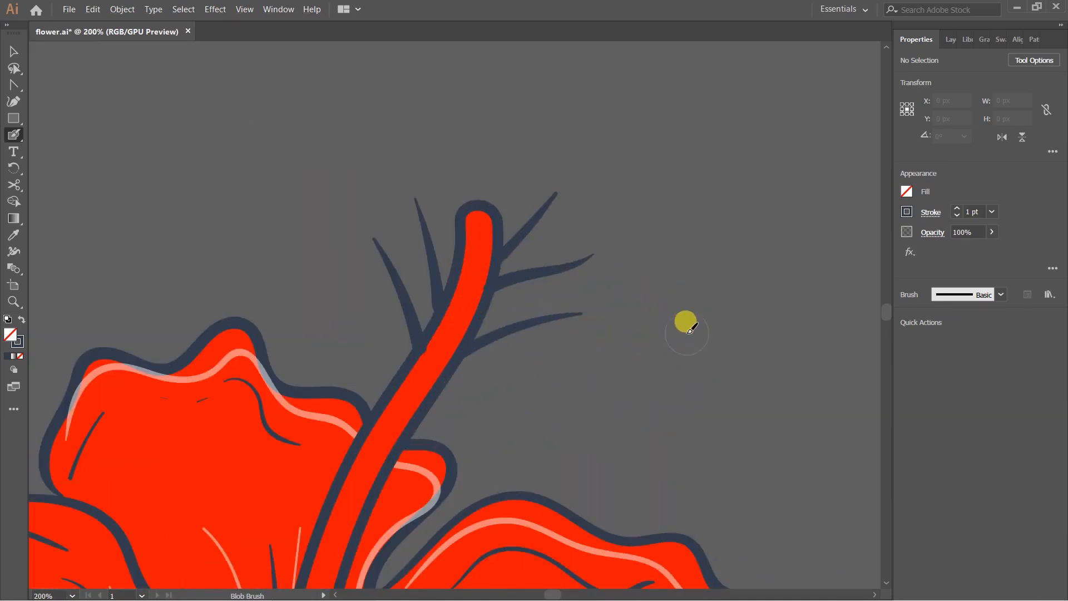
key(ctrl+plus)
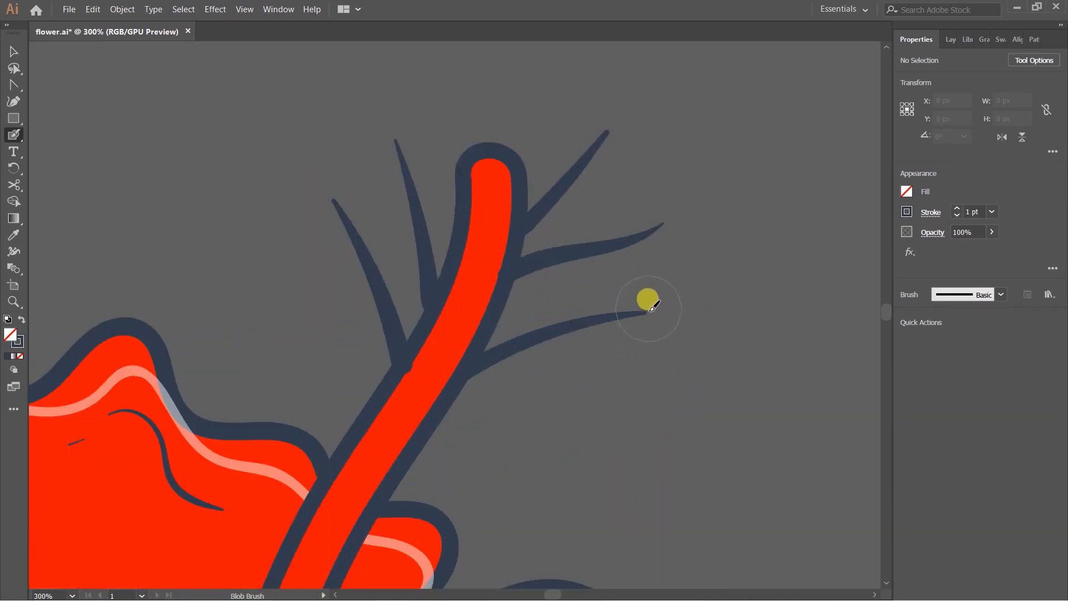
mouse_move(637, 310)
mouse_down()
mouse_move(671, 298)
mouse_move(679, 326)
mouse_move(670, 341)
mouse_move(647, 340)
mouse_move(635, 325)
mouse_move(643, 305)
mouse_move(656, 327)
mouse_move(669, 327)
mouse_move(667, 293)
mouse_move(673, 333)
mouse_move(655, 296)
mouse_move(642, 326)
mouse_move(671, 322)
mouse_move(639, 289)
mouse_move(627, 320)
mouse_move(641, 335)
mouse_move(677, 327)
mouse_move(673, 305)
mouse_move(655, 316)
mouse_up()
mouse_move(656, 228)
mouse_down()
mouse_move(681, 205)
mouse_move(677, 228)
mouse_move(652, 219)
mouse_move(658, 199)
mouse_move(668, 193)
mouse_move(666, 237)
mouse_move(694, 234)
mouse_move(675, 217)
mouse_move(671, 239)
mouse_move(649, 233)
mouse_move(674, 239)
mouse_move(676, 217)
mouse_up()
scroll(592, 102, up, 2)
mouse_move(605, 195)
mouse_down()
mouse_move(617, 171)
mouse_move(616, 205)
mouse_move(638, 189)
mouse_move(636, 208)
mouse_move(630, 159)
mouse_move(590, 175)
mouse_move(609, 155)
mouse_move(631, 193)
mouse_up()
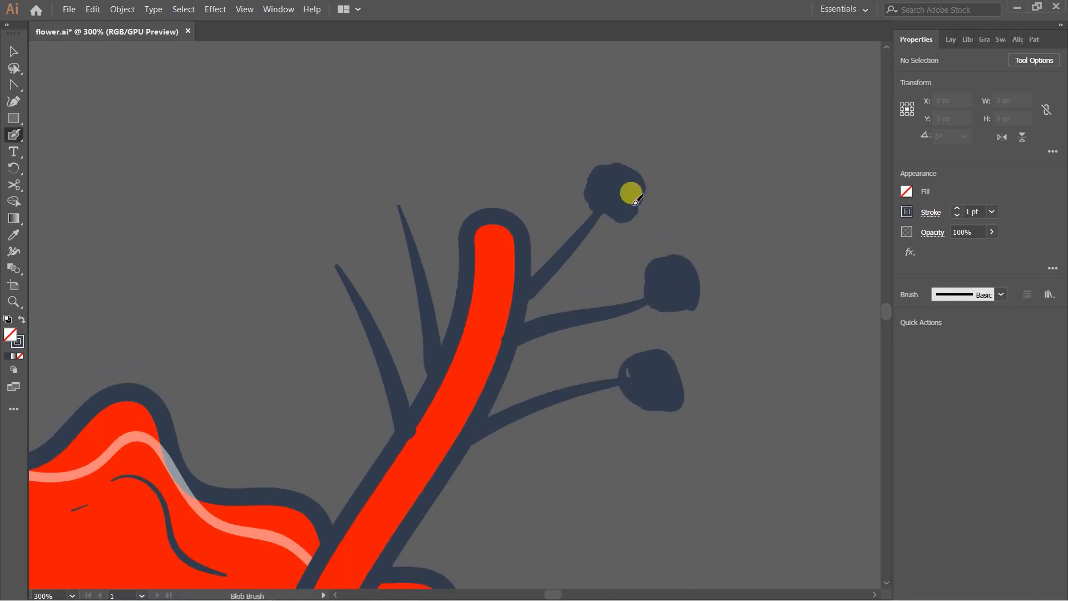
mouse_move(389, 198)
mouse_down()
mouse_move(391, 189)
mouse_move(405, 200)
mouse_move(388, 193)
mouse_up()
mouse_move(327, 245)
mouse_down()
mouse_move(316, 267)
mouse_move(334, 287)
mouse_move(325, 288)
mouse_move(340, 242)
mouse_move(370, 259)
mouse_move(327, 301)
mouse_move(329, 249)
mouse_move(358, 271)
mouse_move(357, 260)
mouse_move(330, 260)
mouse_up()
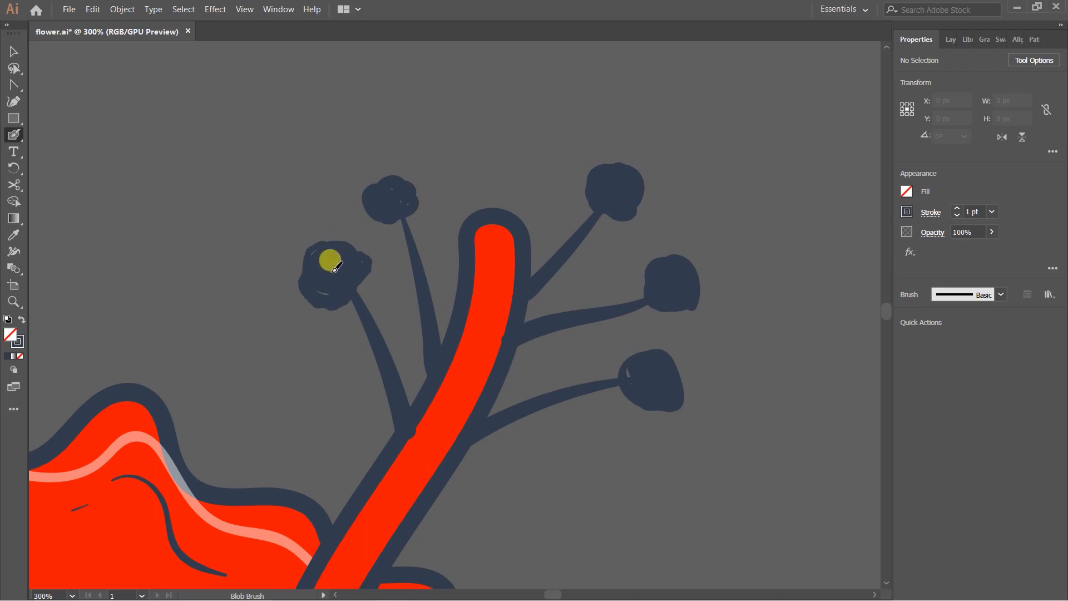
Examine the new filaments and heads up close and in relation to the whole flower.
scroll(369, 418, down, 8)
scroll(512, 286, up, 3)
drag(535, 348, 553, 280)
scroll(522, 260, up, 3)
scroll(536, 270, down, 3)
scroll(548, 273, up, 3)
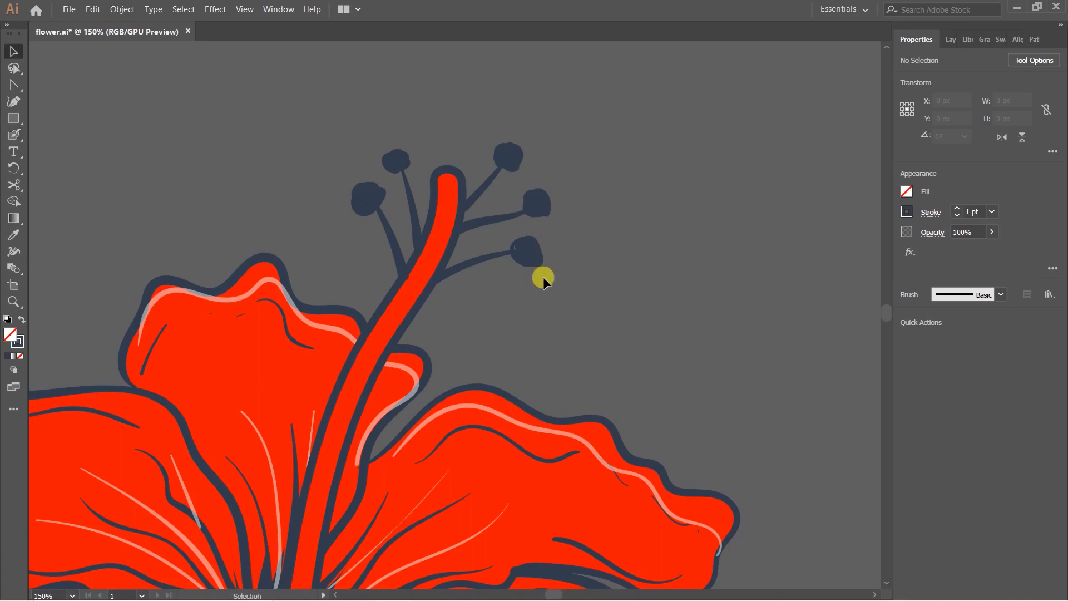
scroll(542, 239, down, 2)
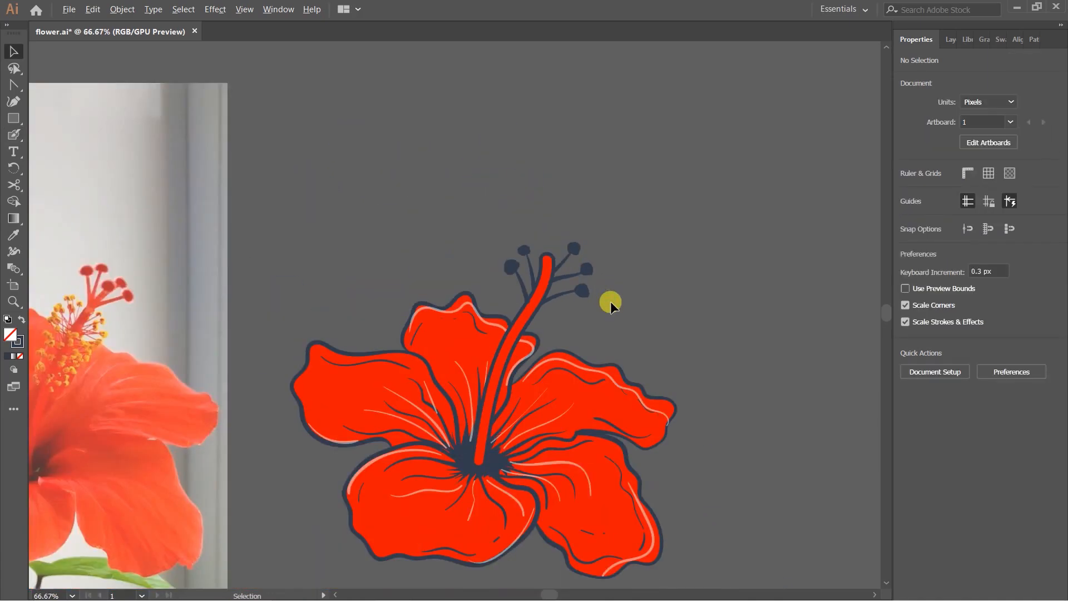
Select the five filaments together with their round heads and group them.
scroll(609, 301, up, 3)
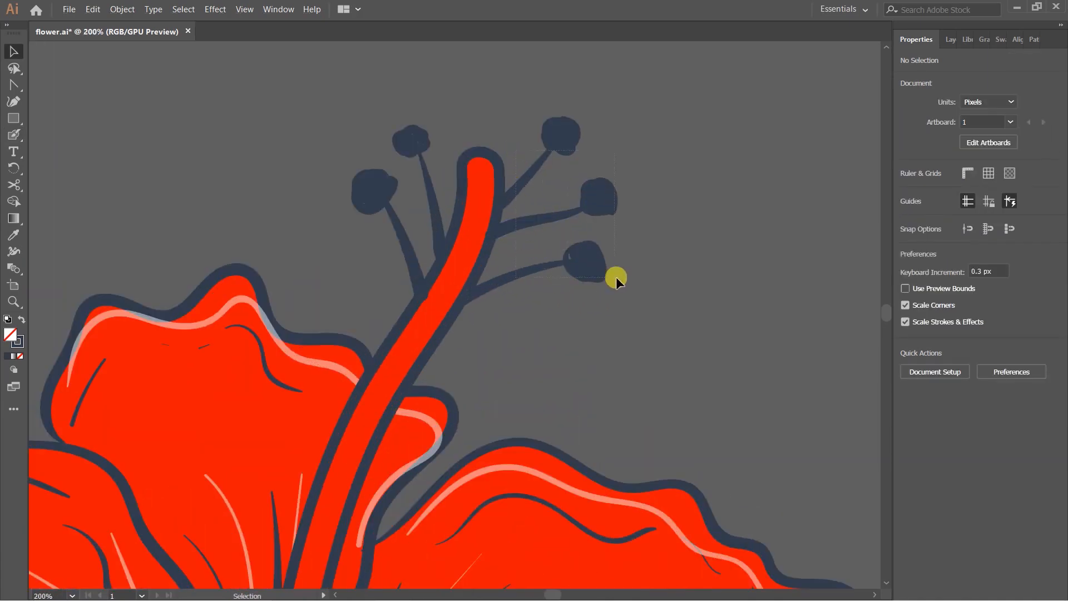
drag(615, 277, 617, 278)
drag(347, 102, 429, 201)
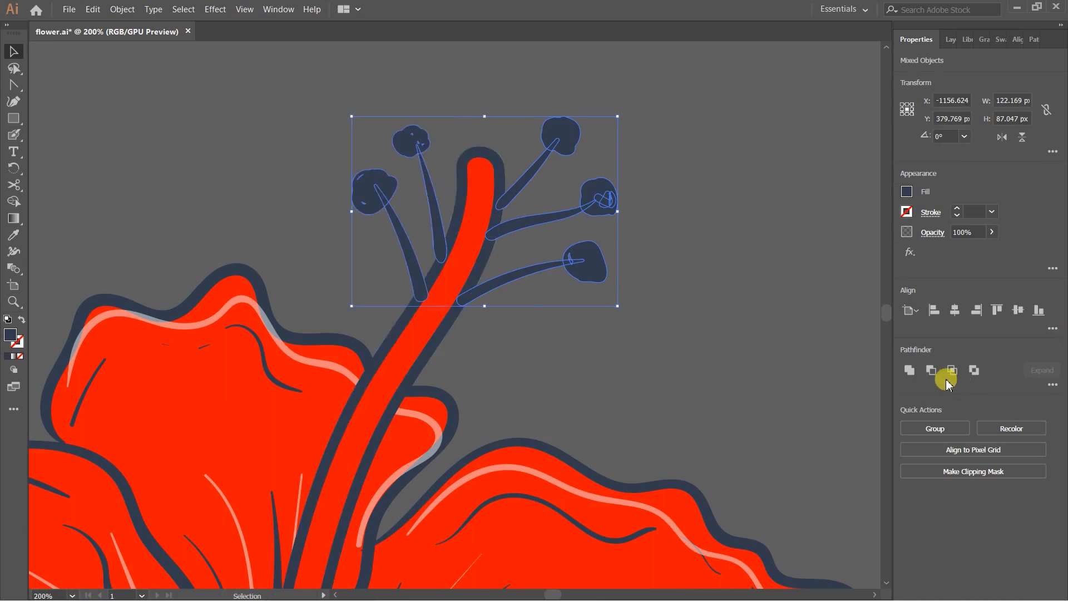
key(ctrl)
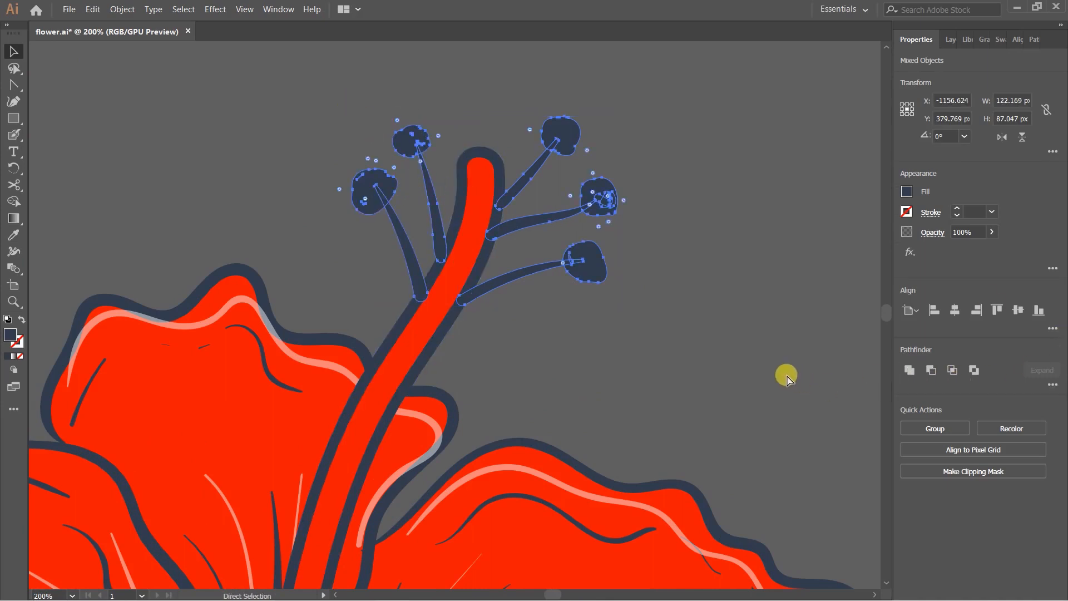
key(ctrl+g)
click(729, 284)
click(593, 265)
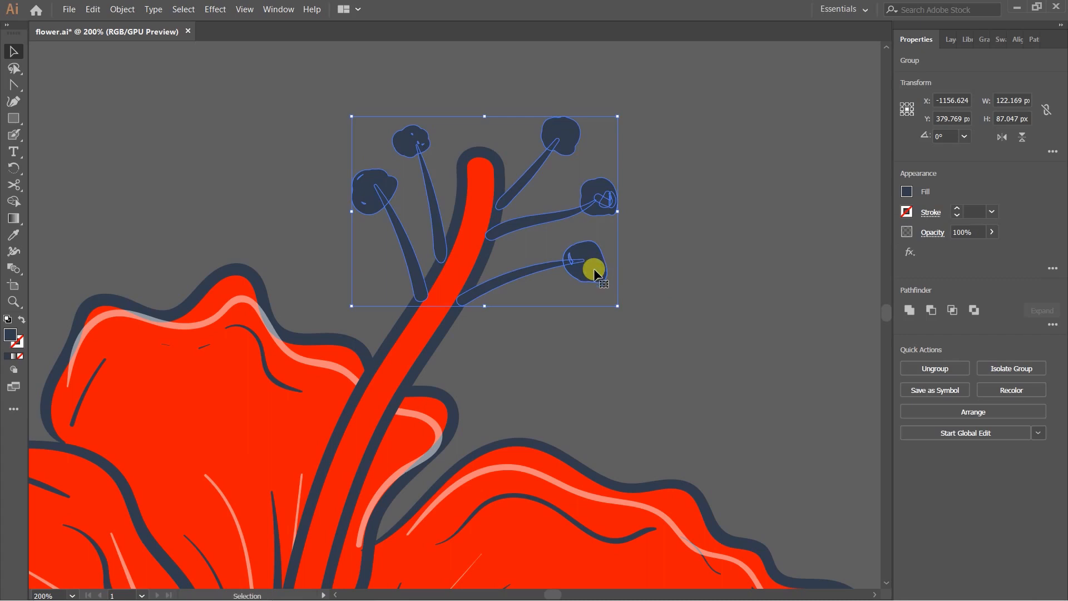
Sample the stamen's red with the Eyedropper as the fill for the grouped filaments and heads.
key(i)
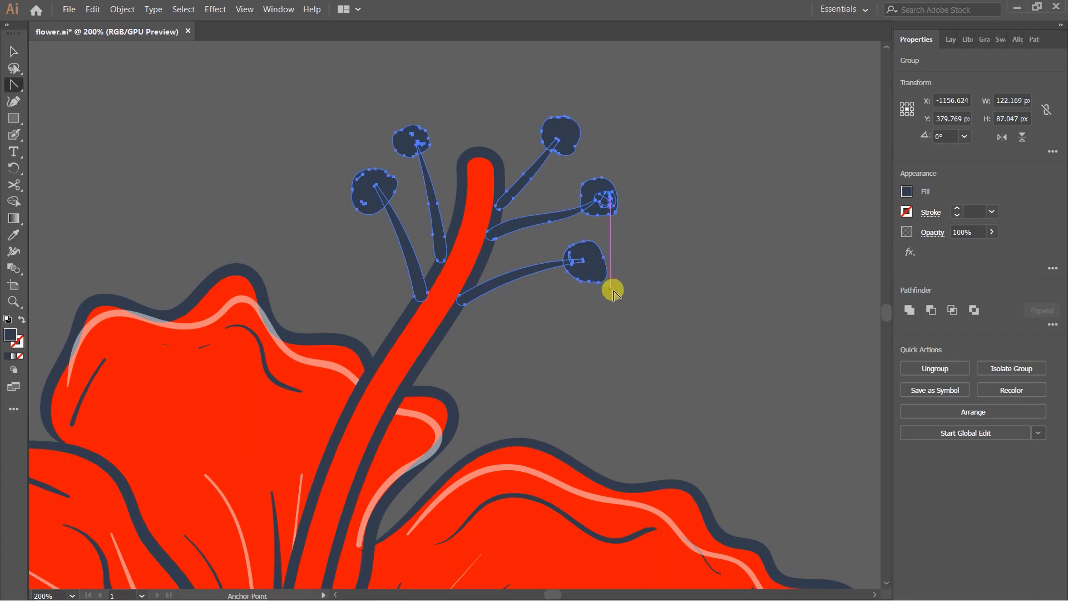
click(13, 51)
click(603, 71)
click(565, 114)
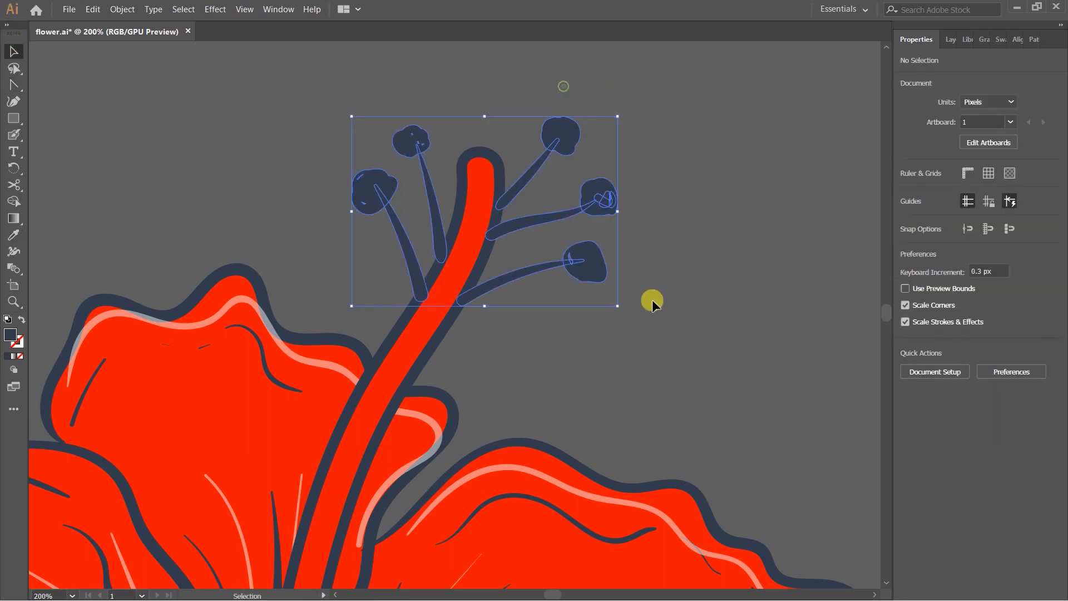
key(i)
click(442, 302)
click(13, 52)
click(580, 169)
click(587, 184)
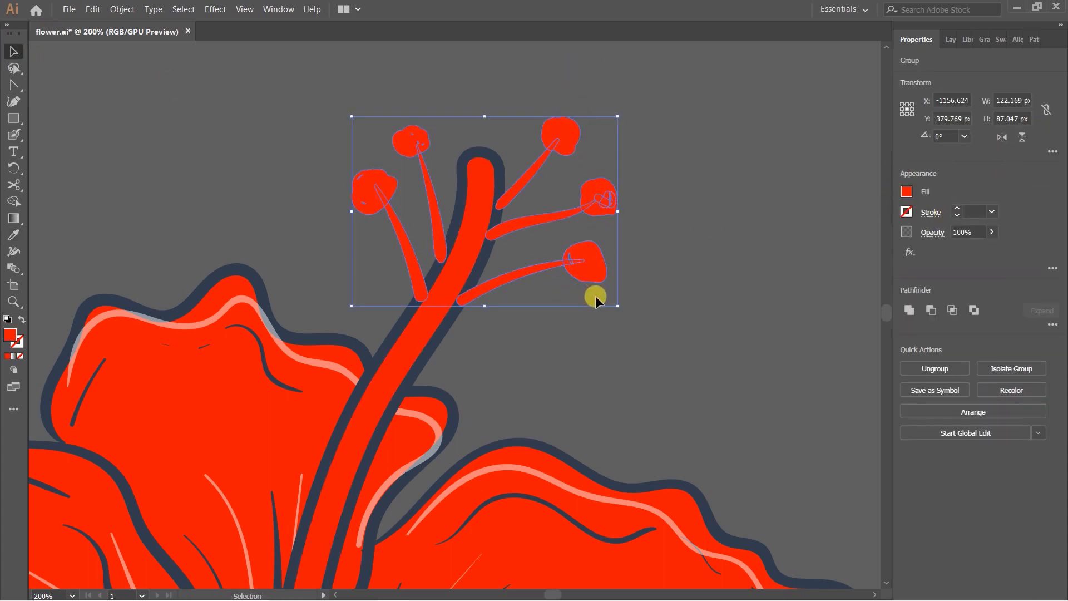
Outline the grouped filaments and heads with a 2 pt dark blue stroke.
click(909, 213)
click(773, 302)
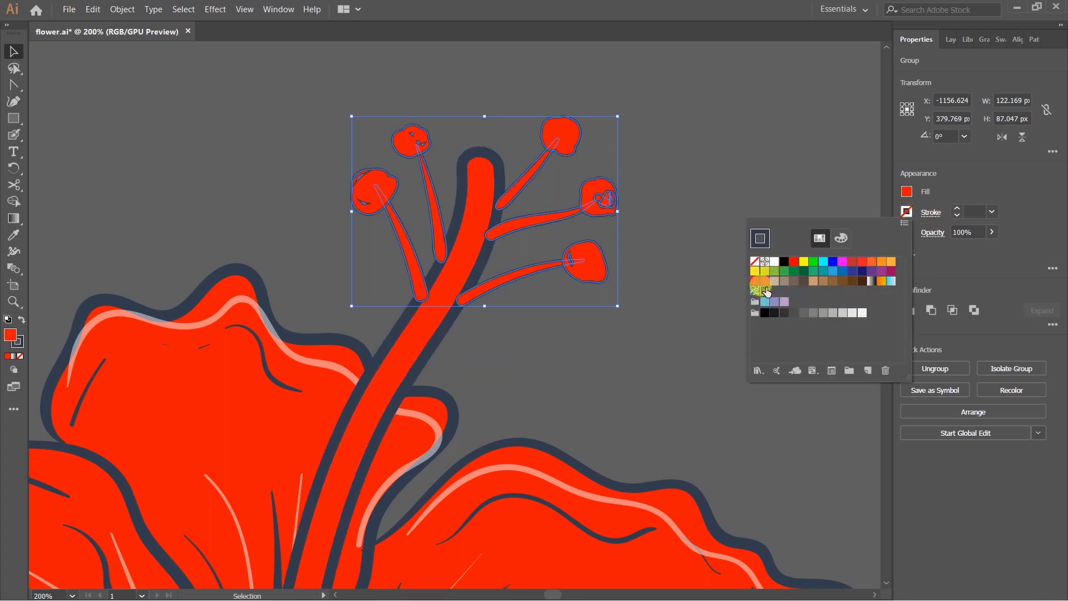
click(993, 233)
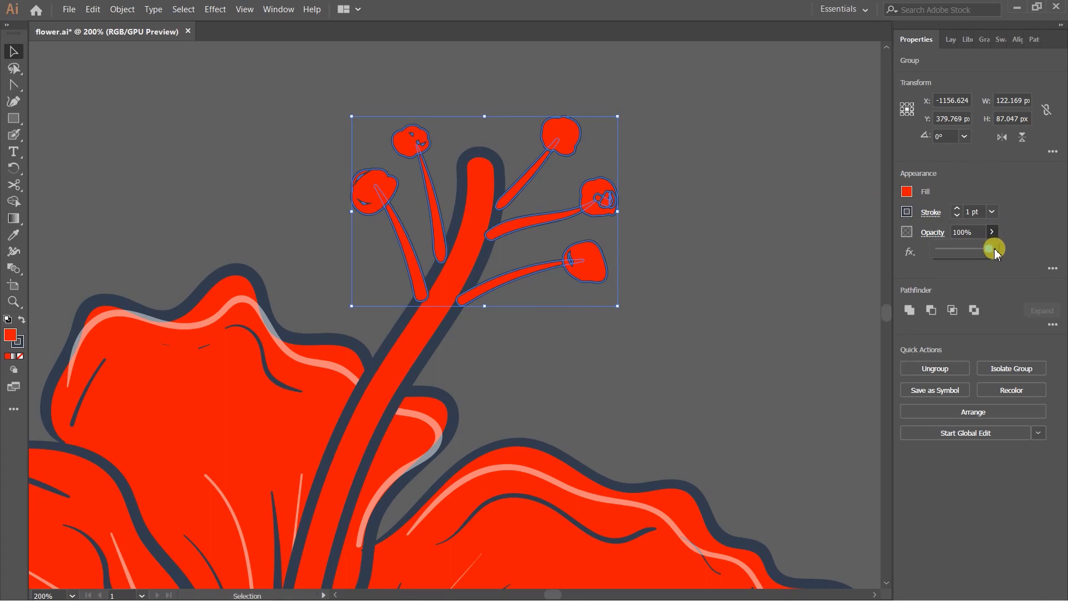
click(992, 212)
click(1011, 319)
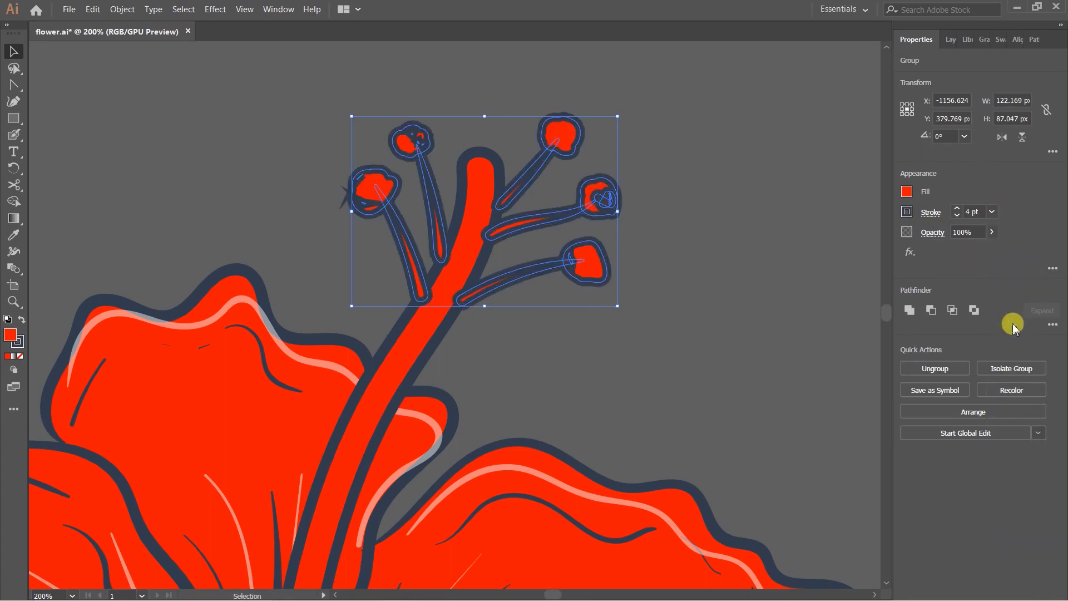
click(992, 211)
click(1015, 281)
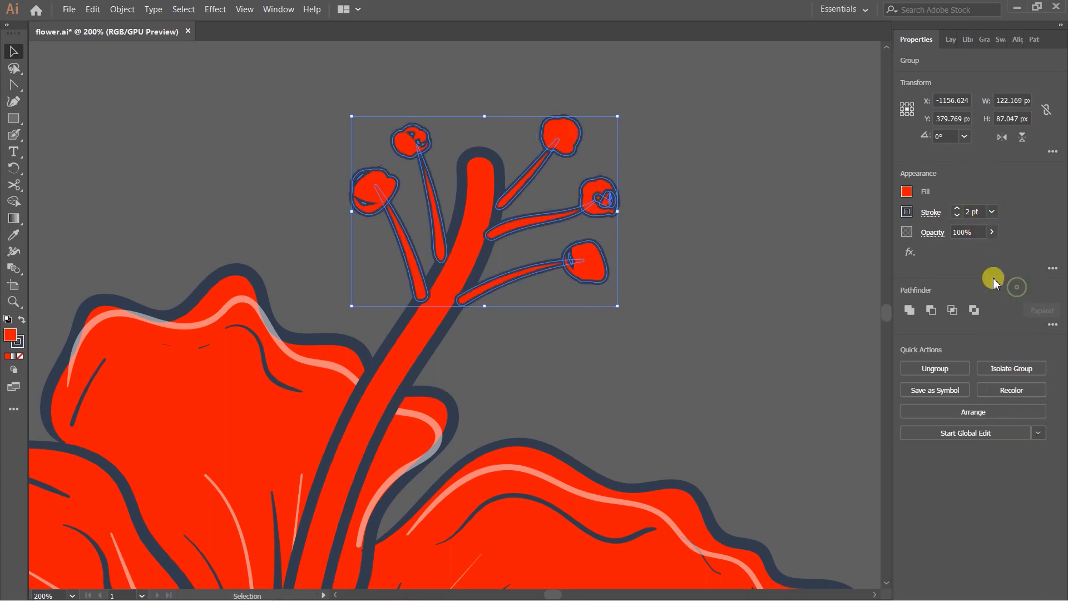
click(752, 244)
Paint small dark blue texture marks inside all five filament heads with the Blob Brush.
scroll(718, 218, down, 3)
scroll(723, 200, down, 2)
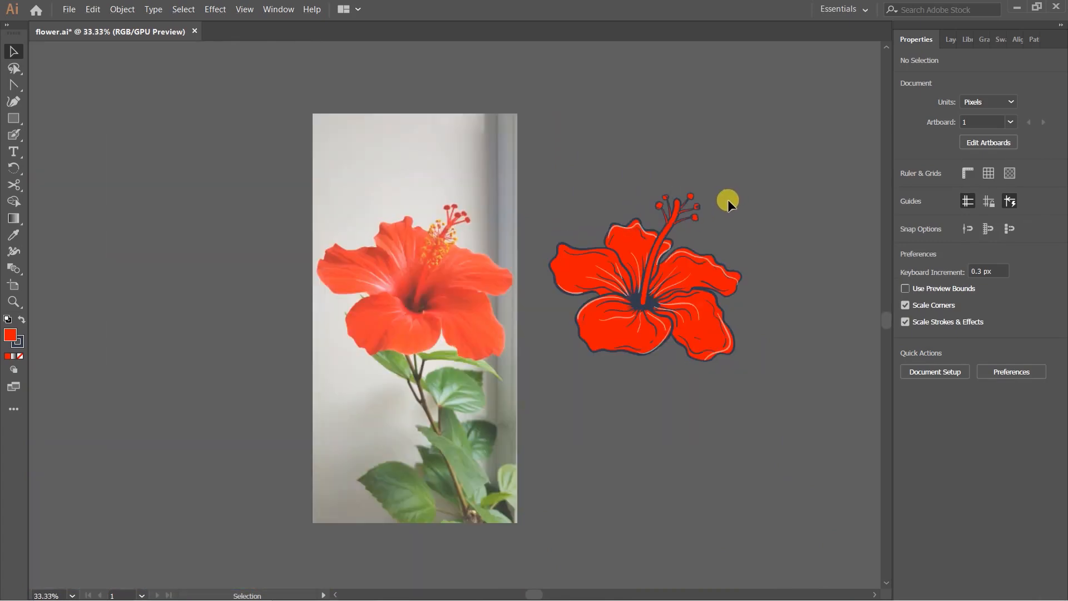
scroll(728, 192, up, 5)
drag(645, 318, 691, 280)
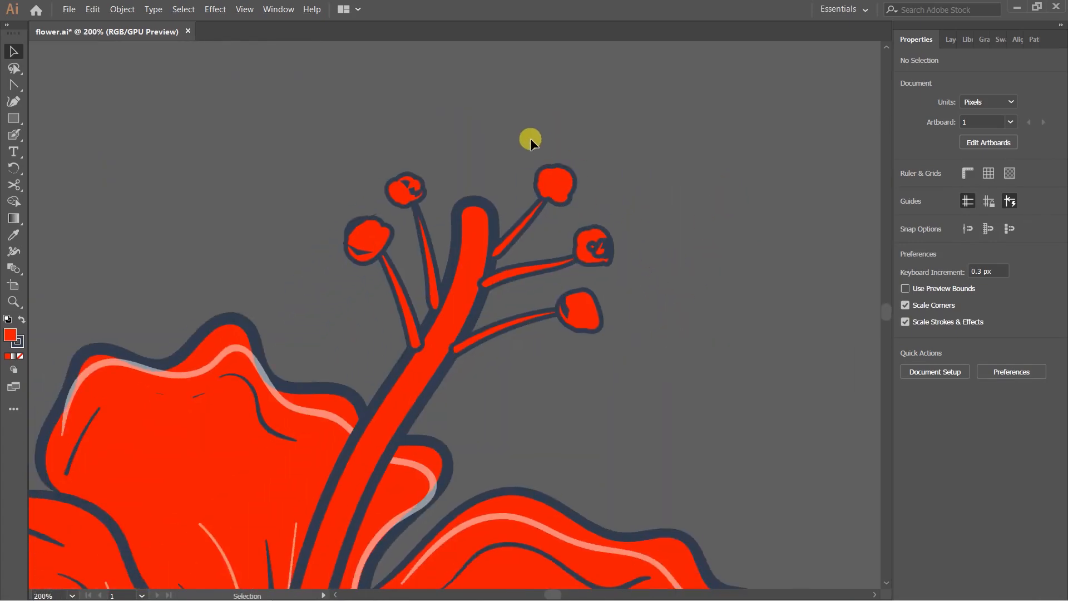
scroll(637, 138, up, 1)
key(shift+b)
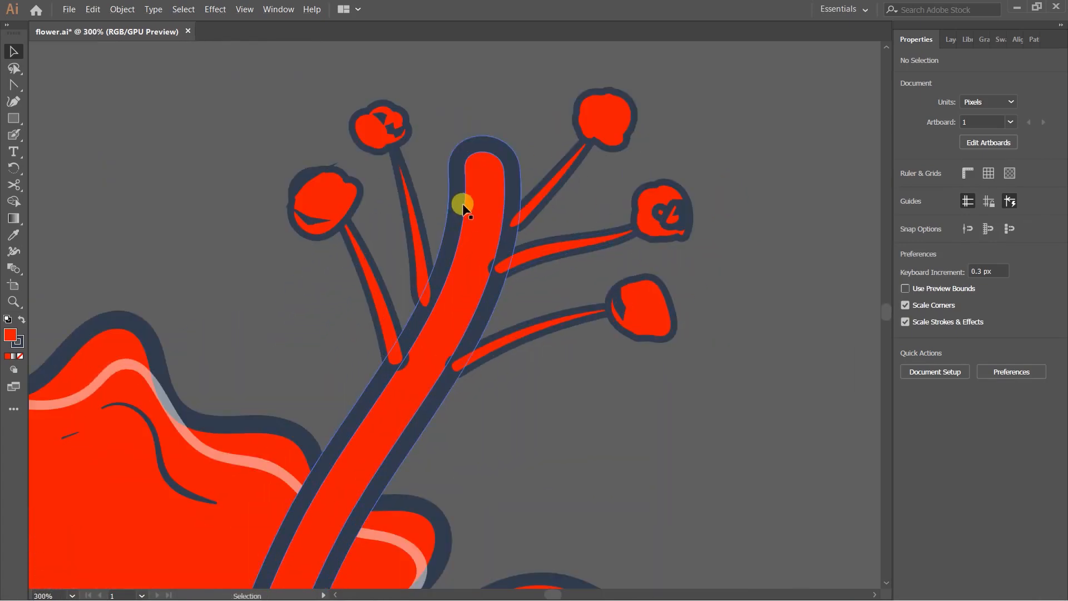
drag(326, 203, 332, 243)
click(327, 243)
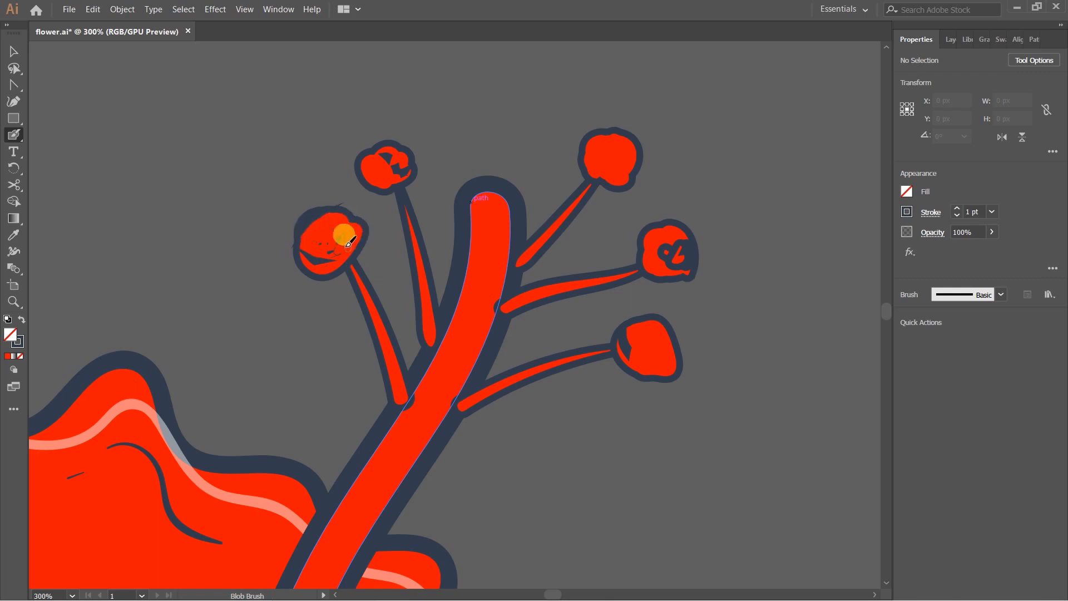
mouse_move(338, 223)
mouse_down()
mouse_move(348, 243)
mouse_move(323, 251)
mouse_move(330, 224)
mouse_move(317, 225)
mouse_move(320, 249)
mouse_move(347, 258)
mouse_move(340, 236)
mouse_move(324, 259)
mouse_move(334, 234)
mouse_move(319, 253)
mouse_move(330, 266)
mouse_move(317, 245)
mouse_up()
mouse_move(376, 162)
mouse_down()
mouse_move(393, 183)
mouse_move(374, 156)
mouse_move(390, 151)
mouse_move(403, 175)
mouse_move(382, 178)
mouse_move(368, 161)
mouse_move(390, 182)
mouse_move(386, 152)
mouse_up()
mouse_move(605, 163)
mouse_down()
mouse_move(622, 175)
mouse_move(600, 155)
mouse_move(619, 169)
mouse_move(625, 136)
mouse_move(615, 174)
mouse_move(608, 127)
mouse_move(629, 182)
mouse_move(599, 148)
mouse_move(627, 127)
mouse_move(621, 151)
mouse_move(656, 199)
mouse_up()
mouse_move(675, 252)
mouse_down()
mouse_move(663, 260)
mouse_move(660, 228)
mouse_move(676, 237)
mouse_move(655, 254)
mouse_move(667, 247)
mouse_move(659, 237)
mouse_move(681, 240)
mouse_move(662, 241)
mouse_move(675, 248)
mouse_up()
mouse_move(640, 322)
mouse_down()
mouse_move(625, 342)
mouse_move(648, 330)
mouse_move(634, 353)
mouse_move(663, 370)
mouse_move(650, 353)
mouse_move(668, 355)
mouse_move(660, 341)
mouse_move(645, 349)
mouse_move(668, 341)
mouse_move(656, 355)
mouse_move(675, 346)
mouse_move(647, 342)
mouse_move(659, 351)
mouse_move(662, 339)
mouse_move(669, 360)
mouse_move(653, 333)
mouse_move(642, 353)
mouse_move(653, 327)
mouse_move(667, 366)
mouse_move(648, 368)
mouse_move(649, 333)
mouse_move(640, 344)
mouse_move(657, 373)
mouse_move(653, 344)
mouse_move(667, 338)
mouse_move(631, 335)
mouse_move(654, 330)
mouse_move(654, 365)
mouse_move(665, 365)
mouse_move(662, 338)
mouse_move(657, 346)
mouse_move(667, 338)
mouse_move(630, 325)
mouse_move(659, 374)
mouse_up()
key(v)
Select the five filaments with their textured heads, leaving out the stamen, and group them.
scroll(759, 278, down, 5)
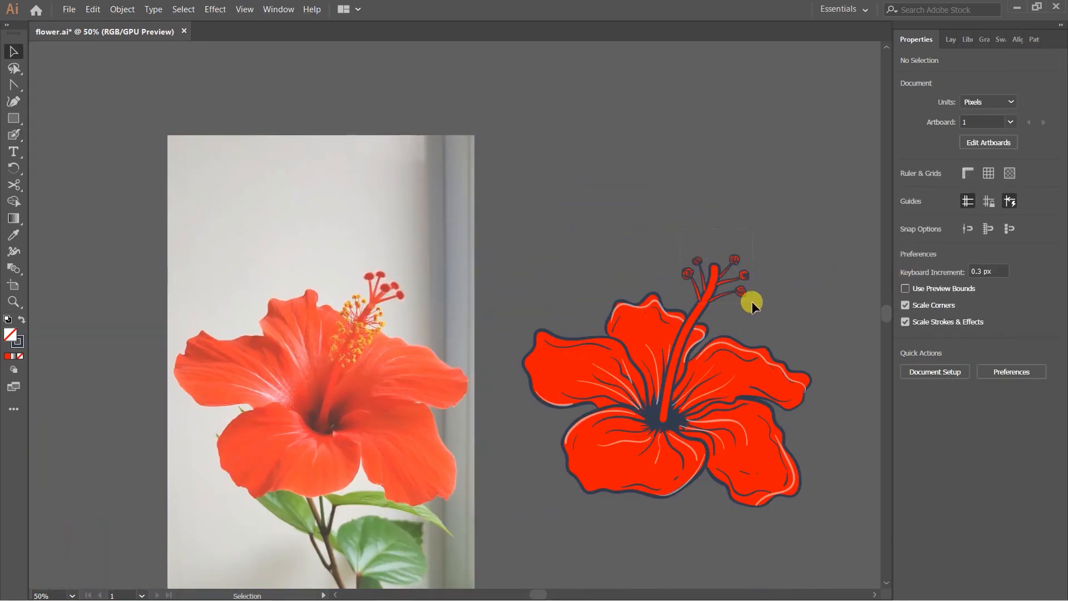
scroll(747, 299, up, 4)
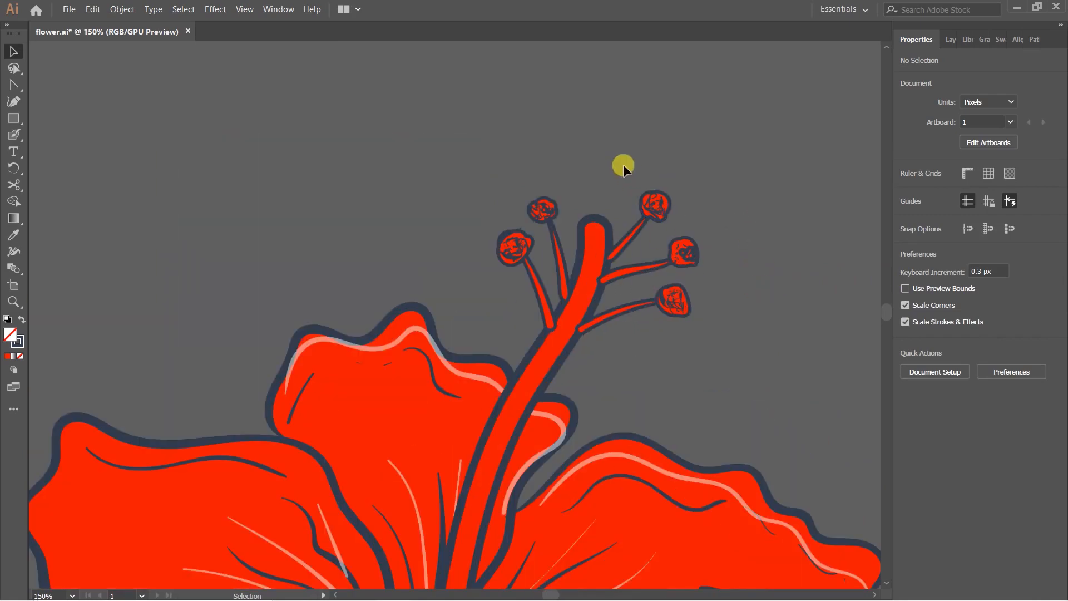
drag(624, 167, 676, 291)
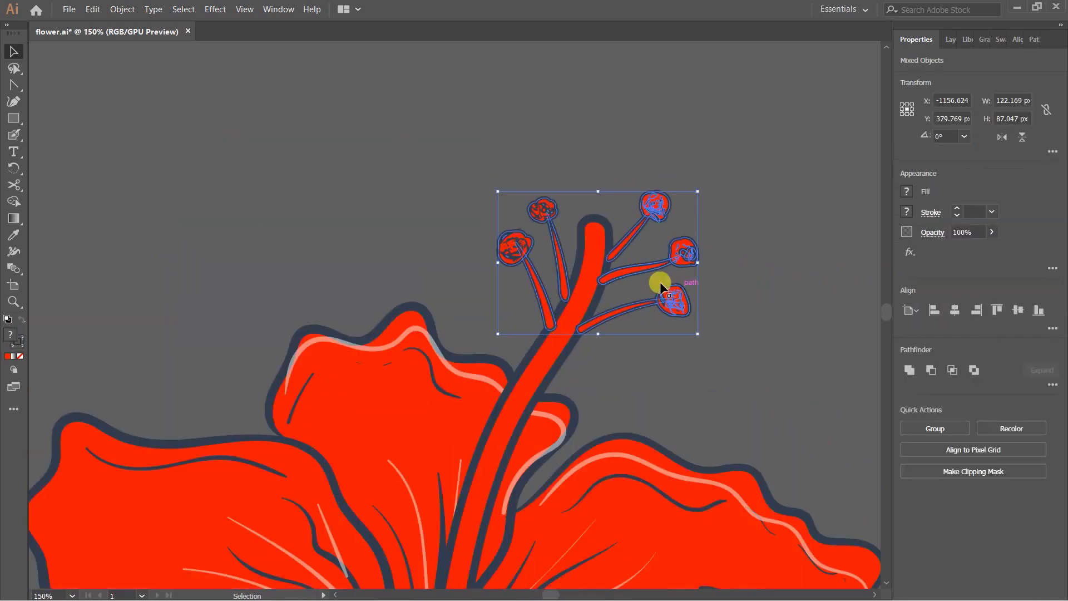
click(468, 168)
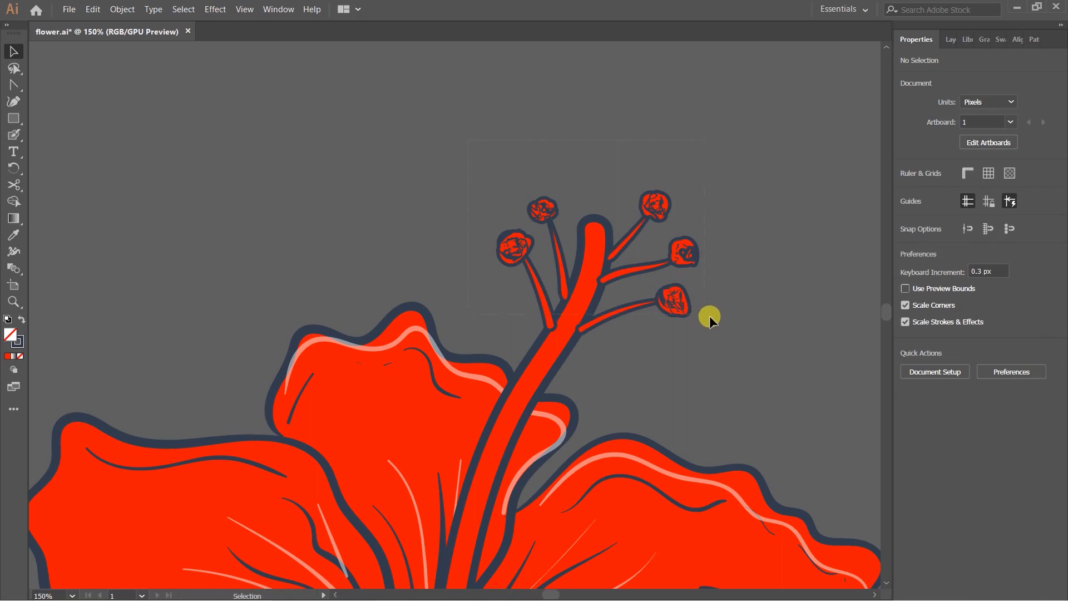
drag(468, 139, 722, 330)
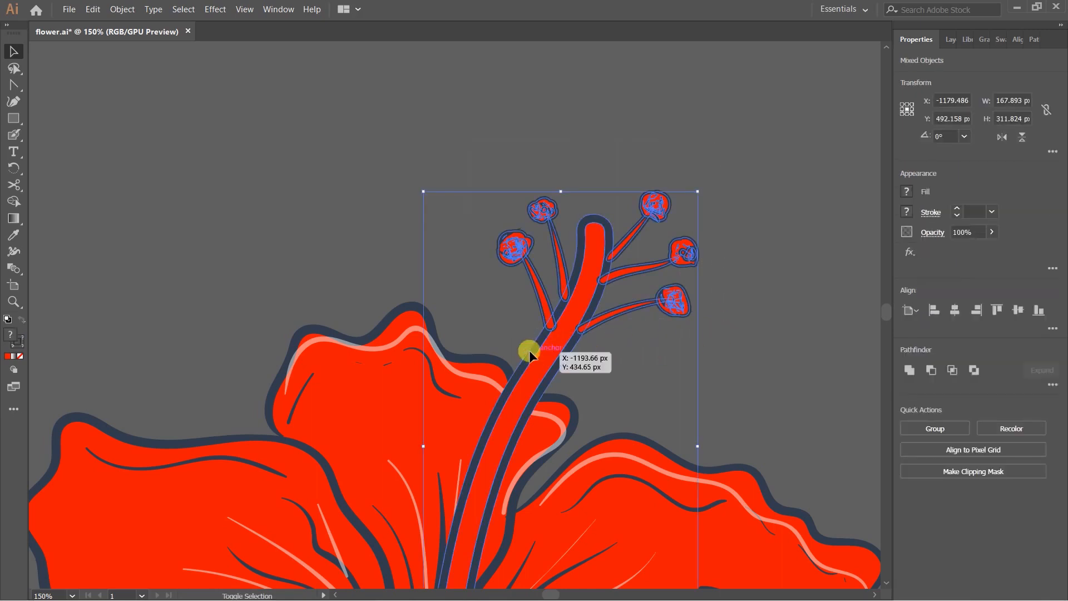
shift+click(574, 363)
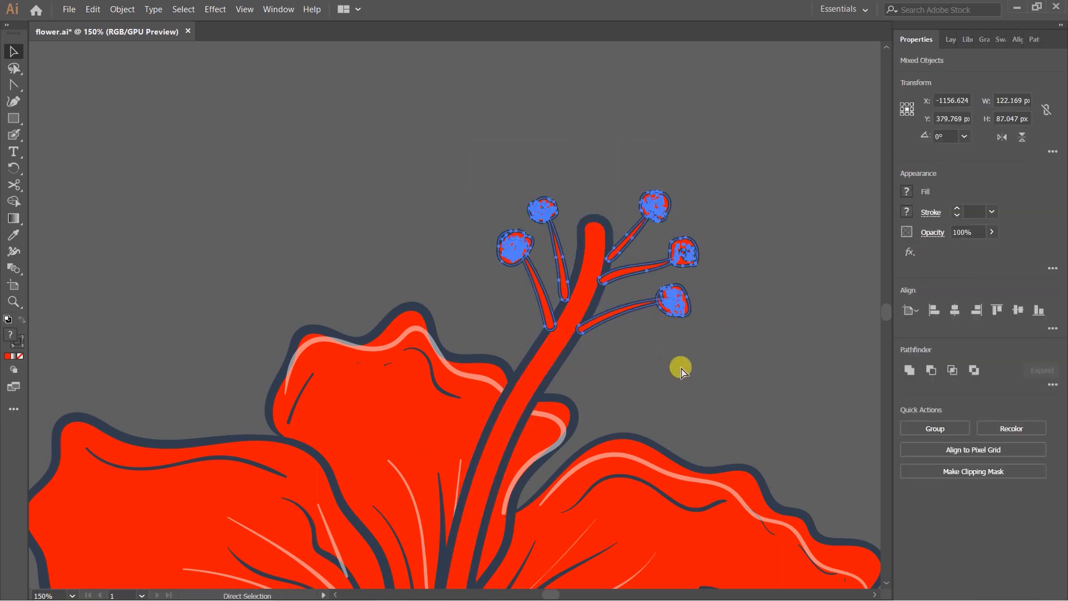
key(ctrl+g)
Delete the grouped filaments and heads as a test, and undo the deletion.
click(707, 330)
click(672, 295)
key(Delete)
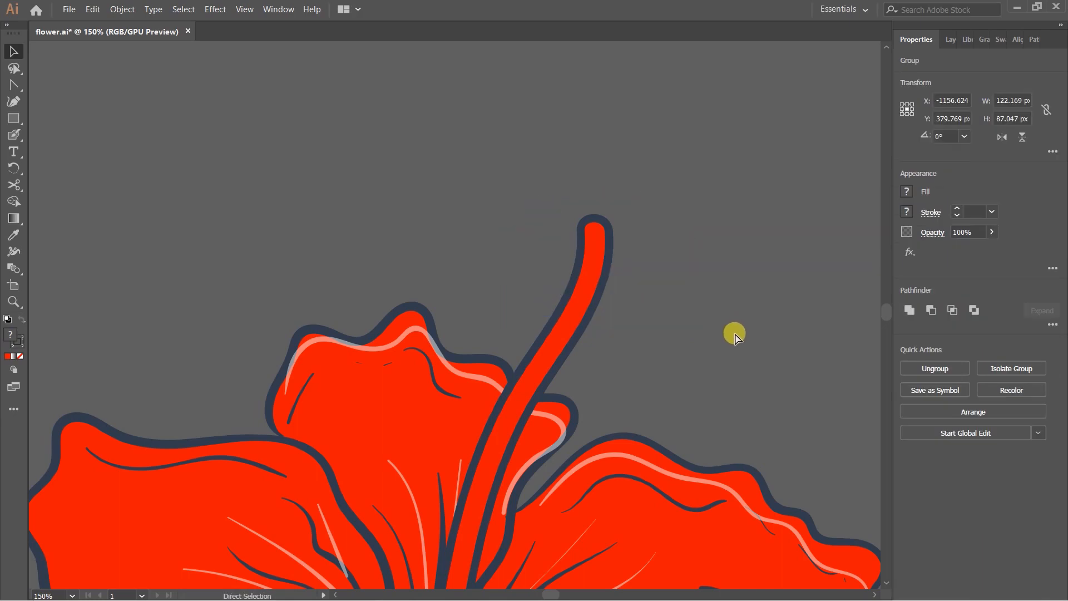
click(594, 231)
key(ctrl+z)
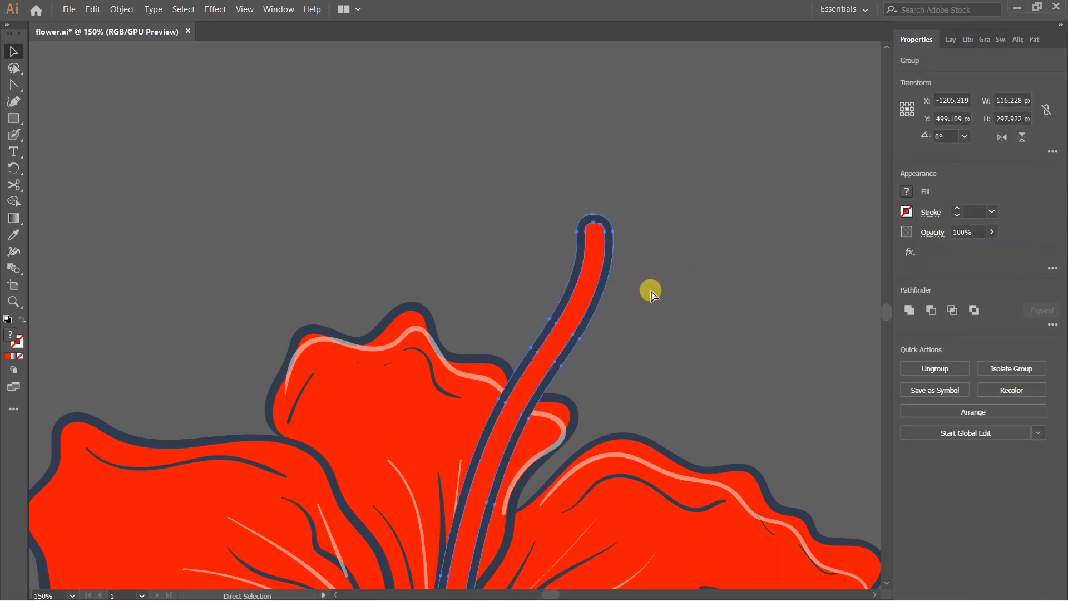
click(629, 293)
Compare the illustrated flower with the photo, examining the yellow anthers around the photographed stamen.
scroll(629, 294, down, 3)
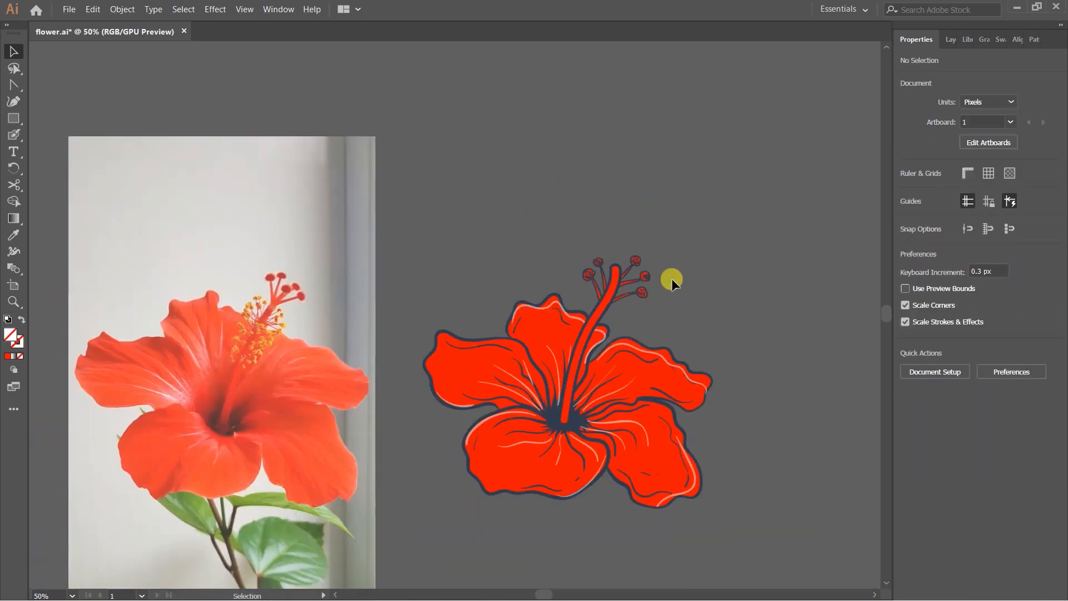
scroll(370, 334, up, 2)
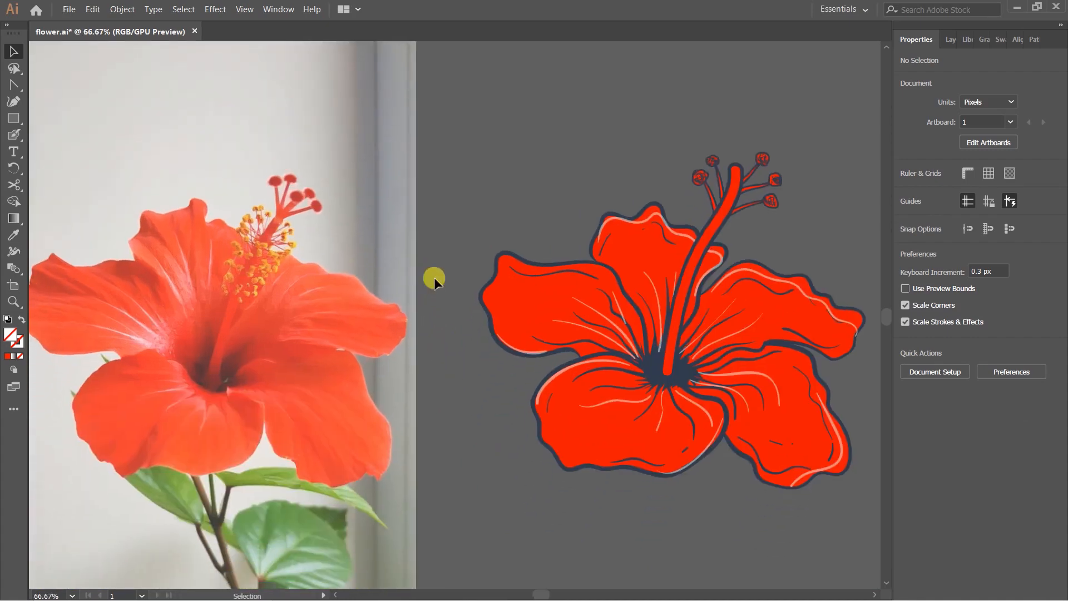
scroll(276, 269, up, 2)
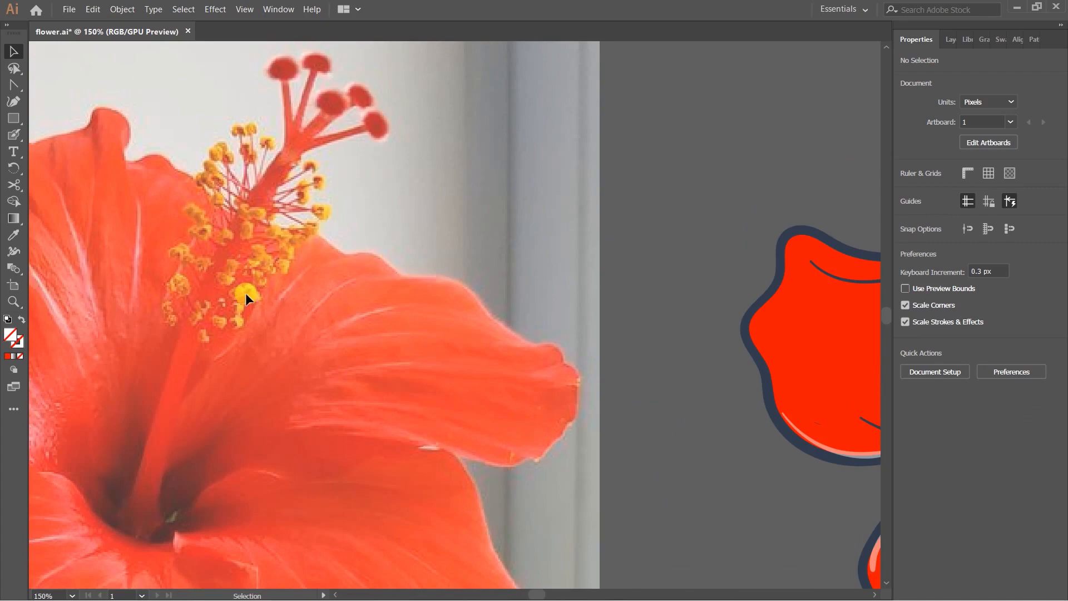
scroll(246, 295, down, 1)
scroll(477, 286, right, 5)
scroll(443, 286, down, 1)
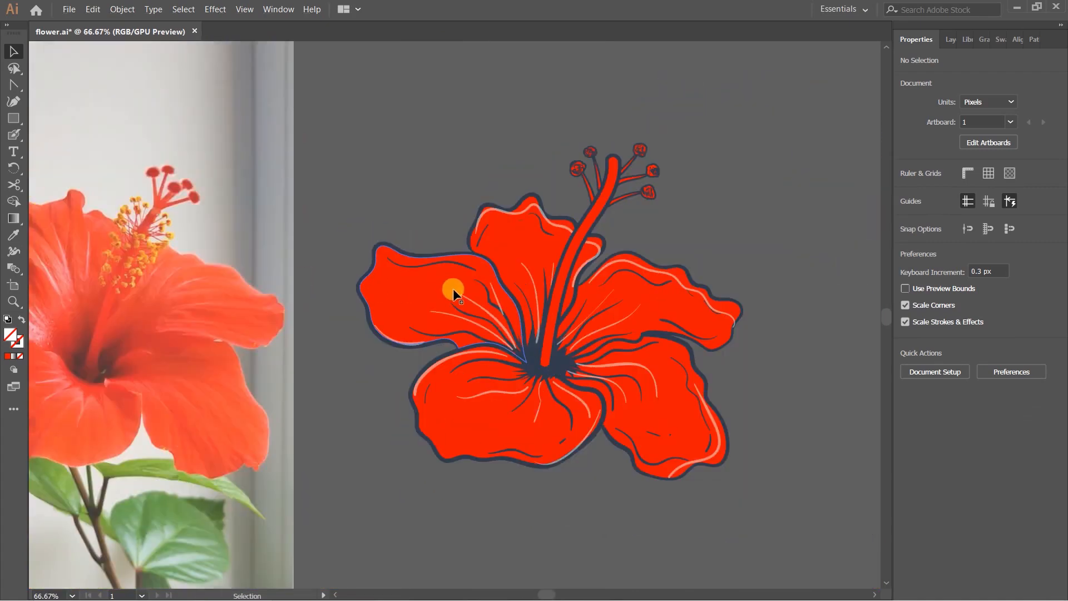
scroll(68, 254, up, 1)
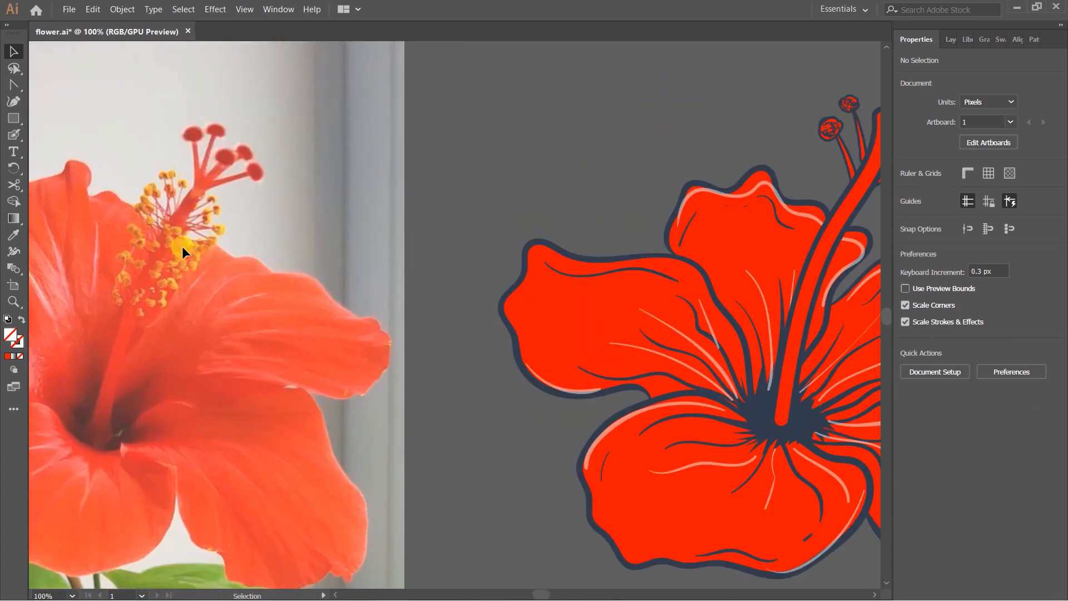
scroll(152, 281, down, 1)
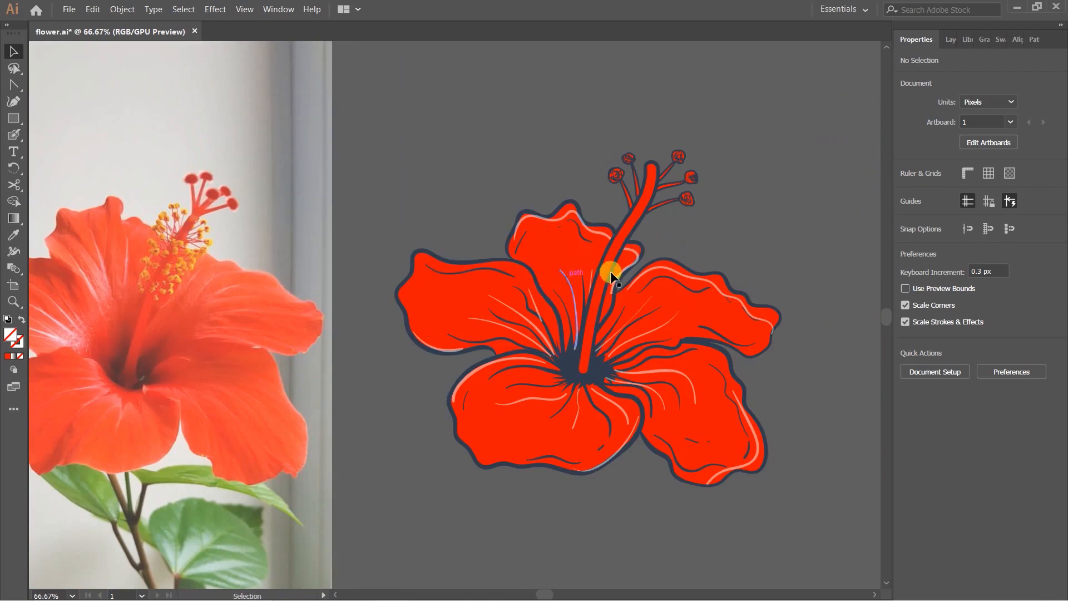
scroll(760, 207, down, 2)
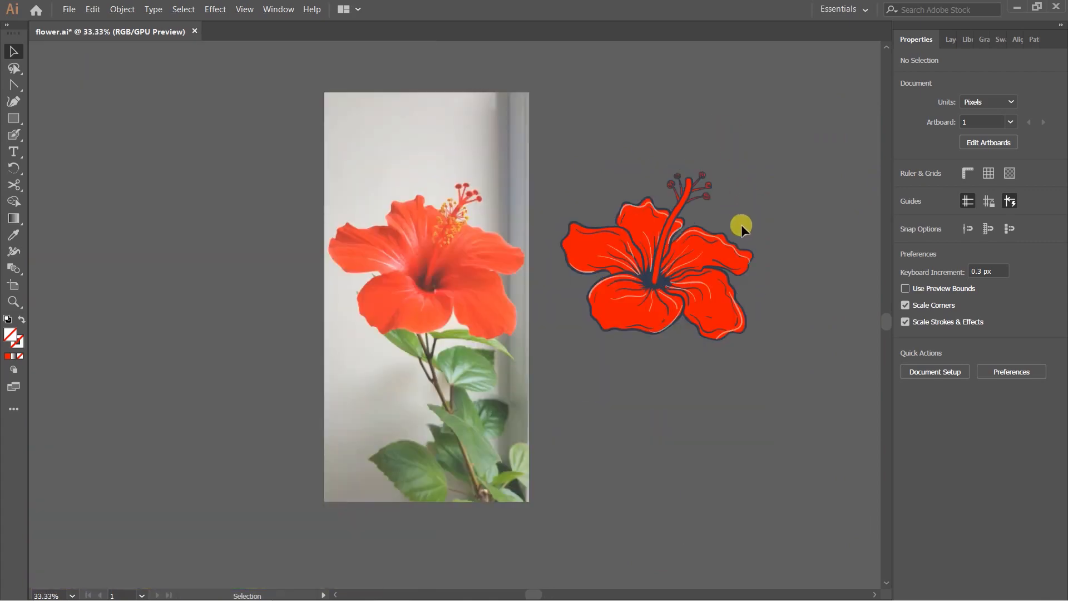
scroll(737, 195, up, 4)
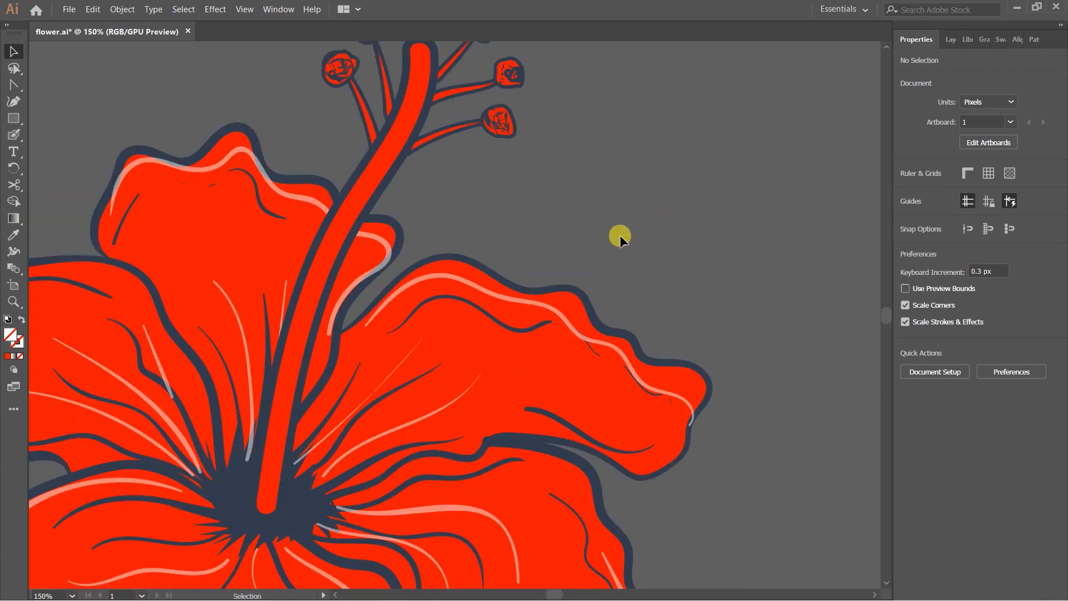
scroll(619, 235, down, 3)
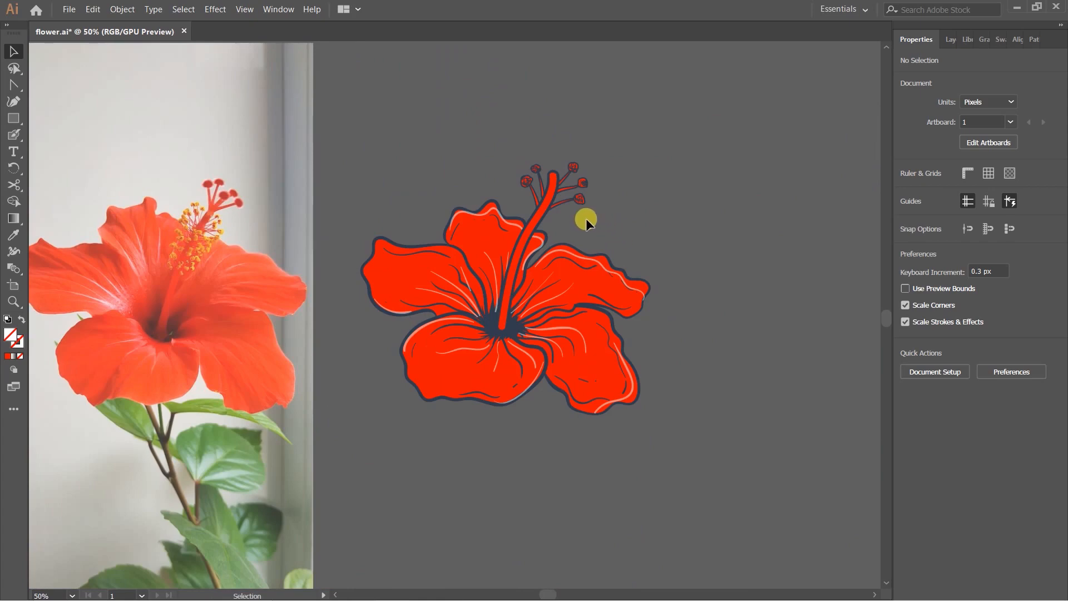
scroll(586, 219, up, 4)
scroll(579, 211, up, 1)
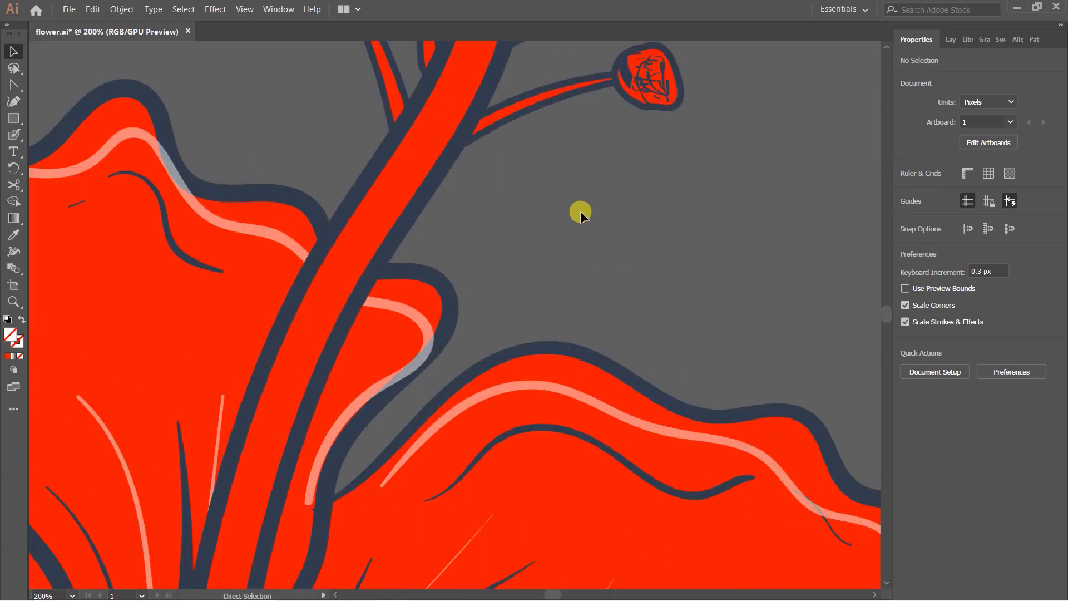
Sample the dark blue of the stamen's outline with the Eyedropper as the current drawing color.
key(i)
click(399, 221)
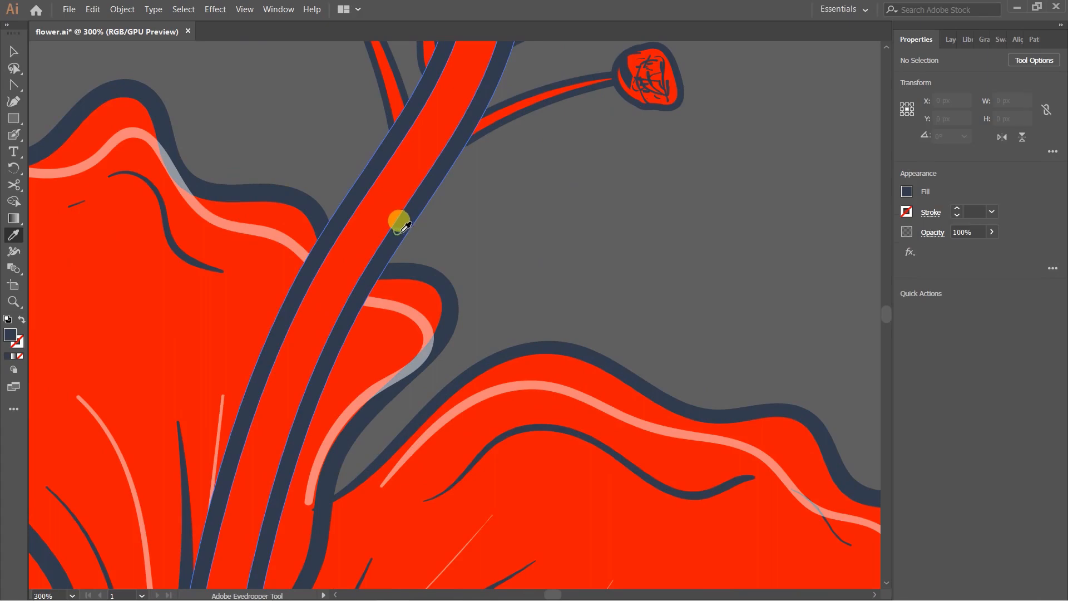
scroll(444, 201, down, 2)
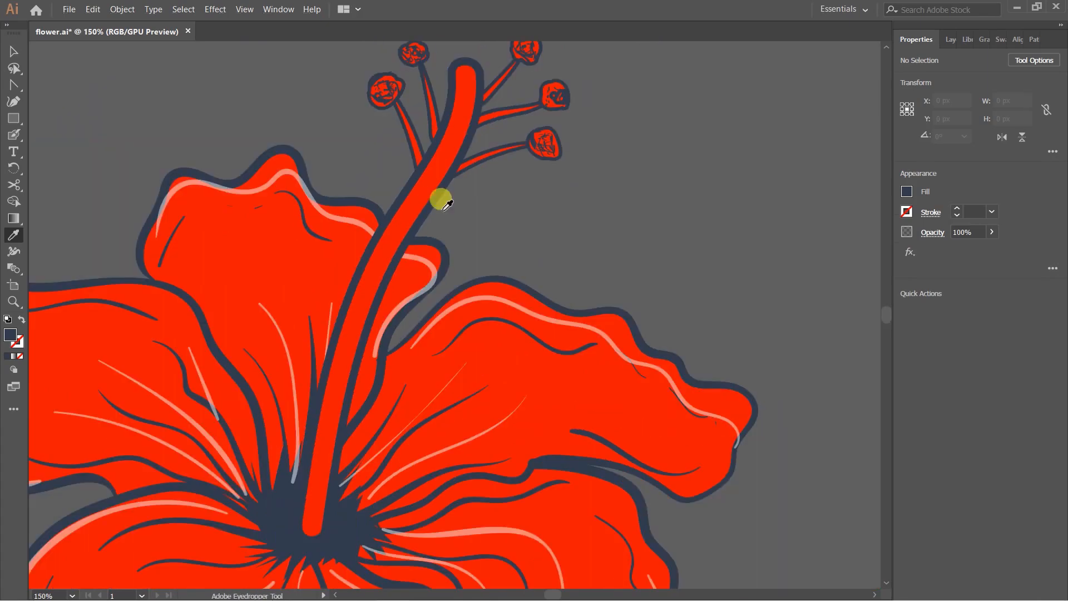
drag(386, 293, 439, 229)
scroll(461, 239, down, 5)
key(v)
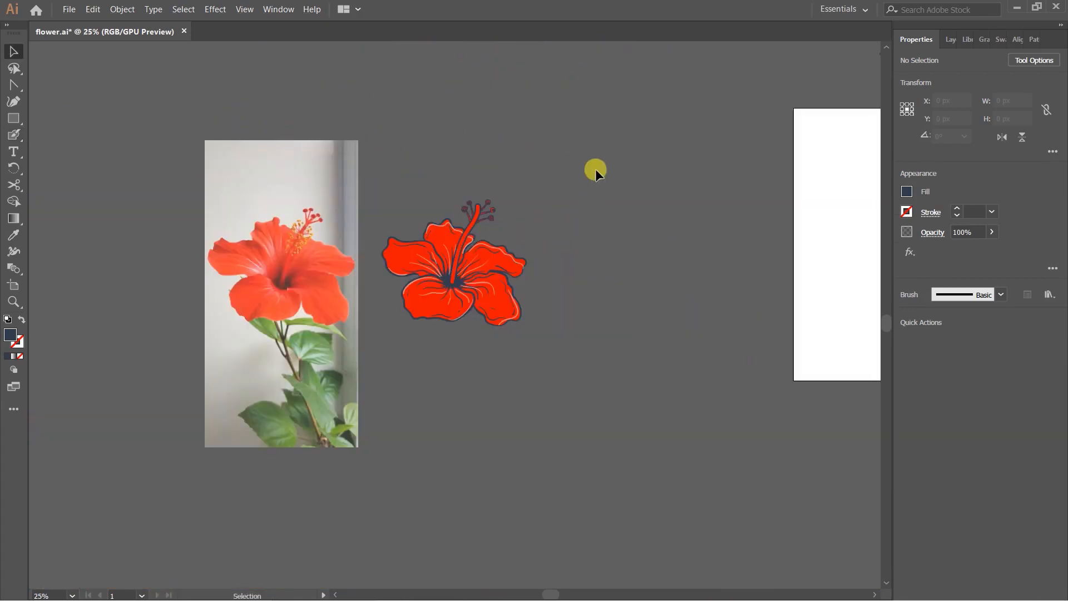
Select the entire illustrated flower, including petals, stamen and filaments, and group it.
click(594, 172)
drag(623, 399, 624, 390)
key(ctrl+g)
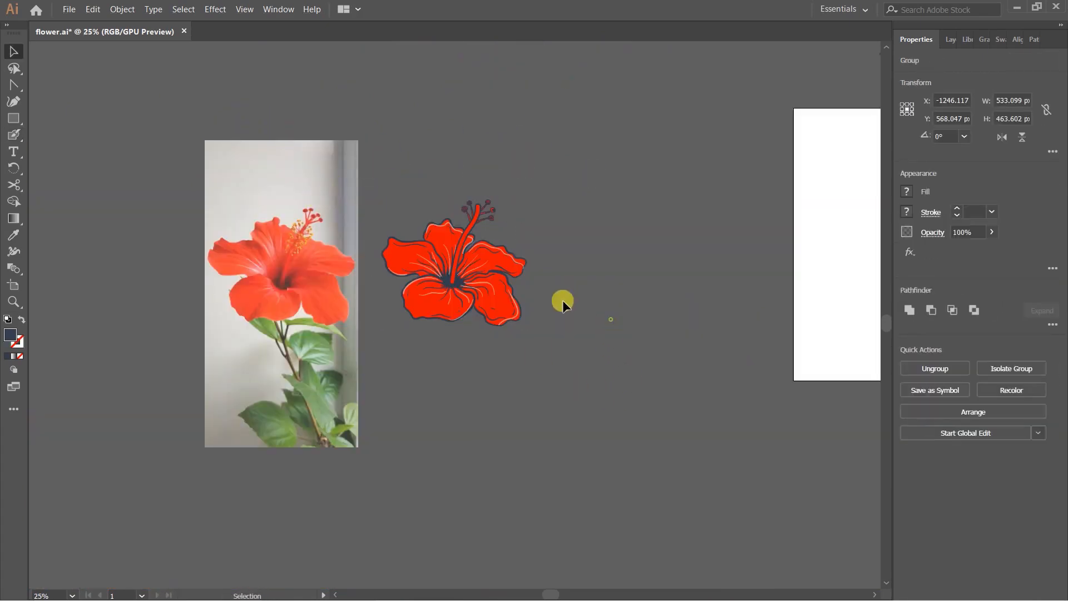
scroll(507, 238, up, 4)
click(673, 195)
Paint a short, tapered dark blue line on the back petal close to the stamen's left edge with the Blob Brush.
key(b)
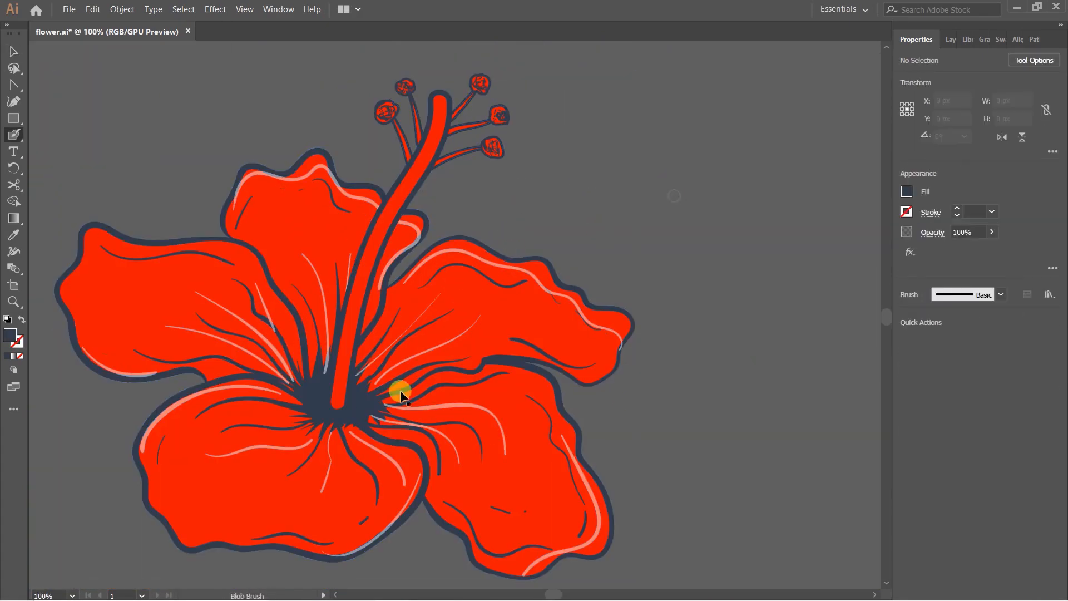
key(ctrl+plus)
mouse_move(305, 225)
mouse_down()
mouse_move(370, 227)
mouse_move(388, 281)
mouse_up()
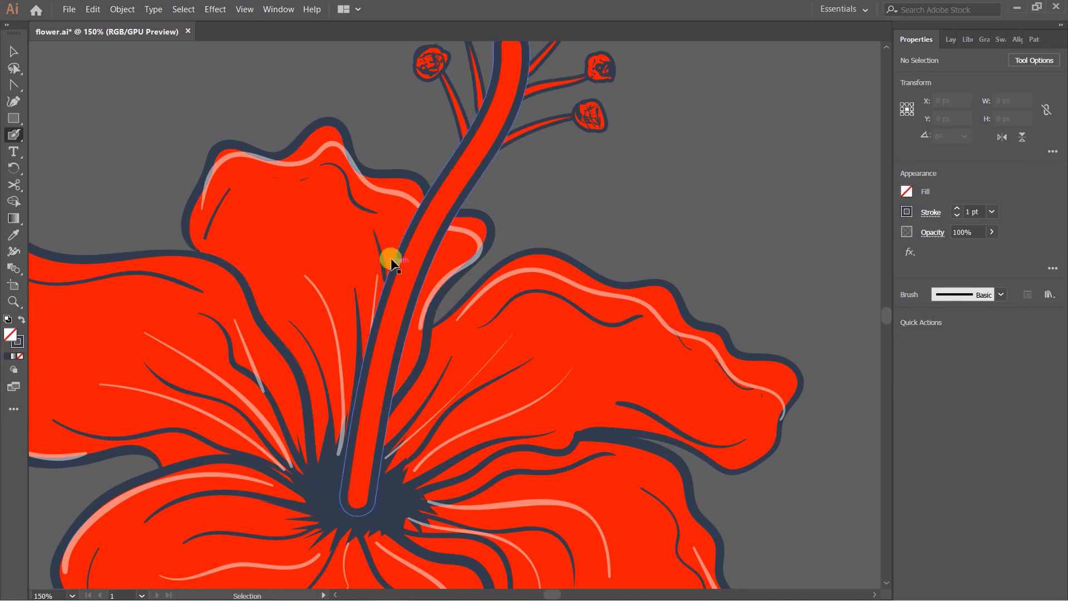
Paint short, tapered dark blue filaments branching out along both sides of the hibiscus stamen with the Blob Brush.
drag(378, 232, 385, 284)
mouse_move(396, 217)
mouse_down()
mouse_move(401, 254)
mouse_move(360, 256)
mouse_move(374, 279)
mouse_up()
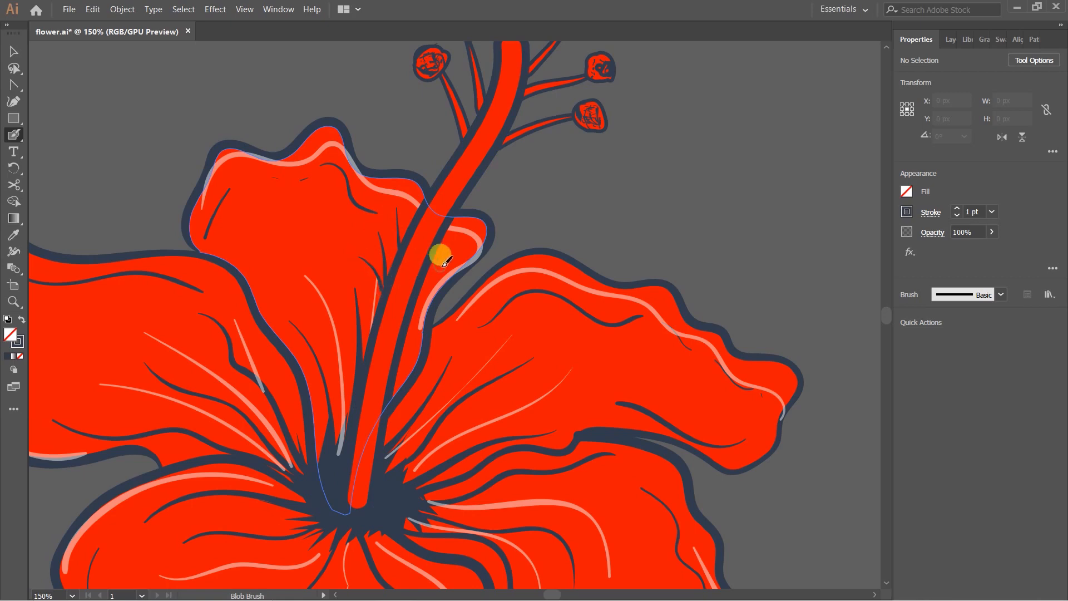
drag(507, 194, 463, 201)
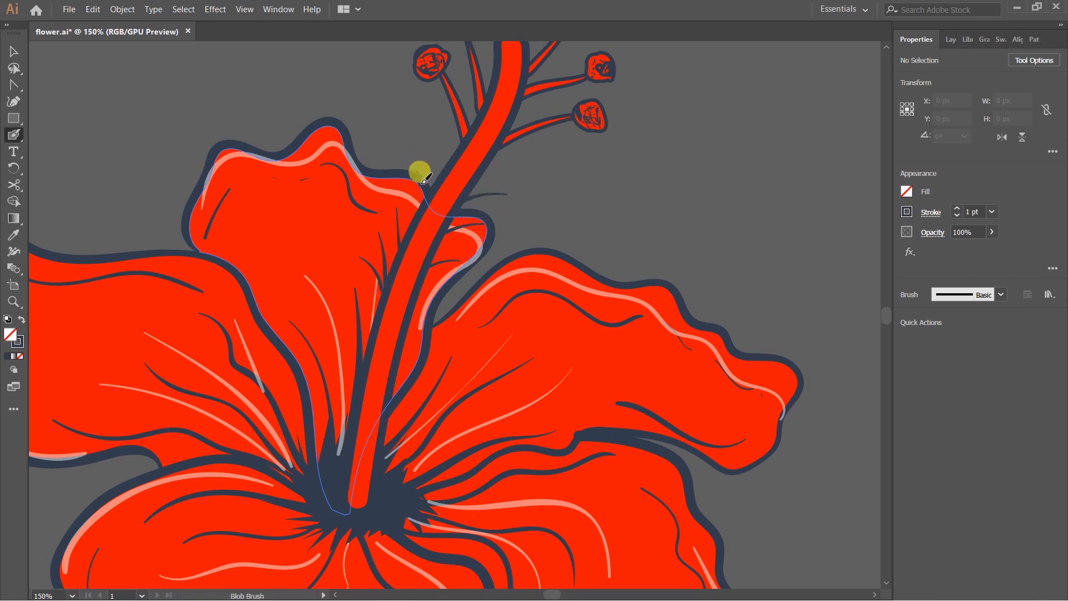
drag(422, 149, 437, 192)
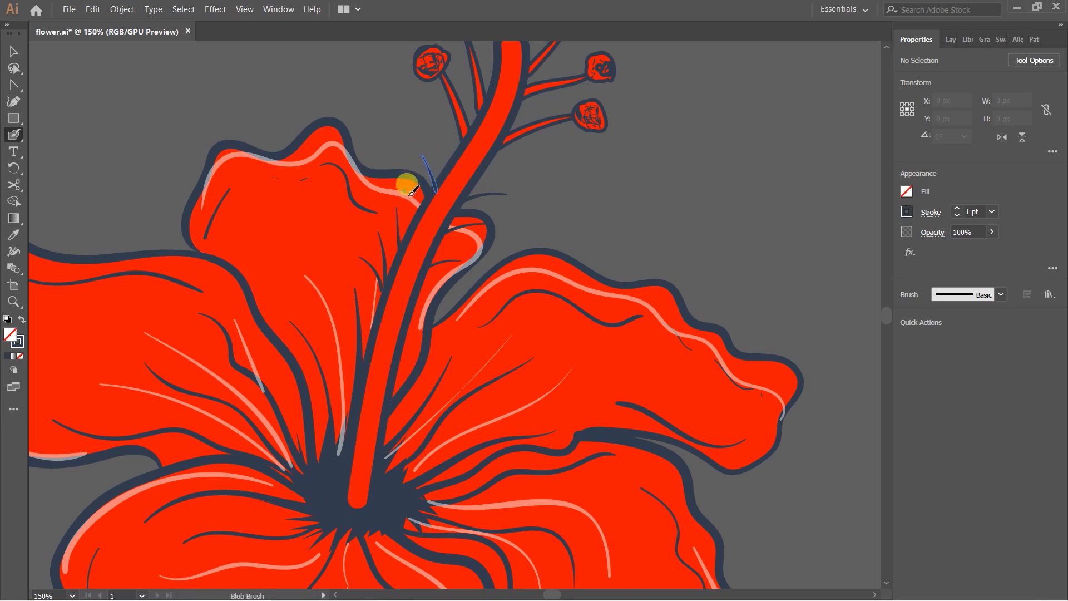
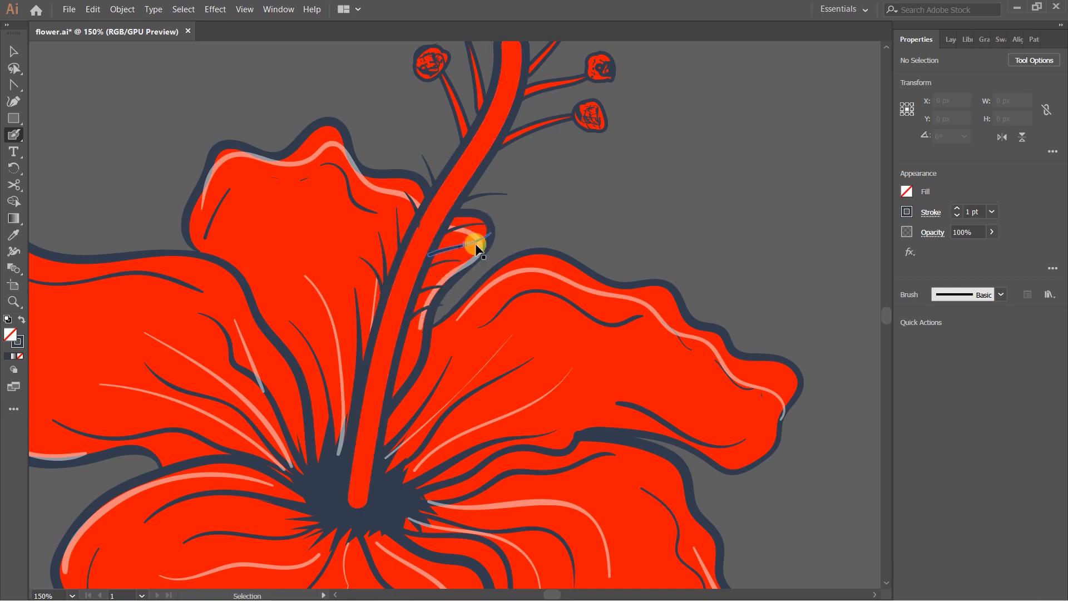
drag(497, 228, 431, 232)
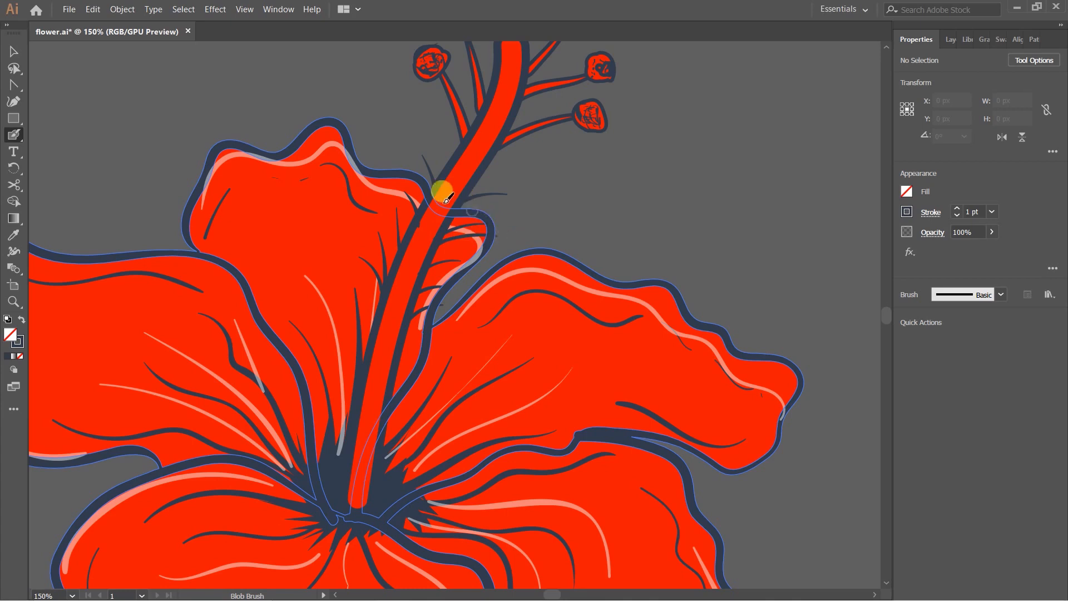
Set the fill color to a warm yellow with RGB values 255, 216, 23.
double_click(15, 337)
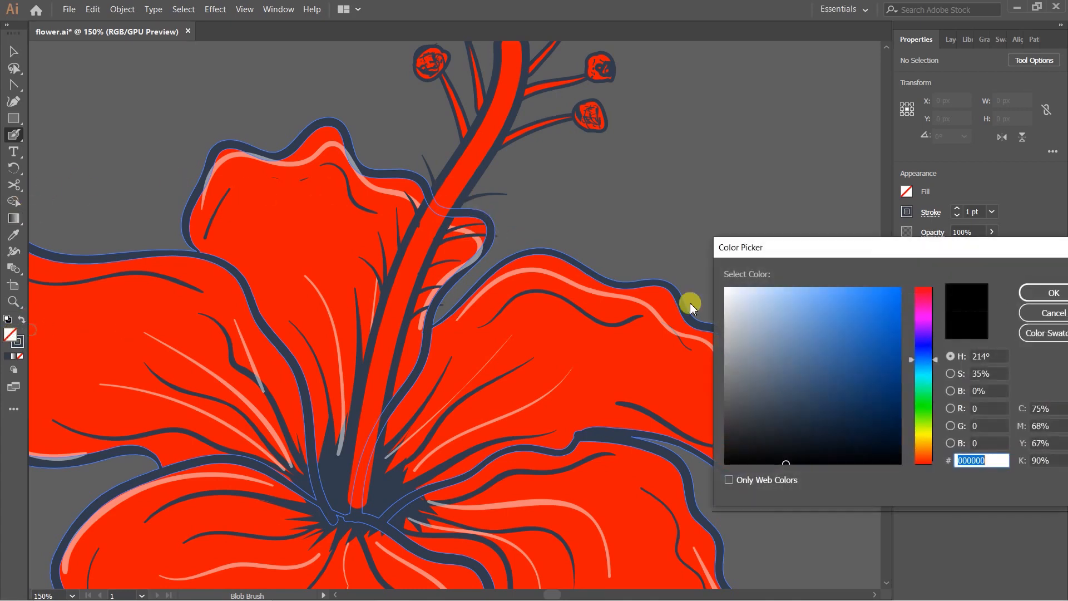
drag(923, 432, 921, 440)
drag(838, 303, 864, 303)
click(885, 287)
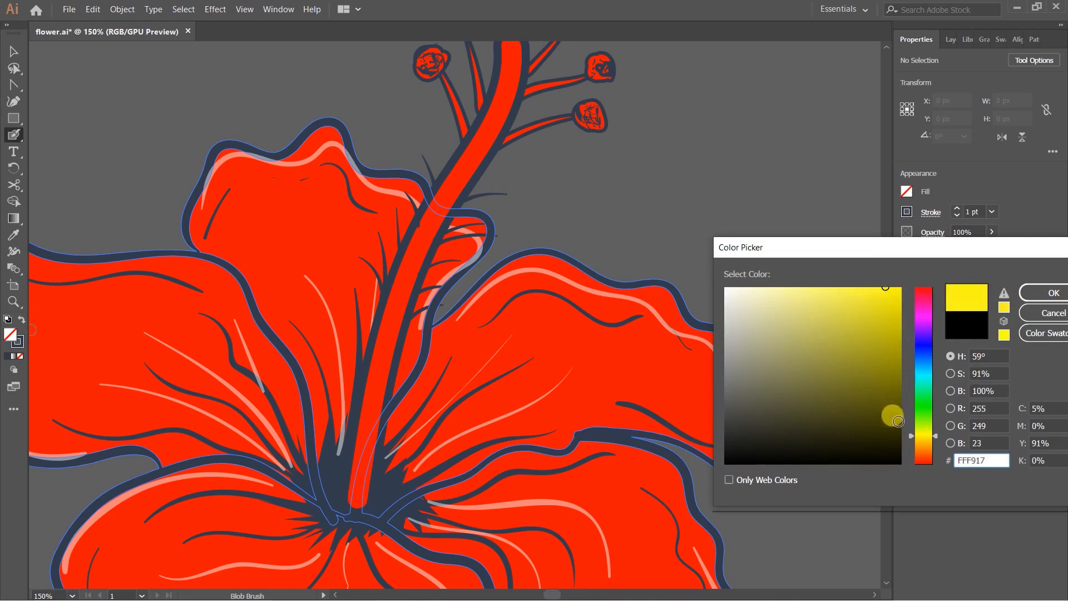
drag(914, 438, 913, 440)
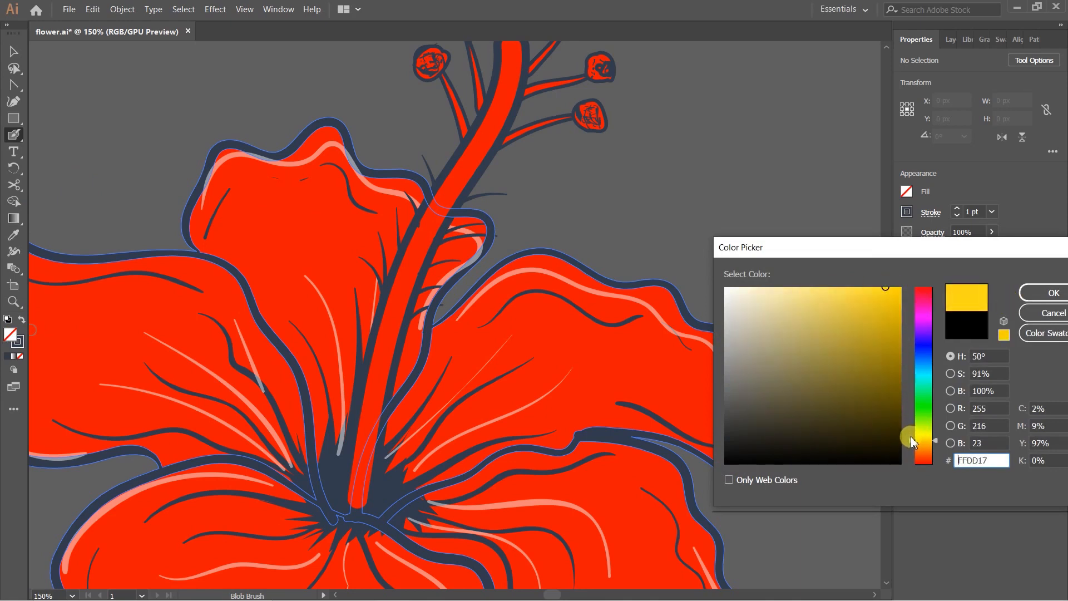
click(1054, 292)
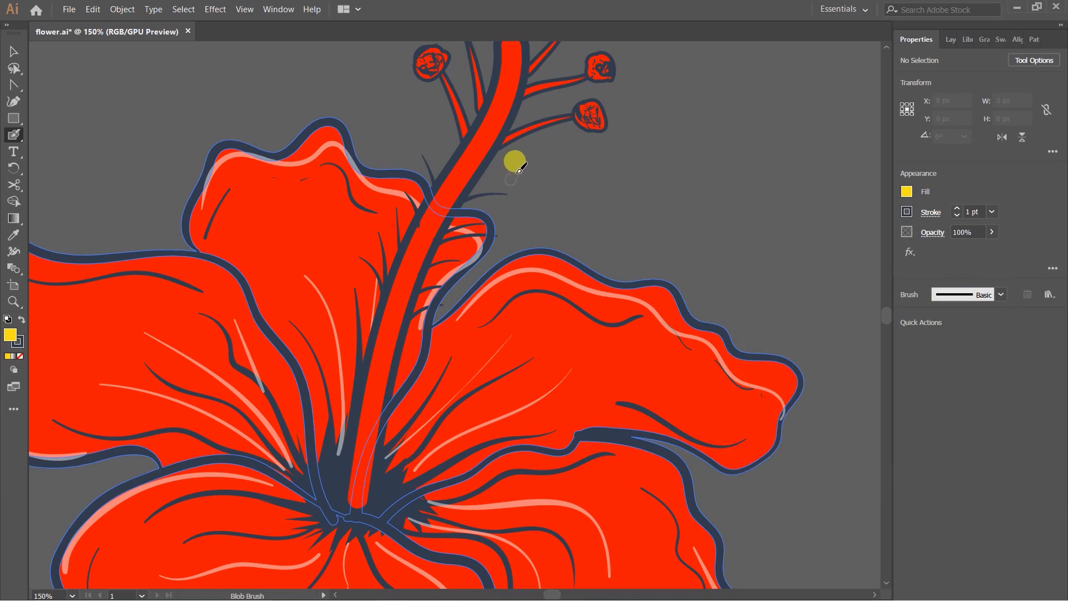
Swap the yellow to the stroke and paint small round yellow anthers on the tips of the thin dark blue filaments.
key(ctrl+plus)
key(ctrl+plus)
scroll(547, 143, up, 3)
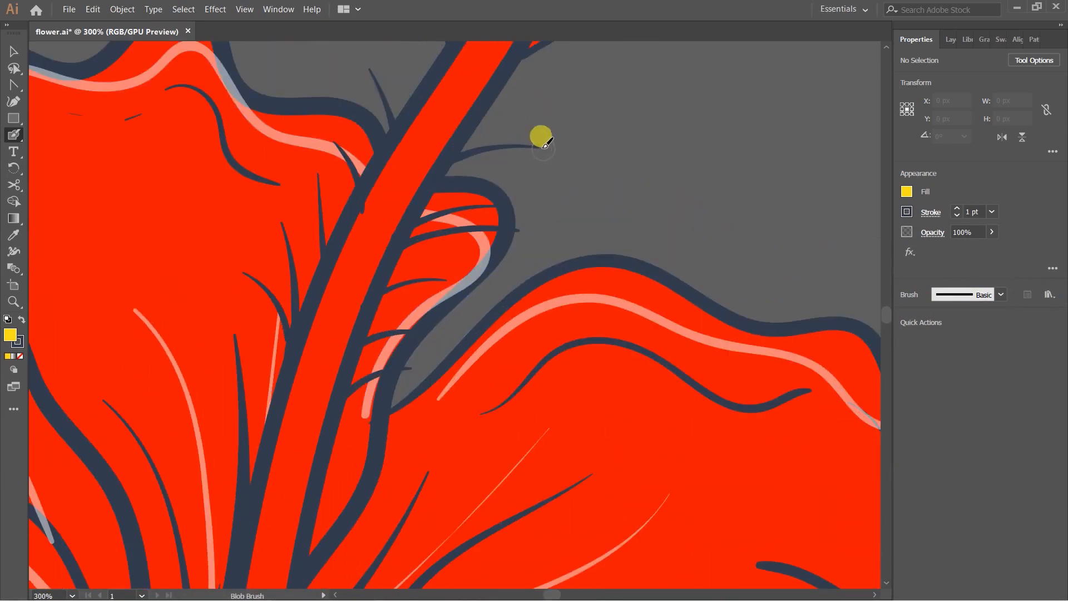
key(shift+x)
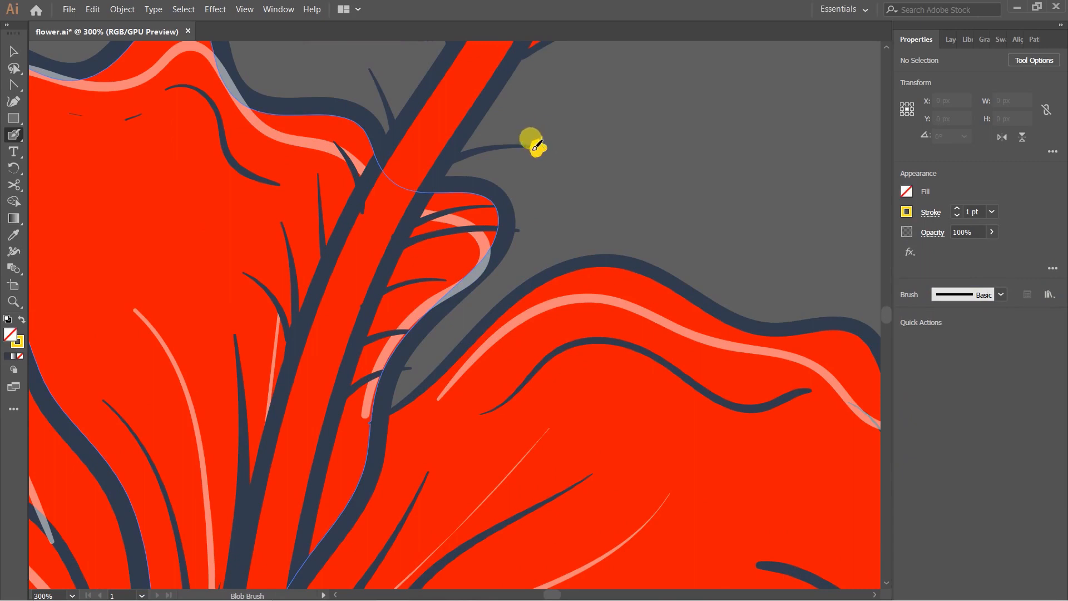
scroll(370, 105, up, 3)
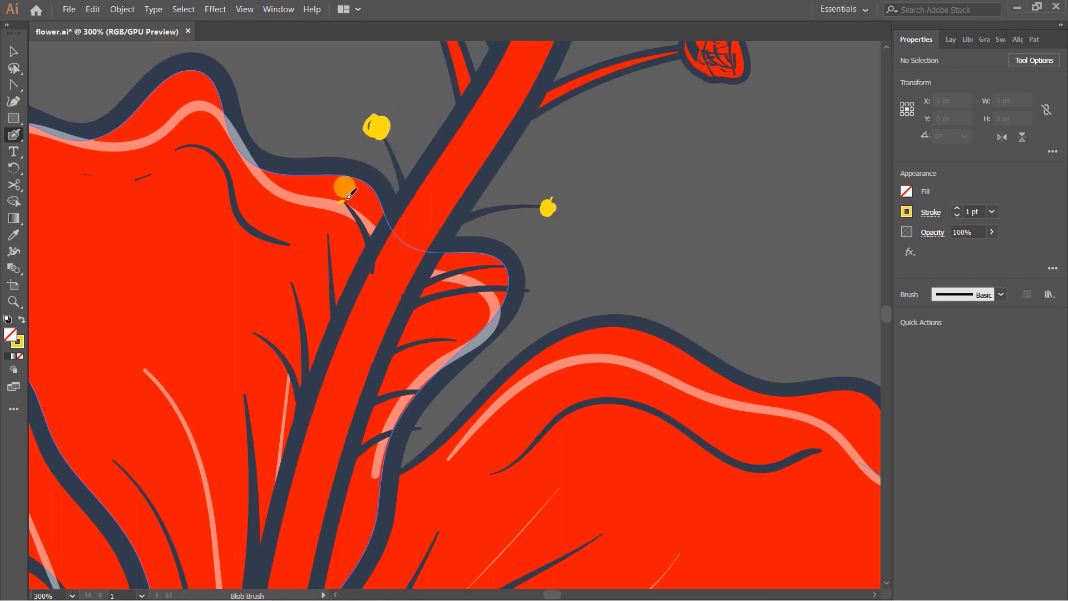
drag(341, 230, 361, 192)
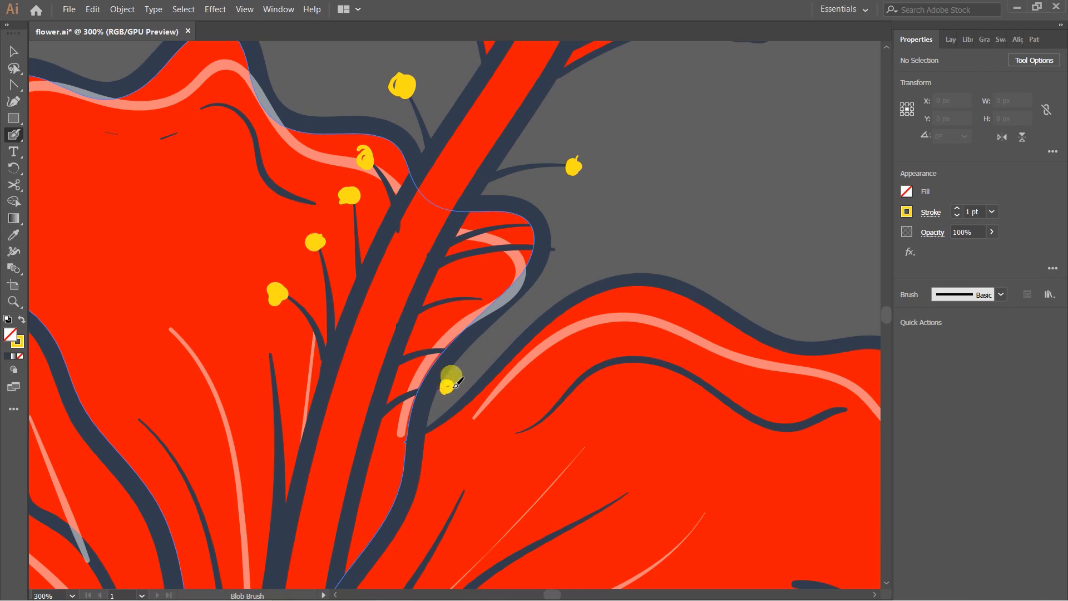
drag(464, 350, 464, 348)
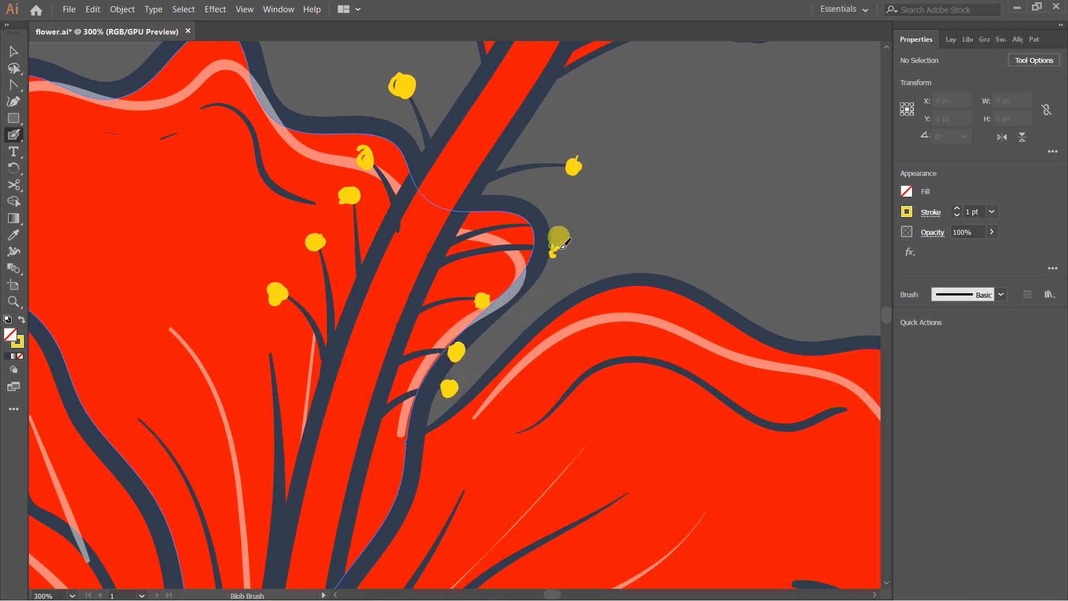
drag(565, 245, 558, 250)
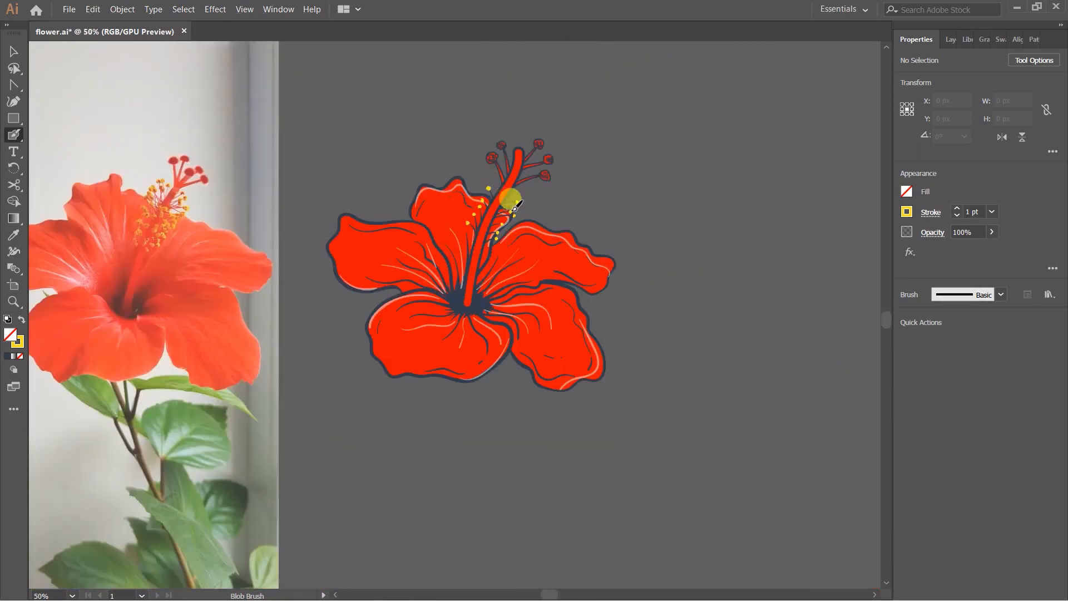
Select the entire hibiscus illustration, including the new filaments and yellow anthers, and group it.
key(v)
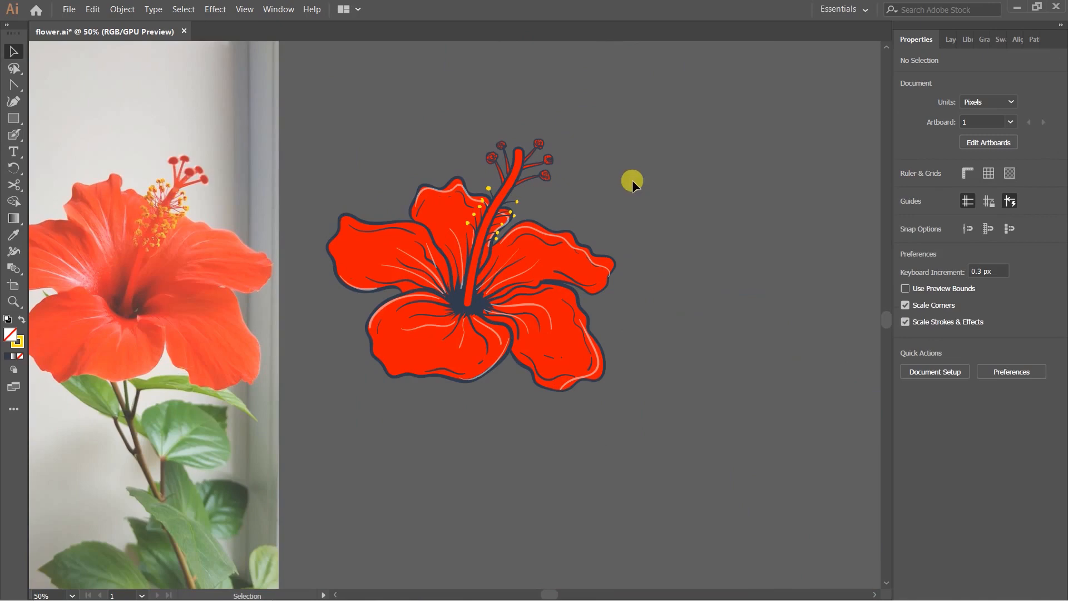
drag(424, 215, 627, 402)
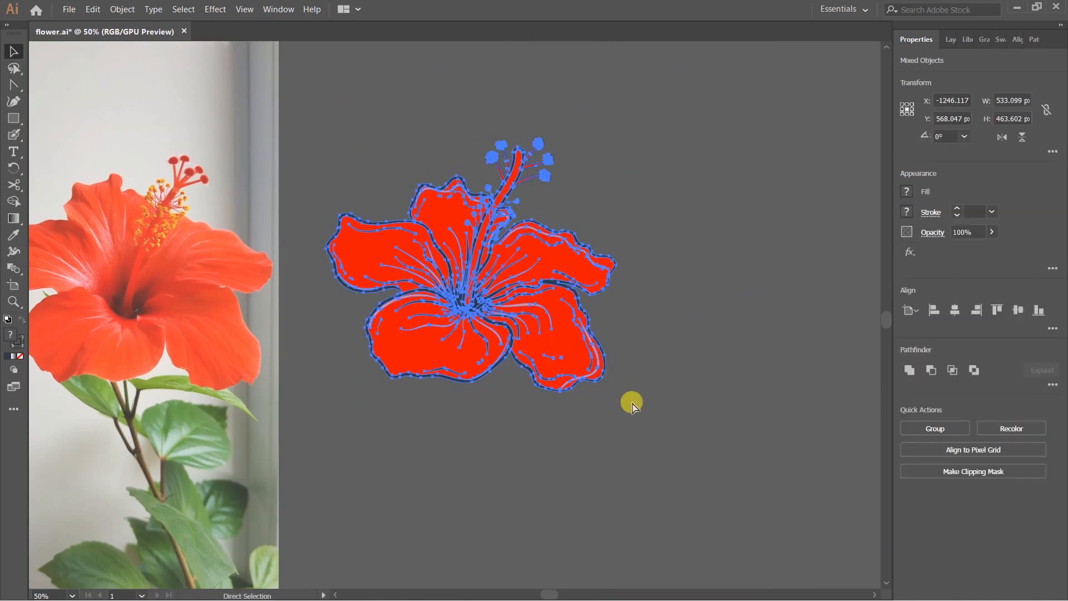
key(ctrl+g)
Move the grouped hibiscus from beside the reference photo onto the white artboard.
click(679, 341)
scroll(555, 253, down, 4)
drag(613, 281, 230, 286)
scroll(397, 264, up, 2)
drag(136, 248, 628, 171)
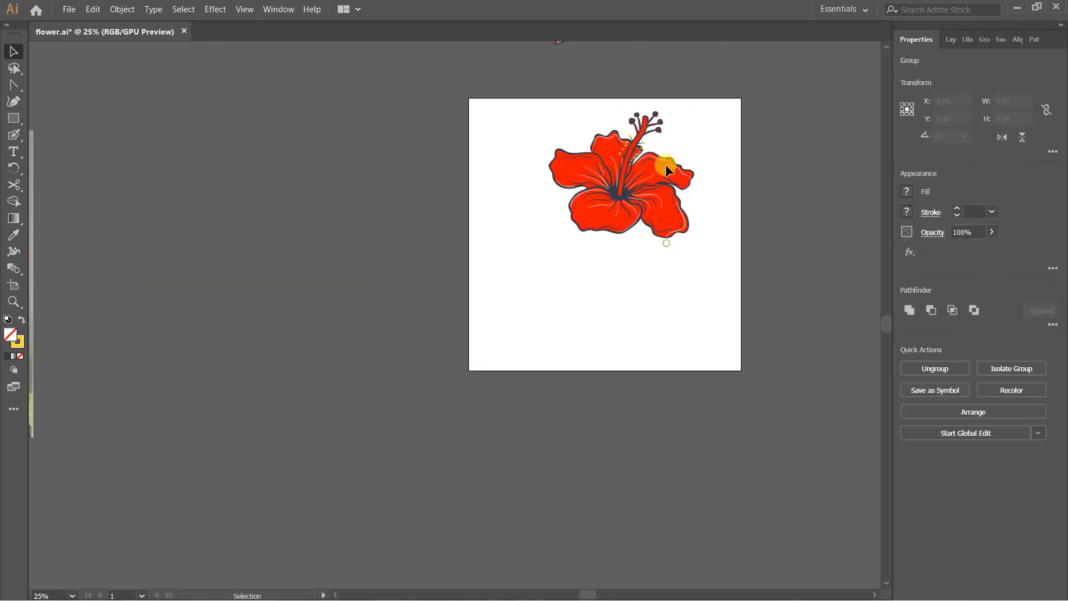
Scale down the hibiscus group and move it toward the artboard's left edge.
click(686, 197)
scroll(681, 194, up, 2)
scroll(693, 205, down, 2)
drag(712, 212, 673, 312)
click(637, 301)
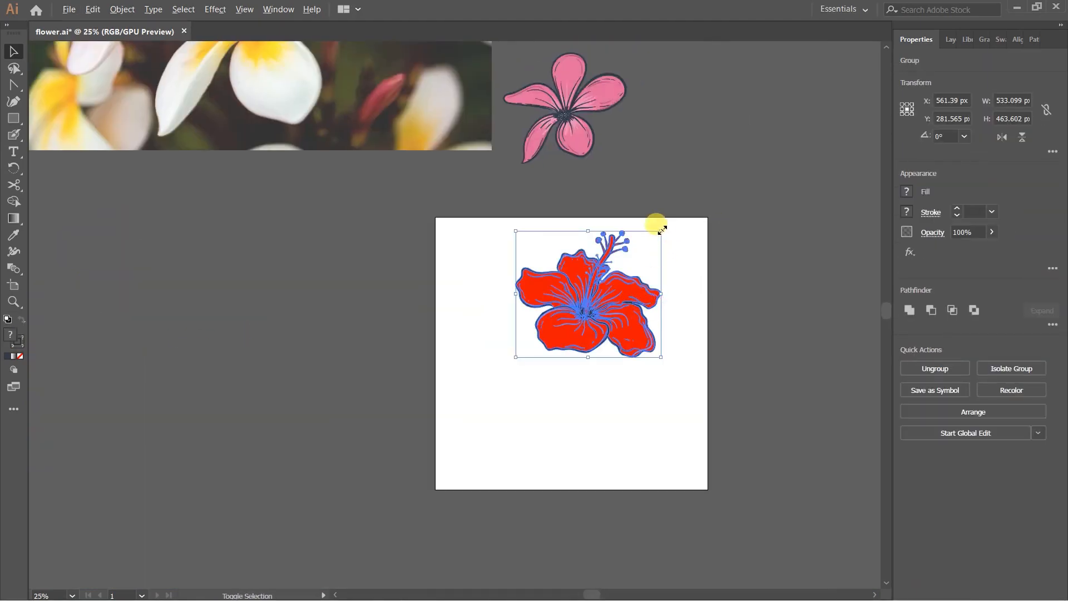
drag(660, 231, 632, 256)
drag(603, 295, 533, 303)
Bring the pink five-petal flower onto the artboard, reduce its size and place it beside the hibiscus's upper right.
click(673, 281)
drag(596, 110, 719, 287)
drag(717, 245, 692, 306)
drag(668, 271, 612, 261)
scroll(648, 316, up, 2)
click(569, 269)
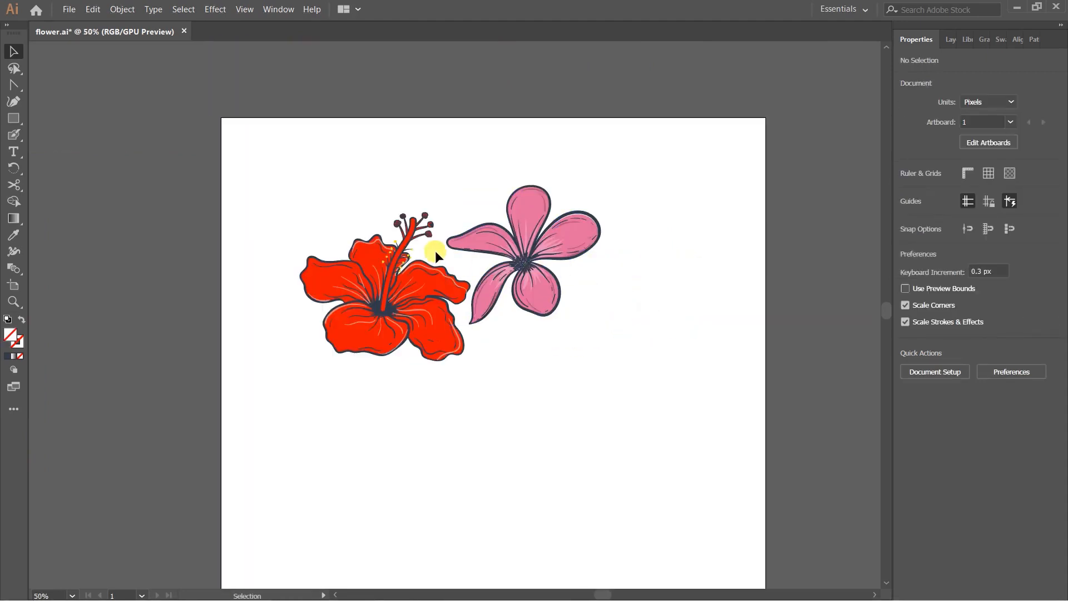
Select the hibiscus and the pink flower together and move them off the artboard to its left.
scroll(431, 251, down, 2)
drag(372, 196, 577, 390)
drag(500, 239, 286, 266)
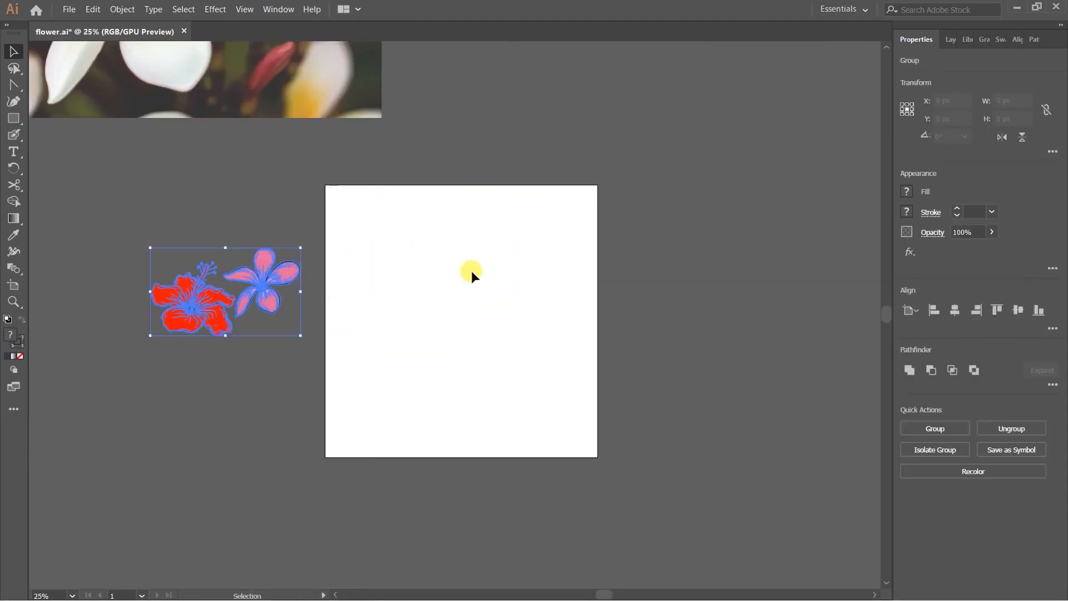
click(472, 270)
scroll(474, 281, up, 2)
drag(364, 284, 28, 159)
Draw a closed, jagged, roughly round shape about 92 by 85 px on the empty artboard with the Pencil tool.
click(14, 136)
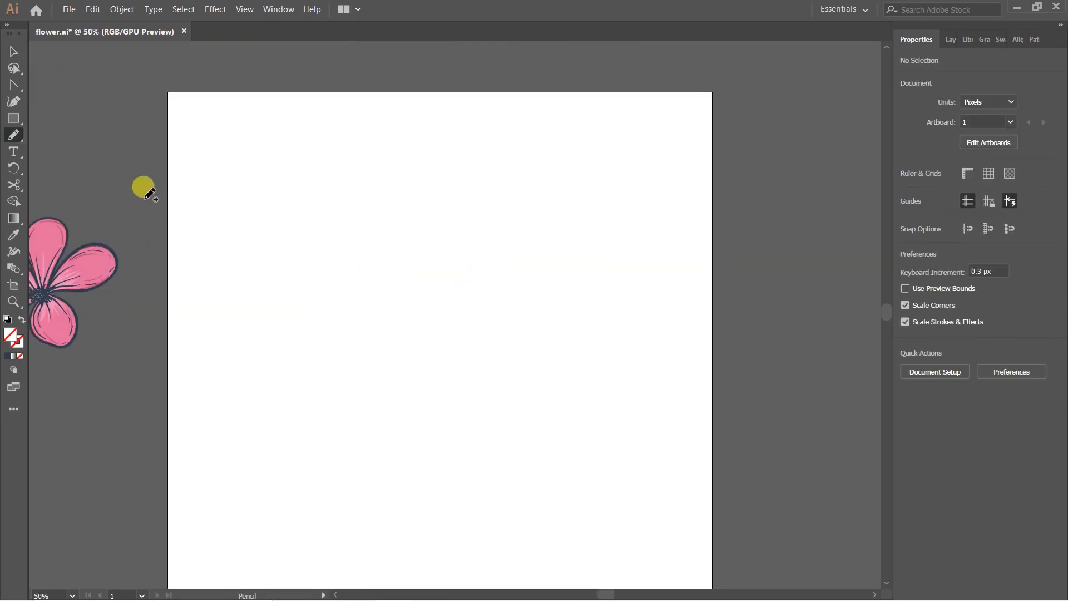
drag(332, 234, 370, 229)
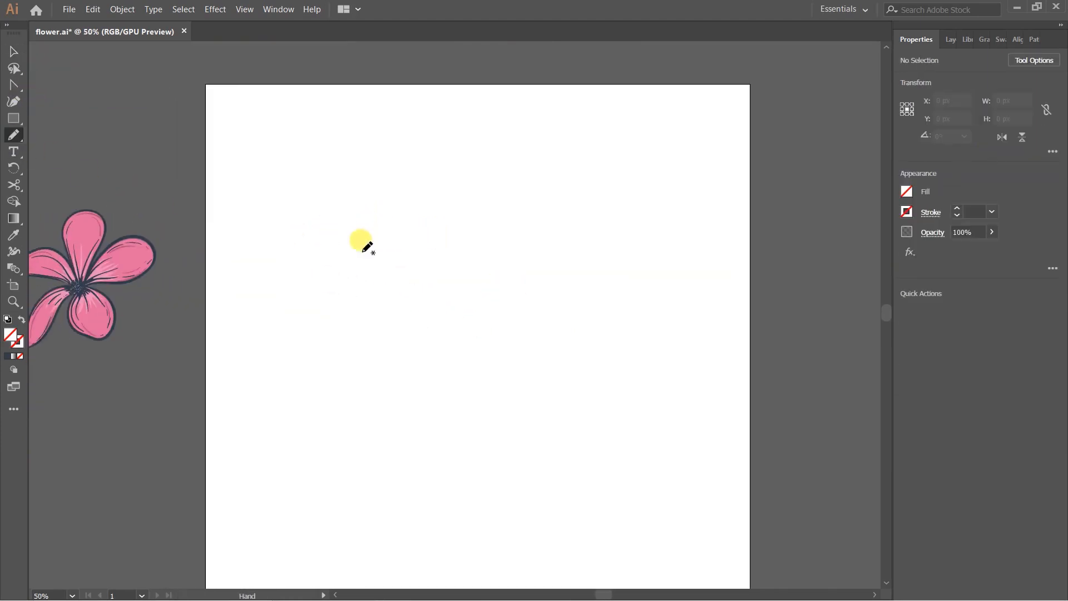
scroll(440, 288, up, 1)
mouse_move(510, 294)
mouse_down()
mouse_move(399, 329)
mouse_move(494, 328)
mouse_move(433, 322)
mouse_up()
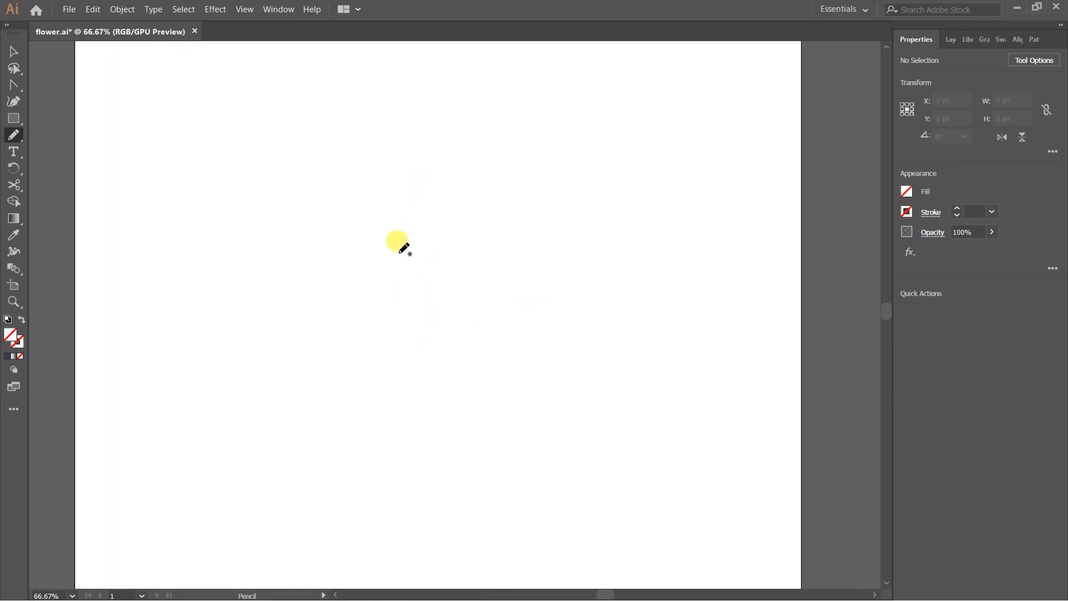
key(ctrl+1)
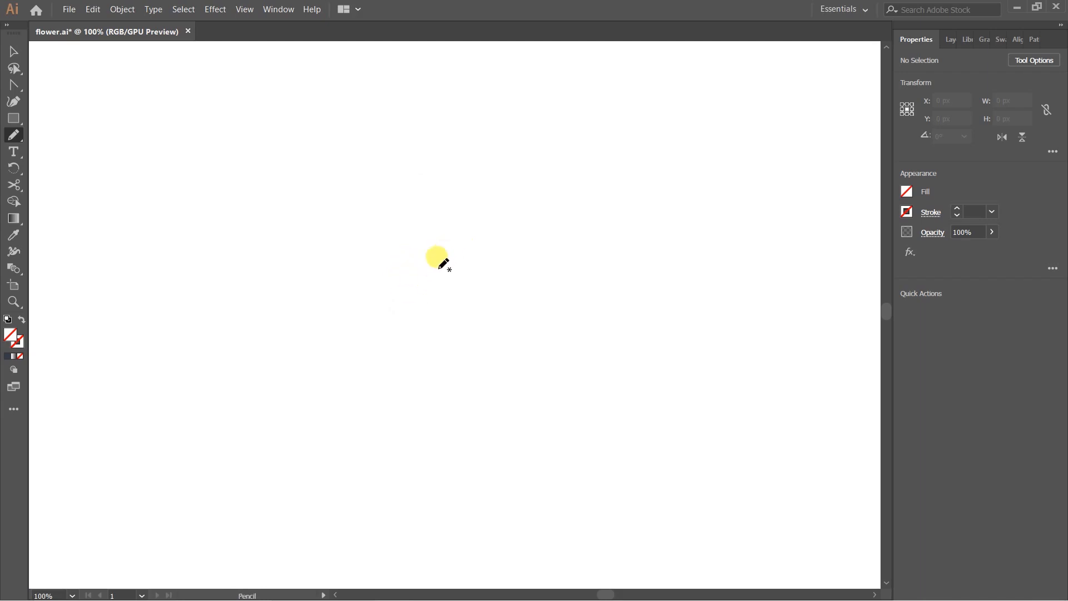
key(ctrl+minus)
key(ctrl+minus)
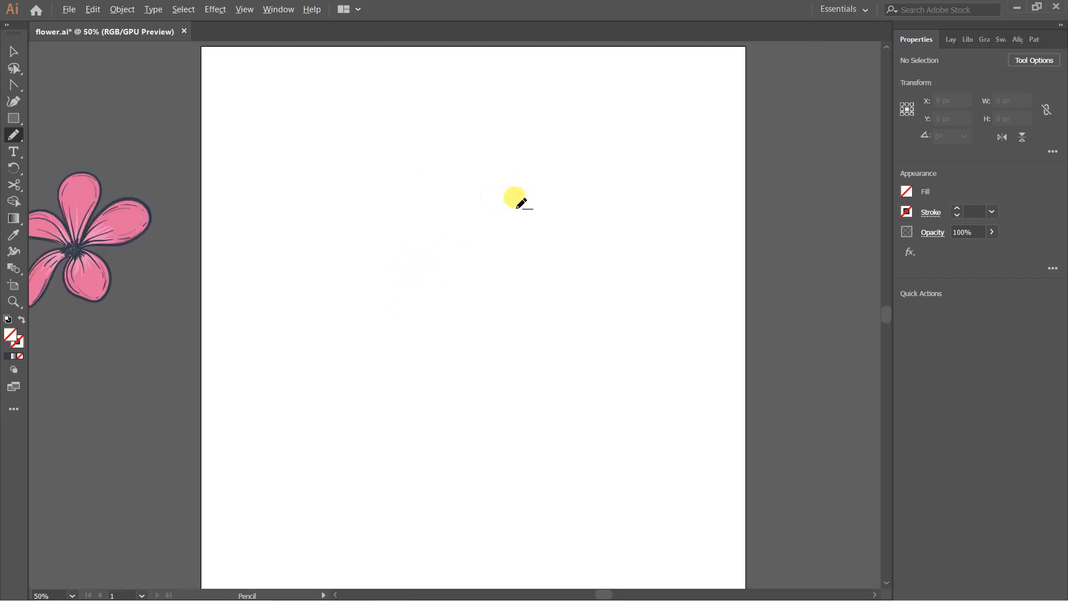
drag(422, 268, 406, 316)
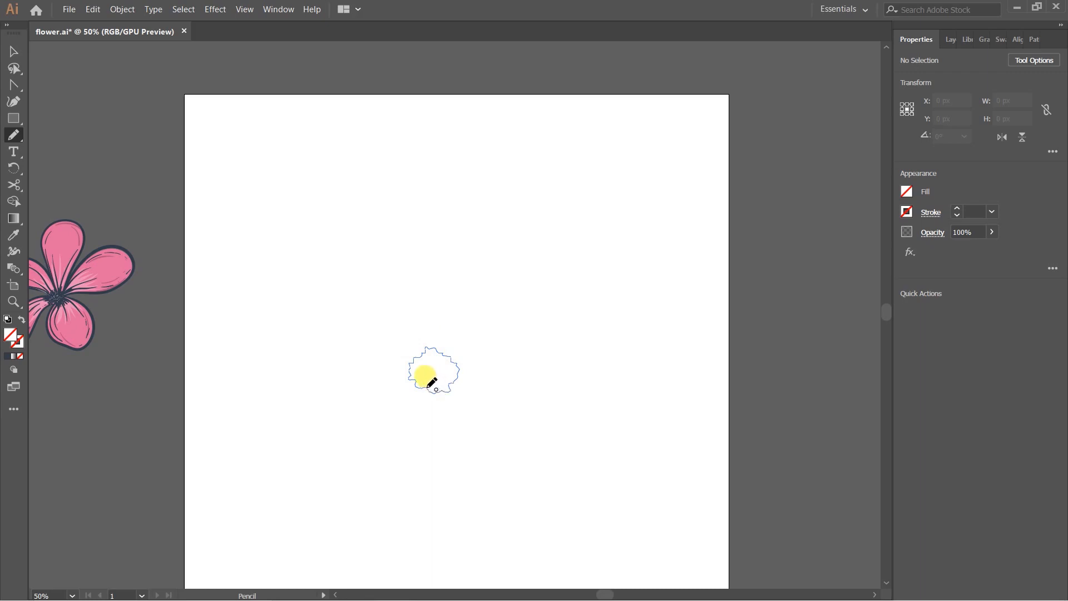
drag(431, 382, 433, 385)
Fill the jagged round shape with the dark blue sampled from the pink flower's center, and deselect it.
key(i)
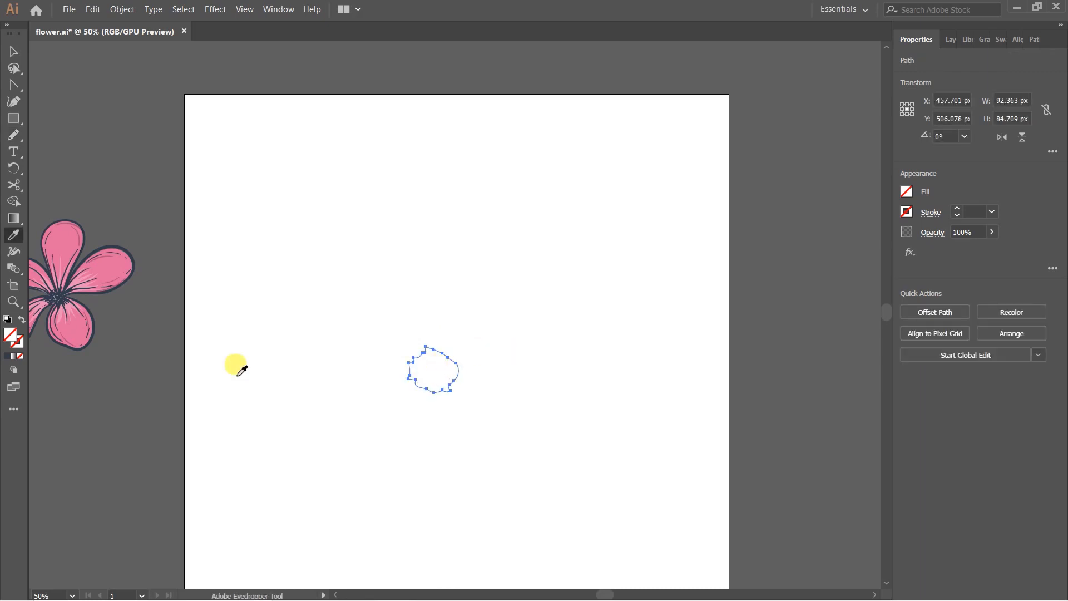
click(66, 286)
key(v)
click(468, 306)
scroll(473, 336, up, 1)
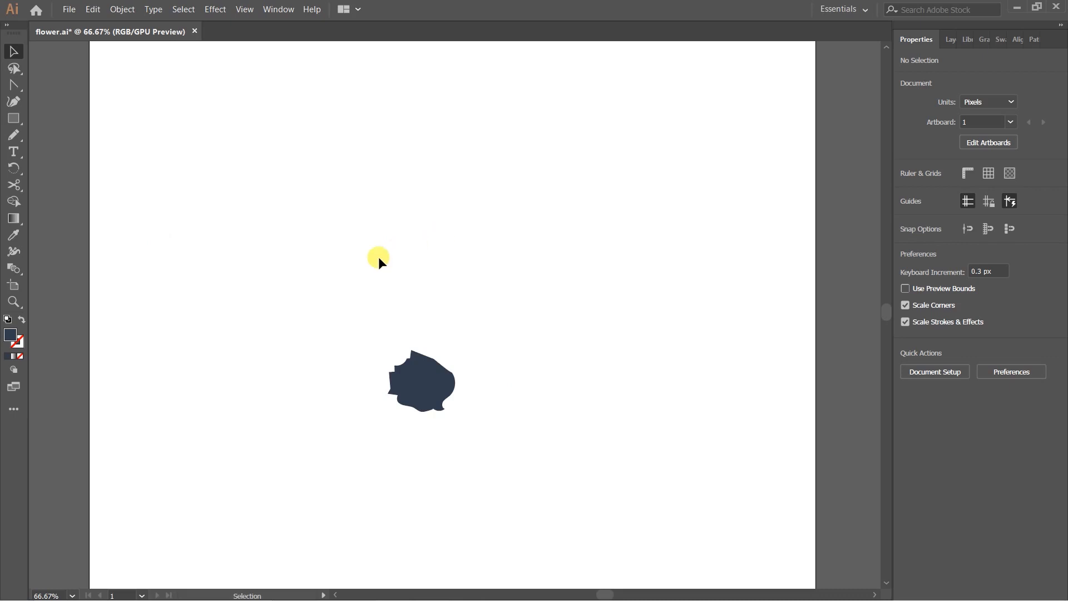
Paint a closed dark blue, leaf-shaped outline with a curved tip beside the jagged shape using the Blob Brush.
key(shift+b)
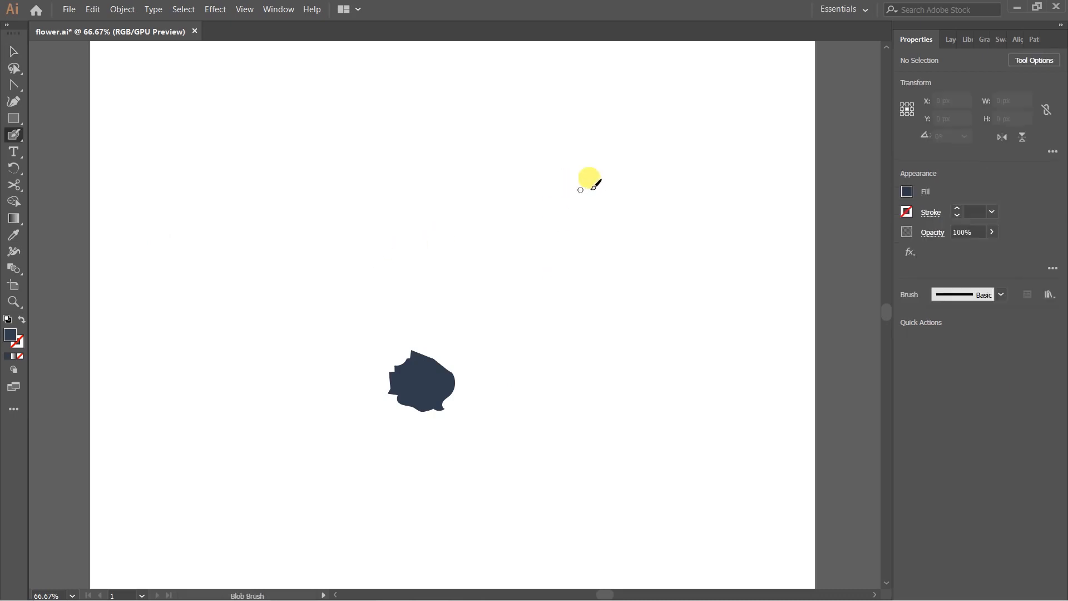
drag(412, 357, 402, 277)
key(ctrl+z)
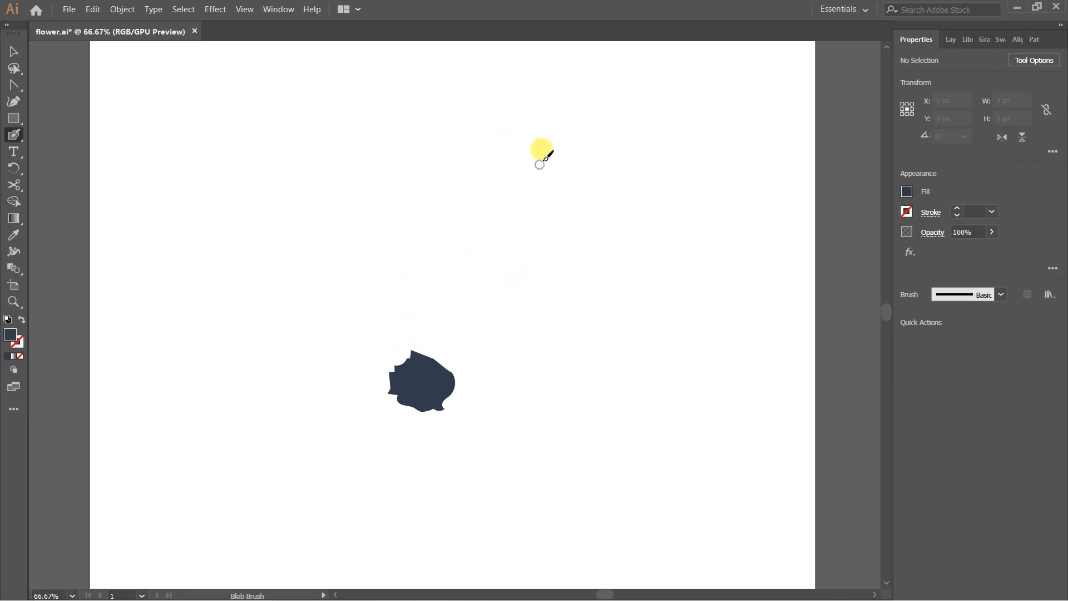
mouse_move(521, 380)
mouse_down()
mouse_move(503, 312)
mouse_move(509, 254)
mouse_move(547, 228)
mouse_move(555, 331)
mouse_move(543, 366)
mouse_move(521, 380)
mouse_up()
key(shift+x)
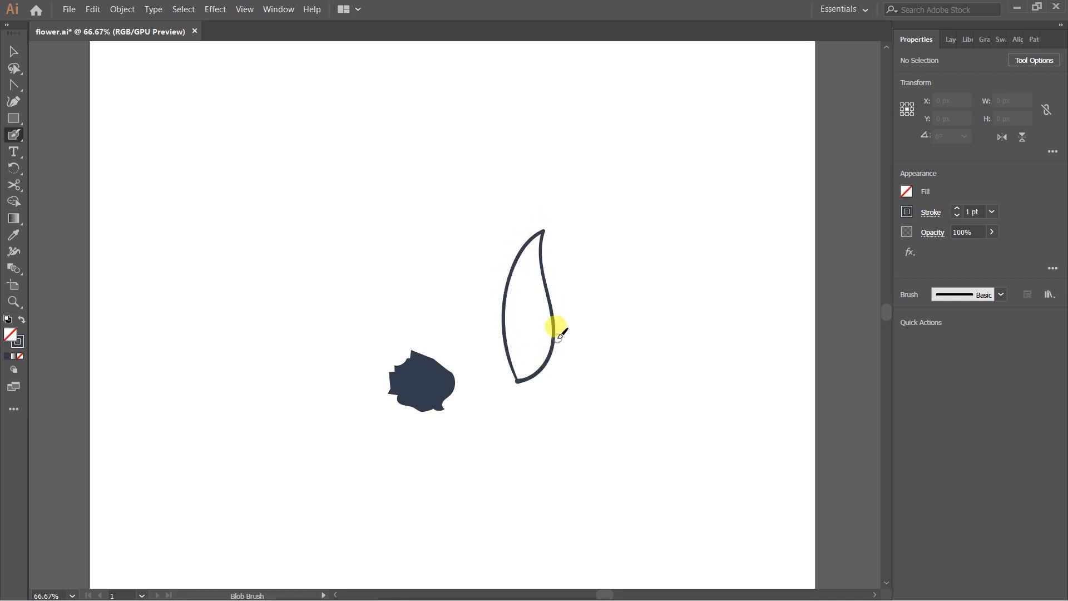
Paint a second leaf-shaped outline from two opposing dark blue curves meeting at both ends, to the right of the first.
drag(602, 354, 527, 302)
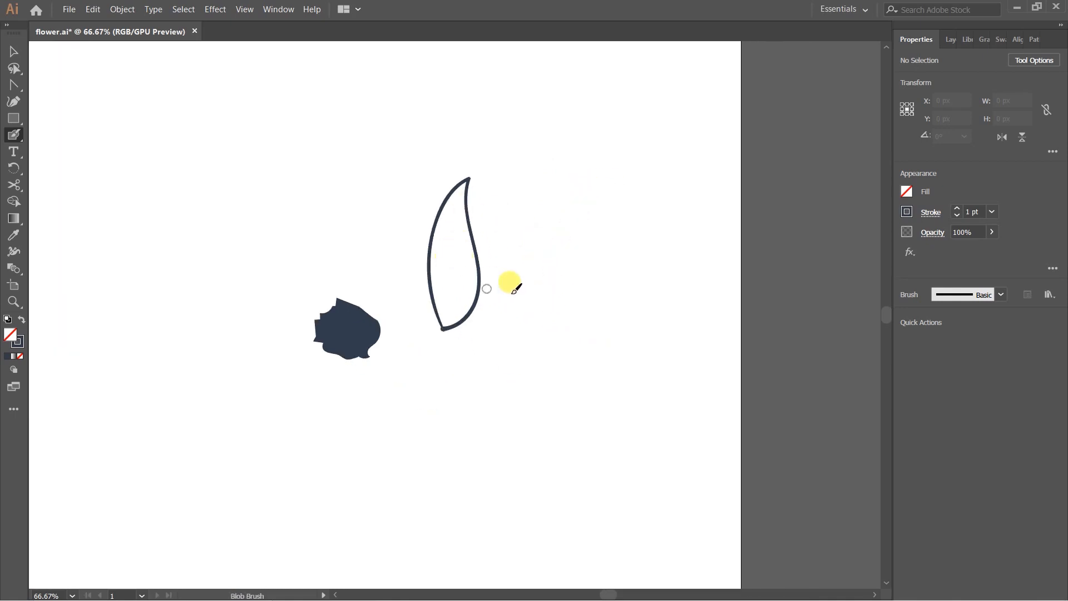
drag(500, 267, 489, 320)
mouse_move(551, 239)
mouse_down()
mouse_move(538, 264)
mouse_move(531, 345)
mouse_move(558, 399)
mouse_up()
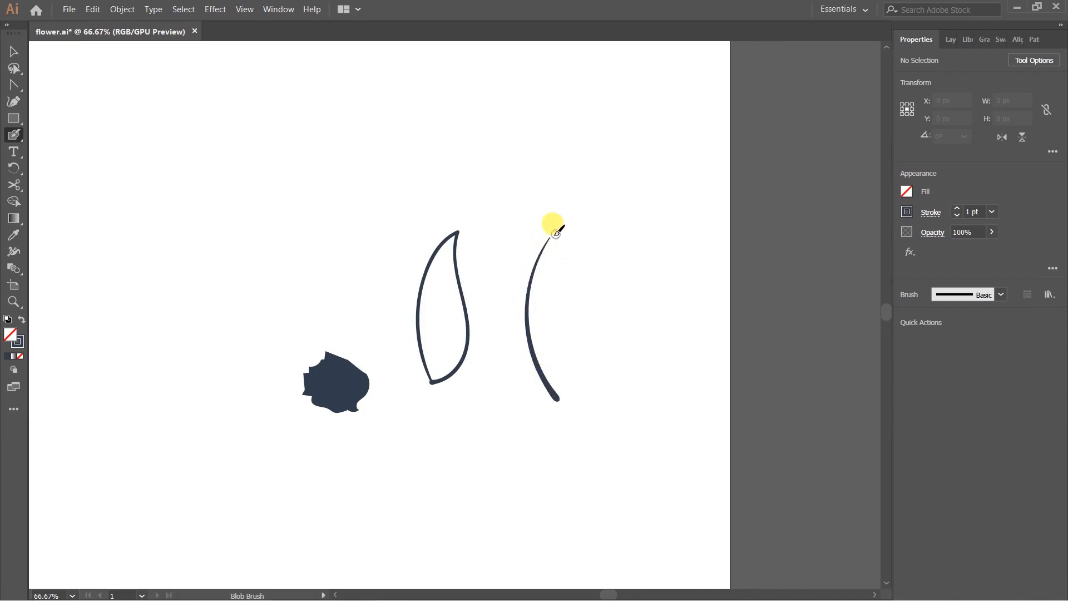
mouse_move(549, 238)
mouse_down()
mouse_move(572, 295)
mouse_move(554, 396)
mouse_up()
scroll(562, 226, down, 5)
scroll(562, 227, left, 3)
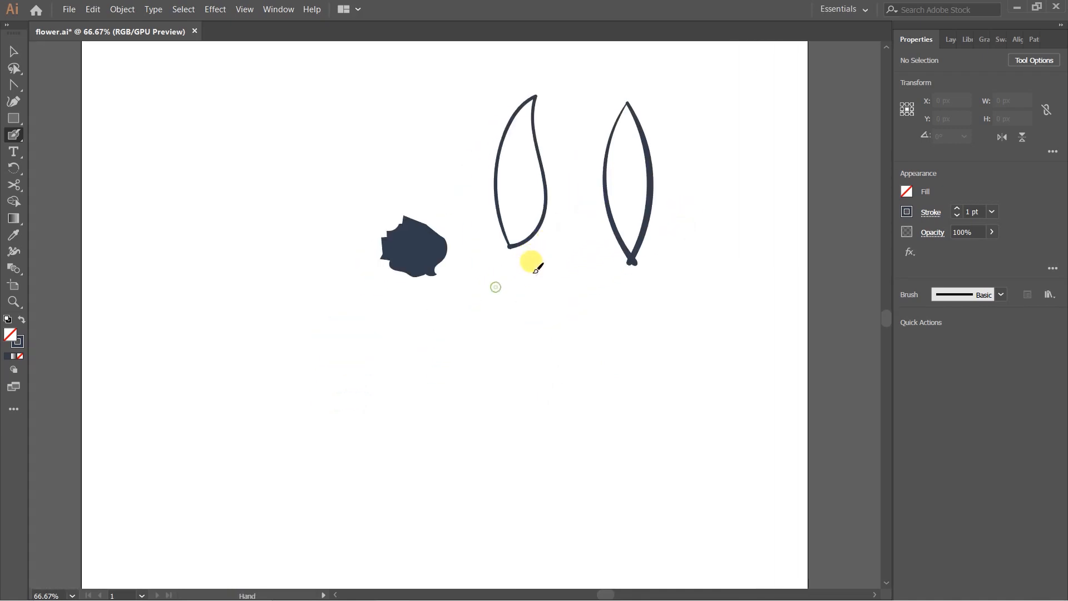
Undo both brush curves of the second leaf-shaped outline.
key(ctrl+z)
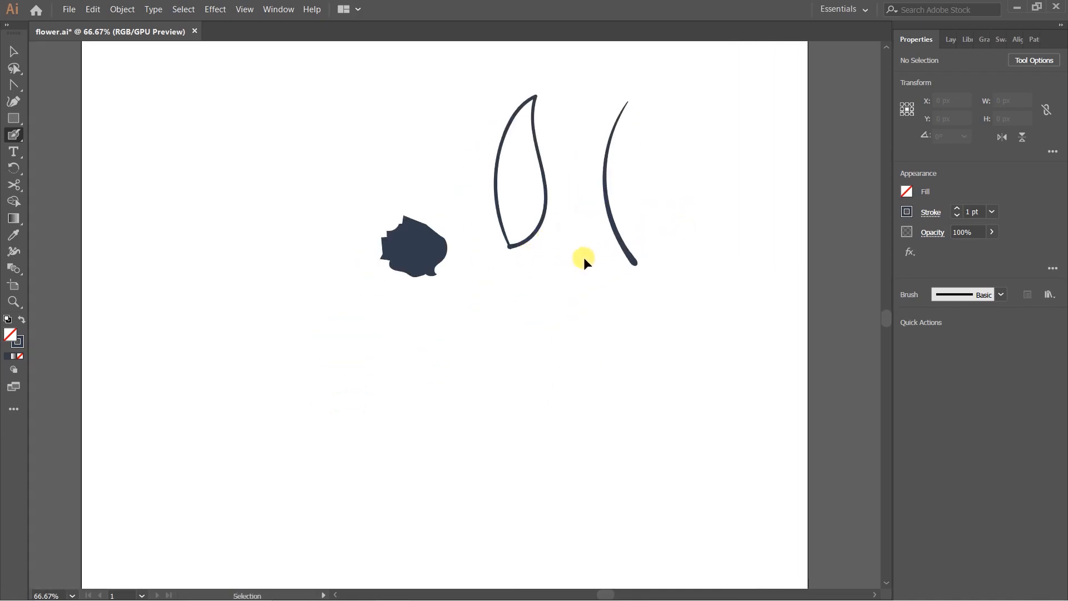
key(ctrl+z)
scroll(551, 254, up, 3)
scroll(551, 253, right, 2)
scroll(567, 211, right, 1)
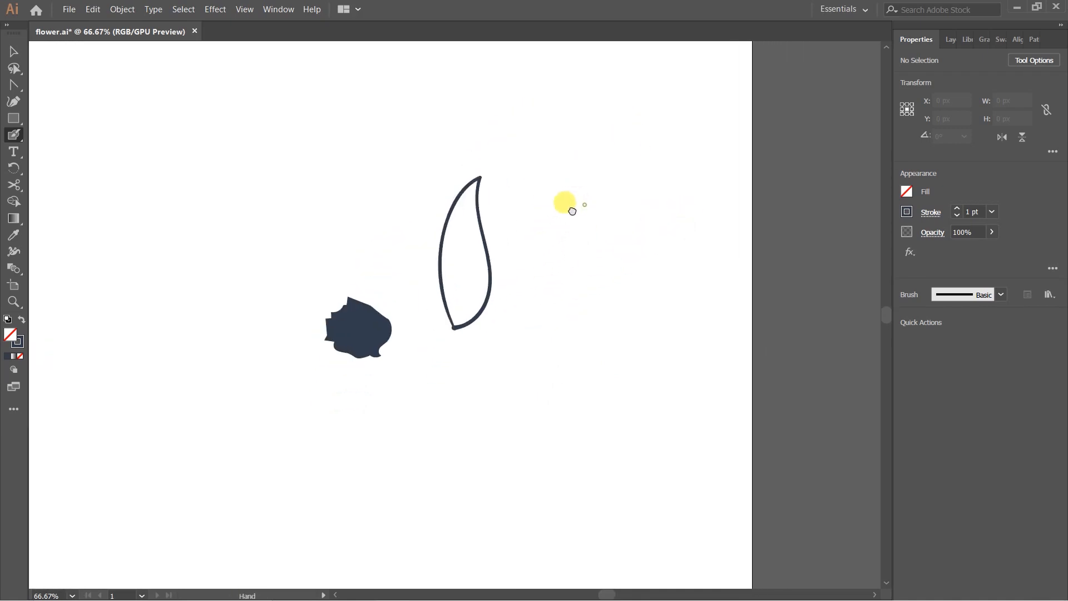
scroll(562, 223, up, 1)
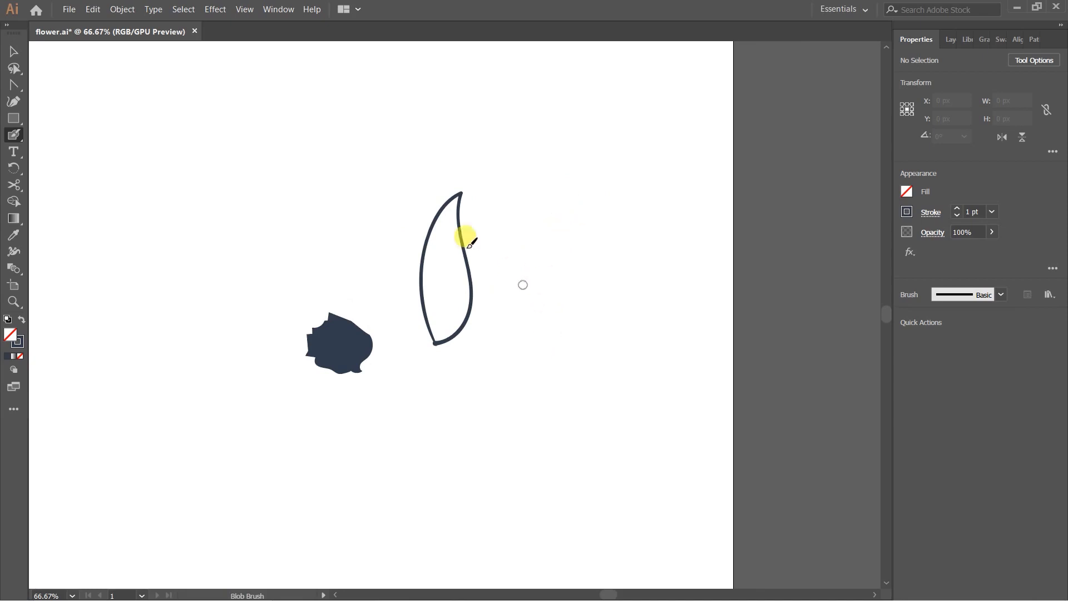
Set the Blob Brush size behavior to Fixed, keeping the 12 pt size, for strokes of uniform width.
double_click(14, 135)
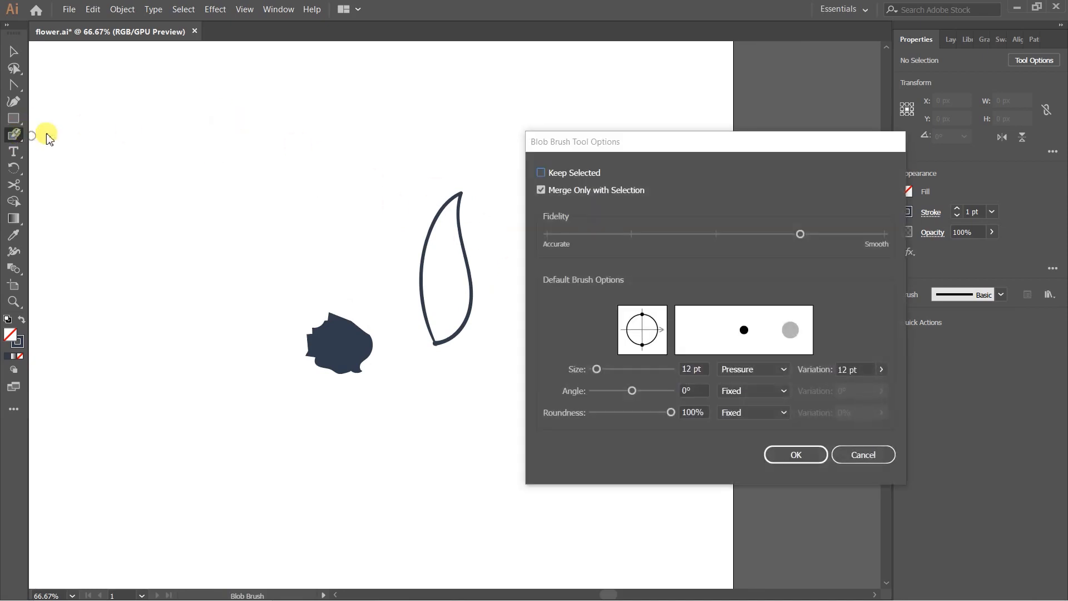
click(744, 368)
click(745, 383)
click(793, 454)
Delete the remaining leaf-shaped outline with the curved tip, leaving the jagged dark blue shape in place.
key(v)
click(459, 202)
key(Delete)
Paint an outward-bowed dark blue curve with the Blob Brush from a point above the jagged shape down into it.
key(shift+b)
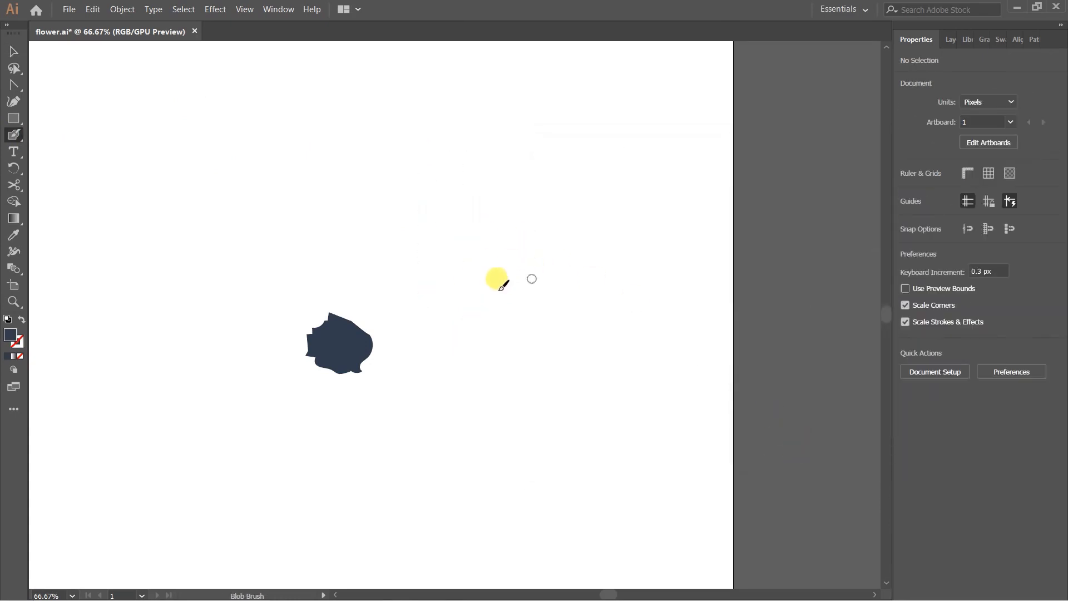
key(space)
drag(410, 231, 433, 264)
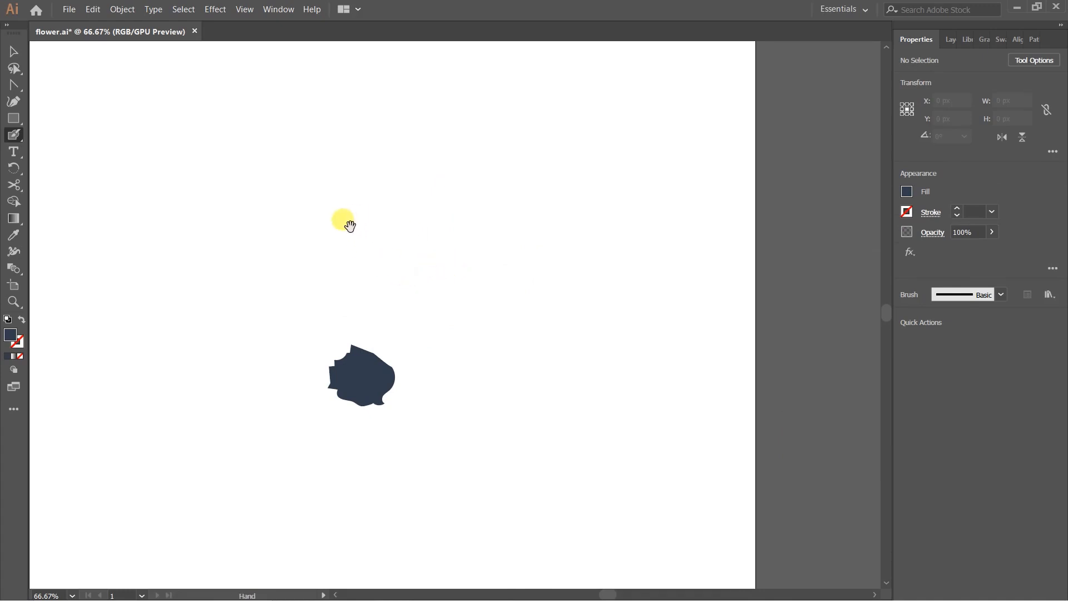
key(space)
drag(351, 228, 381, 221)
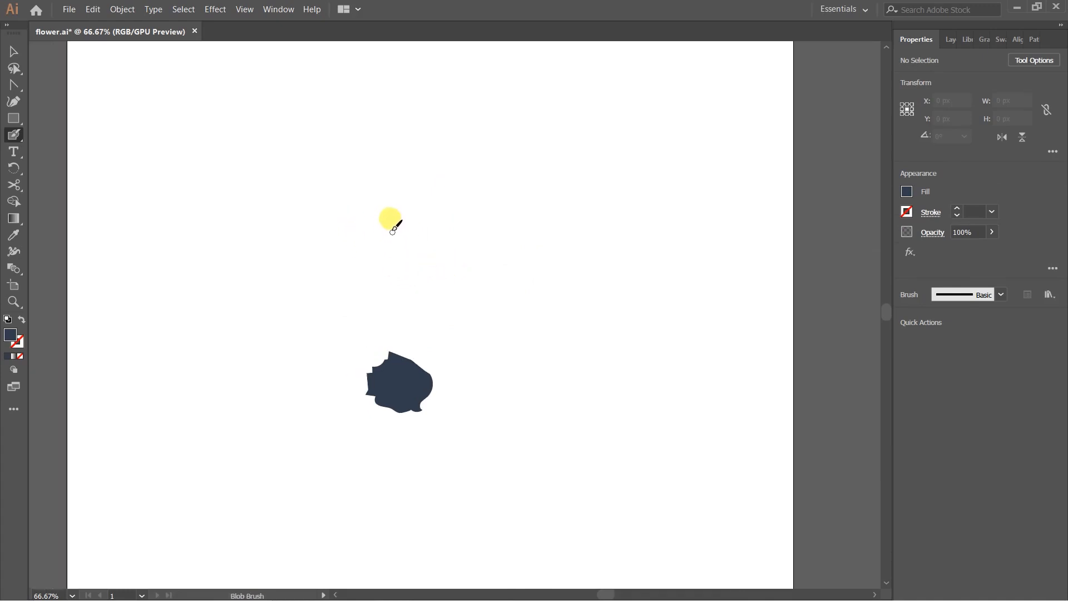
drag(395, 218, 383, 306)
key(ctrl+z)
mouse_move(388, 205)
mouse_down()
mouse_move(373, 276)
mouse_move(389, 374)
mouse_up()
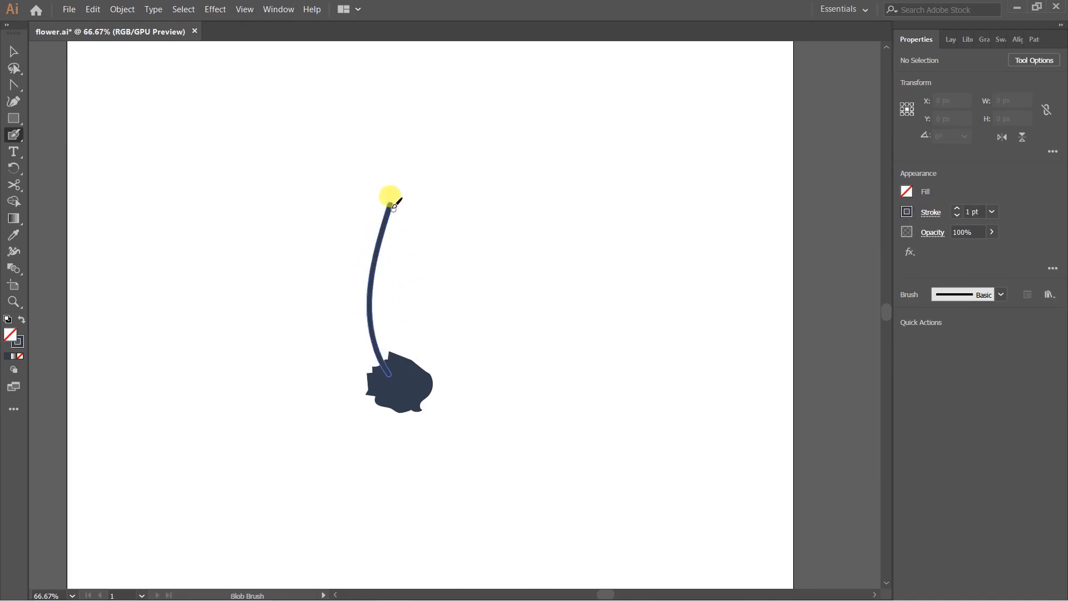
Paint the opposing curve from the same tip to close a pointed petal outline about 76 by 248 px.
drag(391, 203, 433, 281)
key(ctrl+z)
mouse_move(390, 205)
mouse_down()
mouse_move(419, 304)
mouse_move(410, 365)
mouse_move(401, 350)
mouse_up()
key(ctrl+z)
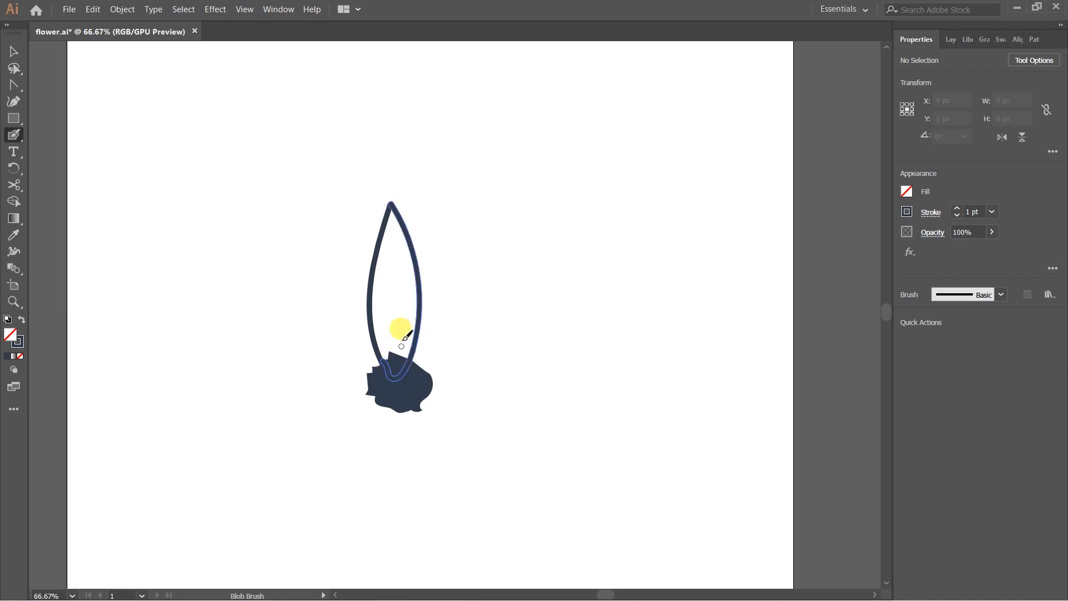
drag(407, 335, 409, 332)
Move the petal outline off the jagged shape to the empty area on its right, and deselect it.
key(space)
drag(464, 296, 423, 265)
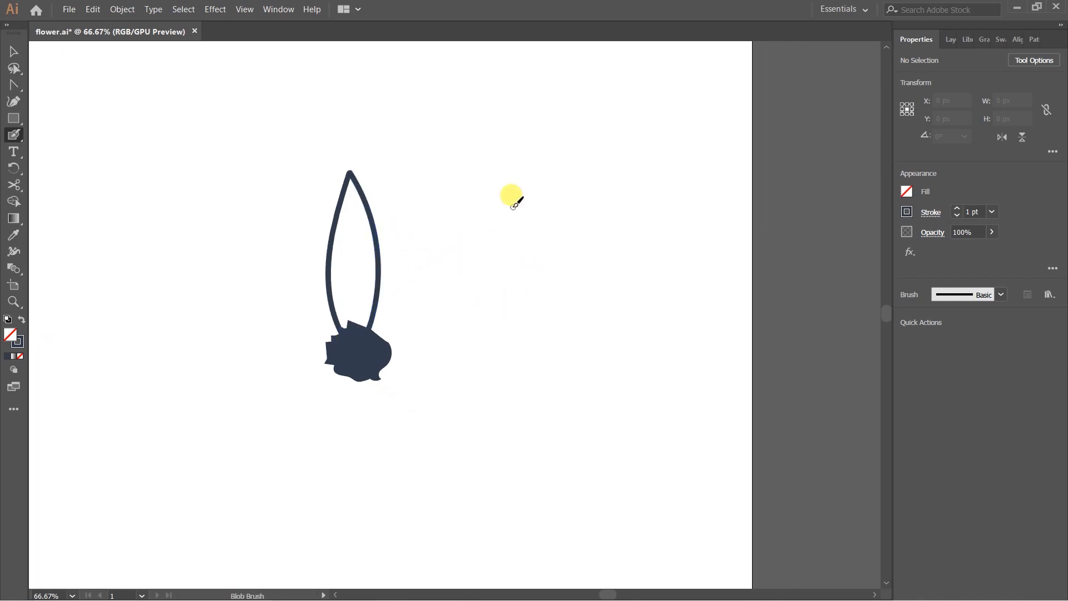
click(380, 261)
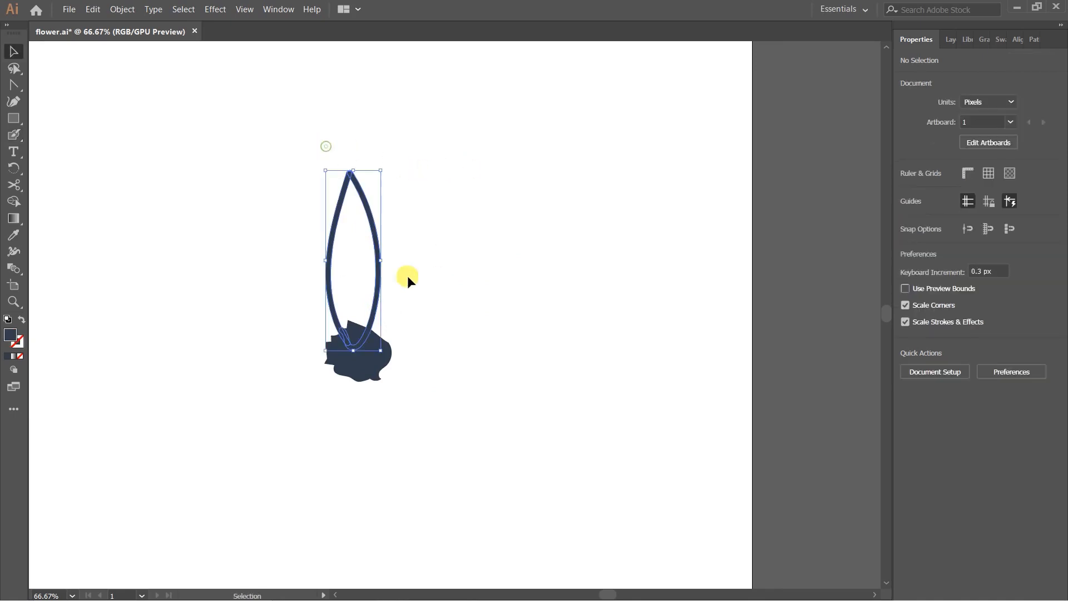
drag(380, 249, 496, 254)
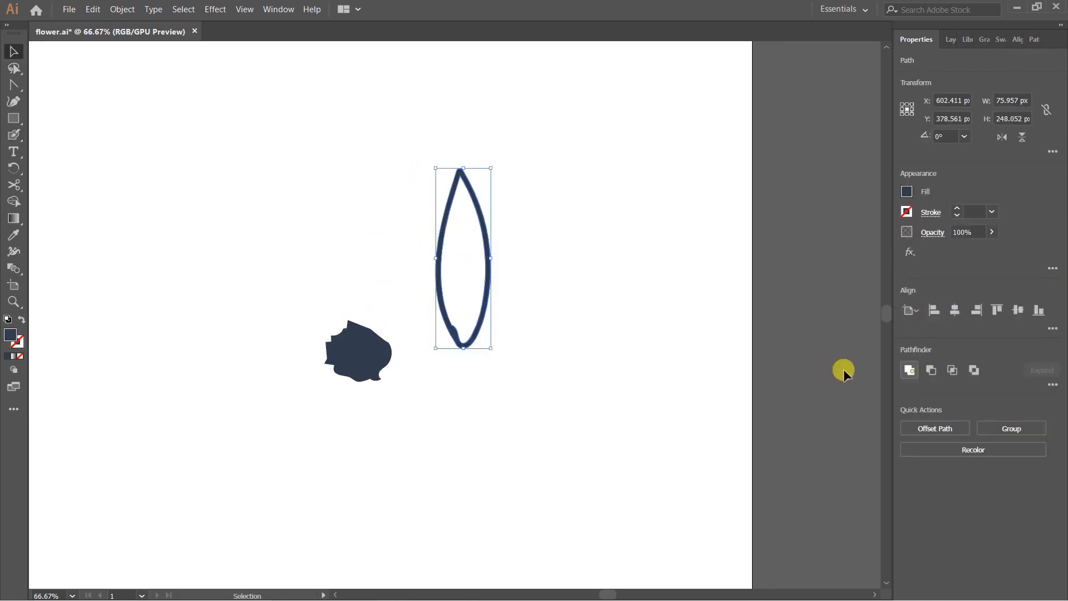
click(694, 358)
key(space)
drag(526, 314, 539, 318)
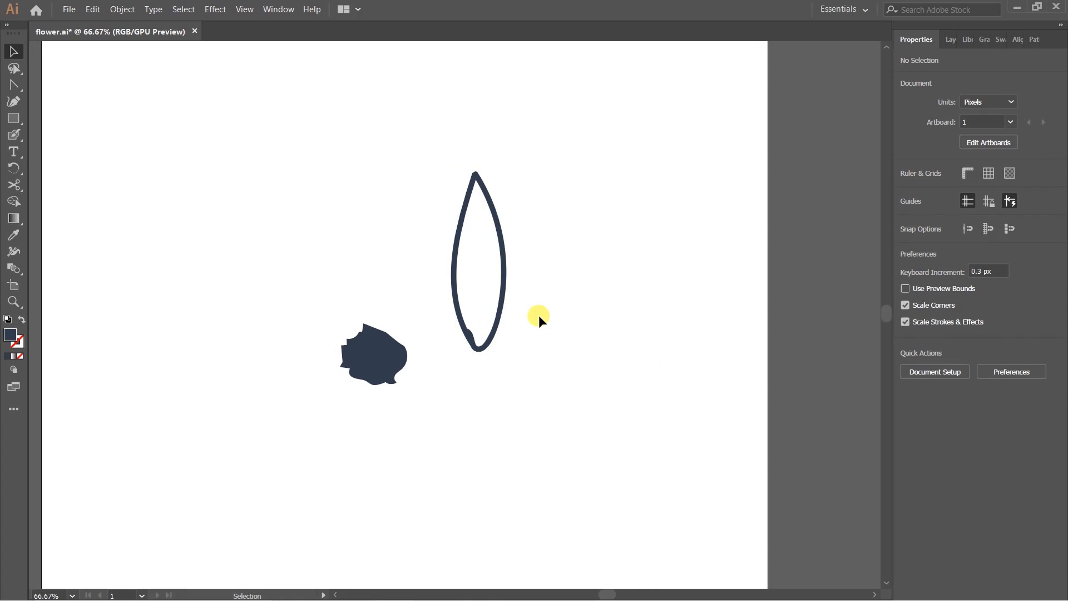
Move the petal outline so that its base overlaps the top of the dark flower centre.
key(space)
drag(539, 315, 579, 322)
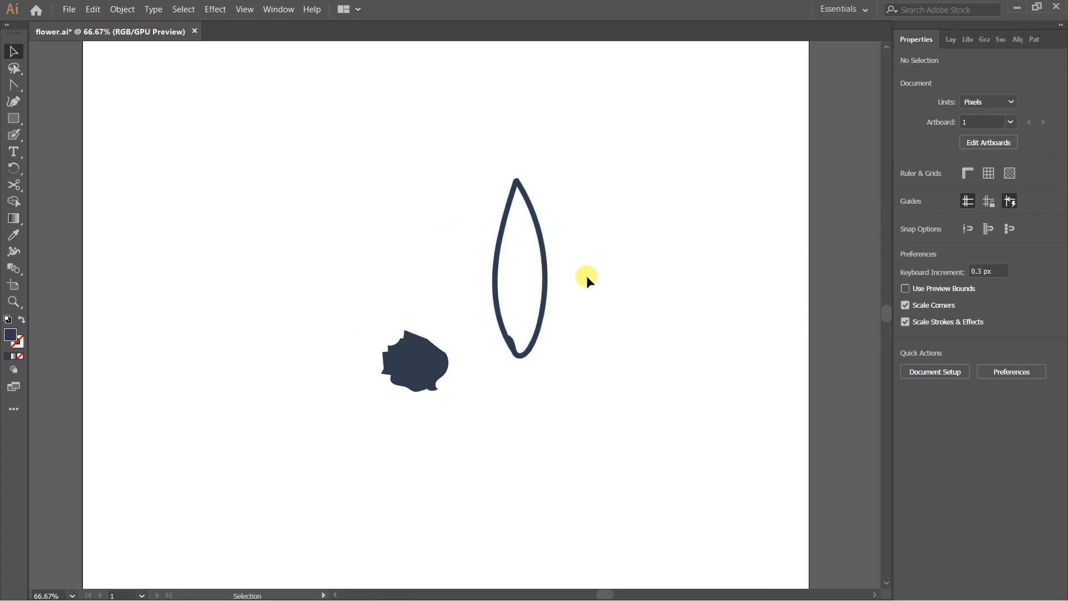
key(space)
drag(586, 277, 609, 264)
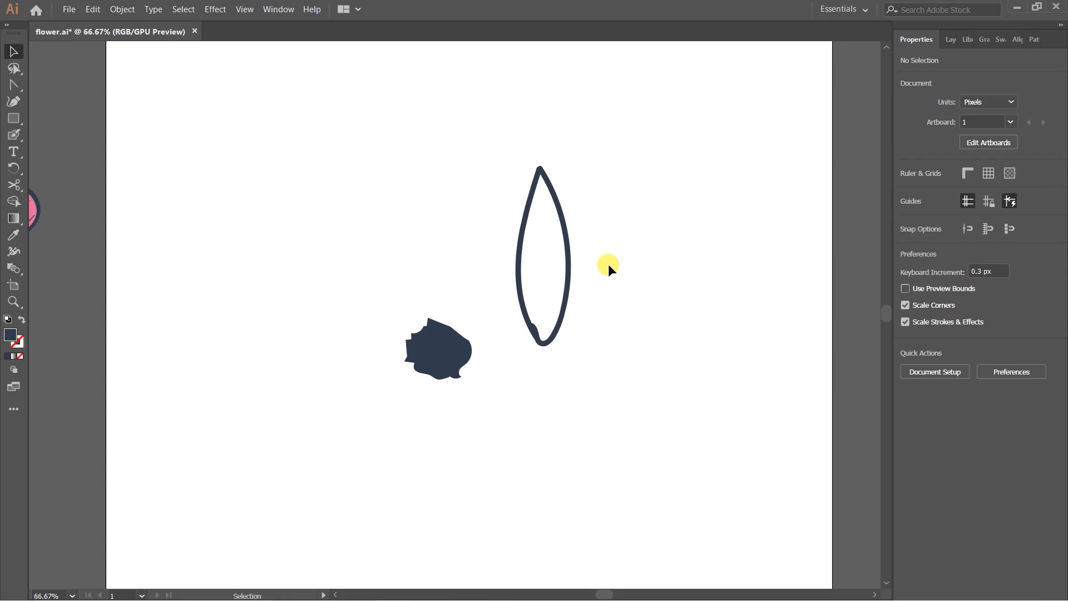
key(space)
drag(608, 264, 490, 235)
key(shift+b)
click(457, 230)
key(ctrl+z)
Select the petal outline and turn its enclosed interior into a separate filled shape with Shape Builder.
click(13, 52)
drag(334, 124, 547, 242)
key(shift+b)
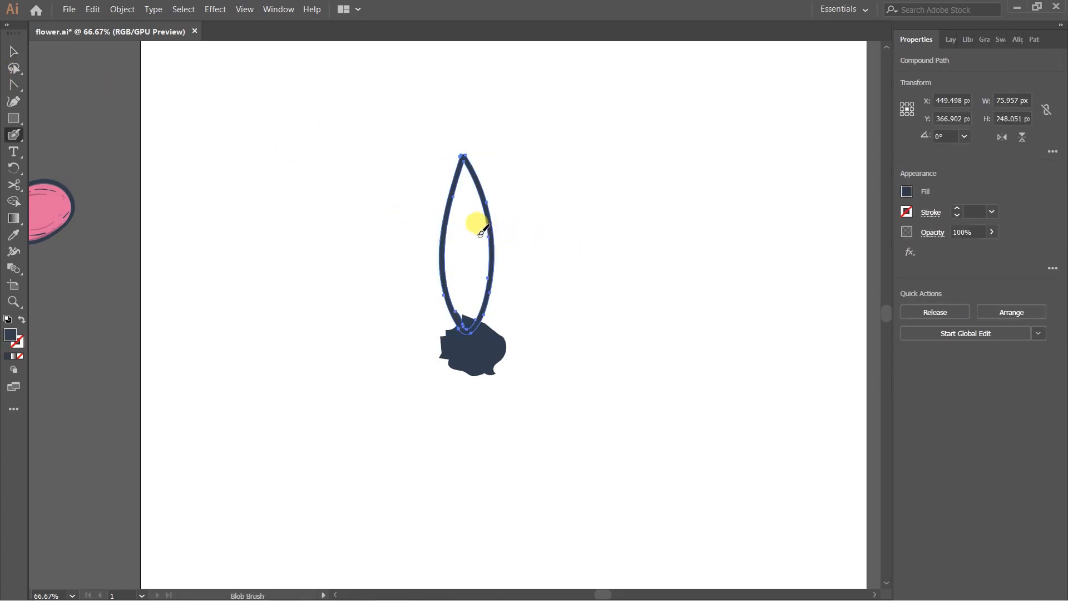
click(13, 51)
drag(351, 113, 539, 225)
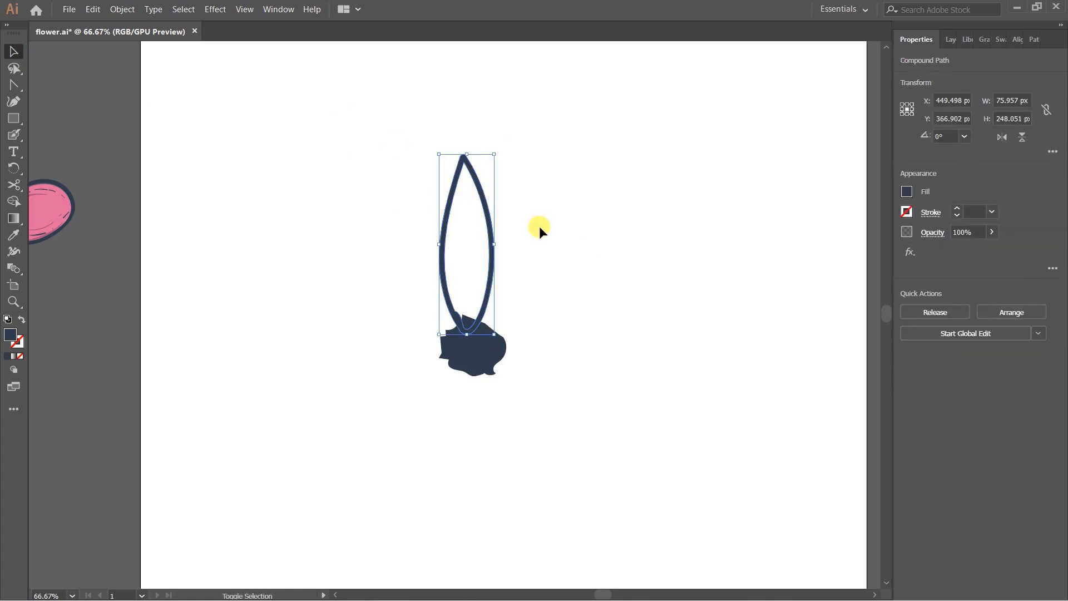
key(shift+m)
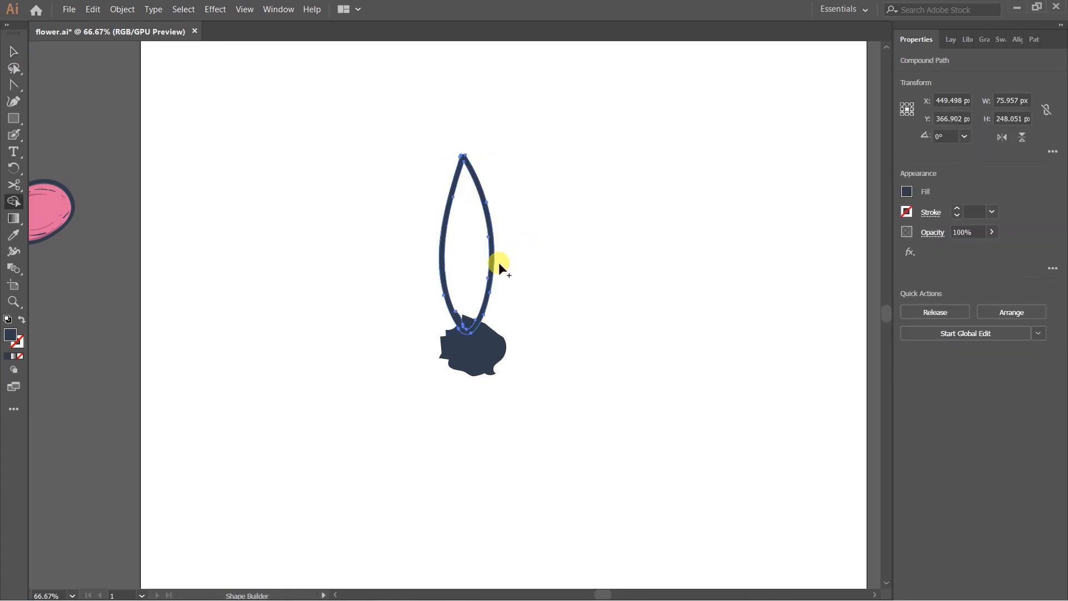
click(478, 252)
click(13, 51)
click(200, 105)
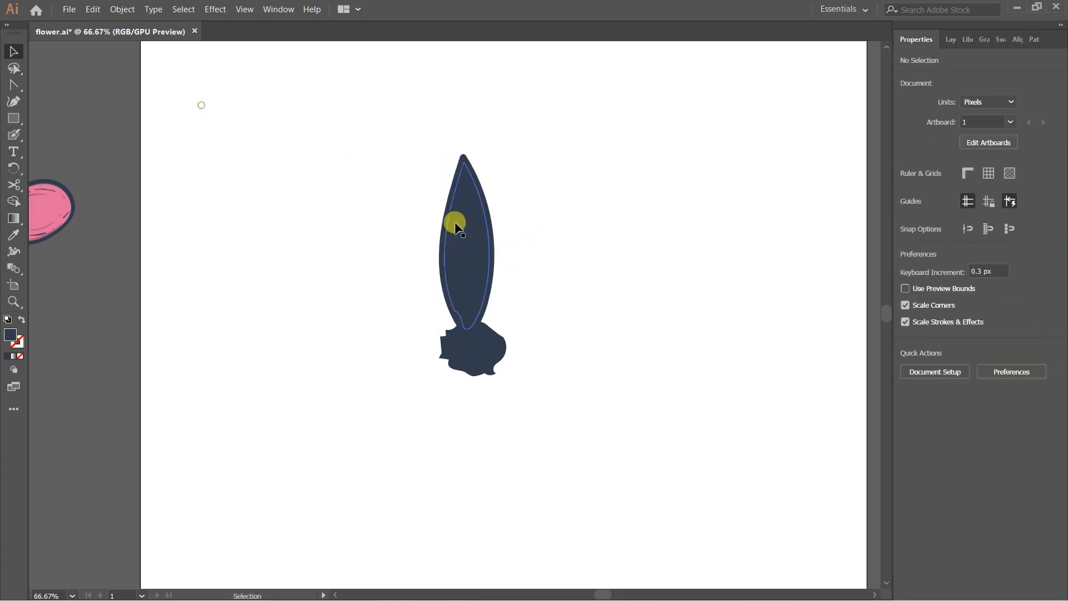
Recolour the petal's interior shape with a light golden yellow fill at hue 48°.
click(447, 267)
double_click(11, 338)
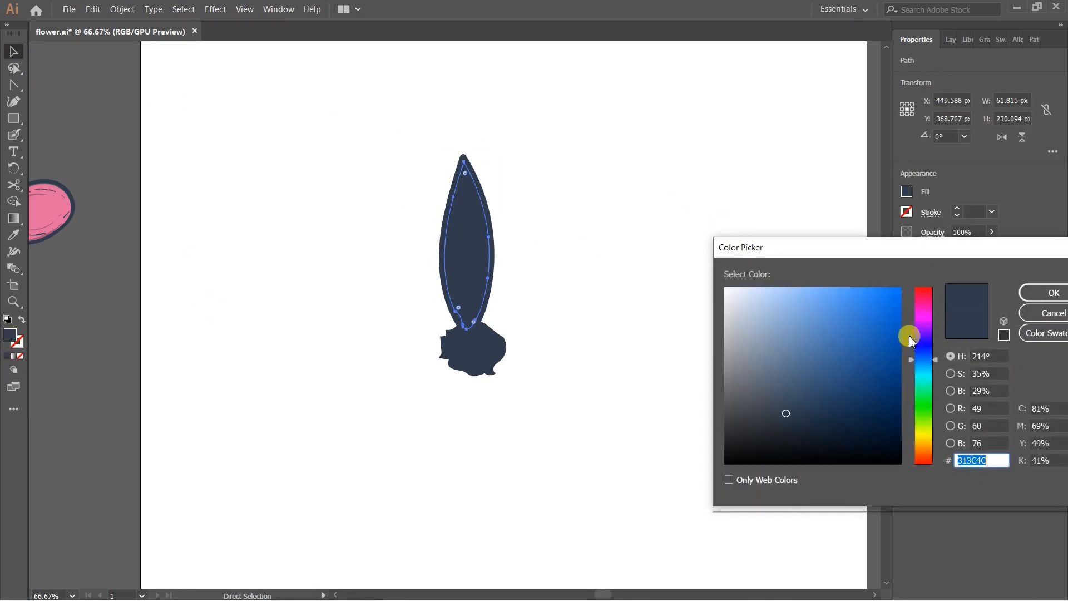
drag(923, 382, 926, 440)
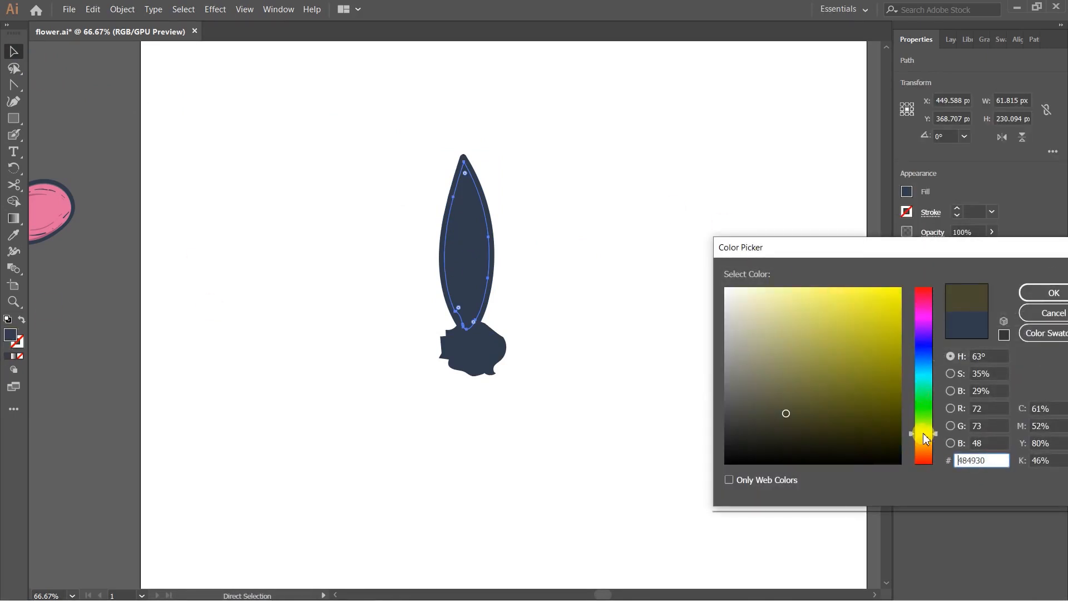
drag(927, 440, 928, 440)
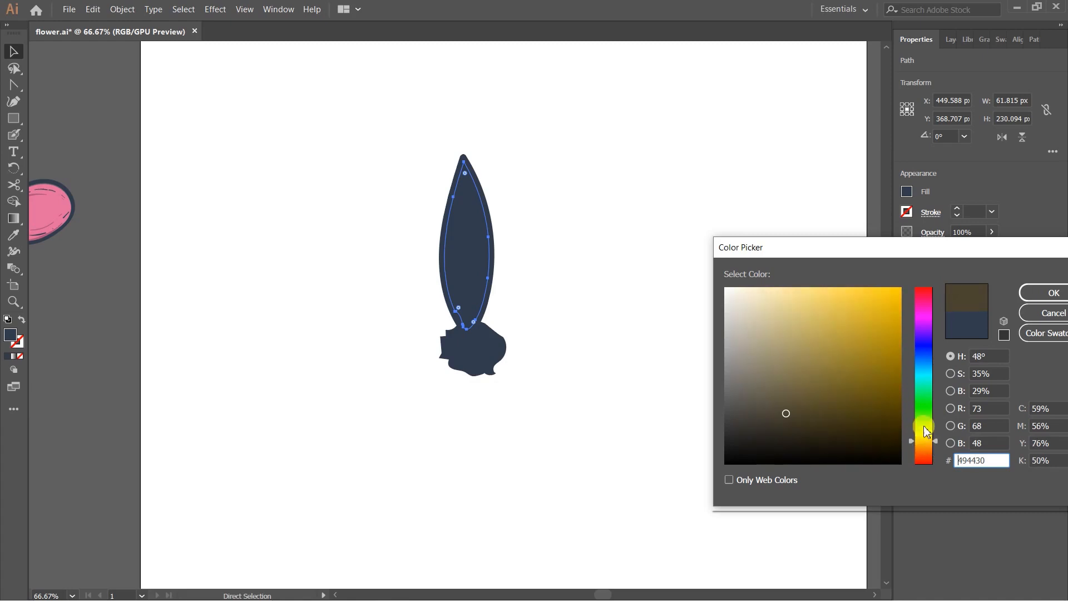
mouse_move(855, 304)
mouse_down()
mouse_move(875, 278)
mouse_move(837, 286)
mouse_move(820, 306)
mouse_up()
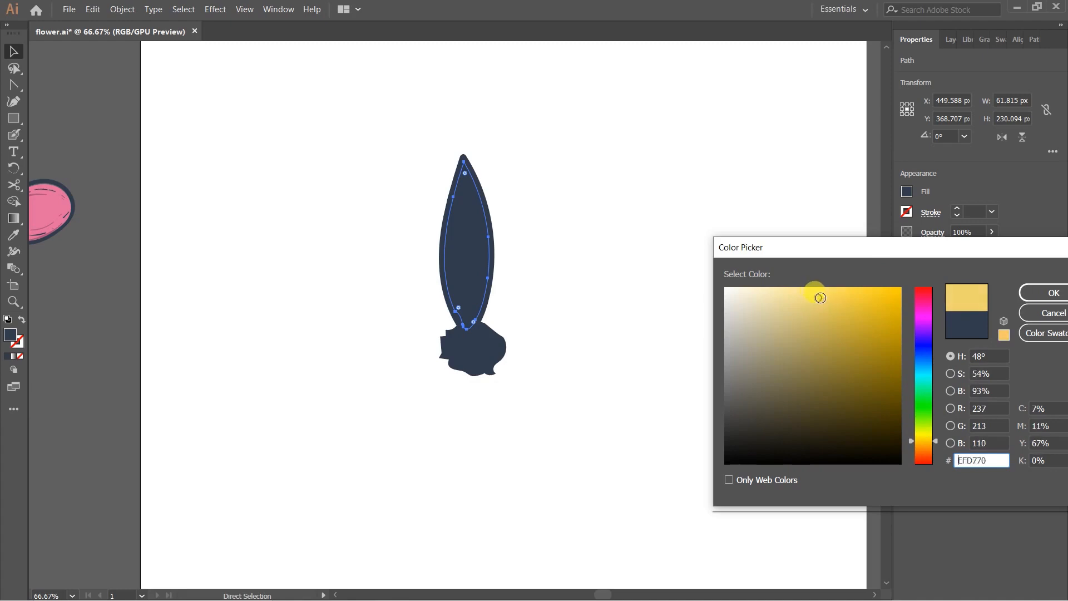
click(1053, 295)
click(575, 284)
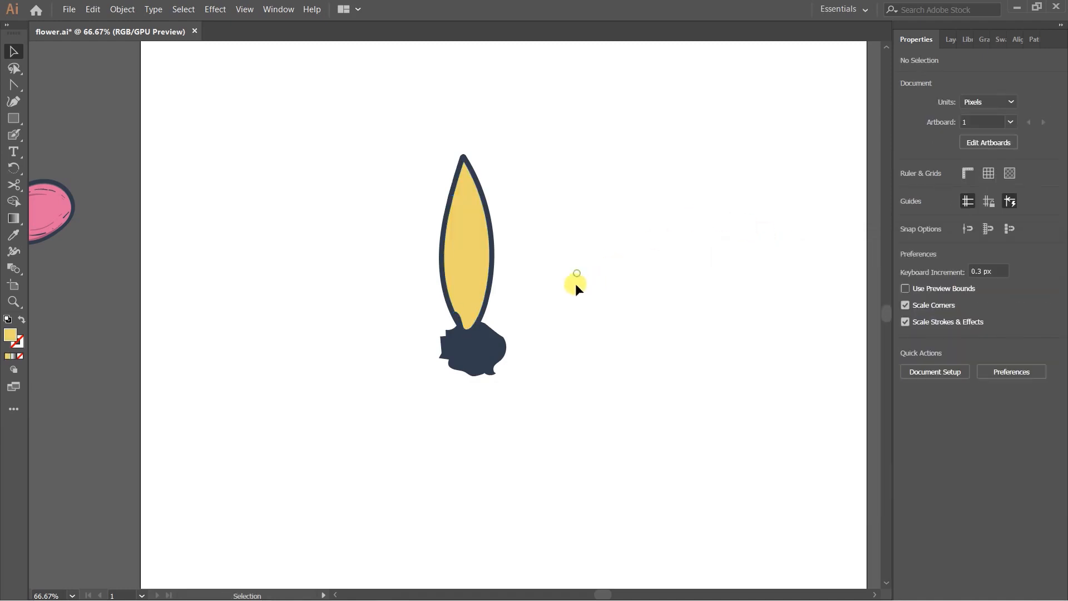
scroll(481, 298, up, 1)
scroll(572, 279, down, 1)
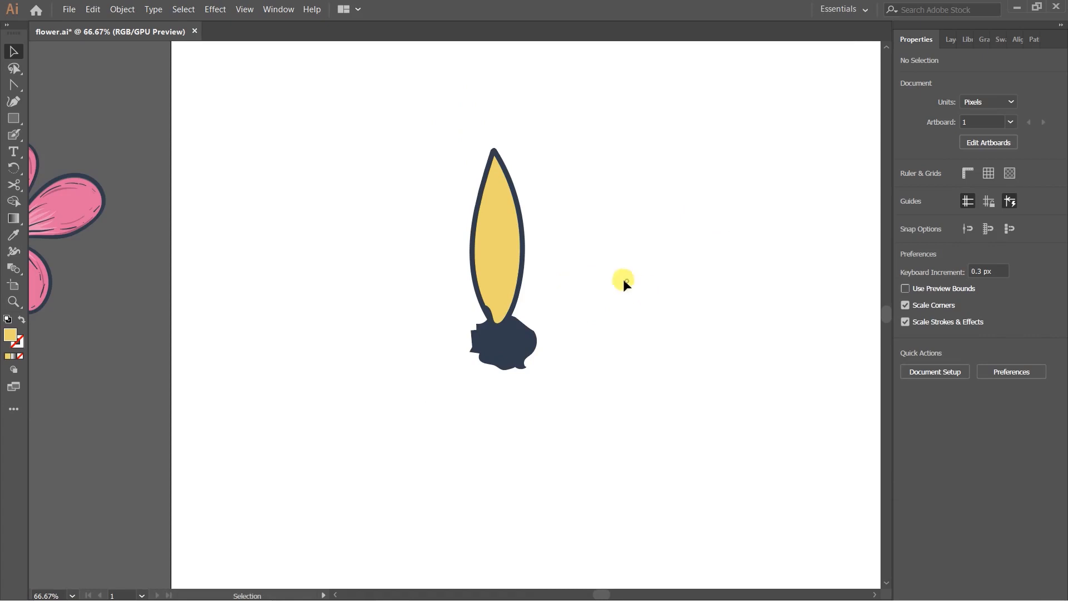
scroll(546, 285, up, 1)
key(n)
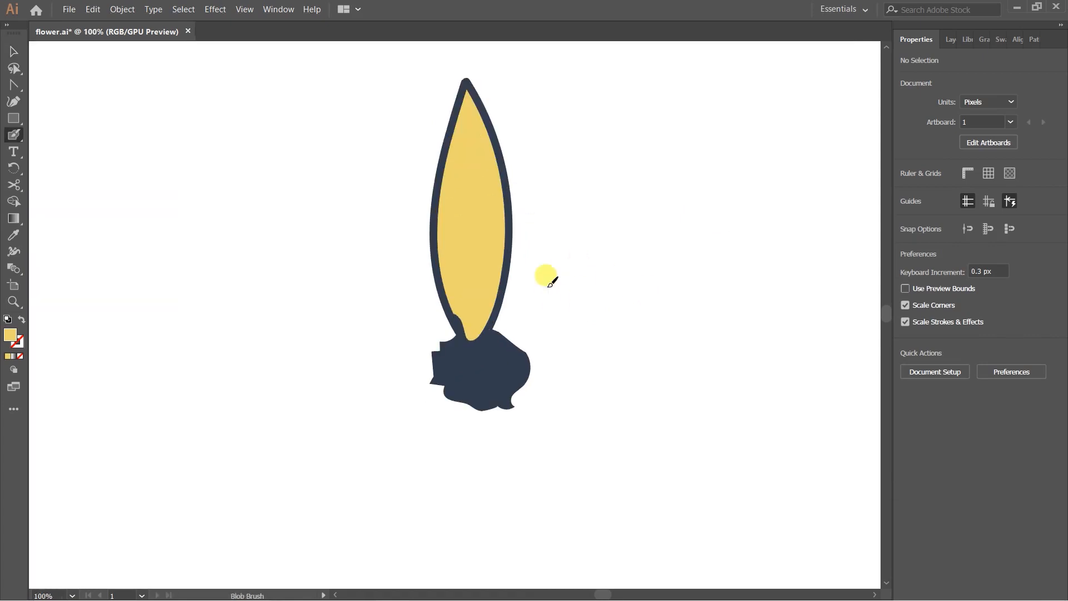
mouse_move(409, 170)
mouse_down()
mouse_move(449, 212)
mouse_move(393, 180)
mouse_up()
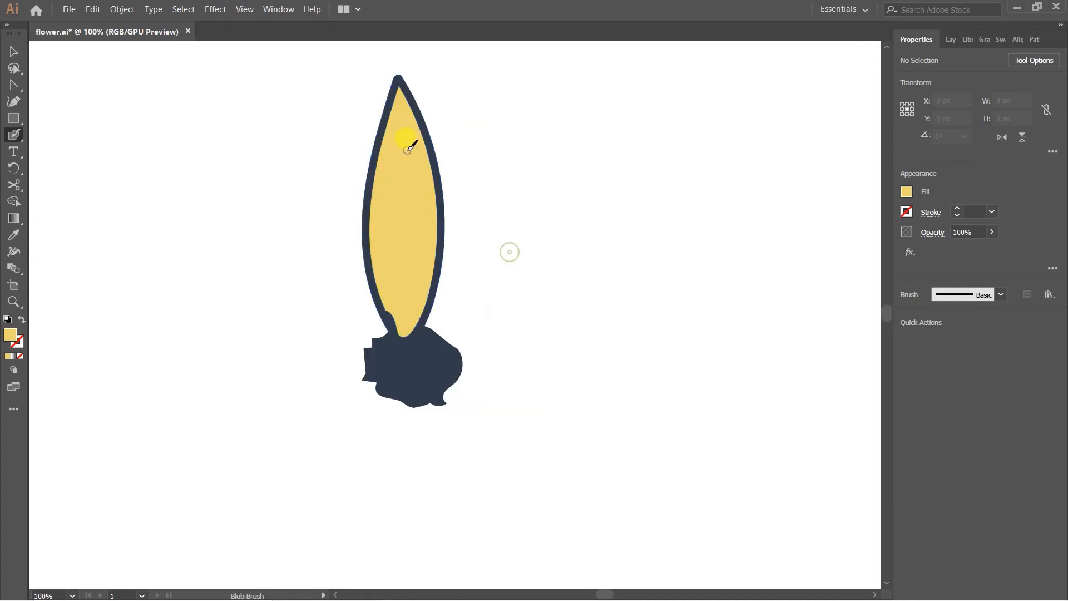
scroll(518, 200, down, 2)
scroll(501, 233, up, 1)
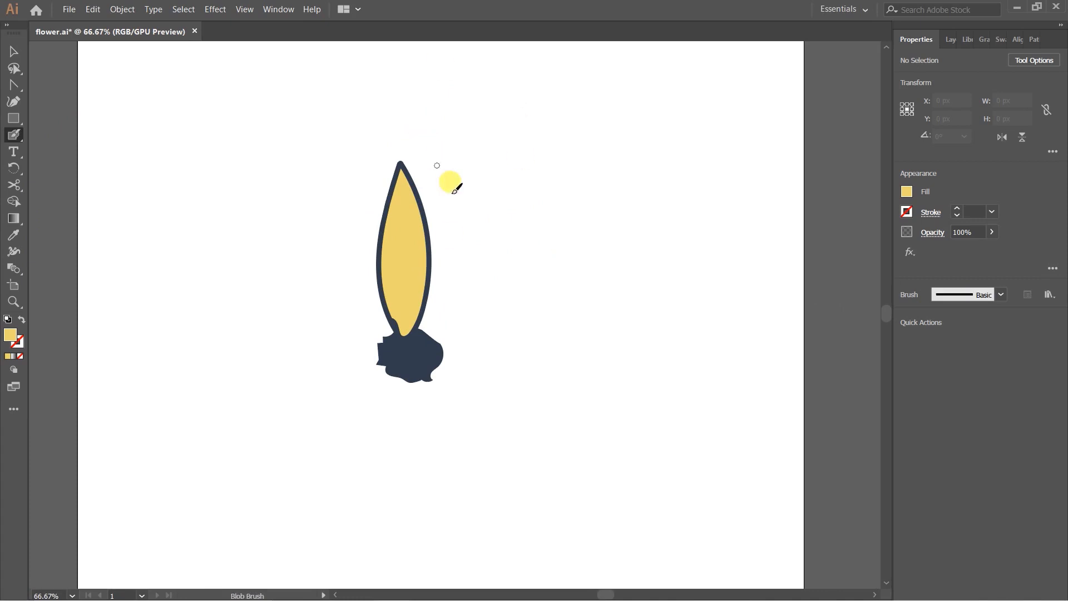
key(ctrl)
key(ctrl+plus)
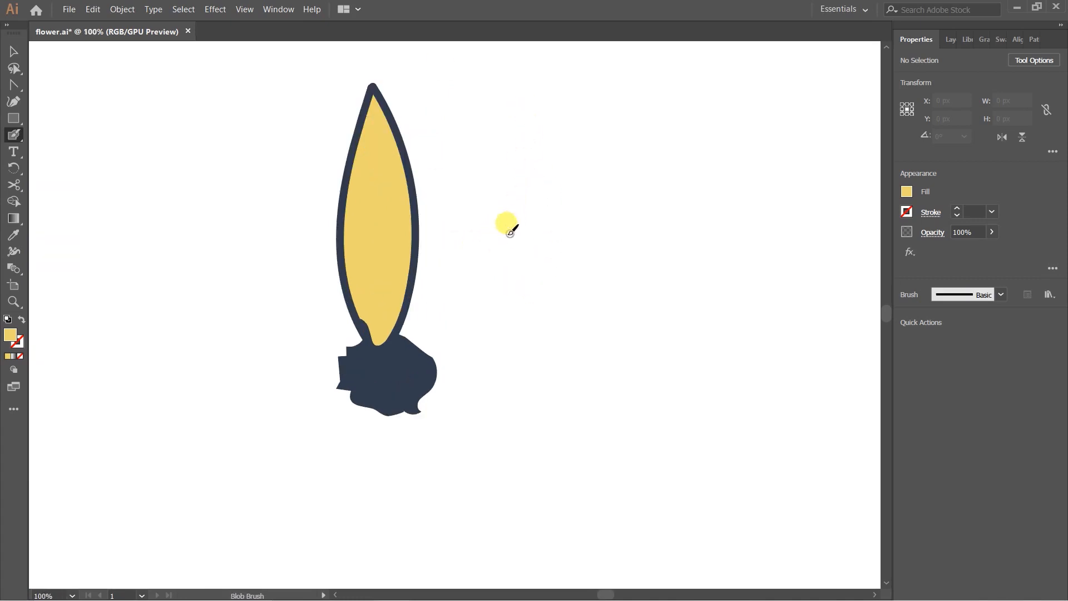
drag(494, 220, 439, 263)
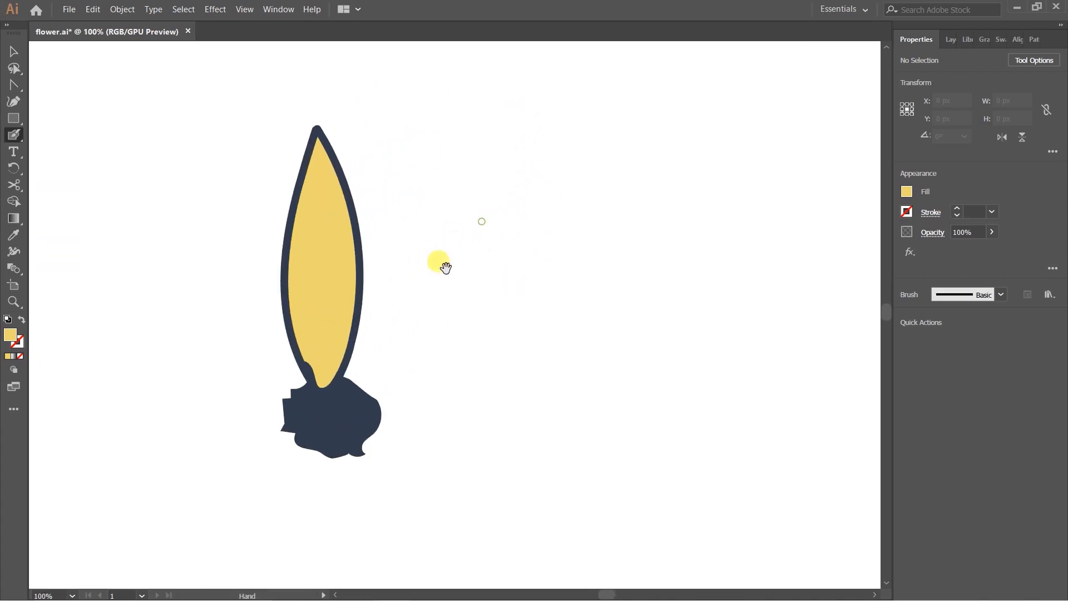
Sample the navy of the flower centre and paint a pointed petal outline on each side of the yellow petal with Blob Brush.
key(i)
click(354, 381)
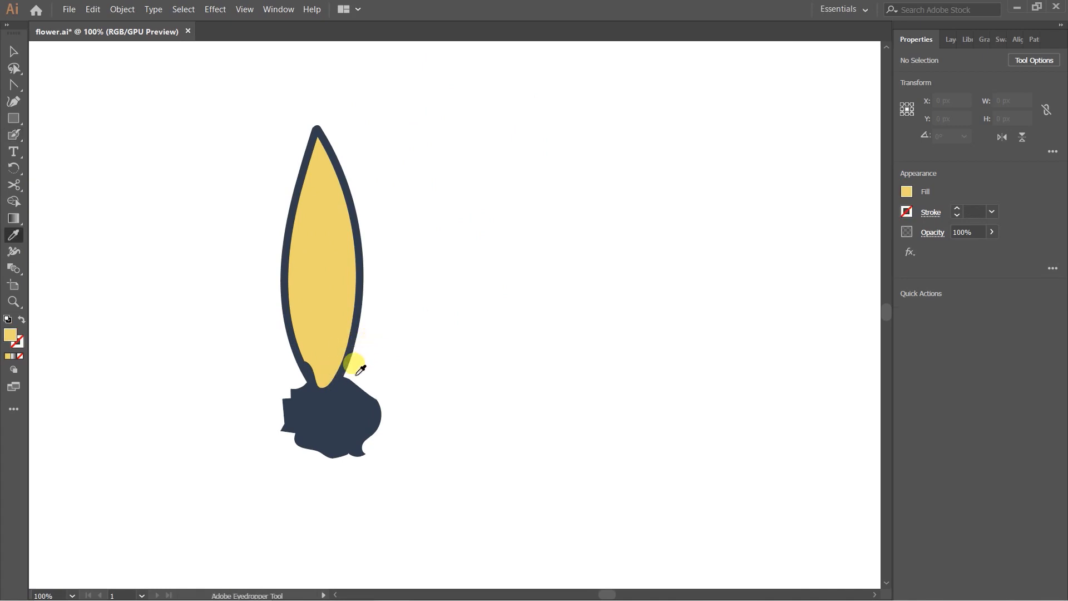
key(shift+b)
mouse_move(347, 364)
mouse_down()
mouse_move(362, 310)
mouse_move(406, 248)
mouse_move(455, 217)
mouse_move(537, 208)
mouse_move(500, 289)
mouse_move(438, 345)
mouse_move(363, 382)
mouse_move(342, 377)
mouse_up()
key(shift+x)
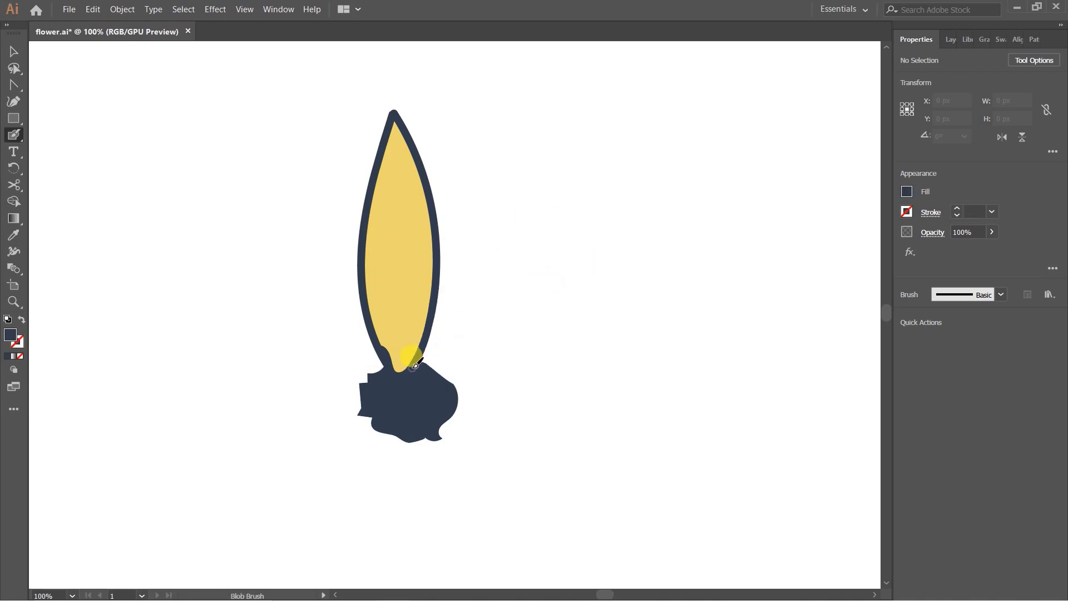
mouse_move(425, 344)
mouse_down()
mouse_move(446, 296)
mouse_move(495, 251)
mouse_move(545, 219)
mouse_move(625, 197)
mouse_move(572, 292)
mouse_move(515, 338)
mouse_move(423, 368)
mouse_up()
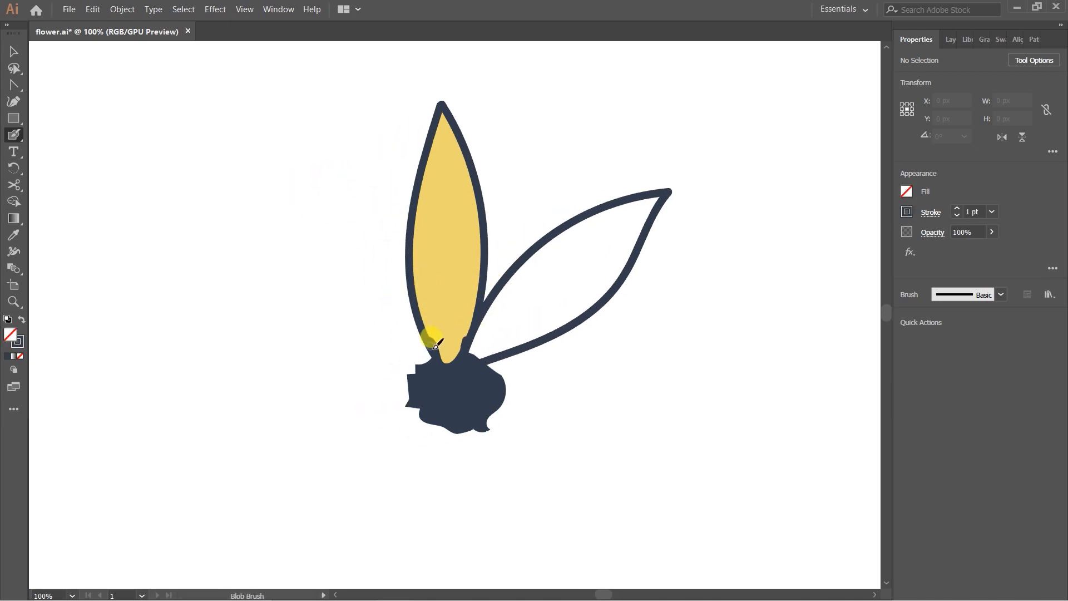
mouse_move(424, 330)
mouse_down()
mouse_move(349, 245)
mouse_move(250, 204)
mouse_move(280, 264)
mouse_move(336, 319)
mouse_move(394, 354)
mouse_move(429, 360)
mouse_move(432, 335)
mouse_up()
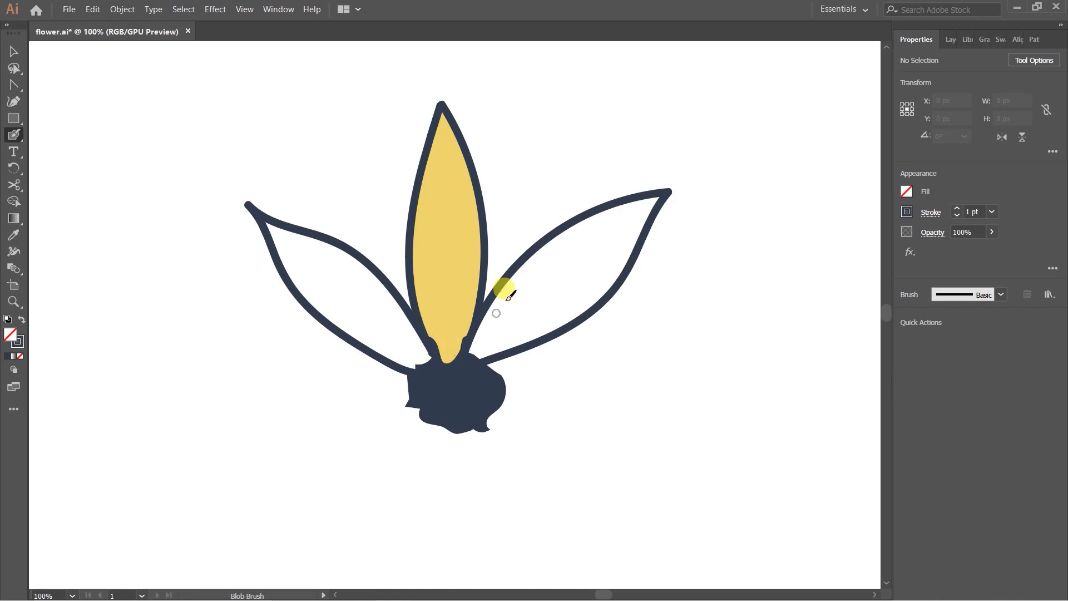
Select the right petal outline and make its enclosed interior a separate filled shape with Shape Builder.
drag(570, 167, 655, 326)
click(821, 306)
drag(579, 174, 640, 245)
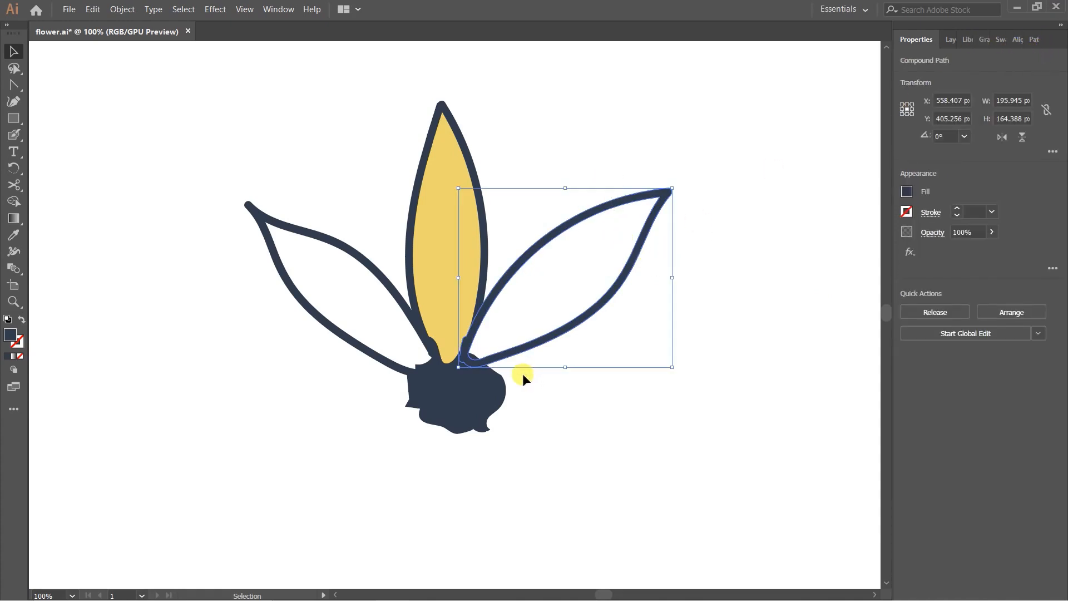
drag(556, 337, 574, 334)
key(ctrl+z)
key(shift+m)
click(546, 301)
key(v)
click(636, 425)
Fill the enclosed interior of the left petal outline as a separate shape with Shape Builder.
drag(304, 188, 336, 304)
key(shift+m)
click(322, 280)
click(12, 49)
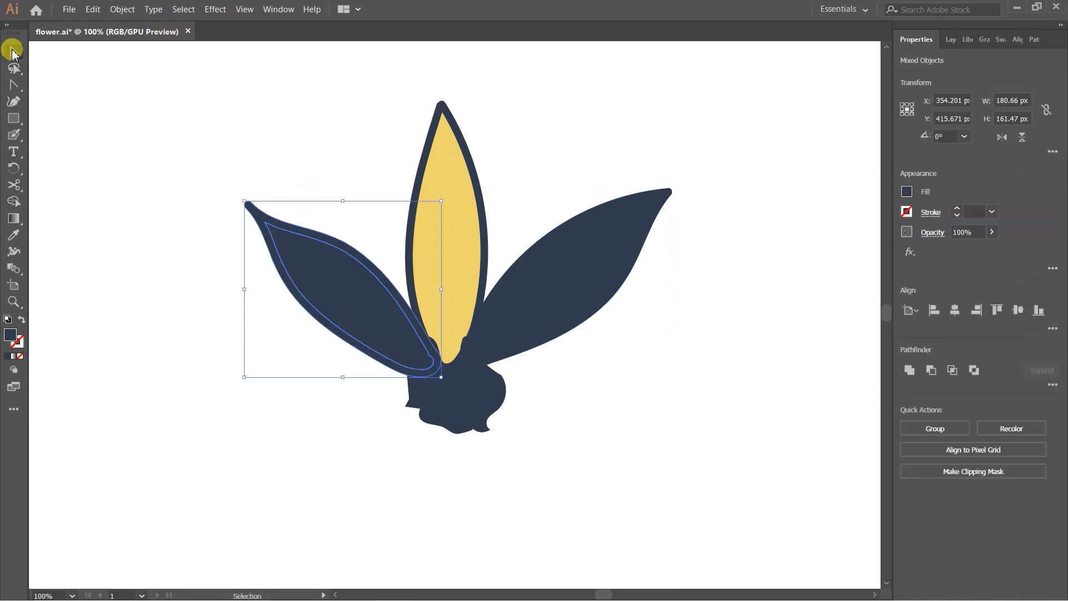
click(106, 141)
Select the interiors of both side petals and apply the middle petal's yellow fill with the Eyedropper.
ctrl+click(378, 326)
ctrl+shift+click(557, 276)
key(i)
click(458, 222)
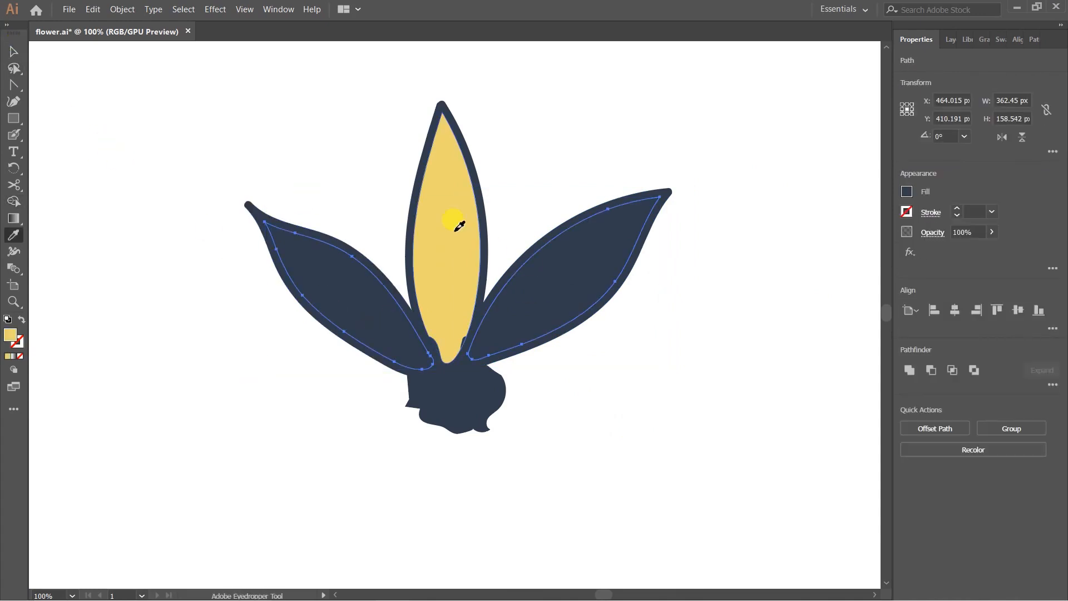
key(v)
click(666, 377)
scroll(593, 370, down, 4)
scroll(633, 378, up, 3)
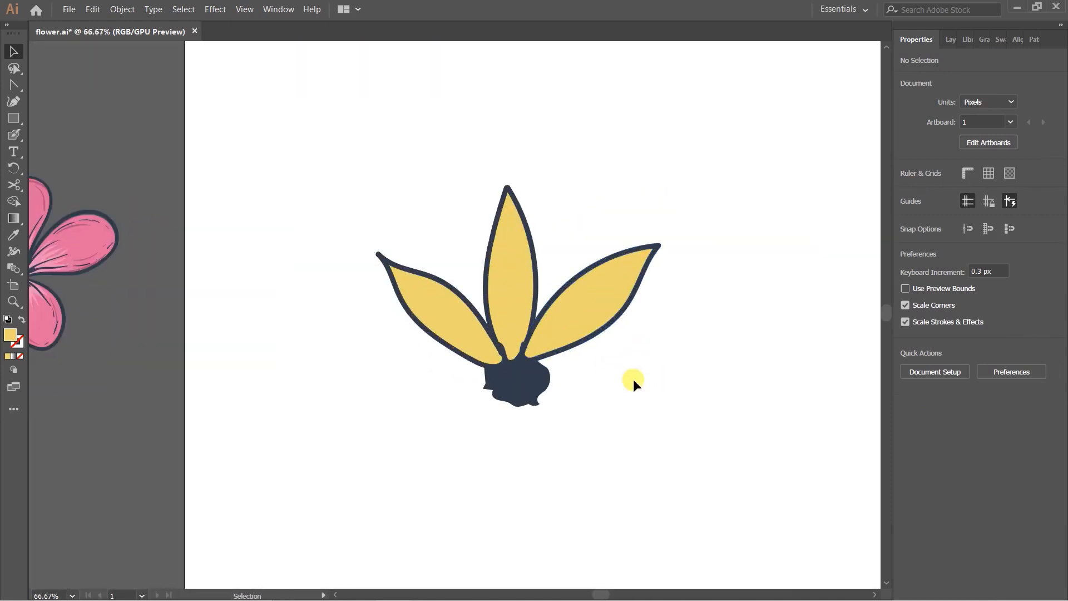
scroll(582, 359, up, 1)
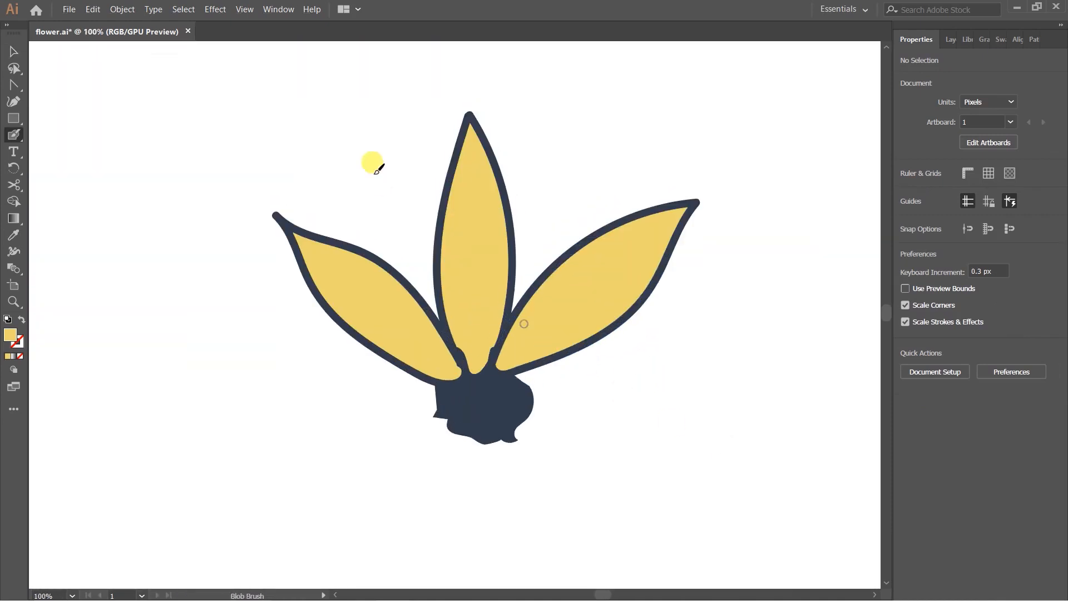
key(shift+b)
key(ctrl+plus)
scroll(488, 209, down, 2)
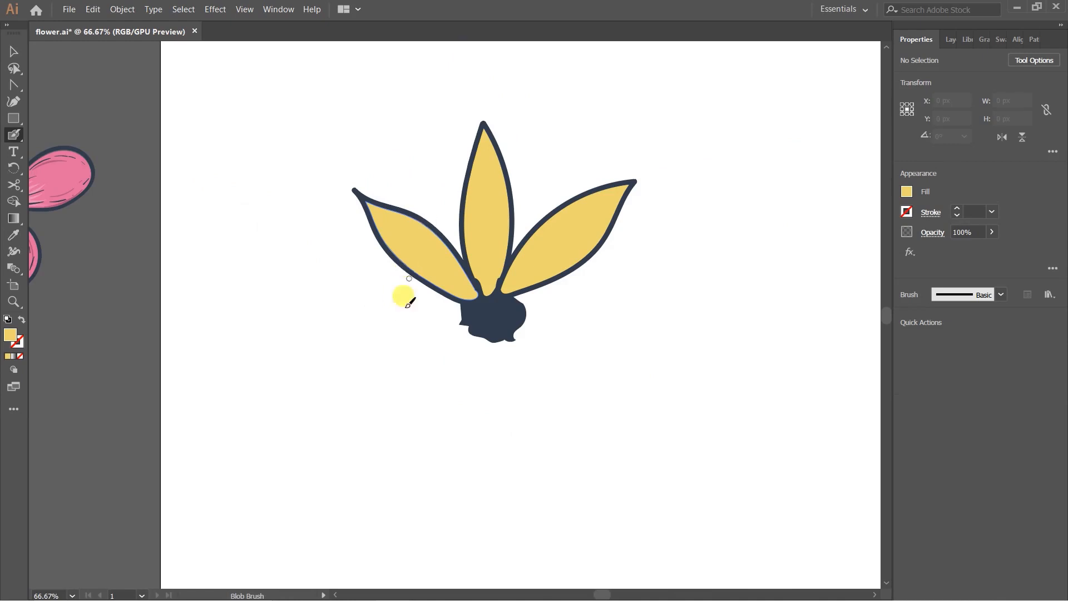
scroll(482, 253, up, 2)
Draw a closed jagged shading shape with long pointed spikes at the base of the right petal using the Pencil tool.
key(n)
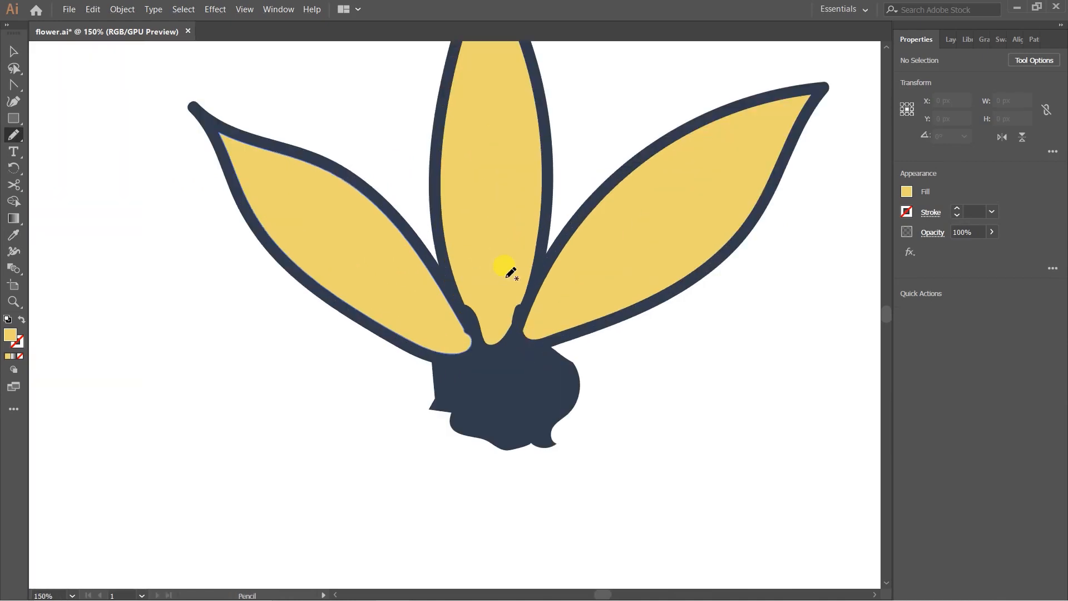
drag(489, 251, 353, 286)
drag(440, 267, 453, 330)
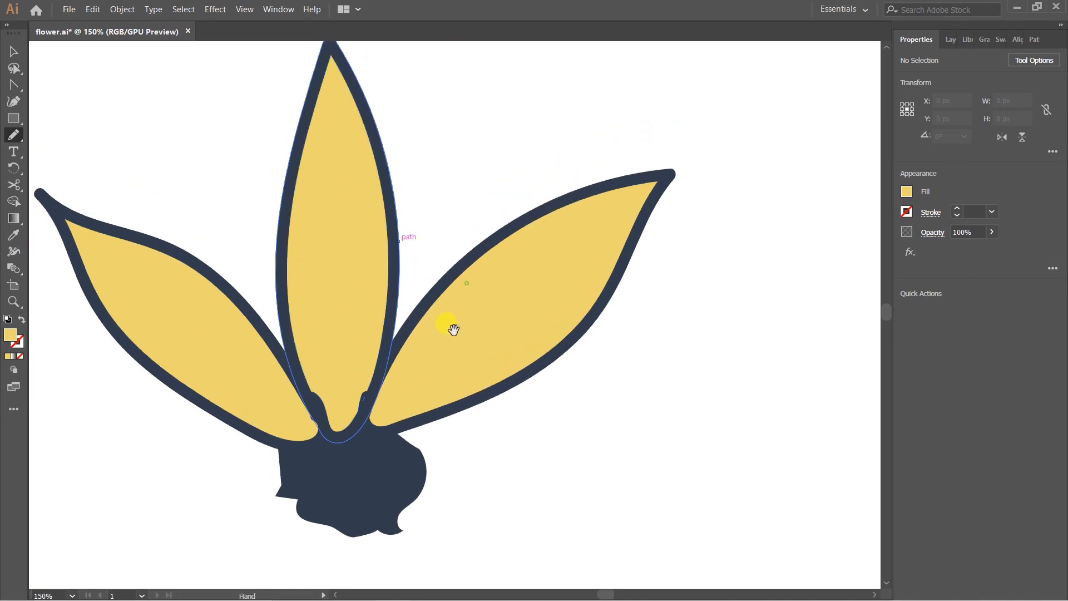
scroll(409, 328, up, 1)
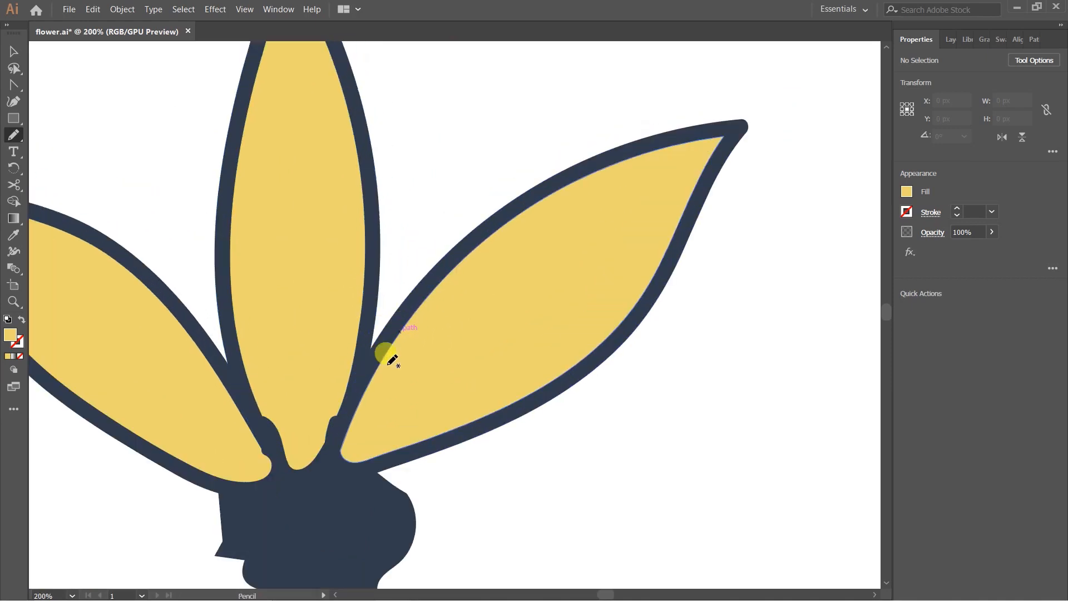
click(336, 453)
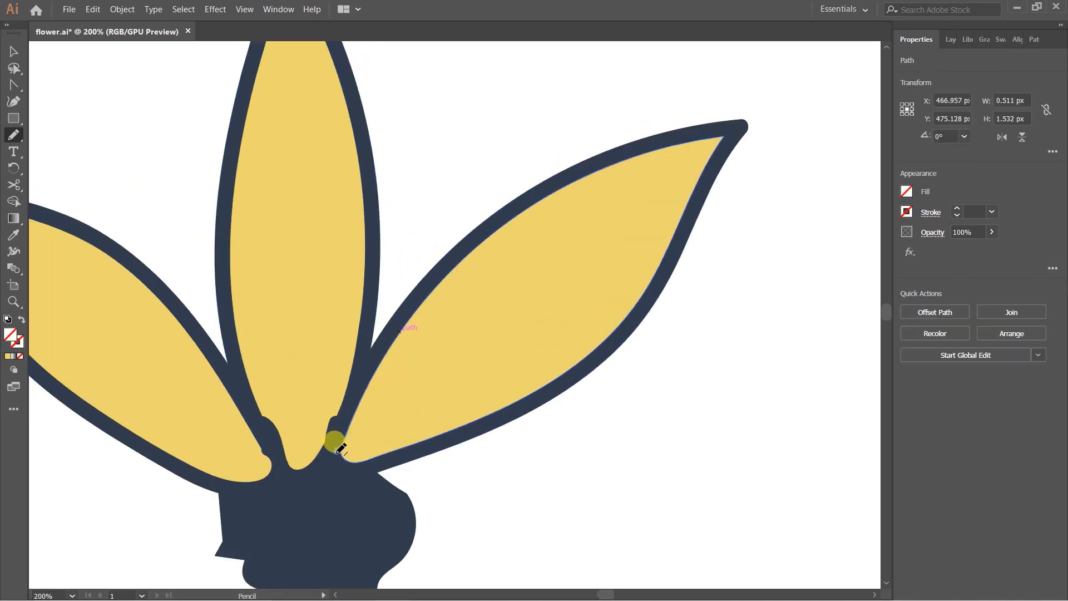
ctrl+click(363, 437)
mouse_move(330, 455)
mouse_down()
mouse_move(365, 385)
mouse_move(444, 313)
mouse_up()
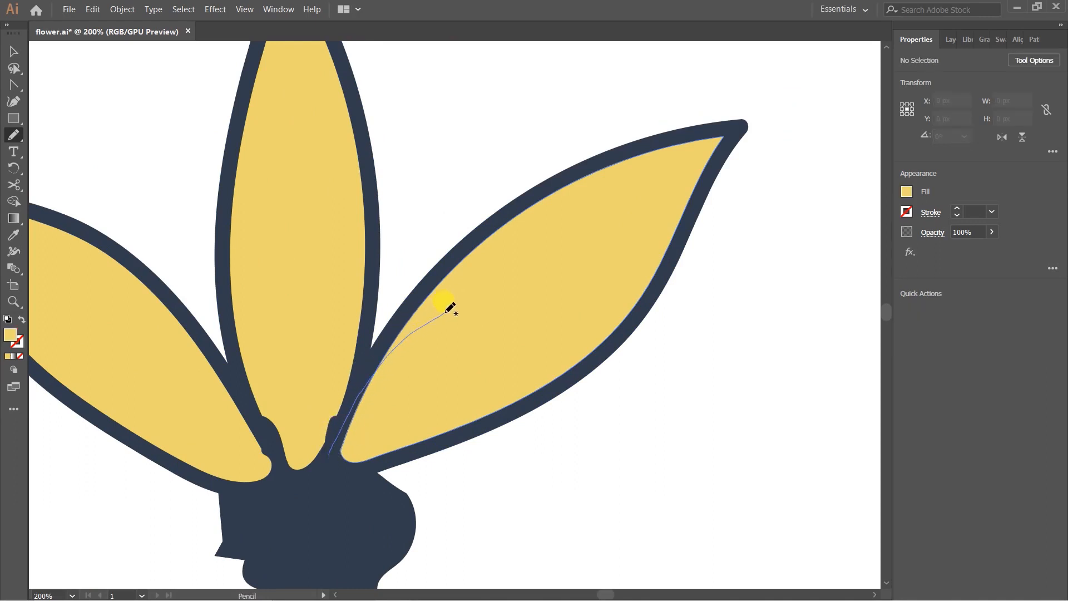
drag(372, 412, 471, 308)
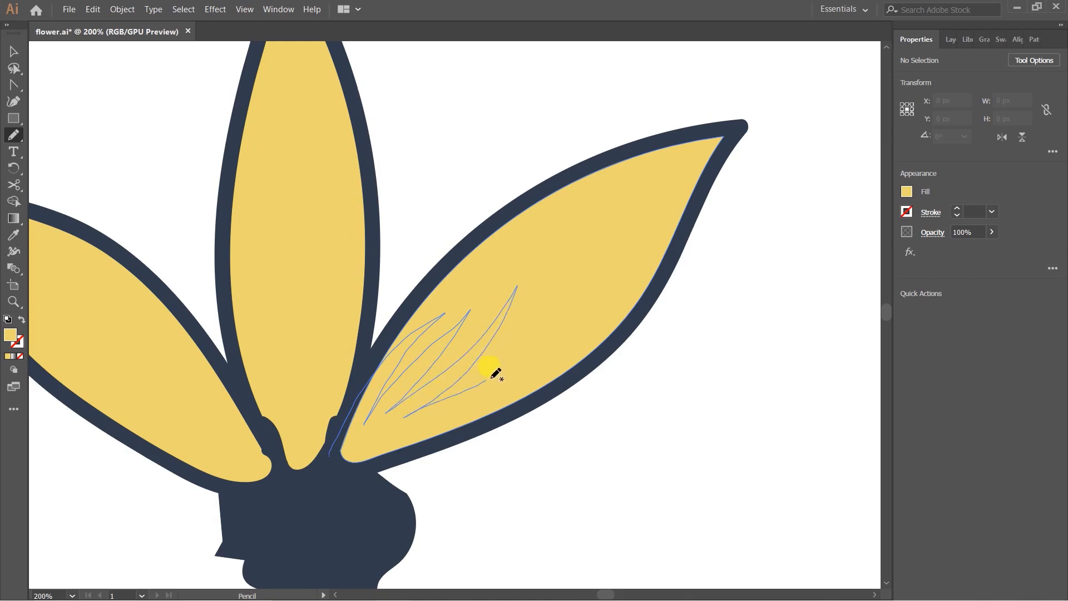
mouse_move(389, 456)
mouse_down()
mouse_move(336, 475)
mouse_move(377, 446)
mouse_move(345, 453)
mouse_move(360, 437)
mouse_move(329, 456)
mouse_up()
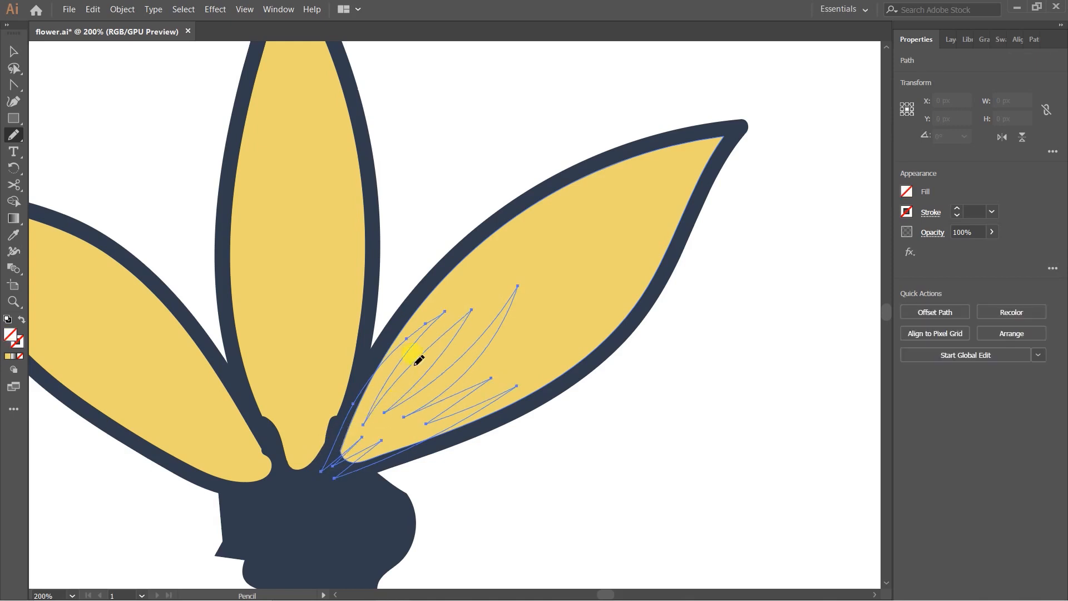
Draw a closed jagged shading shape with long upward spikes at the base of the middle petal using the Pencil tool.
drag(338, 312, 359, 362)
mouse_move(312, 529)
mouse_down()
mouse_move(280, 446)
mouse_move(272, 378)
mouse_move(299, 461)
mouse_up()
key(ctrl+z)
drag(311, 524, 263, 406)
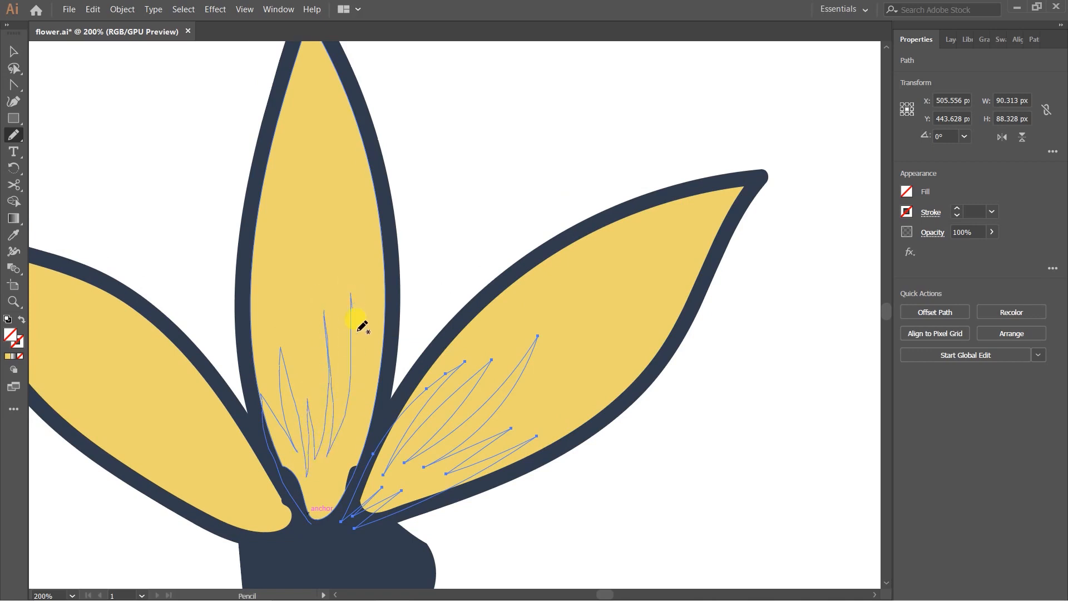
drag(311, 524, 312, 514)
drag(287, 403, 395, 350)
mouse_move(369, 486)
mouse_down()
mouse_move(326, 477)
mouse_move(233, 393)
mouse_move(341, 449)
mouse_move(323, 448)
mouse_move(253, 379)
mouse_up()
key(ctrl+z)
mouse_move(368, 478)
mouse_down()
mouse_move(284, 439)
mouse_move(309, 446)
mouse_move(233, 383)
mouse_move(310, 423)
mouse_move(235, 355)
mouse_move(311, 396)
mouse_move(339, 429)
mouse_move(288, 367)
mouse_move(328, 396)
mouse_move(261, 311)
mouse_move(350, 381)
mouse_move(383, 472)
mouse_up()
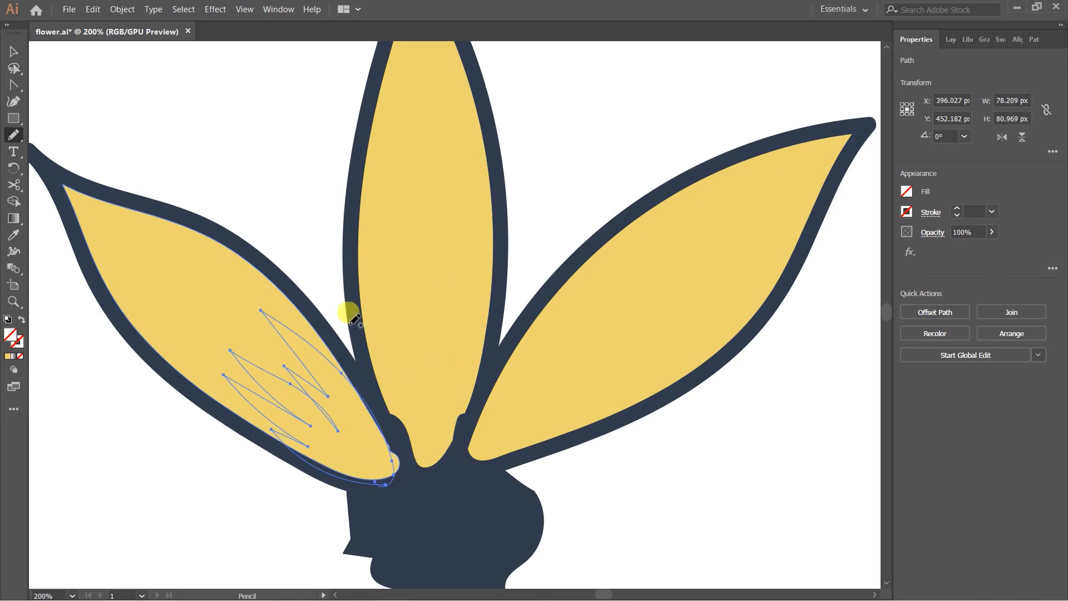
key(ctrl+plus)
drag(511, 371, 395, 377)
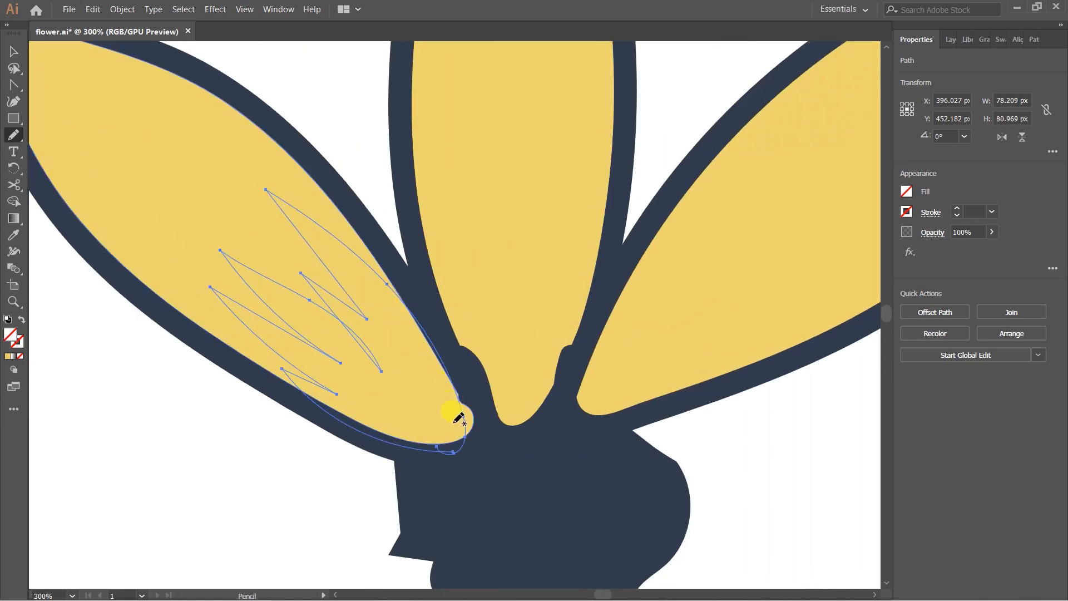
key(ctrl+z)
Draw a closed jagged shading shape with spikes fanning toward the tip at the base of the left petal using the Pencil tool.
mouse_move(346, 321)
mouse_down()
mouse_move(375, 361)
mouse_move(324, 401)
mouse_up()
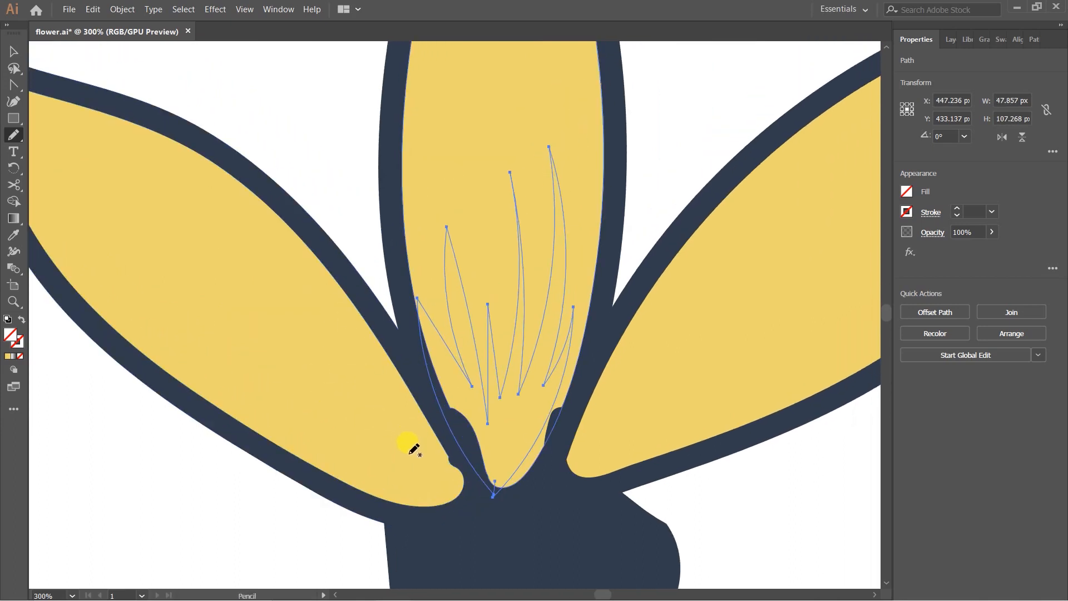
drag(343, 423, 394, 424)
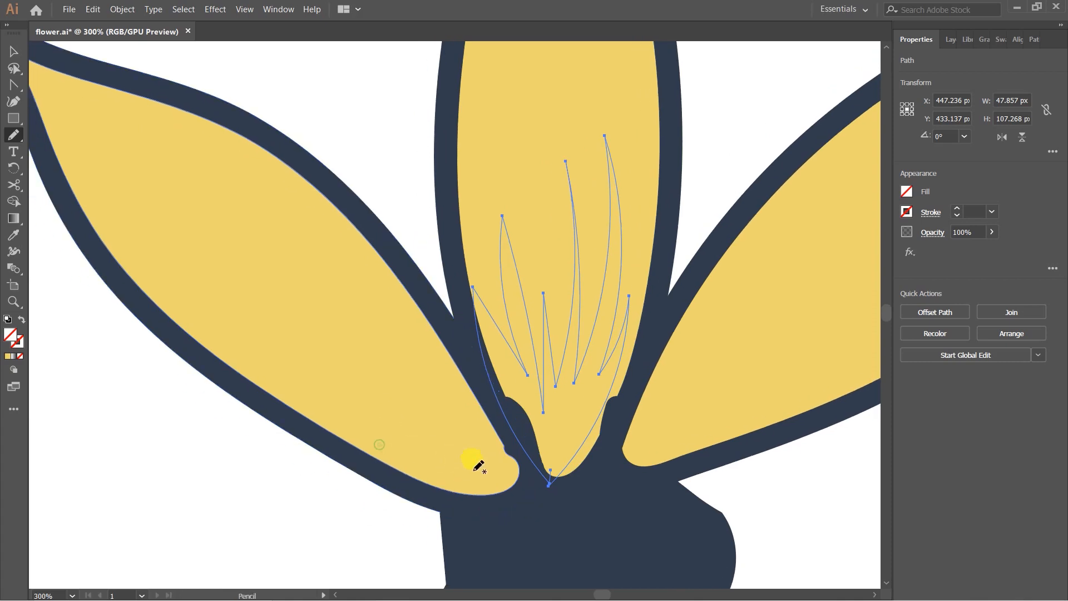
mouse_move(485, 503)
mouse_down()
mouse_move(368, 459)
mouse_move(313, 425)
mouse_move(267, 372)
mouse_up()
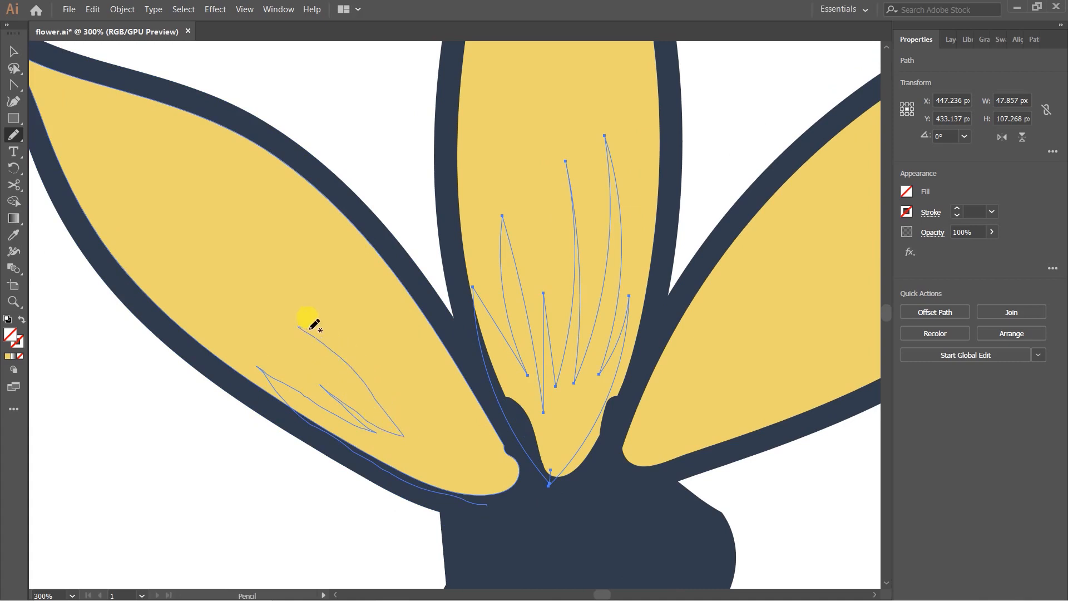
drag(381, 329, 396, 323)
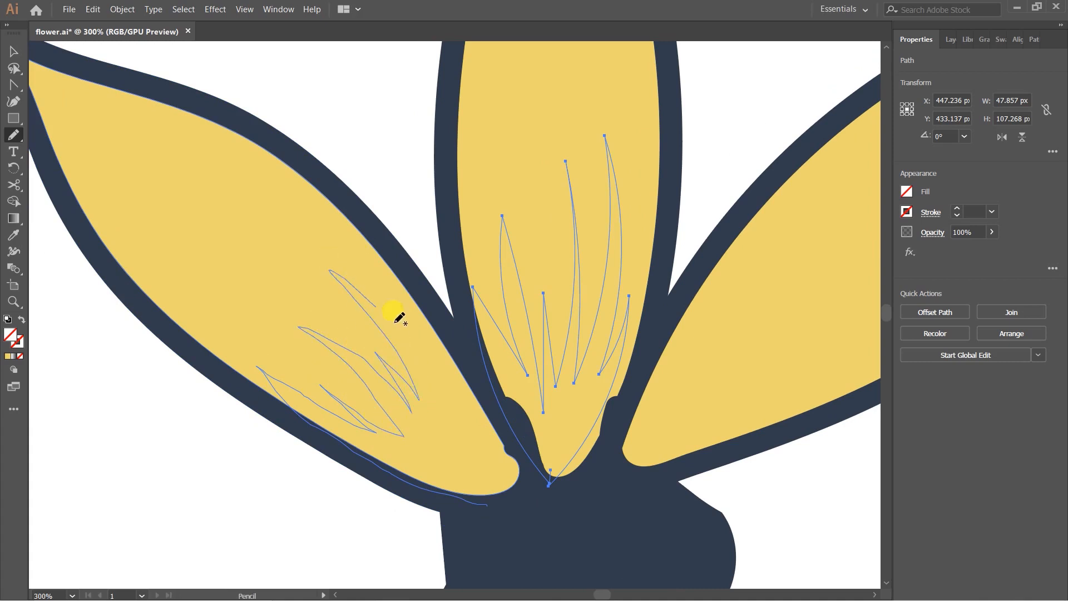
drag(470, 392, 503, 448)
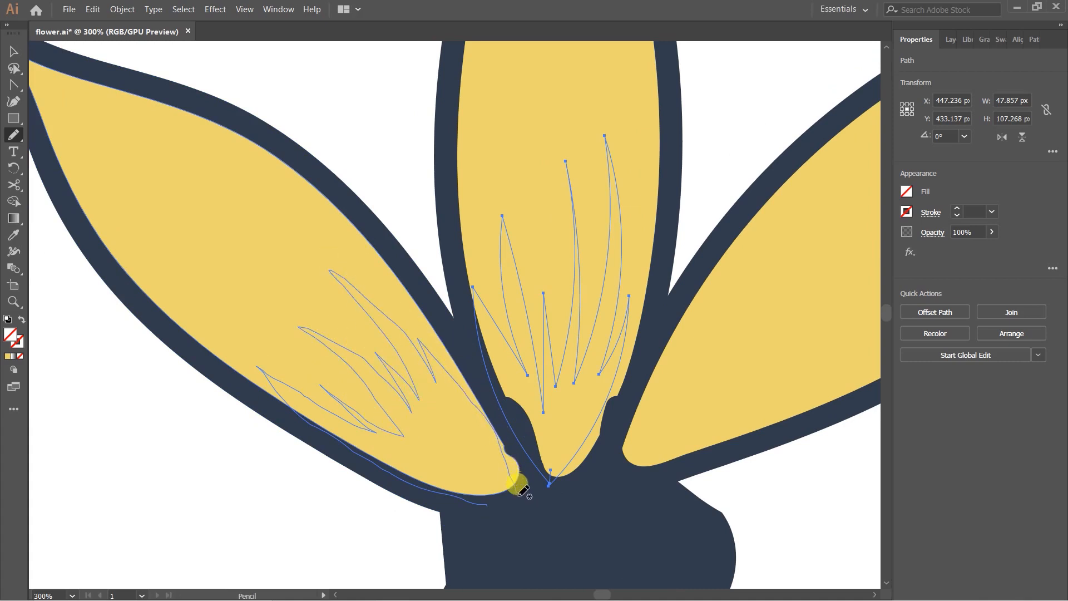
drag(489, 504, 489, 503)
drag(594, 458, 514, 410)
In outline view, pull apart the overlapping ends of the middle petal's shading path at its base and delete the stray end anchor.
key(v)
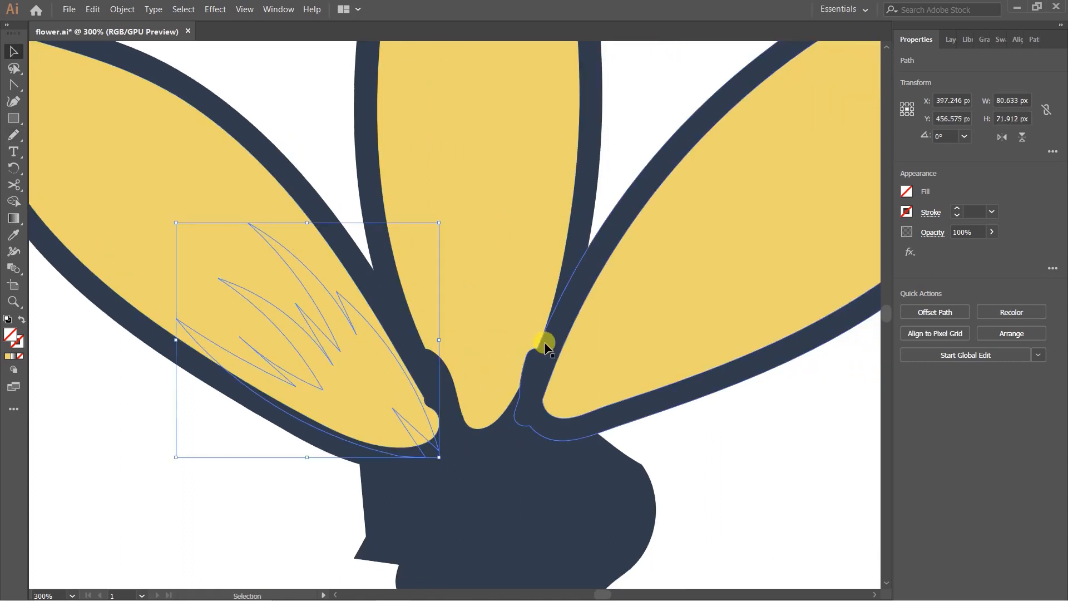
click(491, 310)
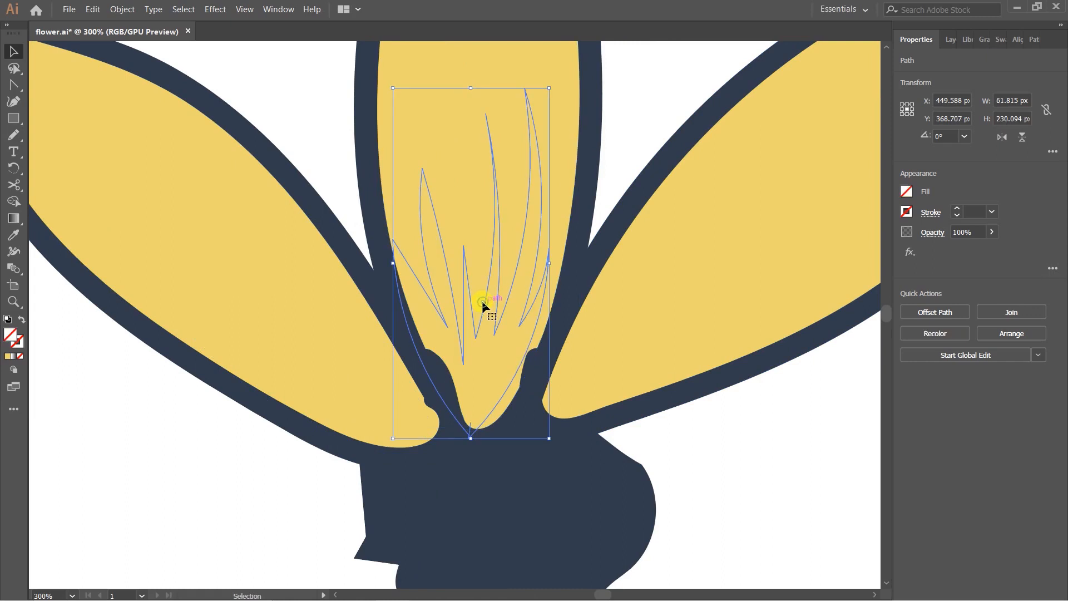
scroll(521, 503, up, 4)
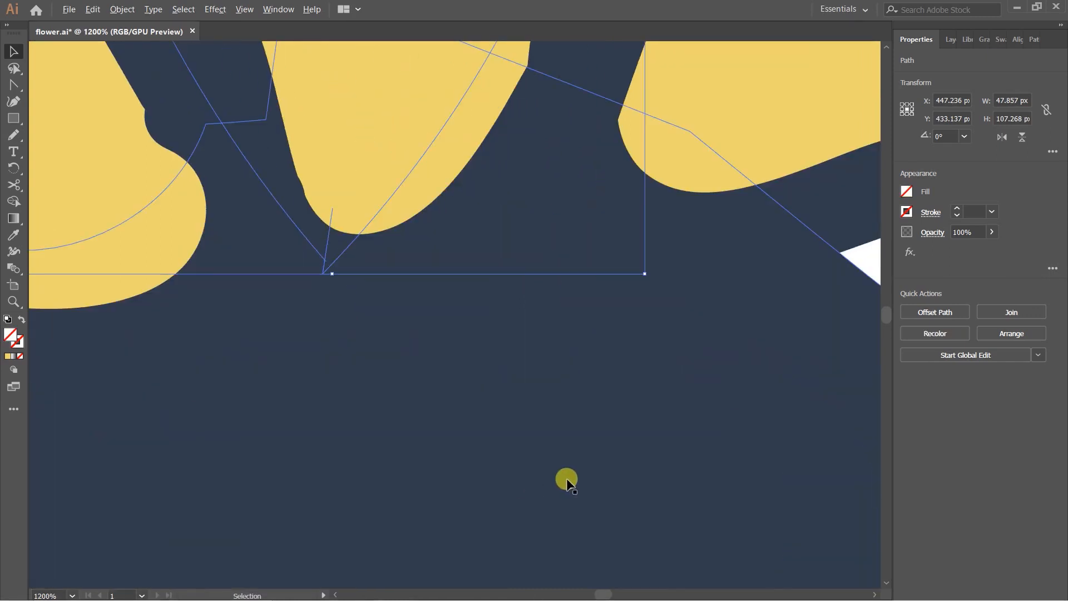
scroll(431, 354, up, 3)
click(386, 385)
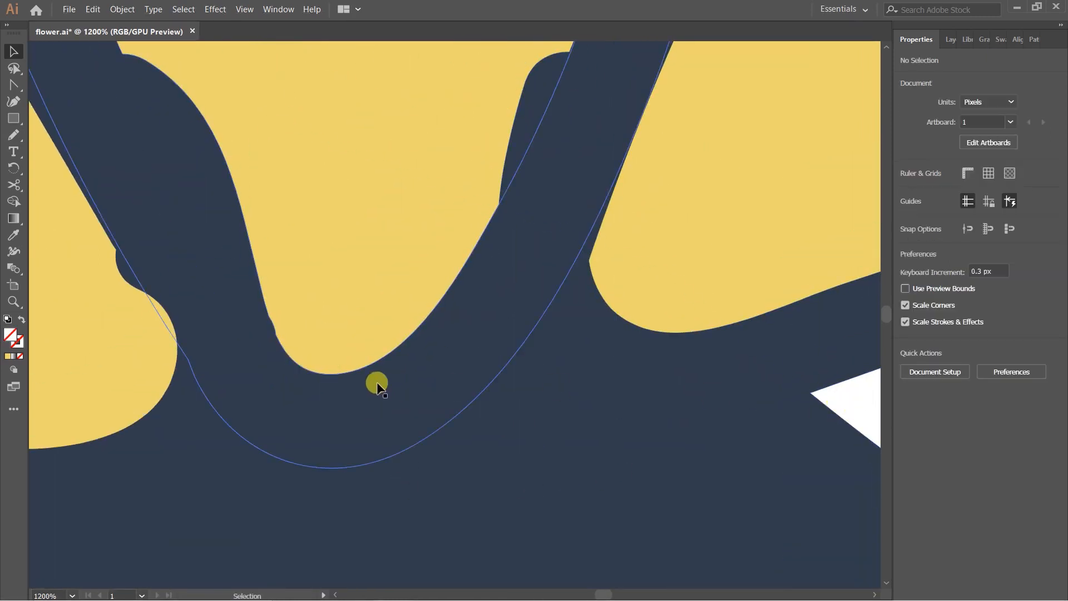
click(336, 365)
key(a)
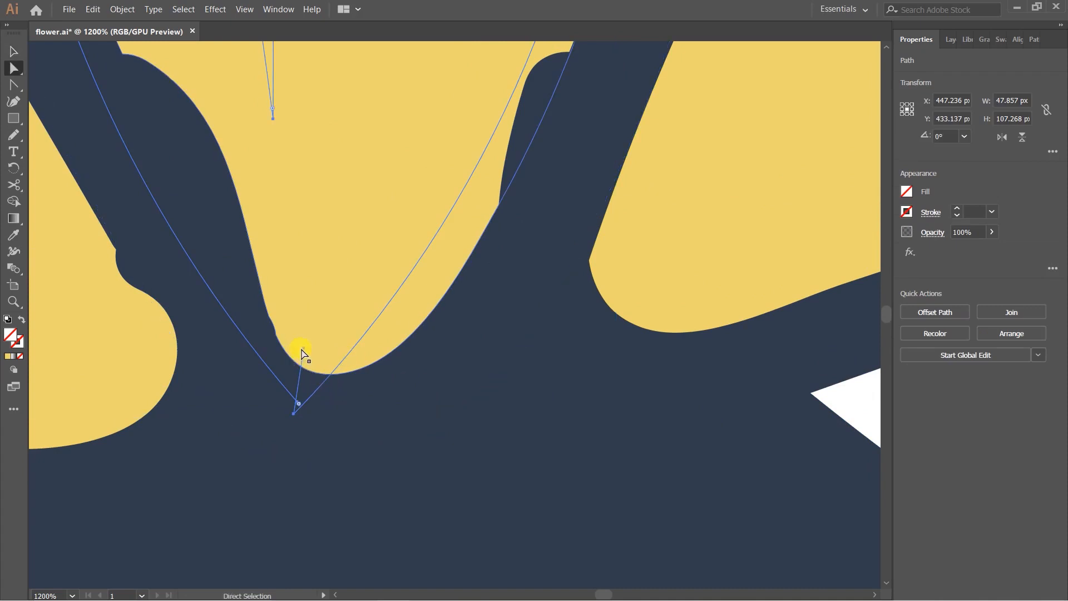
drag(304, 350, 344, 399)
key(ctrl+z)
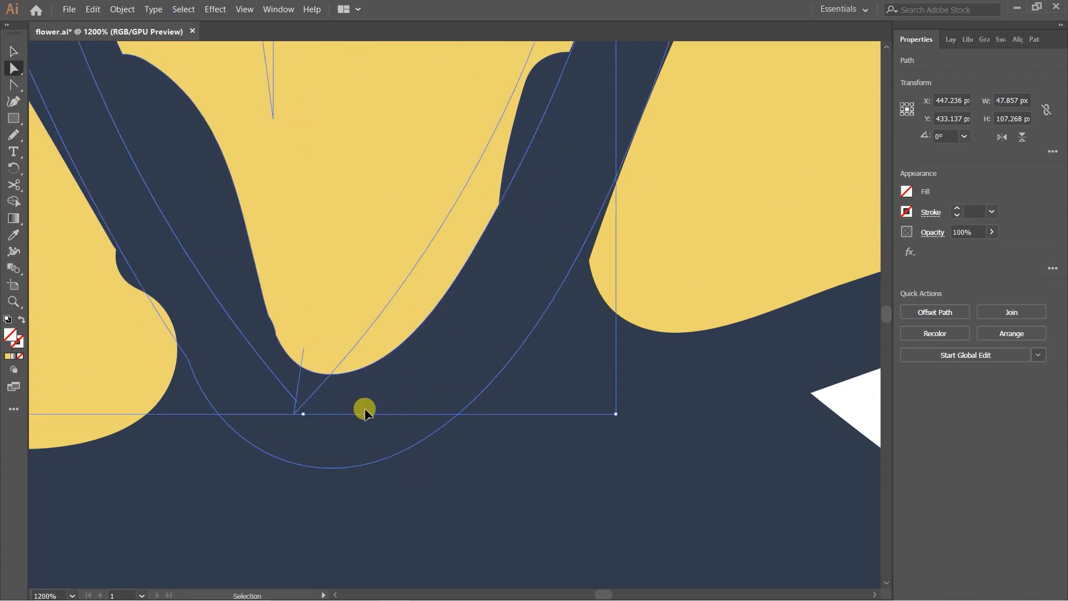
key(ctrl+y)
click(332, 461)
drag(297, 402, 289, 396)
click(304, 349)
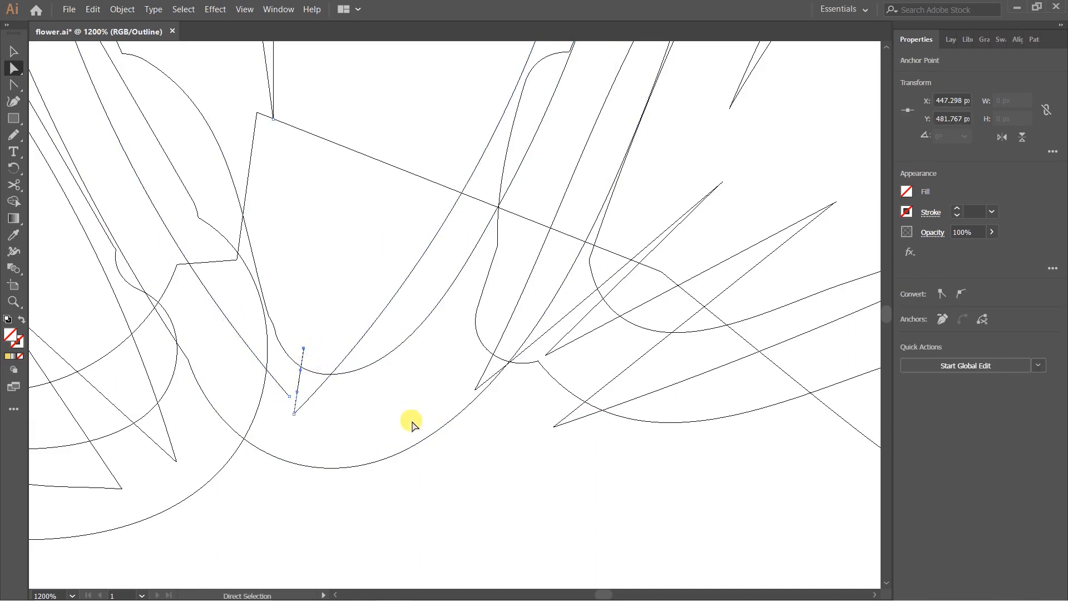
key(Delete)
Move one loose end of the middle shading path onto the other, join the two anchors and return to the preview view.
drag(292, 413, 288, 395)
click(288, 396)
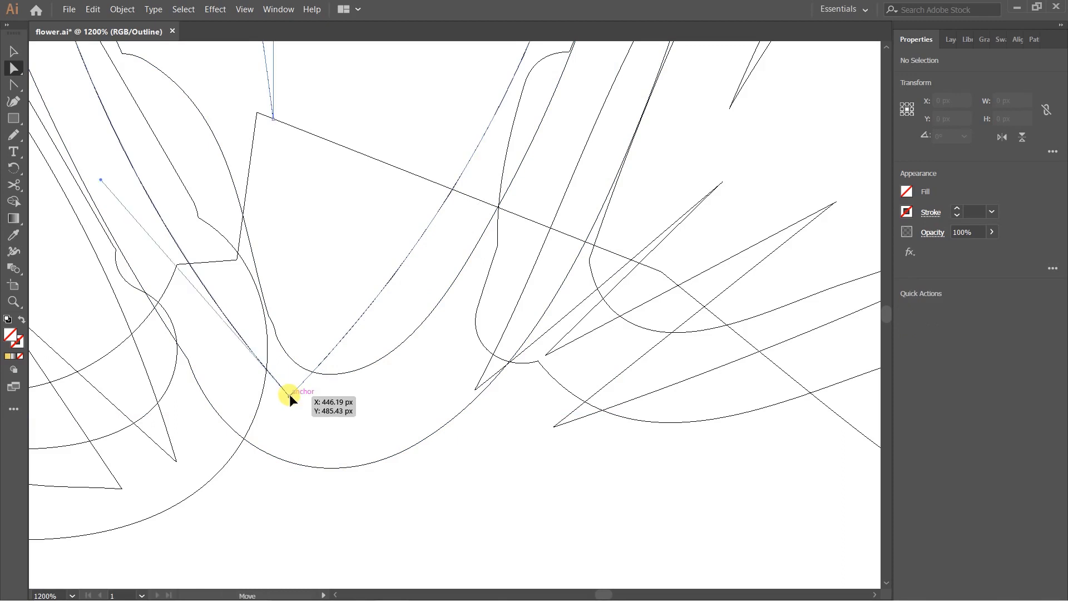
drag(307, 368, 278, 409)
right_click(291, 390)
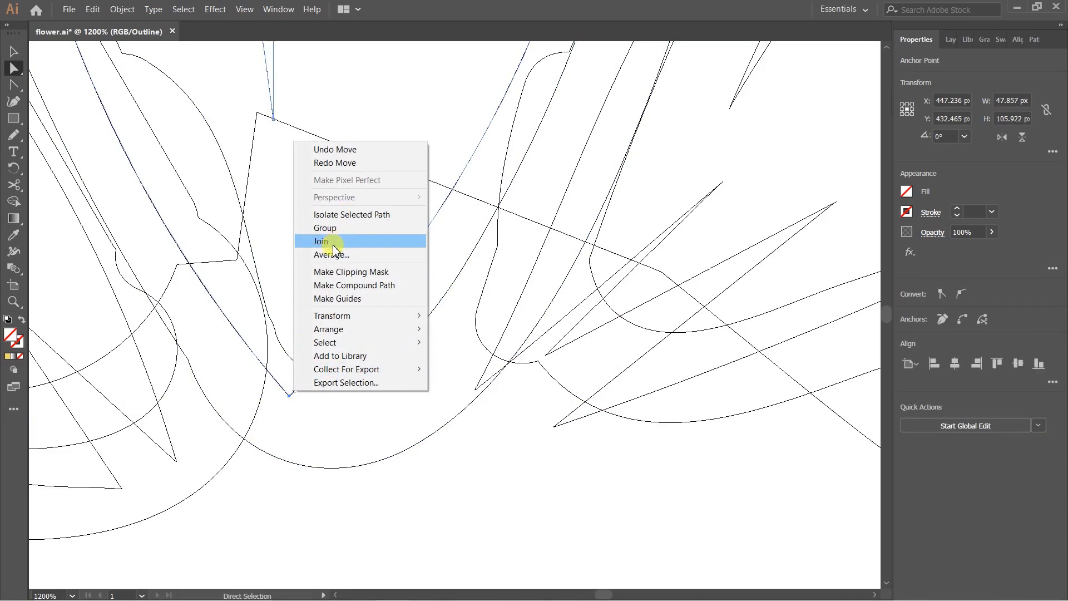
click(333, 243)
click(479, 489)
key(ctrl+y)
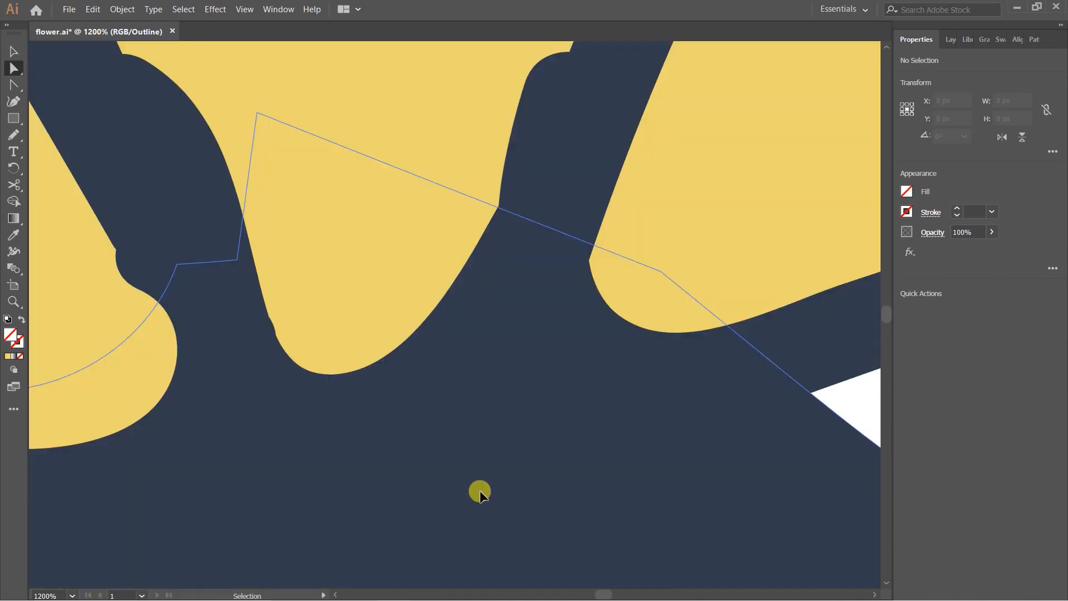
Select the spiky shading shapes on all three petals, leaving the left petal's yellow fill out of the selection.
scroll(469, 379, down, 9)
key(v)
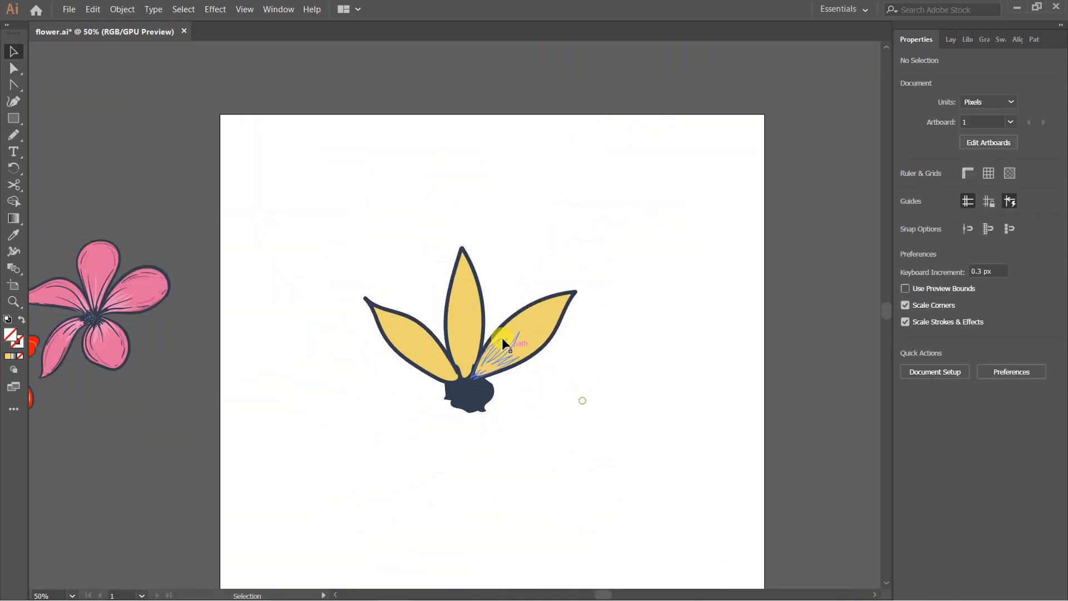
scroll(502, 338, up, 3)
click(506, 352)
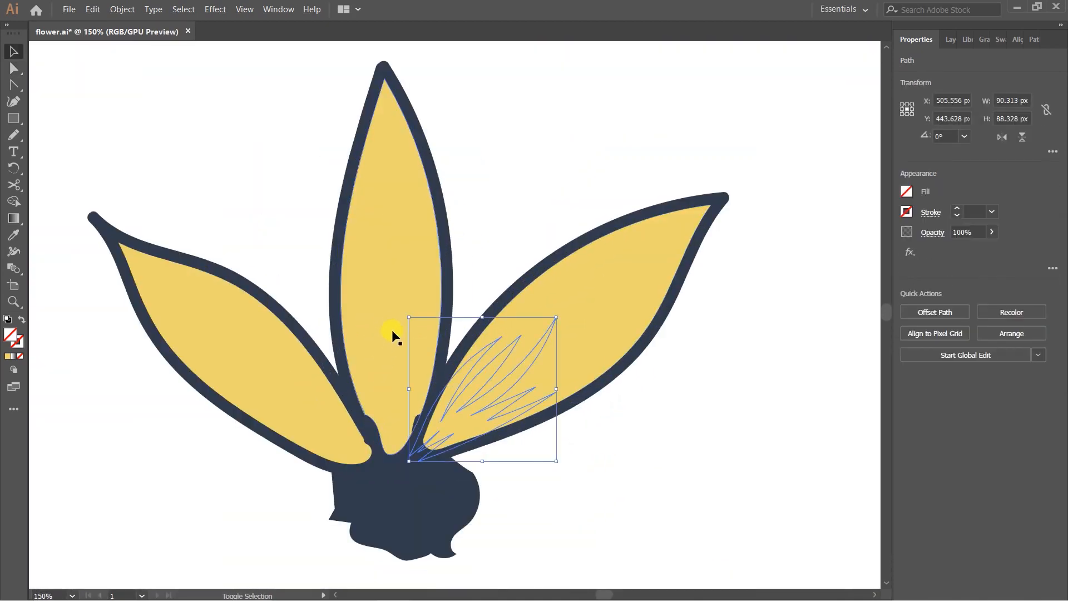
shift+click(368, 352)
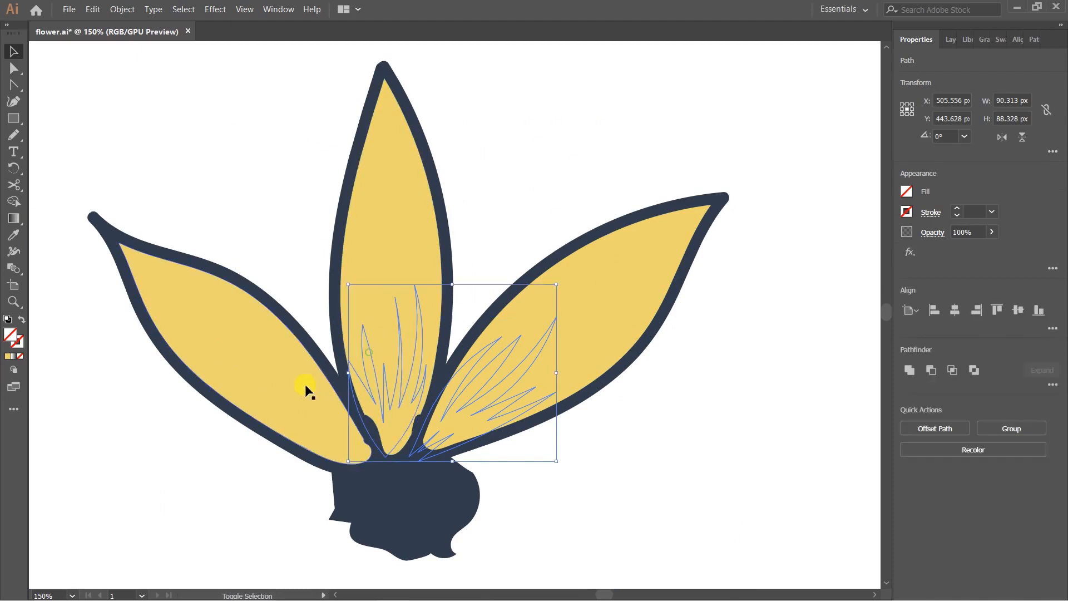
shift+click(290, 395)
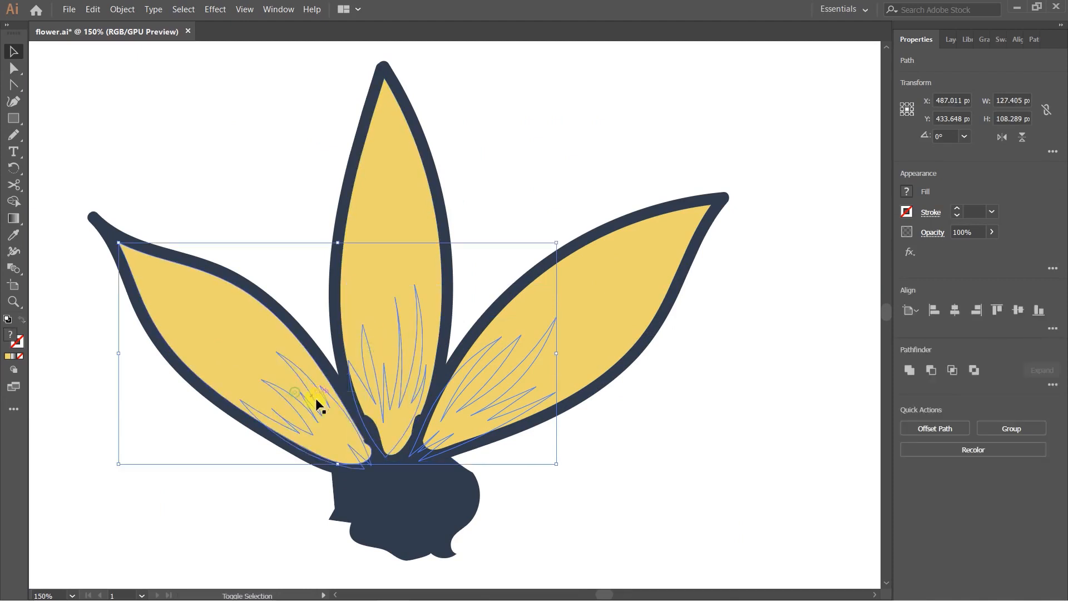
shift+click(247, 329)
Fill the selected shading shapes with orange FF8440.
double_click(8, 340)
drag(923, 338, 935, 450)
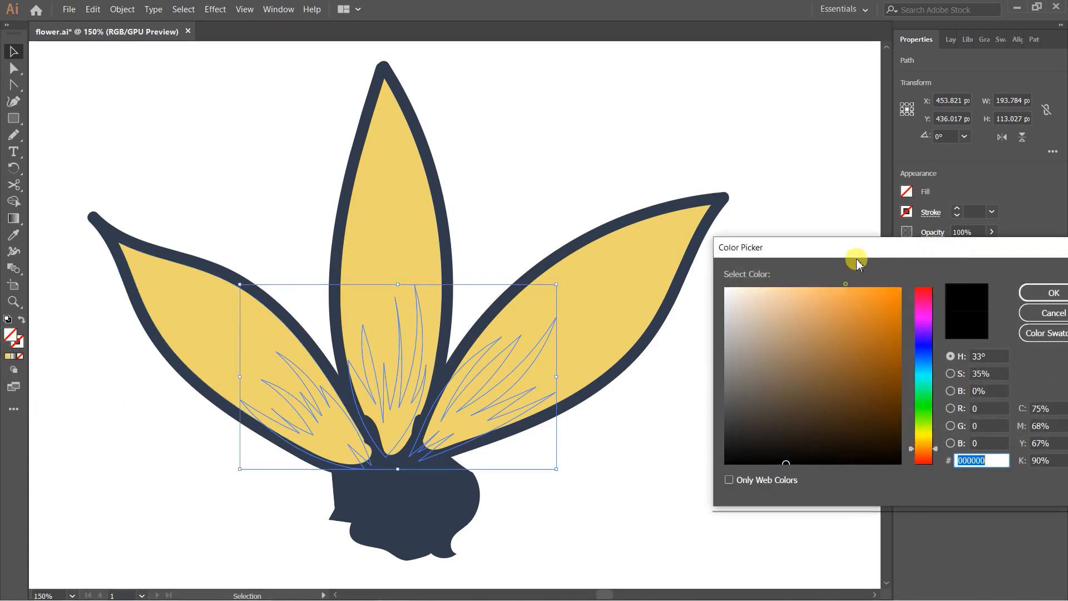
click(870, 288)
mouse_move(927, 453)
mouse_down()
mouse_move(929, 437)
mouse_move(935, 459)
mouse_up()
drag(869, 323, 857, 270)
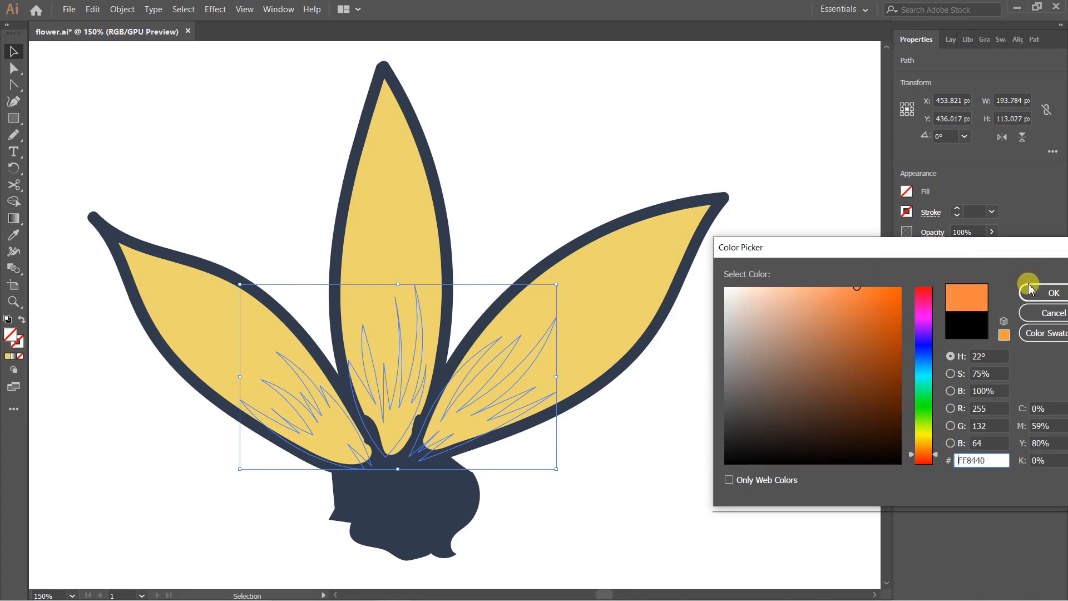
click(1029, 287)
Lower the opacity of the orange shading shapes to about 39% and deselect them.
alt+scroll(575, 382, down, 3)
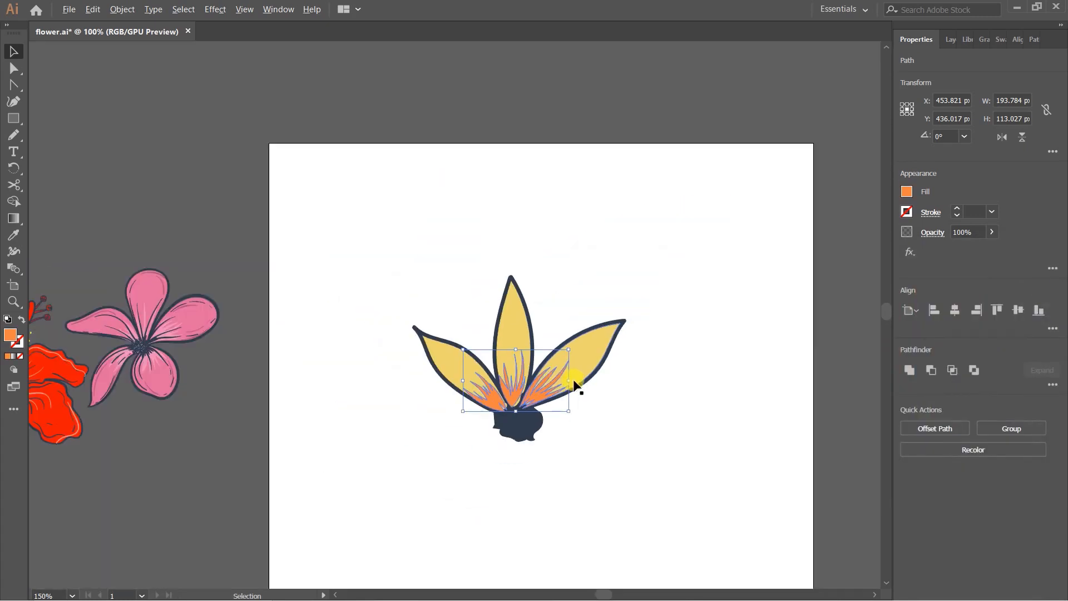
alt+scroll(613, 378, up, 2)
click(992, 232)
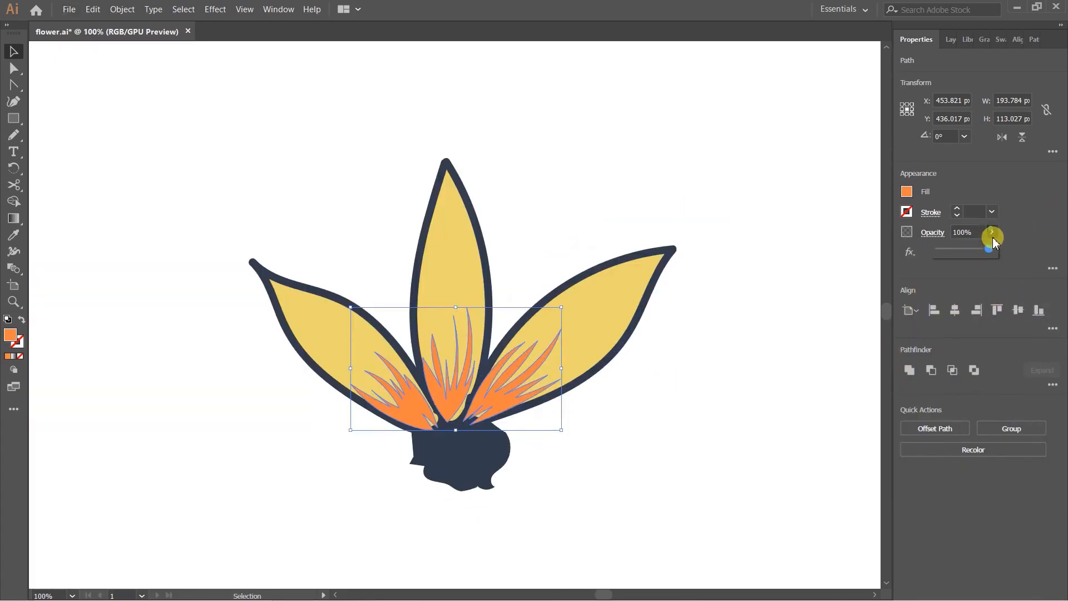
drag(983, 251, 966, 252)
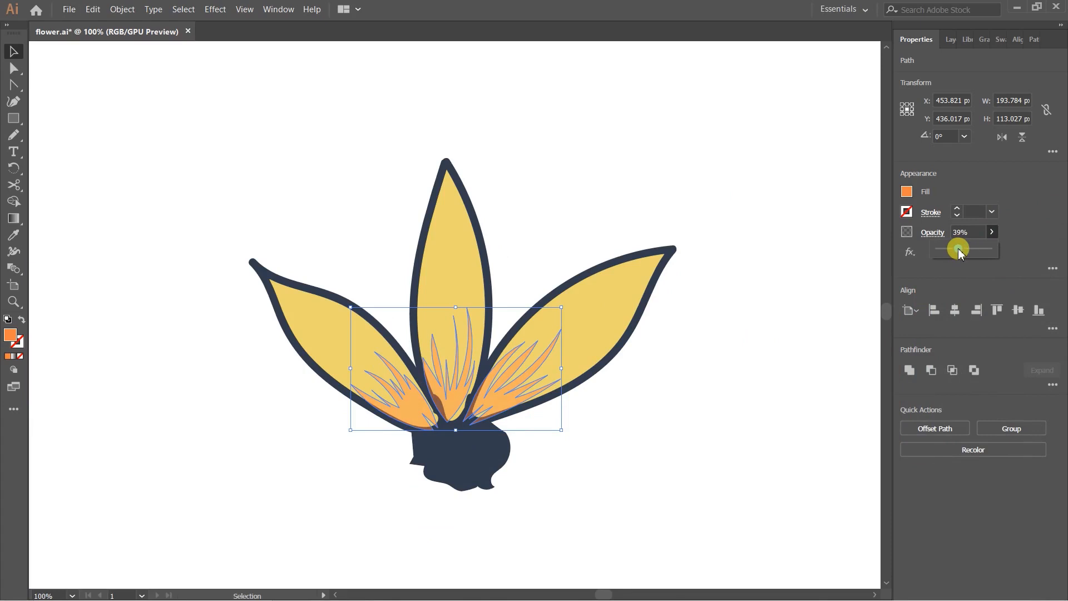
click(276, 115)
Try to combine the three petals and their shading into one group and test it by moving it.
alt+scroll(572, 225, down, 2)
alt+scroll(600, 270, up, 1)
drag(362, 229, 635, 295)
key(a)
key(v)
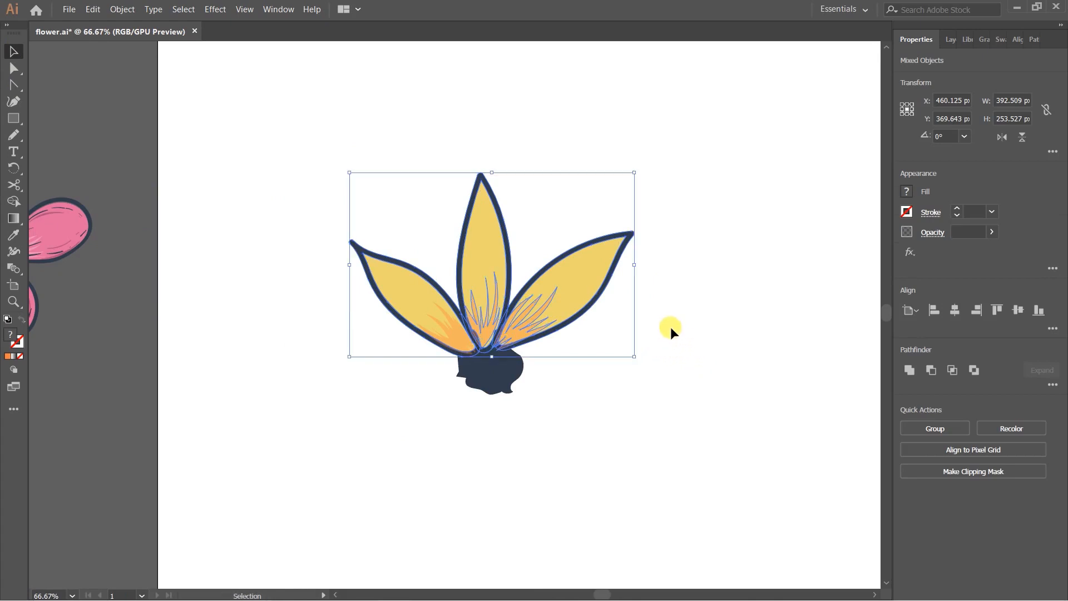
click(910, 370)
key(ctrl+z)
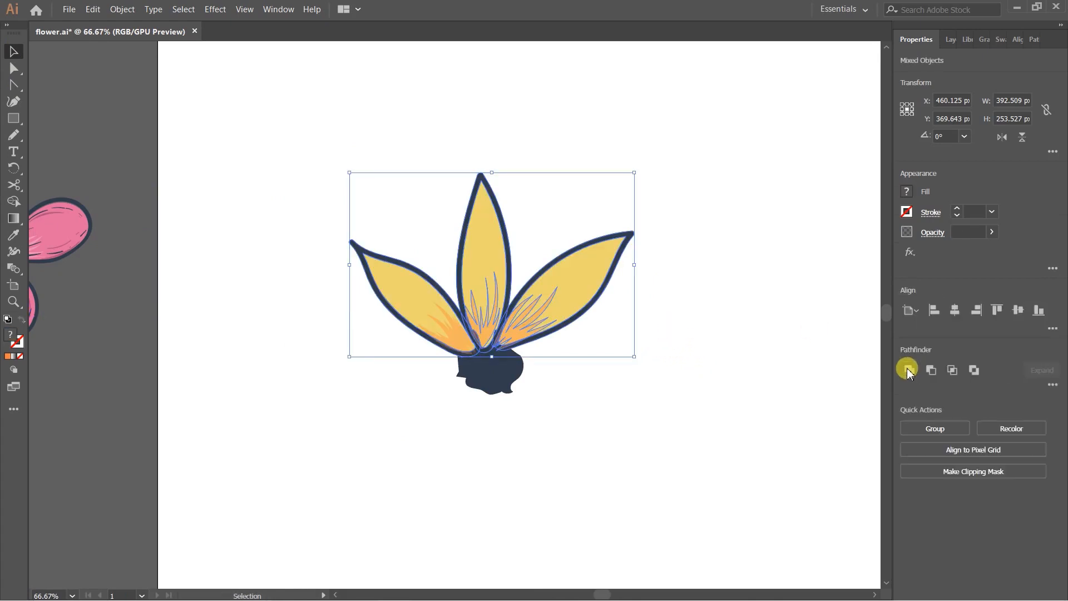
click(938, 428)
click(635, 371)
drag(570, 306, 637, 248)
key(ctrl+z)
click(647, 353)
Select all three petals with every shading shape, group them, and test the group with a move that is undone.
drag(284, 180, 600, 329)
drag(545, 283, 535, 237)
key(ctrl+z)
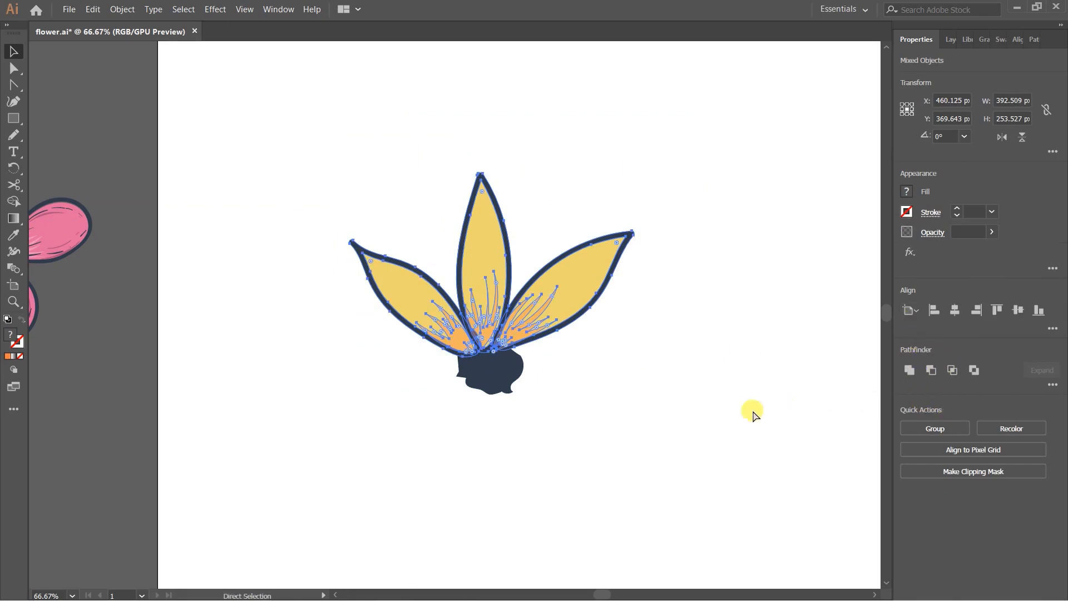
click(669, 410)
drag(577, 306, 585, 272)
key(ctrl+z)
click(655, 336)
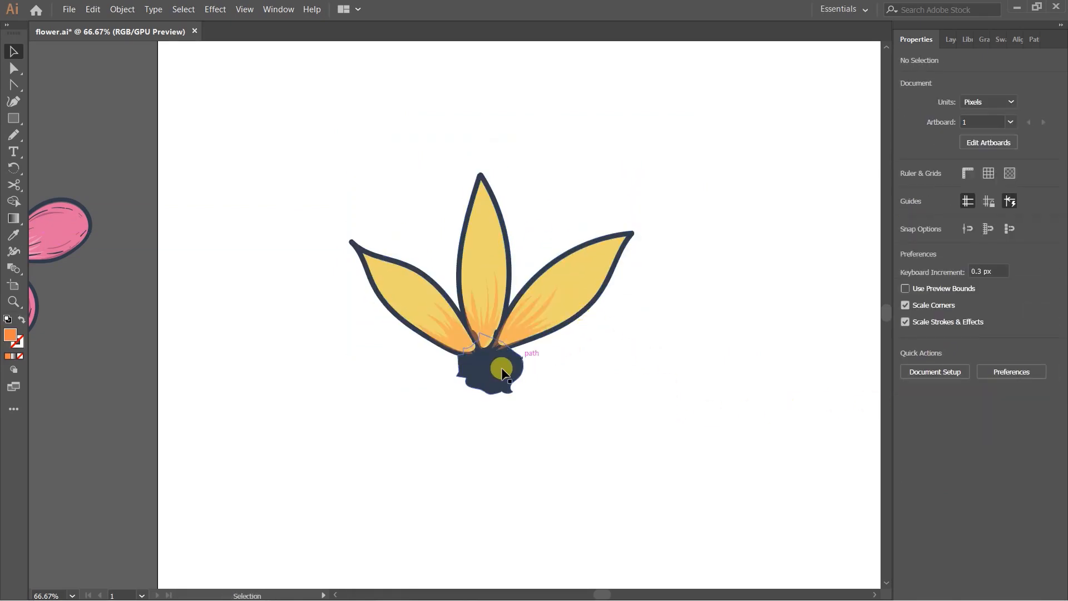
Bring the dark flower centre to the front, above the petals.
click(500, 370)
key(ctrl+shift+])
click(514, 385)
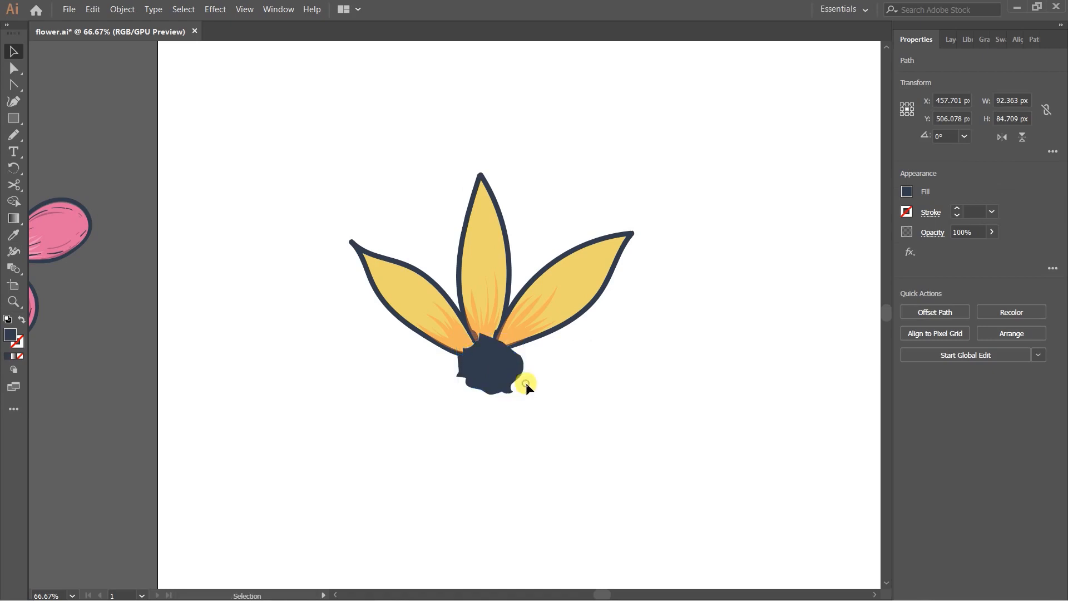
Rotate a copy of the three-petal group clockwise around the dark centre to fill the flower's lower-right side.
drag(442, 219, 535, 250)
key(a)
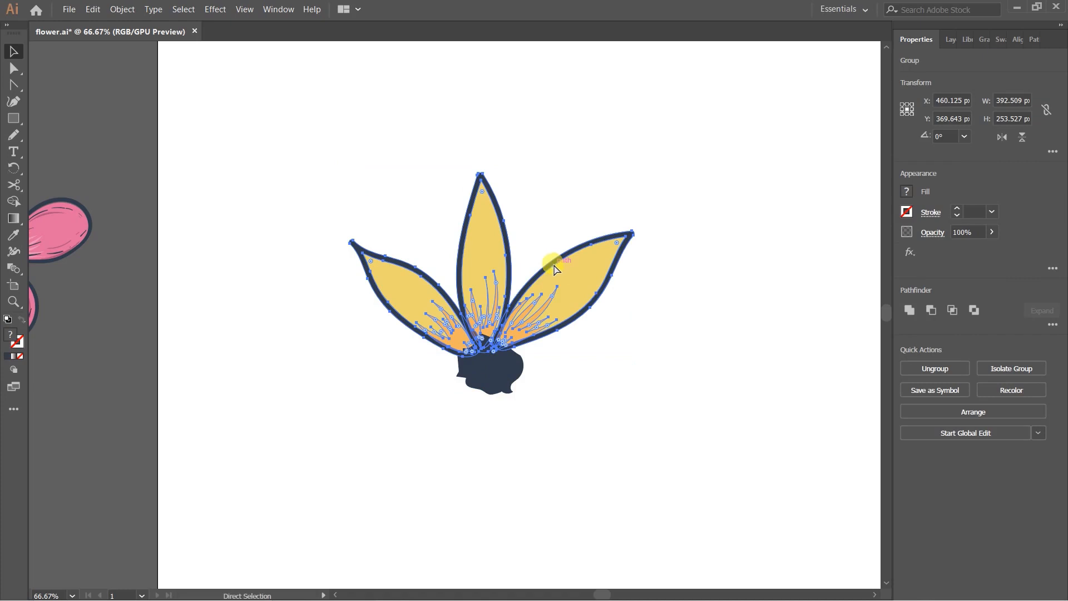
click(672, 321)
click(591, 295)
click(594, 301)
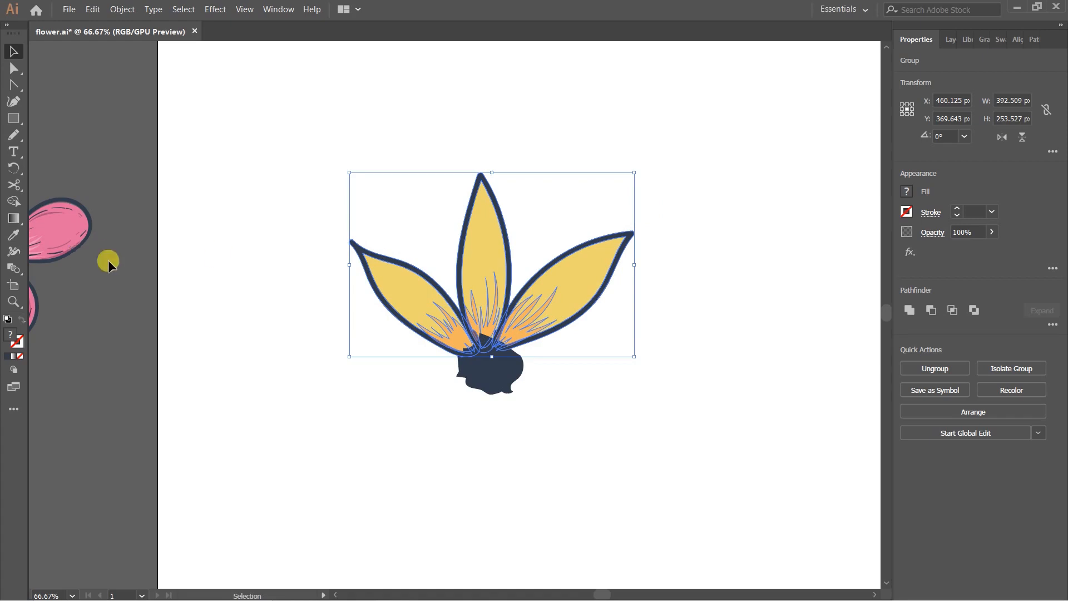
key(r)
click(492, 365)
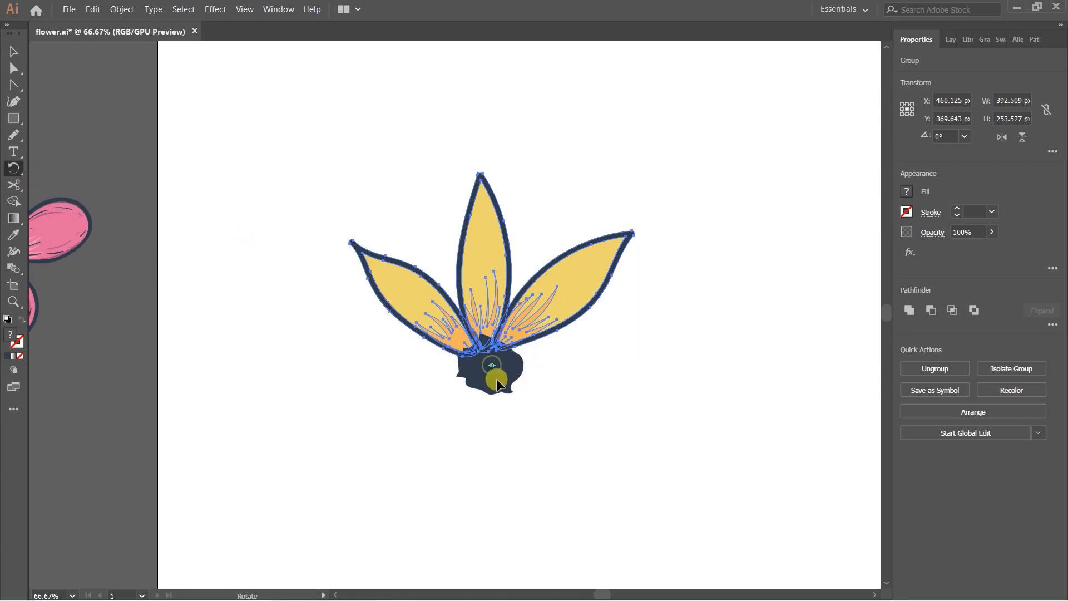
drag(670, 235, 484, 513)
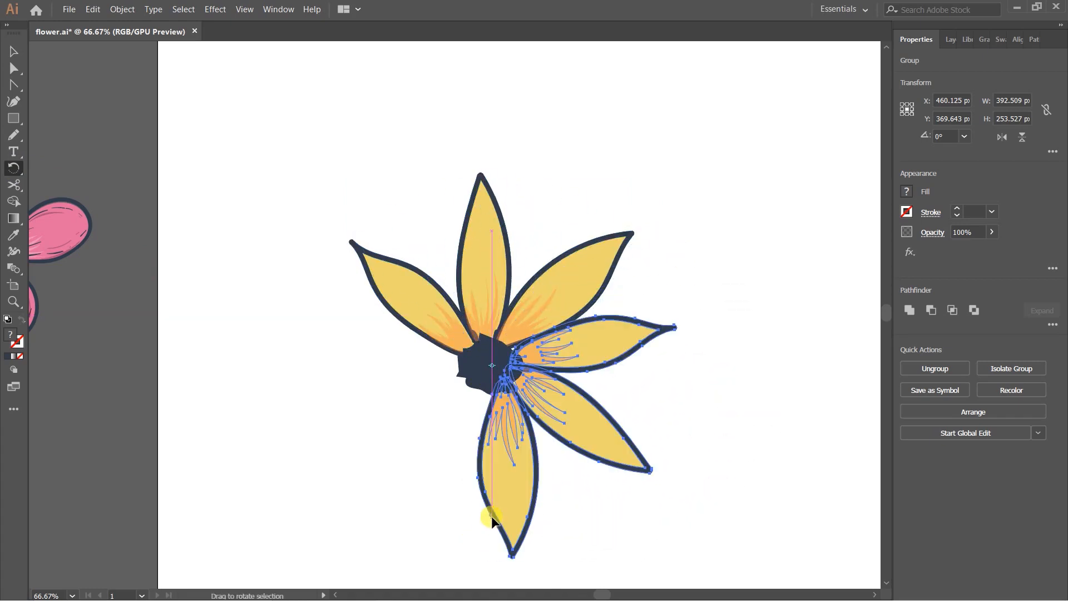
Nudge the copied petal group slightly to fit against the dark centre and deselect it.
key(v)
click(744, 341)
drag(585, 371, 586, 346)
click(700, 349)
click(688, 313)
click(674, 310)
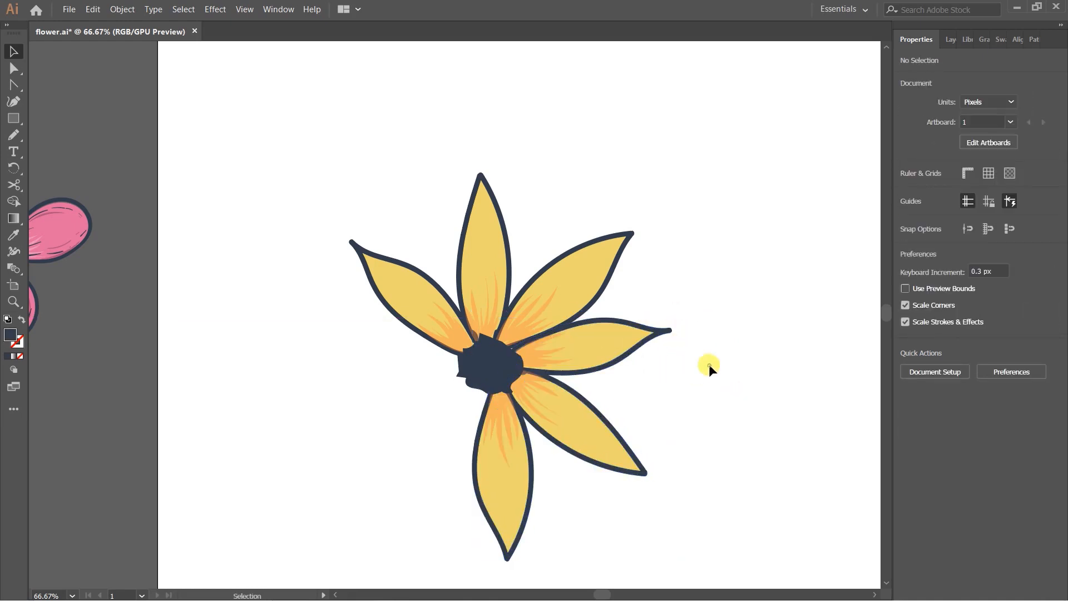
Rotate another copy of the three-petal group around the dark centre to fill the flower's lower-left side.
click(602, 359)
scroll(709, 384, down, 2)
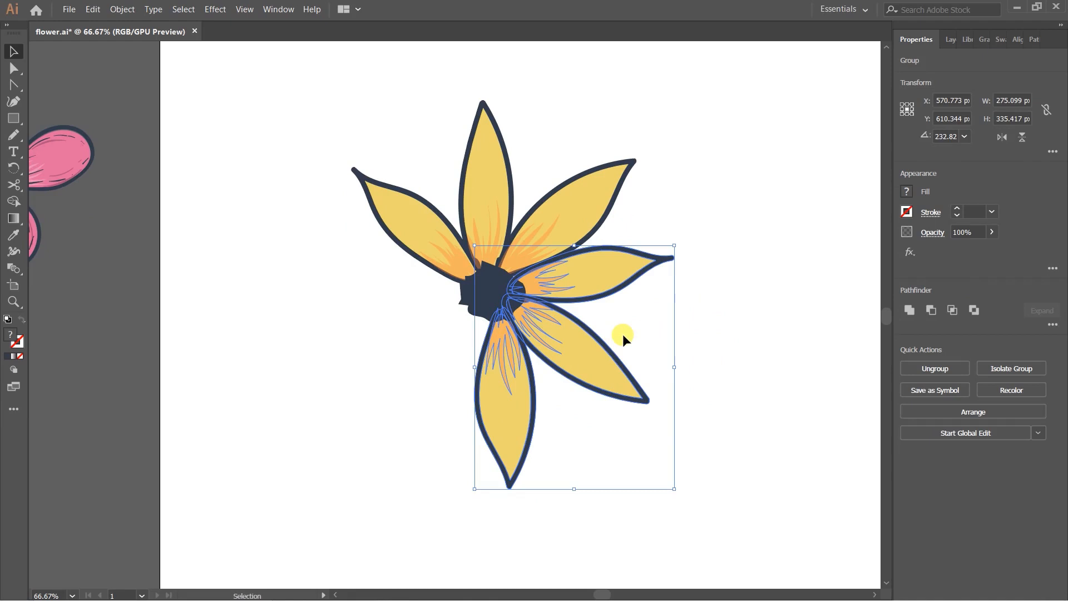
key(a)
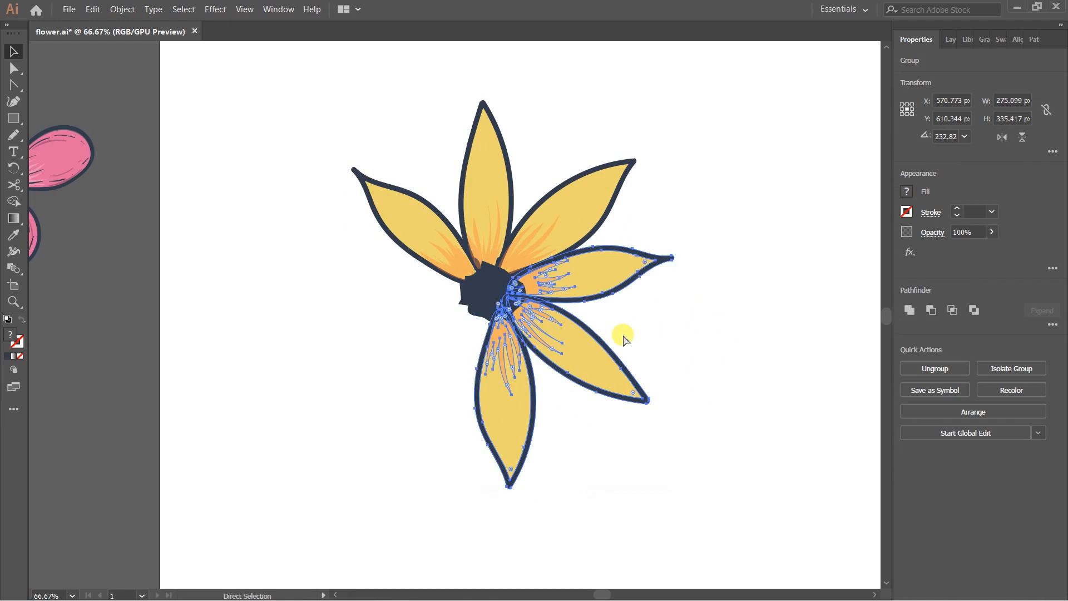
key(v)
key(r)
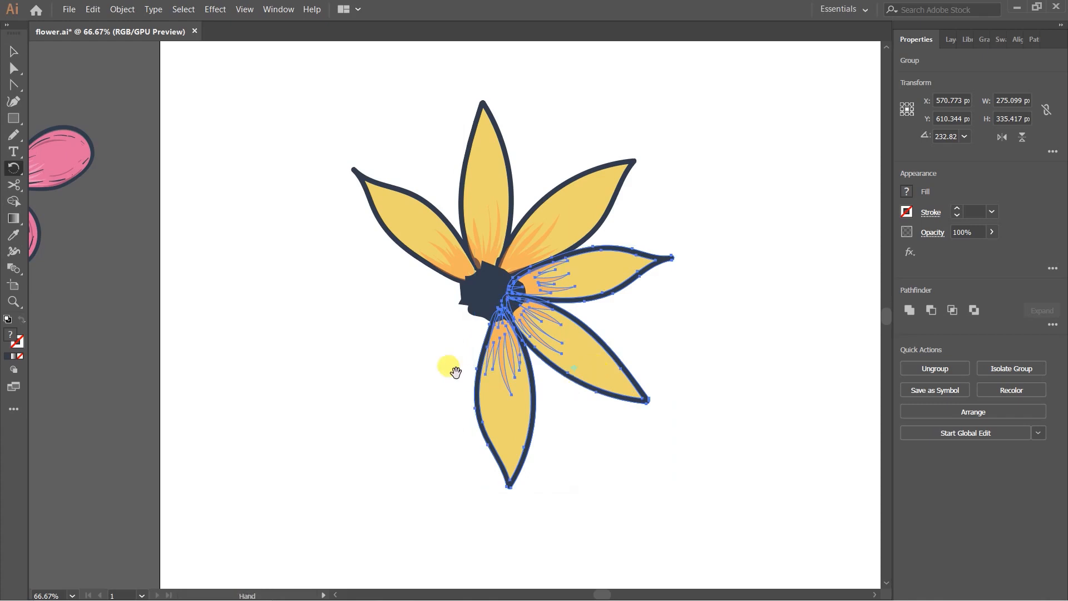
scroll(454, 370, down, 1)
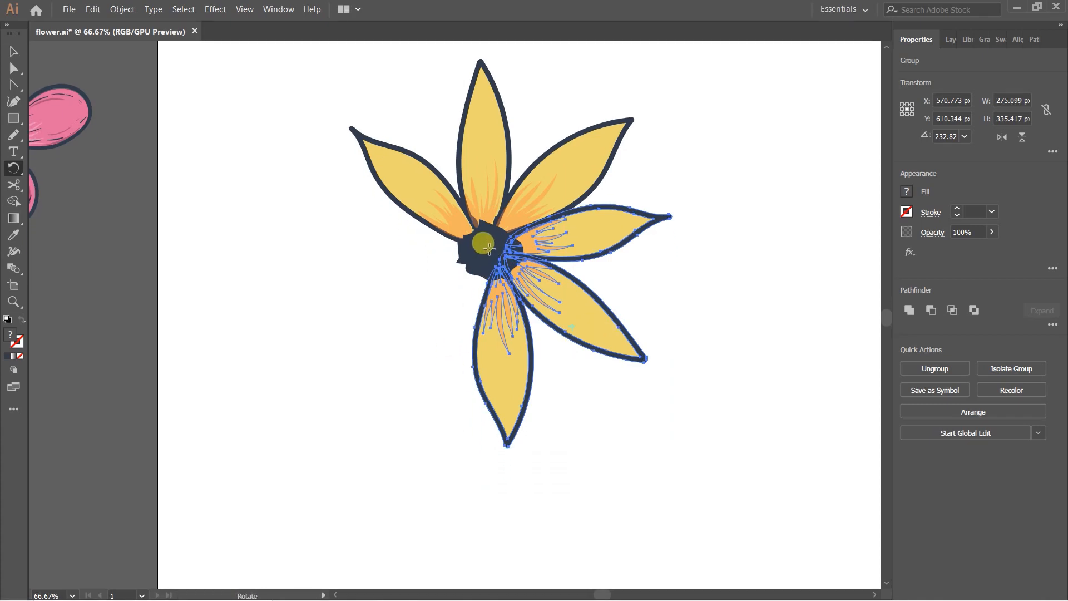
click(489, 249)
drag(692, 398, 269, 384)
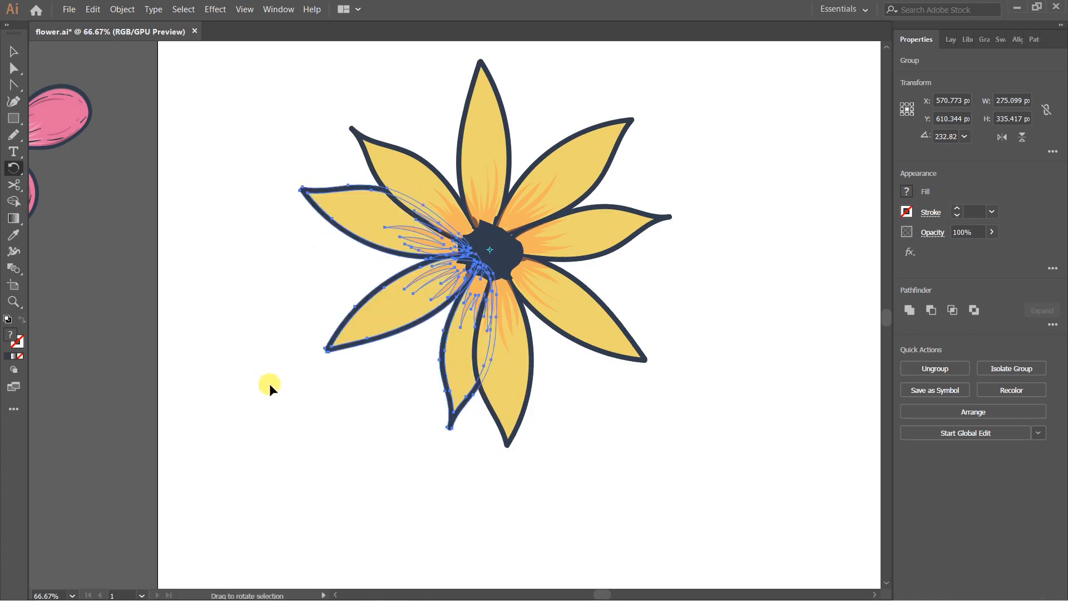
Fine-tune the rotation and position of the lower-left petal group so it sits evenly against the dark centre.
click(13, 51)
click(720, 169)
click(445, 281)
drag(496, 184, 490, 195)
drag(438, 265, 435, 266)
click(657, 428)
click(531, 336)
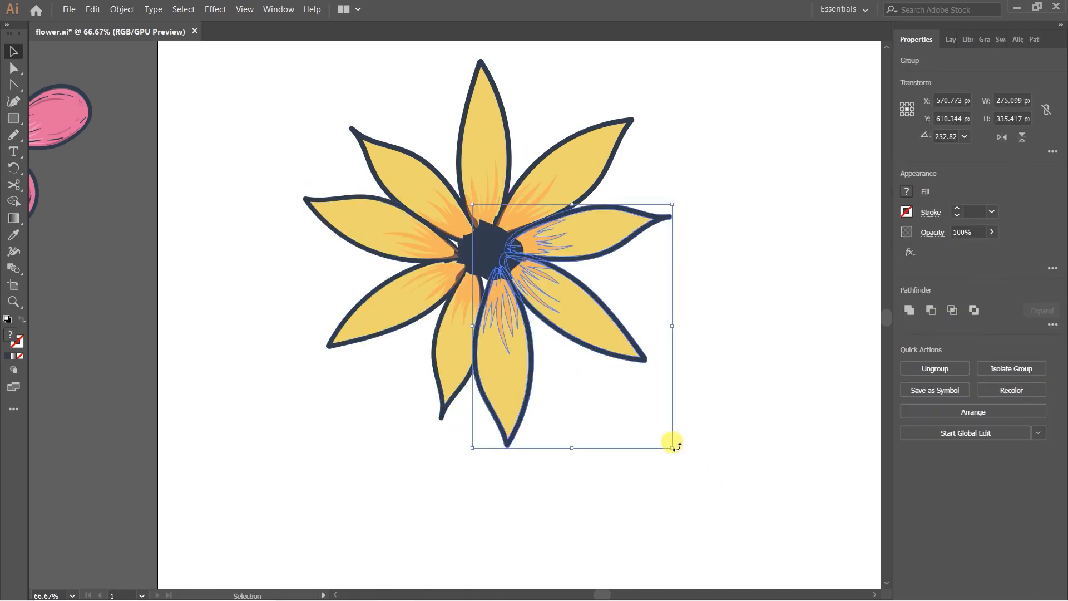
click(767, 412)
In isolation mode, cut the bottom petal of the lower-right group with its outline and shading, and paste it outside the group.
double_click(518, 352)
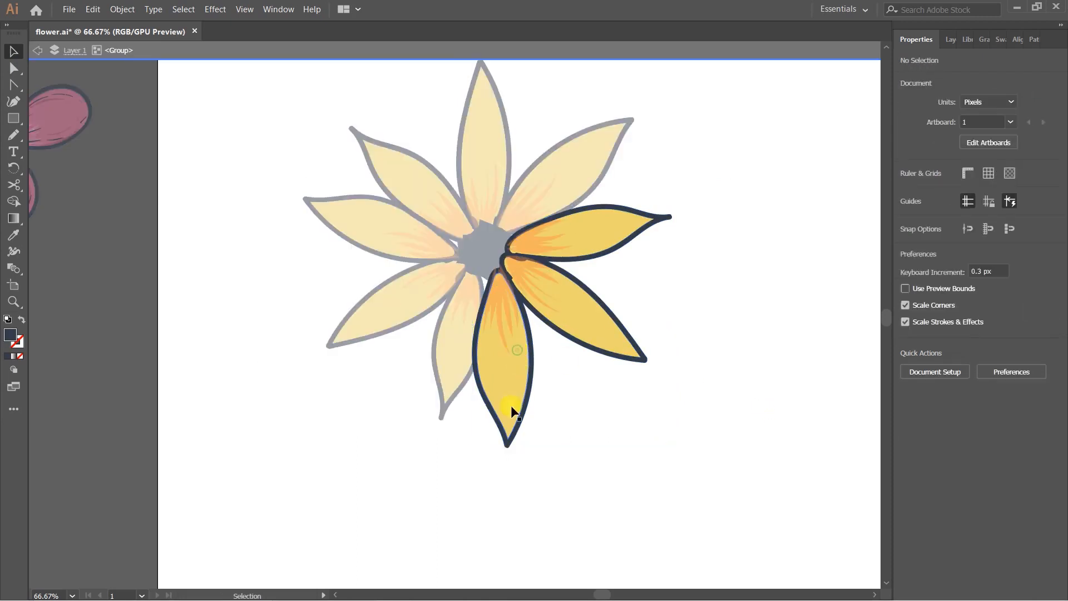
scroll(493, 356, up, 1)
click(468, 432)
click(517, 341)
click(589, 420)
click(543, 350)
click(554, 328)
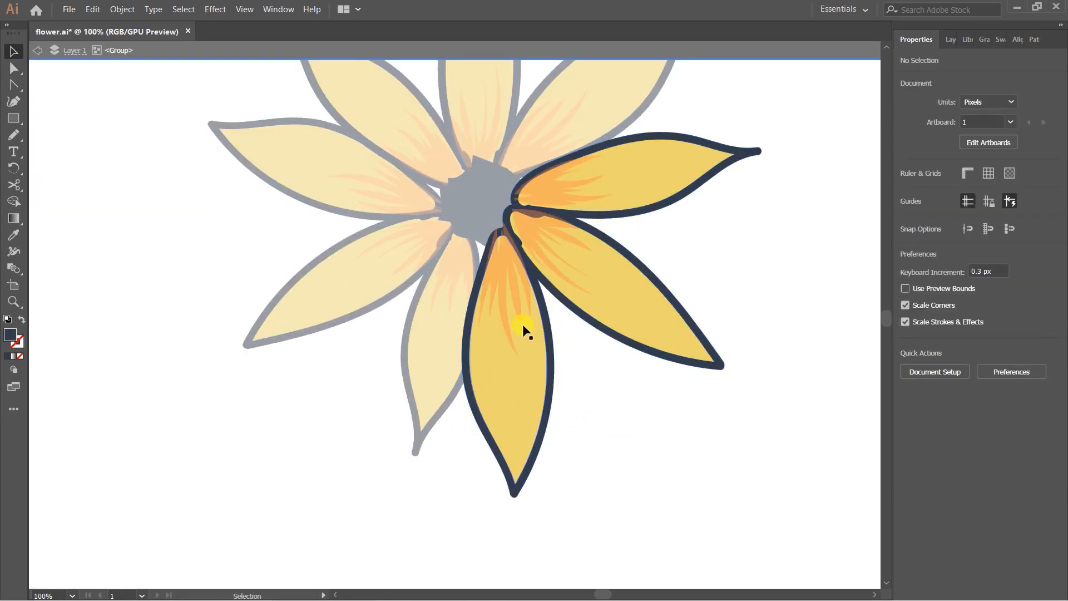
scroll(509, 265, up, 2)
click(501, 256)
shift+click(534, 449)
shift+click(586, 399)
key(Delete)
scroll(582, 389, down, 2)
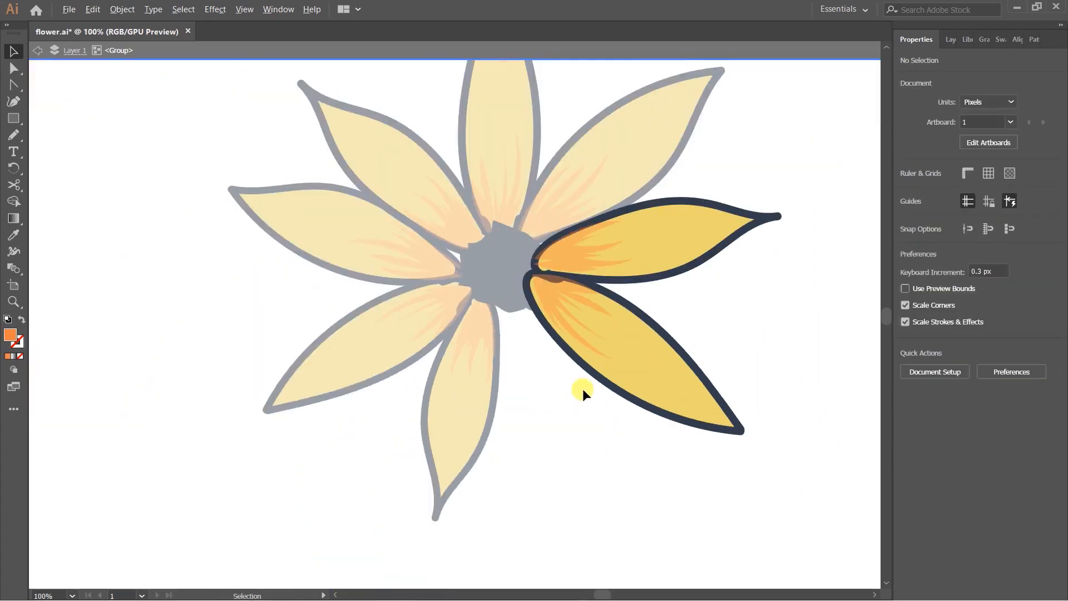
double_click(741, 332)
key(ctrl+z)
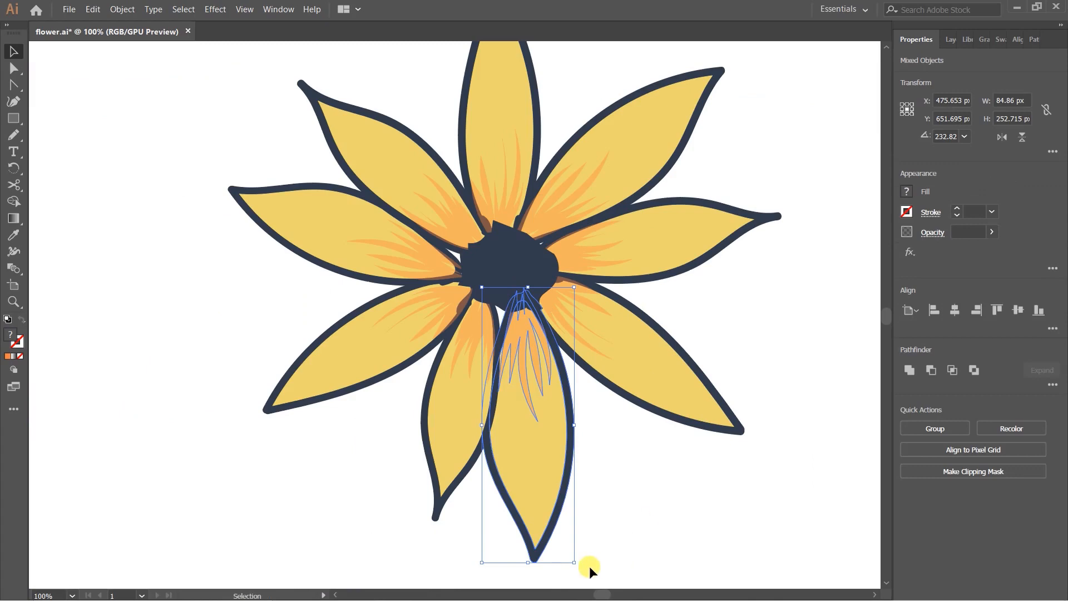
Shorten the separated bottom petal, rotate it counterclockwise and move it into the gap between its neighbours.
drag(528, 562, 528, 554)
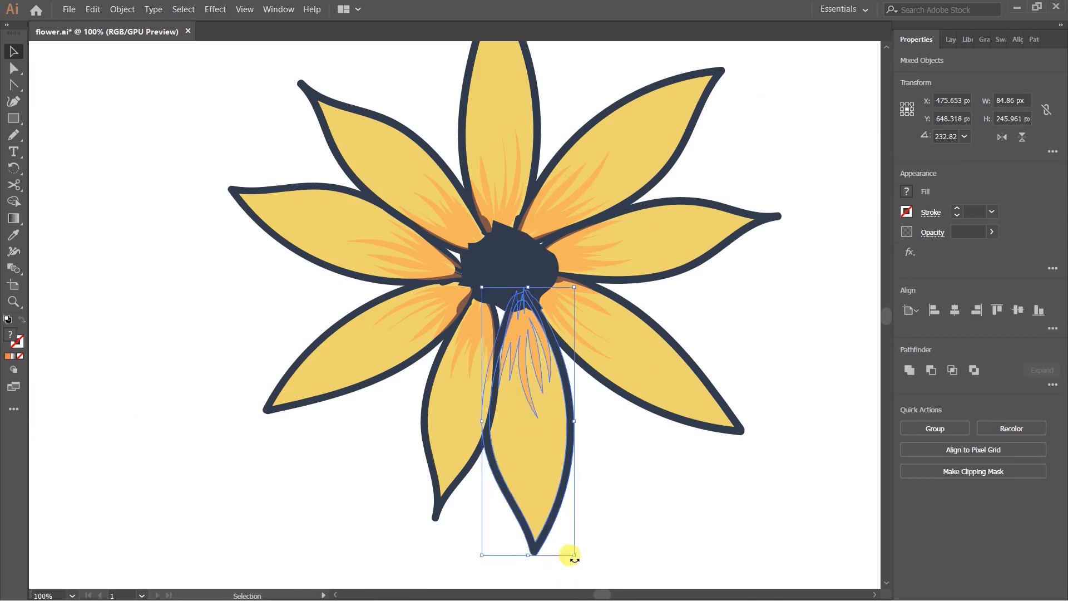
drag(581, 554, 599, 518)
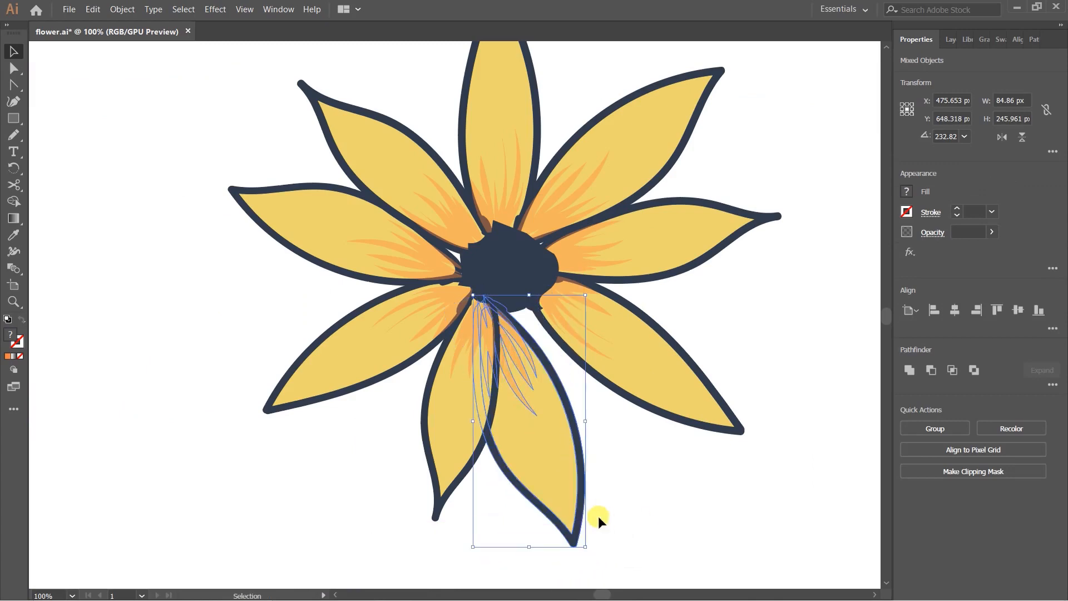
drag(519, 371, 535, 360)
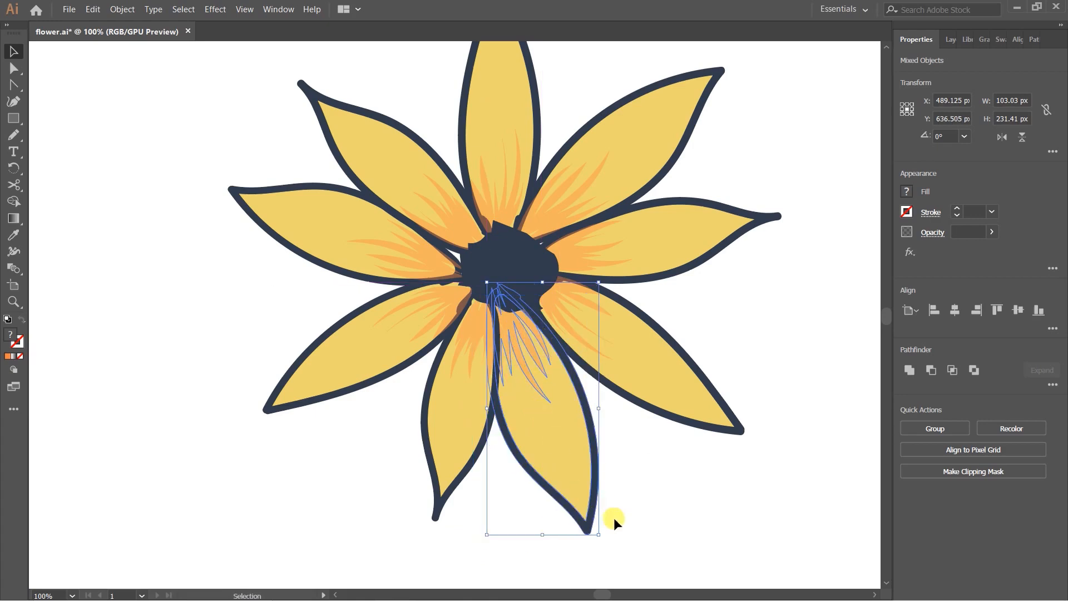
drag(606, 535, 595, 541)
drag(536, 360, 536, 365)
click(616, 406)
Cut and paste the lower-right petal with its outline and shading, group the parts and adjust the petal's placement slightly.
scroll(615, 405, down, 3)
scroll(625, 388, up, 3)
drag(715, 353, 665, 349)
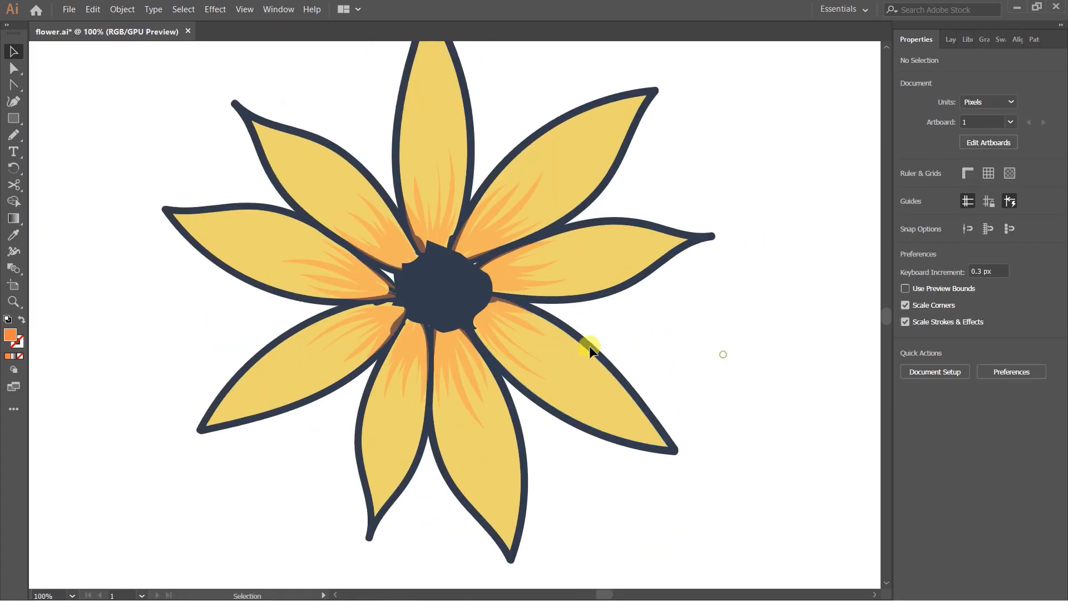
scroll(548, 350, up, 3)
click(408, 291)
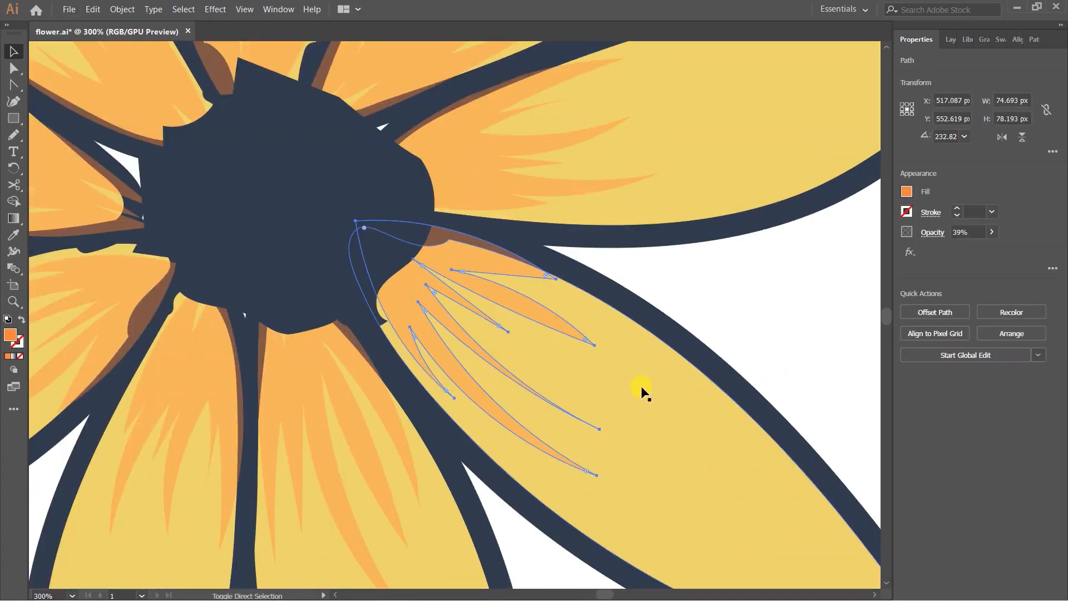
scroll(649, 322, down, 3)
click(639, 342)
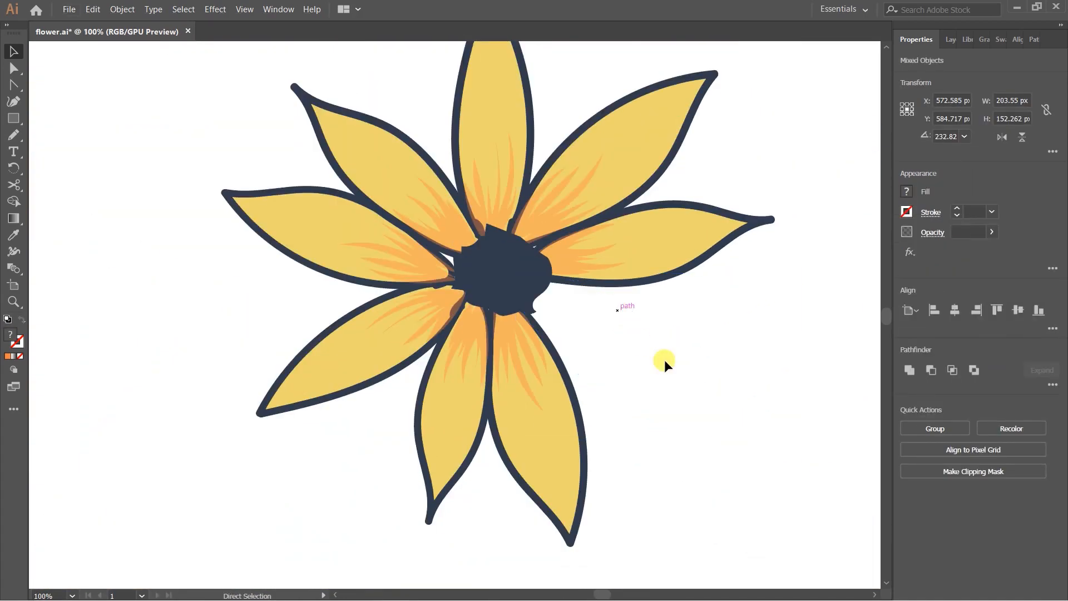
key(ctrl+f)
key(ctrl+g)
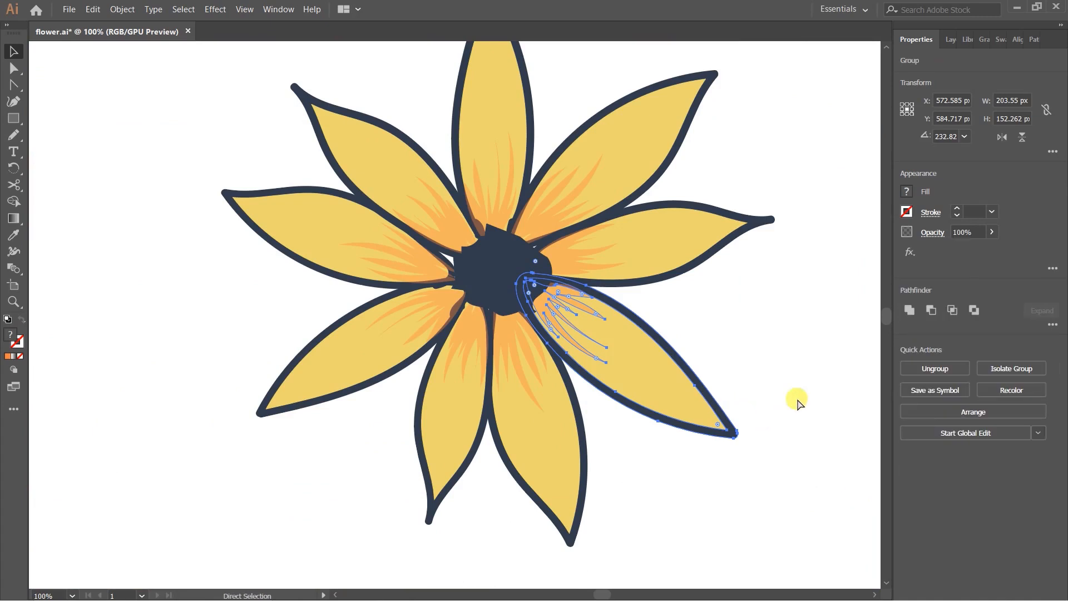
click(790, 410)
click(648, 388)
drag(731, 434, 731, 434)
click(567, 484)
drag(568, 538, 572, 525)
key(a)
key(ctrl+z)
click(636, 462)
Select the bottom petal's outline, yellow fill and orange shading and group them.
click(514, 334)
shift+click(548, 443)
shift+click(588, 447)
shift+click(586, 444)
key(ctrl+g)
Adjust the grouped bottom petal's angle and position slightly and deselect it.
click(605, 474)
click(570, 443)
drag(589, 548, 556, 460)
click(636, 470)
Cut the narrow petal at the lower left of the bottom petal with its shading, paste it in front and group it.
scroll(589, 354, down, 3)
scroll(492, 354, up, 3)
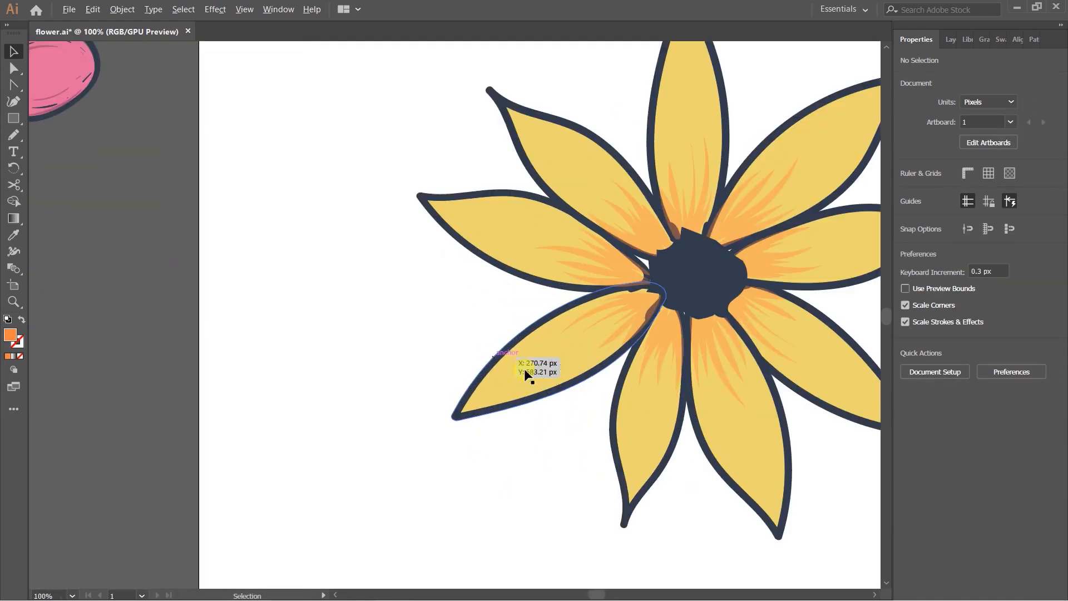
drag(634, 407, 461, 379)
click(360, 242)
click(359, 434)
click(482, 396)
click(410, 410)
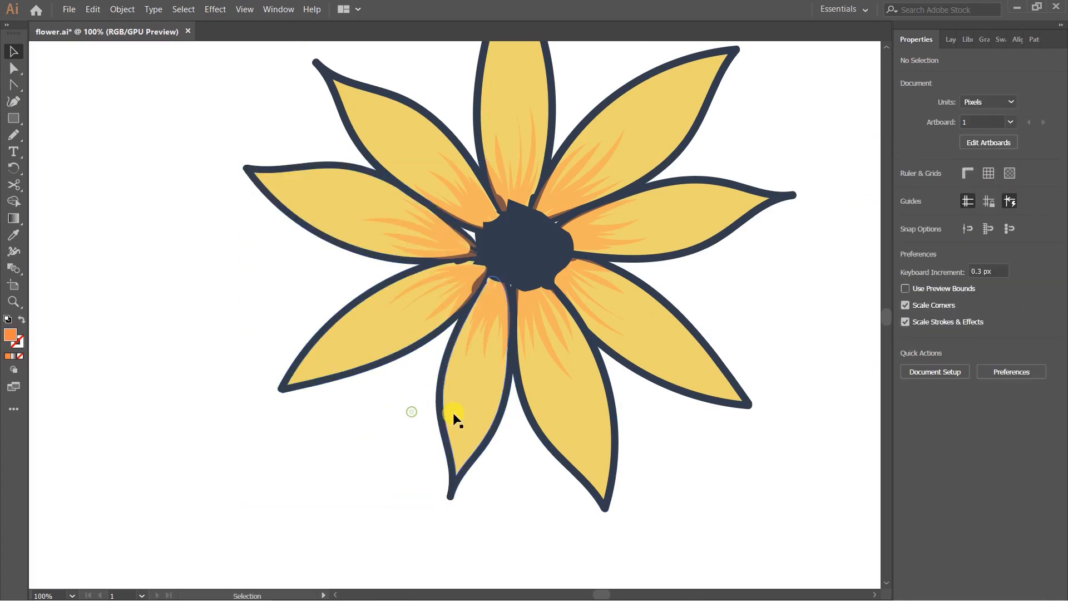
scroll(461, 400, up, 1)
key(a)
click(492, 380)
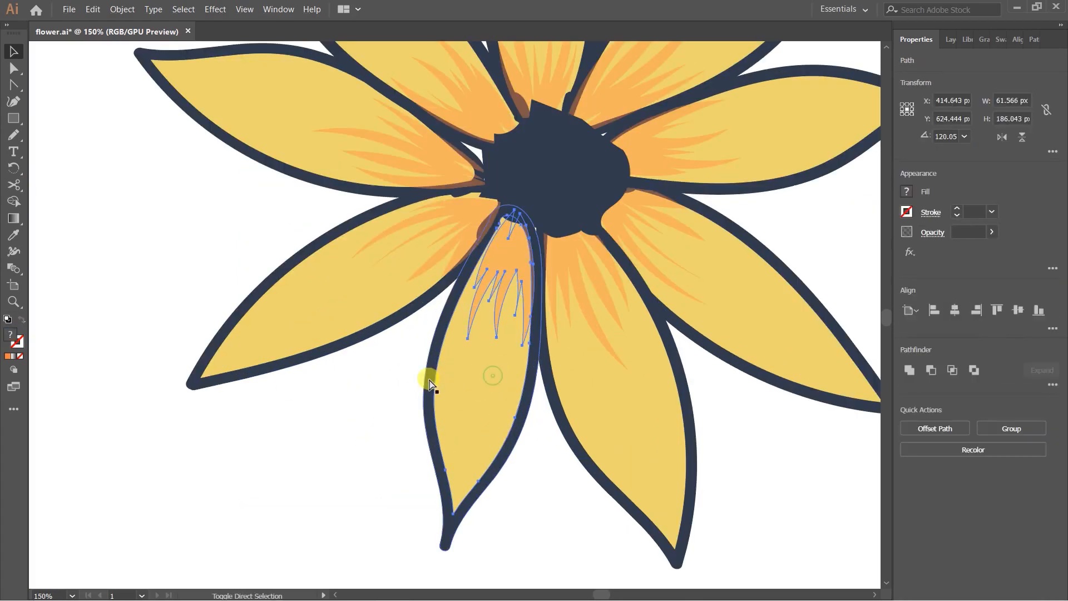
key(ctrl+x)
key(ctrl+f)
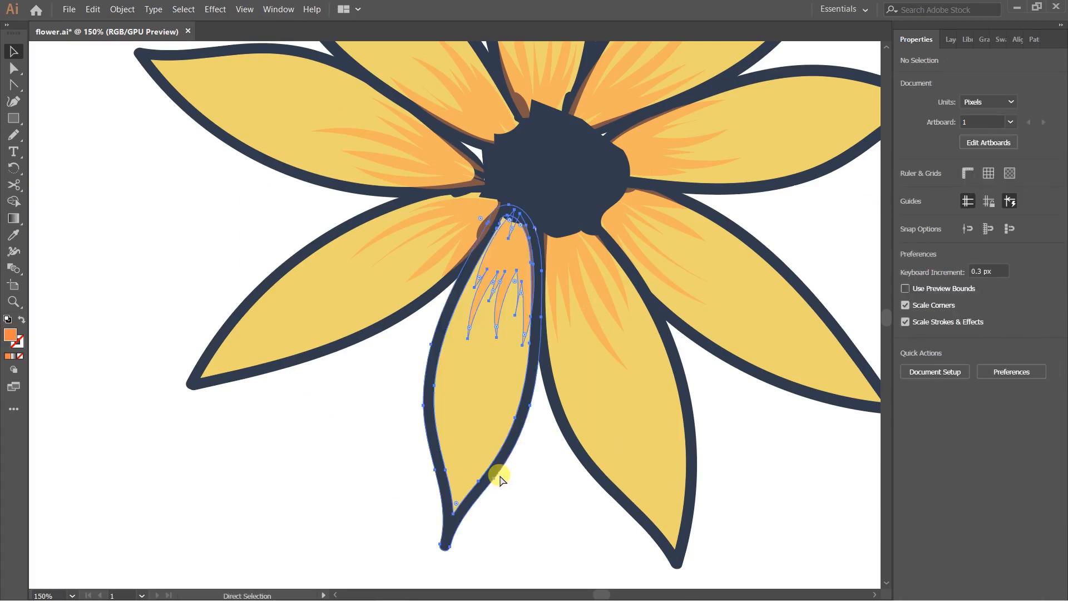
scroll(513, 471, down, 1)
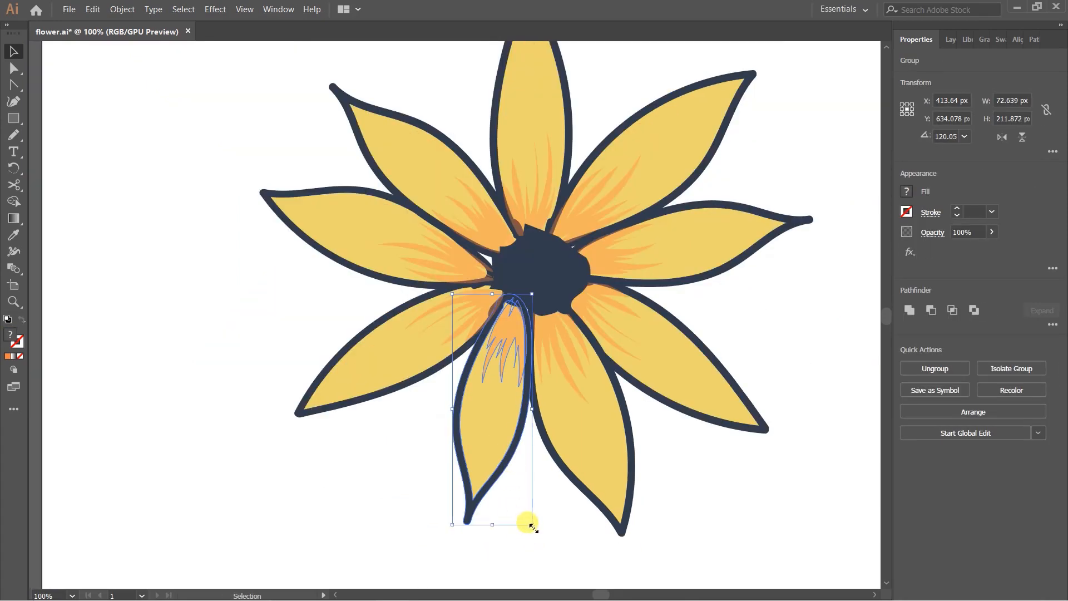
Rotate the narrow lower-left petal slightly clockwise, move it back against the dark centre and deselect it.
drag(533, 528, 503, 445)
drag(488, 296, 435, 316)
click(742, 315)
Select all nine petals, group them, and test the group with a move that is undone.
scroll(616, 286, down, 5)
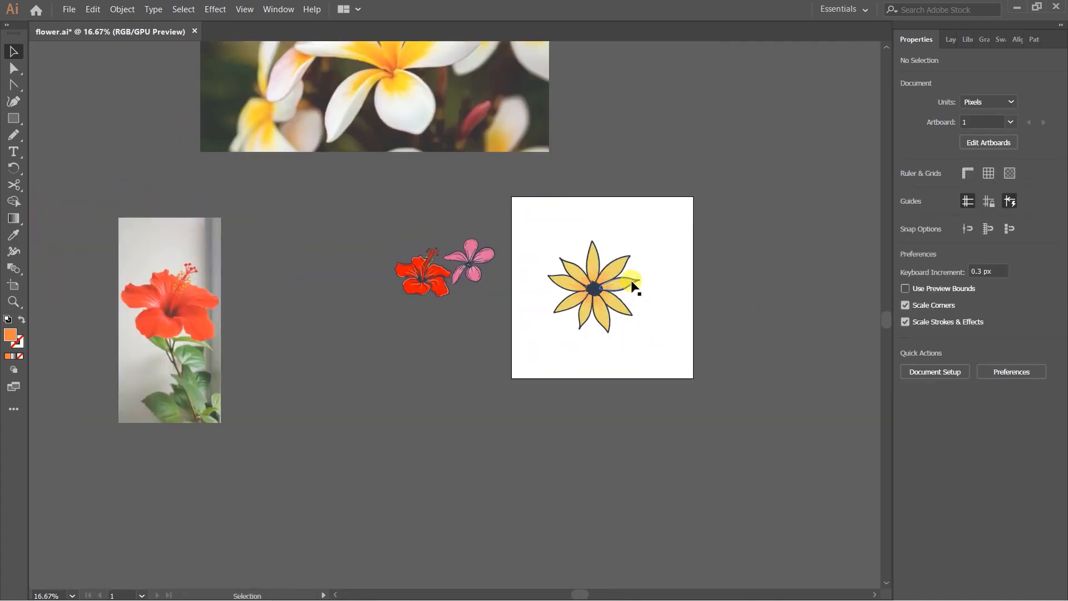
scroll(635, 281, up, 3)
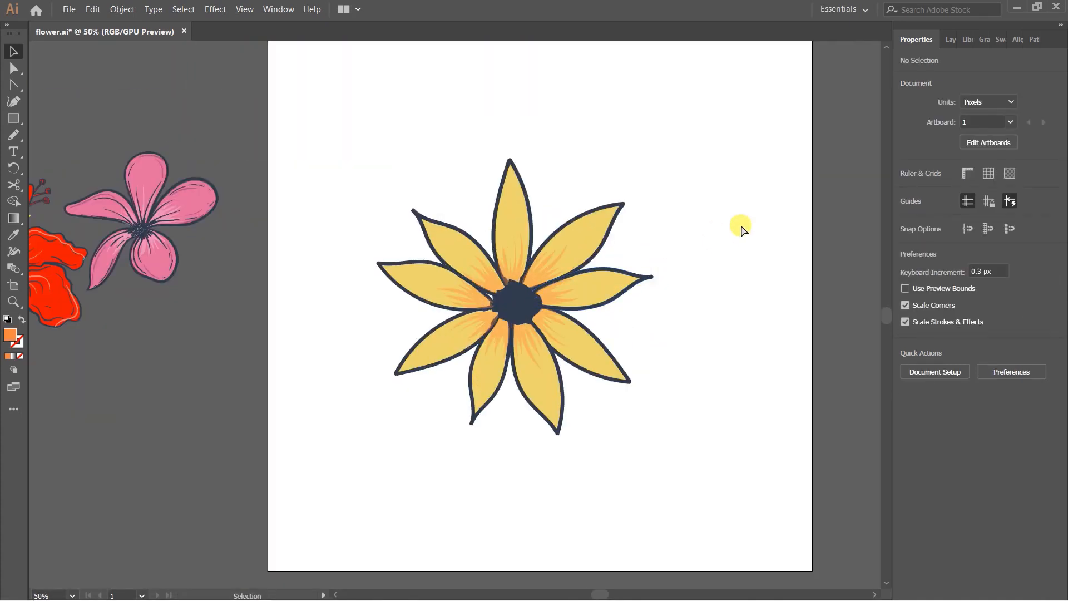
key(ctrl+plus)
key(ctrl+plus)
drag(543, 191, 463, 231)
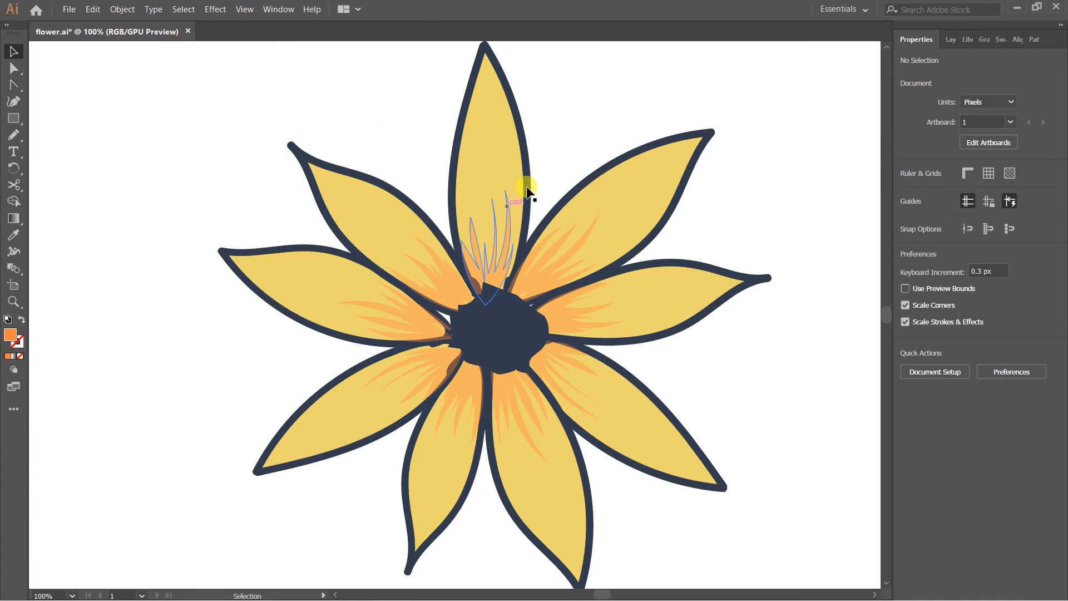
scroll(752, 286, down, 1)
drag(724, 286, 734, 289)
key(ctrl+z)
drag(395, 115, 747, 446)
key(ctrl+g)
drag(699, 318, 707, 242)
key(ctrl+z)
click(805, 308)
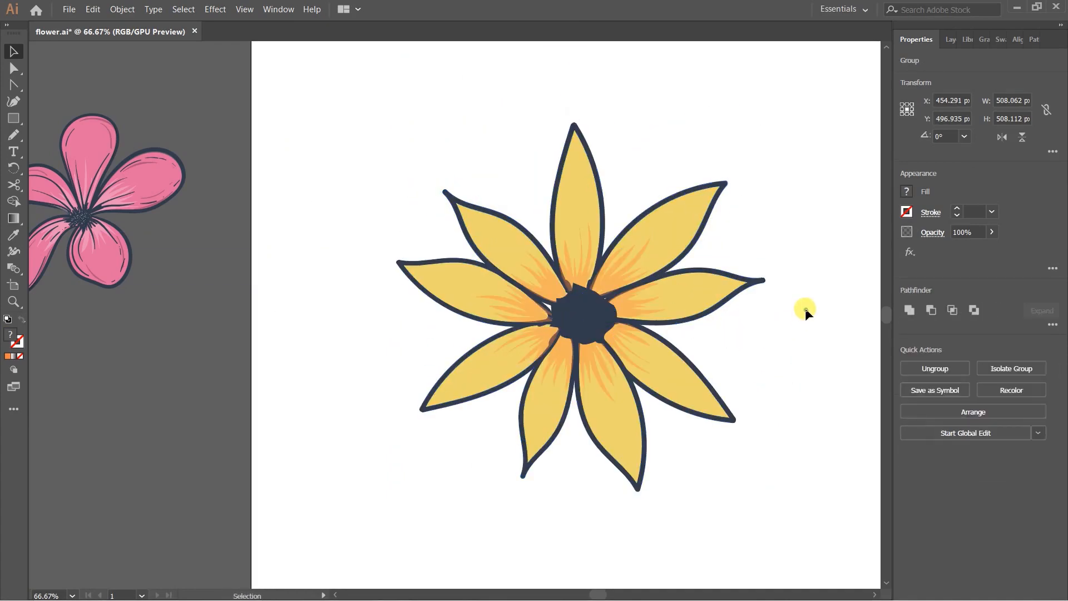
Open the grouped petals in isolation mode, close in on the area around the dark centre.
scroll(759, 321, up, 1)
scroll(759, 321, up, 1)
key(shift+b)
scroll(428, 258, up, 1)
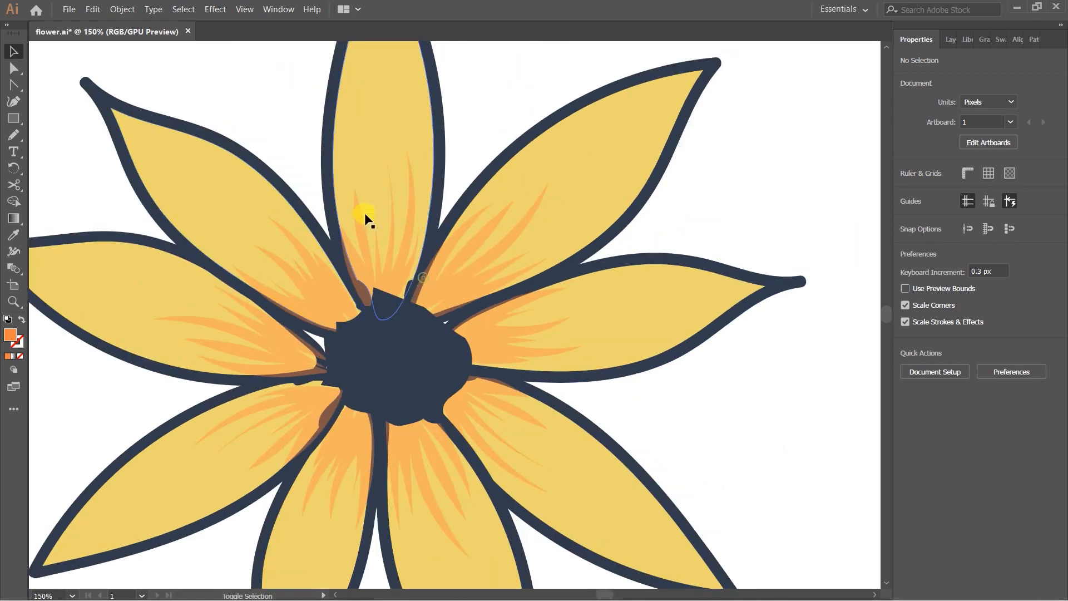
key(v)
click(498, 228)
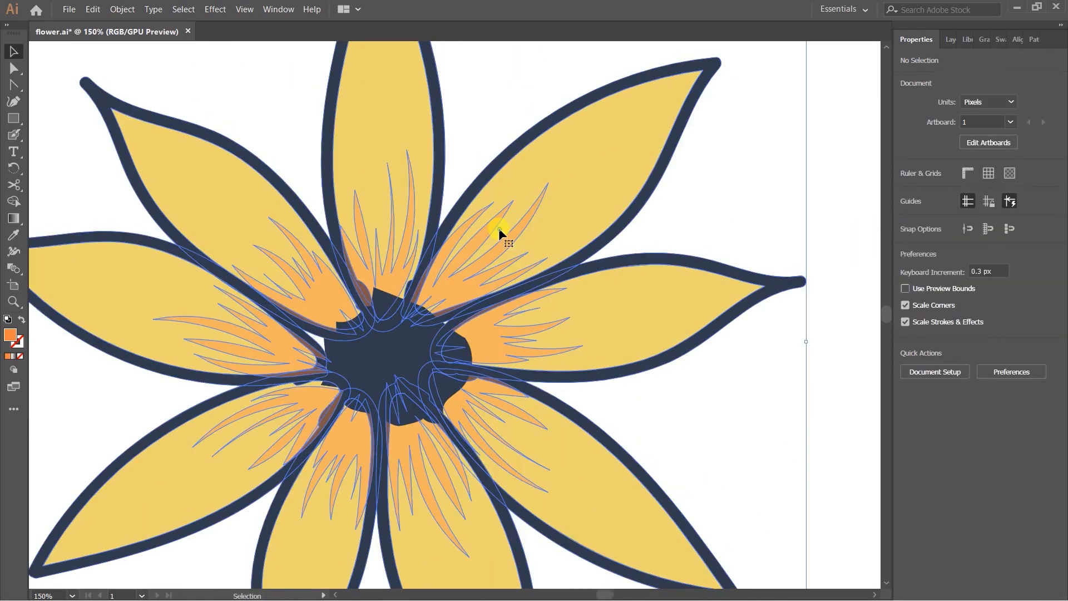
double_click(452, 294)
click(689, 194)
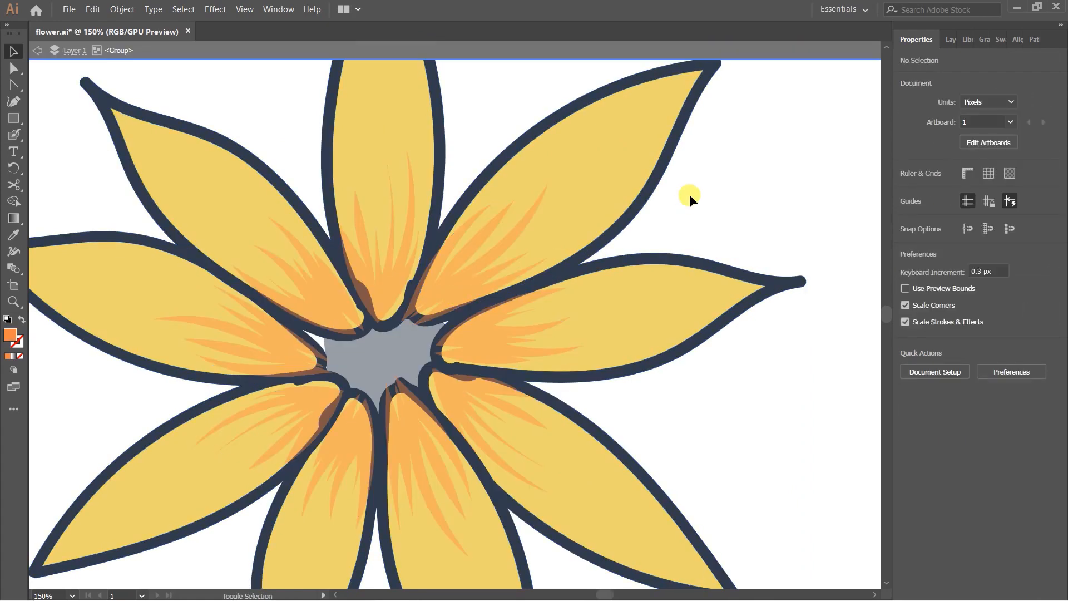
Try a Blob Brush stroke between the petals, undo it, and sample the navy outline as the fill colour.
key(shift+b)
drag(363, 308, 417, 315)
drag(565, 217, 456, 309)
key(ctrl+z)
key(i)
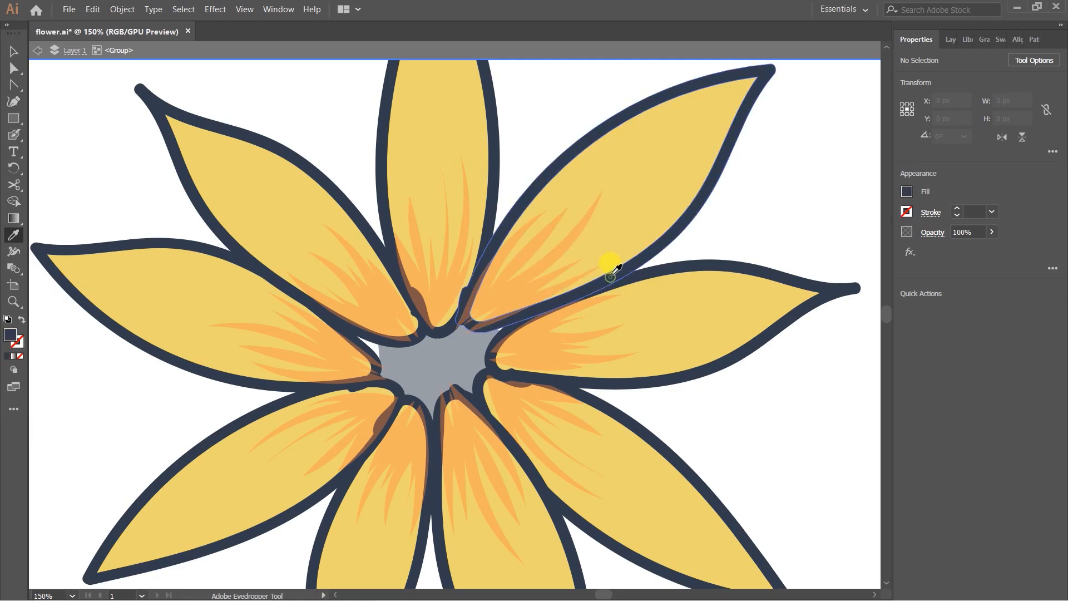
Set the Blob Brush size to vary with pen pressure, keeping 7 pt size and 7 pt variation.
key(shift+b)
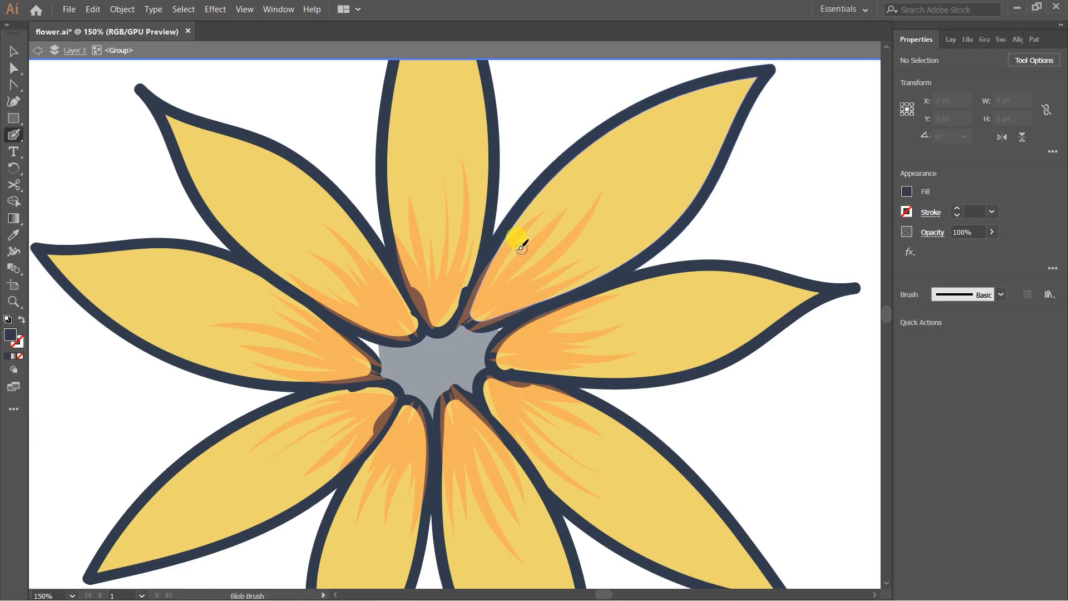
double_click(15, 135)
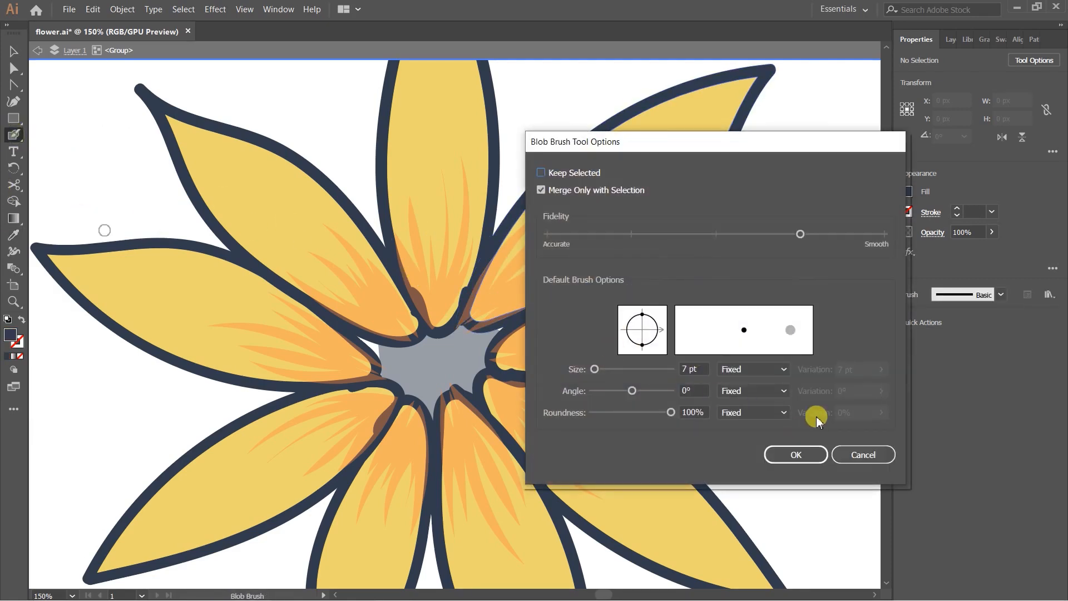
click(765, 367)
click(748, 415)
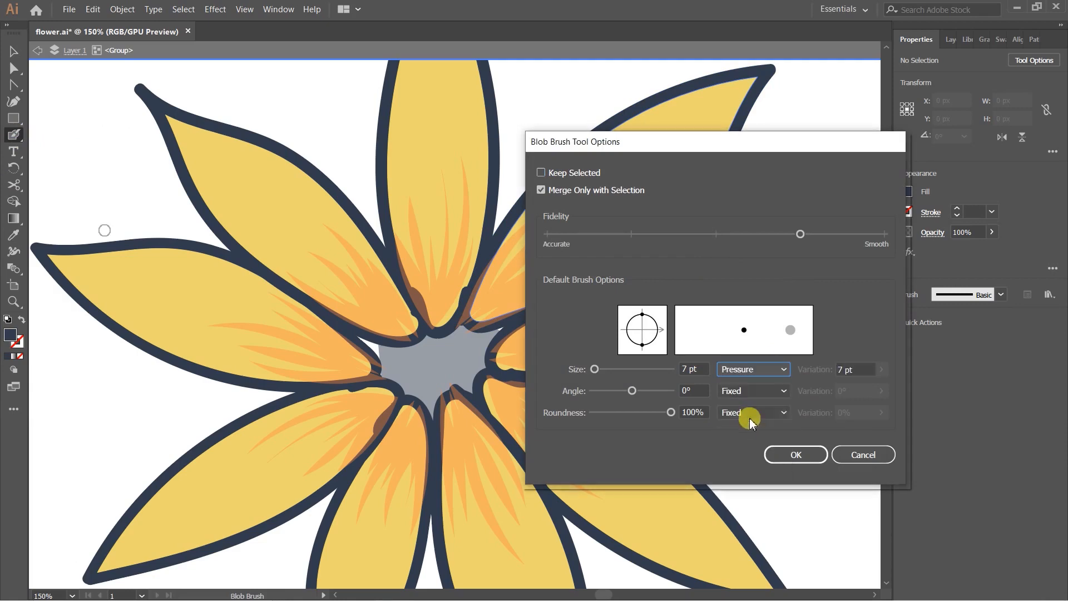
click(792, 455)
Paint three tapered navy vein lines on the upper-right petal, running inward to the centre, undoing the first trial stroke.
scroll(601, 217, up, 2)
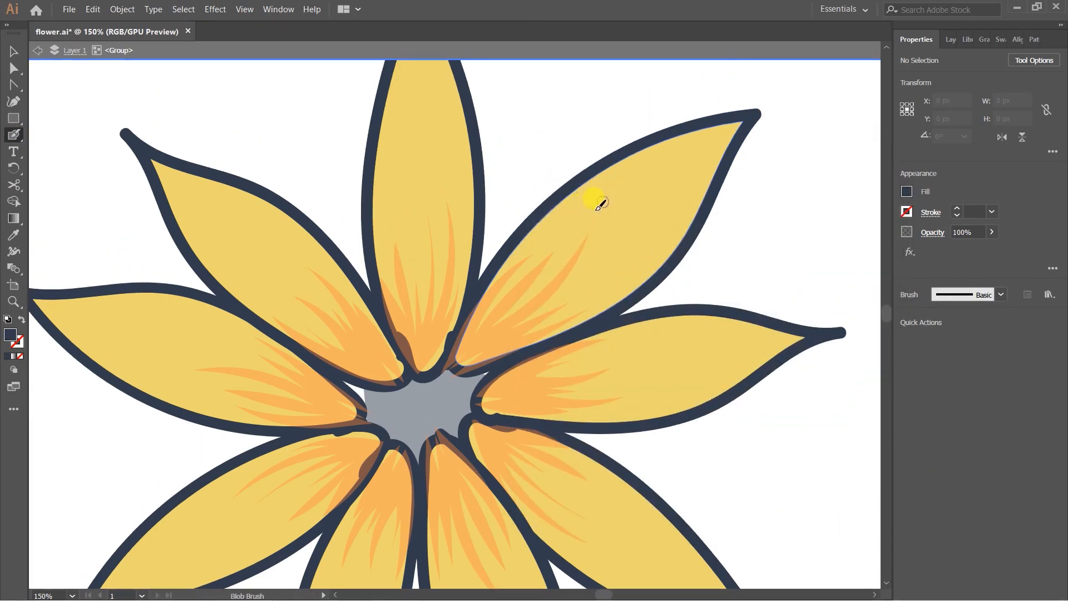
drag(515, 275, 461, 352)
key(ctrl+z)
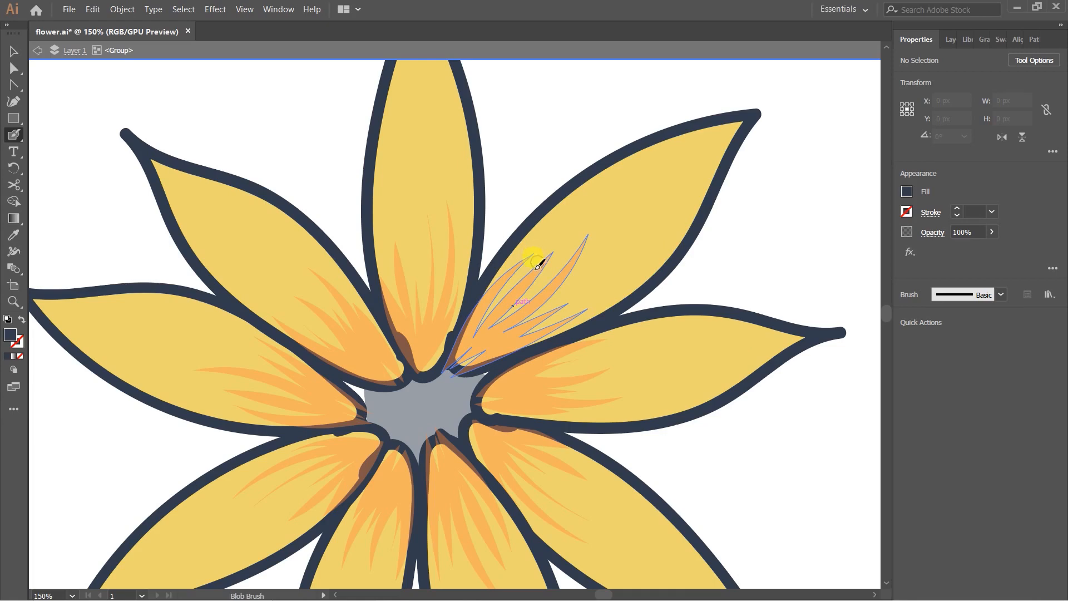
drag(537, 256, 573, 261)
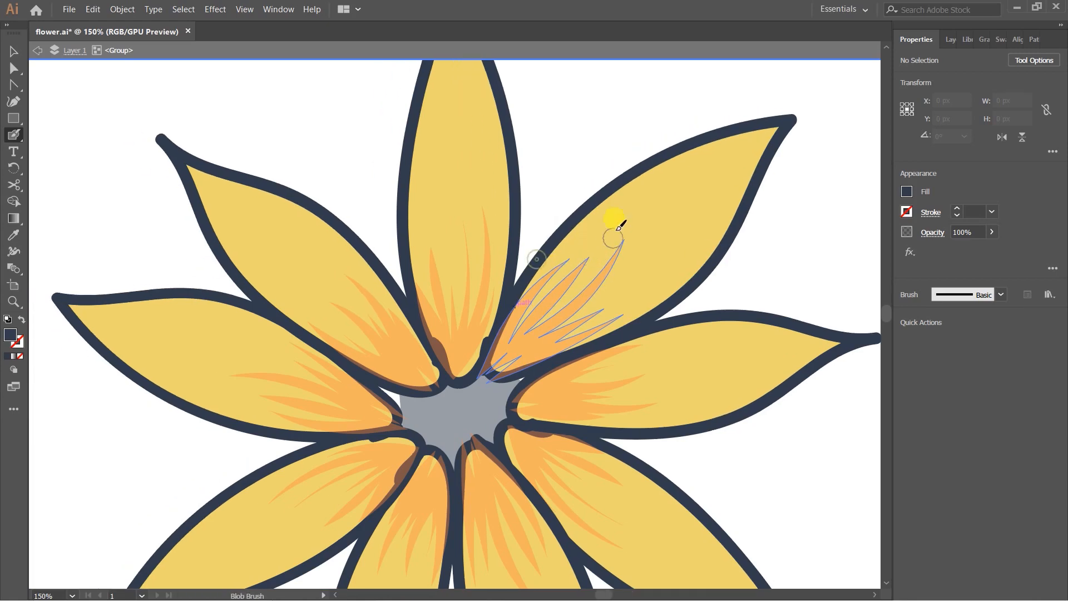
mouse_move(608, 228)
mouse_down()
mouse_move(561, 263)
mouse_move(482, 370)
mouse_up()
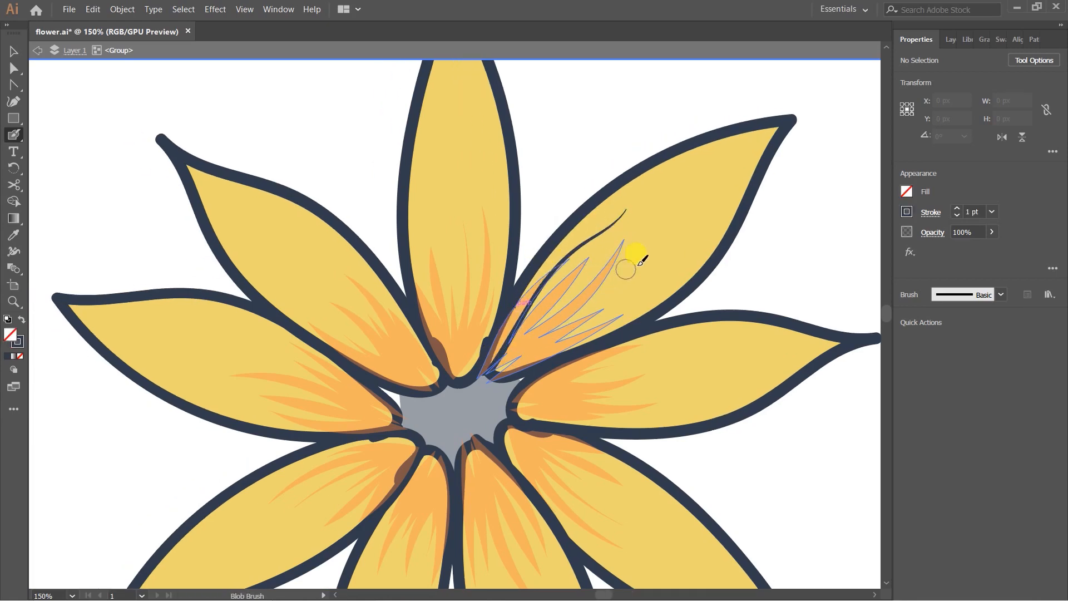
drag(660, 277, 498, 382)
mouse_move(603, 271)
mouse_down()
mouse_move(529, 333)
mouse_move(489, 377)
mouse_up()
Paint three tapered navy vein lines each on the top petal and the upper-left petal, converging on the centre.
mouse_move(484, 222)
mouse_down()
mouse_move(478, 336)
mouse_move(464, 381)
mouse_up()
mouse_move(428, 179)
mouse_down()
mouse_move(420, 251)
mouse_move(453, 383)
mouse_up()
drag(450, 309, 455, 384)
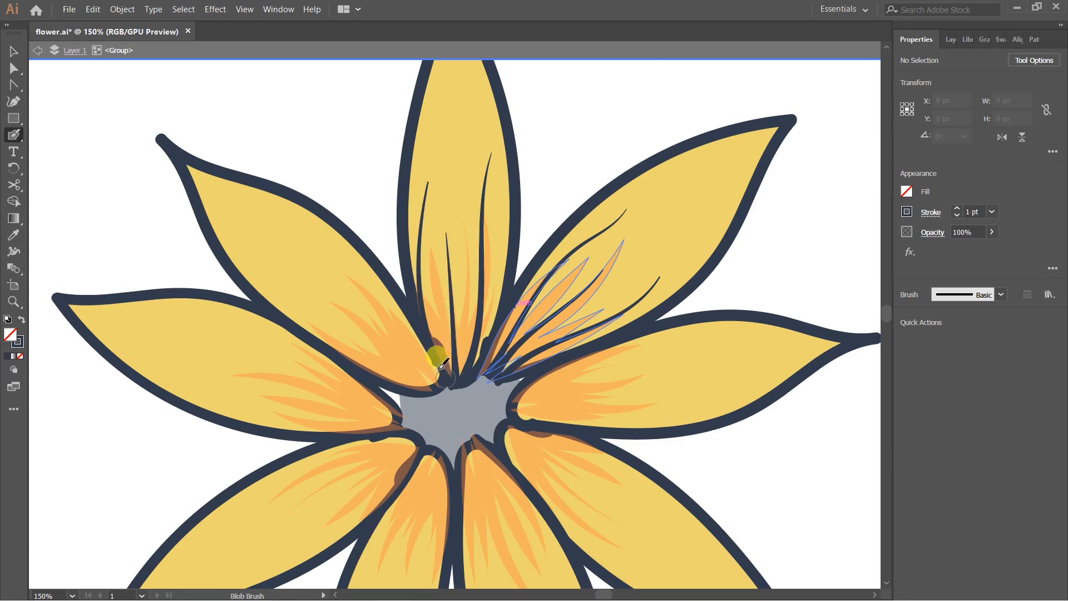
drag(414, 352, 448, 299)
mouse_move(373, 199)
mouse_down()
mouse_move(432, 275)
mouse_move(494, 307)
mouse_up()
drag(318, 239, 384, 294)
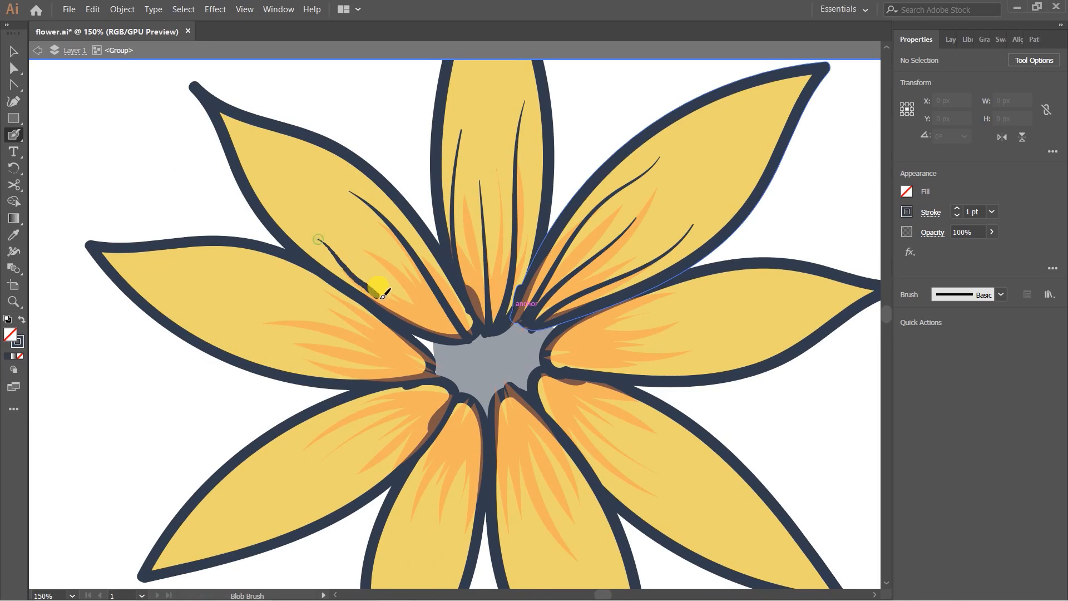
mouse_move(339, 207)
mouse_down()
mouse_move(418, 304)
mouse_move(456, 334)
mouse_up()
Paint two tapered navy veins on the left petal and three on the lower-left petal, redoing the latter's first stroke.
mouse_move(218, 273)
mouse_down()
mouse_move(260, 250)
mouse_move(412, 305)
mouse_move(475, 345)
mouse_up()
mouse_move(314, 307)
mouse_down()
mouse_move(473, 355)
mouse_move(448, 332)
mouse_up()
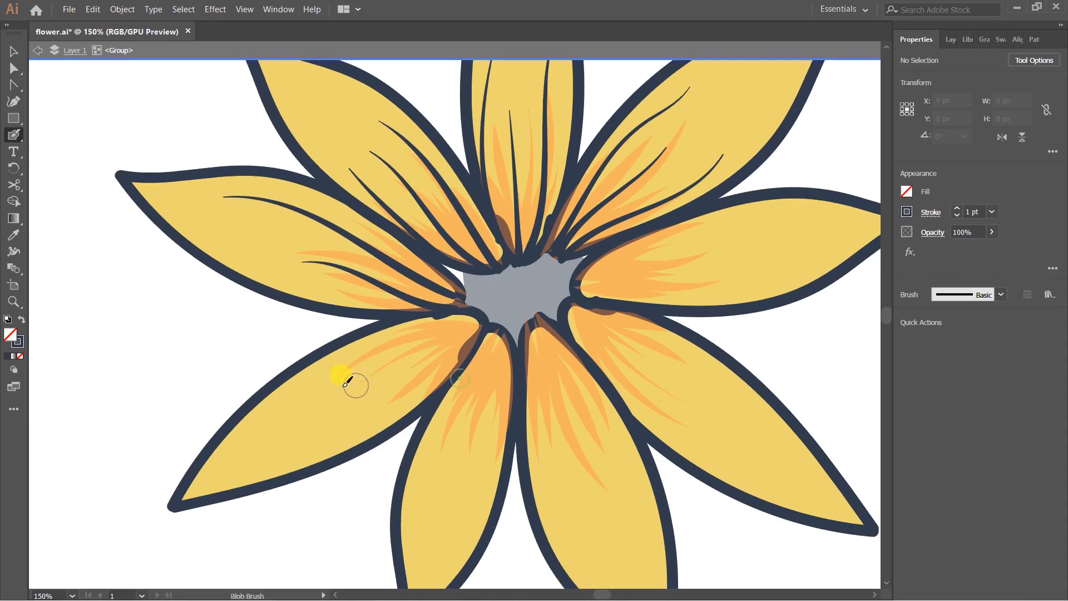
mouse_move(294, 392)
mouse_down()
mouse_move(382, 339)
mouse_move(487, 330)
mouse_up()
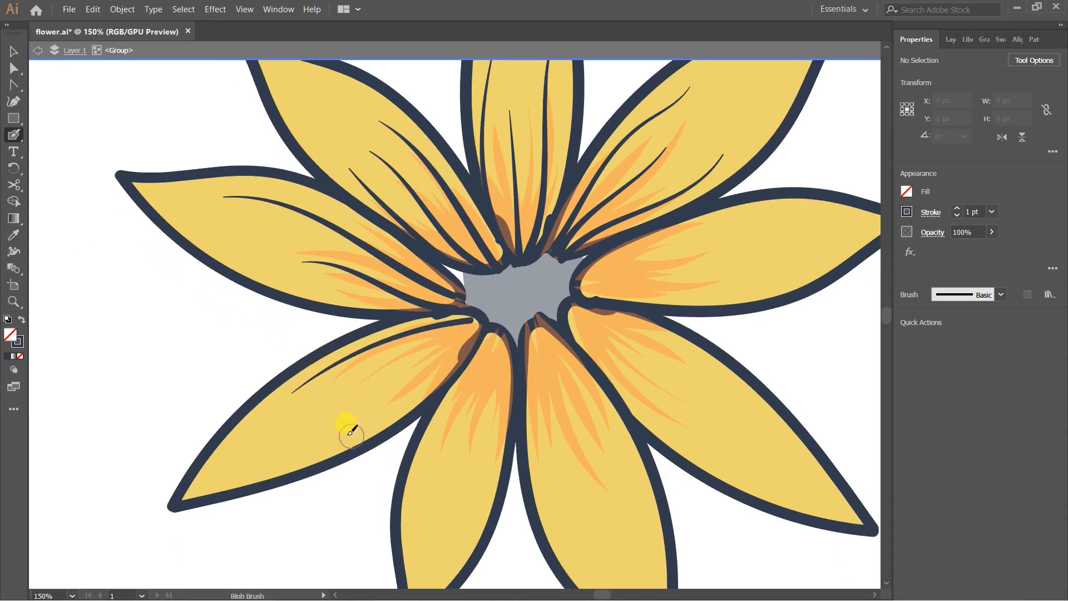
key(ctrl+z)
mouse_move(352, 348)
mouse_down()
mouse_move(445, 305)
mouse_move(457, 357)
mouse_up()
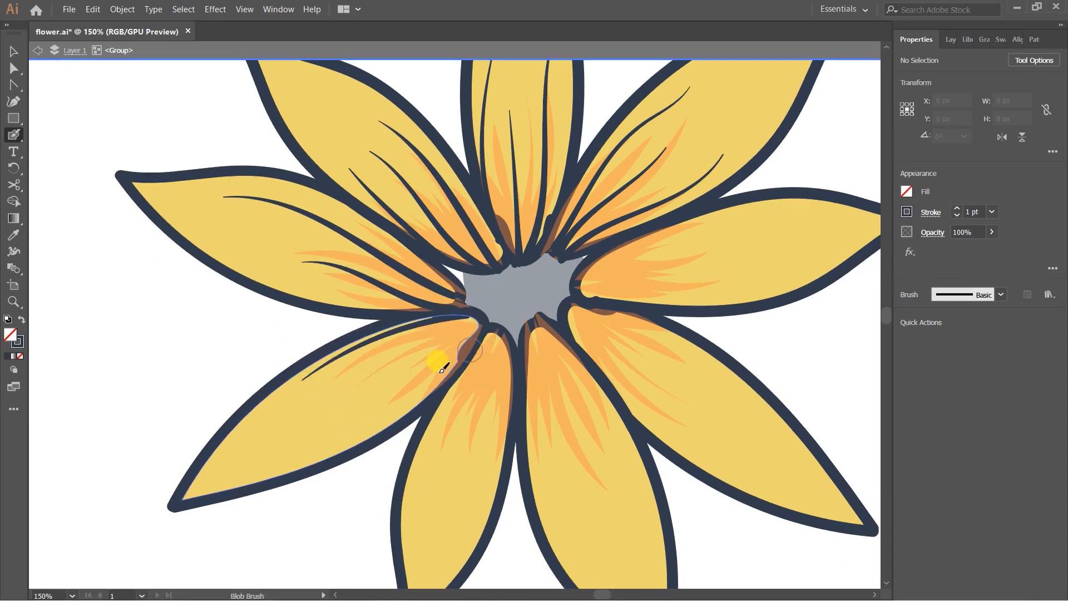
mouse_move(339, 439)
mouse_down()
mouse_move(436, 384)
mouse_move(488, 318)
mouse_up()
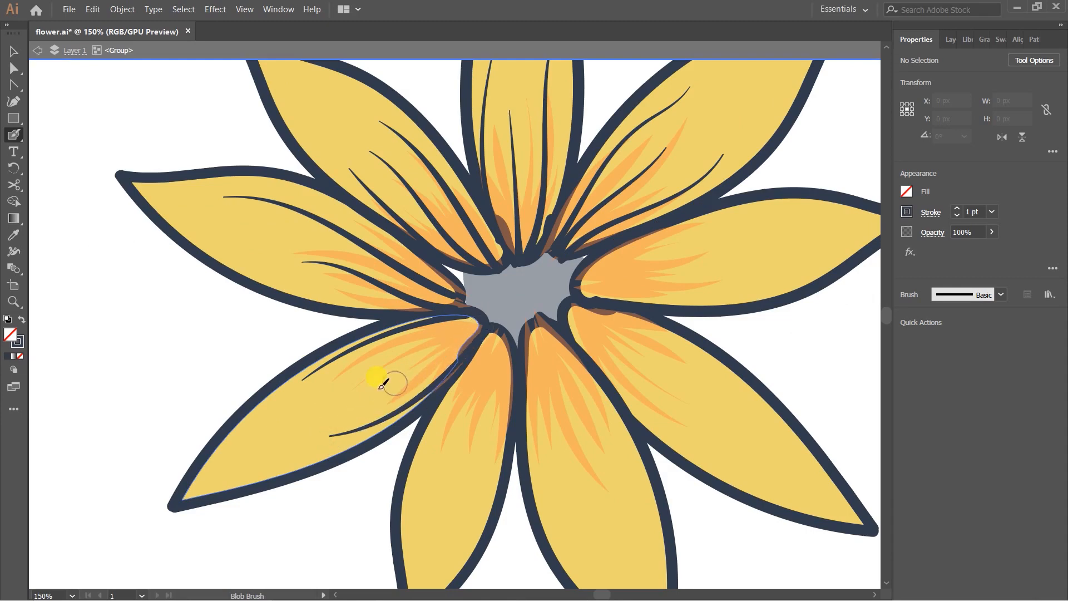
mouse_move(395, 368)
mouse_down()
mouse_move(481, 324)
mouse_move(469, 262)
mouse_up()
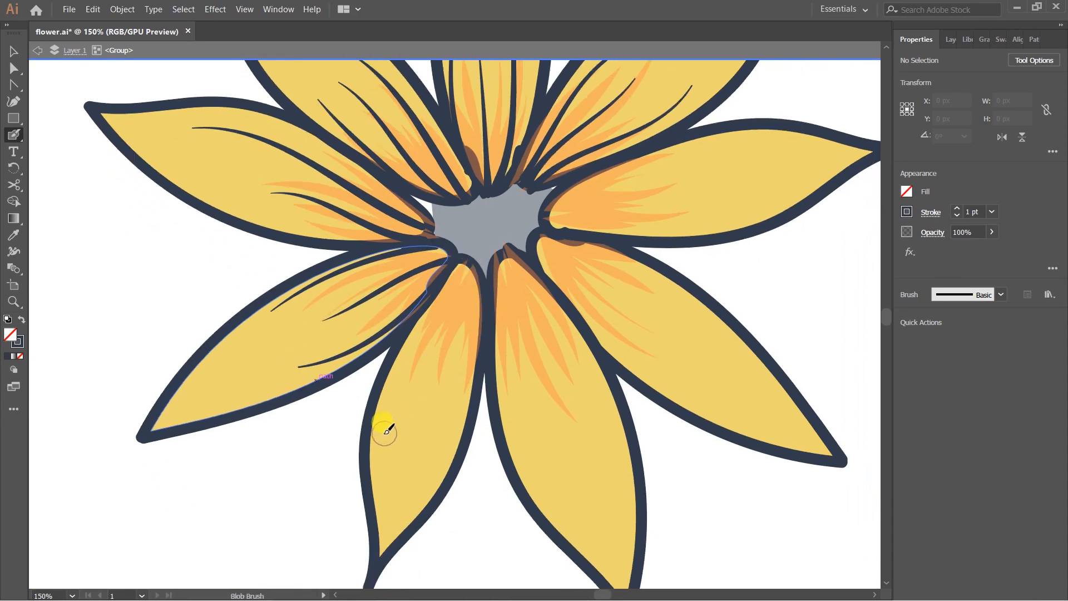
Paint three tapered navy vein lines on each of the two bottom petals, ending at the flower's centre.
drag(401, 374, 456, 247)
drag(452, 428, 485, 253)
drag(427, 403, 486, 272)
drag(514, 388, 503, 257)
drag(581, 350, 516, 249)
drag(544, 335, 506, 250)
Paint three tapered navy vein lines each on the lower-right and right petals, running inward to the centre.
mouse_move(614, 297)
mouse_down()
mouse_move(515, 305)
mouse_move(524, 358)
mouse_move(432, 250)
mouse_up()
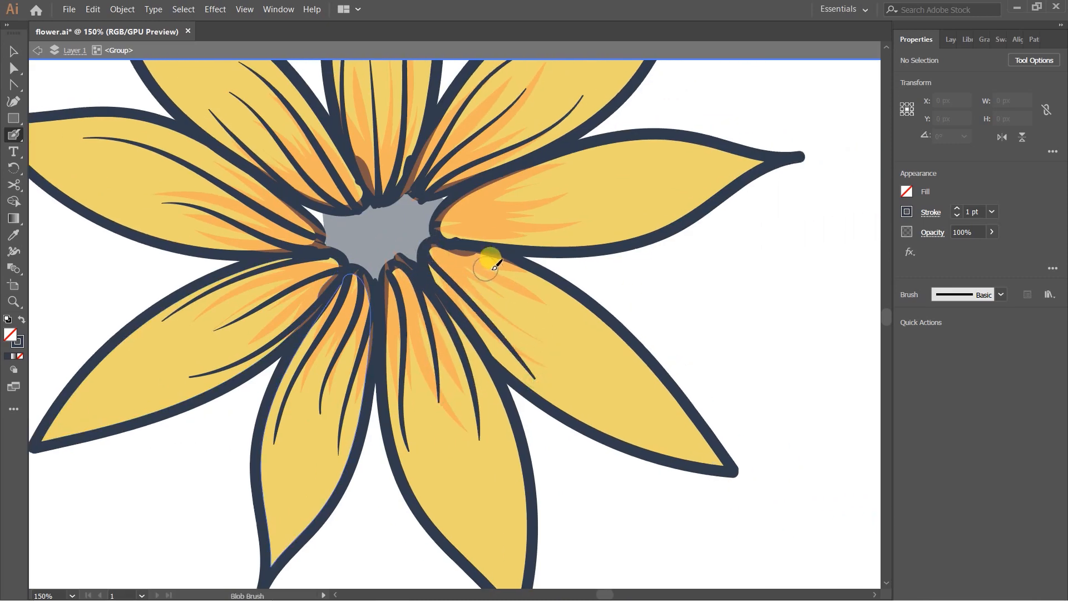
mouse_move(543, 289)
mouse_down()
mouse_move(503, 271)
mouse_move(424, 243)
mouse_up()
mouse_move(514, 316)
mouse_down()
mouse_move(465, 264)
mouse_move(422, 238)
mouse_up()
key(space)
drag(554, 255, 456, 344)
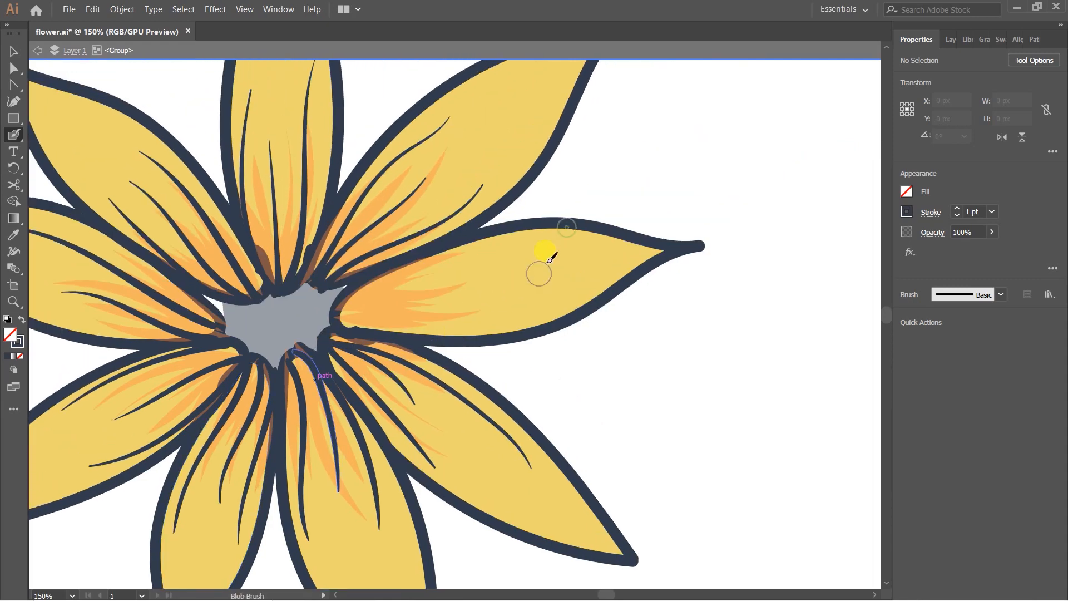
mouse_move(554, 232)
mouse_down()
mouse_move(447, 252)
mouse_move(347, 293)
mouse_up()
mouse_move(588, 285)
mouse_down()
mouse_move(510, 309)
mouse_move(333, 323)
mouse_up()
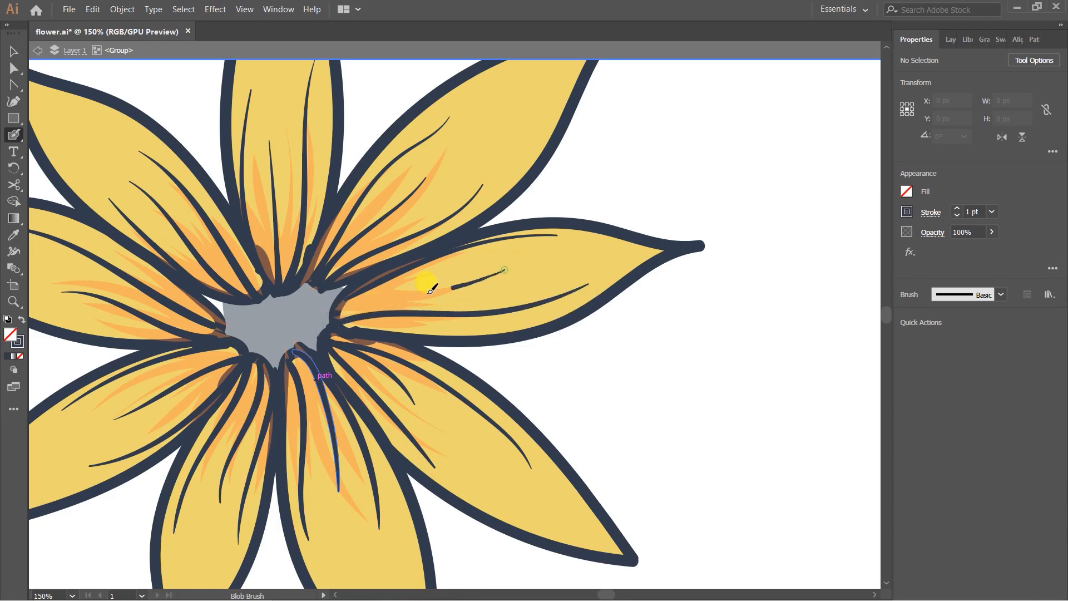
drag(431, 288, 345, 320)
Add short tapered navy veins at the outer tips of the petals and exit isolation mode.
scroll(613, 253, down, 5)
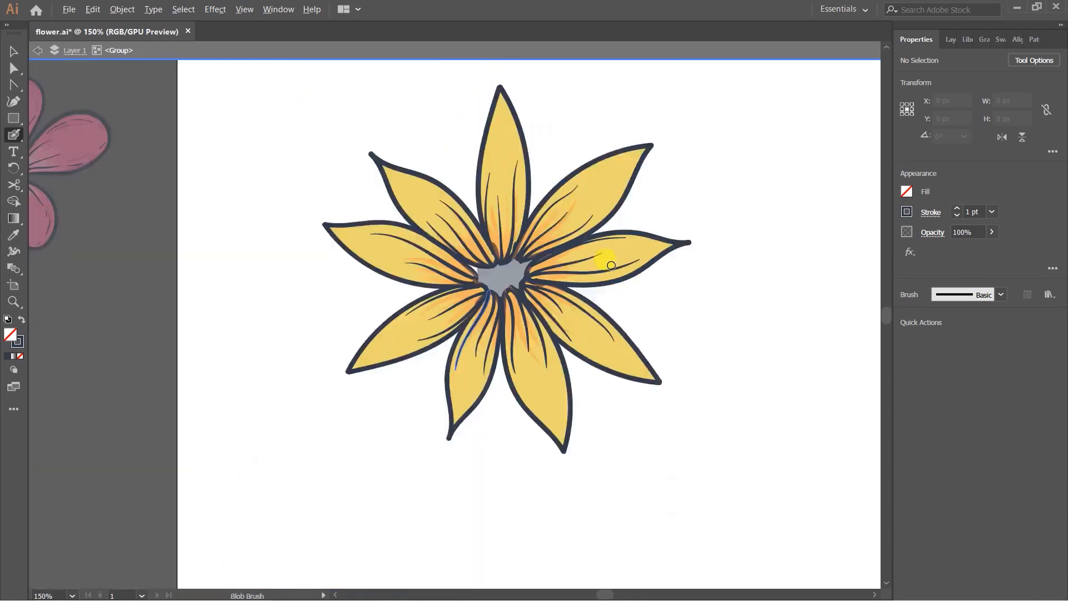
scroll(665, 284, up, 2)
key(ctrl+plus)
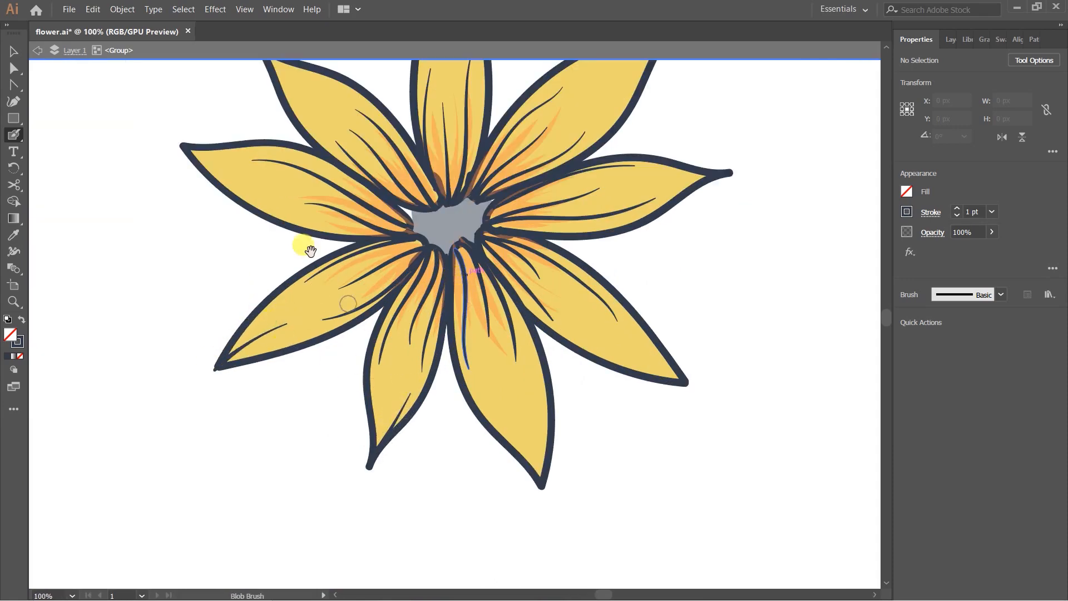
drag(310, 252, 317, 368)
drag(343, 232, 346, 292)
drag(303, 260, 269, 228)
drag(452, 151, 454, 122)
drag(519, 237, 463, 190)
drag(568, 195, 609, 162)
drag(603, 211, 585, 154)
drag(631, 248, 649, 246)
drag(635, 234, 603, 179)
drag(568, 384, 581, 396)
mouse_move(434, 465)
mouse_down()
mouse_move(456, 407)
mouse_move(472, 434)
mouse_up()
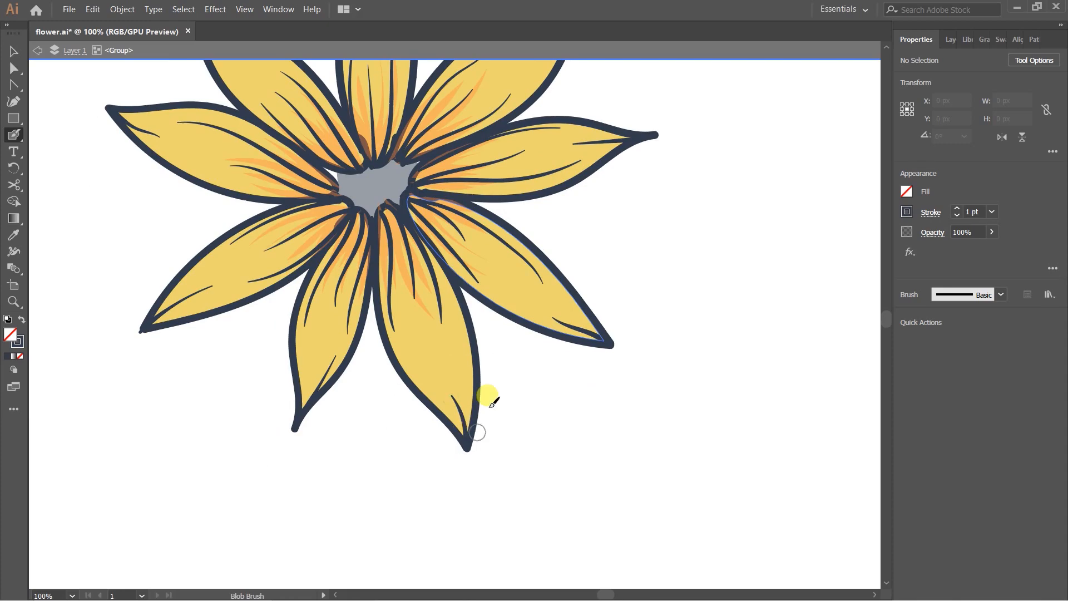
key(alt)
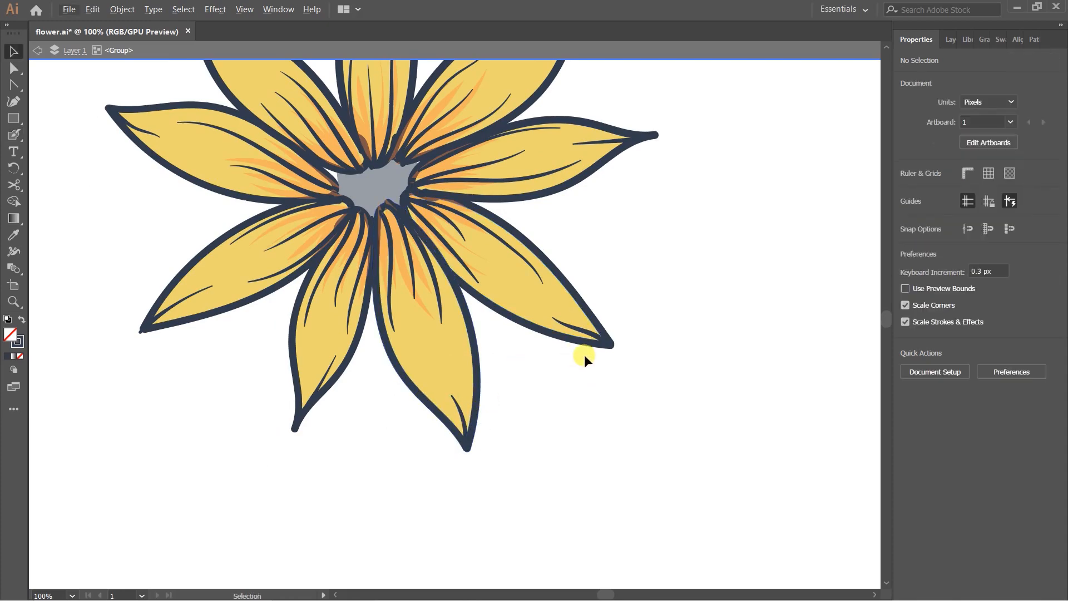
double_click(599, 393)
Examine the veined petals and their joins around the dark centre, both overall and close up.
scroll(599, 393, down, 3)
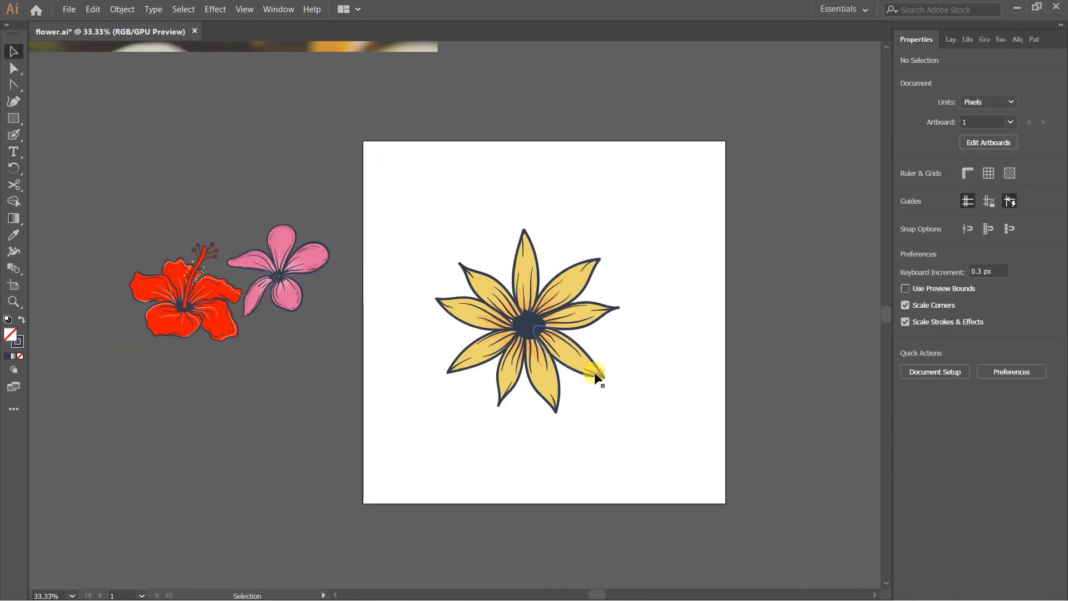
scroll(591, 374, up, 1)
scroll(612, 321, up, 1)
scroll(535, 287, up, 3)
click(479, 308)
click(657, 273)
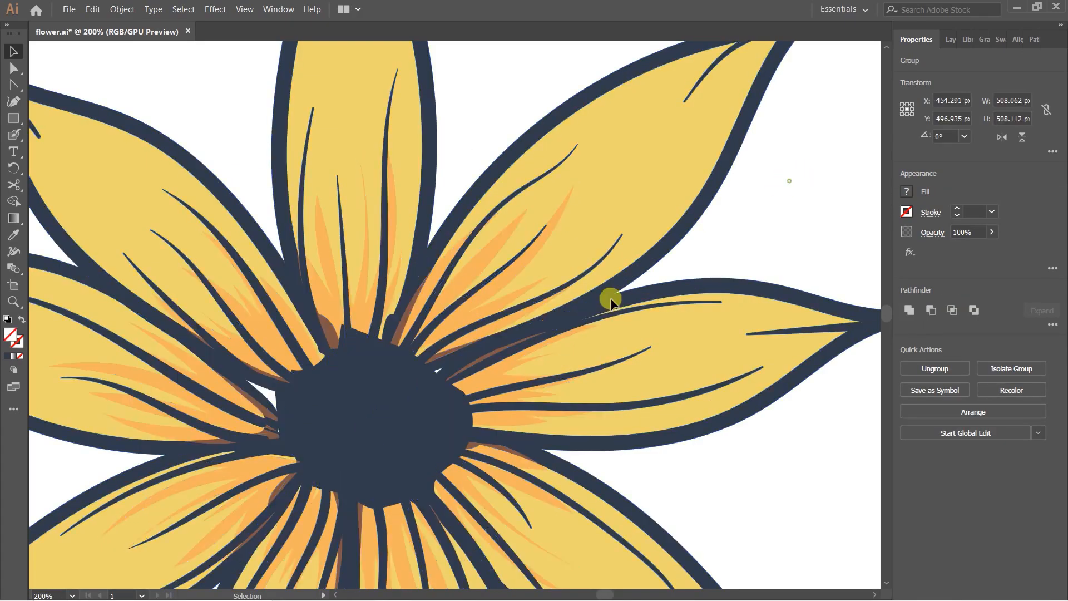
scroll(590, 294, down, 4)
click(757, 353)
scroll(573, 301, up, 4)
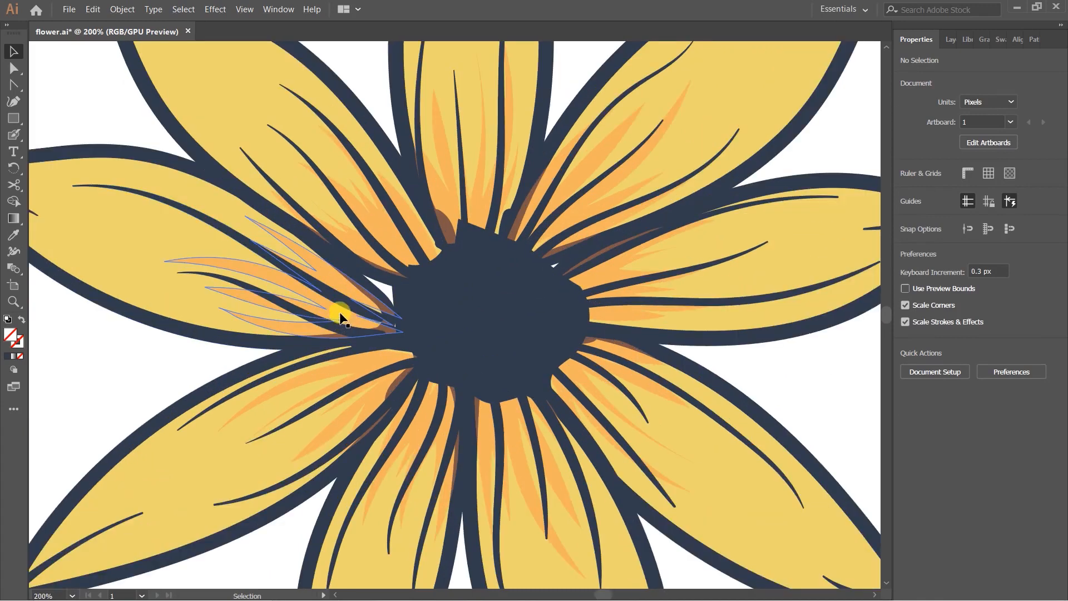
Isolate the petal group, select all orange shading shapes with the Magic Wand, set their opacity to 65% and exit isolation.
double_click(340, 319)
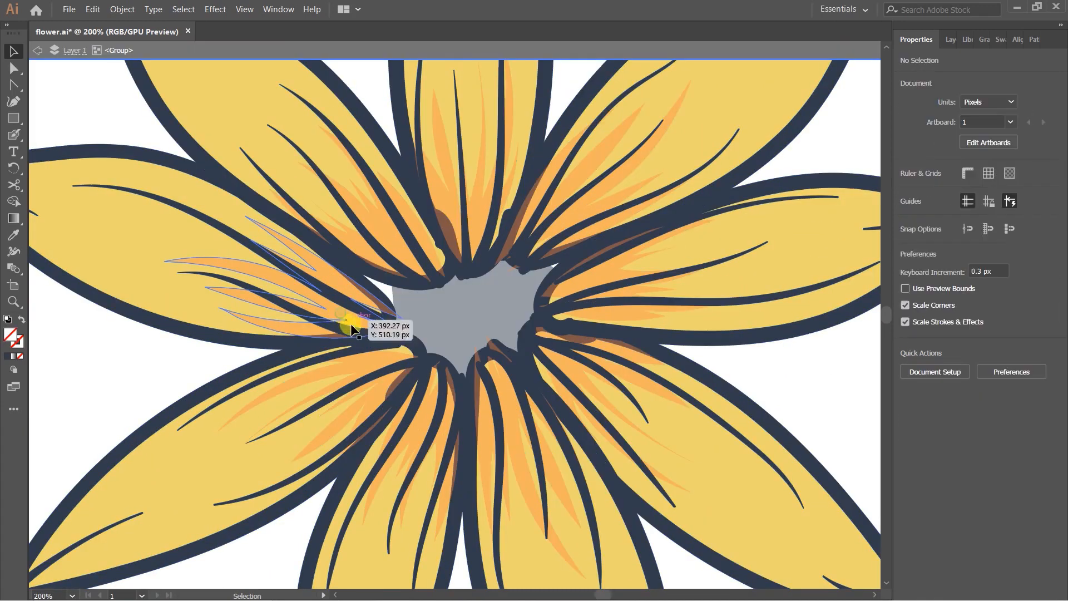
key(y)
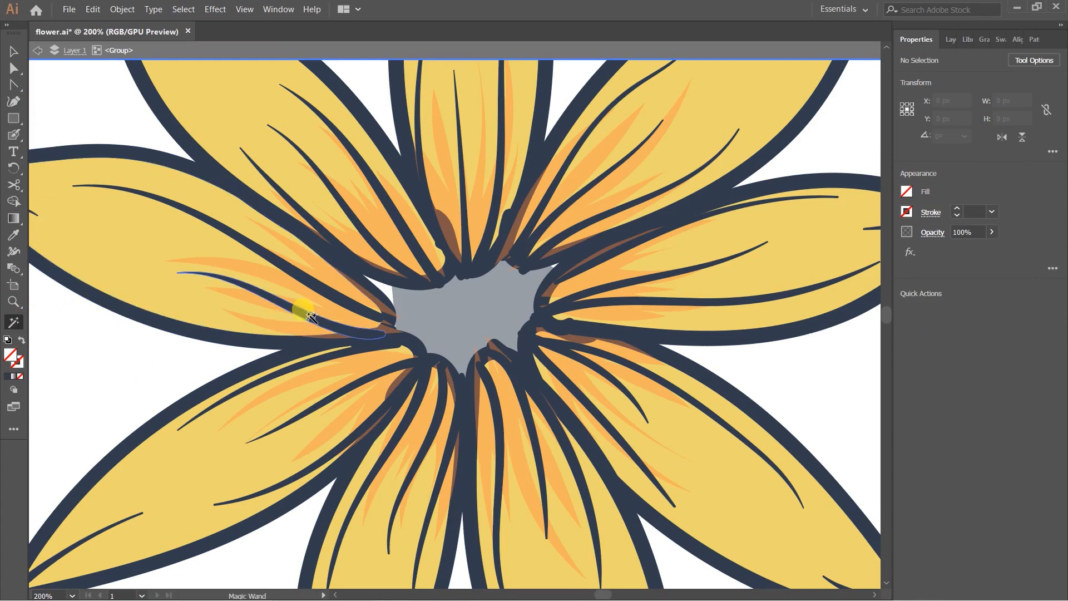
click(427, 257)
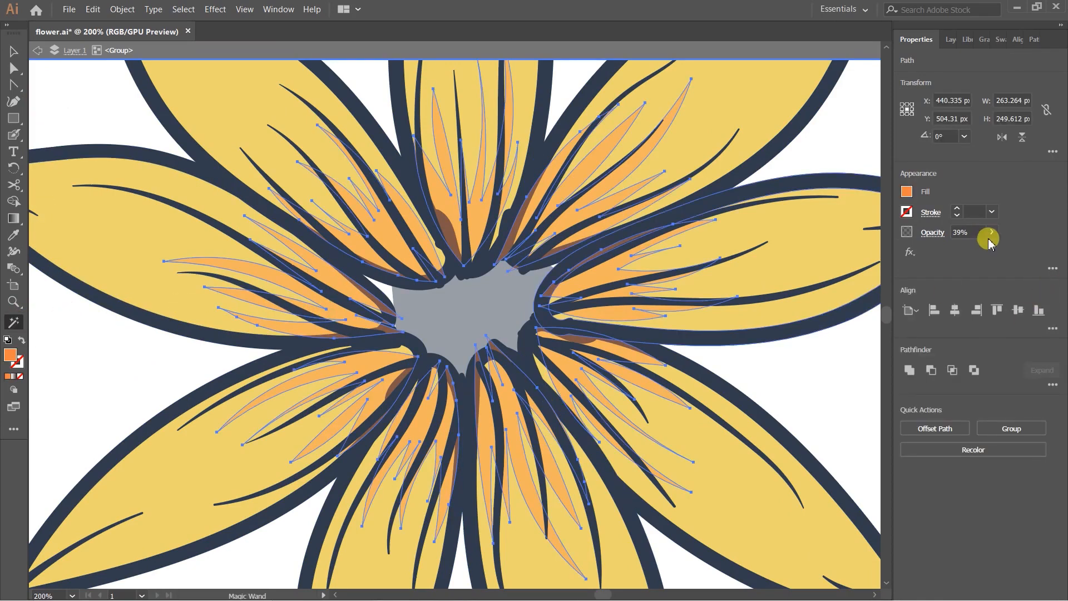
drag(964, 252, 972, 253)
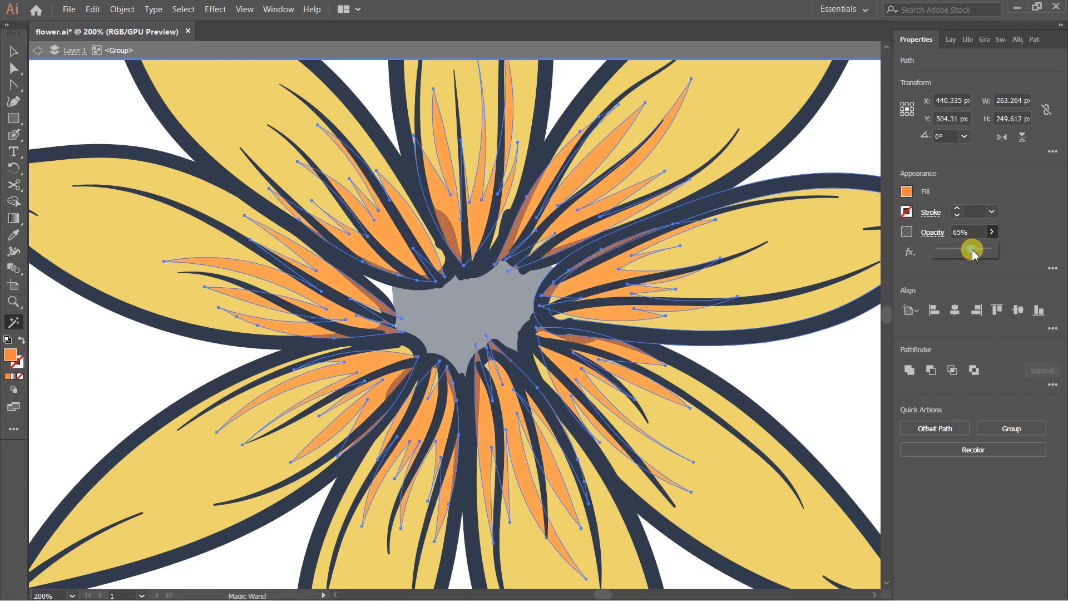
click(839, 377)
scroll(418, 264, down, 4)
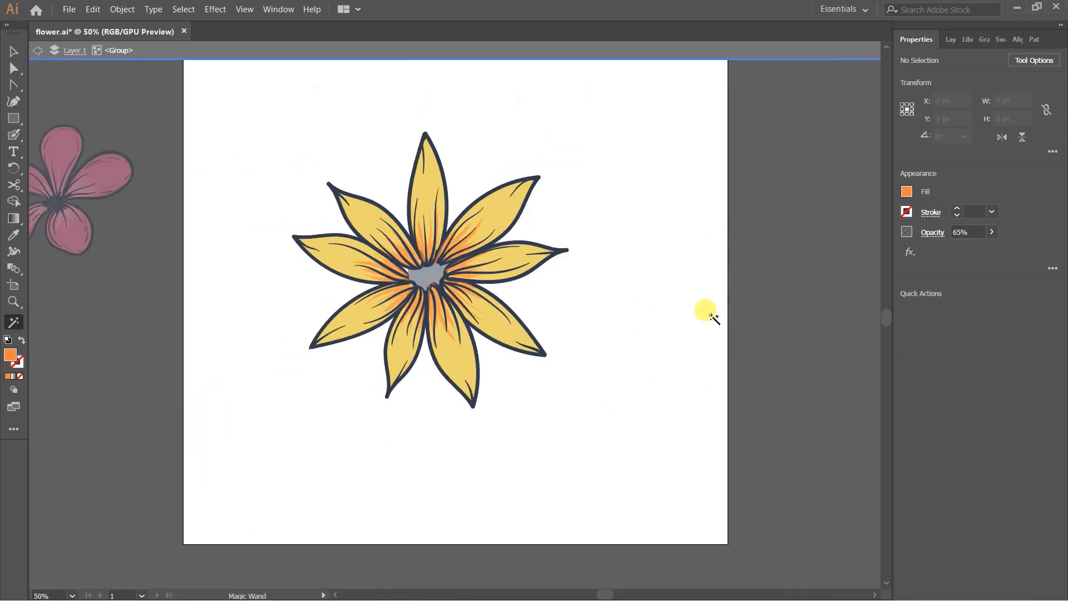
scroll(630, 299, down, 2)
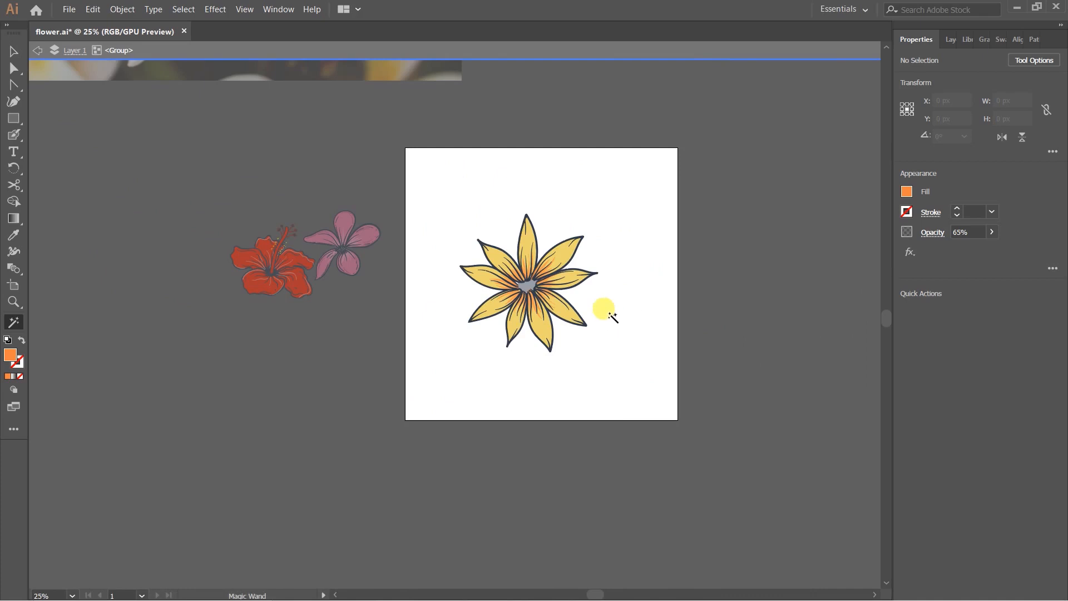
scroll(620, 309, up, 2)
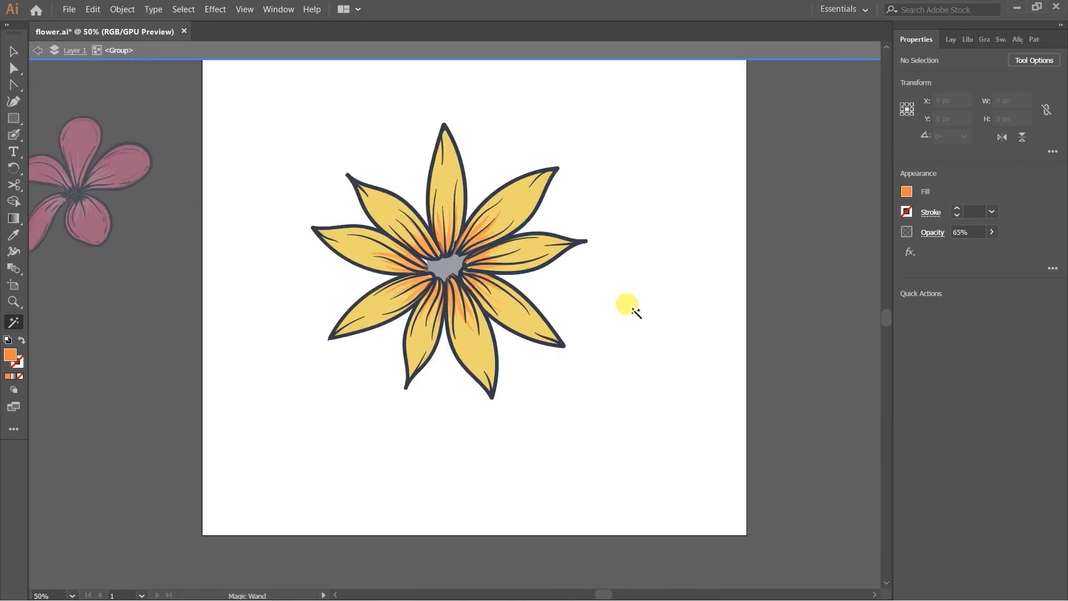
scroll(639, 309, up, 1)
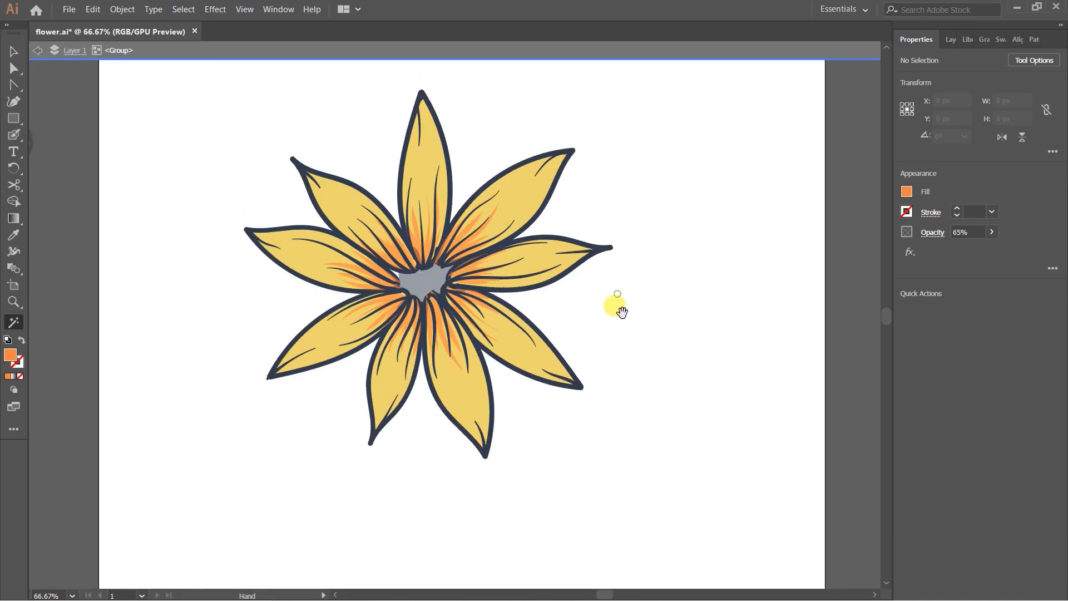
key(v)
double_click(649, 309)
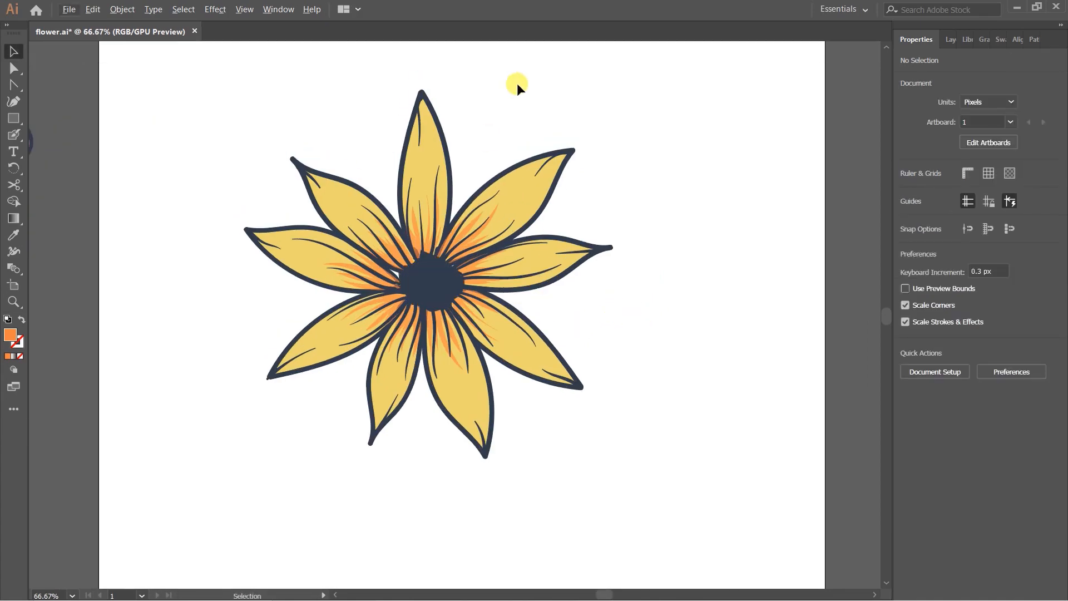
Try shifting the petal group relative to the dark centre, undo the move and deselect the group.
scroll(619, 287, up, 1)
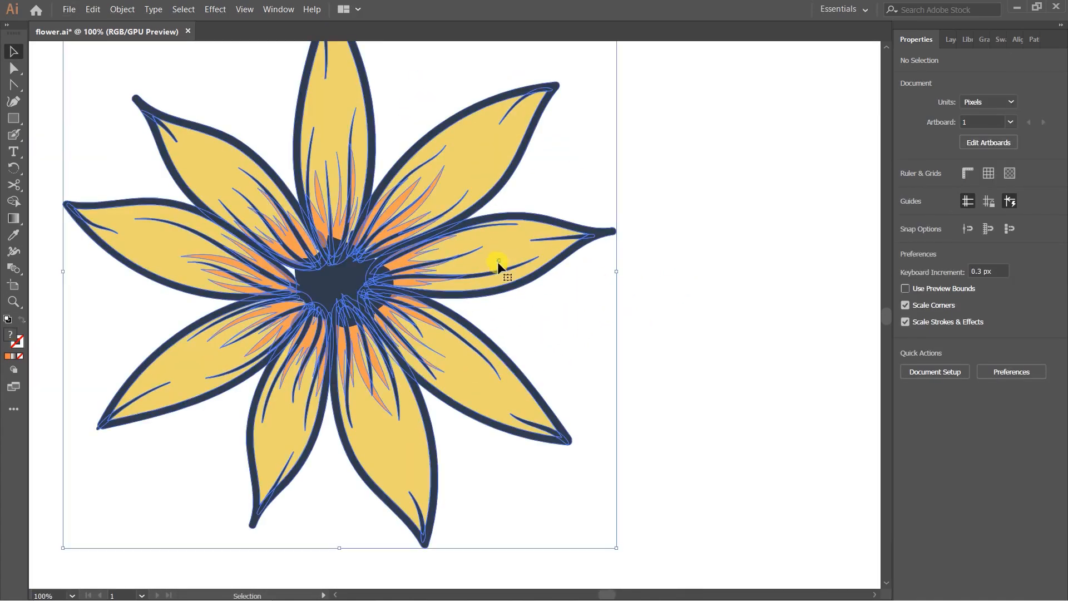
click(498, 262)
scroll(526, 286, down, 1)
click(612, 289)
drag(504, 268, 586, 255)
key(ctrl+z)
click(668, 299)
Scale the petal group down proportionally to about three quarters of its size around the dark centre and deselect it.
click(538, 260)
drag(587, 94, 541, 138)
click(609, 232)
scroll(553, 262, down, 2)
scroll(589, 275, up, 2)
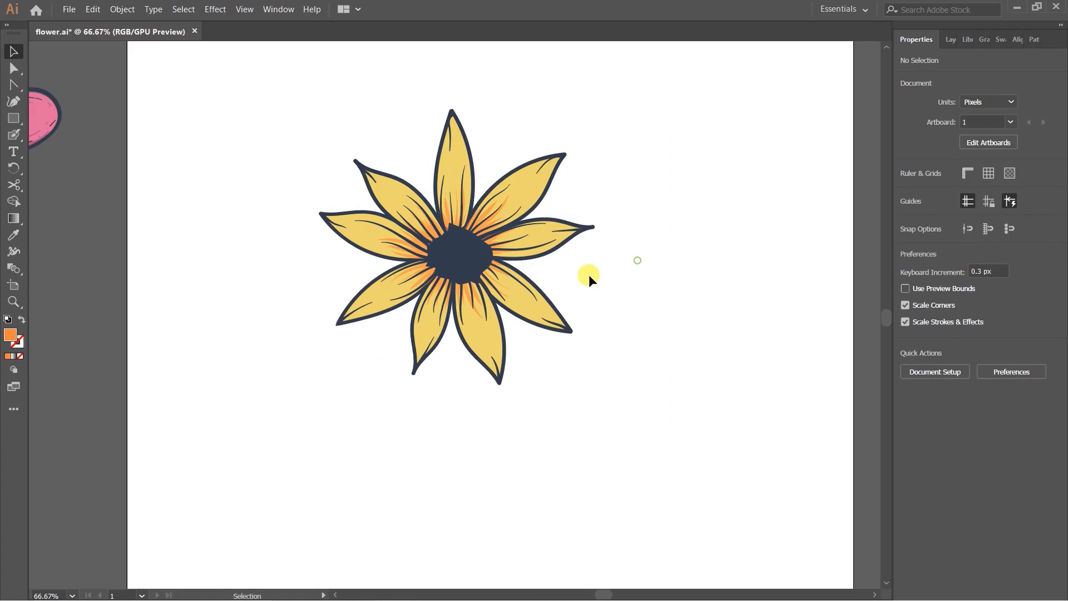
Paste a copy of the petal group behind the original, rotate it about 24° anticlockwise and deselect it.
drag(623, 260, 629, 290)
key(ctrl+a)
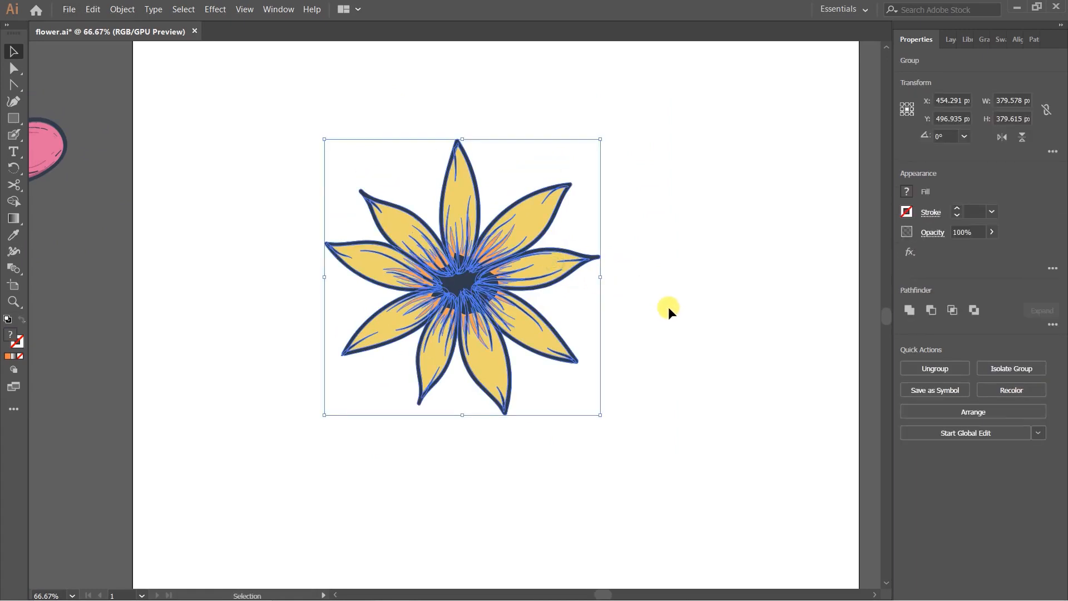
key(a)
key(v)
drag(603, 138, 529, 95)
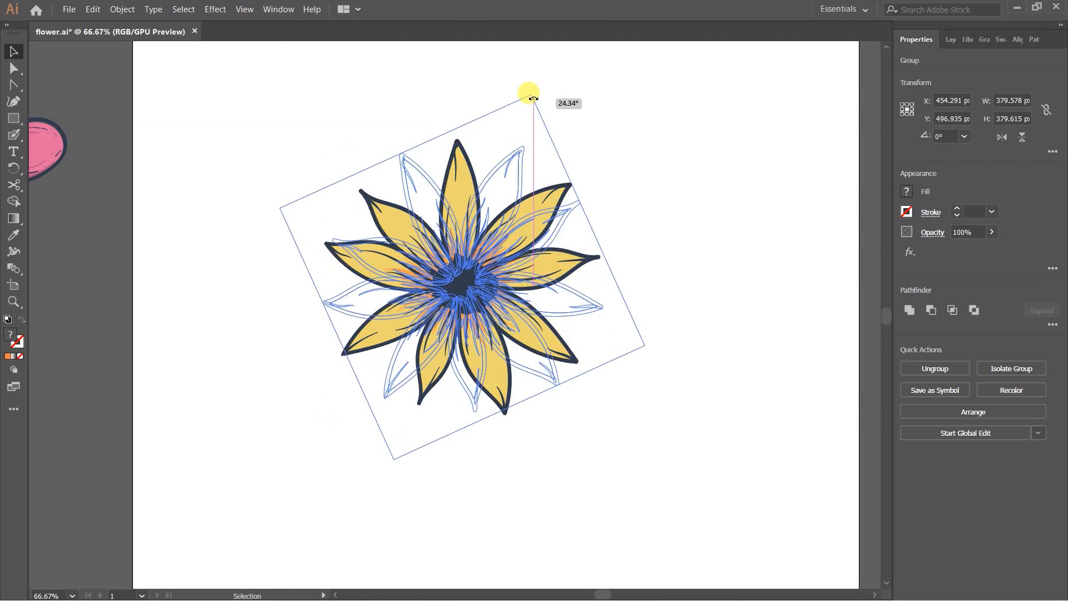
click(713, 315)
Flip the rear petal copy vertically and rotate it slightly clockwise so its tips show between the front petals.
click(500, 179)
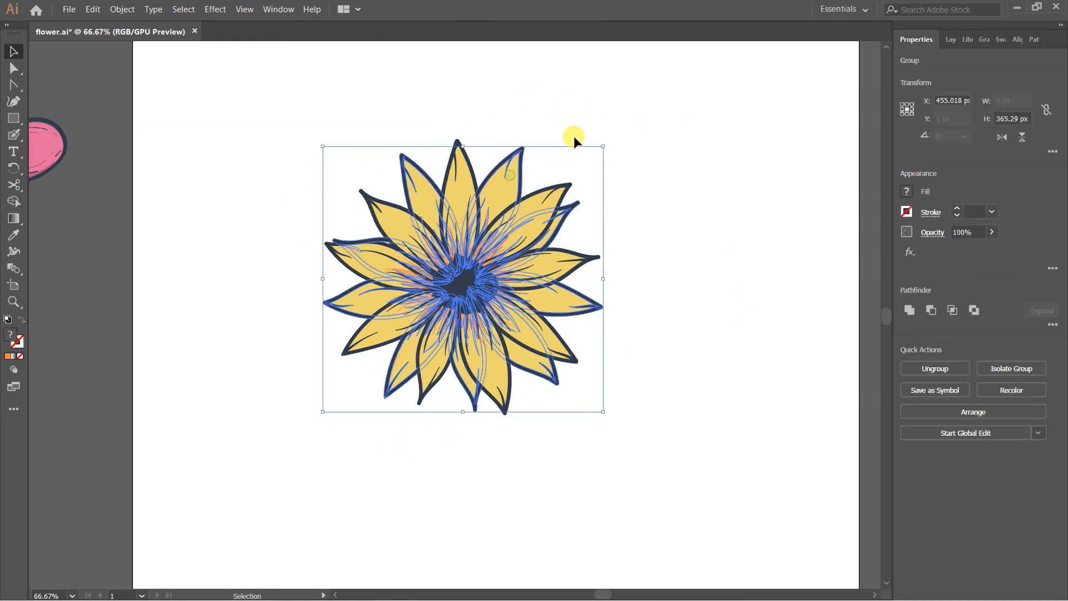
mouse_move(606, 142)
mouse_down()
mouse_move(596, 124)
mouse_move(614, 159)
mouse_up()
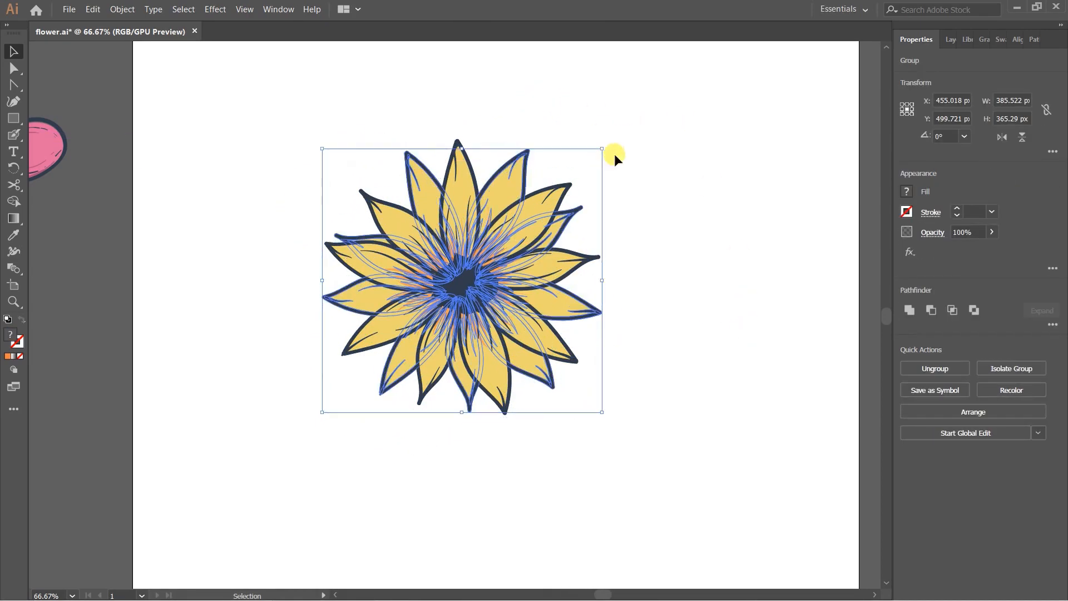
click(1023, 139)
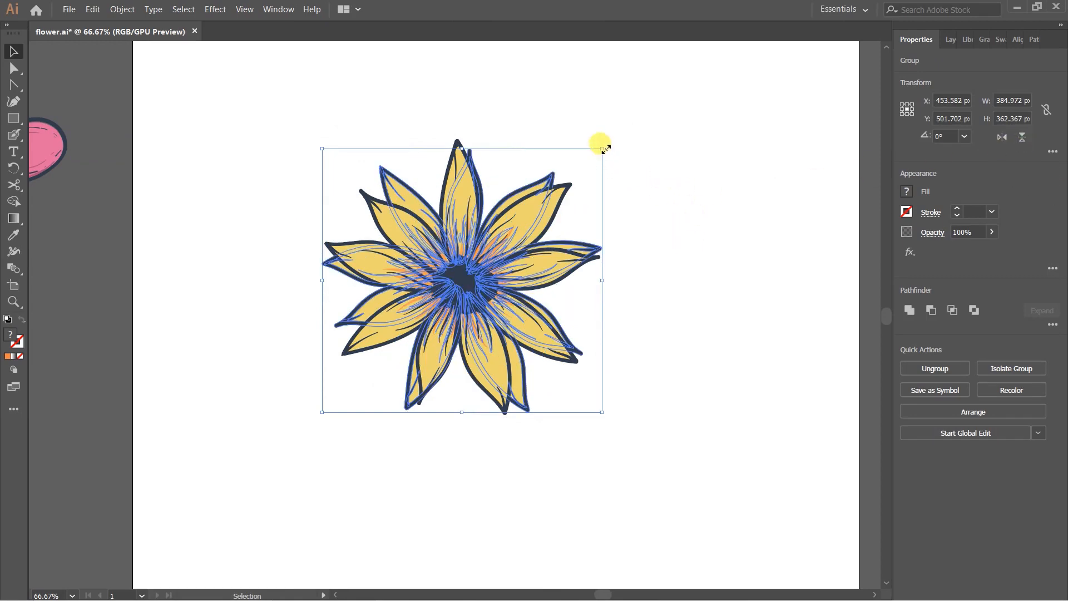
drag(606, 145, 628, 183)
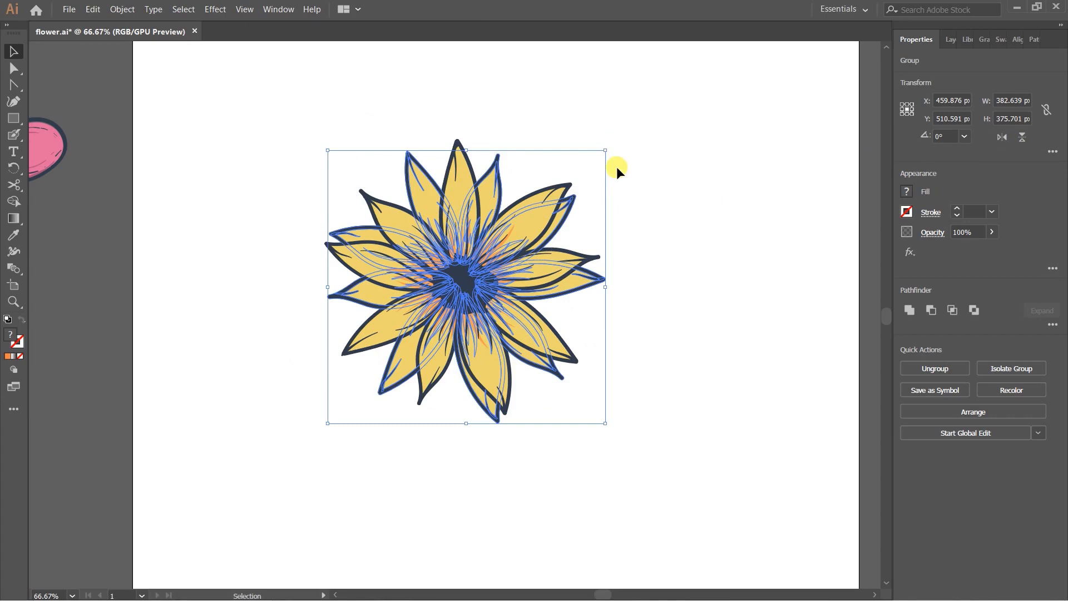
Try rotating the rear petal copy anticlockwise, undo that rotation and reselect the copy.
drag(611, 148, 544, 83)
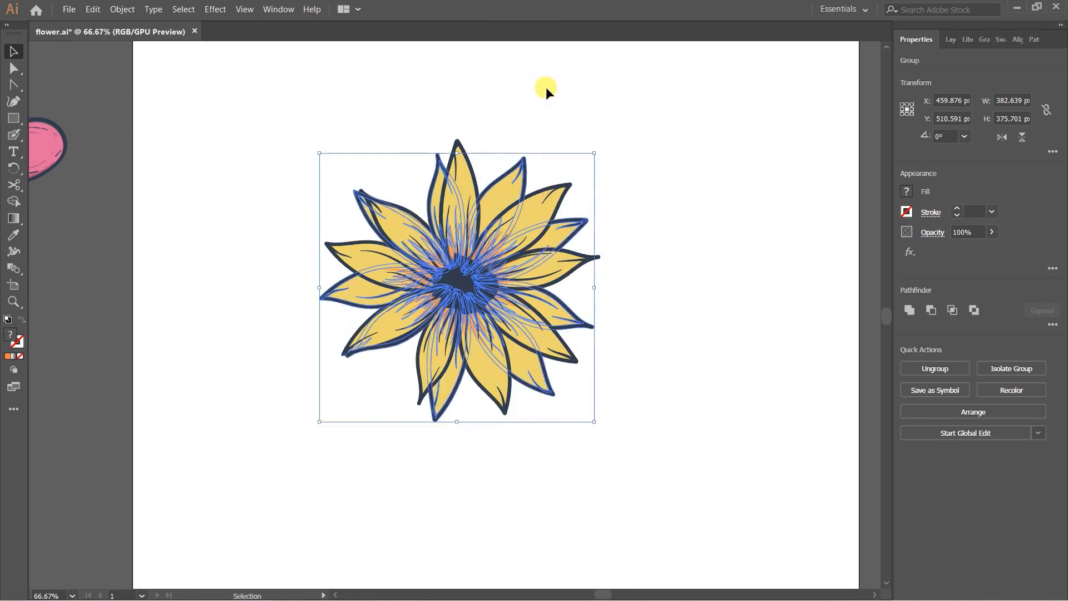
click(602, 157)
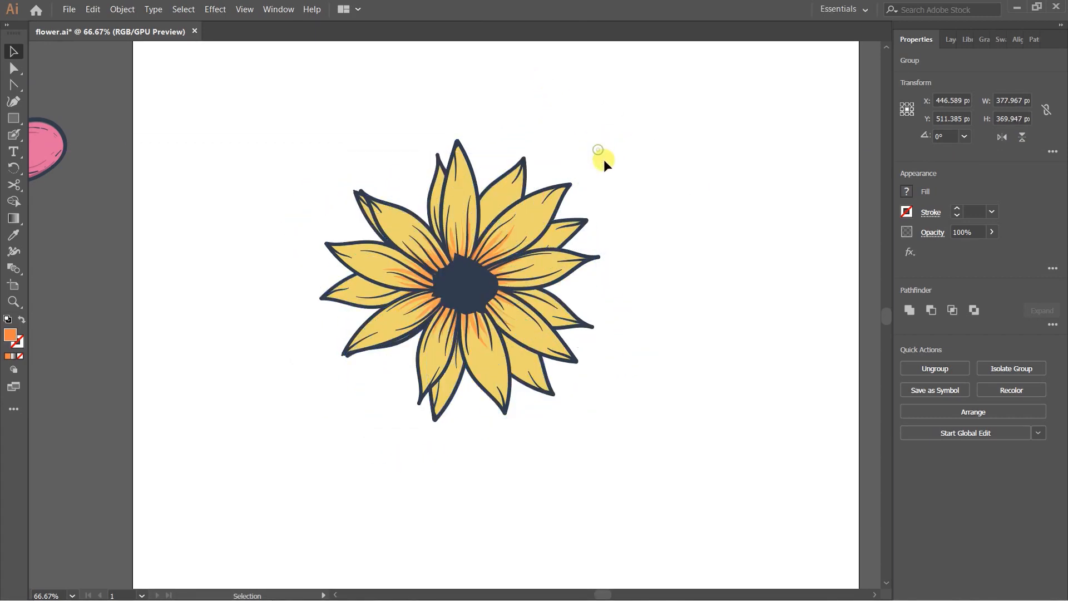
click(523, 164)
drag(600, 146, 629, 216)
key(a)
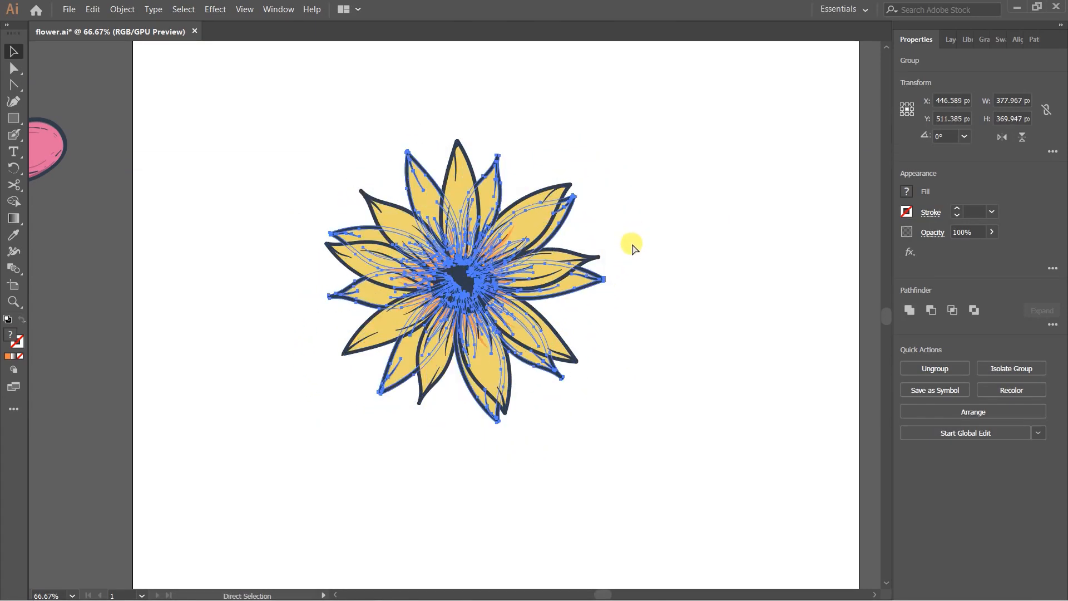
click(639, 251)
key(v)
click(563, 282)
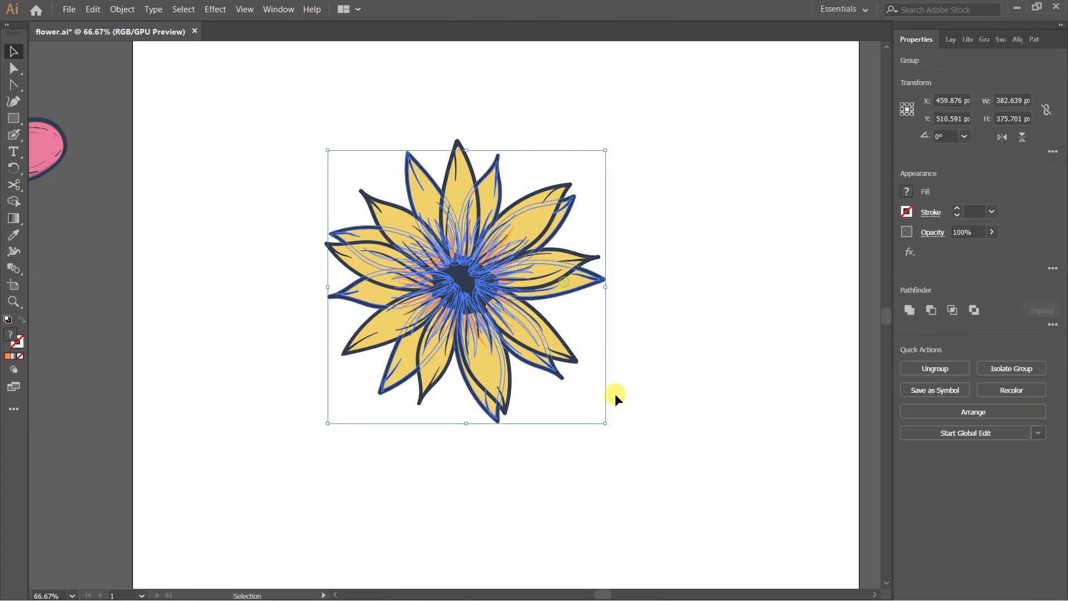
Flip the rear petal copy vertically again, rotate it slightly clockwise into the gaps and deselect it.
click(1024, 138)
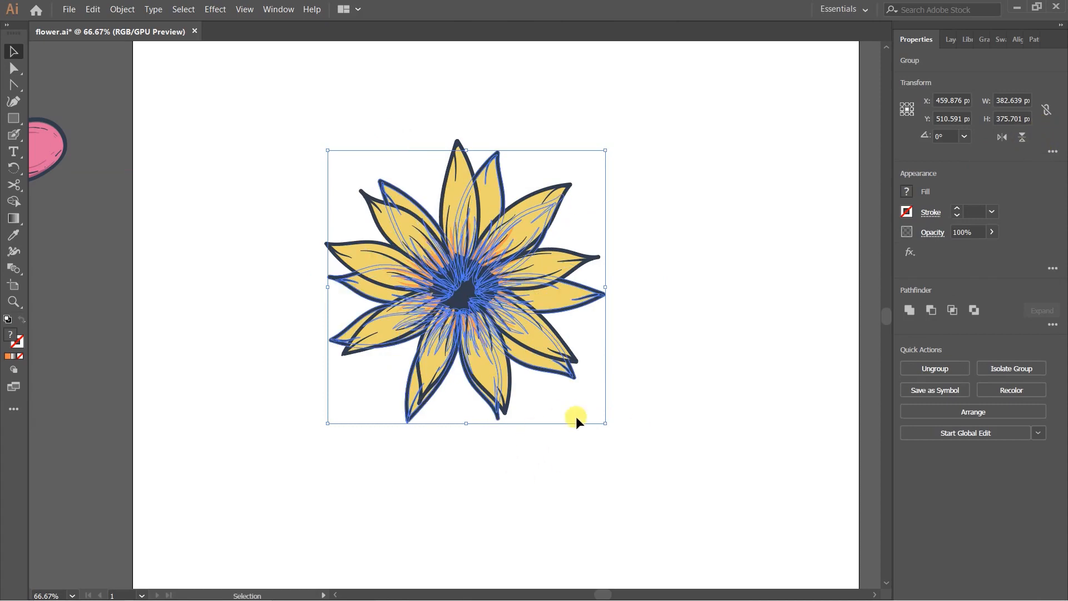
drag(608, 428, 564, 459)
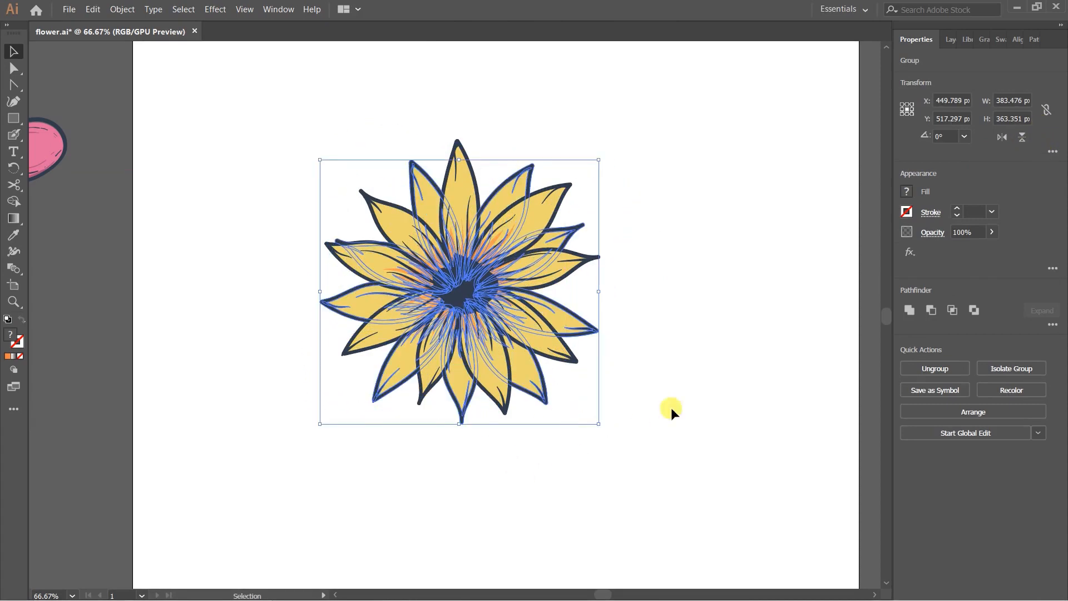
click(712, 383)
Duplicate the second petal layer behind the flower and enlarge the copy proportionally to about 475 × 450 px around the centre.
scroll(551, 262, down, 2)
scroll(553, 268, up, 3)
click(489, 157)
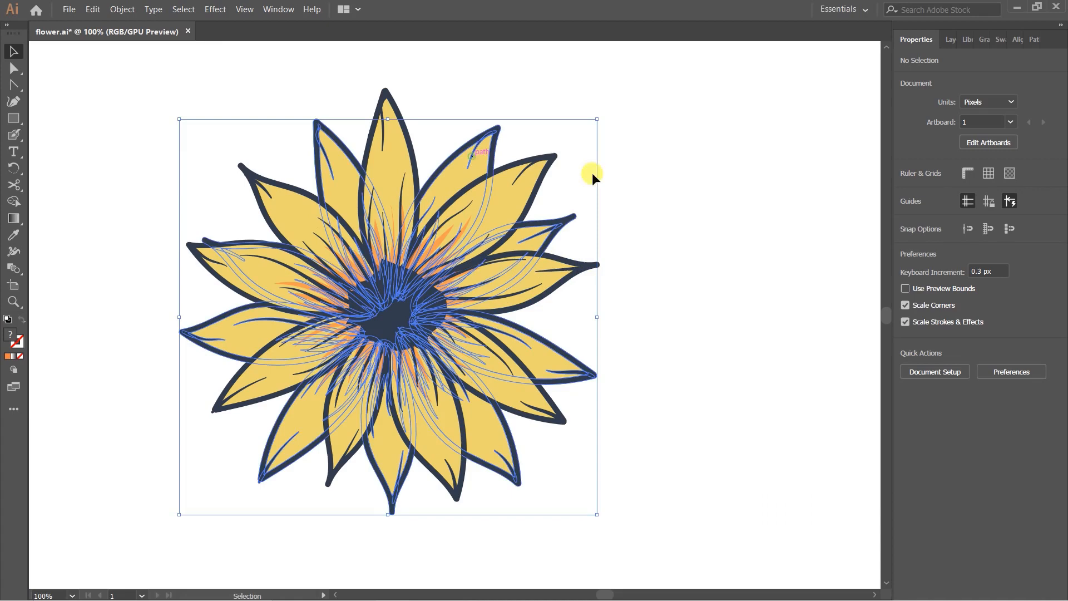
scroll(627, 196, down, 2)
click(653, 198)
scroll(548, 166, up, 2)
click(530, 176)
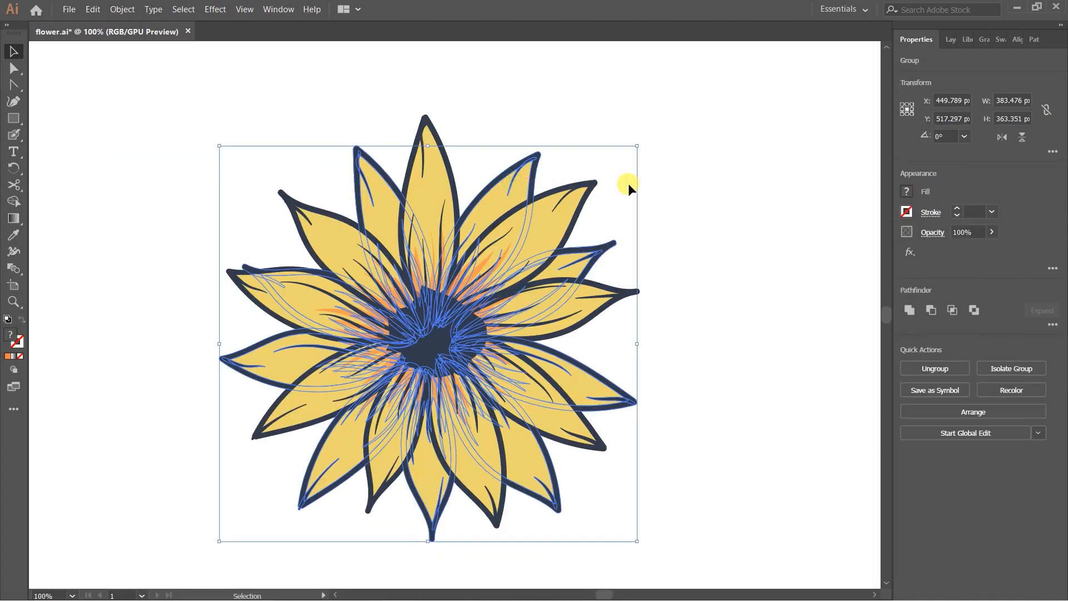
scroll(595, 169, down, 1)
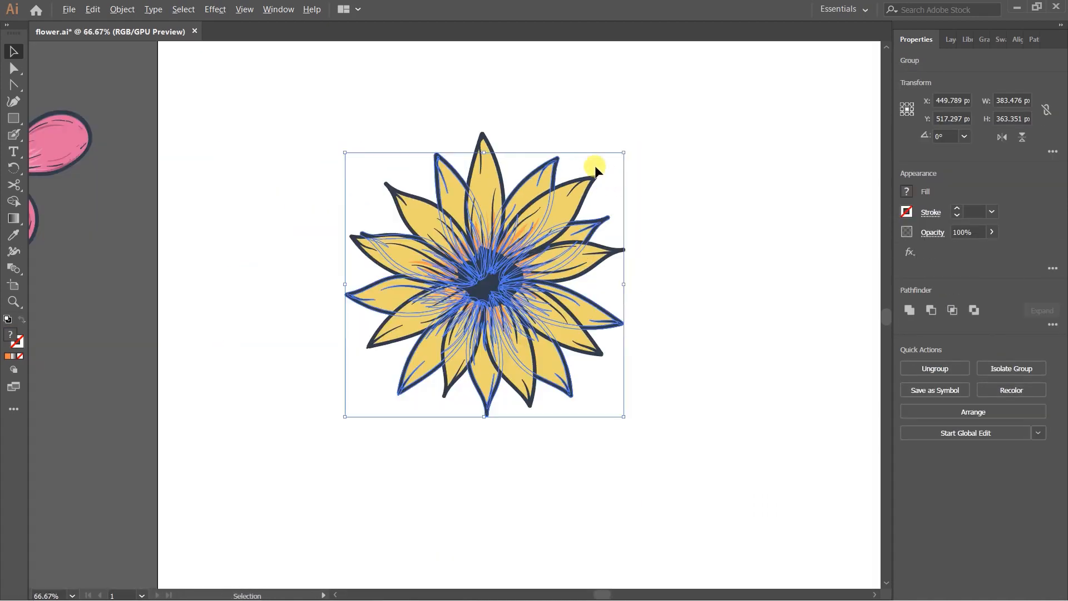
drag(624, 152, 612, 104)
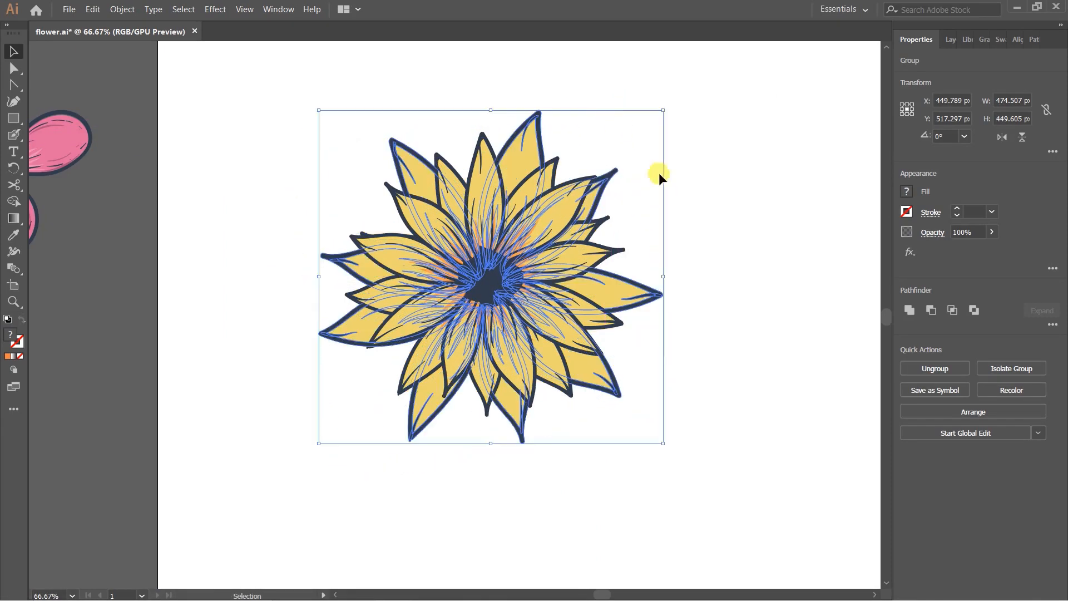
Rotate the outer petal layer and reduce it to about 436 × 422 px, undo its last rotation and deselect it.
drag(664, 443, 605, 472)
click(607, 385)
drag(654, 430, 568, 453)
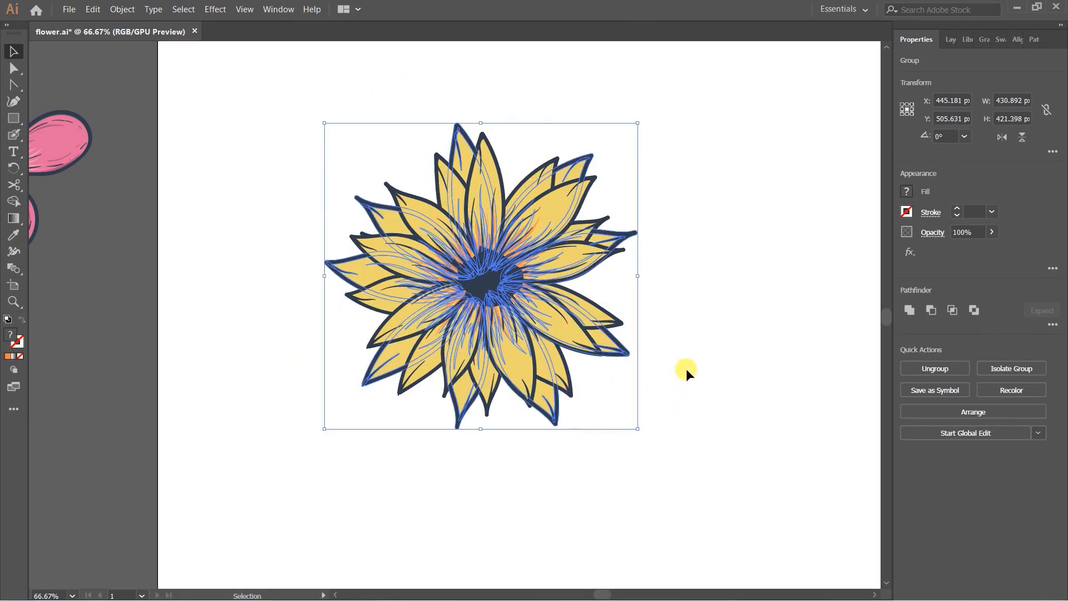
key(ctrl+z)
click(689, 418)
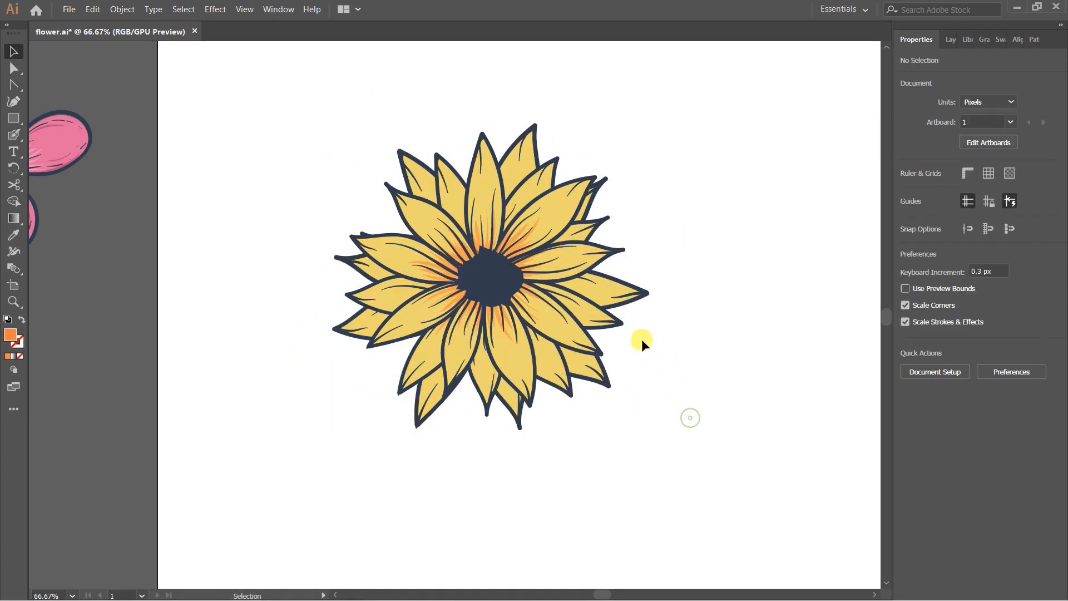
Rotate the middle petal layer slightly clockwise between the other layers, deselect it and check the whole flower.
click(421, 364)
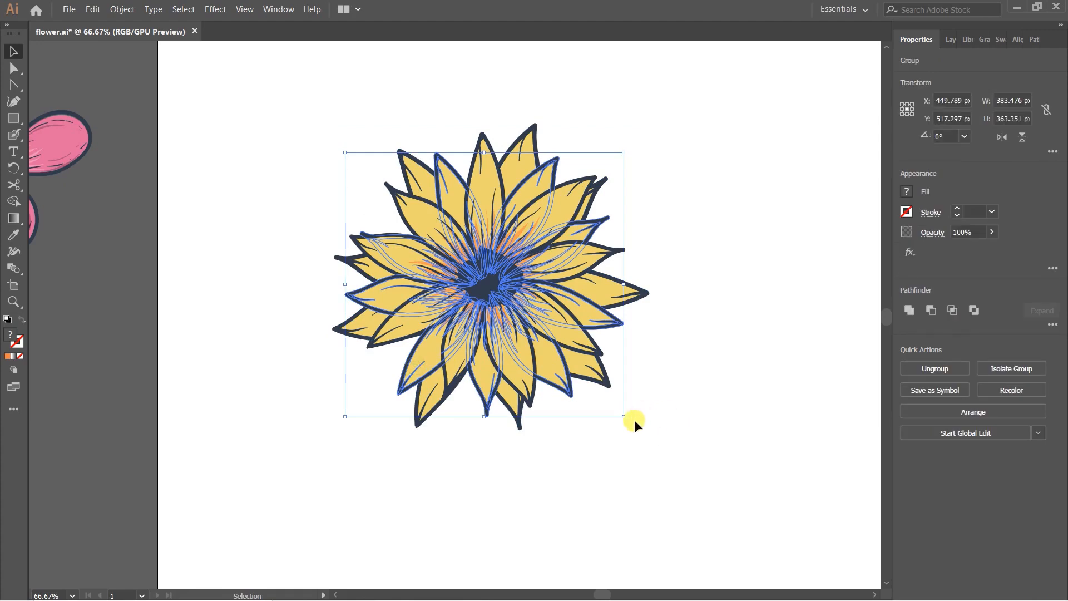
drag(625, 419, 613, 422)
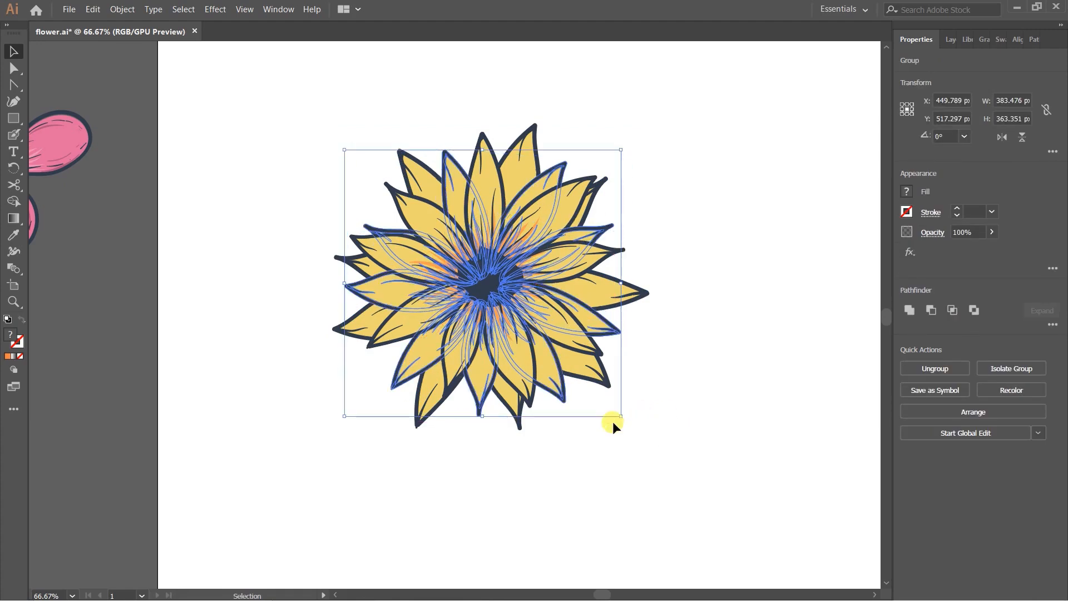
click(698, 408)
scroll(667, 337, down, 3)
scroll(665, 336, up, 1)
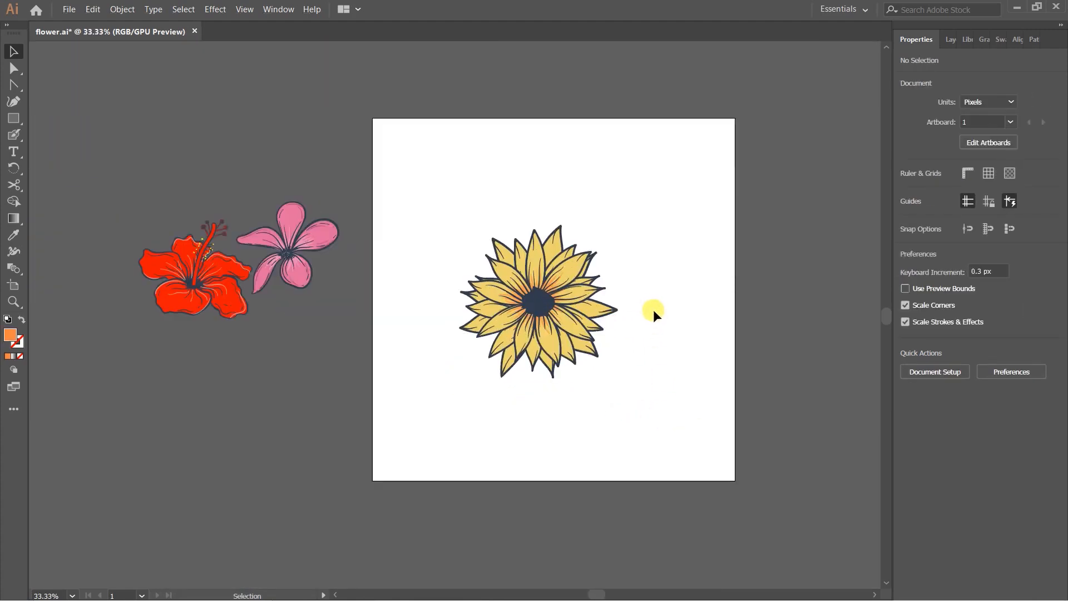
scroll(629, 280, up, 2)
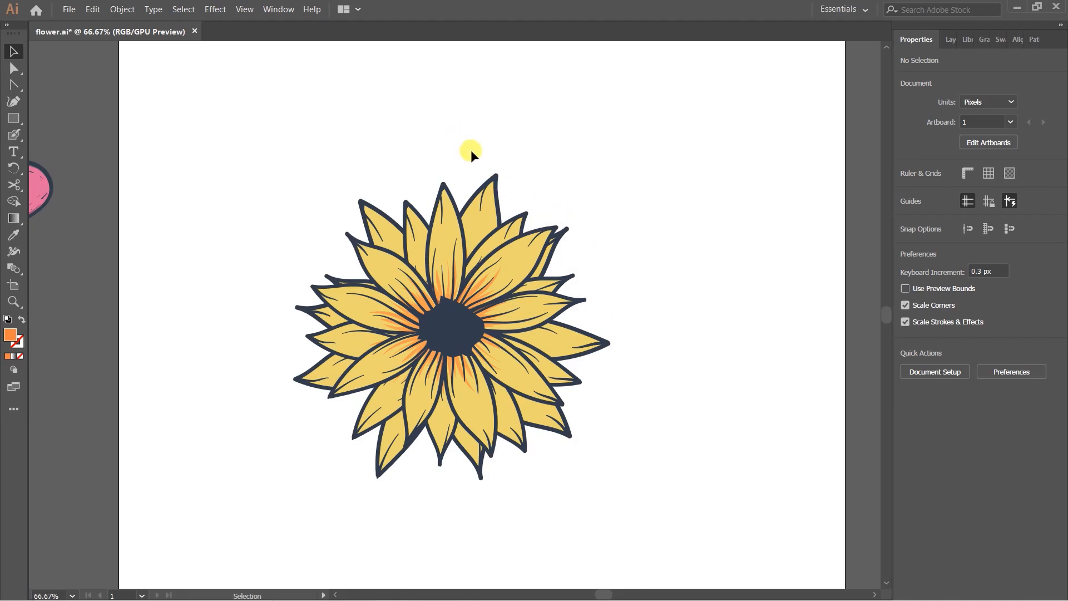
Try moving the middle and outer petal layers upward together and undo the move.
drag(519, 223, 553, 262)
click(710, 289)
drag(489, 207, 573, 224)
key(a)
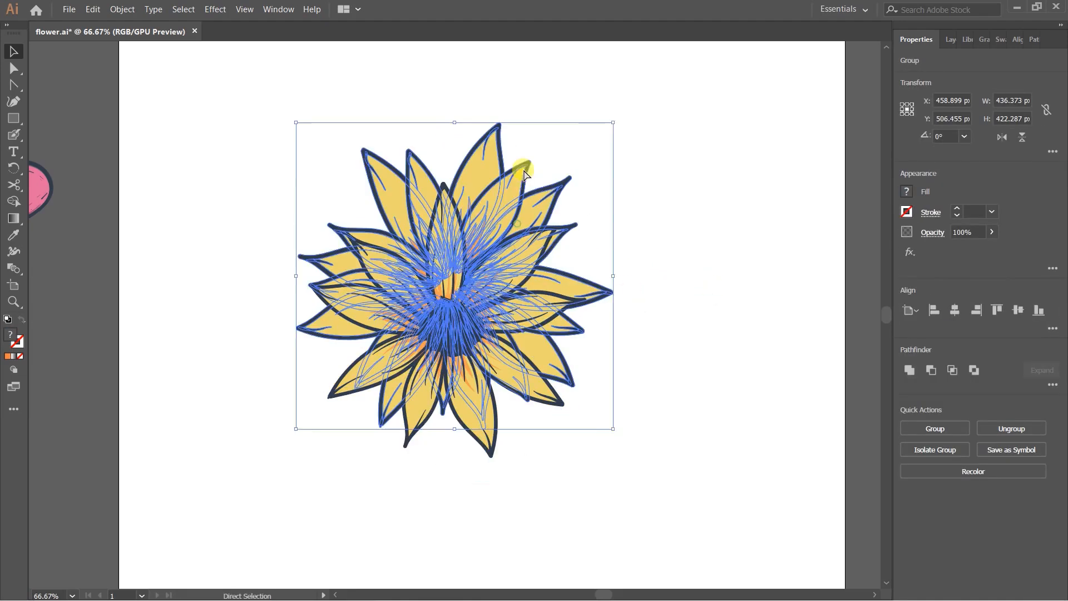
drag(516, 227, 535, 183)
key(ctrl+z)
Paste another copy of the middle petal layer behind the flower and undo the extra changes made after it.
key(ctrl+b)
click(663, 207)
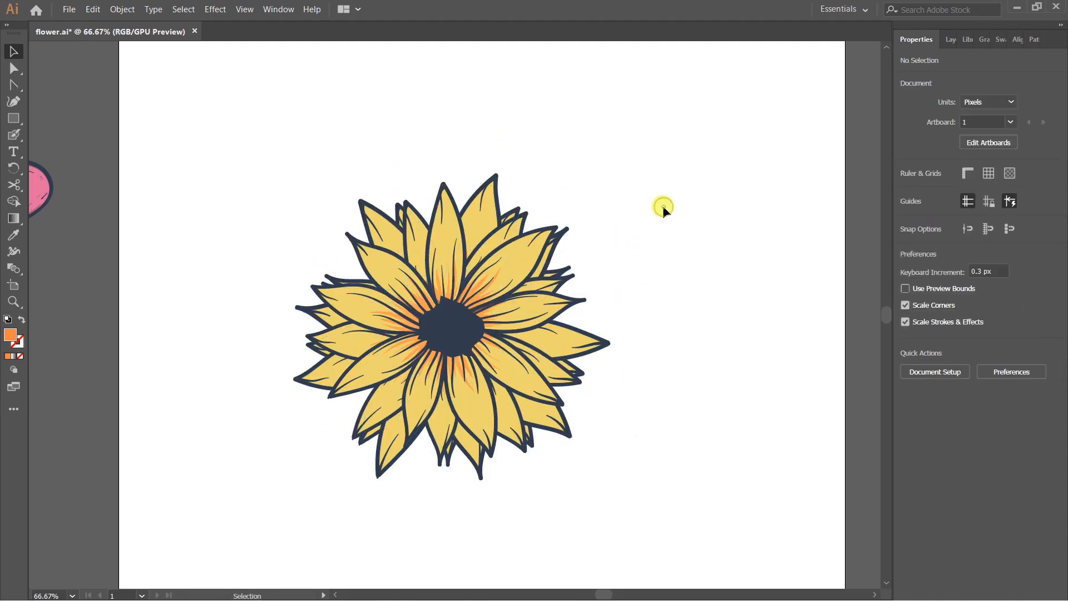
key(ctrl+b)
drag(585, 205, 644, 222)
key(ctrl+z)
key(ctrl+z)
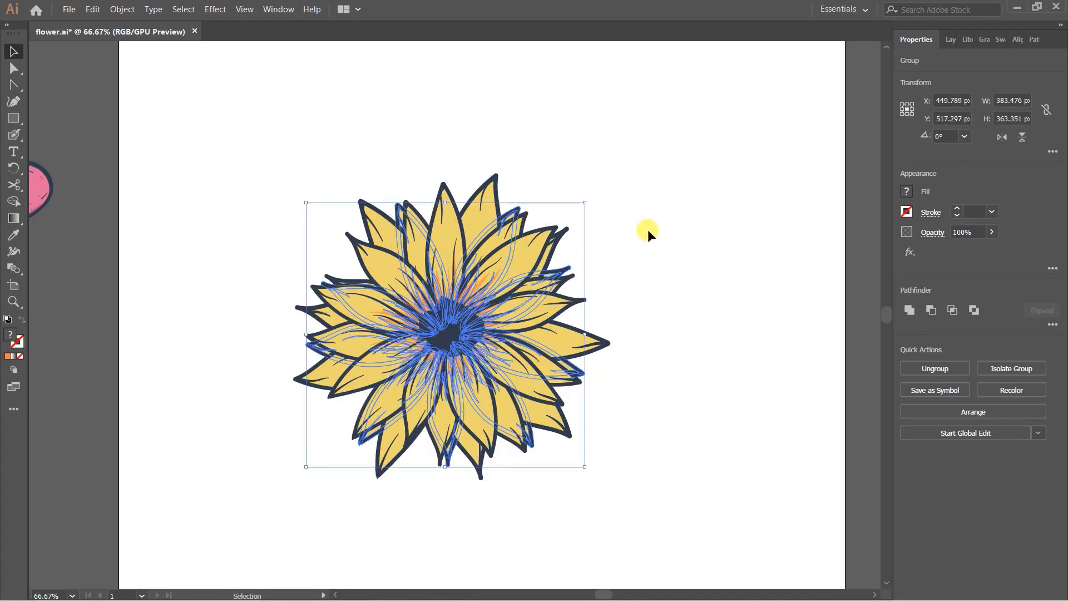
Enlarge the newly pasted rear petal copy to about 433 × 410 px around the dark centre and deselect it.
click(645, 233)
drag(519, 219, 612, 179)
key(ctrl+z)
click(664, 203)
scroll(614, 232, down, 3)
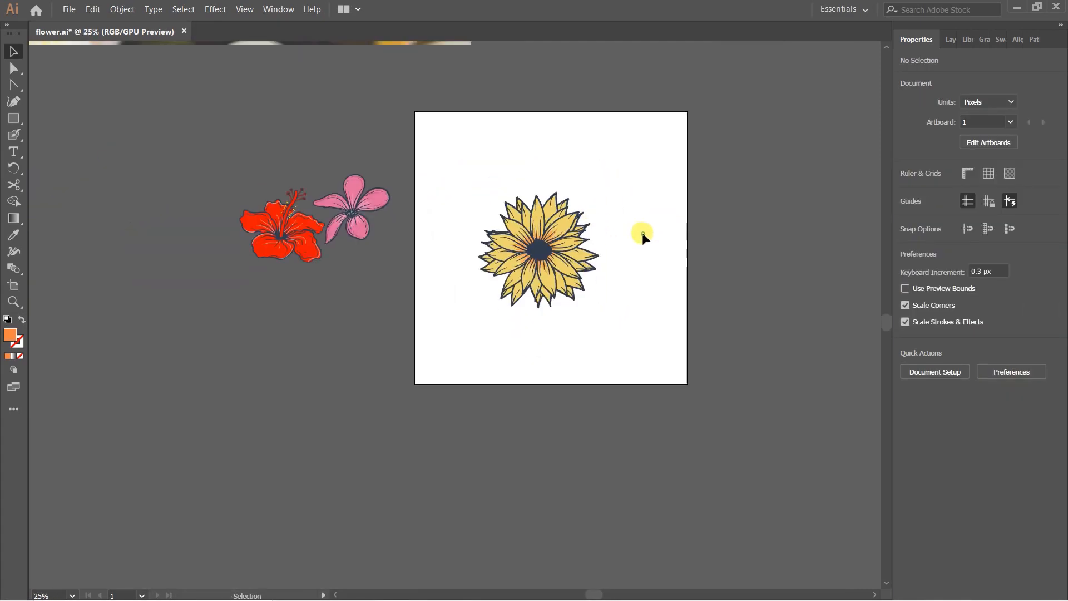
scroll(619, 285, up, 4)
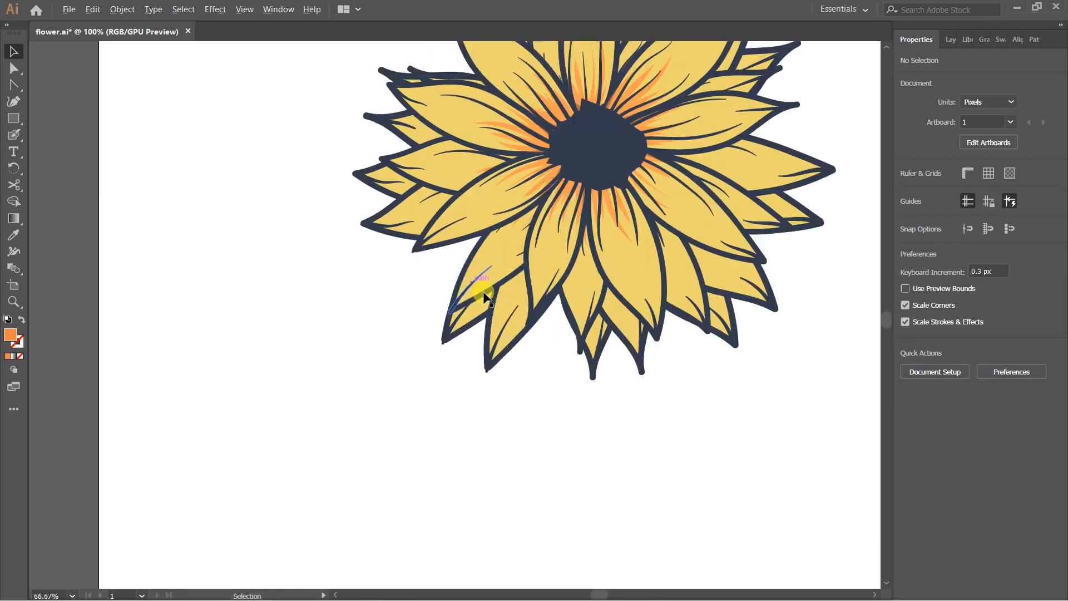
Rotate the enlarged rear petal copy slightly clockwise so its tips fill the gaps, and deselect it.
click(457, 321)
drag(747, 375, 669, 429)
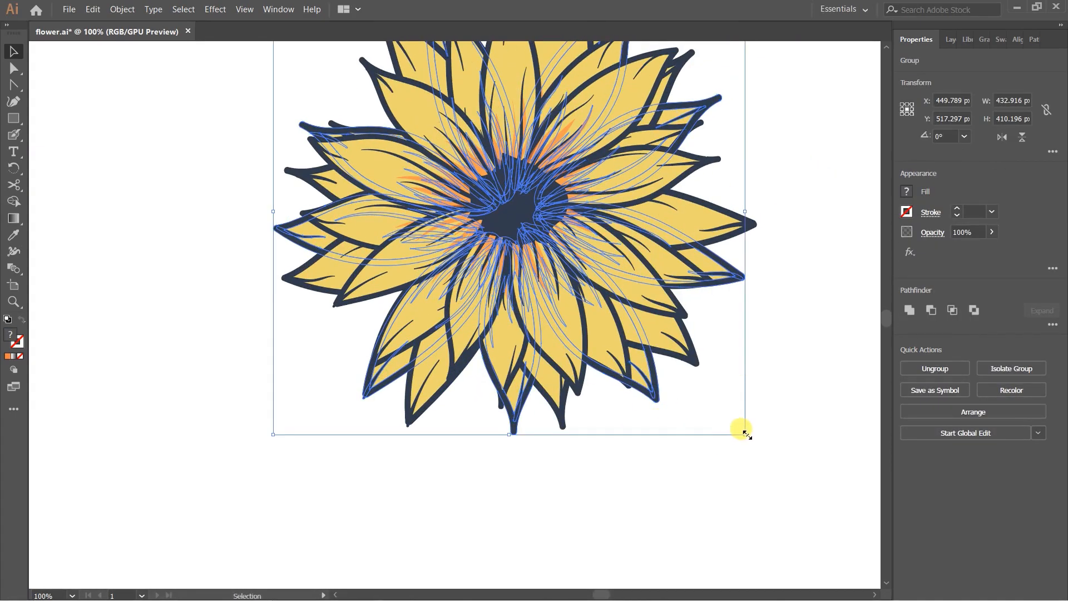
drag(773, 294, 685, 352)
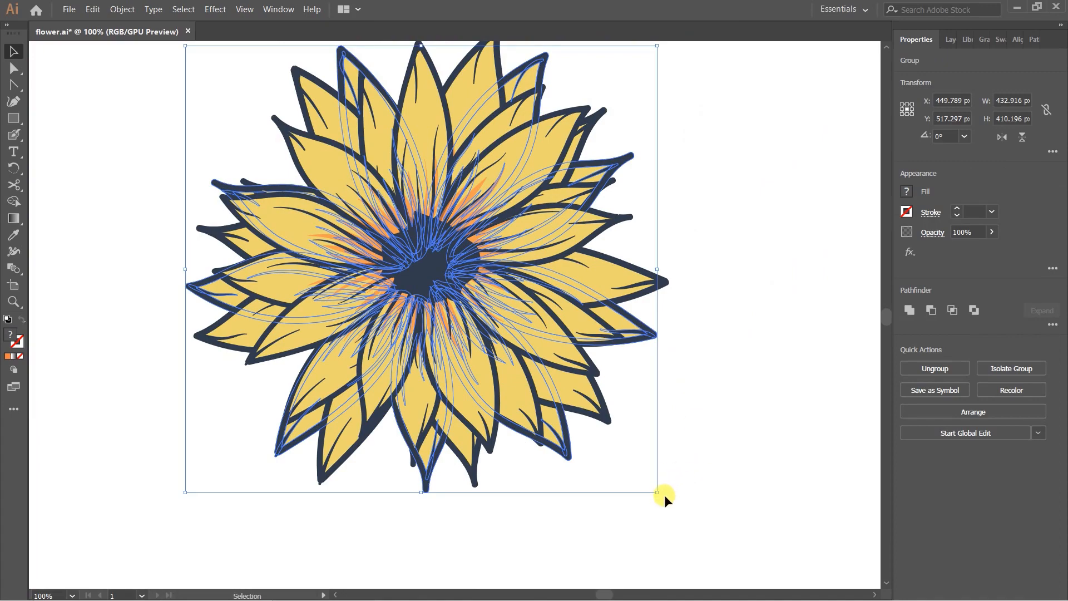
drag(657, 493, 623, 540)
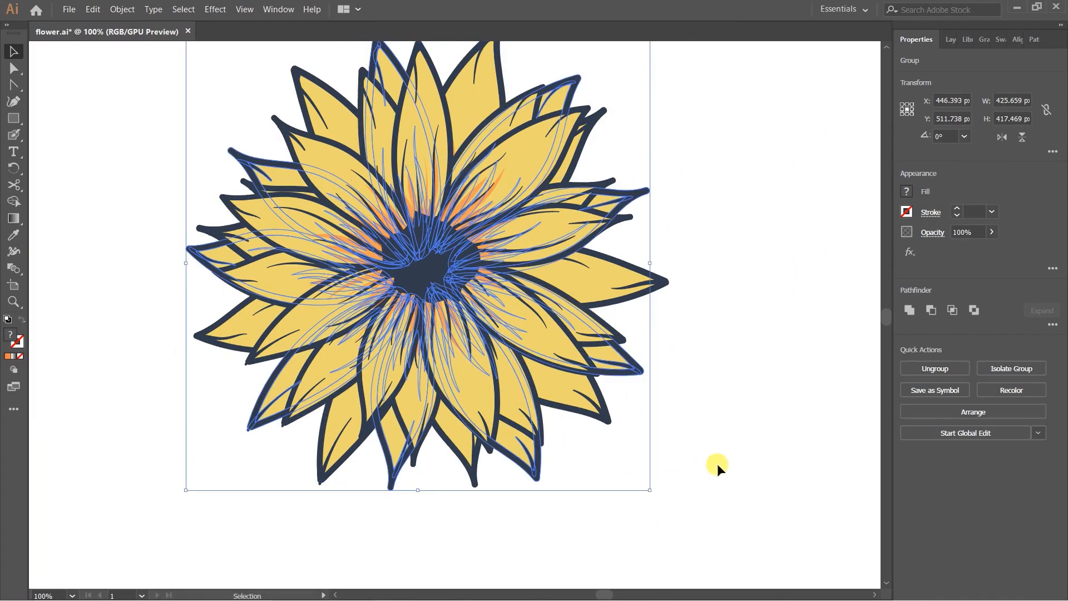
click(733, 449)
Rotate the 436 px wide outer petal layer slightly clockwise, deselect it and check the layered flower.
click(588, 143)
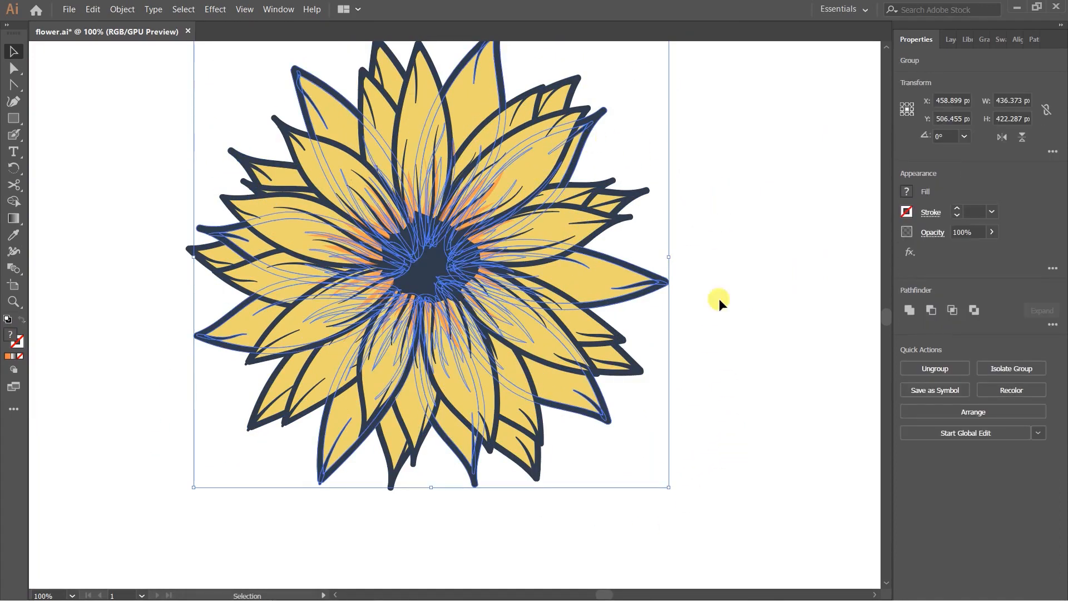
drag(670, 484, 643, 527)
click(720, 408)
scroll(650, 313, down, 3)
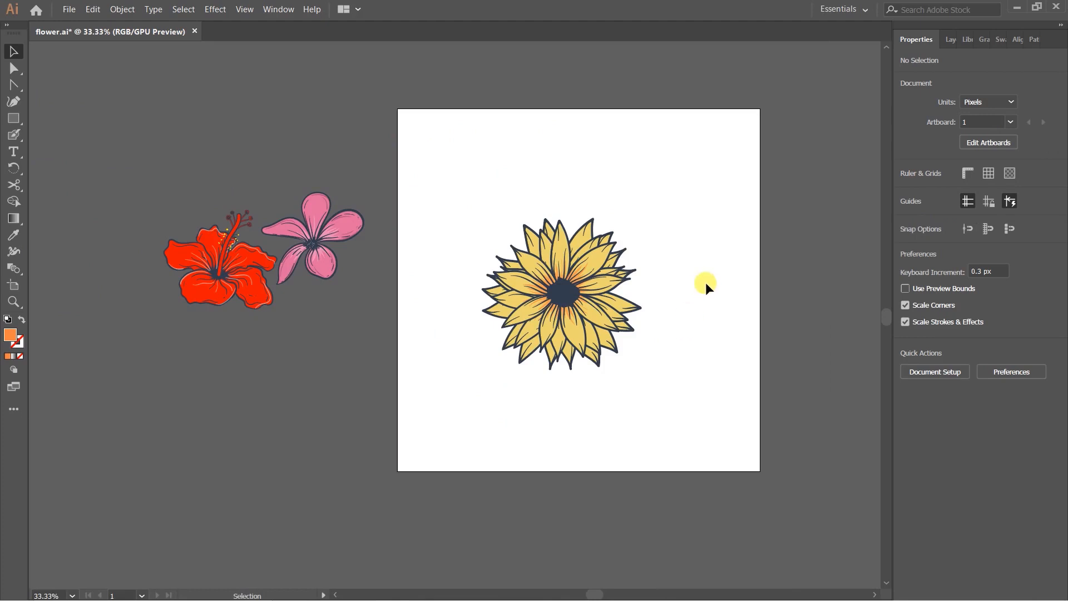
scroll(673, 261, up, 1)
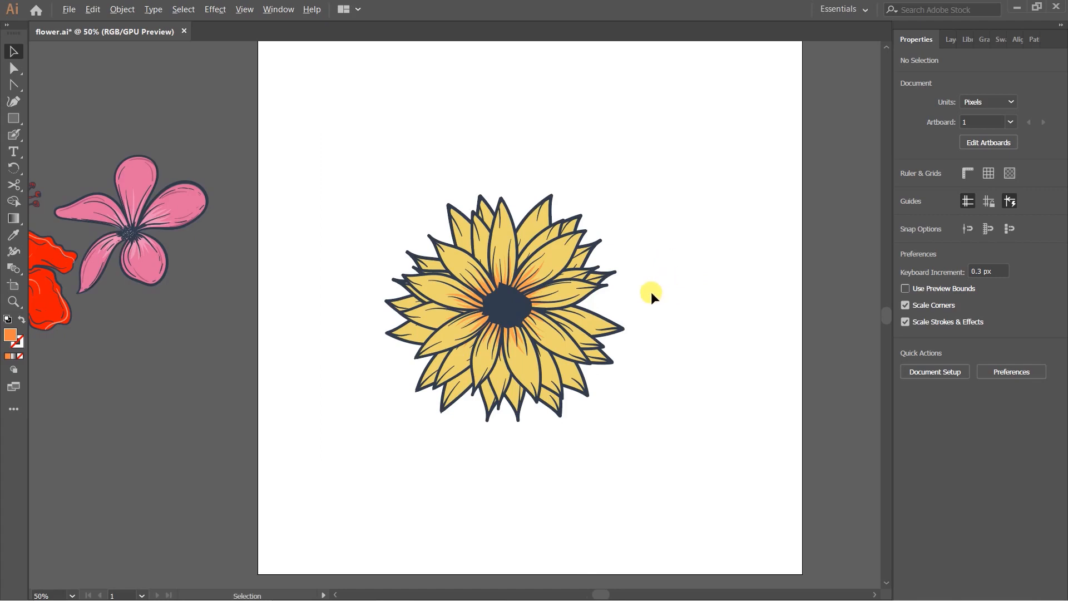
Sample the petals' yellow as the paint colour for the Blob Brush.
scroll(651, 291, up, 1)
key(ctrl+plus)
key(ctrl+plus)
drag(290, 252, 219, 262)
key(shift+b)
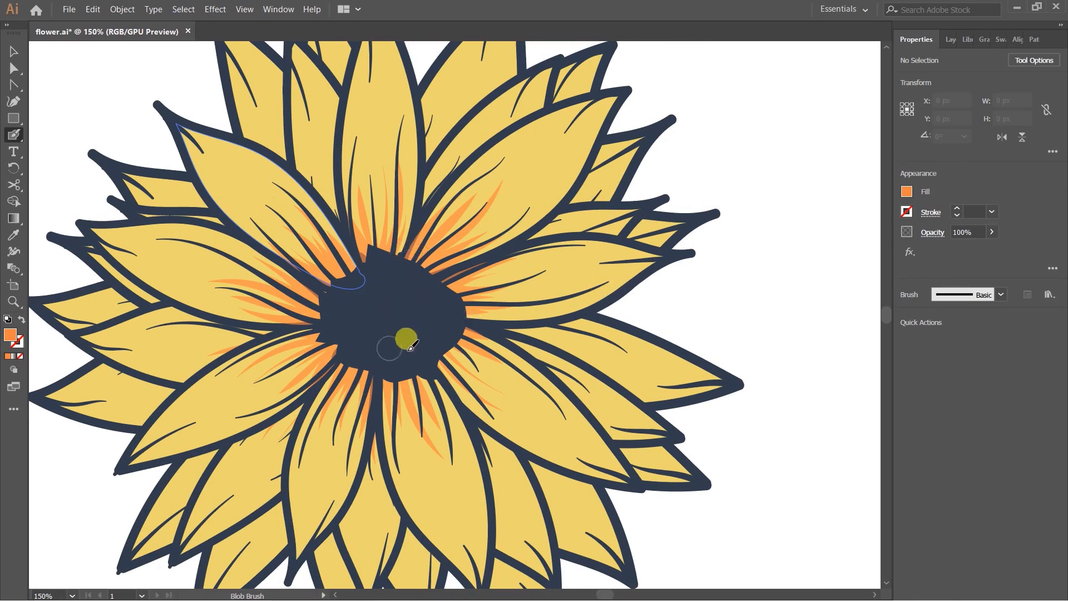
drag(393, 334, 520, 336)
key(i)
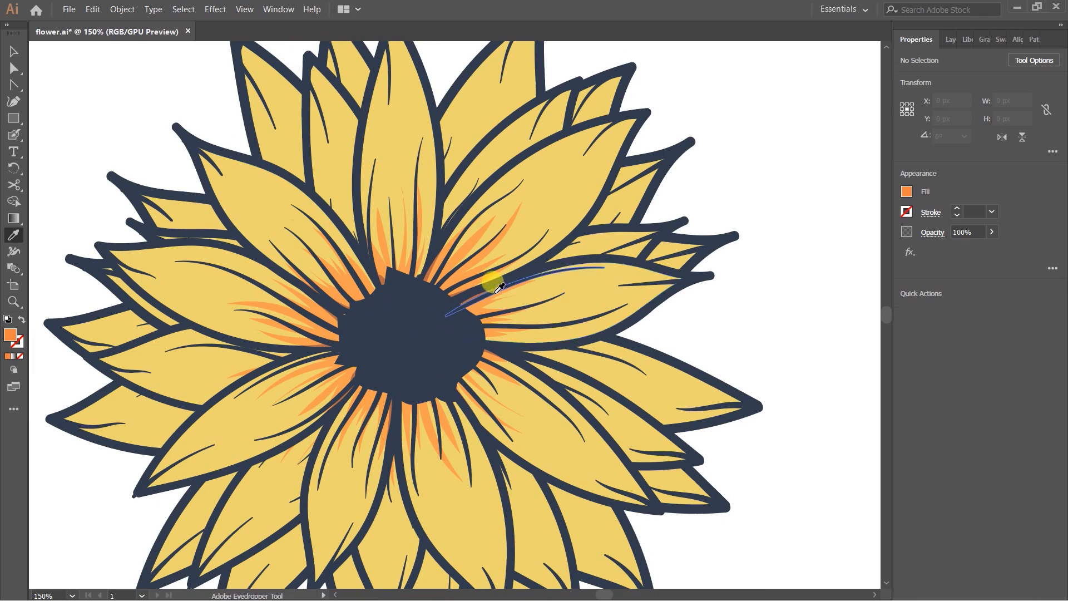
key(shift+b)
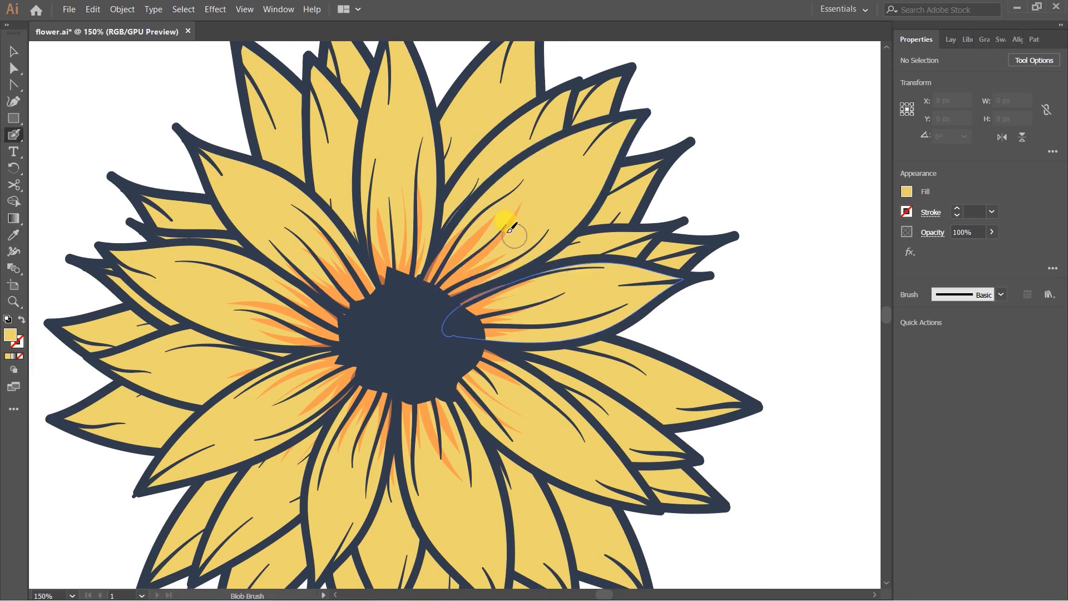
Paint many small yellow specks across the dark flower centre, undoing an oversized dab, and leave the brush.
key(ctrl+plus)
key(shift+x)
mouse_move(347, 328)
mouse_down()
mouse_move(364, 311)
mouse_move(410, 313)
mouse_move(350, 356)
mouse_move(352, 383)
mouse_move(361, 409)
mouse_move(387, 417)
mouse_move(411, 412)
mouse_move(382, 387)
mouse_move(439, 391)
mouse_up()
mouse_move(469, 345)
mouse_down()
mouse_move(420, 287)
mouse_move(387, 283)
mouse_move(337, 301)
mouse_move(340, 332)
mouse_move(320, 365)
mouse_move(340, 378)
mouse_move(375, 358)
mouse_move(389, 372)
mouse_move(438, 381)
mouse_move(431, 351)
mouse_up()
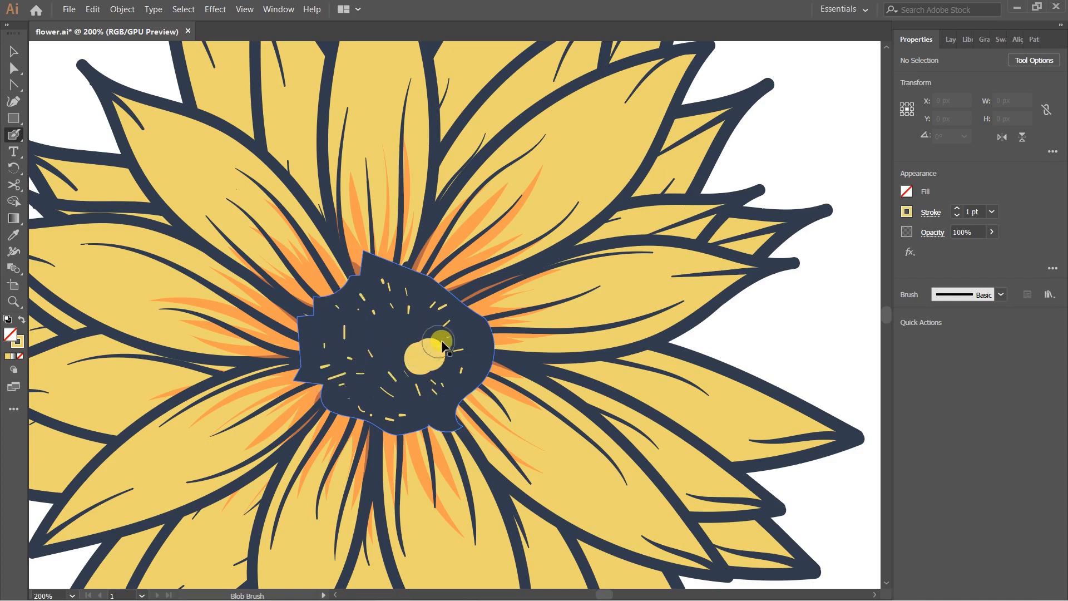
key(ctrl+z)
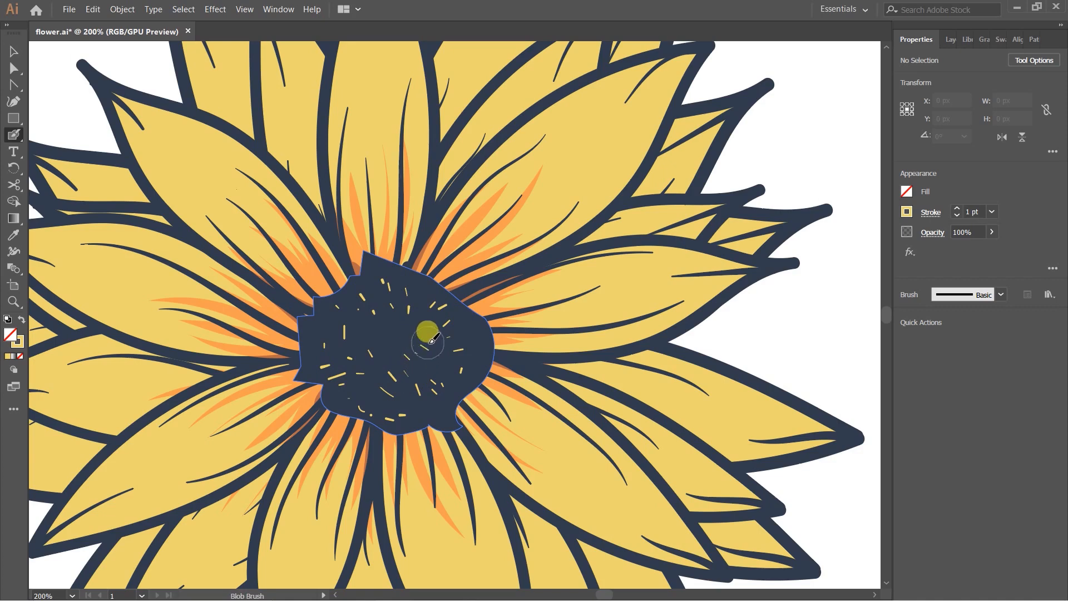
mouse_move(399, 332)
mouse_down()
mouse_move(365, 320)
mouse_move(379, 358)
mouse_move(373, 344)
mouse_move(388, 325)
mouse_move(422, 328)
mouse_move(391, 371)
mouse_move(364, 354)
mouse_move(437, 361)
mouse_move(368, 386)
mouse_move(435, 399)
mouse_move(485, 386)
mouse_move(366, 310)
mouse_move(443, 317)
mouse_move(420, 312)
mouse_move(426, 290)
mouse_move(478, 331)
mouse_move(467, 374)
mouse_move(439, 406)
mouse_move(371, 397)
mouse_move(334, 335)
mouse_move(367, 328)
mouse_move(358, 307)
mouse_move(380, 333)
mouse_move(352, 339)
mouse_move(384, 367)
mouse_up()
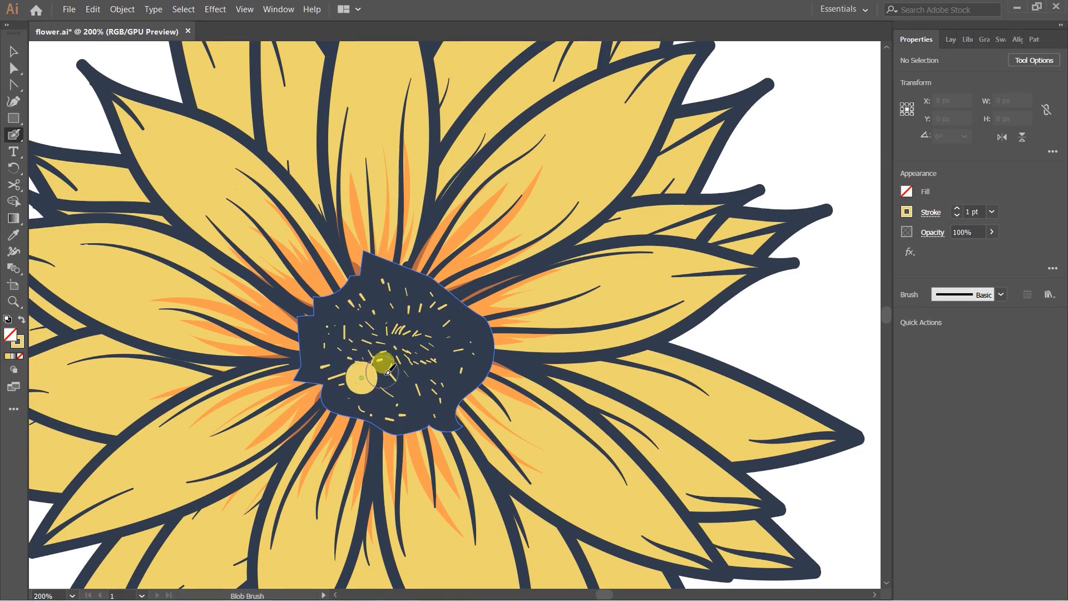
mouse_move(394, 367)
mouse_down()
mouse_move(402, 344)
mouse_move(415, 348)
mouse_move(388, 318)
mouse_move(426, 323)
mouse_move(441, 337)
mouse_move(422, 342)
mouse_move(411, 362)
mouse_up()
key(ctrl+0)
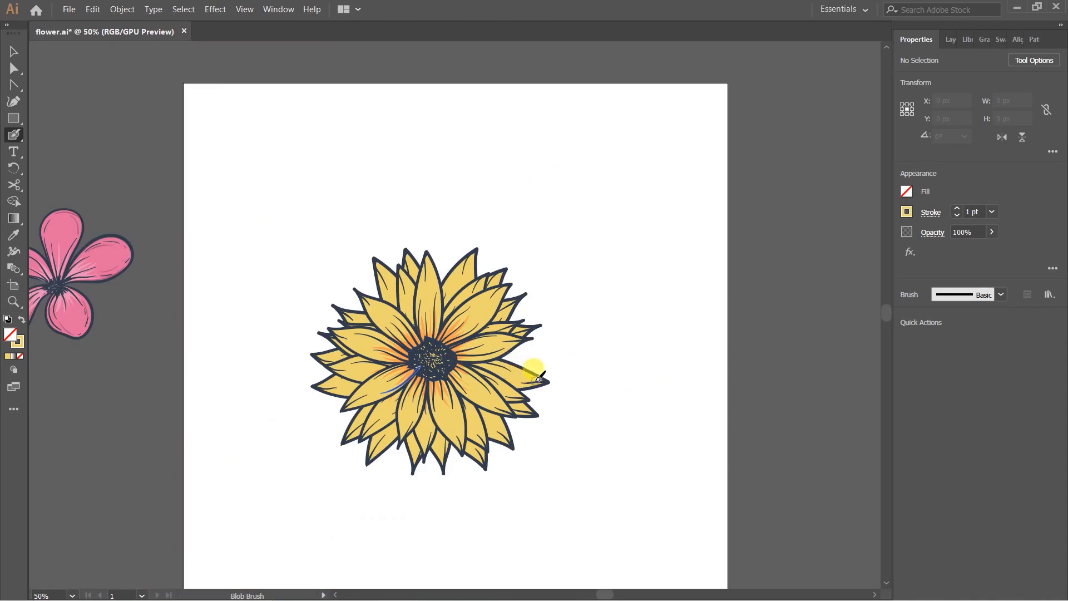
key(v)
scroll(696, 305, down, 2)
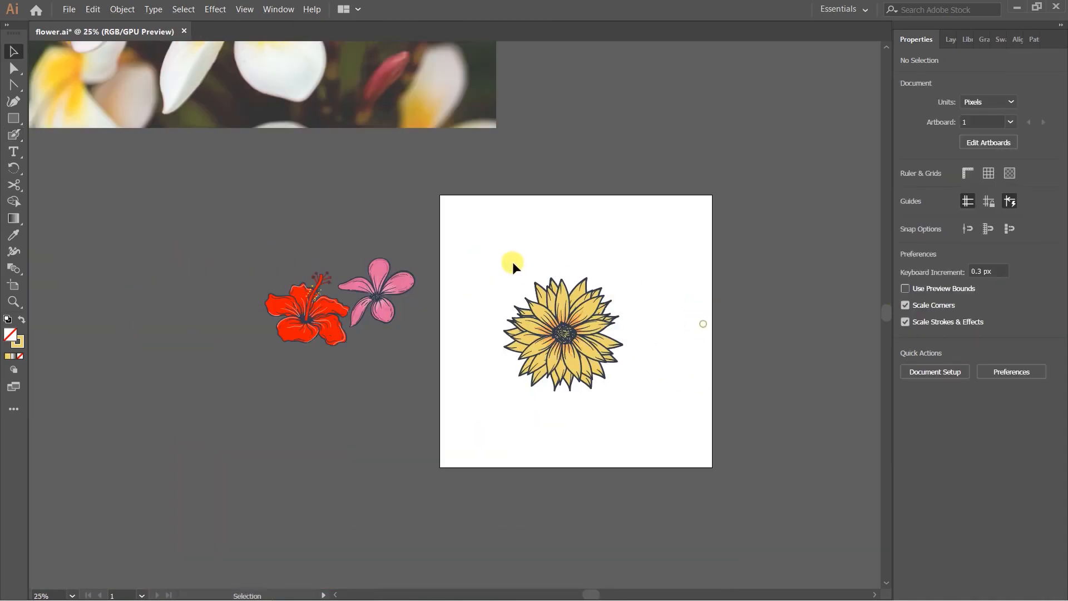
drag(656, 406, 658, 407)
scroll(654, 368, up, 3)
click(662, 364)
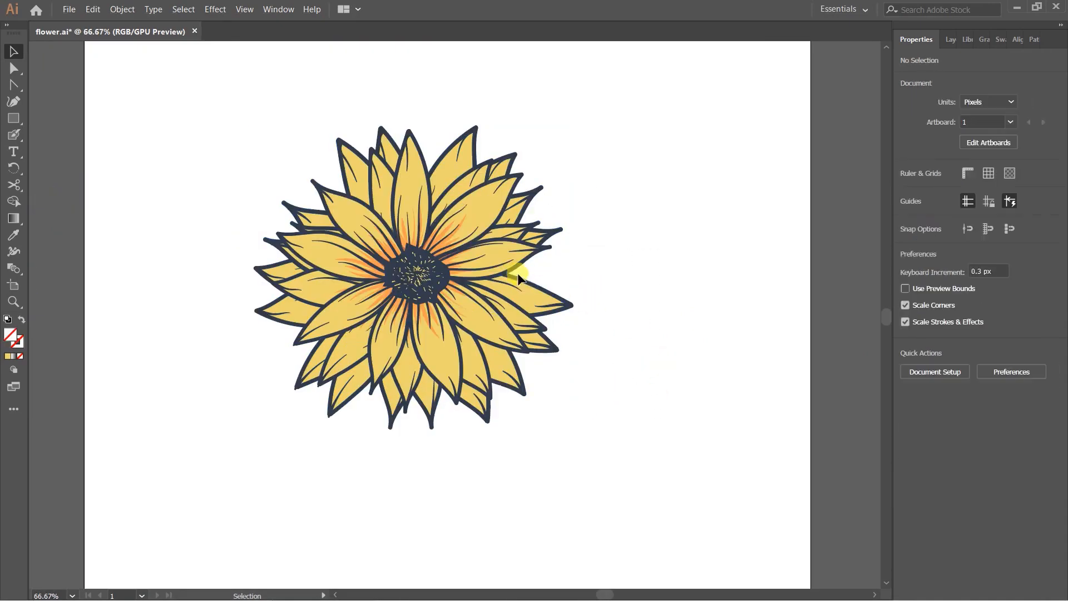
scroll(547, 272, up, 1)
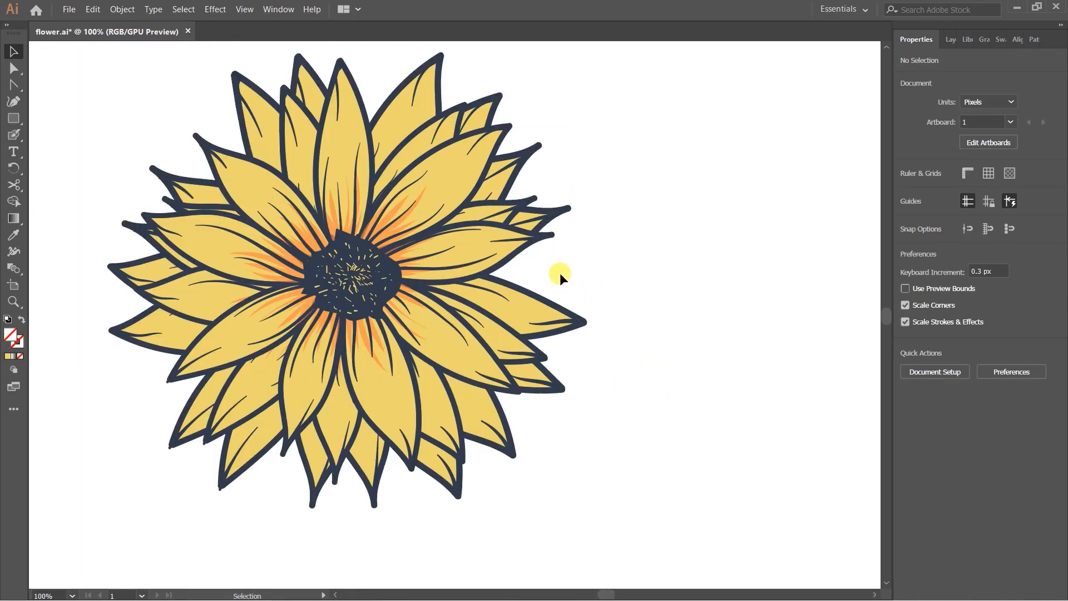
Isolate the rear petal layer, group all parts of its upper-right petal, and exit isolation.
click(532, 242)
scroll(573, 233, up, 1)
click(582, 230)
click(551, 208)
double_click(551, 209)
drag(547, 214, 631, 210)
key(ctrl+z)
click(653, 229)
drag(584, 183, 427, 269)
key(a)
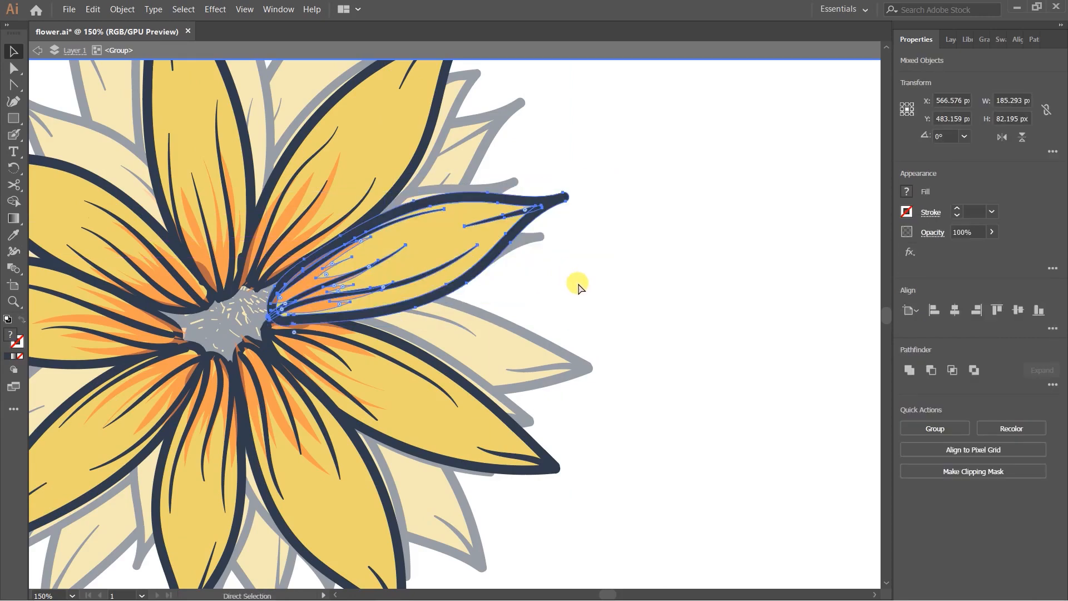
key(ctrl+g)
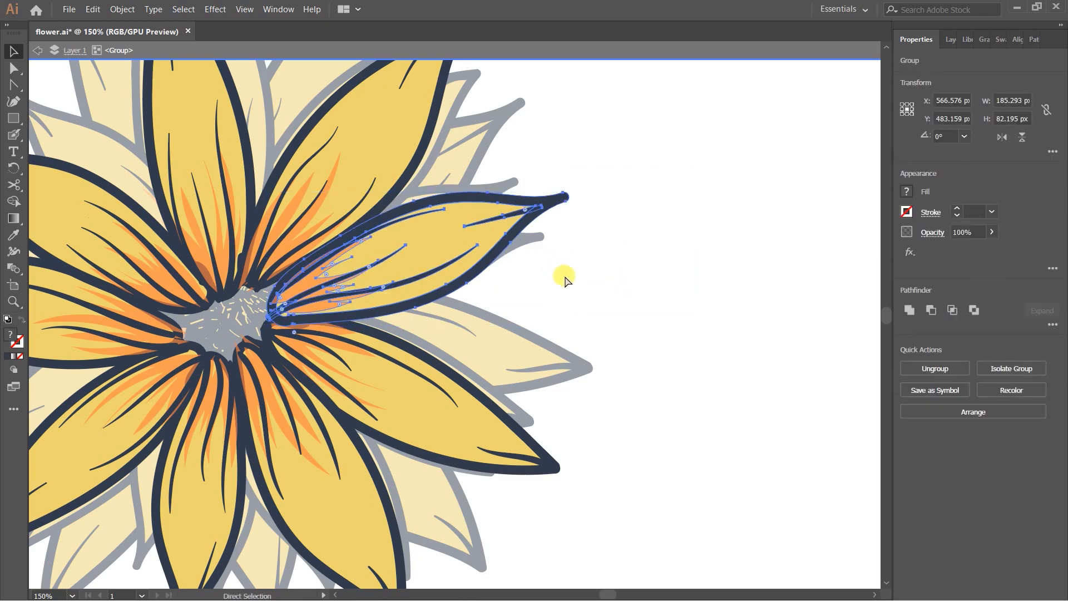
double_click(689, 276)
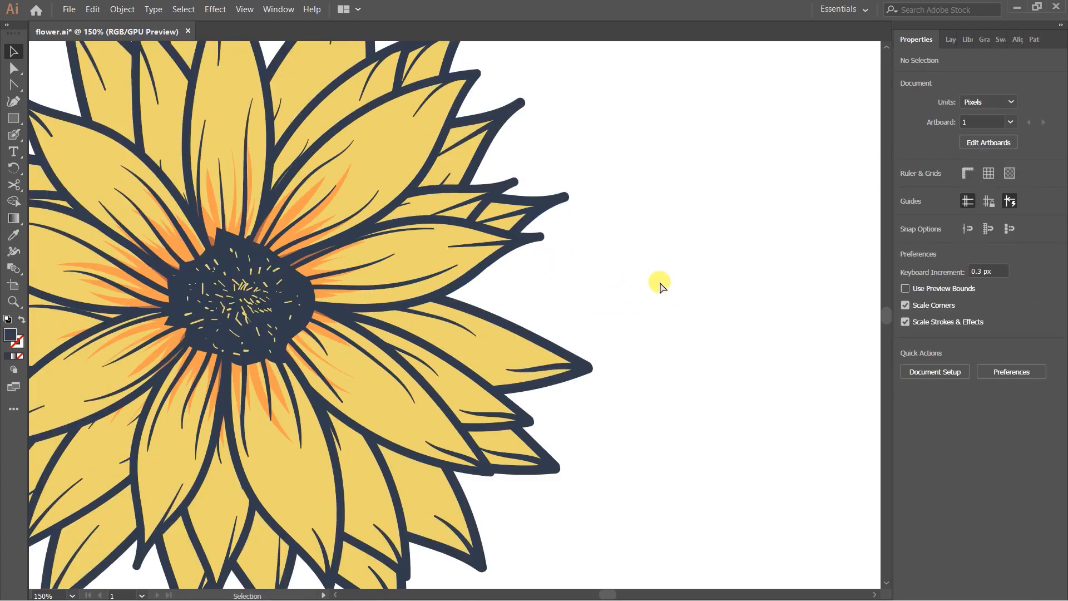
Position and slightly rotate a petal so its tip fills the gap at the flower's right edge, and deselect it.
drag(575, 188, 576, 300)
click(683, 292)
scroll(627, 268, down, 3)
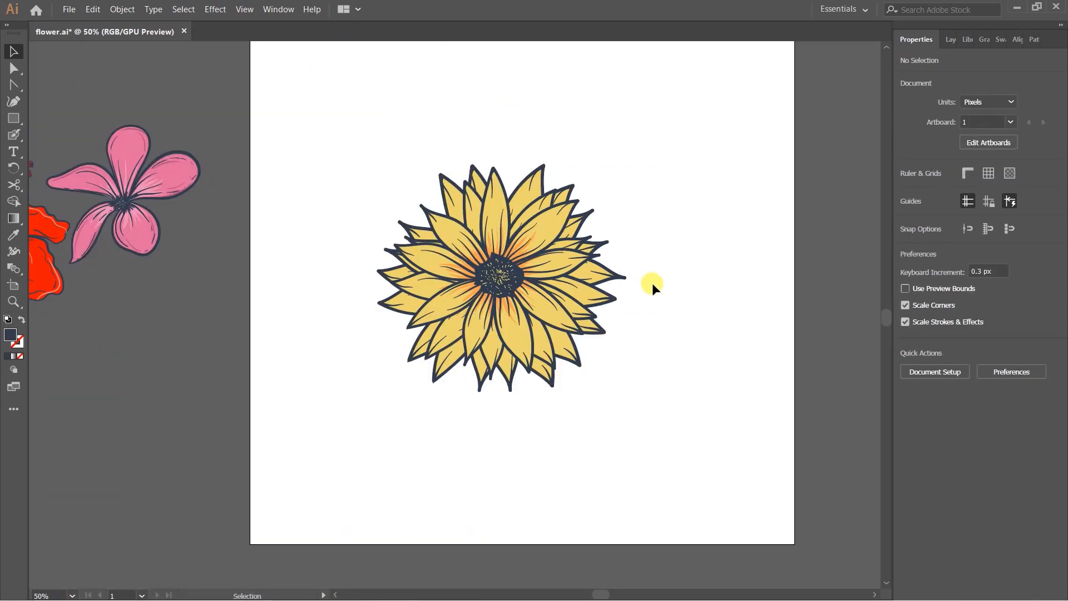
click(624, 280)
scroll(625, 282, up, 2)
drag(630, 224, 619, 212)
click(636, 242)
scroll(635, 242, down, 2)
Group all petal layers and the centre of the yellow flower into one object.
drag(398, 116, 686, 364)
key(a)
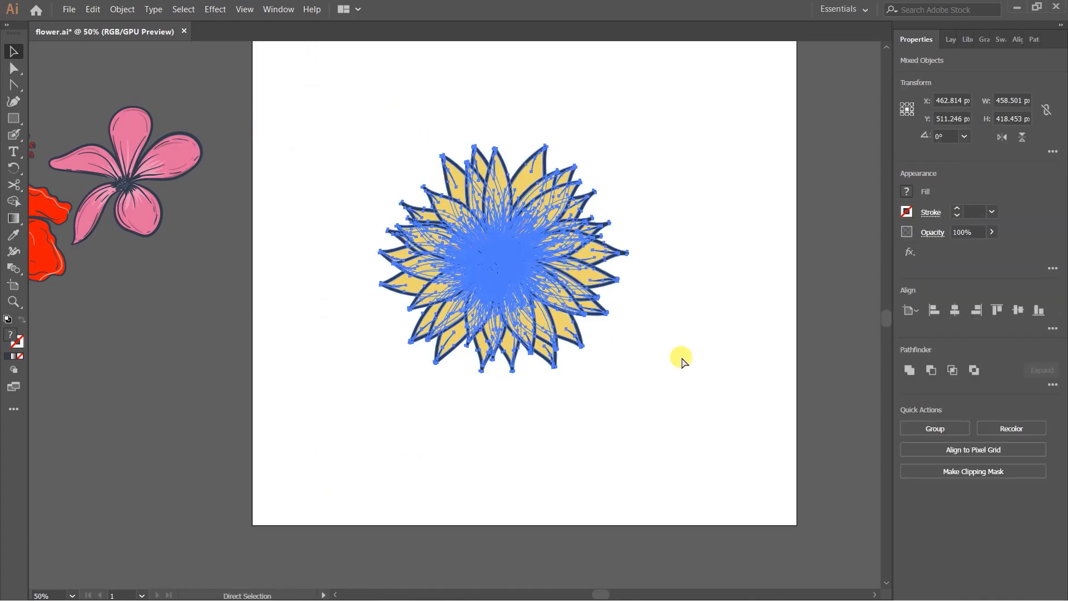
key(ctrl+g)
click(682, 362)
Move the yellow flower off the artboard beside the red and pink ones, and shift all three flowers further away.
scroll(593, 290, down, 2)
drag(267, 195, 456, 310)
drag(552, 277, 365, 217)
drag(249, 163, 500, 334)
drag(452, 304, 365, 271)
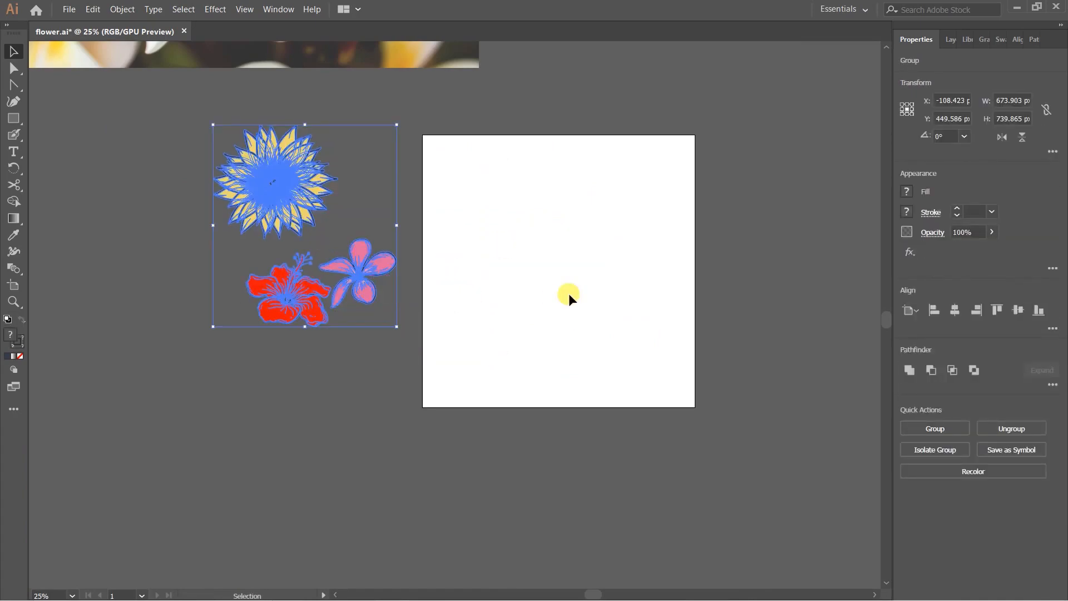
click(569, 295)
scroll(398, 192, up, 2)
drag(591, 253, 417, 225)
Draw a wide rectangle about 409 × 128 px on the empty artboard and turn its dark fill into an outline.
click(11, 119)
drag(469, 202, 408, 215)
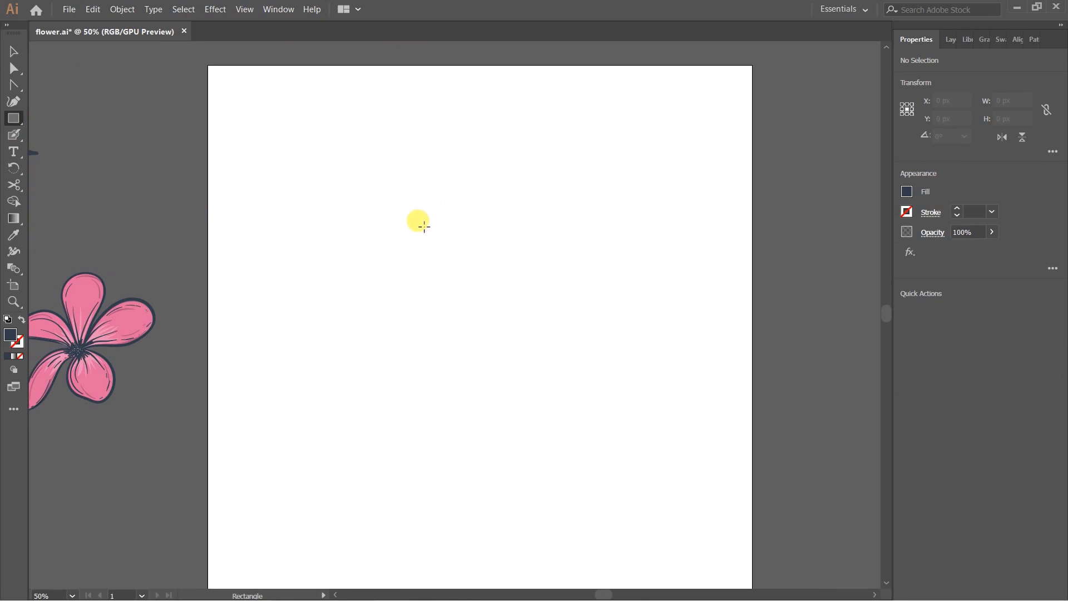
drag(355, 245, 578, 314)
click(13, 51)
click(492, 317)
click(491, 299)
key(shift+x)
click(498, 374)
scroll(407, 212, up, 2)
Set the rectangle's dark outline to a 6 pt stroke weight.
drag(379, 181, 597, 436)
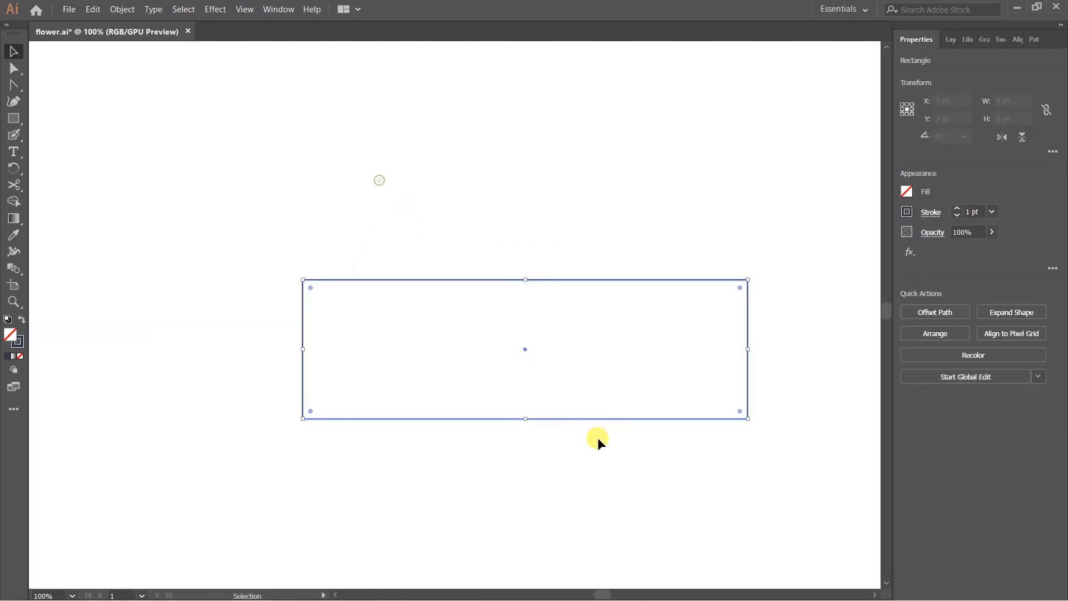
drag(625, 400, 578, 366)
click(991, 211)
click(1016, 347)
click(662, 168)
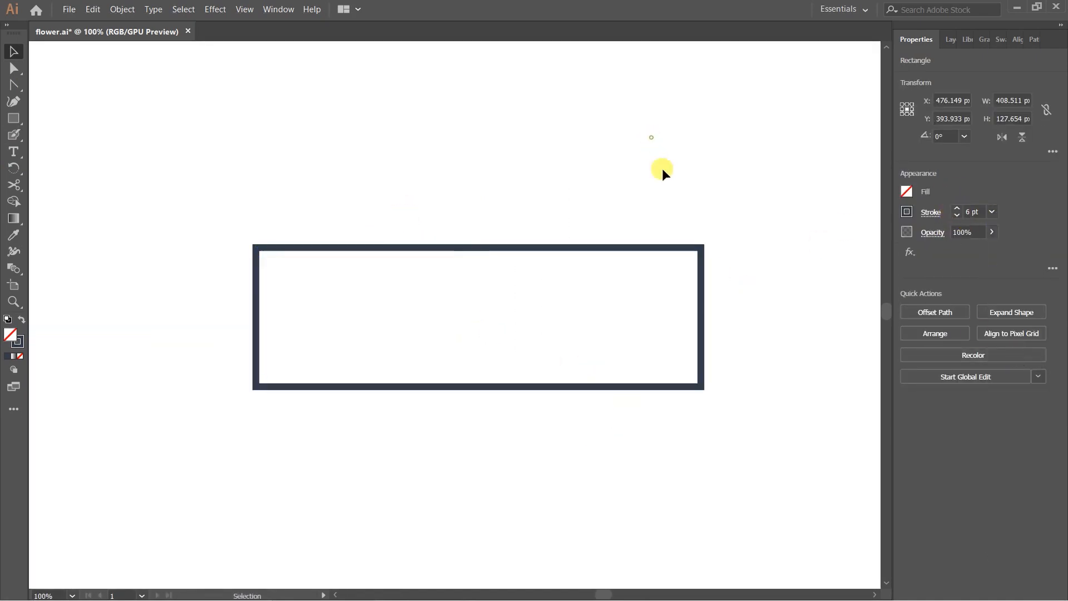
scroll(637, 220, down, 1)
scroll(636, 221, down, 2)
scroll(661, 234, up, 2)
drag(473, 171, 541, 303)
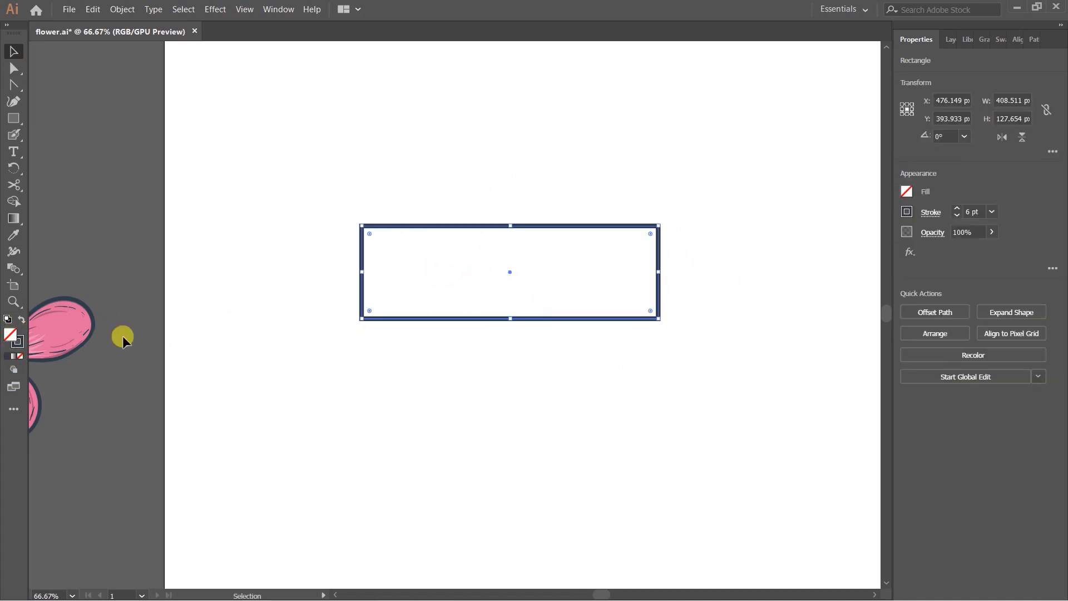
Fill the outlined rectangle with a golden brown, about RGB 188, 149, 92.
double_click(10, 337)
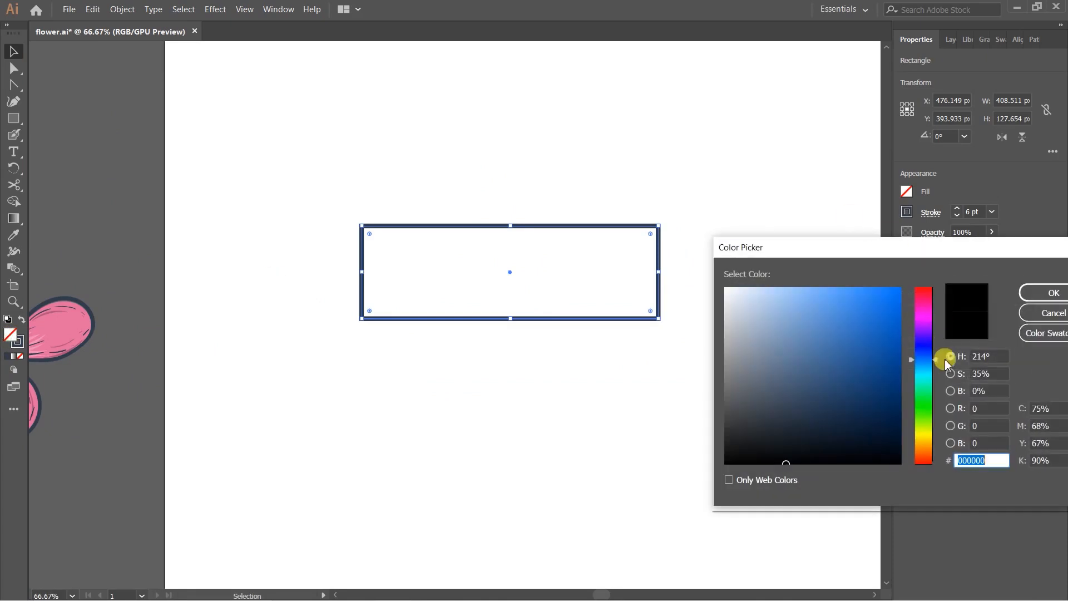
drag(920, 374, 928, 443)
drag(827, 356, 837, 373)
drag(924, 440, 928, 449)
mouse_move(845, 388)
mouse_down()
mouse_move(804, 312)
mouse_move(784, 318)
mouse_up()
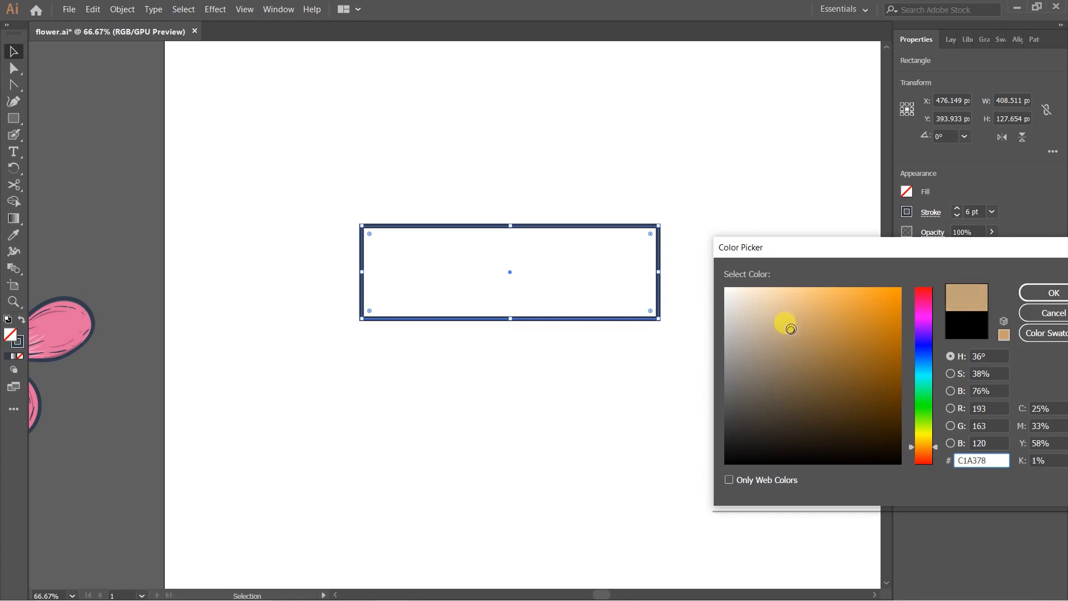
click(1029, 293)
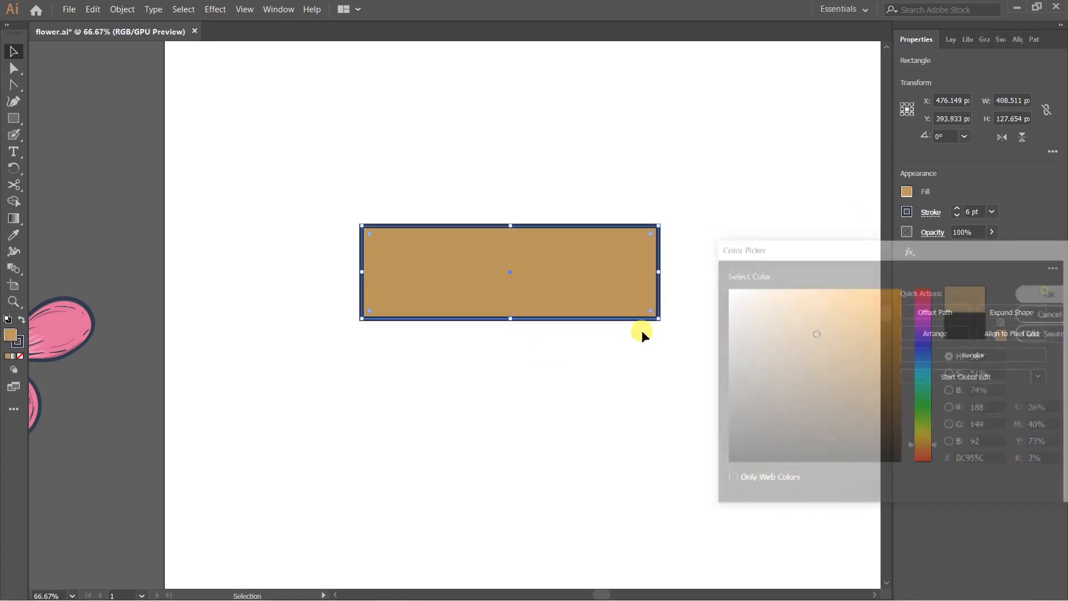
Change the rectangle's fill to a darker, muted brown, about A3825B, and deselect it.
double_click(10, 335)
click(817, 322)
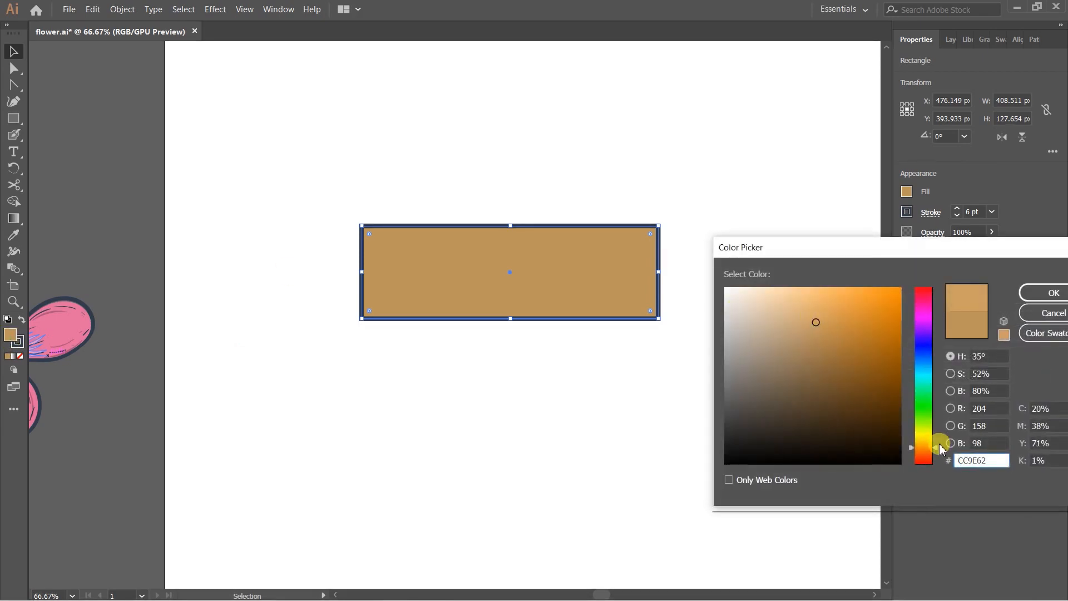
drag(938, 453, 934, 447)
mouse_move(790, 312)
mouse_down()
mouse_move(776, 314)
mouse_move(809, 316)
mouse_move(806, 351)
mouse_up()
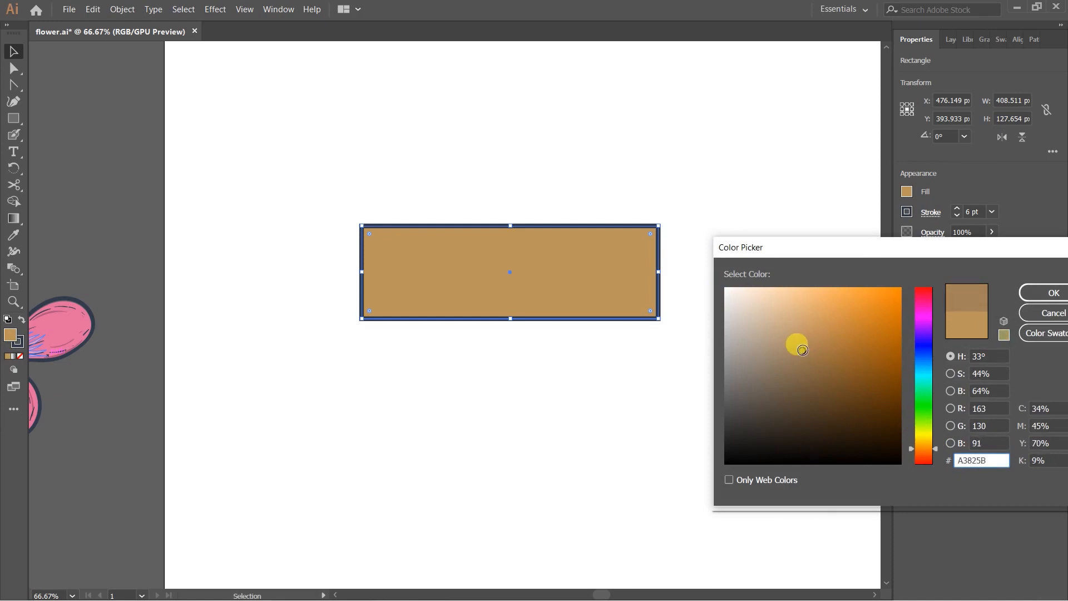
click(1054, 292)
click(640, 382)
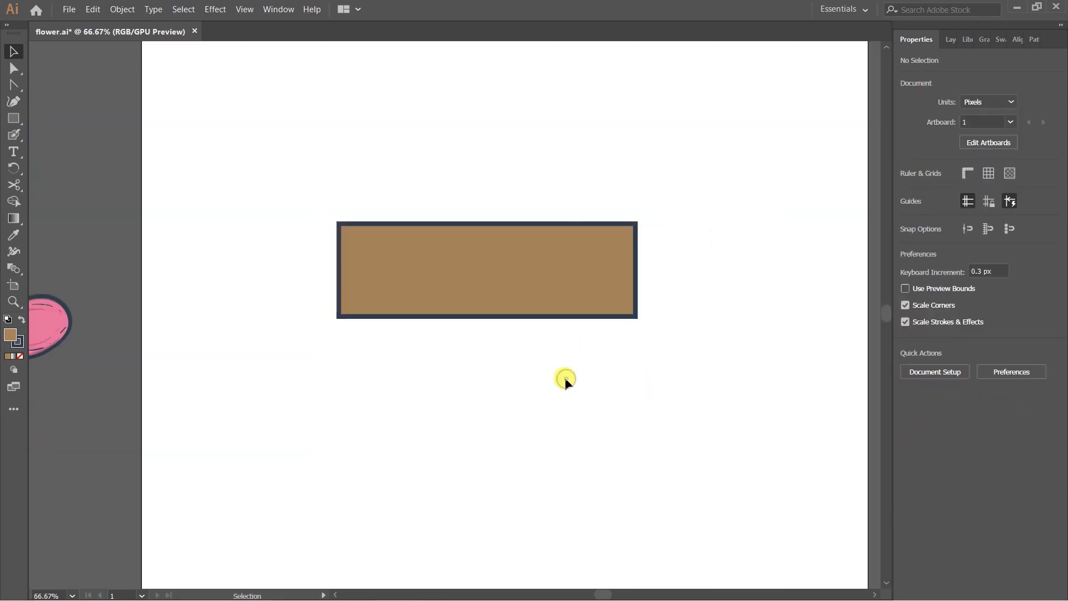
Paint dark, tapered horizontal wood-grain strokes across the brown rectangle with the Blob Brush, from both short edges and in the middle.
key(ctrl+equal)
key(ctrl+equal)
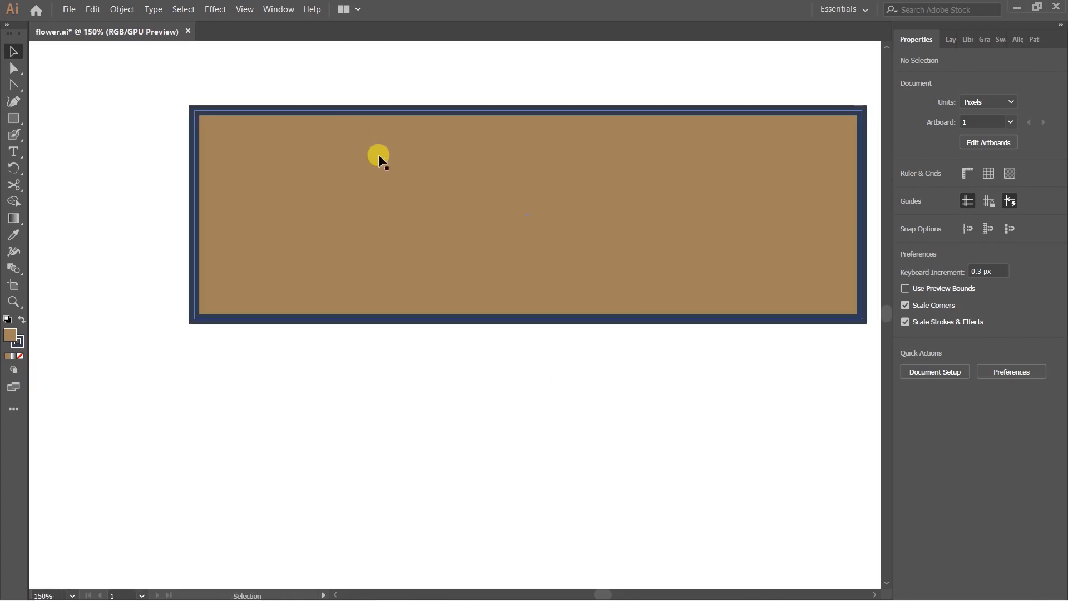
key(ctrl+minus)
key(ctrl+minus)
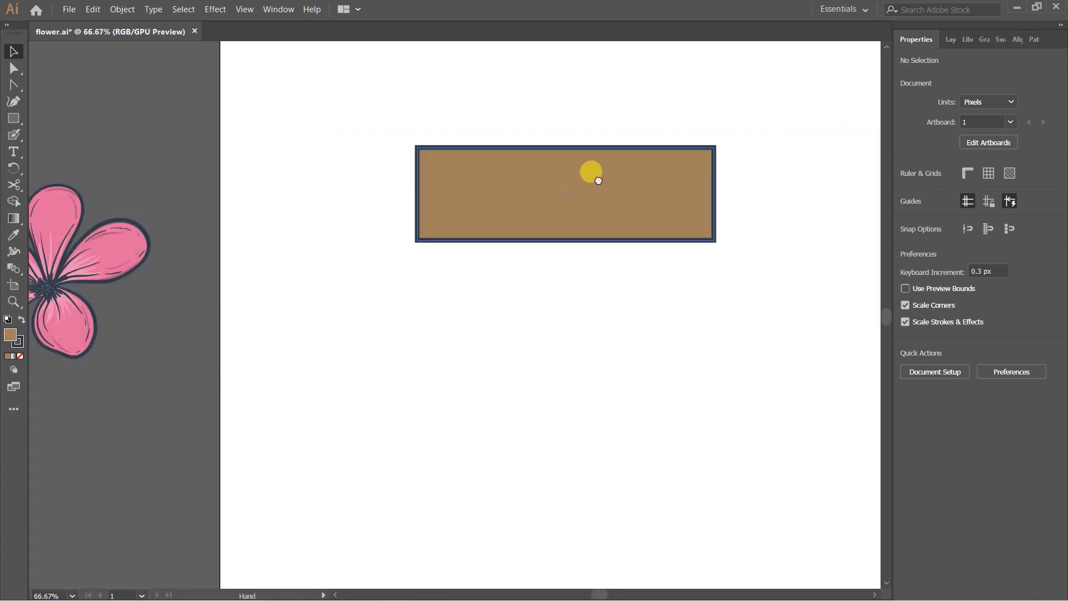
key(ctrl+equal)
key(shift+b)
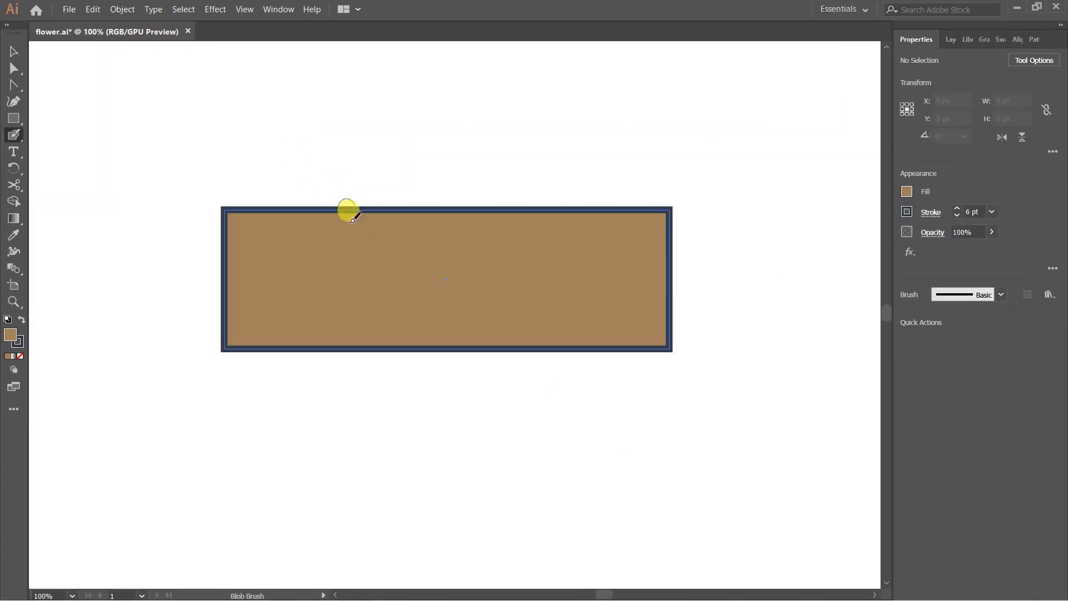
drag(286, 238, 329, 241)
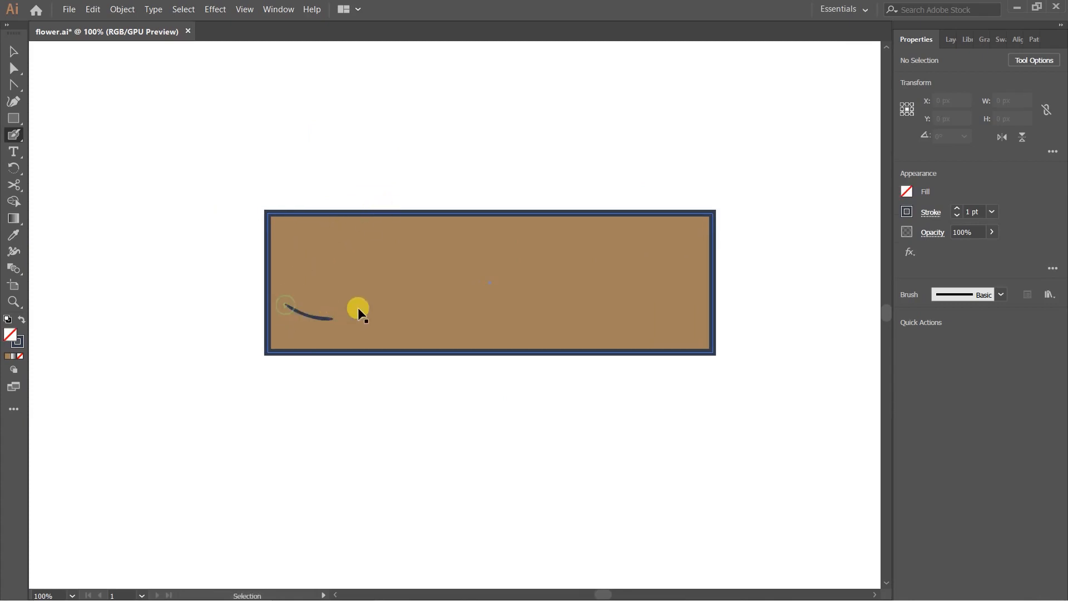
drag(367, 292, 416, 318)
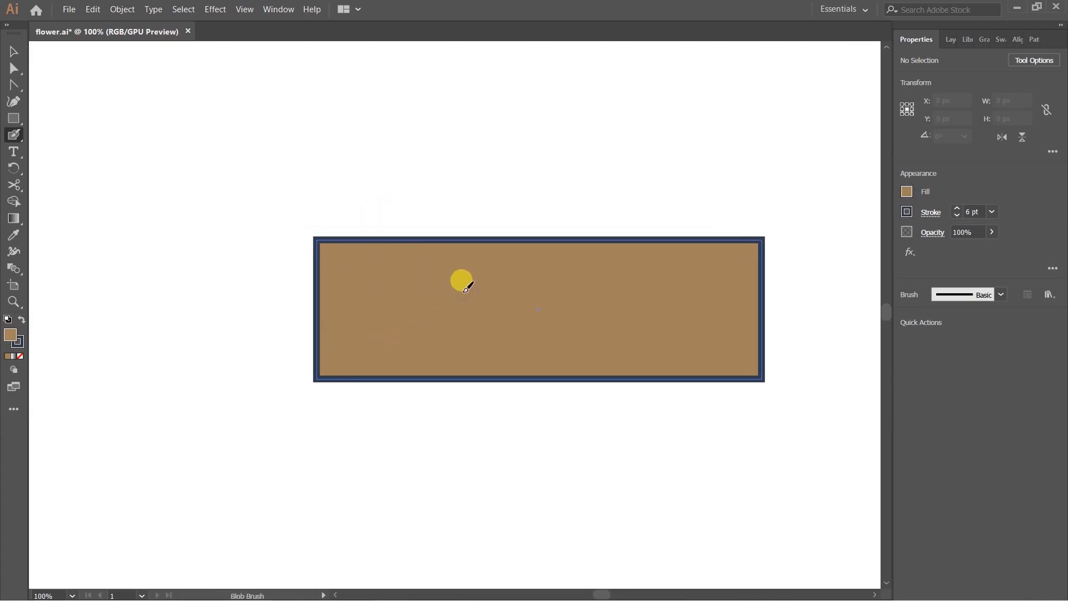
drag(323, 284, 320, 281)
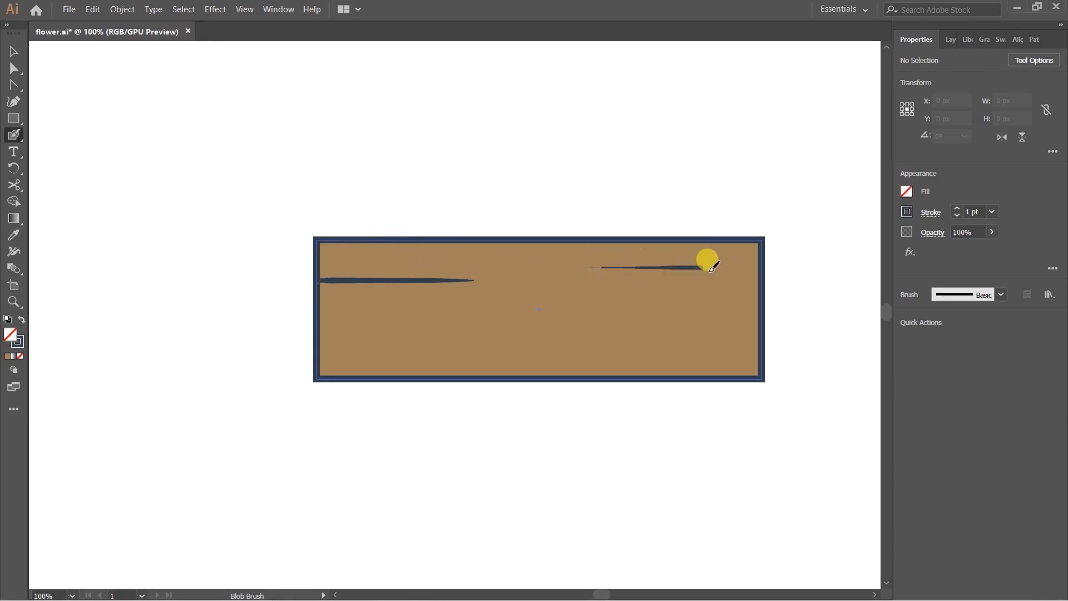
drag(388, 307, 530, 308)
mouse_move(559, 309)
mouse_down()
mouse_move(759, 309)
mouse_move(760, 327)
mouse_up()
drag(402, 339, 476, 339)
drag(530, 341, 760, 355)
key(ctrl+z)
key(ctrl+z)
drag(438, 356, 353, 356)
drag(424, 359, 321, 359)
drag(478, 260, 320, 260)
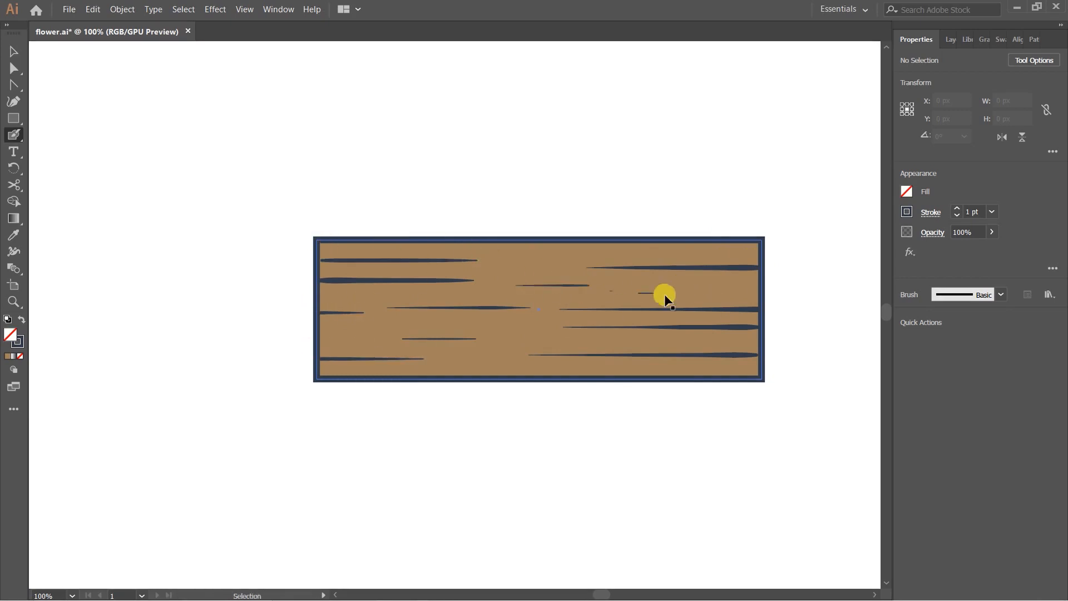
drag(671, 287, 759, 287)
Set the fill colour to a light tan and return to the Blob Brush.
drag(626, 242, 643, 237)
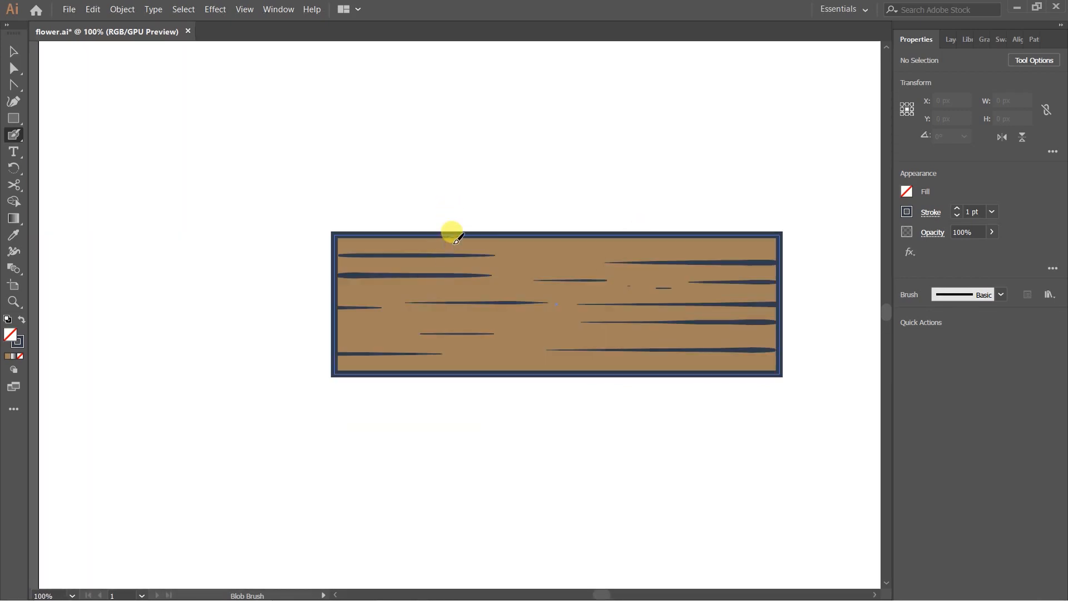
drag(359, 339, 283, 338)
key(n)
double_click(10, 334)
click(791, 301)
click(1048, 294)
key(shift+b)
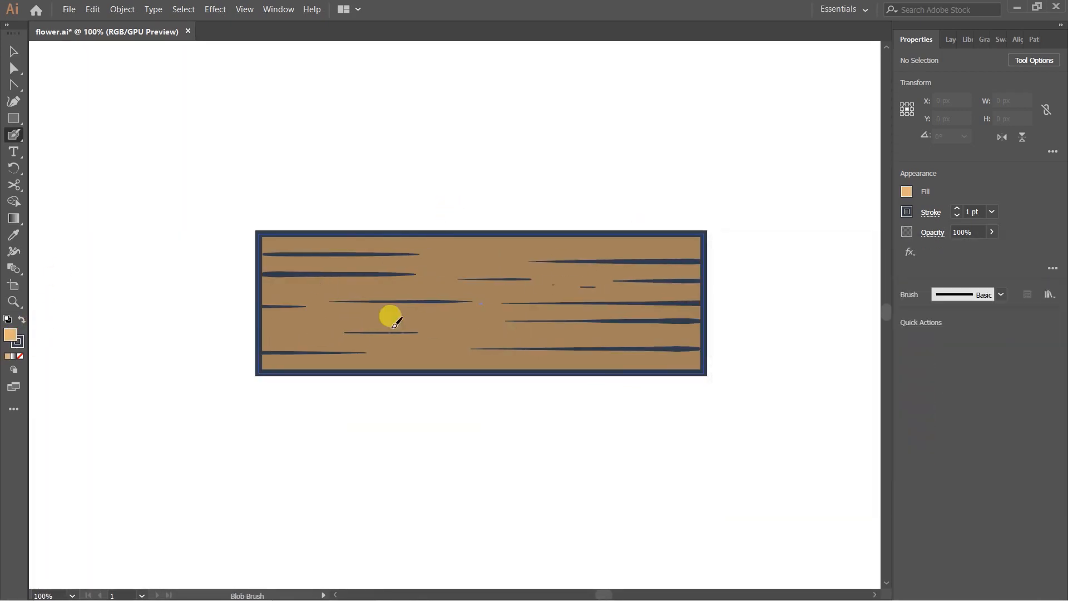
Paint thin light tan and cream grain strokes across the plank with the Blob Brush, between the dark grain lines.
scroll(259, 289, up, 1)
drag(282, 291, 436, 297)
key(ctrl+z)
key(shift+x)
key(shift+c)
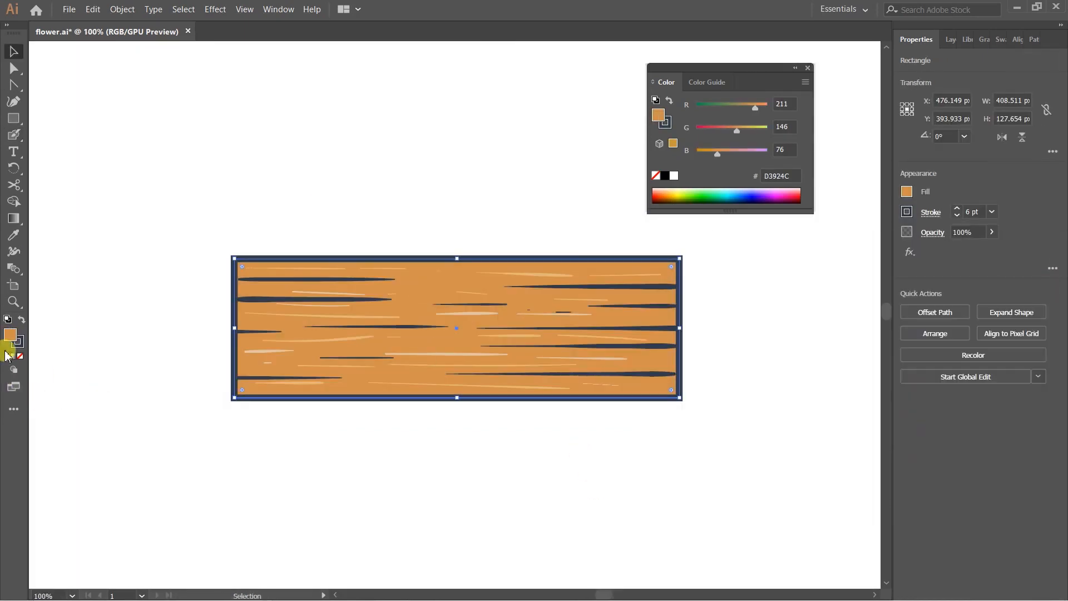
Set the plank rectangle's fill to the soft light brown CE9E6E, deselect it and close the colour settings.
double_click(10, 341)
click(824, 316)
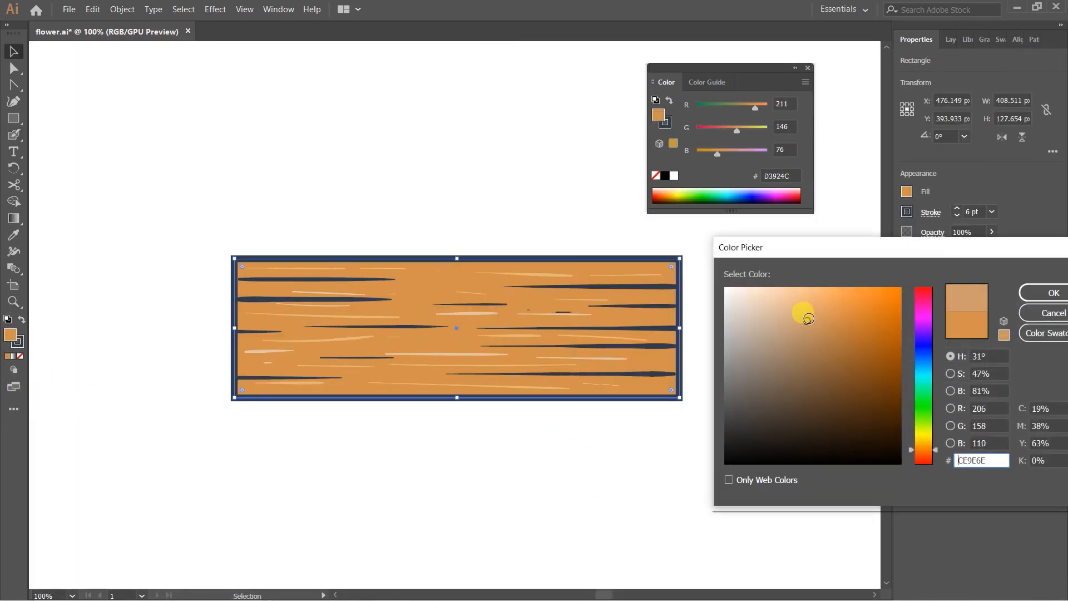
click(1042, 292)
click(668, 448)
scroll(546, 393, down, 2)
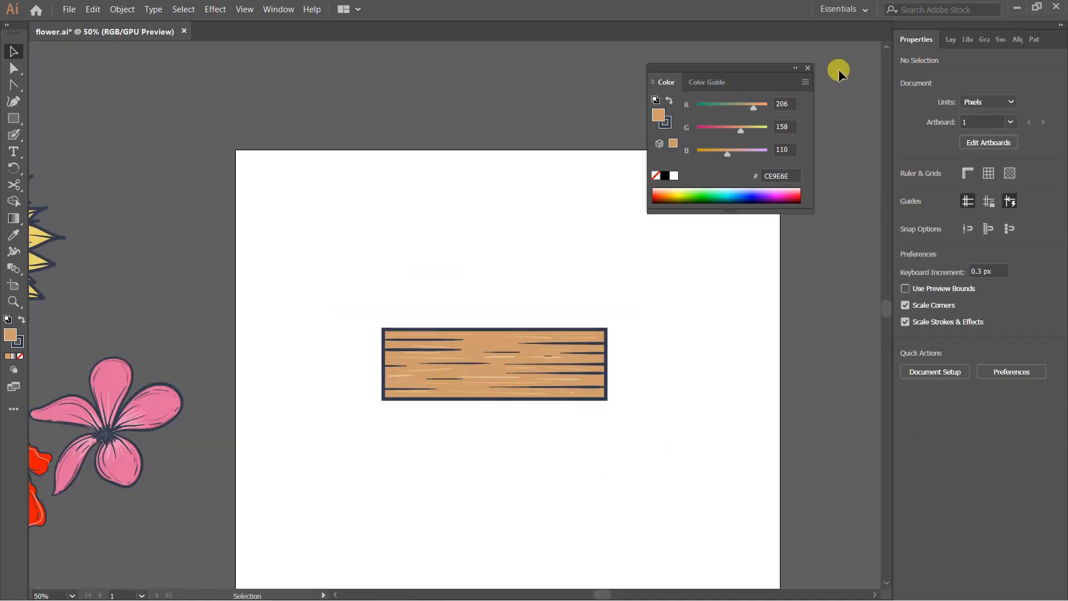
click(807, 70)
scroll(671, 266, down, 1)
scroll(647, 344, up, 2)
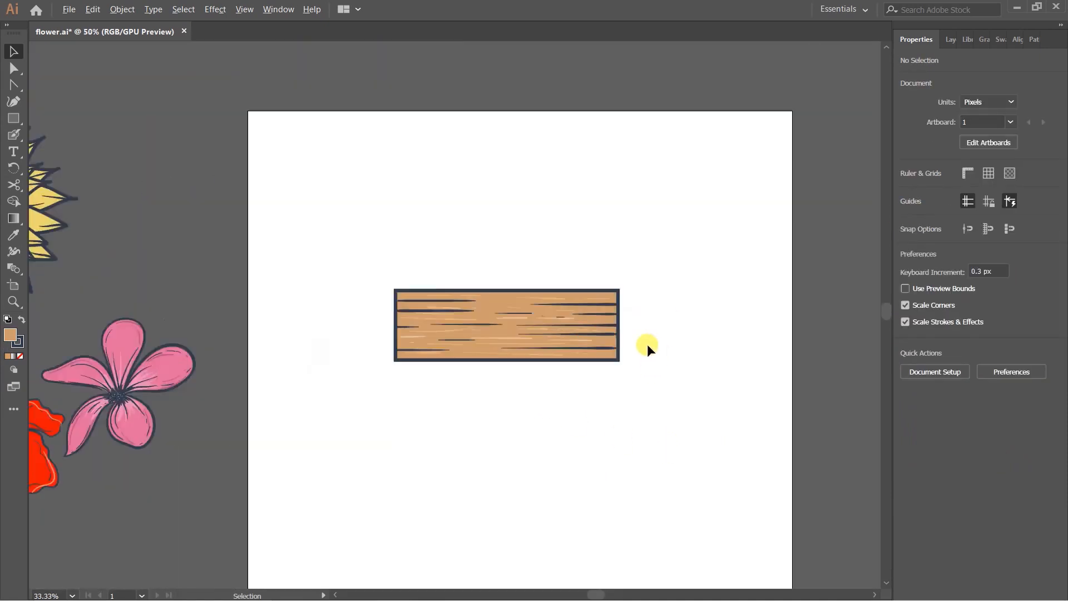
scroll(609, 328, down, 1)
Group the plank with all its grain strokes and place a duplicate directly below it.
drag(380, 263, 651, 399)
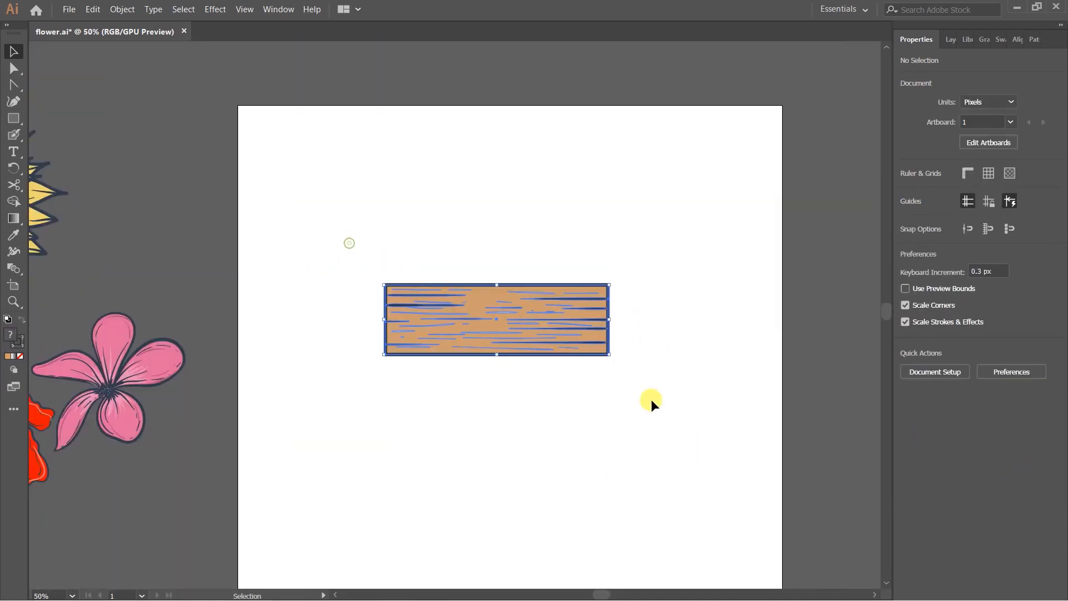
click(651, 402)
drag(556, 337, 552, 412)
click(646, 399)
drag(365, 237, 539, 456)
click(572, 477)
scroll(514, 403, up, 2)
Move the lower plank up in small nudges until its upper edge meets the first plank's lower edge.
drag(507, 360, 506, 357)
click(782, 354)
click(608, 374)
key(Up)
key(Up)
key(Up)
key(Up)
key(Up)
key(Up)
key(Up)
key(Up)
key(Up)
key(Up)
key(Up)
key(Up)
key(Up)
key(Up)
key(Up)
key(Up)
key(Up)
key(Up)
key(Up)
key(Up)
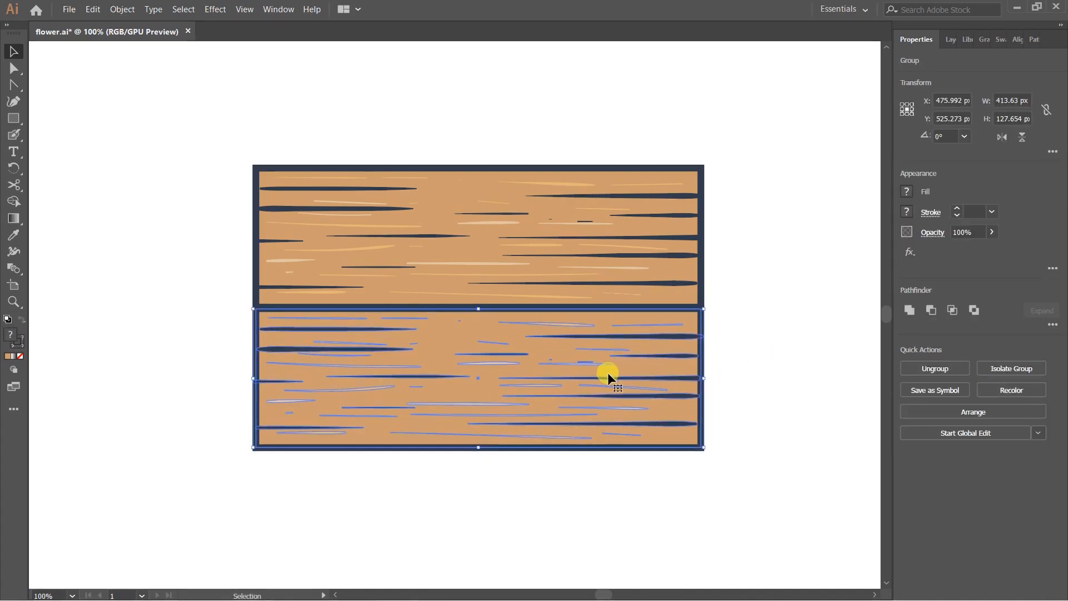
click(820, 303)
Select both planks and compress them vertically to about three quarters of their height, keeping the width.
scroll(752, 284, down, 2)
drag(510, 151, 719, 393)
drag(615, 365, 613, 326)
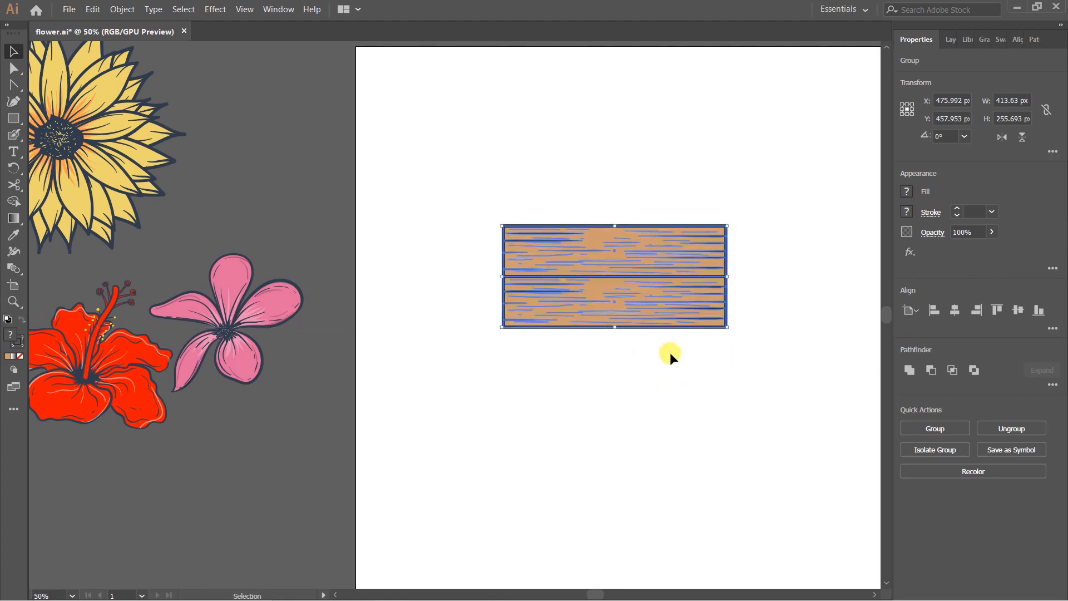
click(707, 356)
Draw a narrow upright rectangle about 10.6 by 95.1 px against the left end of the upper plank.
scroll(761, 254, up, 1)
click(13, 119)
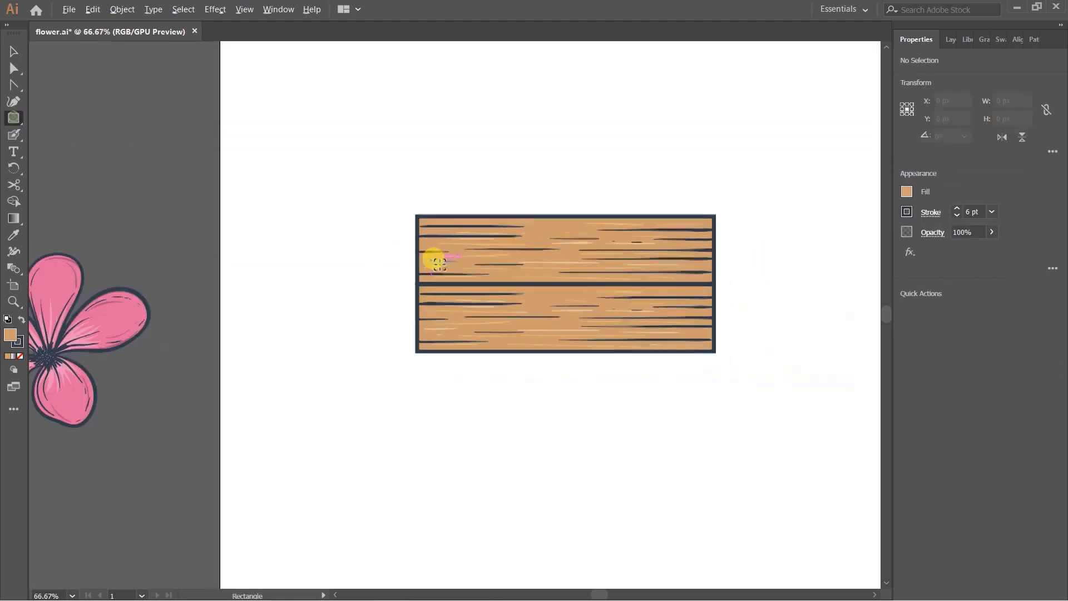
scroll(389, 317, up, 1)
scroll(319, 318, up, 1)
scroll(321, 299, down, 3)
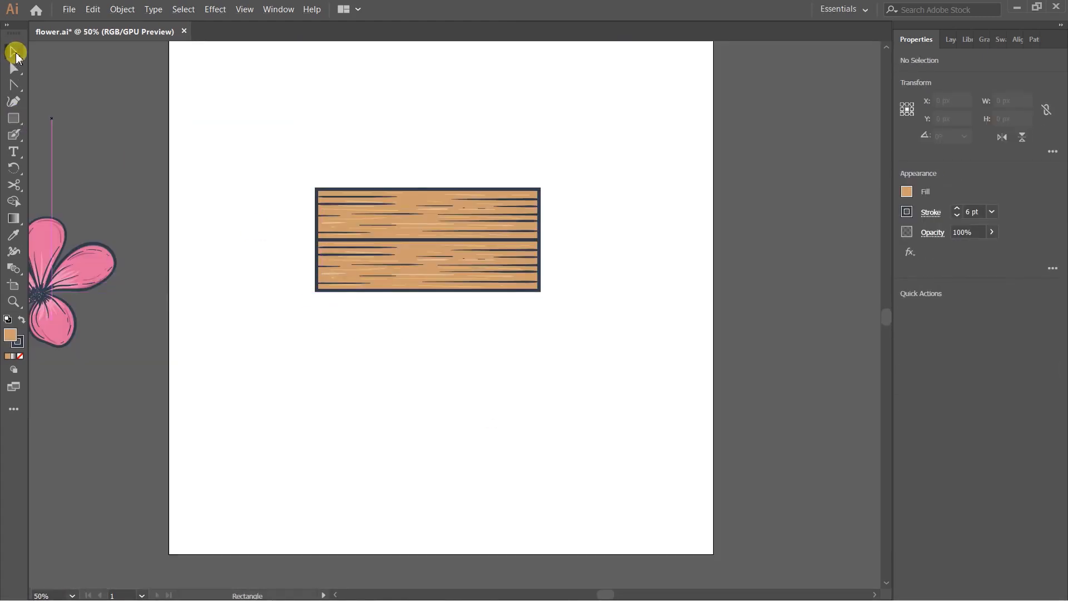
click(15, 51)
scroll(319, 293, up, 2)
click(13, 117)
scroll(310, 86, up, 1)
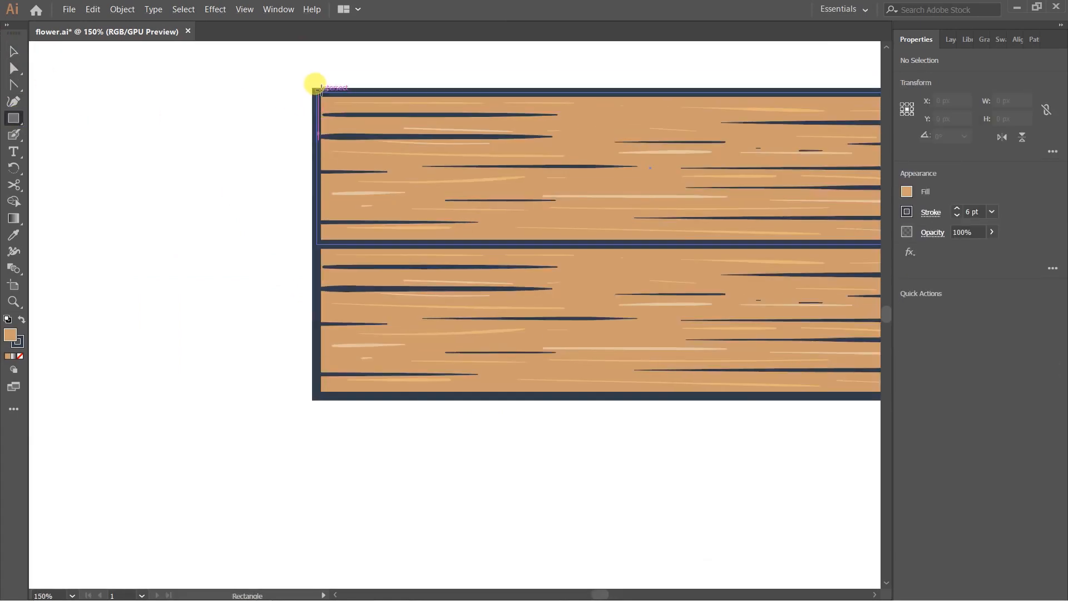
drag(311, 88, 295, 245)
click(13, 51)
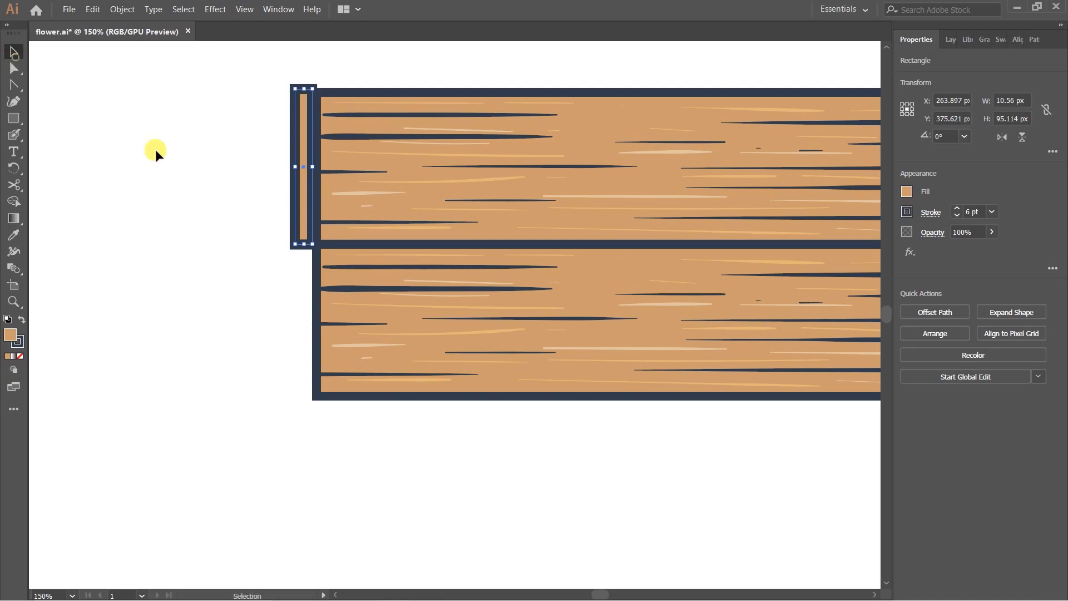
Shorten the narrow end rectangle to 93.07 px high so it matches the upper plank.
click(160, 153)
click(300, 137)
scroll(300, 95, up, 2)
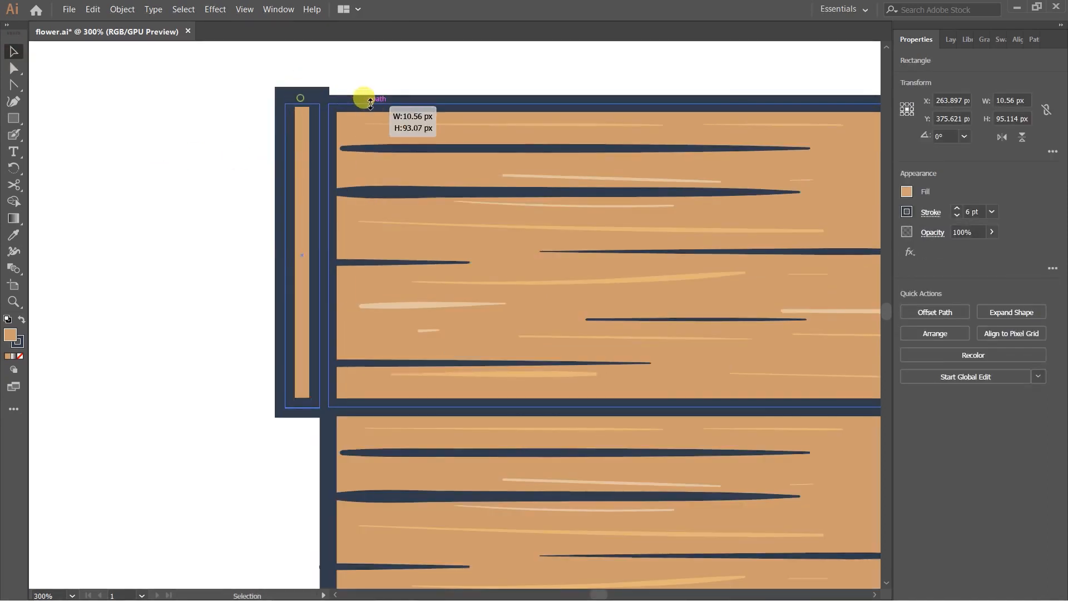
drag(341, 264, 381, 187)
click(132, 200)
Try swapping the narrow rectangle's fill and stroke colours and removing its stroke, and undo both changes.
scroll(368, 219, down, 3)
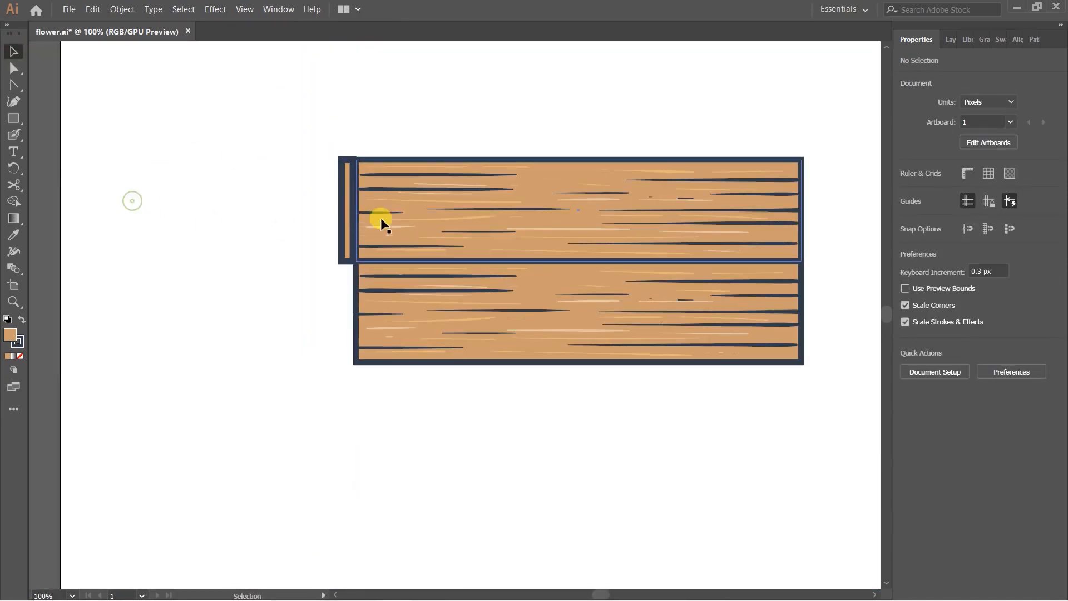
scroll(346, 266, up, 1)
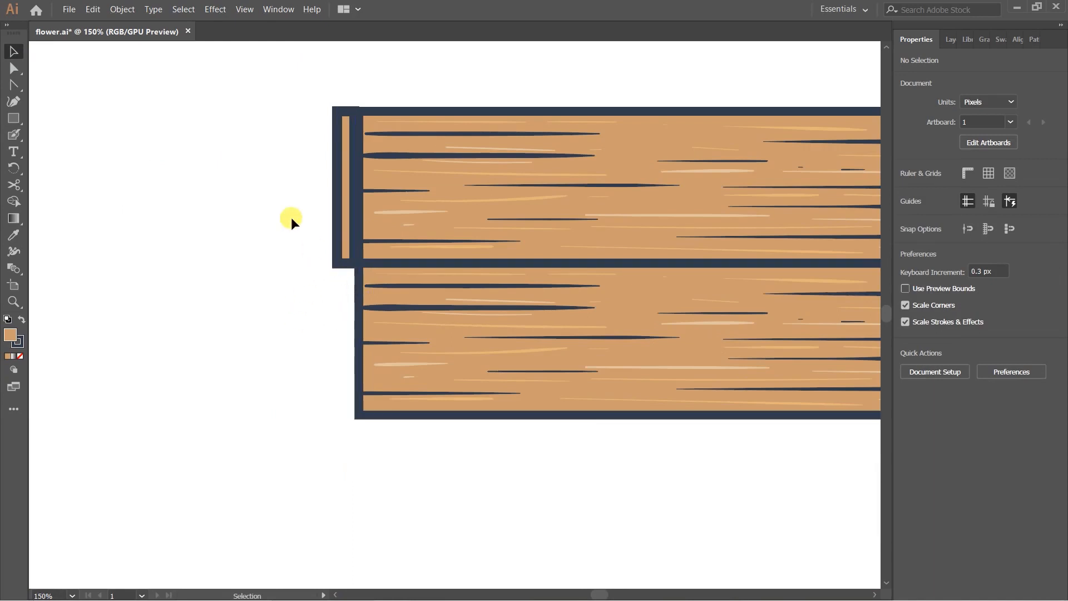
scroll(284, 239, up, 1)
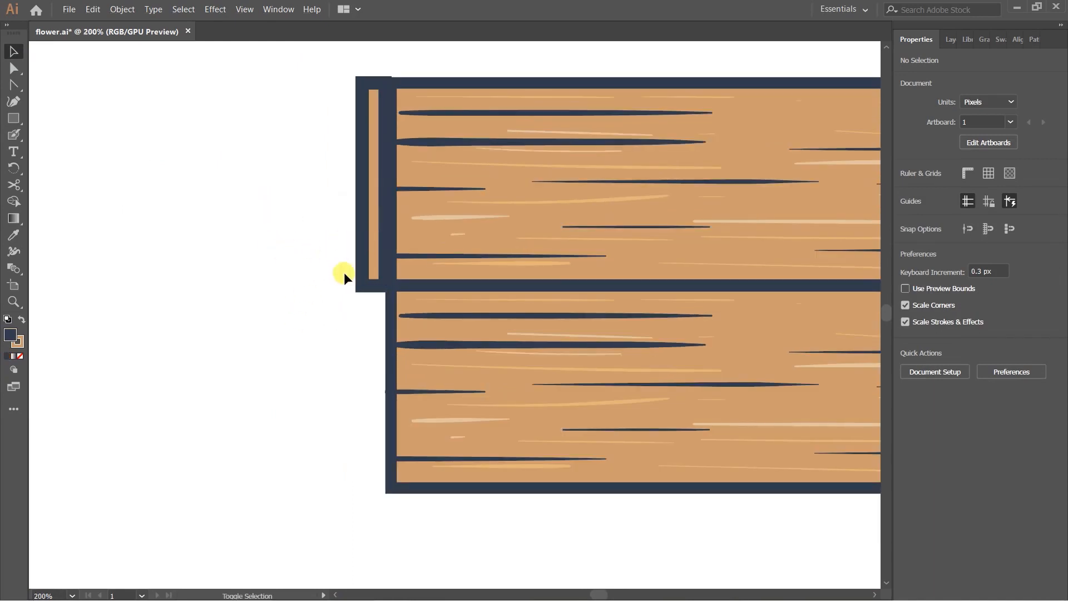
click(375, 195)
key(shift+x)
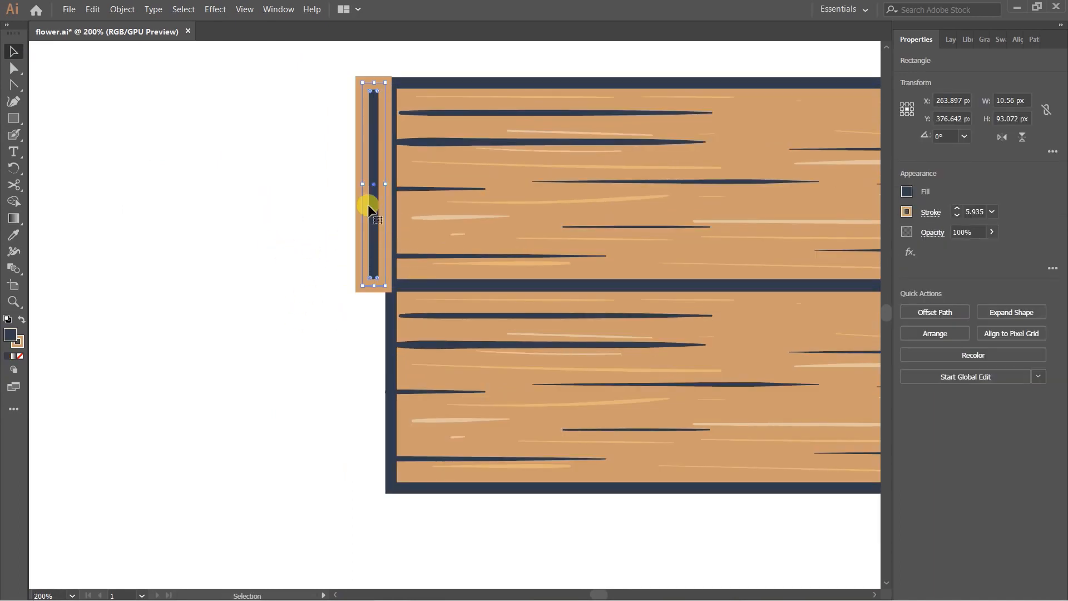
click(21, 345)
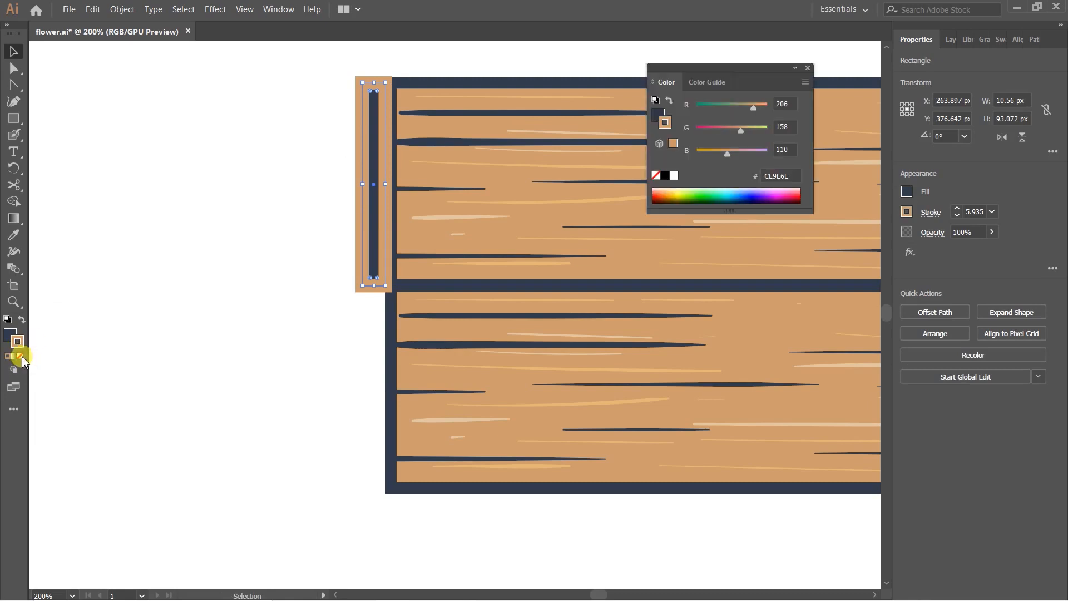
click(20, 356)
key(ctrl+0)
click(205, 309)
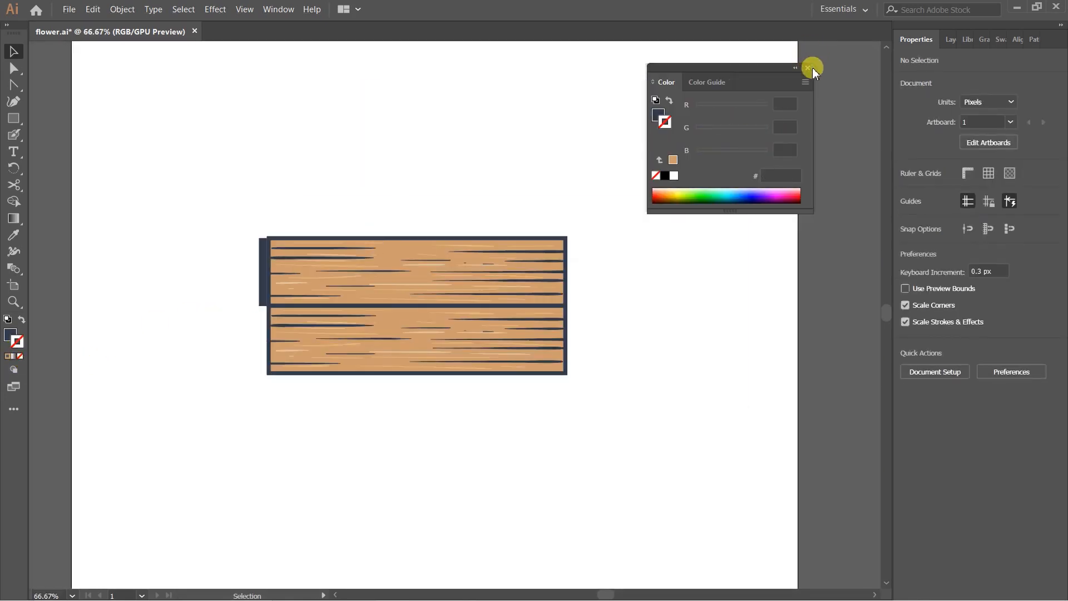
click(810, 68)
key(ctrl+z)
key(ctrl+z)
Select the narrow rectangle together with the upper plank to examine how their edges line up.
click(205, 277)
scroll(267, 280, up, 2)
drag(180, 300, 292, 278)
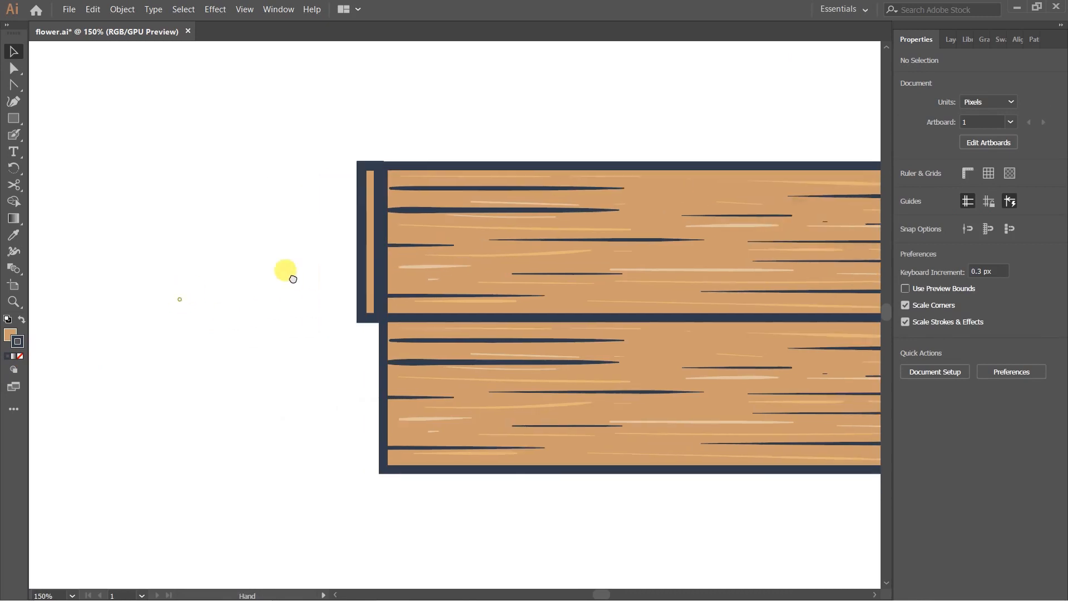
scroll(337, 242, up, 2)
click(393, 188)
scroll(442, 91, up, 1)
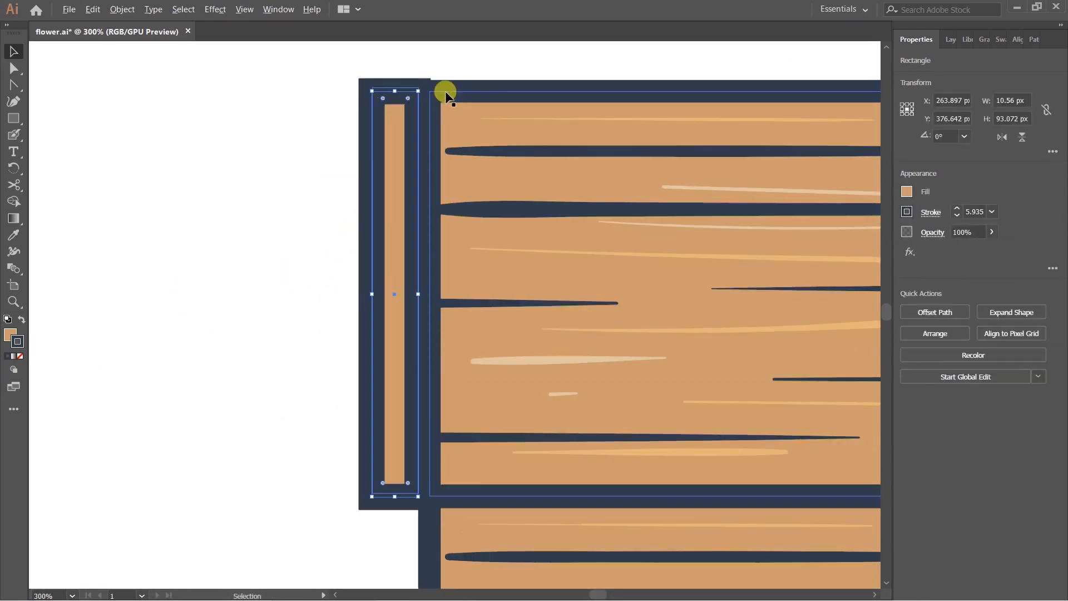
shift+click(489, 95)
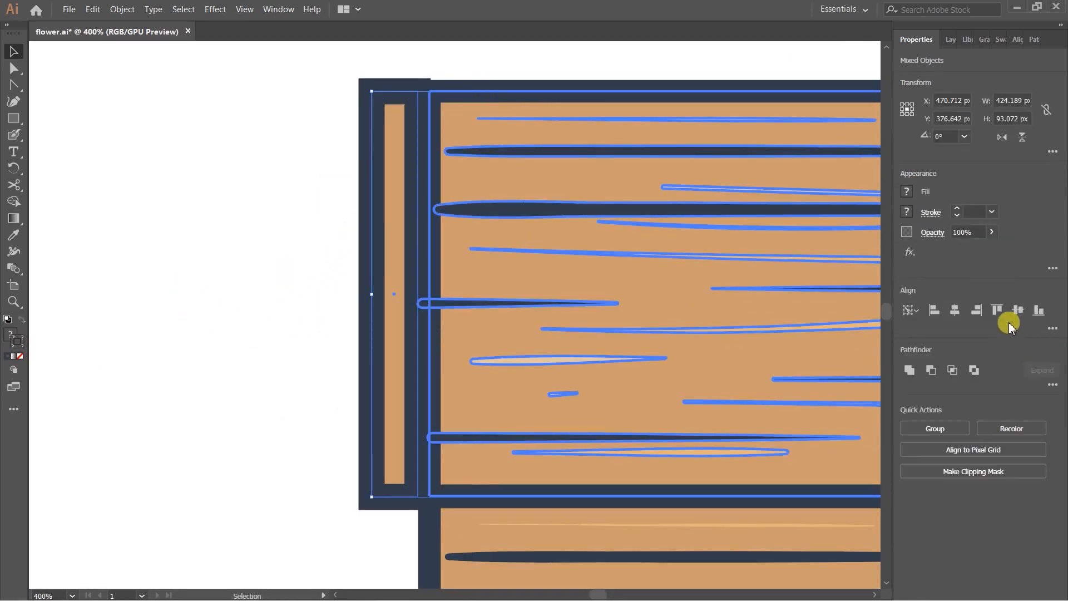
click(223, 232)
scroll(250, 231, down, 2)
drag(269, 340, 208, 245)
key(ctrl+plus)
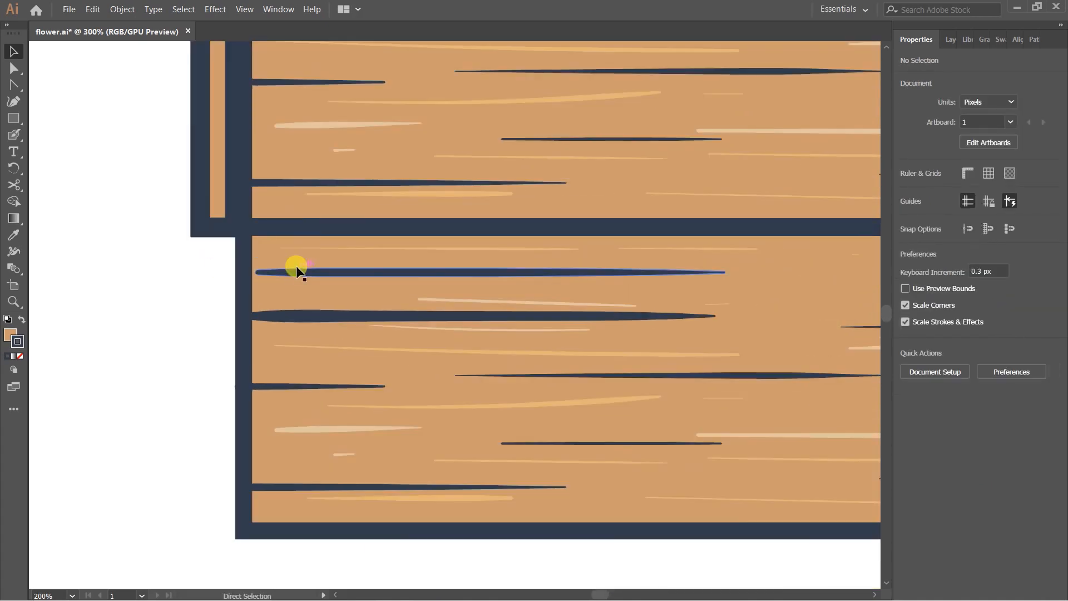
drag(508, 89, 554, 254)
drag(433, 199, 433, 201)
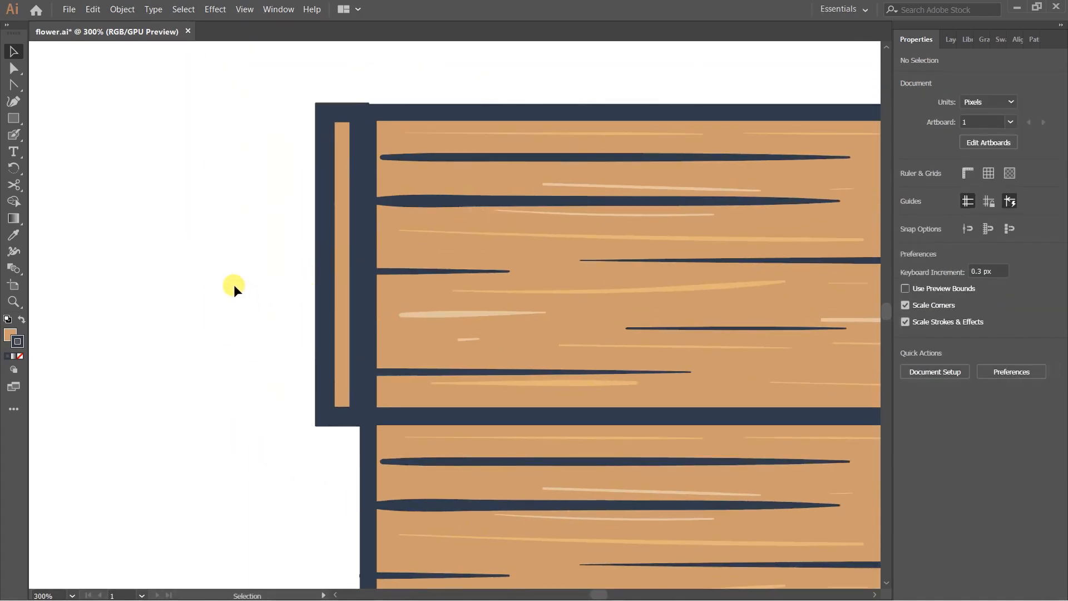
click(336, 248)
click(274, 270)
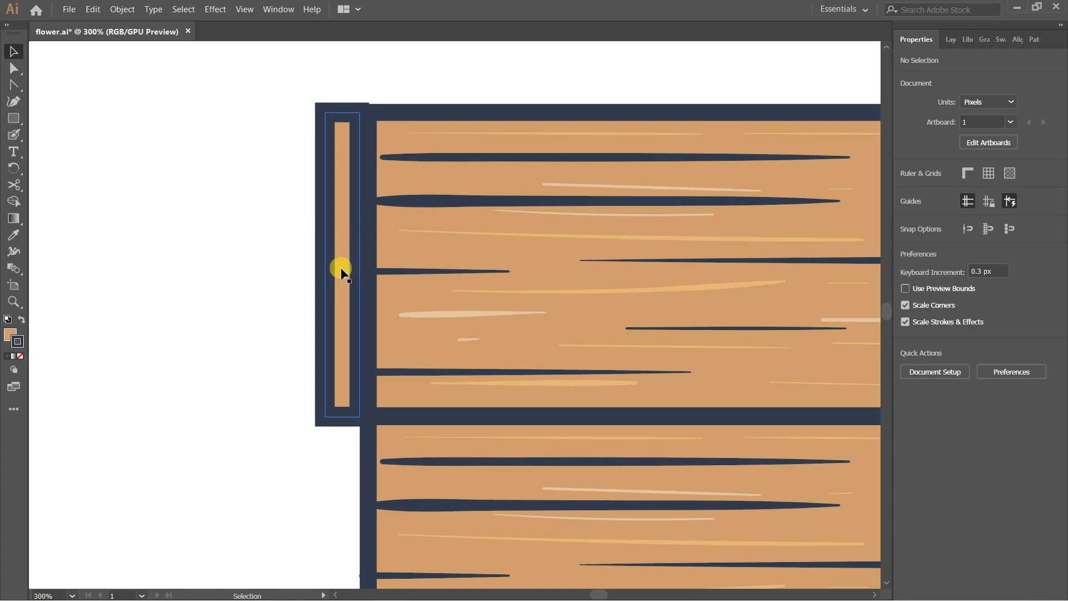
scroll(370, 236, down, 3)
scroll(356, 251, up, 2)
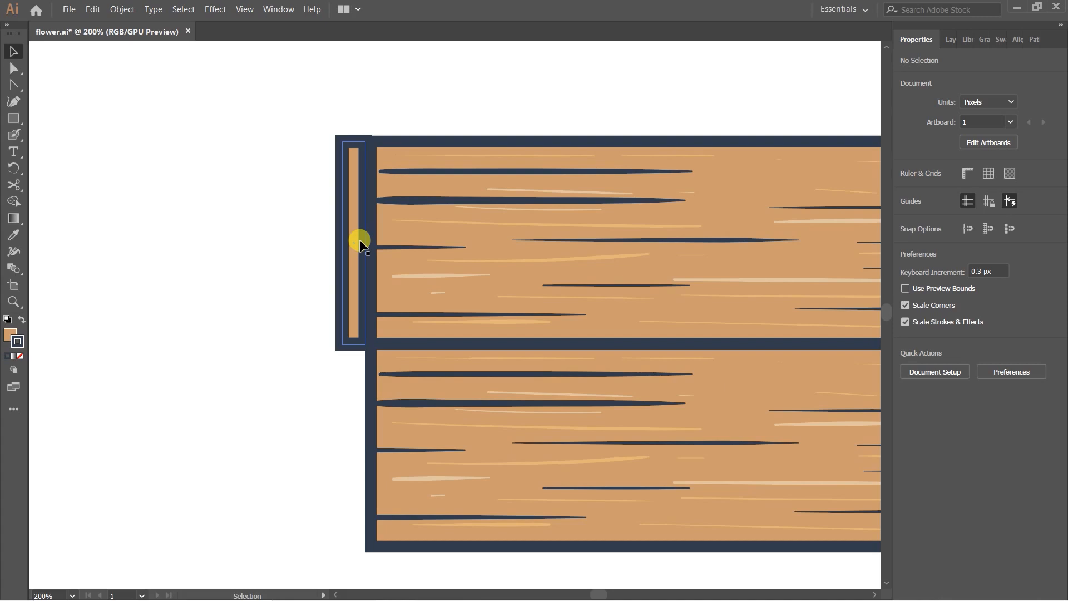
scroll(305, 310, right, 3)
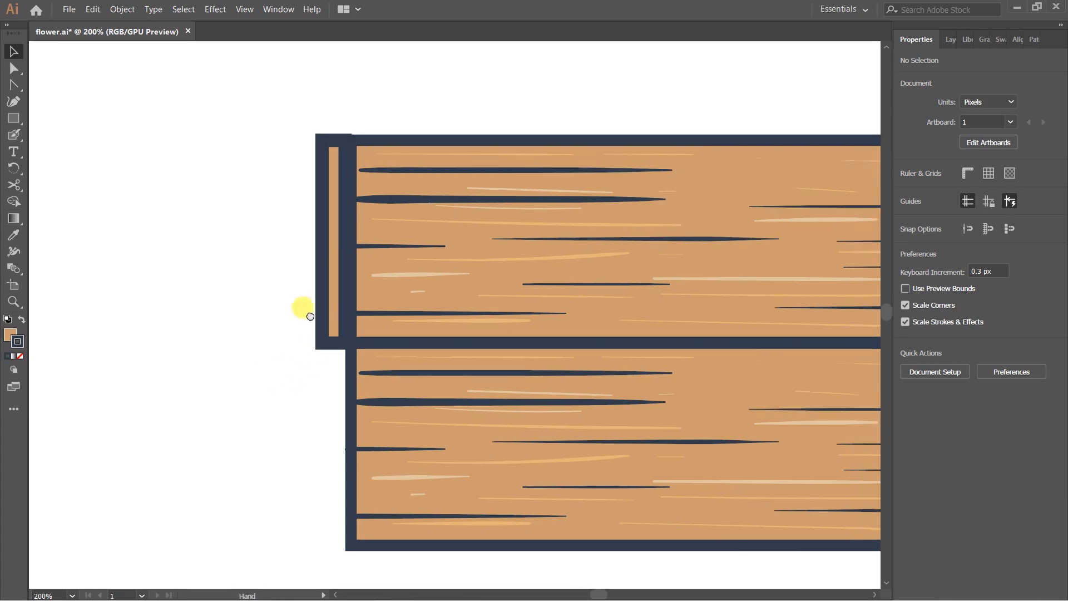
Paint thin, dark vertical grain strokes along the narrow end rectangle with the Blob Brush.
scroll(223, 250, left, 4)
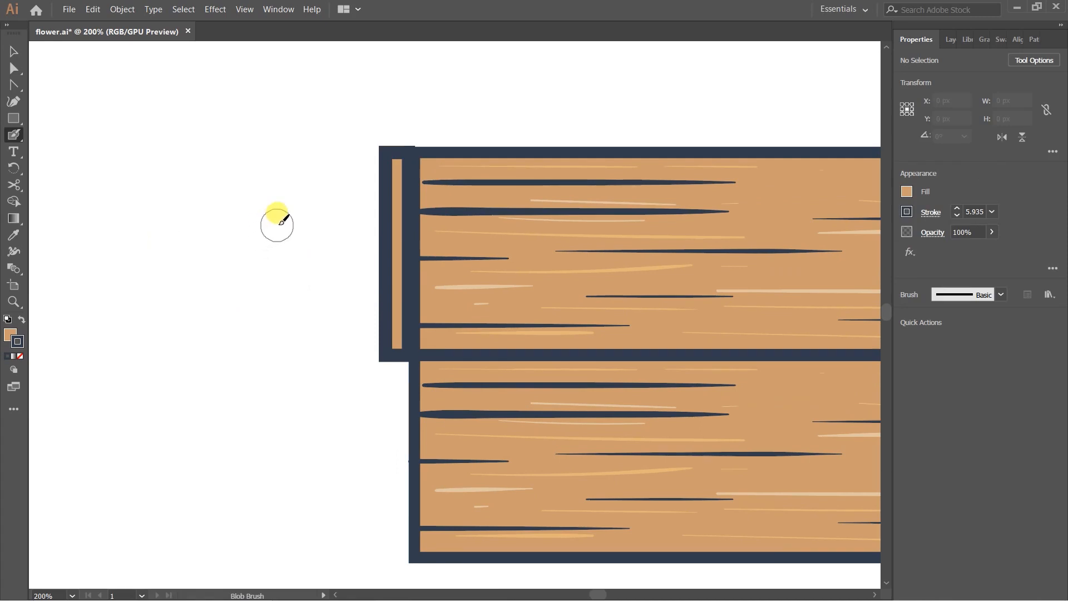
key(ctrl+equal)
key(ctrl+equal)
drag(339, 124, 332, 363)
drag(366, 137, 324, 312)
drag(317, 178, 315, 224)
drag(314, 239, 304, 300)
drag(638, 206, 617, 187)
drag(299, 318, 322, 233)
mouse_move(326, 214)
mouse_down()
mouse_move(320, 268)
mouse_move(327, 480)
mouse_move(332, 430)
mouse_move(337, 477)
mouse_up()
mouse_move(335, 439)
mouse_down()
mouse_move(336, 481)
mouse_move(353, 443)
mouse_up()
key(v)
Group the narrow end rectangle with its grain strokes and delete the stray dark mark on the upper plank.
scroll(375, 321, down, 5)
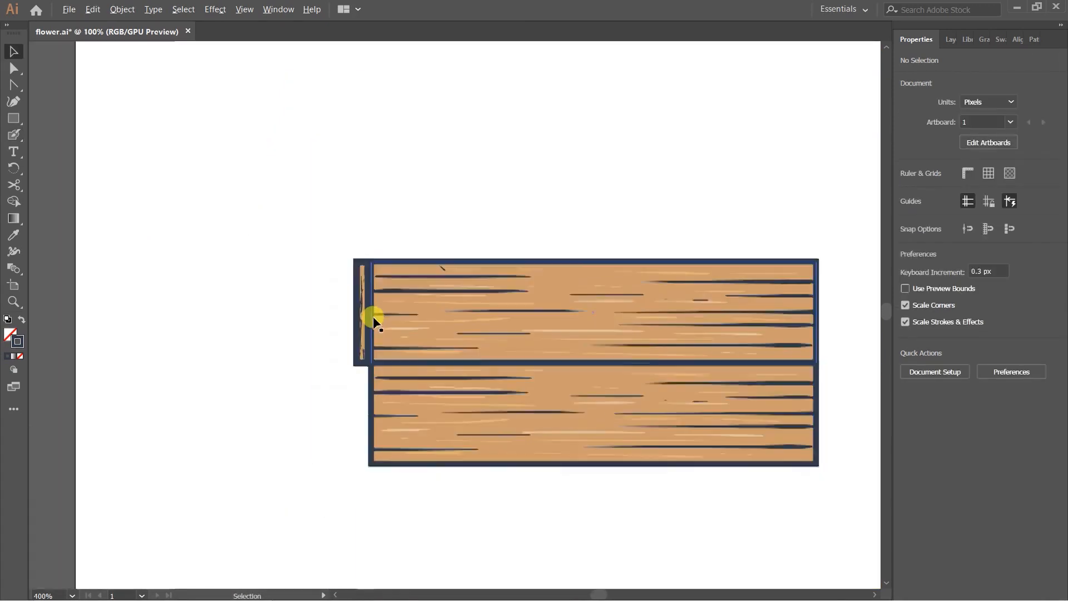
scroll(345, 341, up, 1)
drag(383, 389, 386, 392)
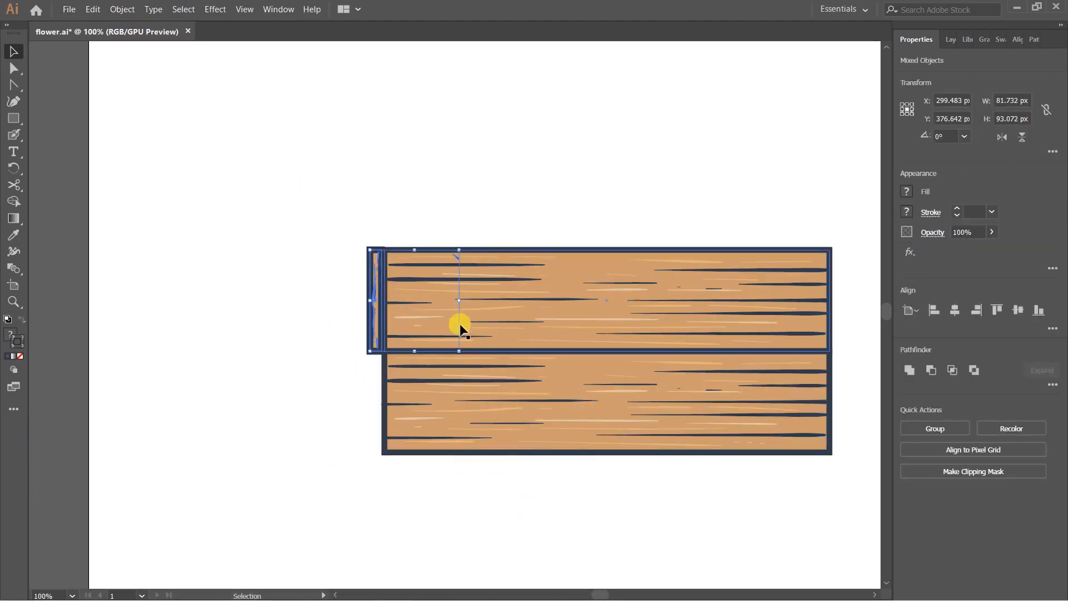
drag(370, 290, 296, 298)
drag(298, 351, 375, 341)
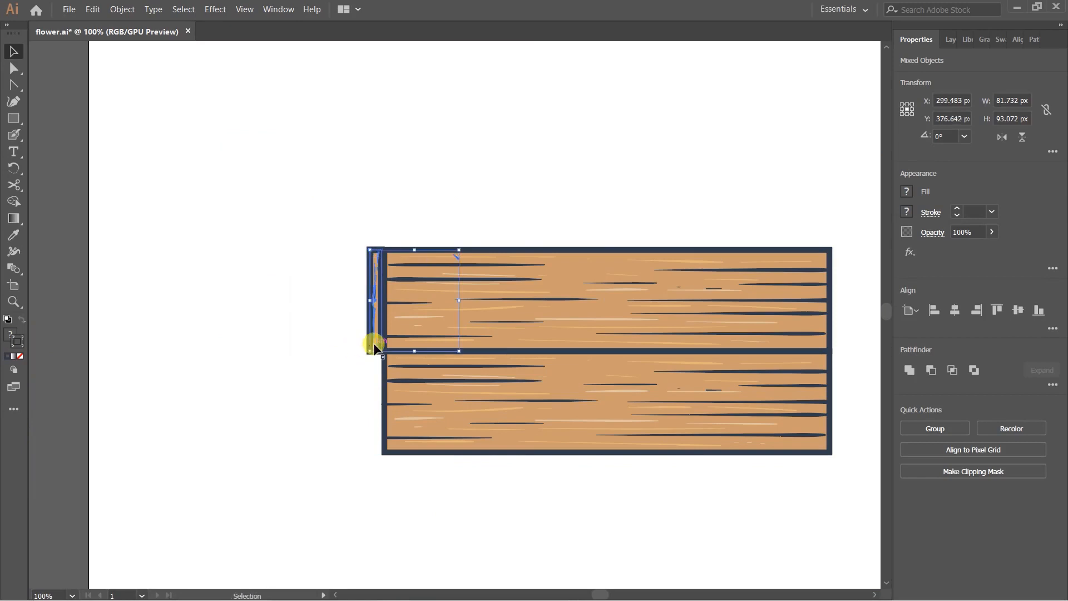
scroll(429, 299, up, 1)
shift+click(518, 209)
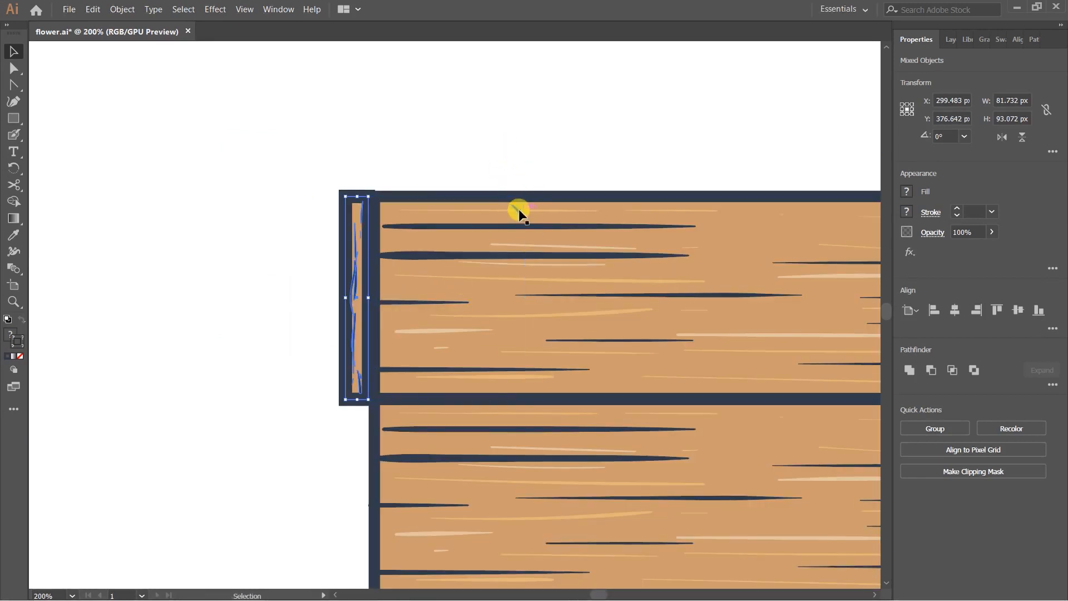
scroll(439, 282, down, 1)
click(292, 316)
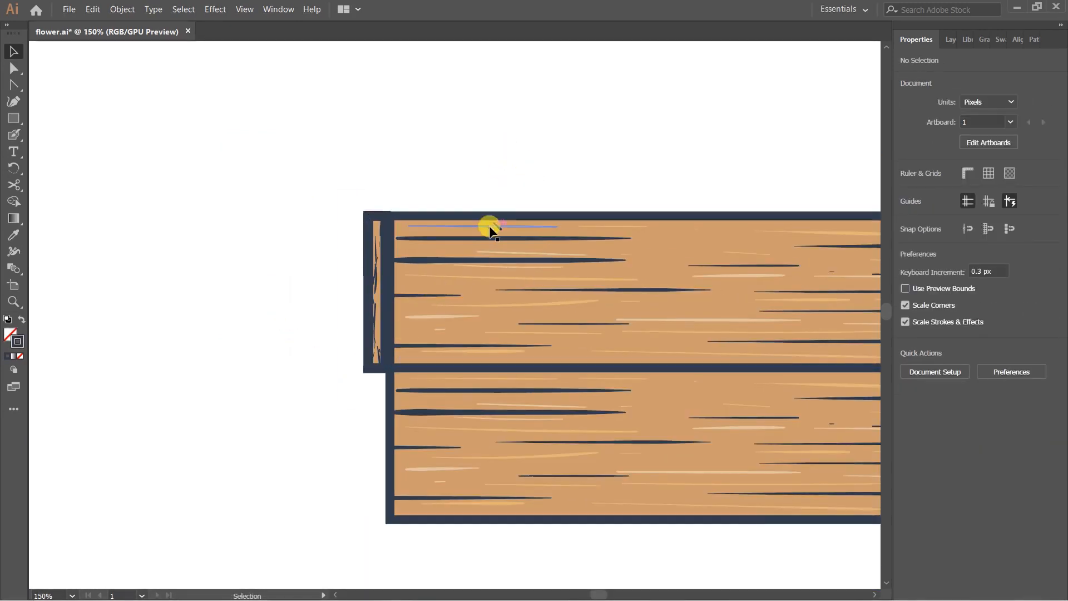
click(492, 225)
click(335, 109)
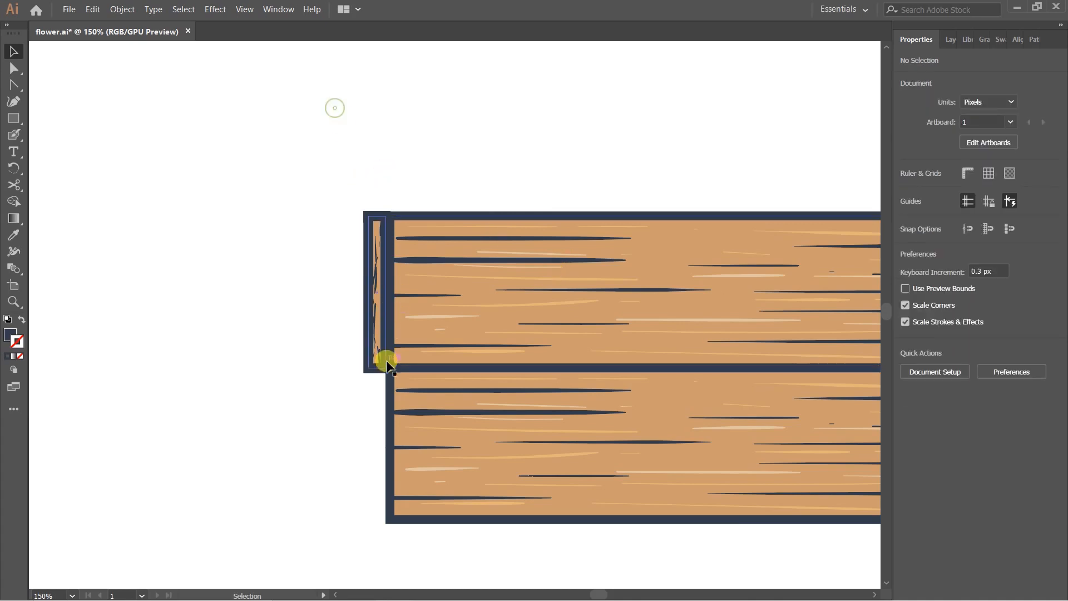
Duplicate the grained end piece straight down against the left end of the lower plank.
scroll(373, 295, down, 3)
drag(366, 230, 366, 387)
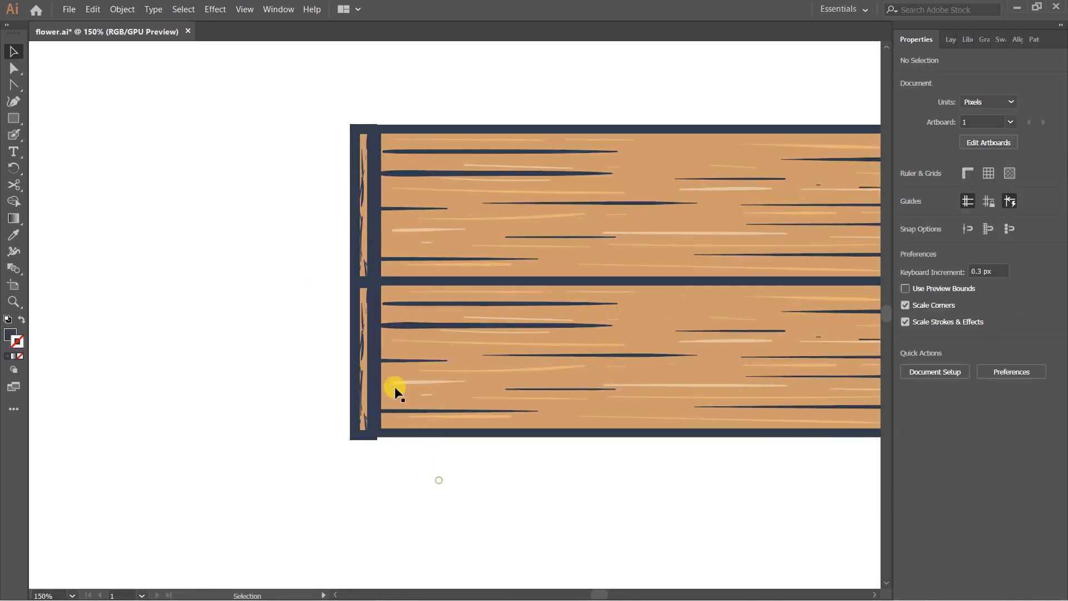
scroll(306, 229, down, 4)
scroll(346, 275, up, 4)
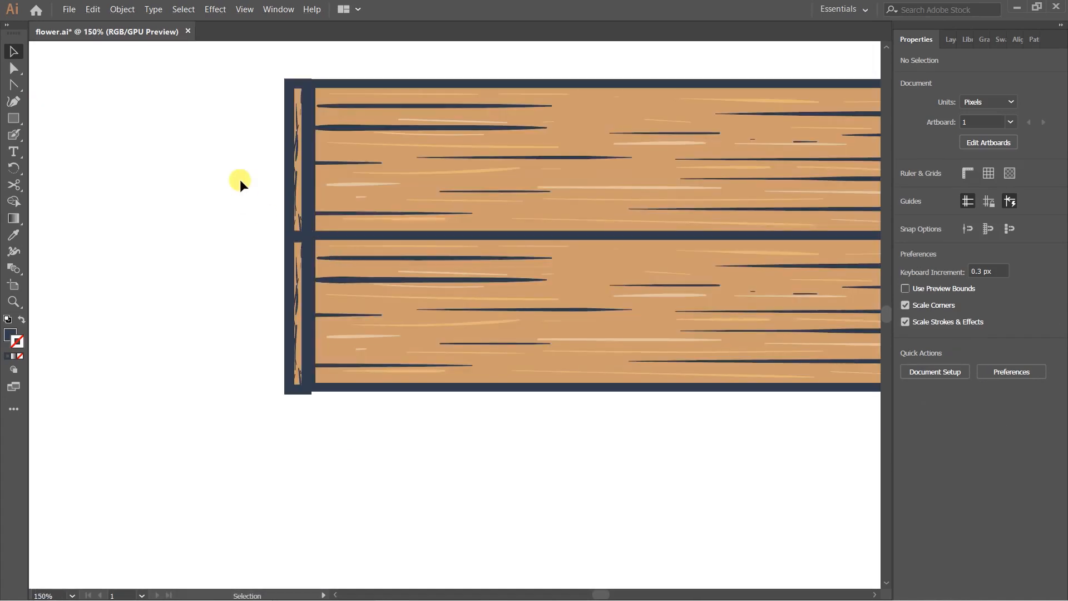
Duplicate the two stacked left end pieces against the right ends of the planks.
click(297, 268)
scroll(334, 289, right, 5)
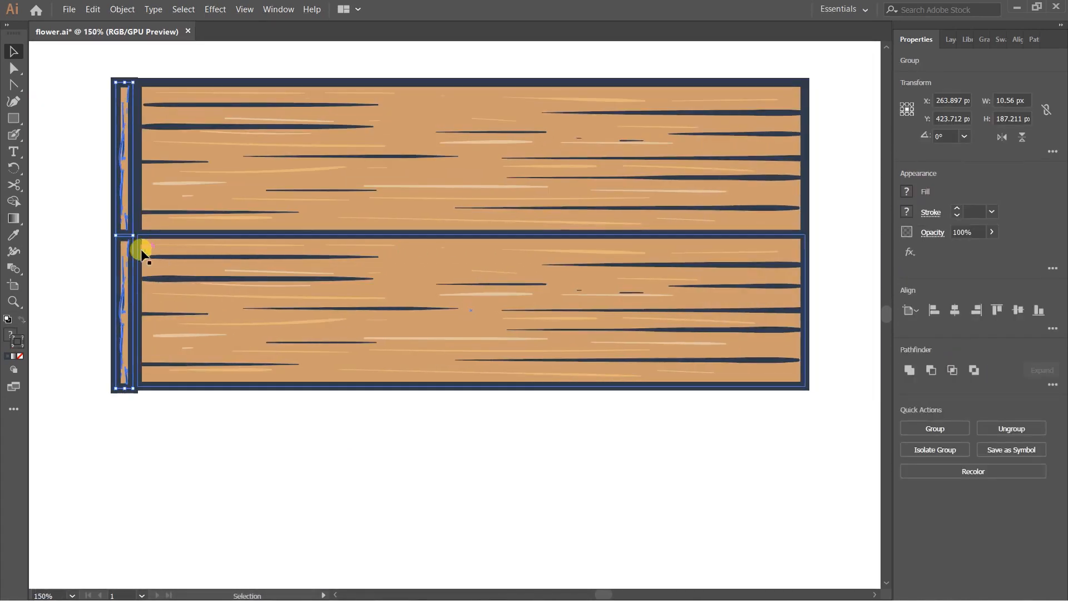
drag(119, 226, 809, 225)
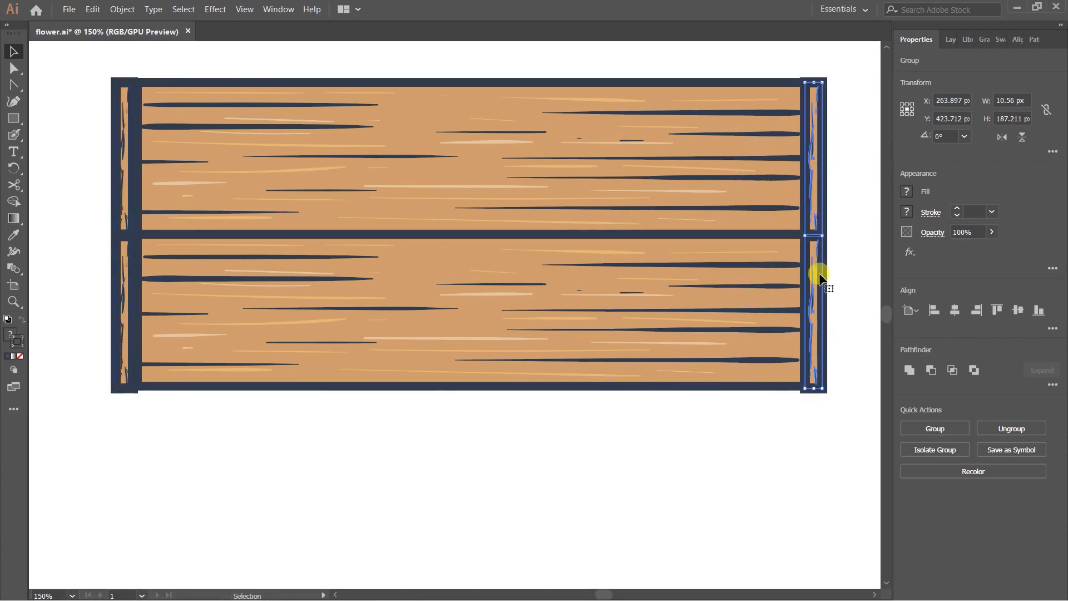
scroll(715, 420, down, 2)
click(704, 436)
drag(659, 403, 533, 316)
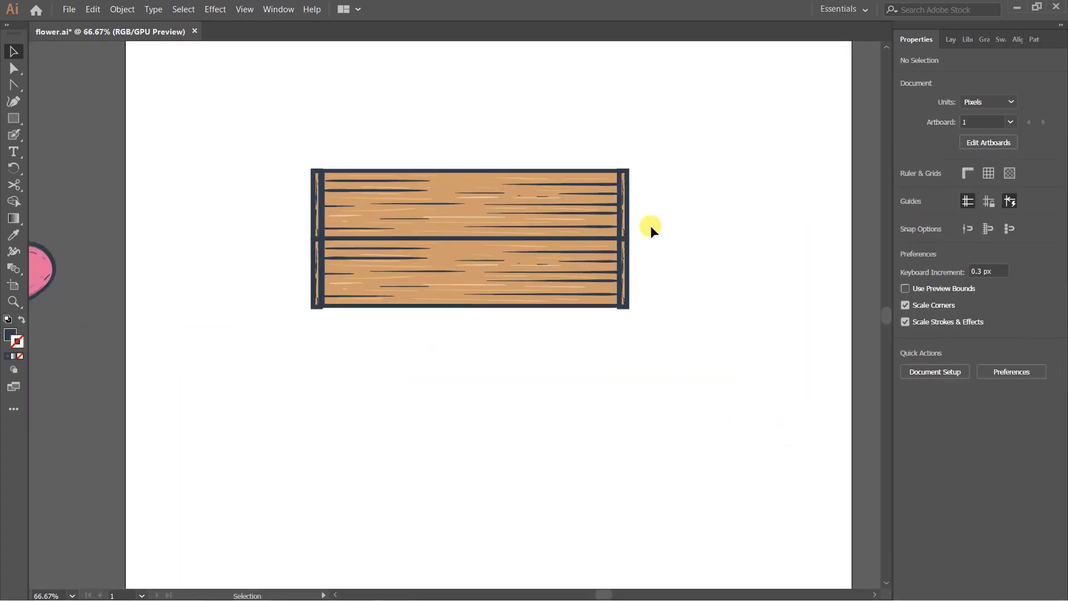
Try to widen the duplicated right end pieces, and undo the last two changes.
scroll(624, 242, up, 3)
drag(626, 243, 635, 250)
click(690, 246)
scroll(712, 261, down, 3)
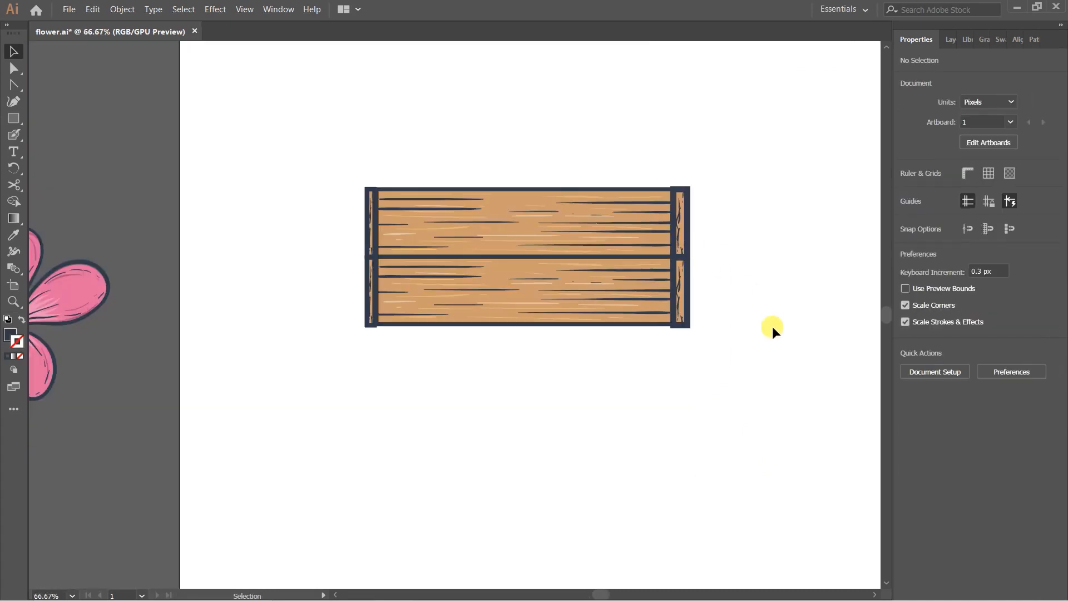
key(ctrl+z)
key(ctrl+z)
click(546, 421)
Shorten the two left end pieces together to about 186 px high to align them with the lower plank's bottom edge.
scroll(387, 247, up, 2)
click(345, 285)
scroll(365, 368, up, 2)
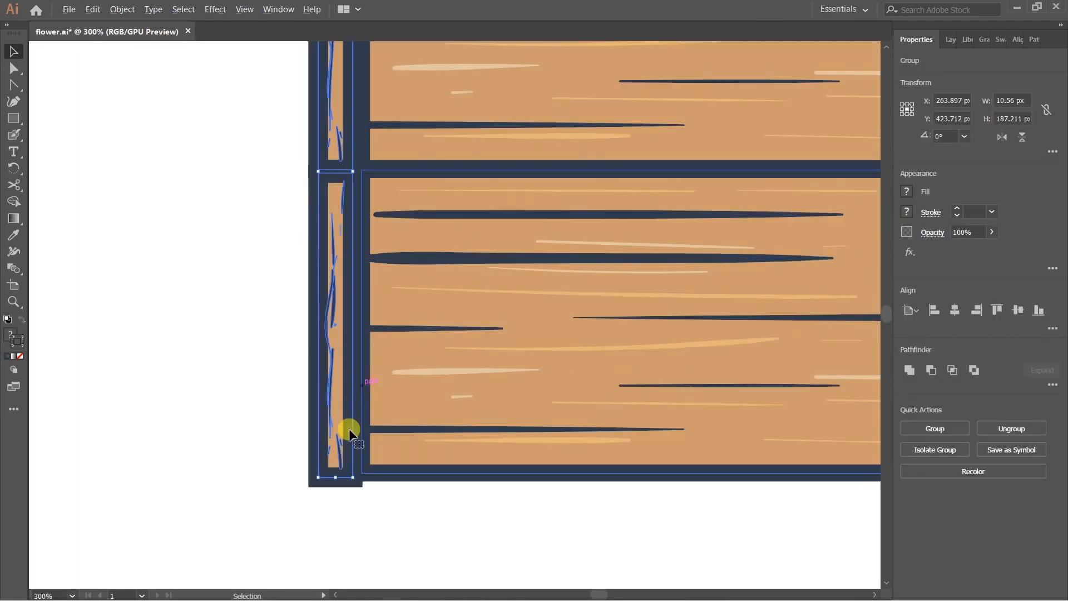
drag(351, 422, 365, 421)
drag(366, 476, 392, 470)
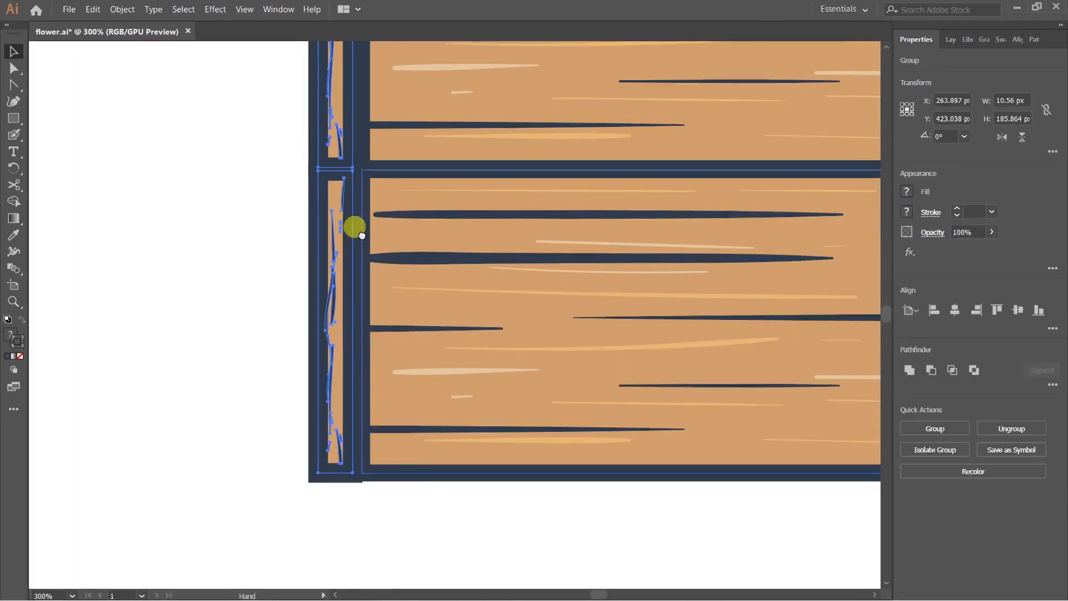
drag(354, 191, 415, 479)
drag(400, 154, 438, 156)
scroll(419, 191, down, 3)
drag(400, 310, 400, 290)
scroll(399, 290, up, 5)
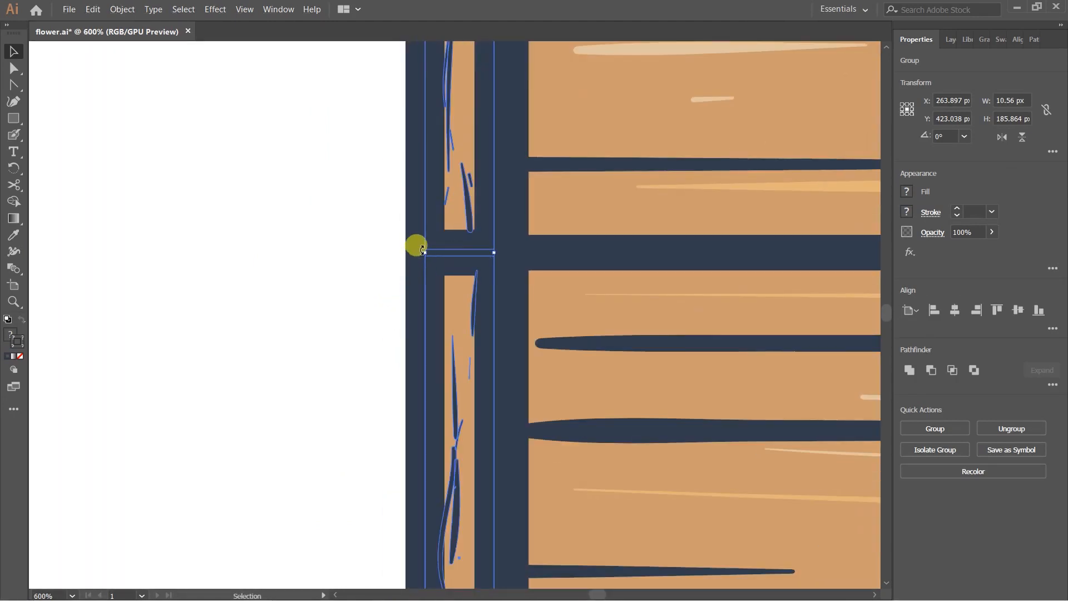
Widen the left end pieces outward and duplicate them against the right ends of both planks.
drag(423, 252, 811, 233)
scroll(384, 248, down, 5)
click(663, 448)
scroll(546, 376, down, 2)
drag(546, 375, 466, 323)
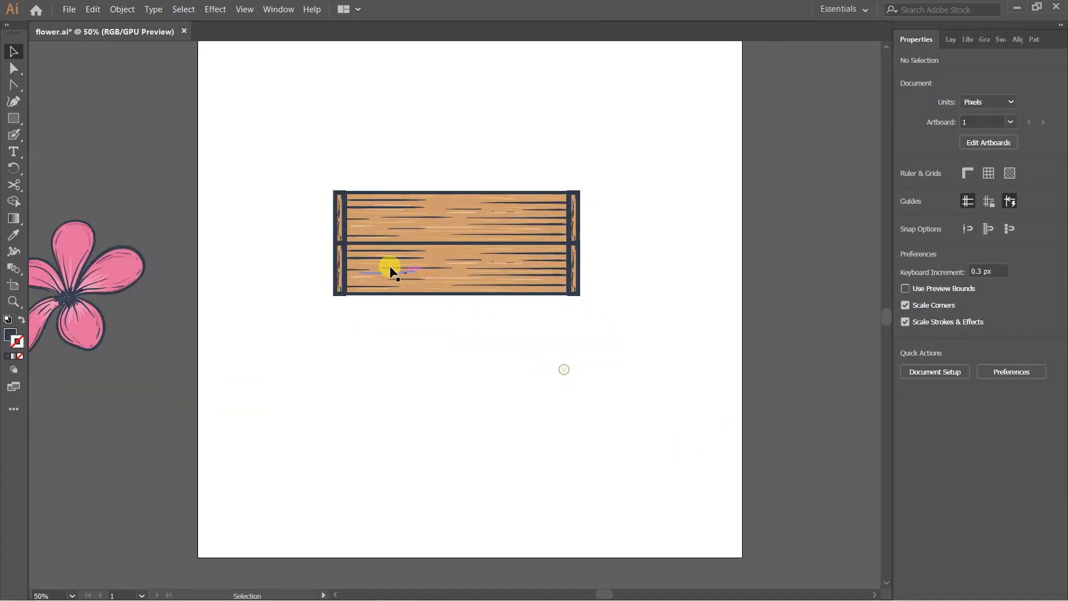
Copy the lower left end piece into the empty area below the planks and rotate it 90° to lie horizontally.
scroll(384, 268, up, 1)
drag(334, 277, 350, 394)
drag(362, 433, 406, 356)
click(417, 386)
scroll(360, 404, up, 1)
scroll(358, 398, up, 1)
drag(354, 389, 376, 287)
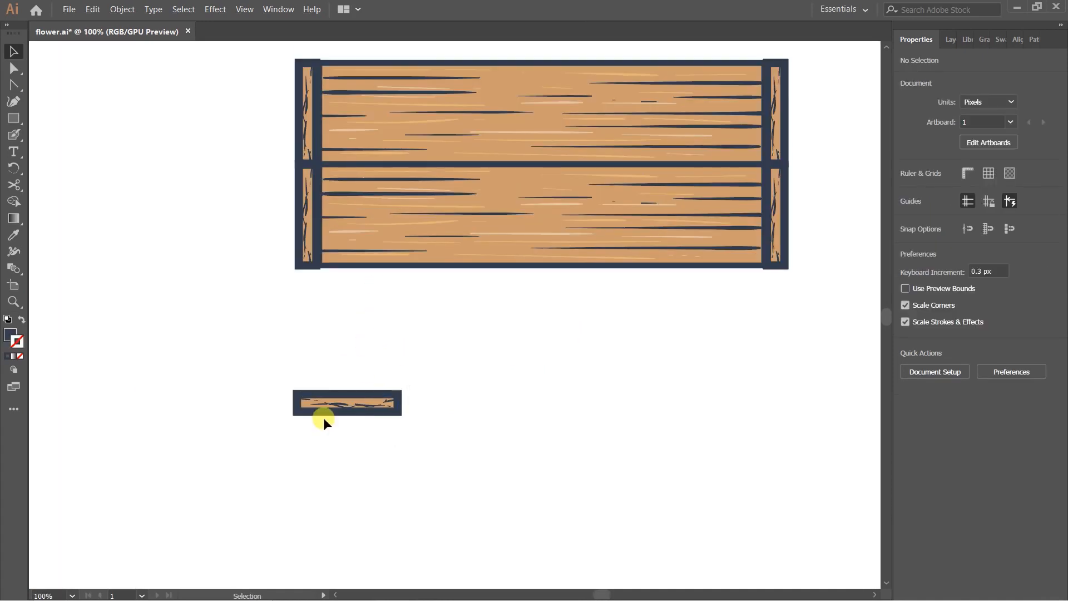
Move the horizontal piece up against the underside of the lower plank, beneath its left end.
drag(348, 404, 346, 278)
click(472, 308)
drag(513, 303, 462, 317)
scroll(283, 298, up, 2)
drag(251, 279, 257, 283)
click(409, 364)
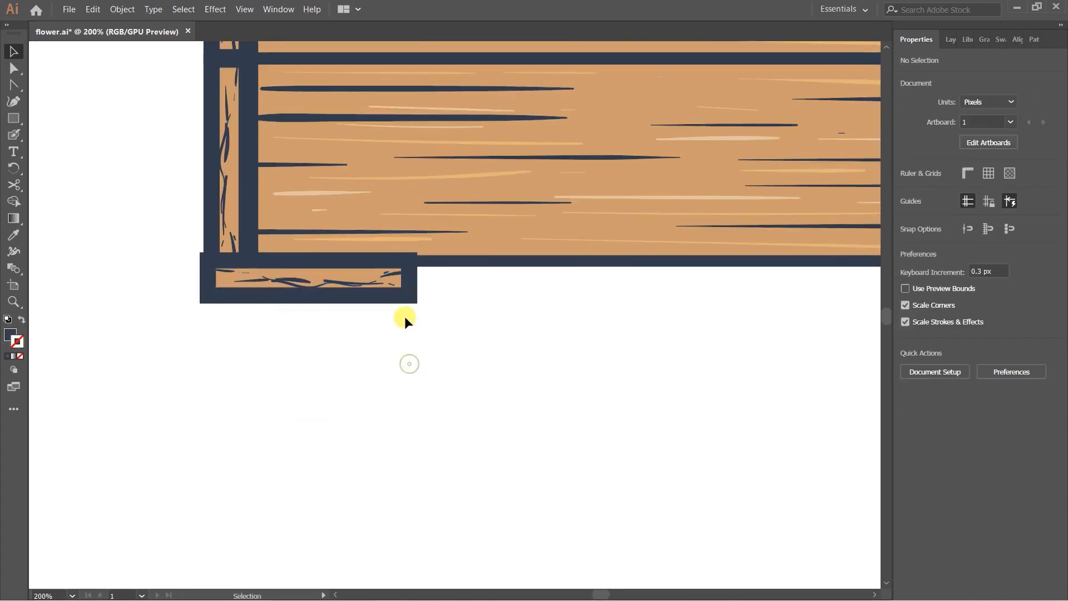
Try to stretch the horizontal bottom piece to about 219 px wide.
click(405, 276)
drag(410, 278, 685, 277)
scroll(625, 362, down, 3)
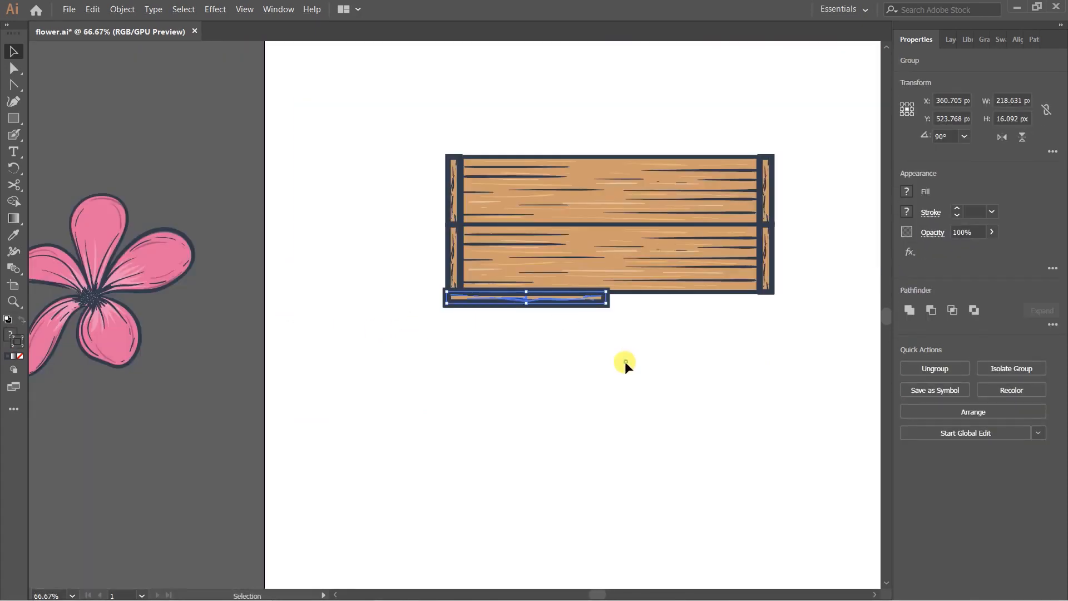
click(647, 356)
drag(648, 355, 535, 358)
key(ctrl+z)
Align the left edge of the bottom piece flush with the outer edge of the left end piece.
scroll(212, 263, up, 4)
mouse_move(186, 281)
mouse_down()
mouse_move(204, 282)
mouse_move(190, 294)
mouse_up()
drag(187, 292, 195, 293)
scroll(214, 315, down, 4)
click(443, 385)
drag(471, 348, 283, 333)
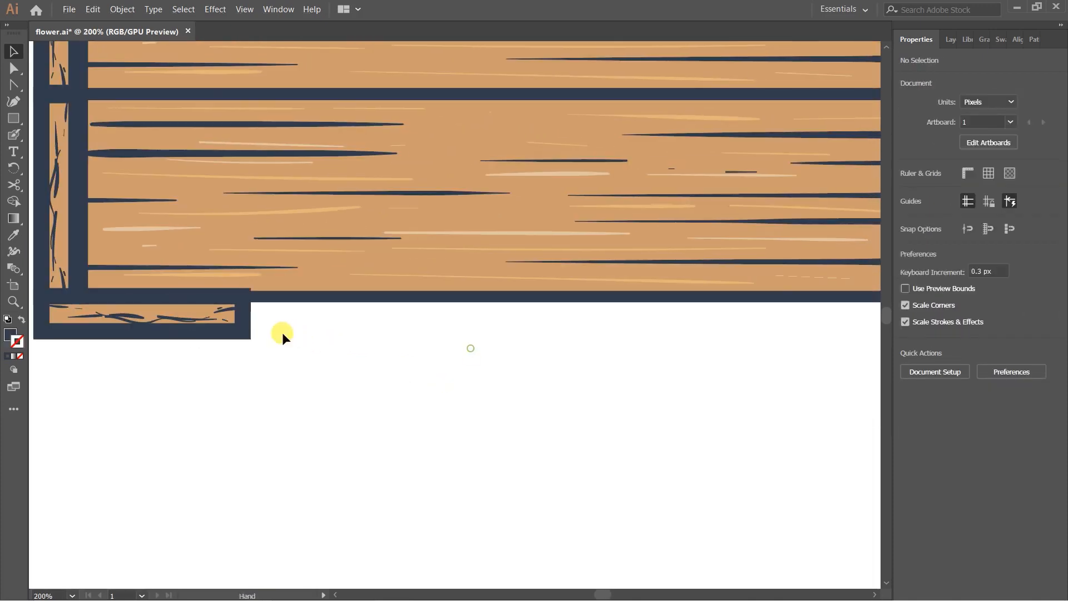
Widen the bottom piece to about 109 px by extending its right edge.
click(234, 310)
scroll(266, 312, up, 3)
drag(264, 313, 267, 315)
scroll(332, 307, down, 5)
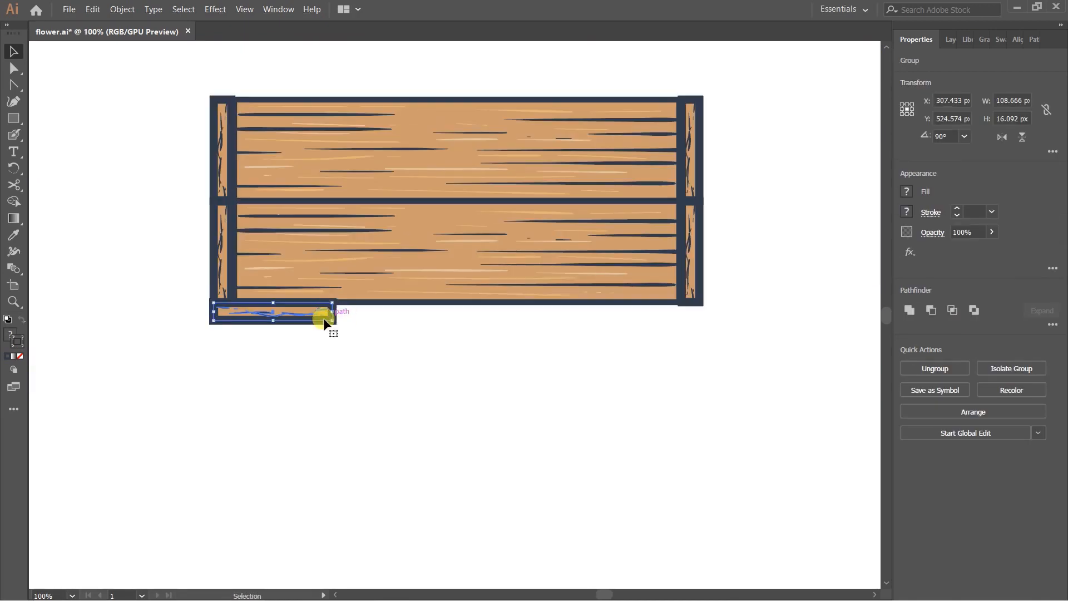
Thin the bottom piece to about 14.5 px high and duplicate it directly to its right.
scroll(292, 322, up, 2)
drag(256, 320, 544, 310)
click(347, 346)
drag(674, 346, 295, 355)
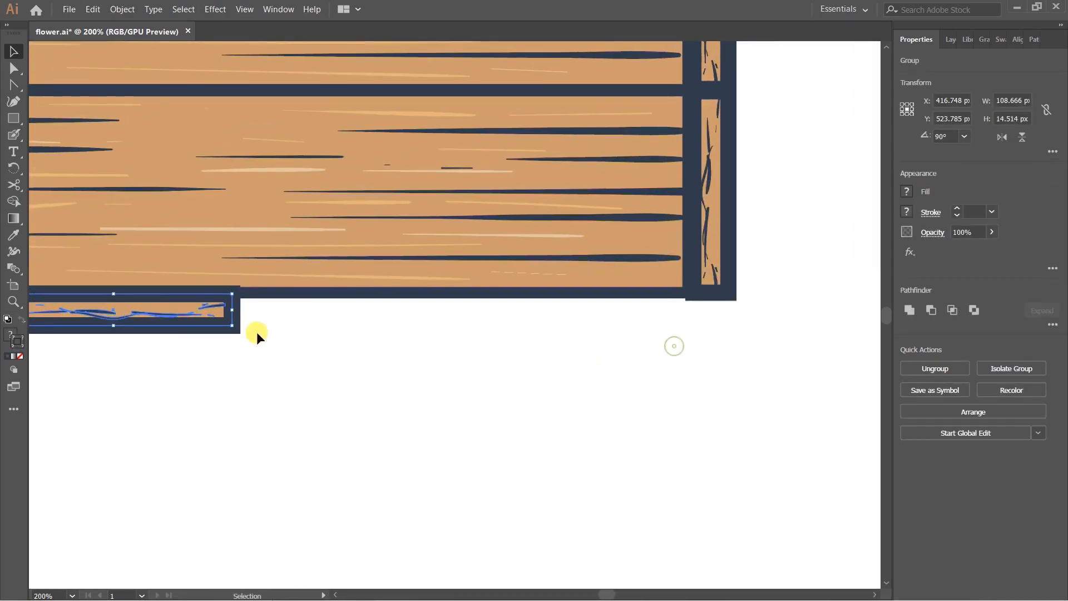
Duplicate the bottom pieces further right until a row of four spans the full underside of the planks.
scroll(267, 339, down, 2)
drag(213, 319, 518, 309)
scroll(489, 323, up, 3)
click(567, 319)
scroll(565, 325, down, 5)
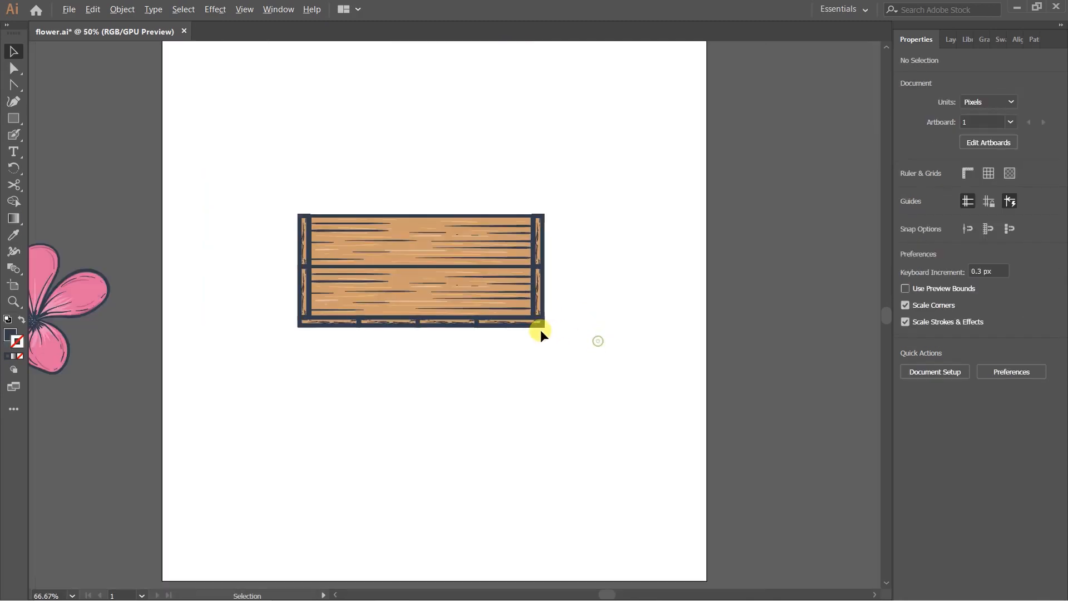
Group all planks, end pieces and bottom pieces into one wooden object.
drag(275, 216, 615, 400)
key(ctrl+g)
click(607, 402)
scroll(572, 355, down, 2)
scroll(579, 345, up, 2)
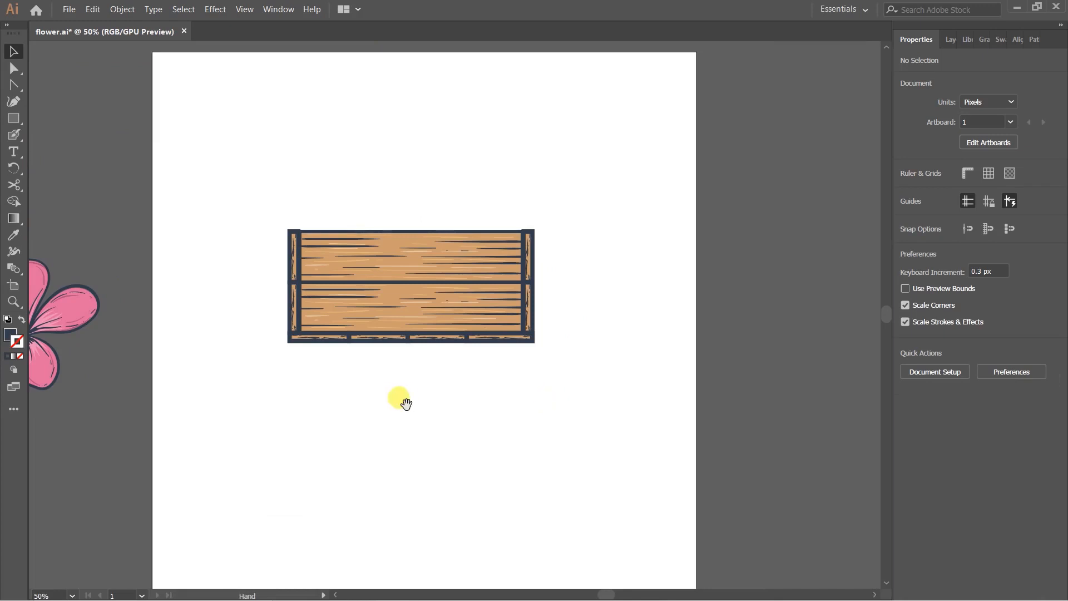
drag(405, 403, 447, 431)
scroll(445, 424, up, 1)
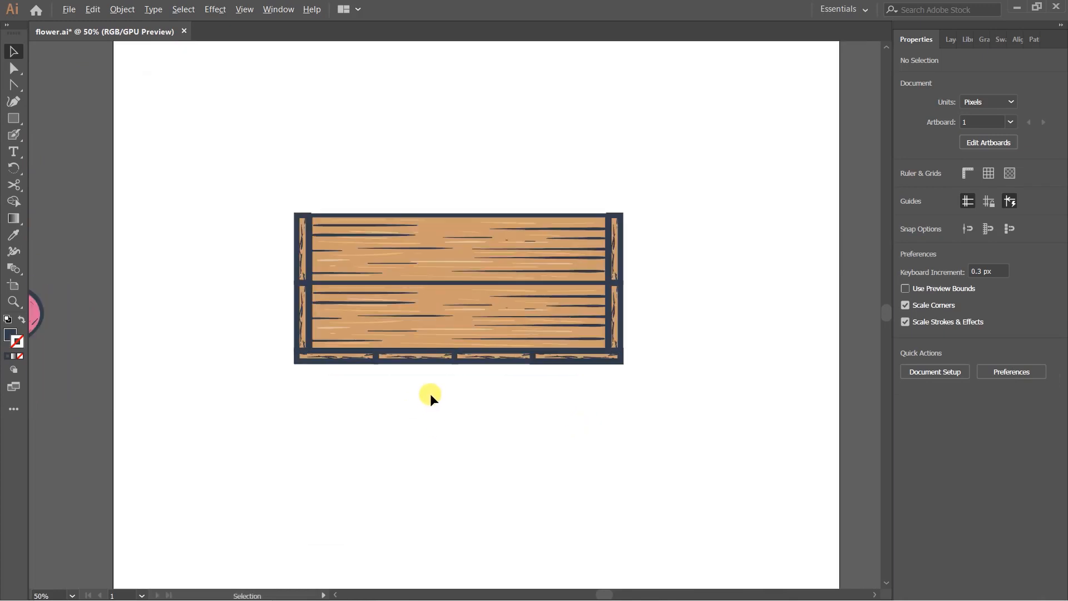
Scale the grouped wooden object down proportionally about its center to roughly two thirds of its size.
click(335, 225)
drag(621, 215, 566, 239)
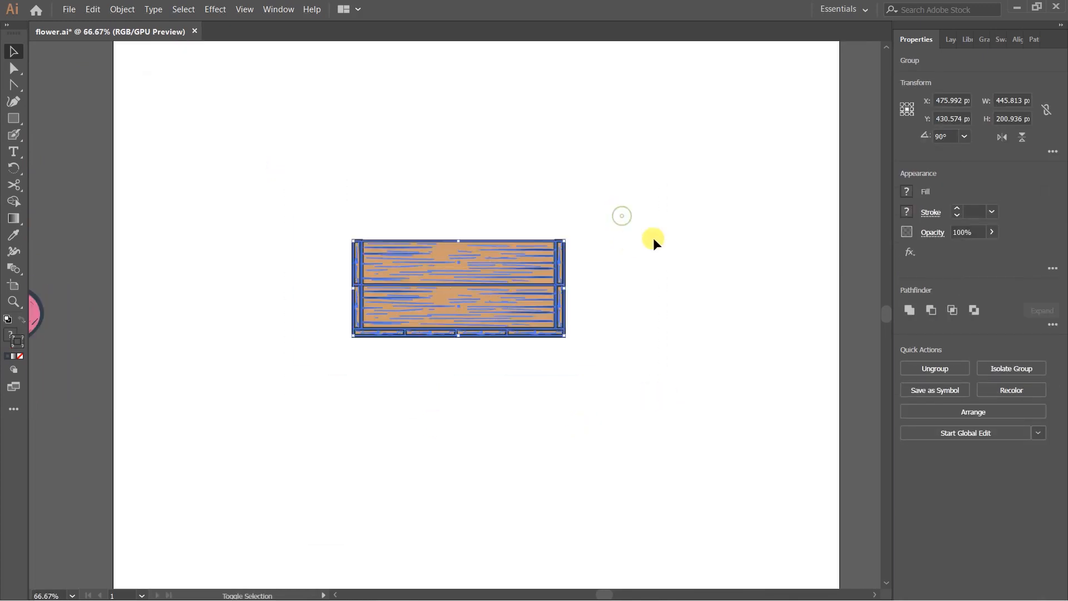
click(654, 238)
scroll(593, 268, down, 1)
drag(371, 328, 409, 346)
scroll(568, 302, up, 3)
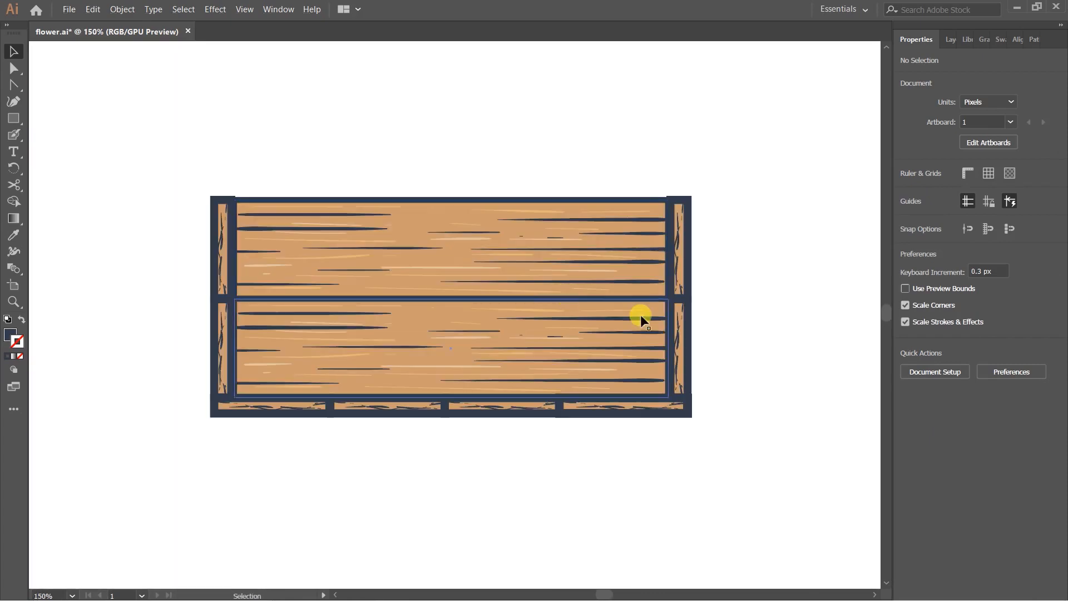
Sample the plank's brown with the Eyedropper and lighten the fill to E8CDB3 for the Blob Brush.
key(i)
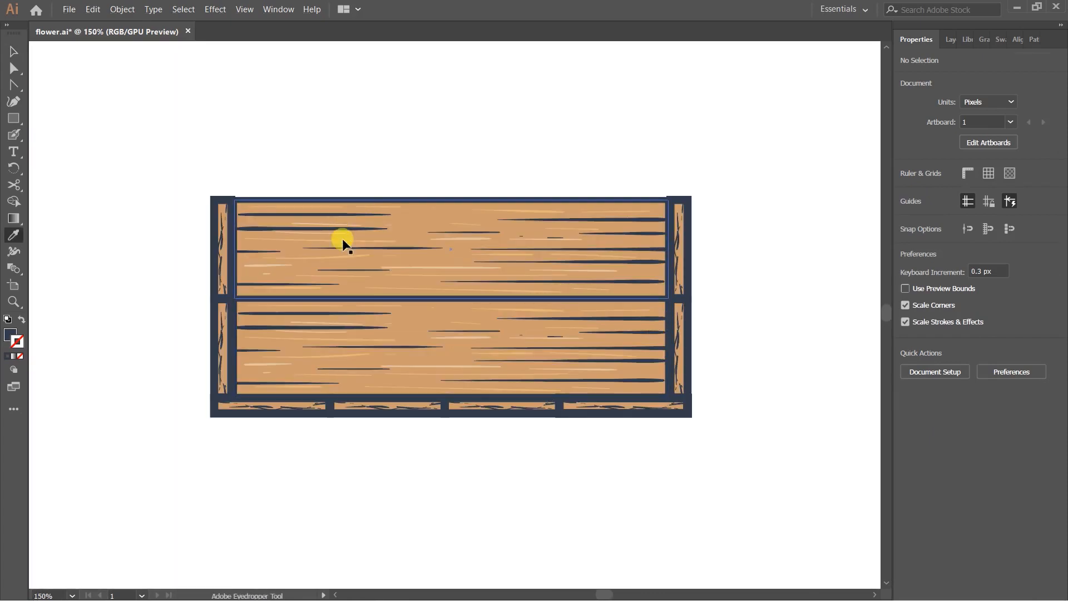
click(434, 218)
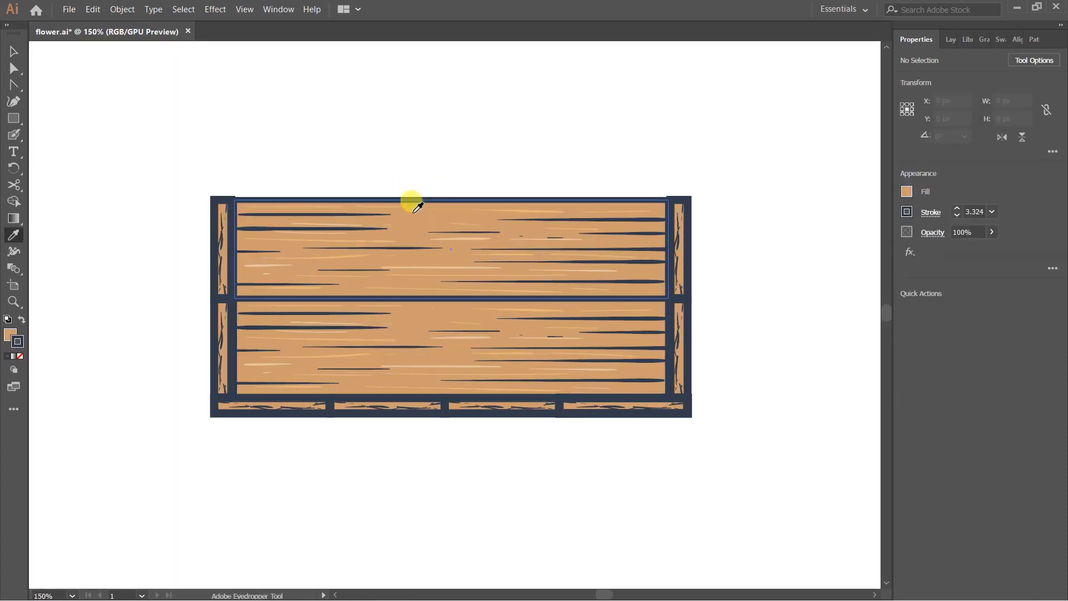
key(shift+b)
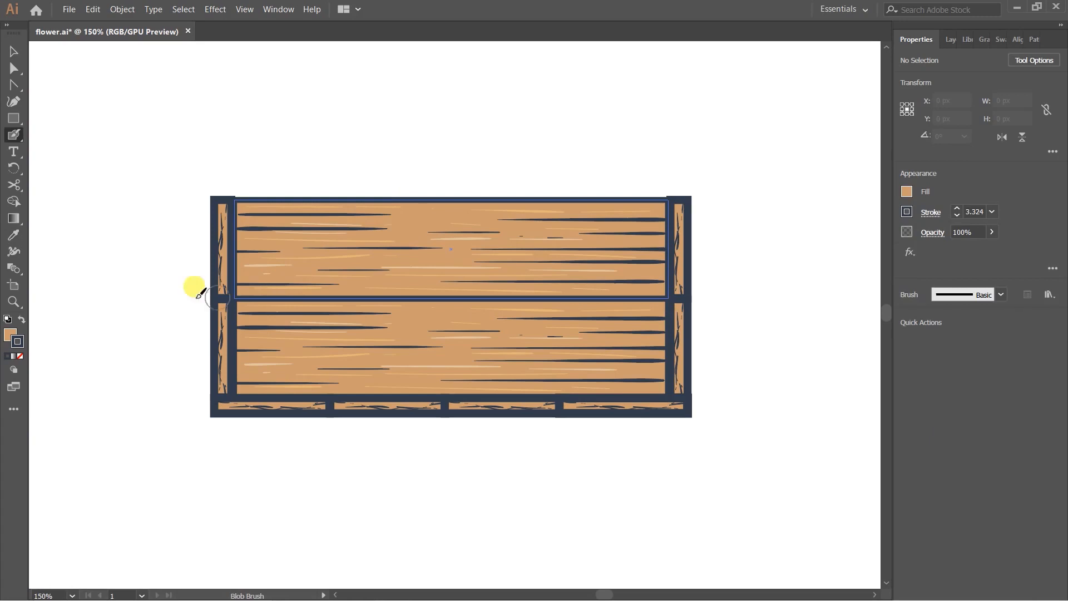
double_click(10, 336)
drag(758, 298, 765, 302)
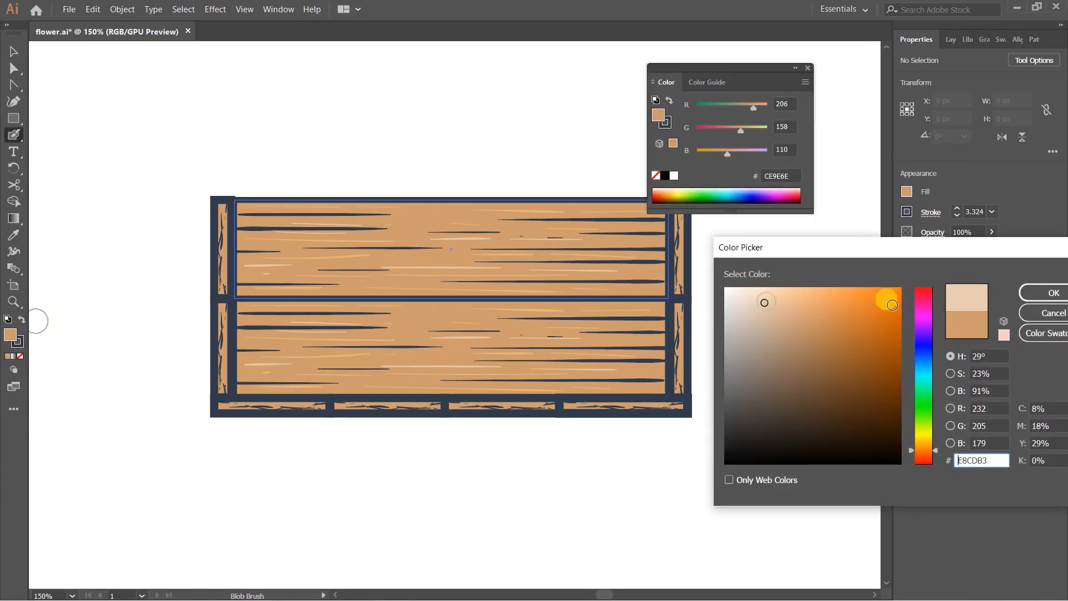
click(1042, 293)
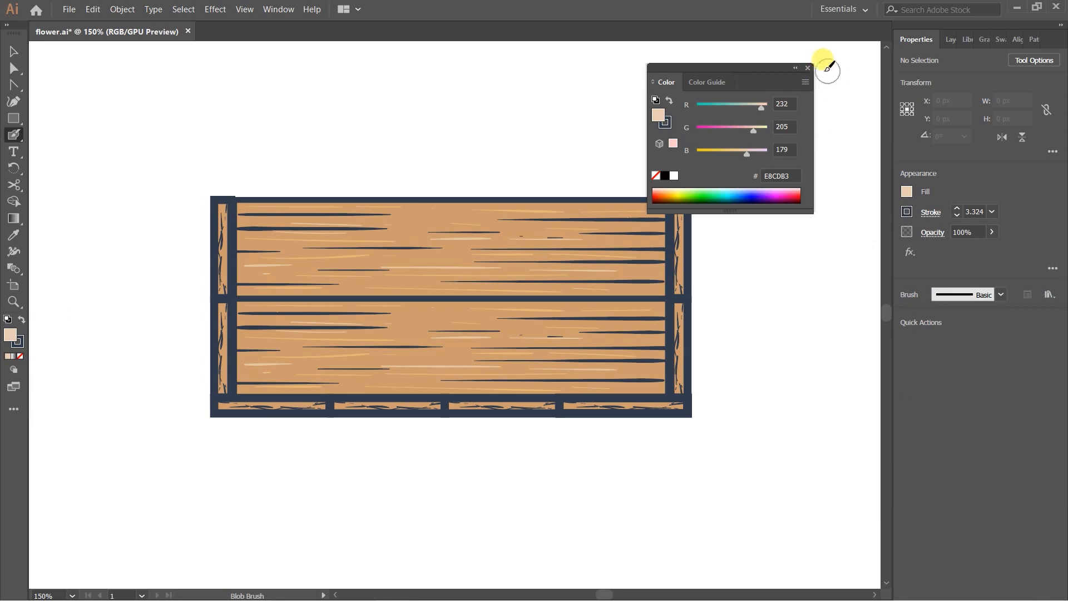
click(808, 68)
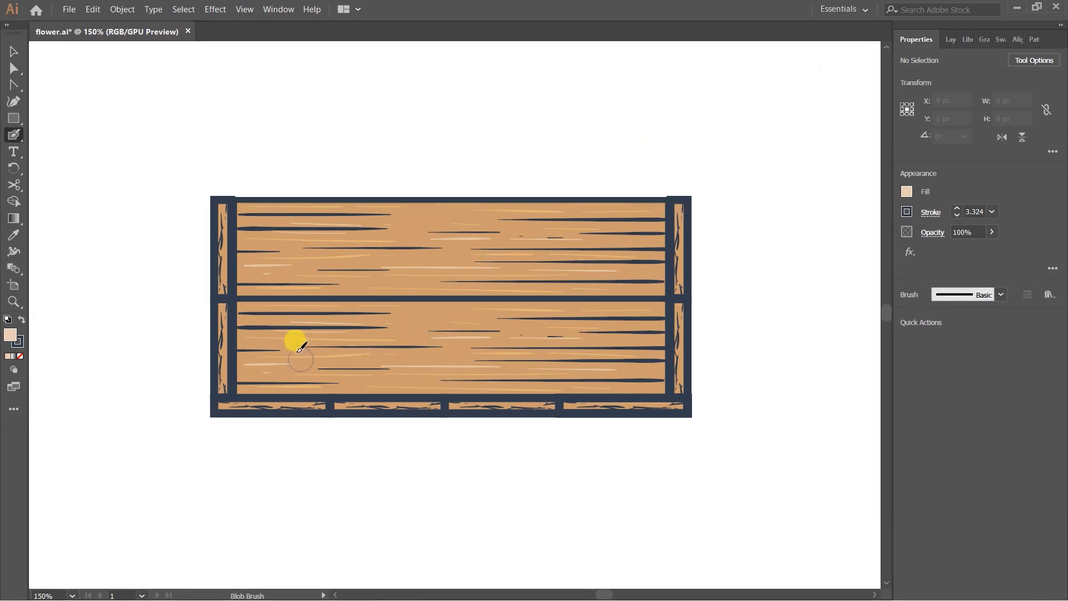
Swap the light color to the stroke and paint long horizontal highlights on the upper plank with the Blob Brush.
key(shift+x)
drag(274, 260, 412, 260)
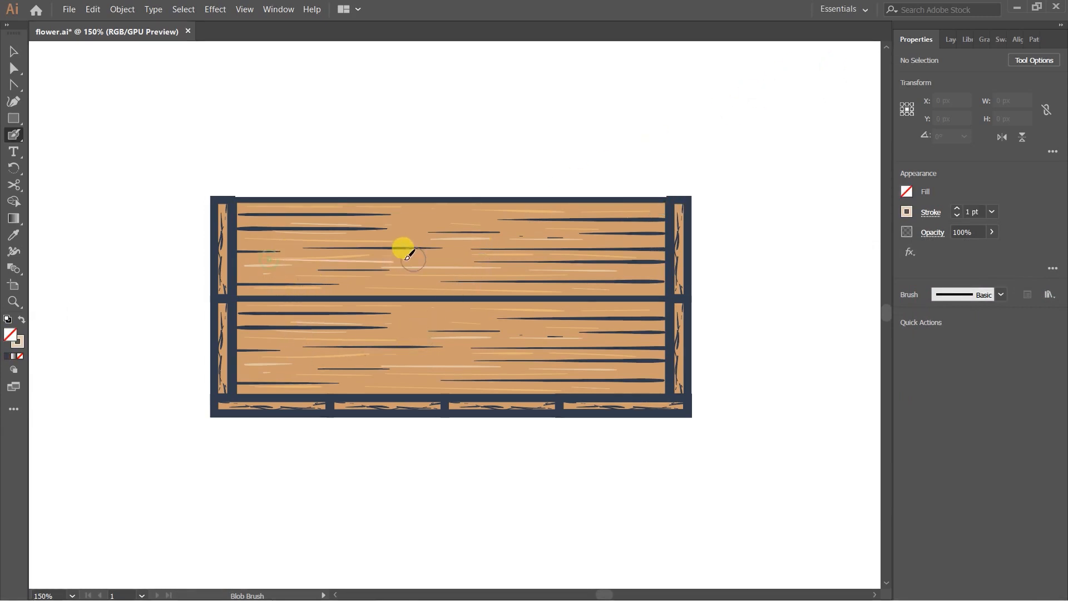
key(ctrl+z)
drag(283, 243, 478, 238)
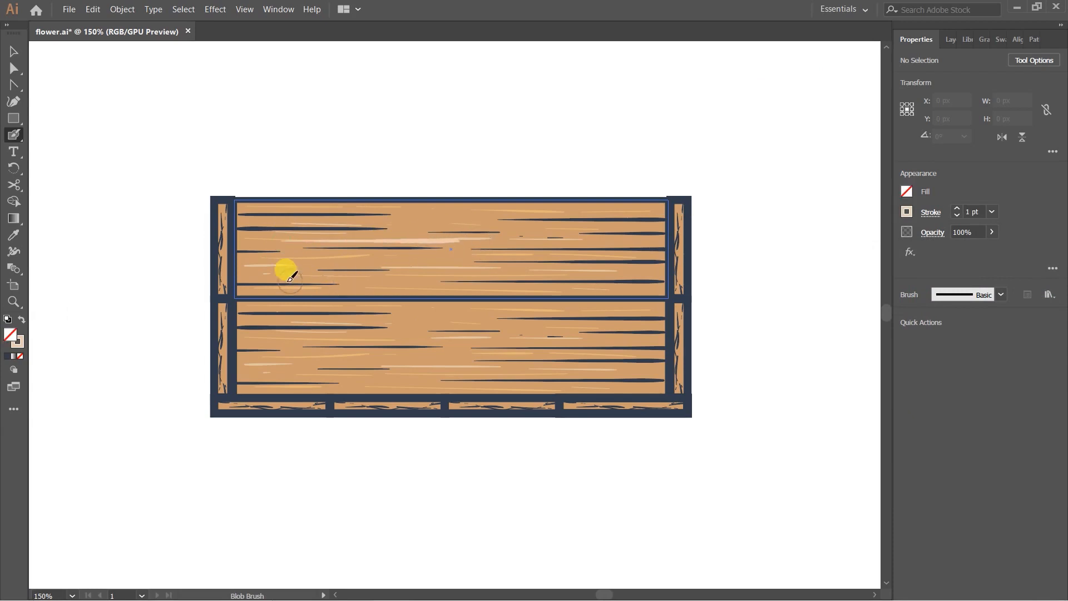
drag(243, 390, 358, 389)
key(ctrl+z)
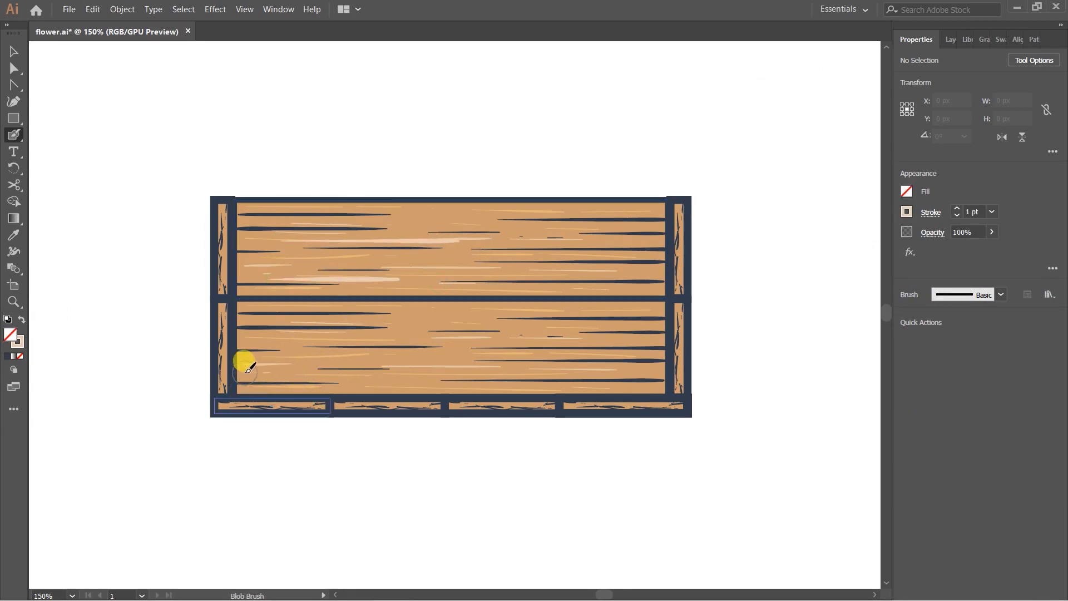
Paint light horizontal highlights near the top and bottom of the lower plank, undoing the blobs at stroke ends.
drag(427, 355, 575, 357)
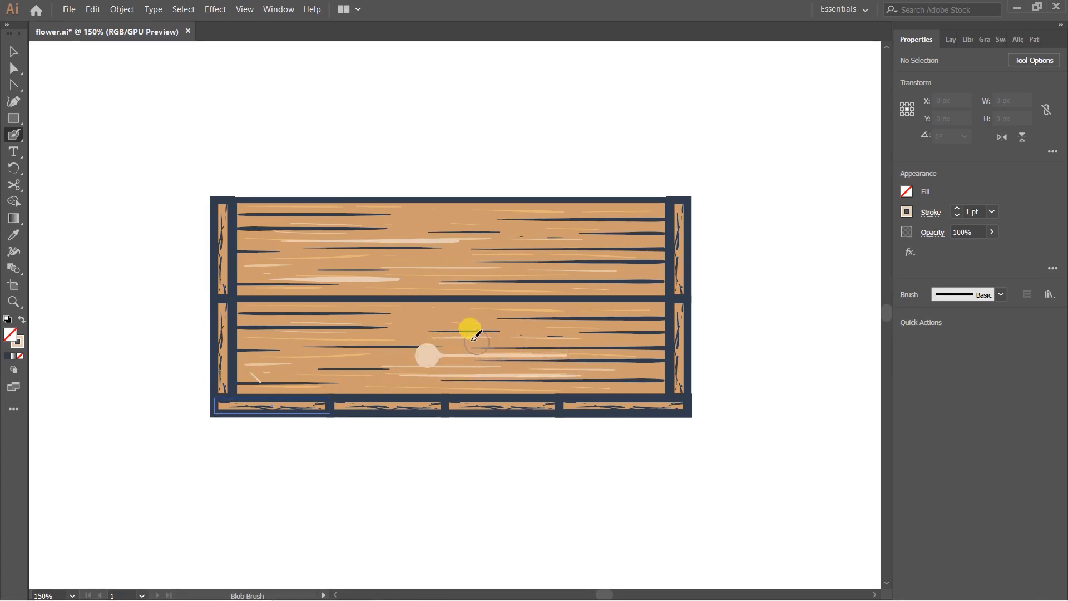
key(ctrl+z)
drag(399, 307, 591, 312)
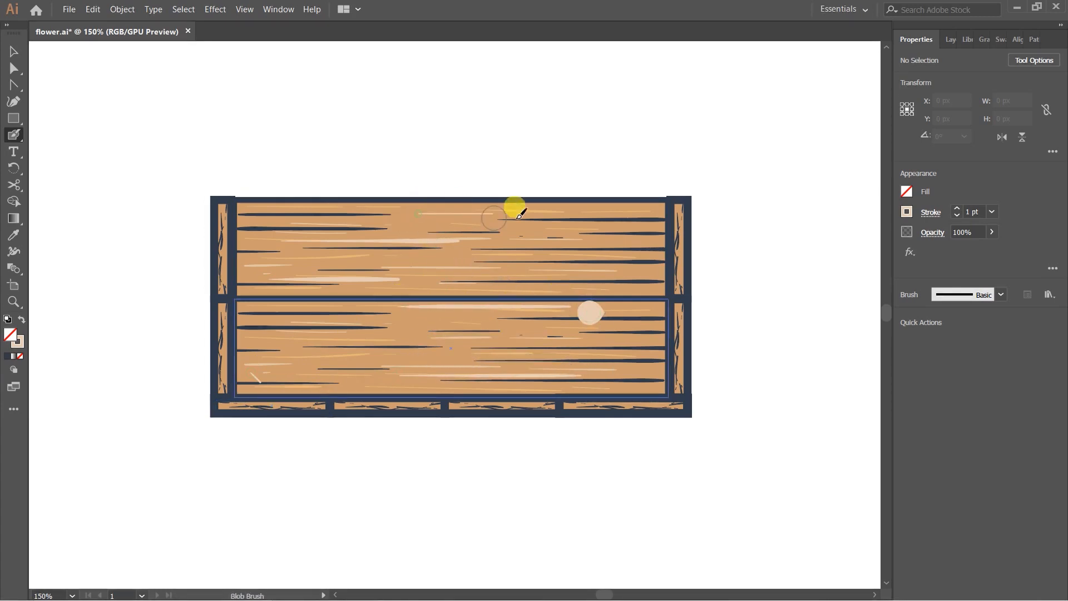
key(ctrl+z)
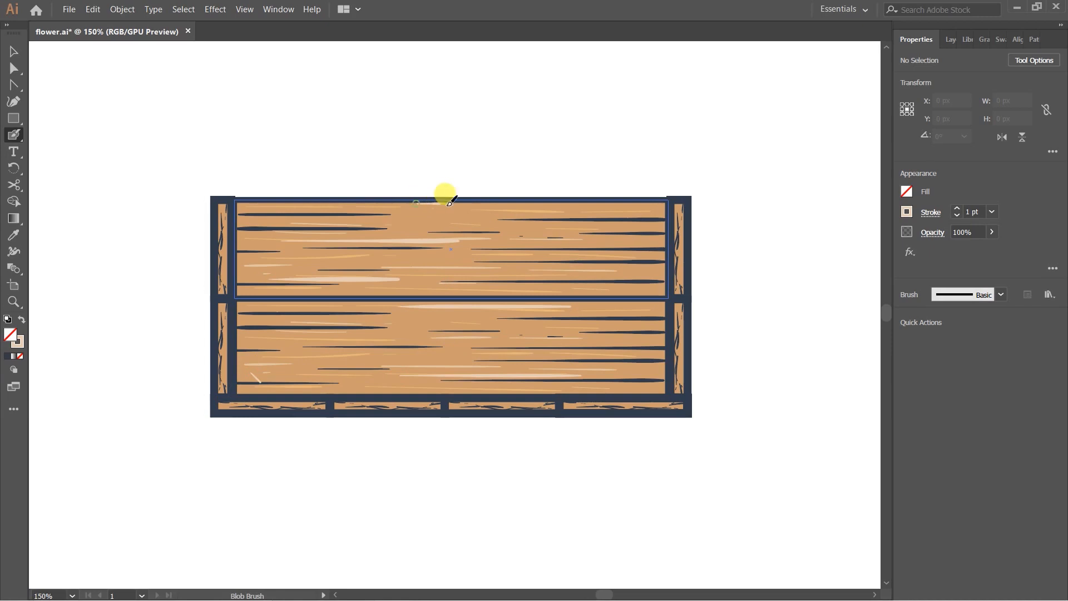
Paint light highlights along the upper plank's top edge, the upper left end piece and the lower plank's bottom edge.
drag(588, 201, 657, 202)
drag(264, 253, 358, 247)
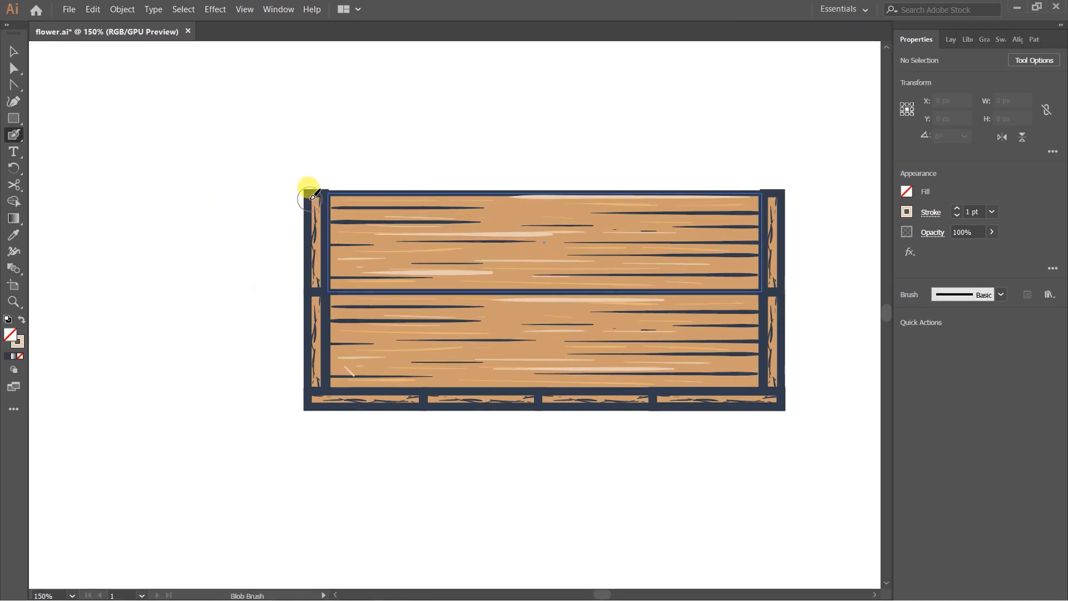
drag(313, 325, 350, 351)
key(ctrl+z)
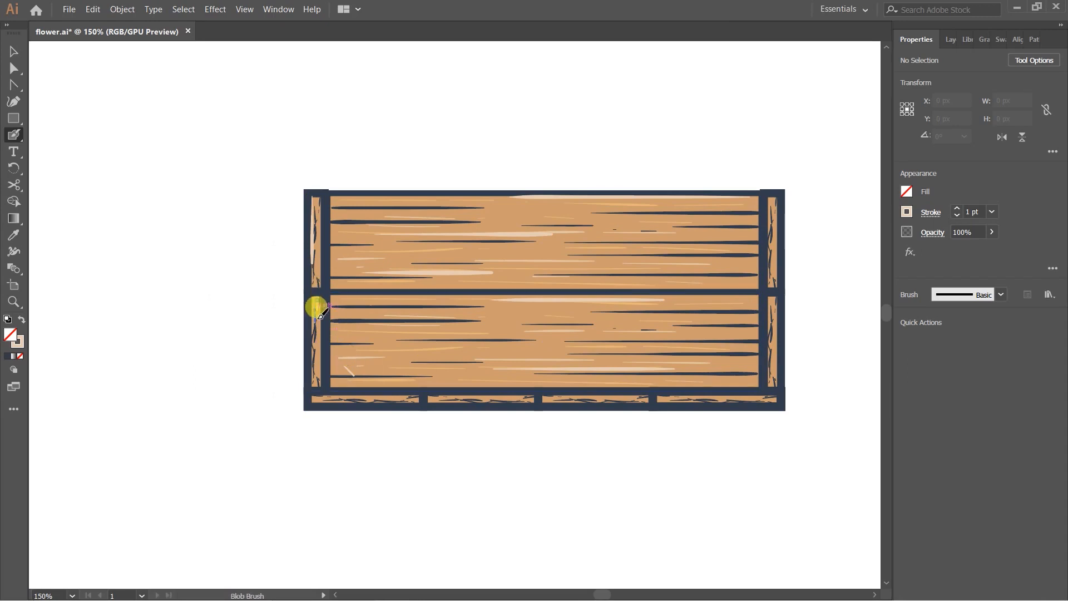
drag(488, 411, 430, 368)
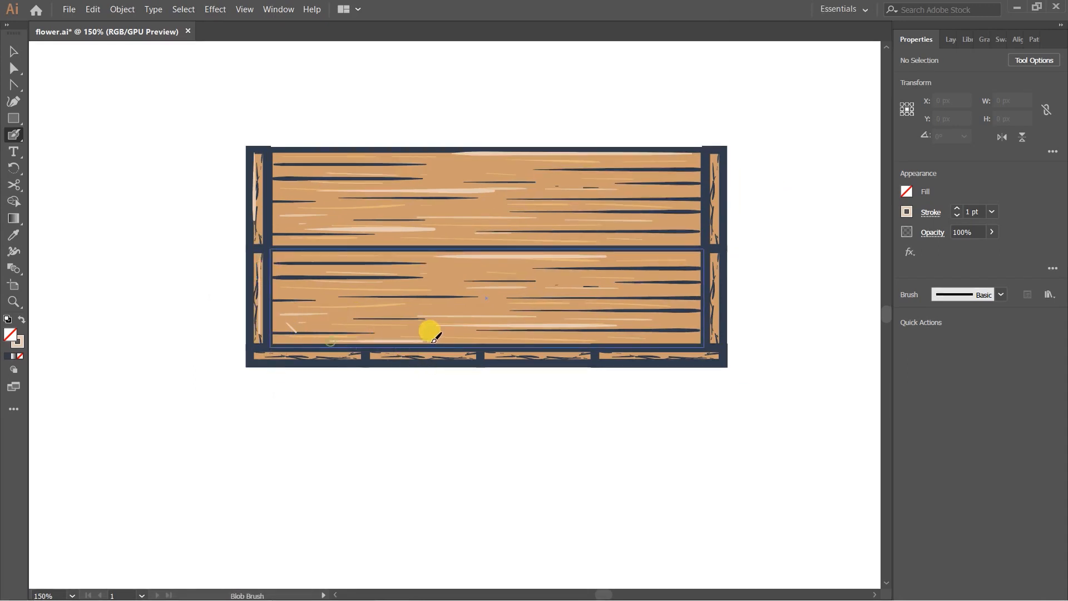
drag(426, 269, 439, 298)
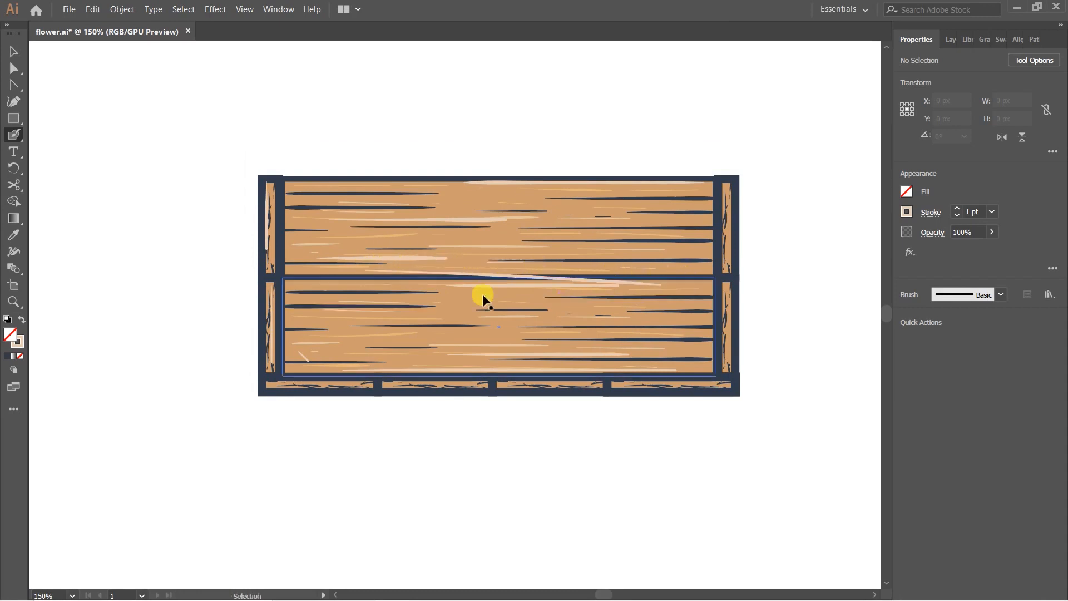
Undo the last highlight and repaint light highlights along the seam between the planks and on the upper right end piece.
key(ctrl+z)
drag(520, 269, 669, 268)
drag(733, 279, 656, 274)
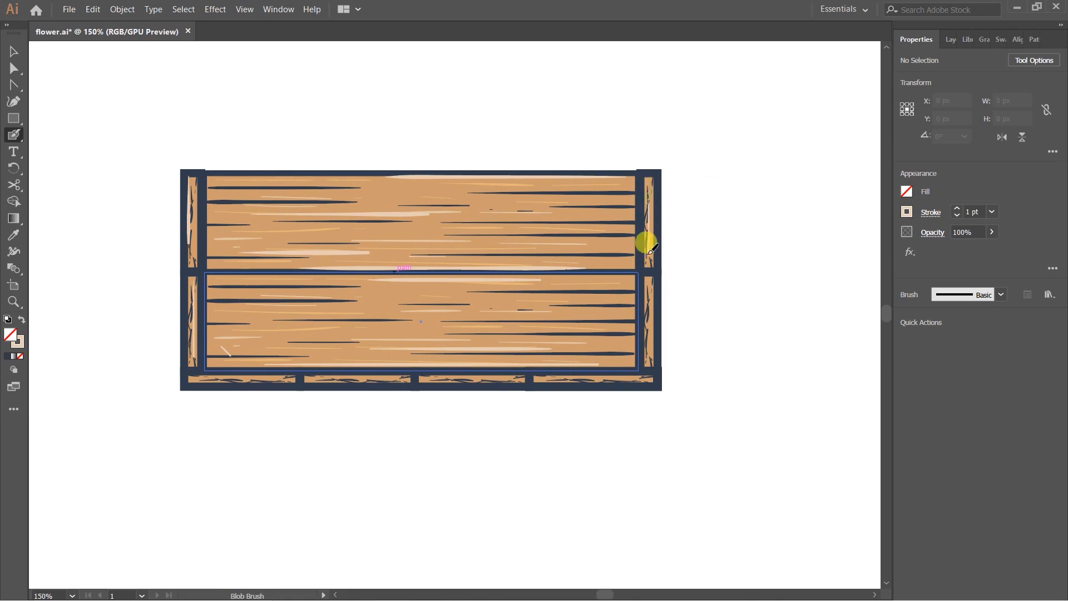
Select all parts of the finished crate with the Selection tool and group them.
key(v)
scroll(652, 253, down, 2)
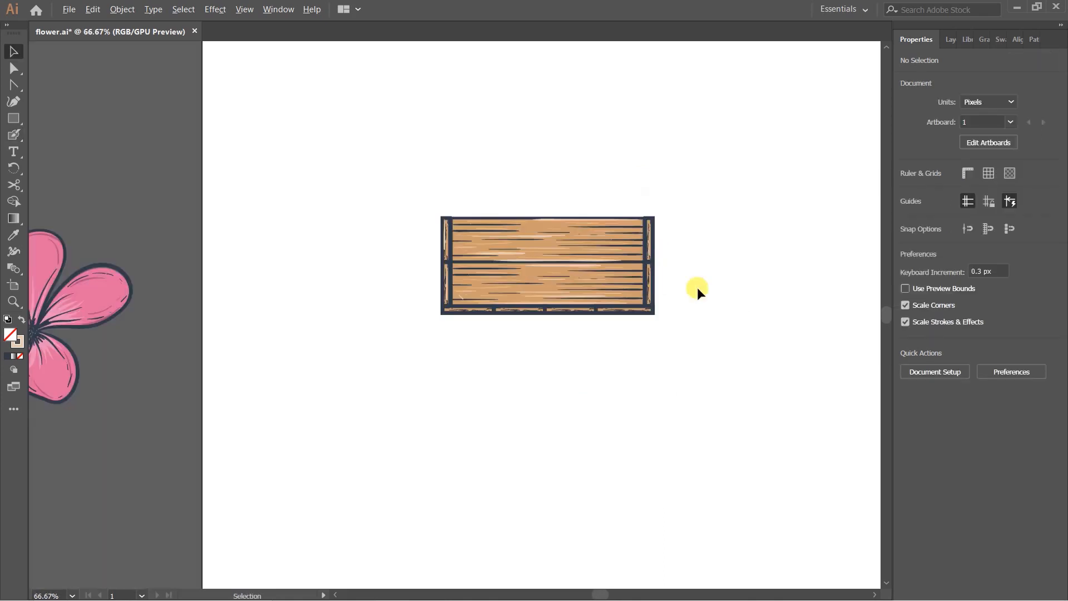
drag(383, 175, 747, 386)
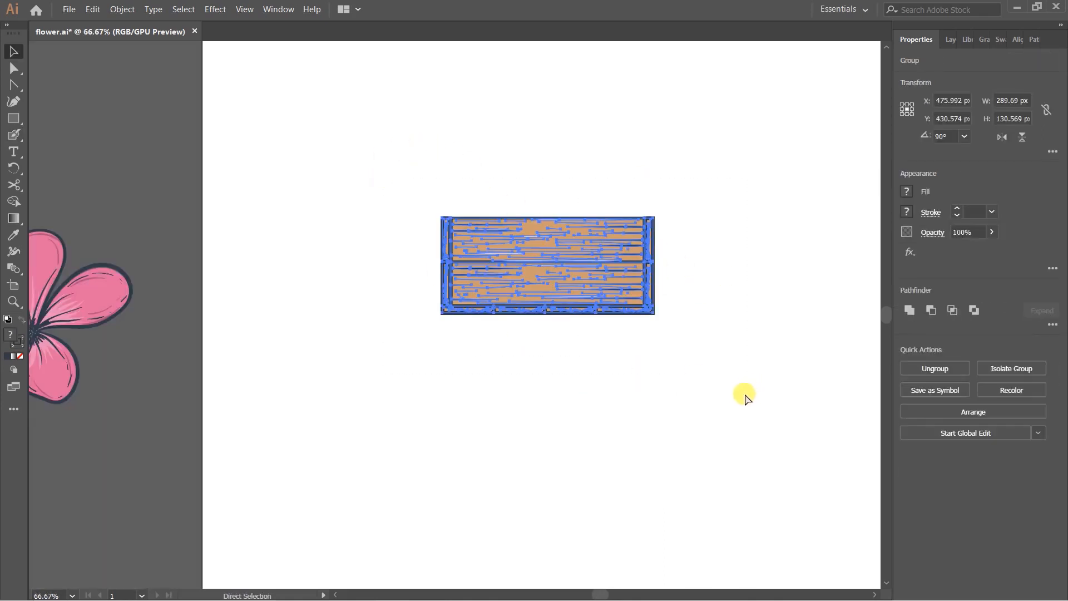
click(745, 393)
Bring the yellow sunflower onto the artboard, shrink it to about 98 px wide and place it over the crate's upper edge.
scroll(445, 319, down, 1)
drag(149, 195, 586, 362)
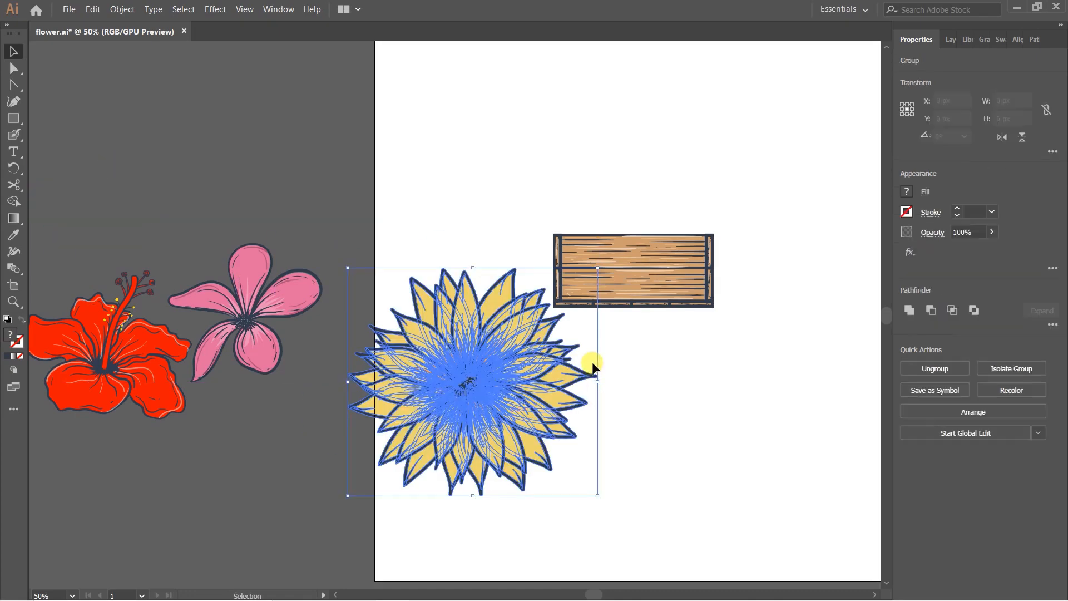
drag(586, 268, 573, 362)
click(573, 362)
drag(475, 375, 600, 222)
click(645, 198)
scroll(645, 199, up, 2)
Cut the sunflower and paste it in front of the crate.
click(564, 266)
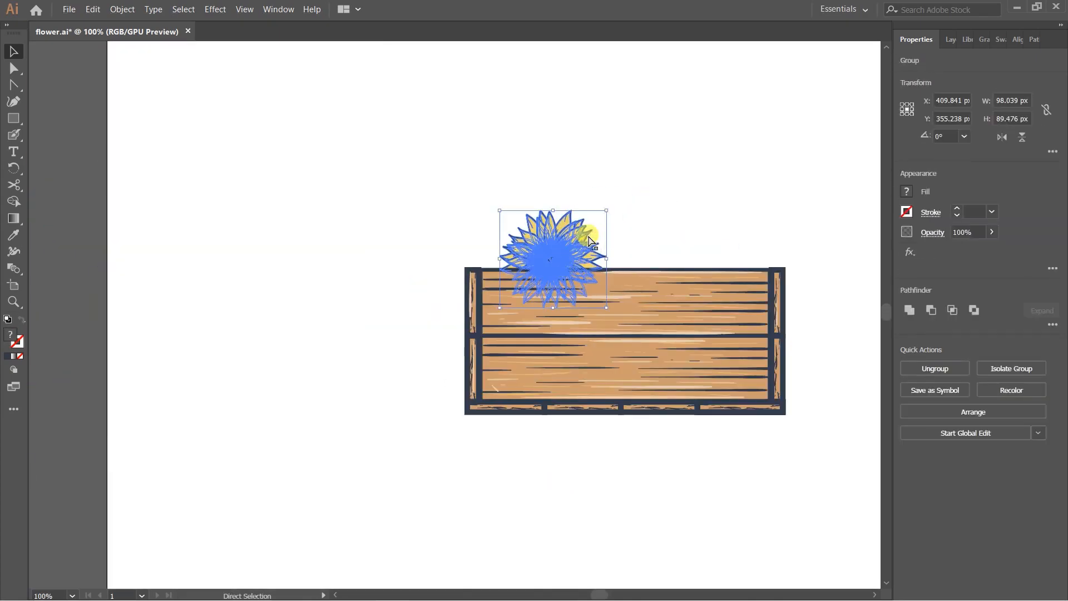
key(ctrl+x)
key(ctrl+f)
click(575, 243)
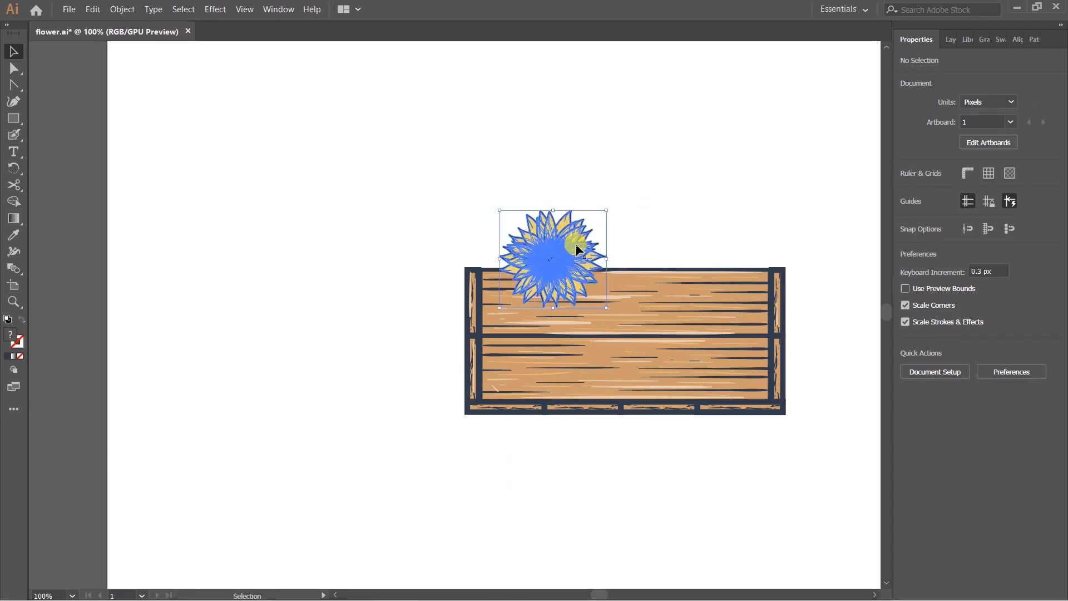
Enlarge the sunflower and position it over the left part of the crate's upper edge.
drag(601, 210, 640, 180)
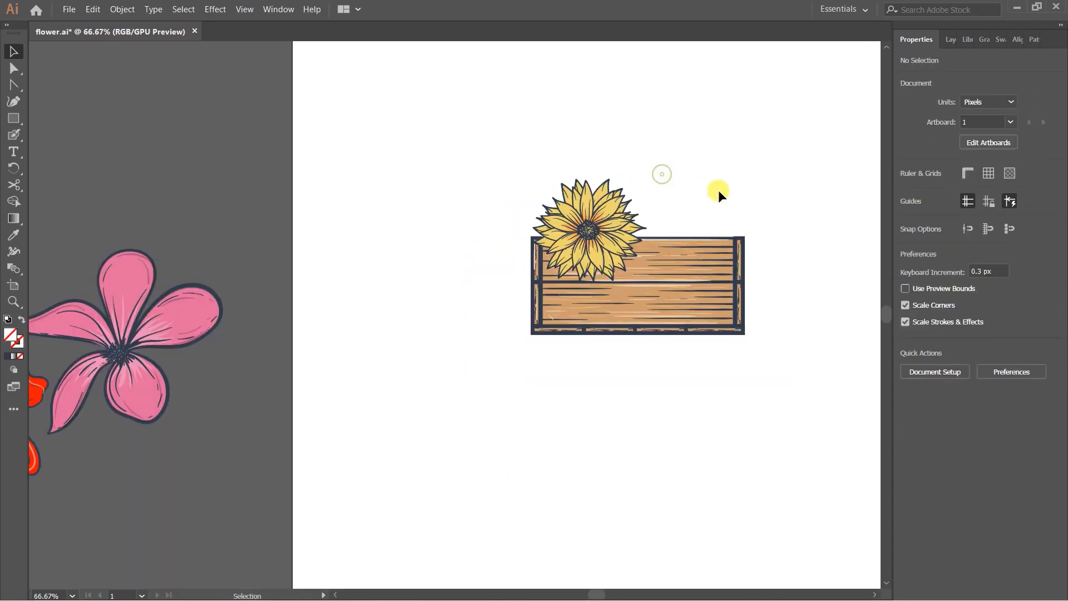
click(508, 249)
click(677, 174)
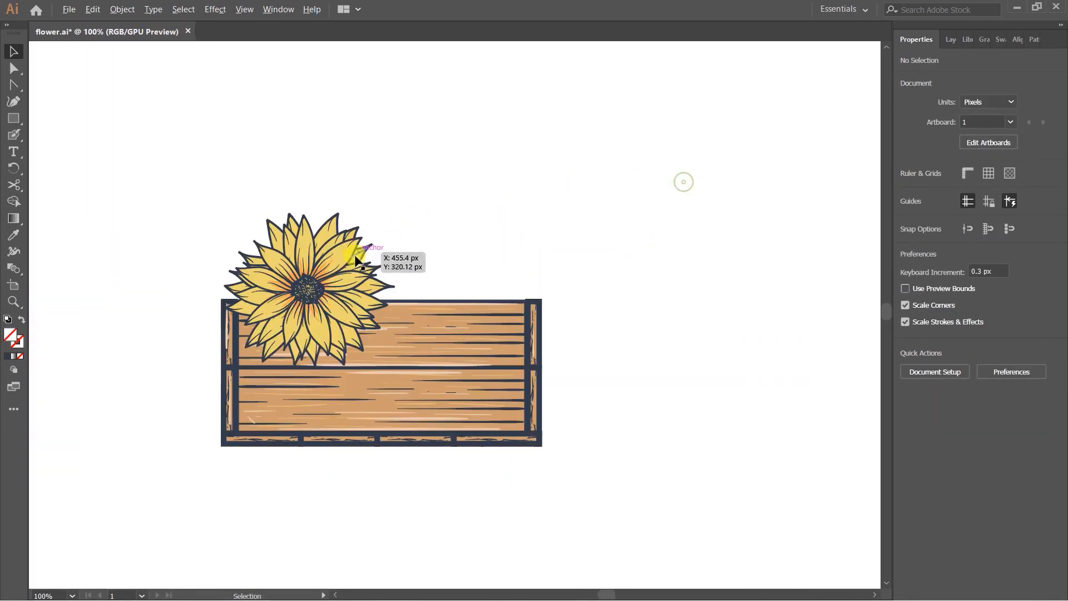
drag(356, 256, 377, 248)
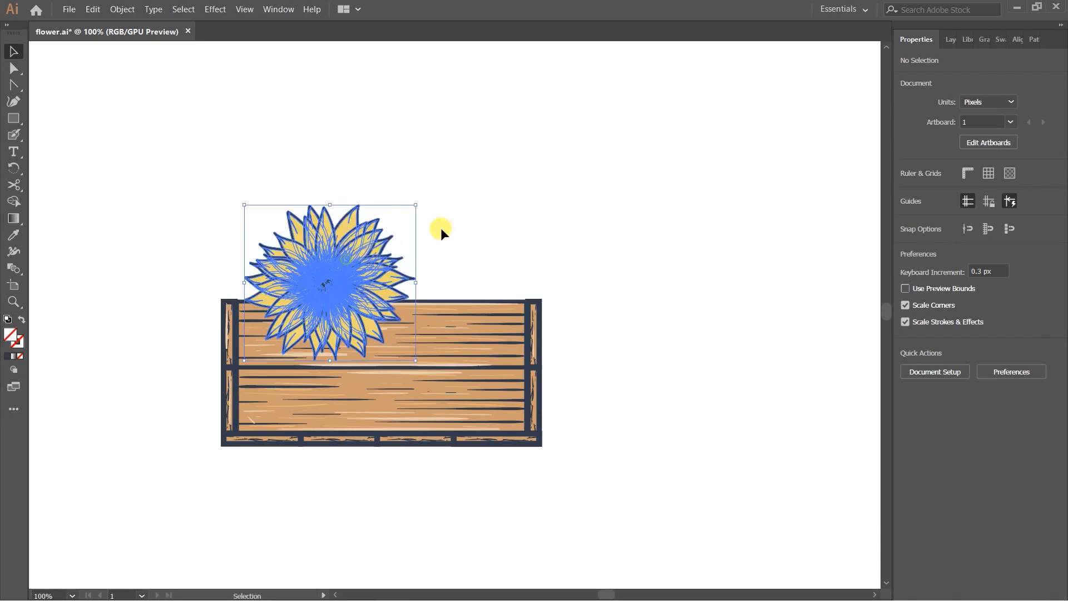
click(445, 228)
Bring the red hibiscus to the crate, shrink it to about 194 px wide and place it beside the sunflower.
scroll(447, 229, down, 1)
drag(226, 339, 549, 294)
drag(74, 403, 605, 409)
drag(666, 400, 396, 437)
drag(398, 327, 358, 358)
drag(301, 439, 571, 240)
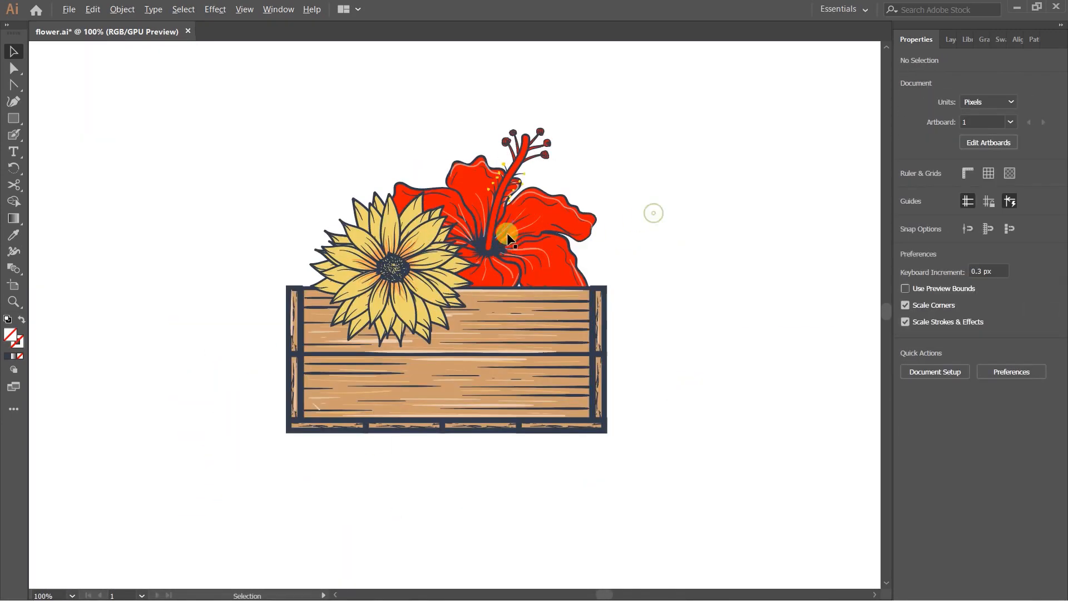
Shrink the red hibiscus further and move it above the crate's upper right corner.
drag(508, 238, 563, 202)
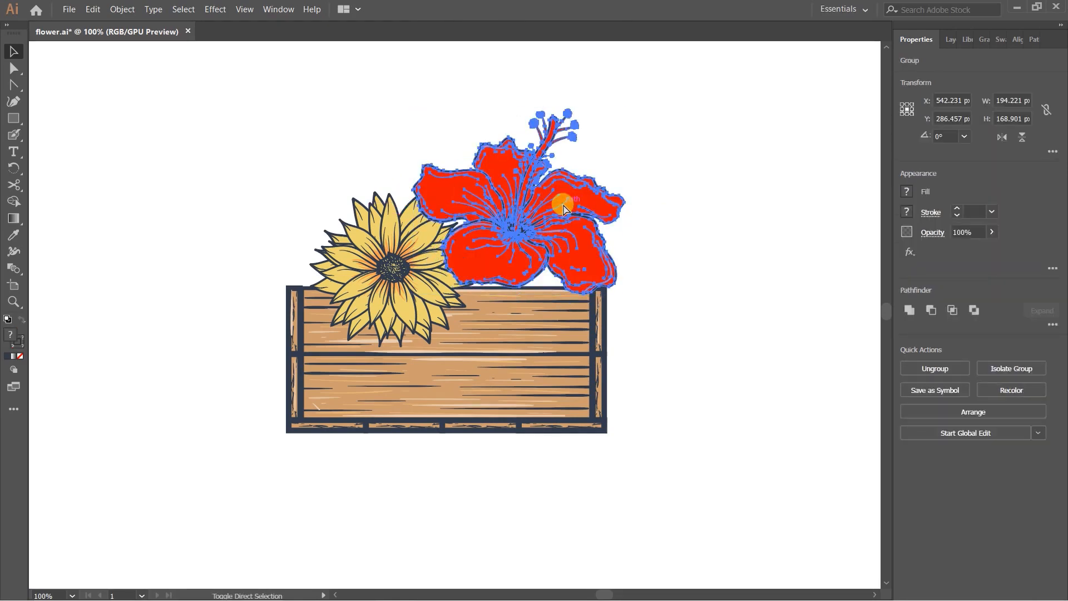
drag(624, 110, 585, 145)
drag(541, 181, 619, 210)
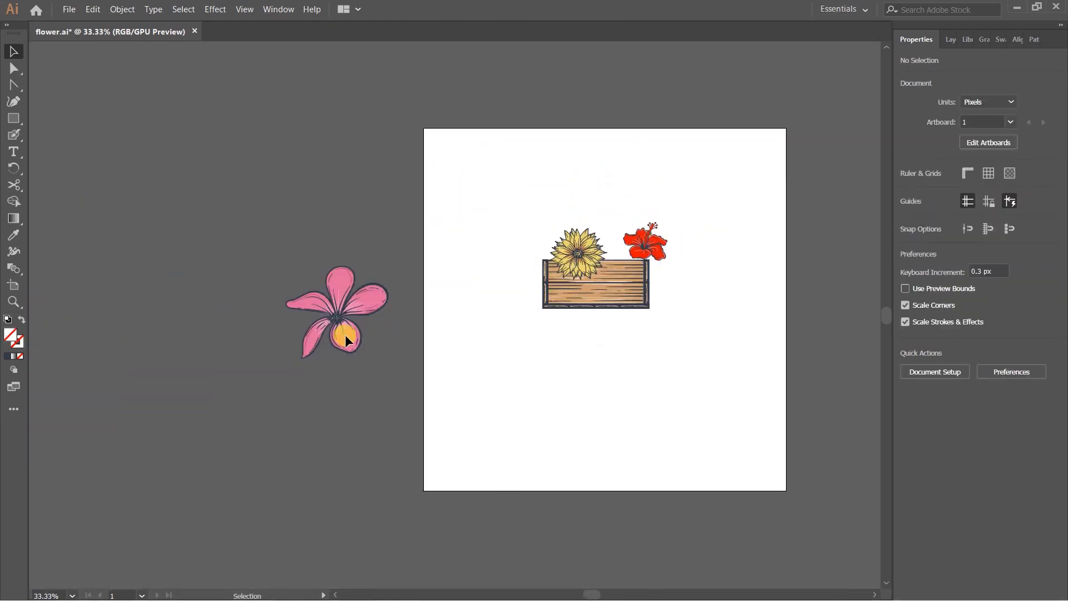
Bring the pink flower onto the artboard, shrink it and place it near the crate's upper left corner.
drag(345, 335, 609, 372)
drag(663, 317, 605, 474)
click(661, 348)
scroll(659, 348, up, 3)
drag(513, 506, 297, 189)
click(293, 110)
drag(275, 126, 290, 199)
Cut the pink flower and paste it in front, then position it overlapping the sunflower's left petals.
click(281, 269)
key(ctrl+x)
key(ctrl+f)
click(293, 156)
mouse_move(283, 259)
mouse_down()
mouse_move(302, 249)
mouse_move(272, 241)
mouse_up()
click(233, 191)
scroll(322, 237, up, 4)
scroll(310, 217, down, 2)
click(337, 148)
drag(323, 169, 393, 187)
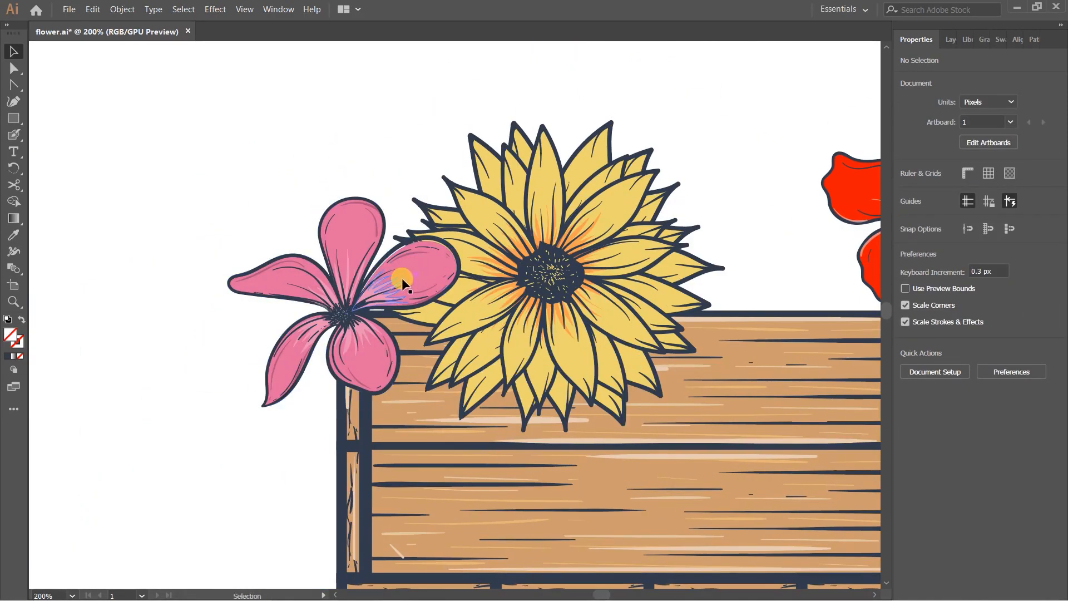
Nudge the pink fill of the flower's upper right petal upward to fit inside its dark outline.
scroll(443, 265, up, 3)
click(423, 232)
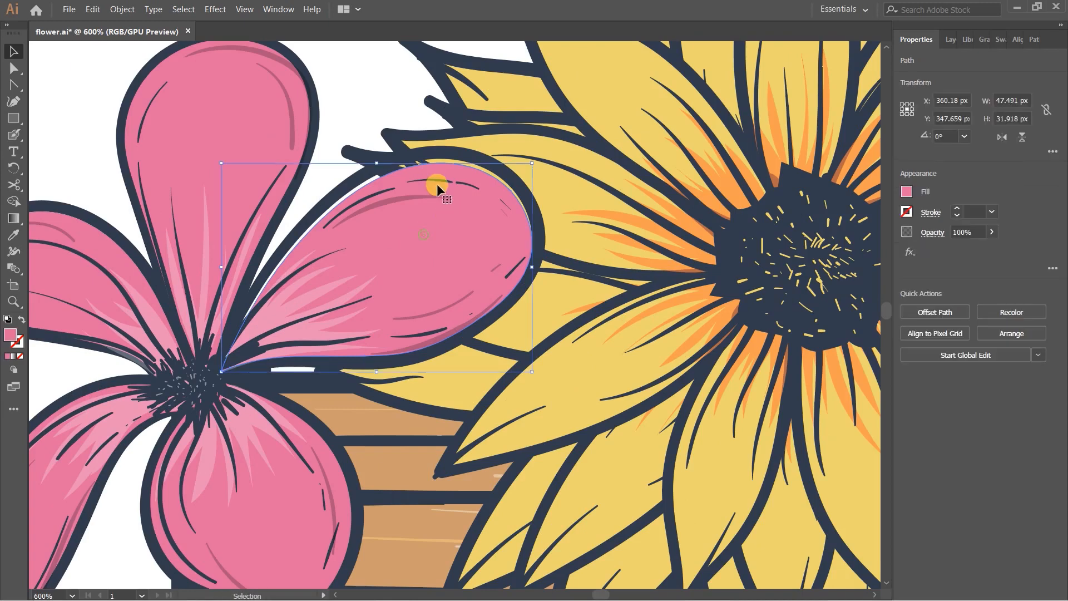
key(Up)
key(Up)
key(Up)
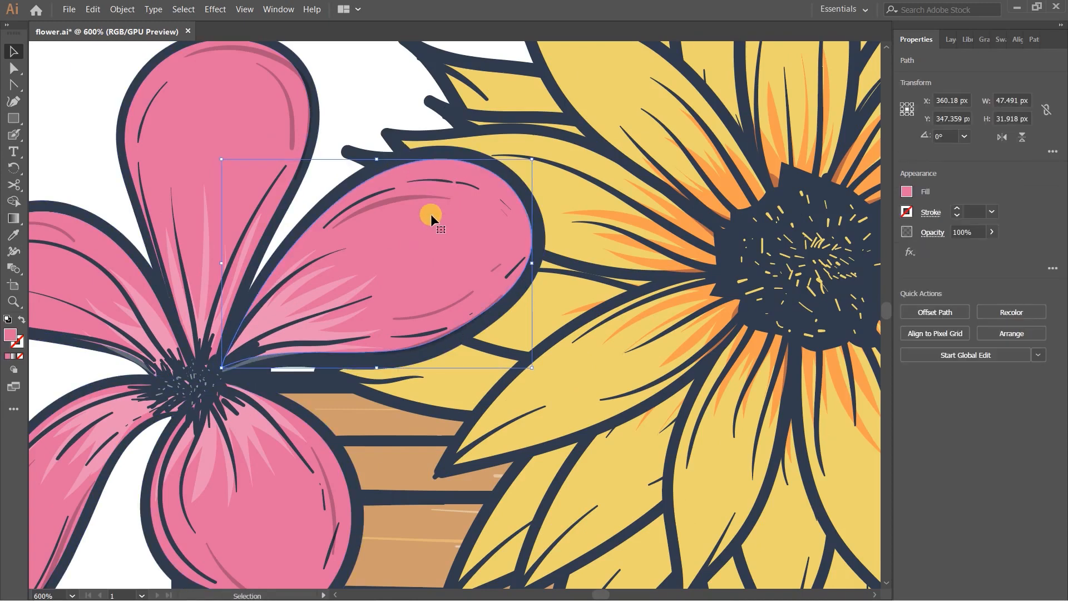
key(Down)
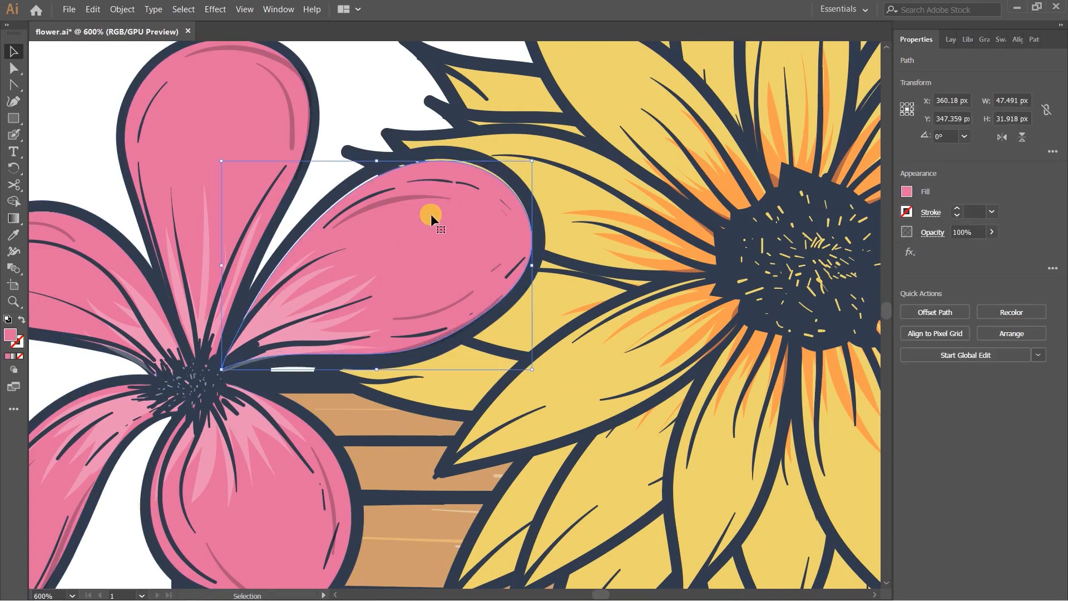
Isolate the pink flower, recolor its Magic Wand-selected petals to FC7EB8 and leave isolation mode.
scroll(431, 214, down, 3)
double_click(435, 215)
scroll(435, 218, up, 1)
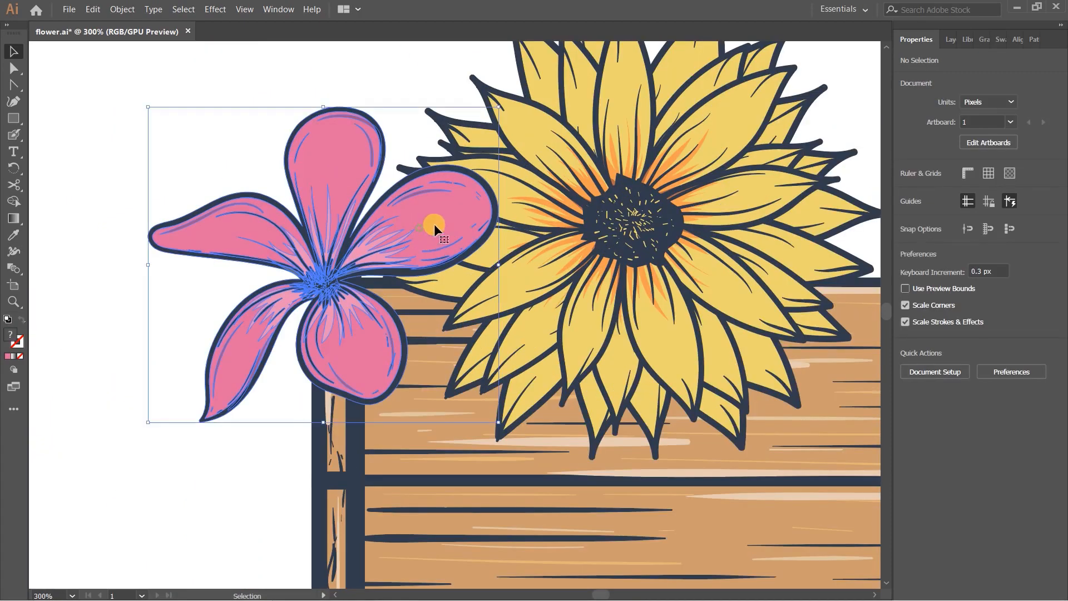
key(y)
click(438, 220)
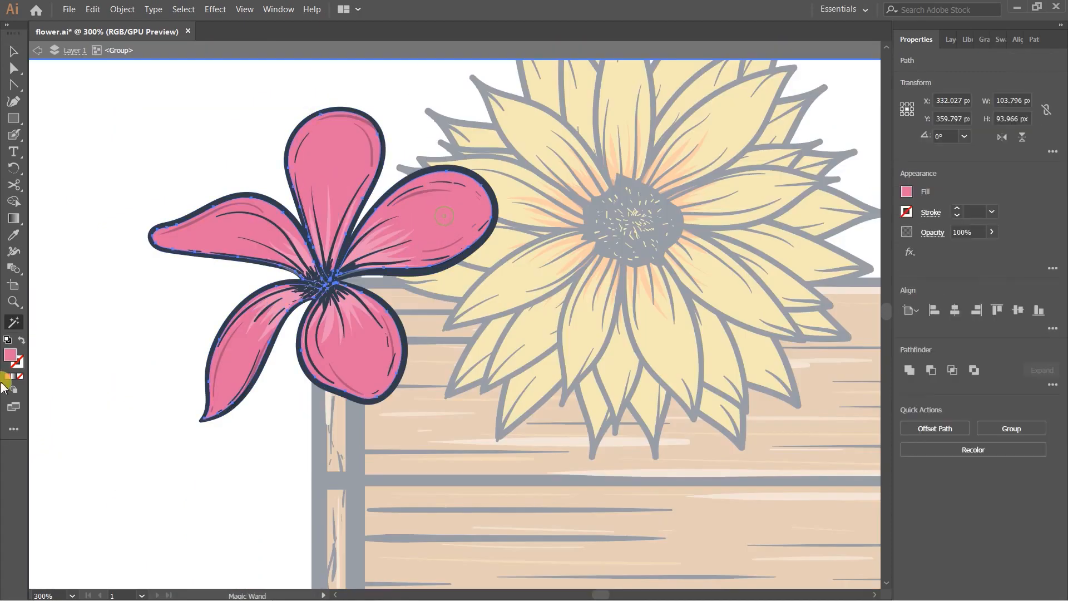
double_click(11, 361)
mouse_move(842, 307)
mouse_down()
mouse_move(844, 288)
mouse_move(810, 290)
mouse_up()
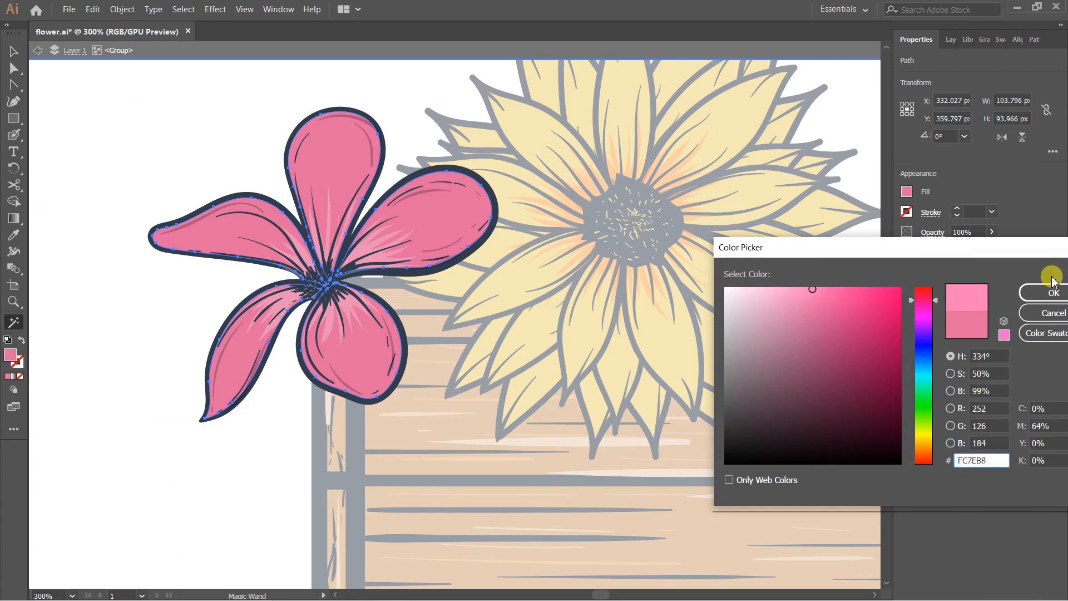
click(1054, 292)
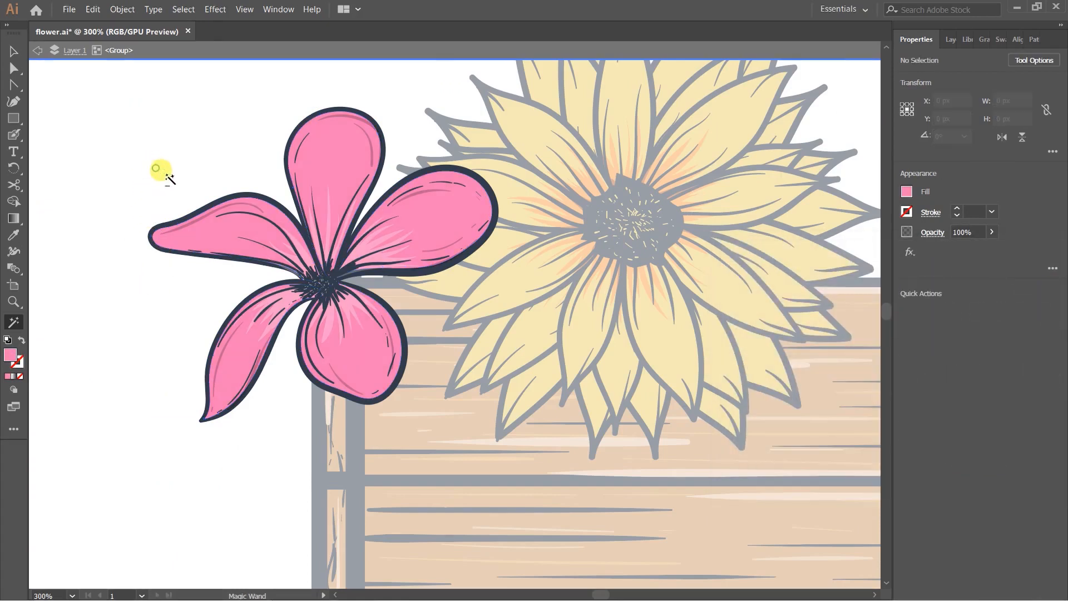
scroll(161, 172, down, 4)
click(363, 388)
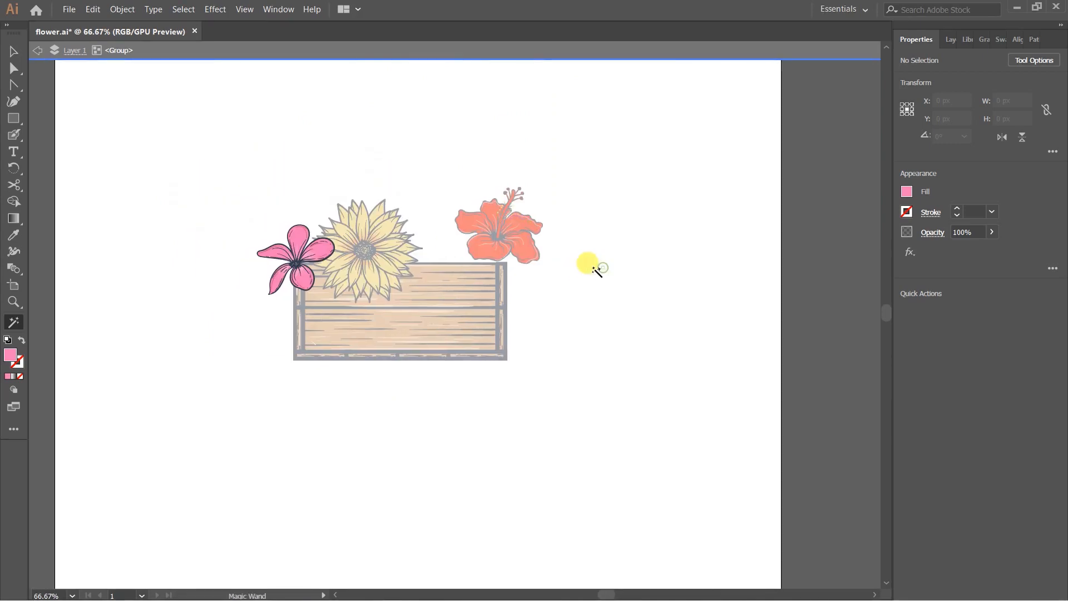
click(13, 51)
double_click(609, 158)
Duplicate the pink flower onto the empty area to the right of the crate.
scroll(573, 182, up, 1)
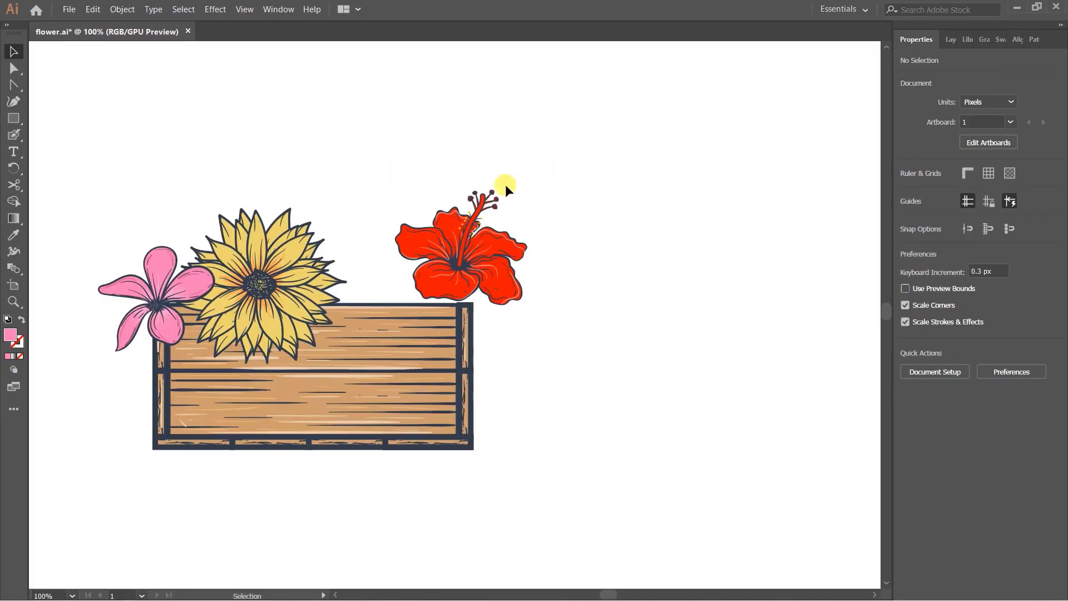
drag(428, 174, 479, 161)
drag(227, 278, 682, 320)
scroll(601, 312, up, 1)
click(688, 362)
scroll(666, 342, up, 2)
Isolate the duplicated flower, select its pink petal fills with the Magic Wand and recolor them medium blue.
double_click(665, 341)
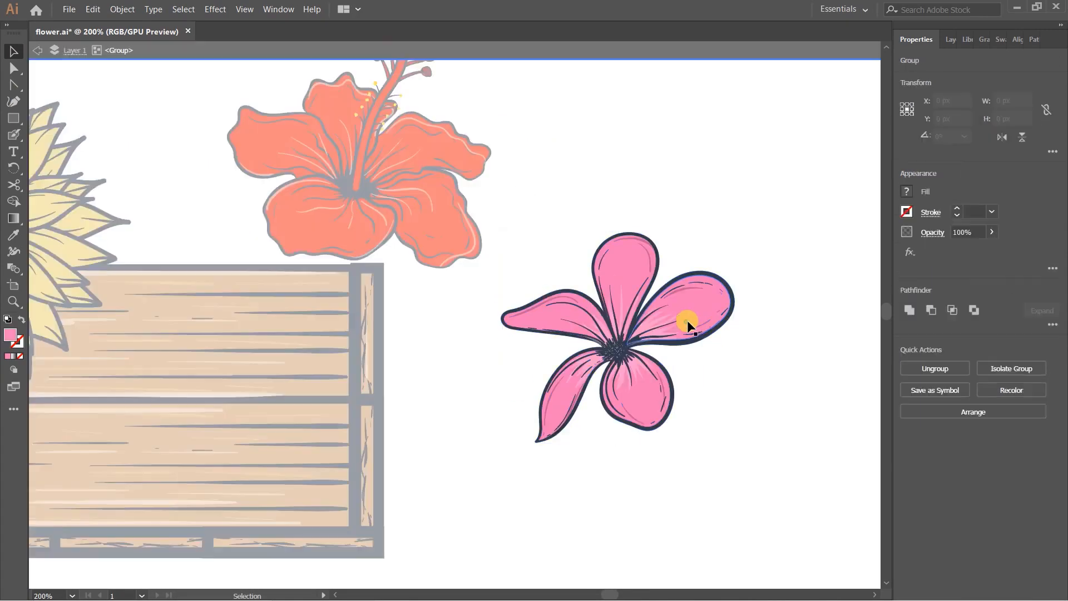
scroll(684, 333, up, 2)
key(y)
click(641, 262)
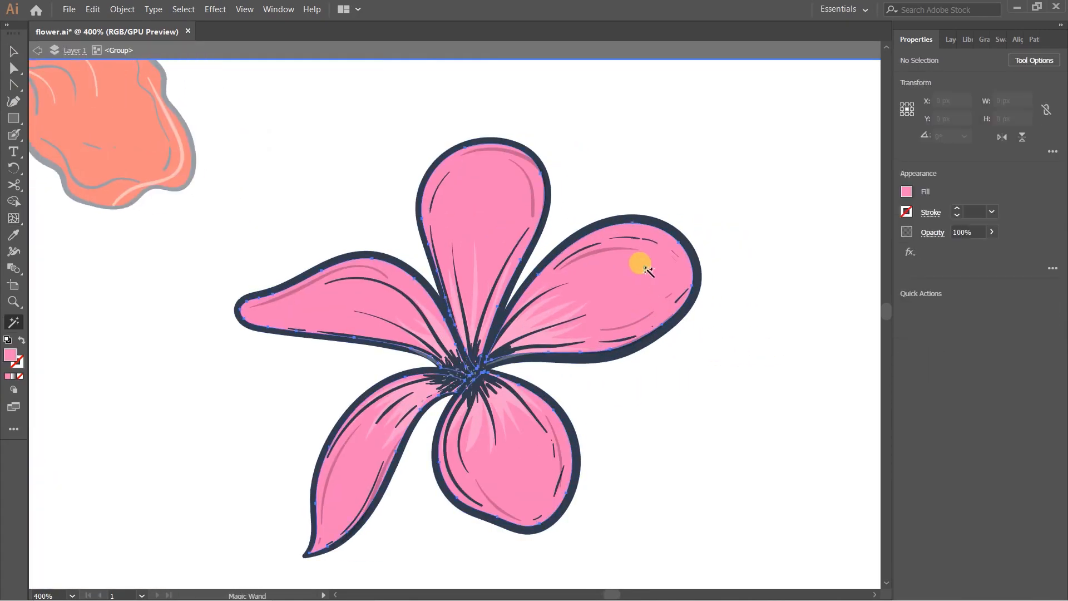
double_click(11, 358)
drag(924, 342, 925, 360)
click(1026, 300)
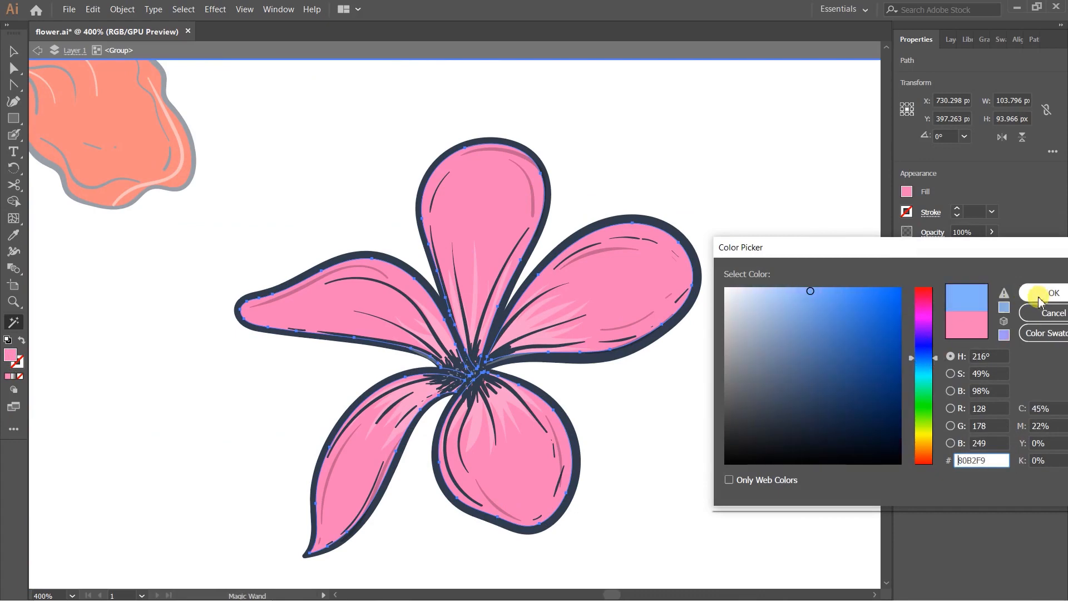
click(933, 361)
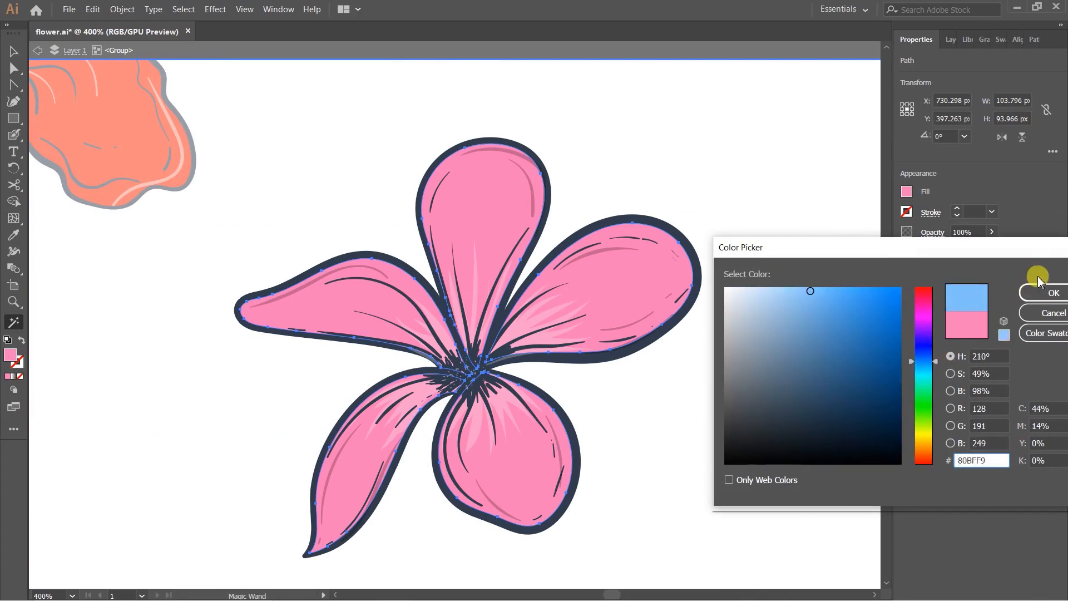
click(846, 286)
click(841, 310)
click(1038, 295)
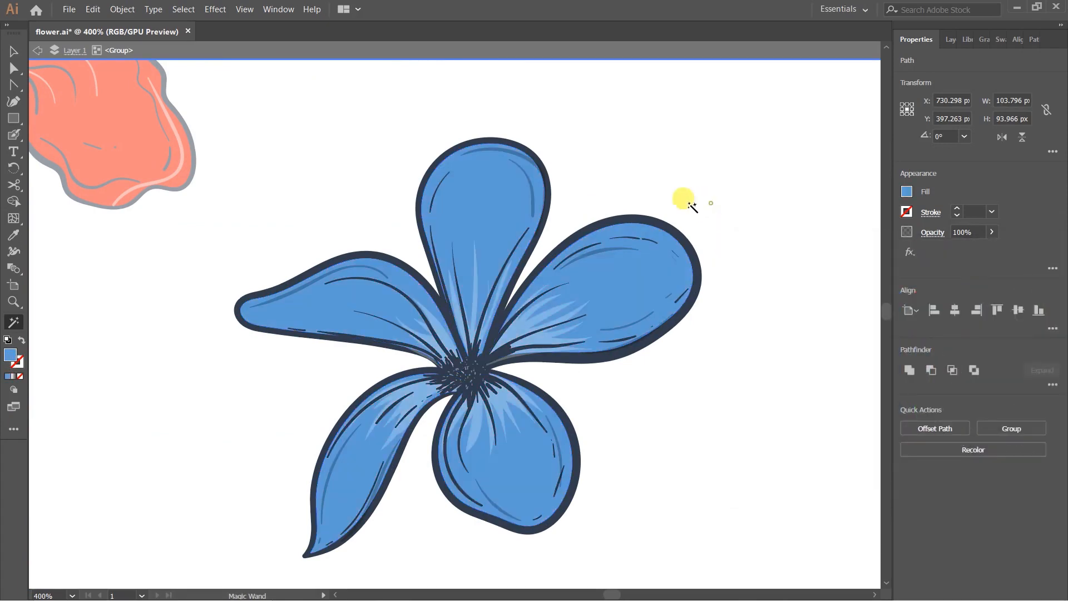
Deselect the blue petals and leave the flower's isolation mode.
click(708, 202)
scroll(709, 202, down, 3)
drag(649, 342, 703, 390)
scroll(751, 405, down, 2)
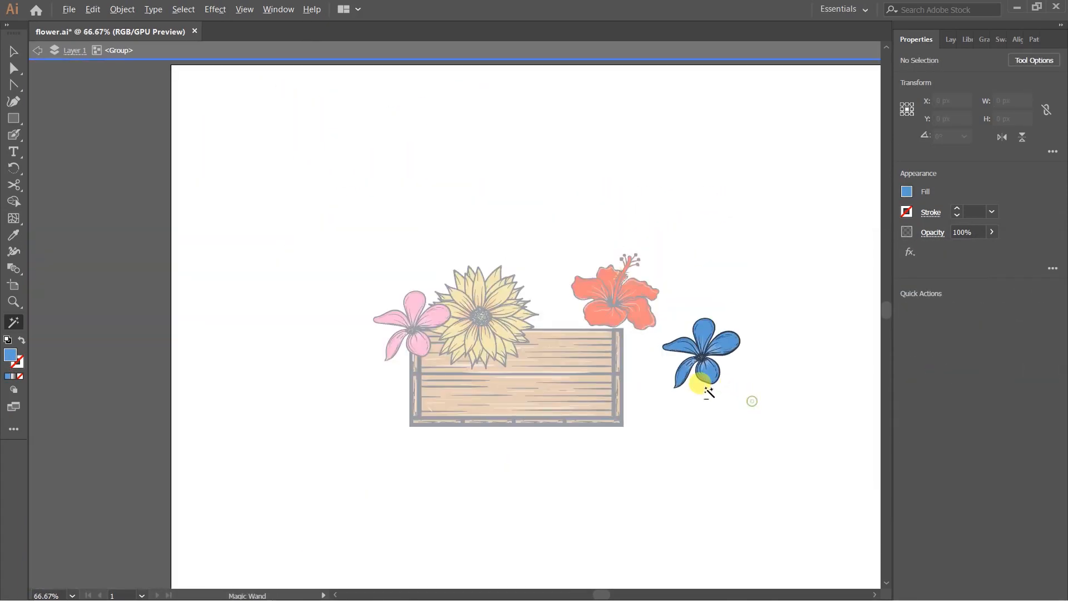
scroll(723, 403, up, 2)
scroll(735, 411, down, 2)
key(v)
double_click(741, 428)
Shrink the blue flower slightly, rotate it to about 305° and flip it horizontally.
drag(733, 399, 723, 449)
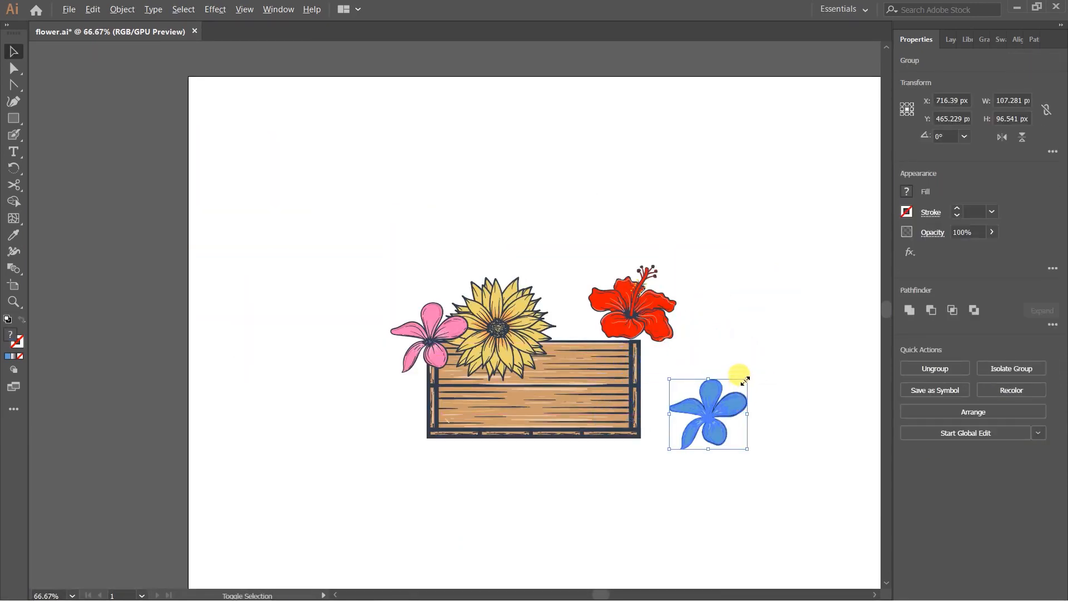
drag(745, 380, 718, 424)
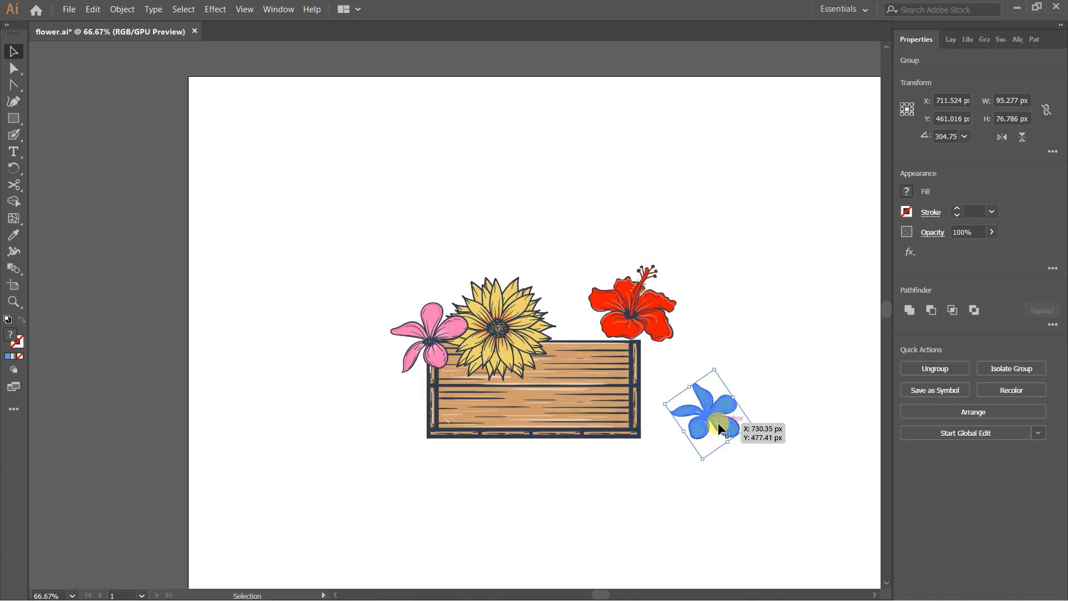
click(1004, 138)
click(785, 264)
Move the blue flower farther right of the crate, shrink it again and rotate it.
scroll(738, 341, up, 2)
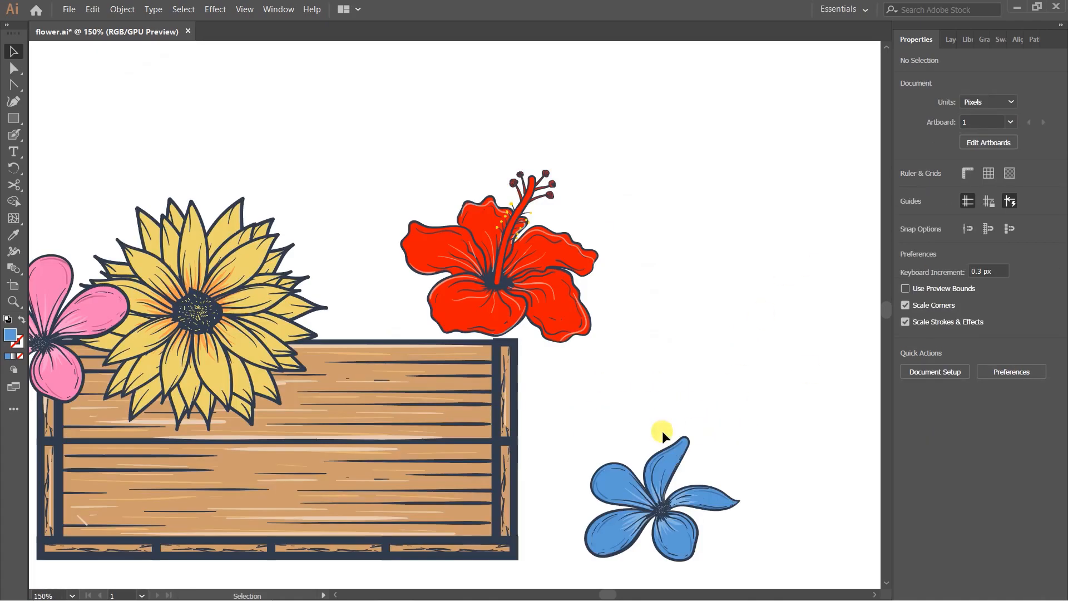
drag(663, 428, 791, 368)
drag(779, 410, 211, 166)
click(246, 93)
drag(243, 86, 558, 247)
click(270, 115)
click(255, 127)
scroll(272, 136, down, 2)
mouse_move(427, 170)
mouse_down()
mouse_move(414, 159)
mouse_move(416, 177)
mouse_up()
click(463, 161)
scroll(411, 168, up, 2)
click(606, 169)
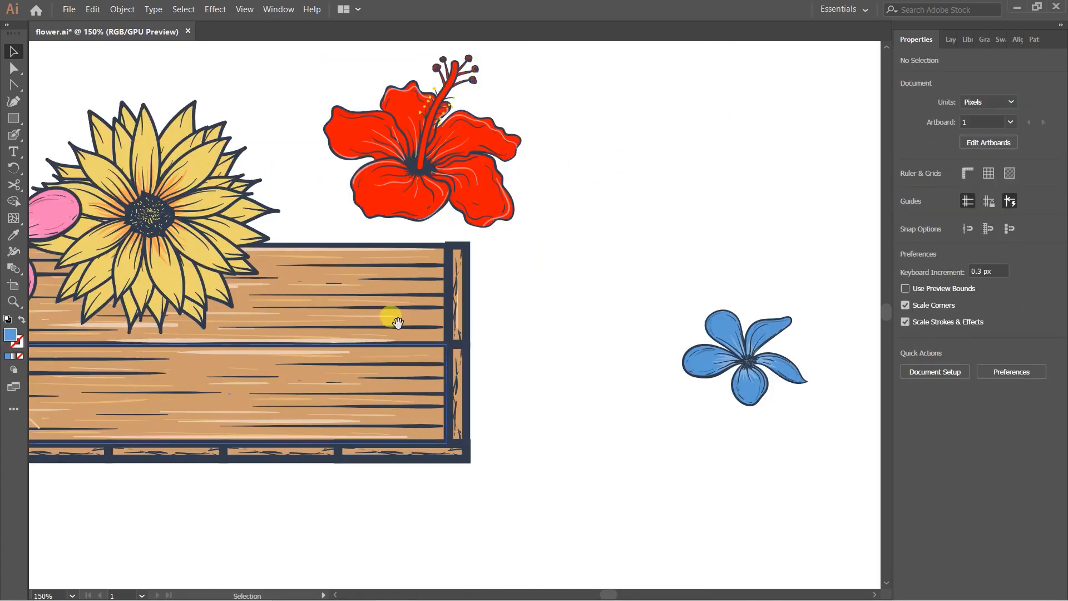
scroll(462, 276, down, 1)
scroll(684, 368, down, 1)
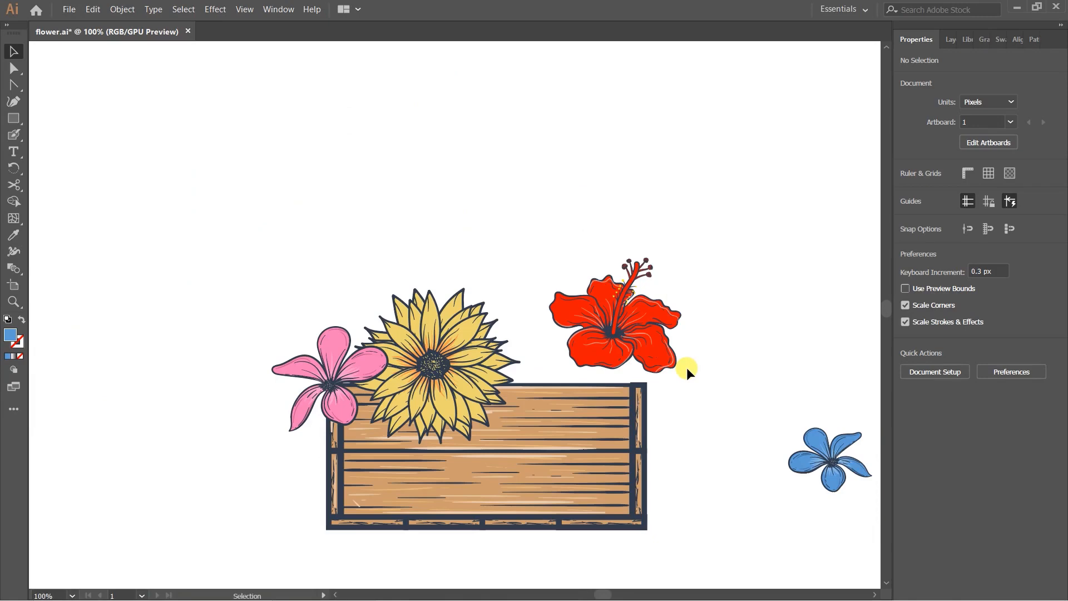
key(ctrl+plus)
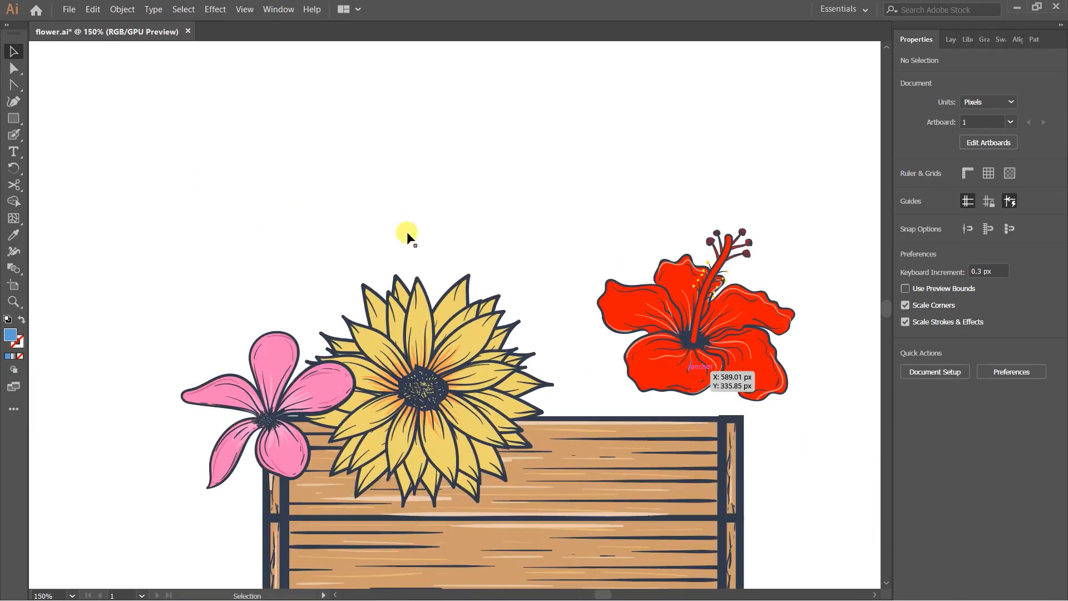
drag(412, 244, 301, 155)
key(shift+b)
drag(450, 170, 437, 199)
drag(358, 174, 449, 306)
key(ctrl+z)
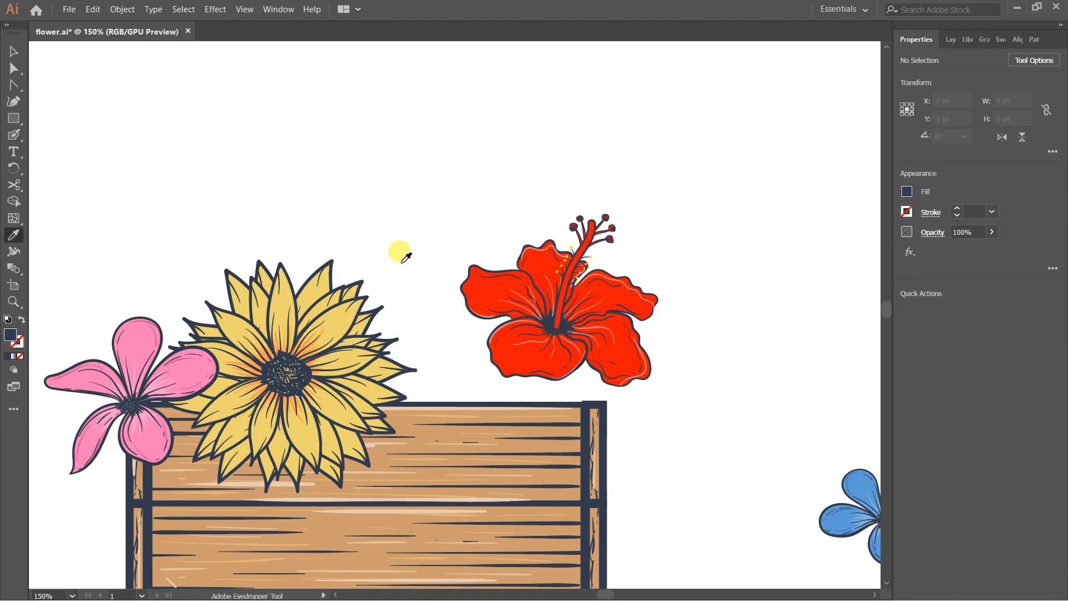
Paint a long S-curved dark navy stem with the Blob Brush, rising from the crate's upper edge between the yellow flower and red hibiscus.
key(shift+b)
drag(373, 240, 378, 239)
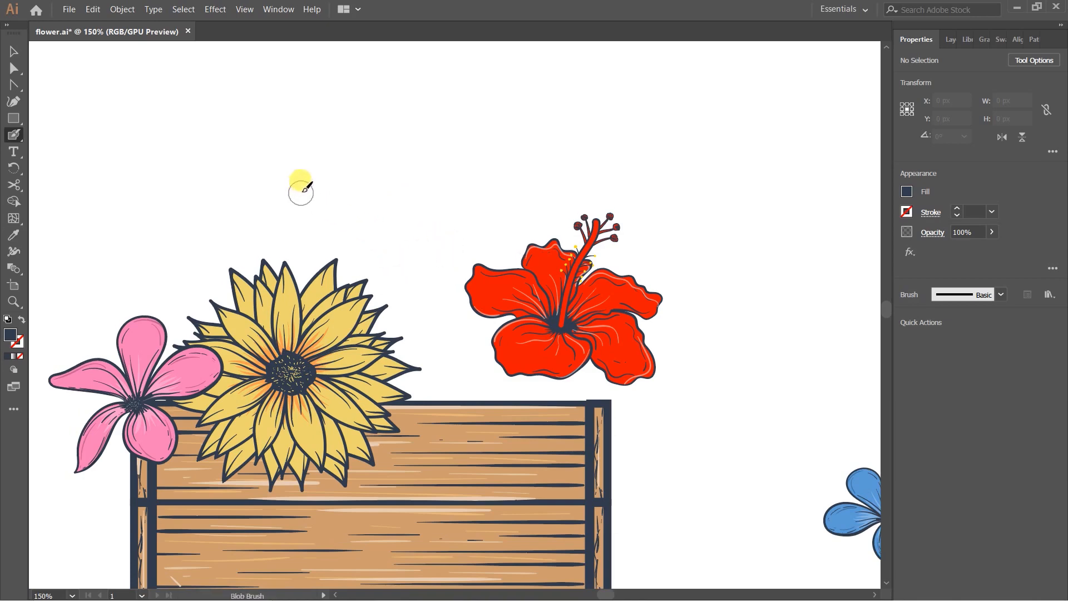
mouse_move(411, 305)
mouse_down()
mouse_move(441, 386)
mouse_move(462, 300)
mouse_up()
key(ctrl+z)
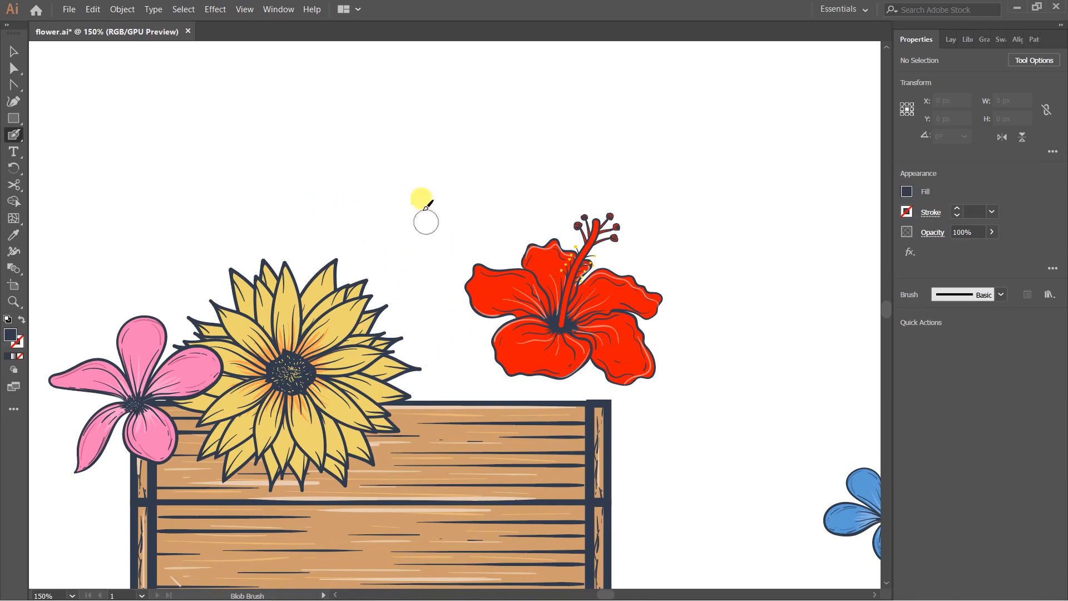
drag(464, 150, 410, 405)
key(ctrl+z)
drag(424, 212, 437, 402)
key(ctrl+z)
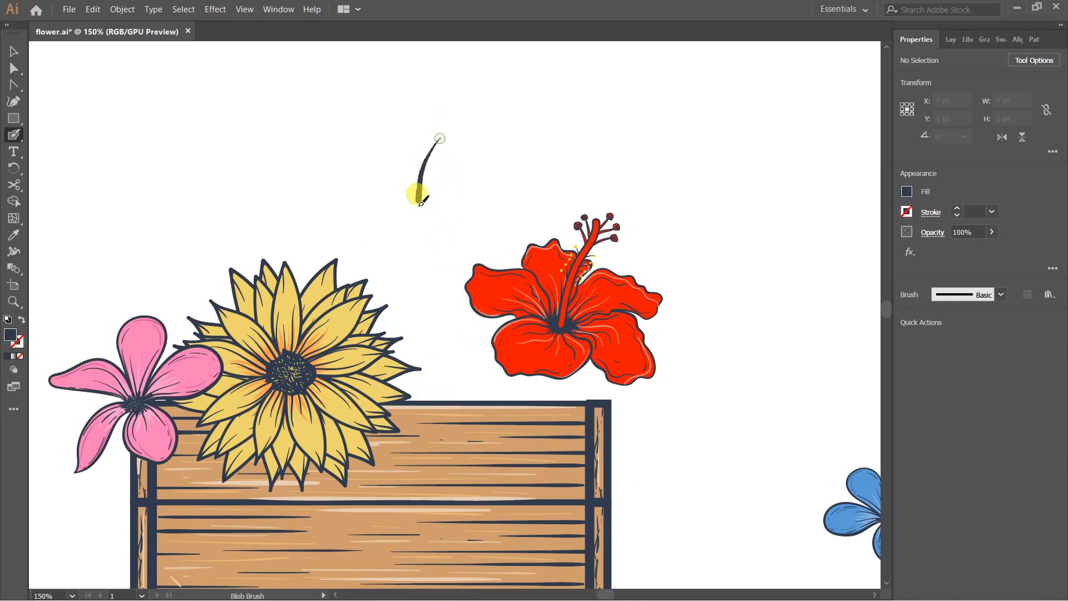
drag(421, 381, 402, 409)
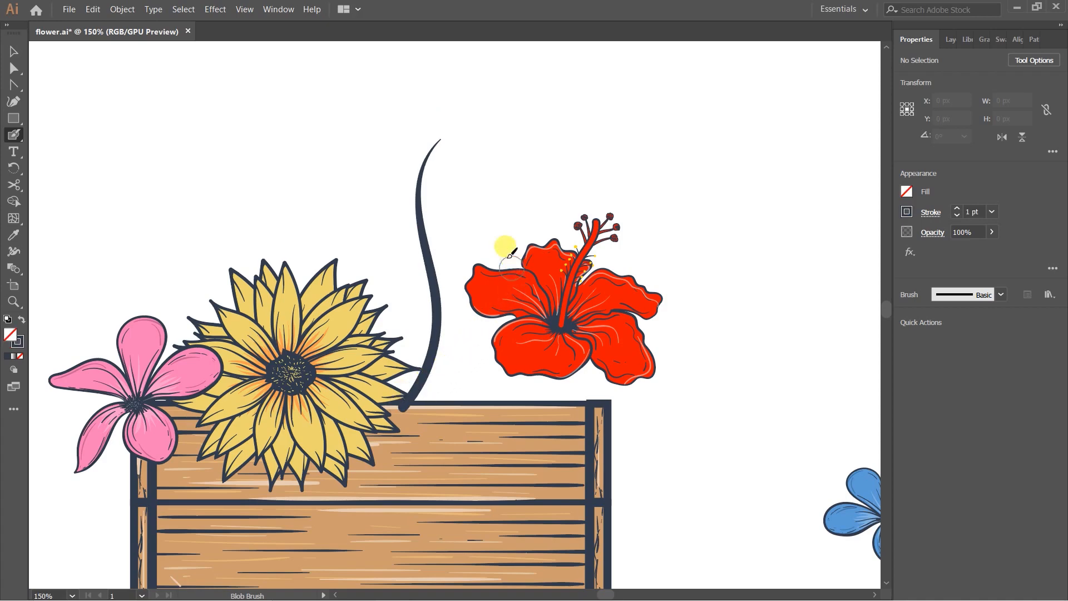
key(ctrl+plus)
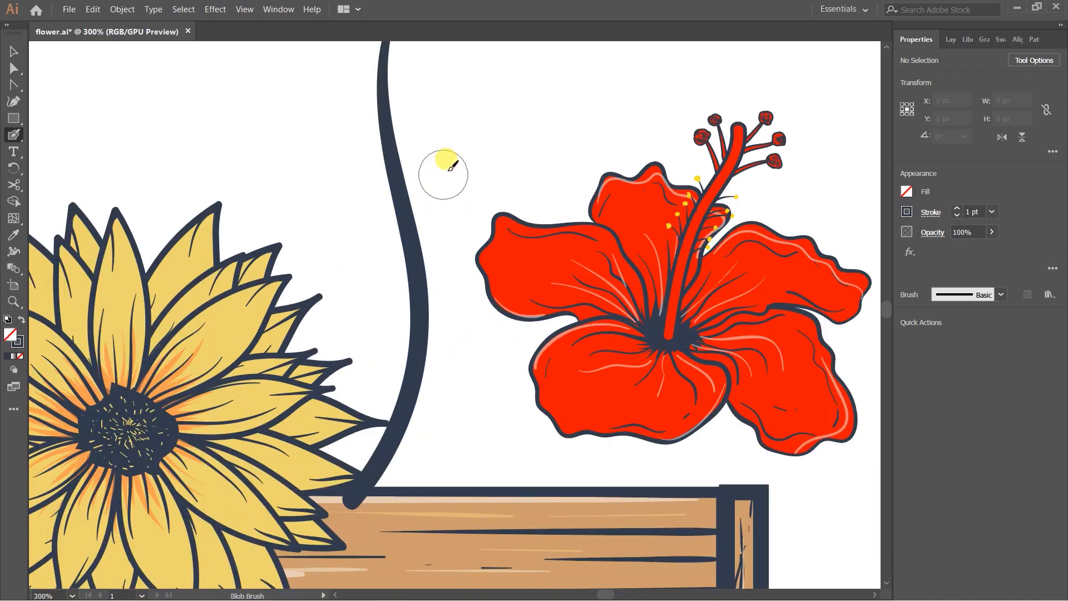
key(ctrl+plus)
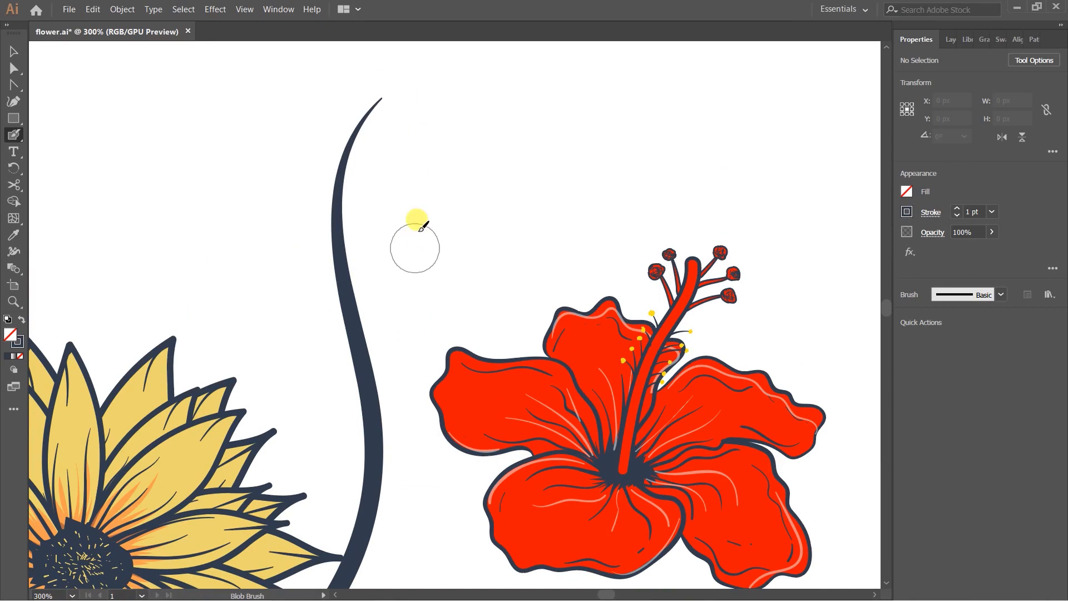
key(ctrl+minus)
key(ctrl+minus)
drag(443, 219, 442, 220)
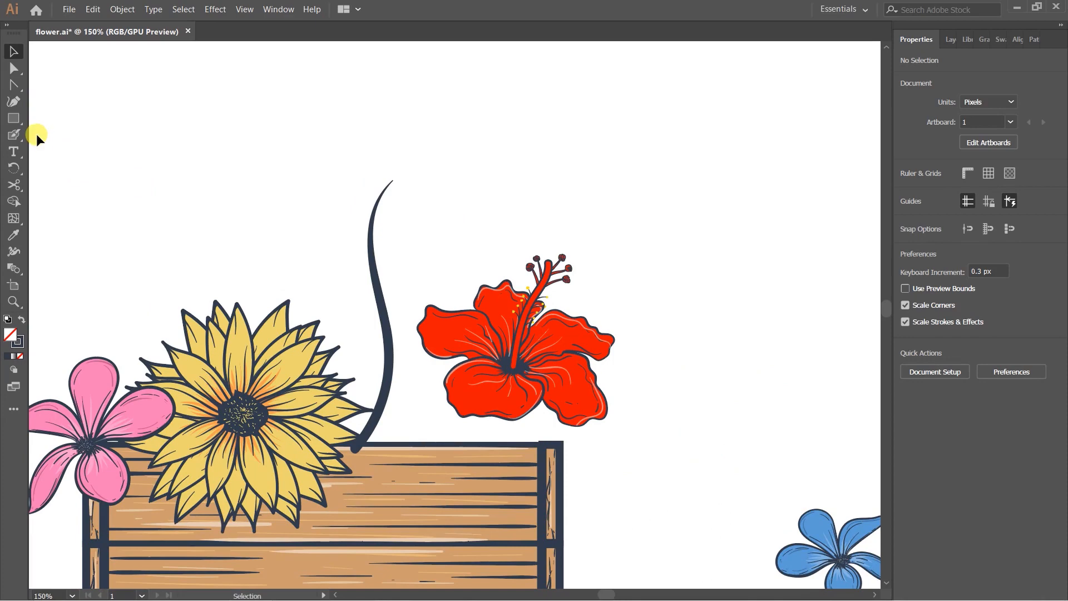
Draw the two curved outer sides of a pointed leaf with the Pen tool, between the stem and the red hibiscus.
key(p)
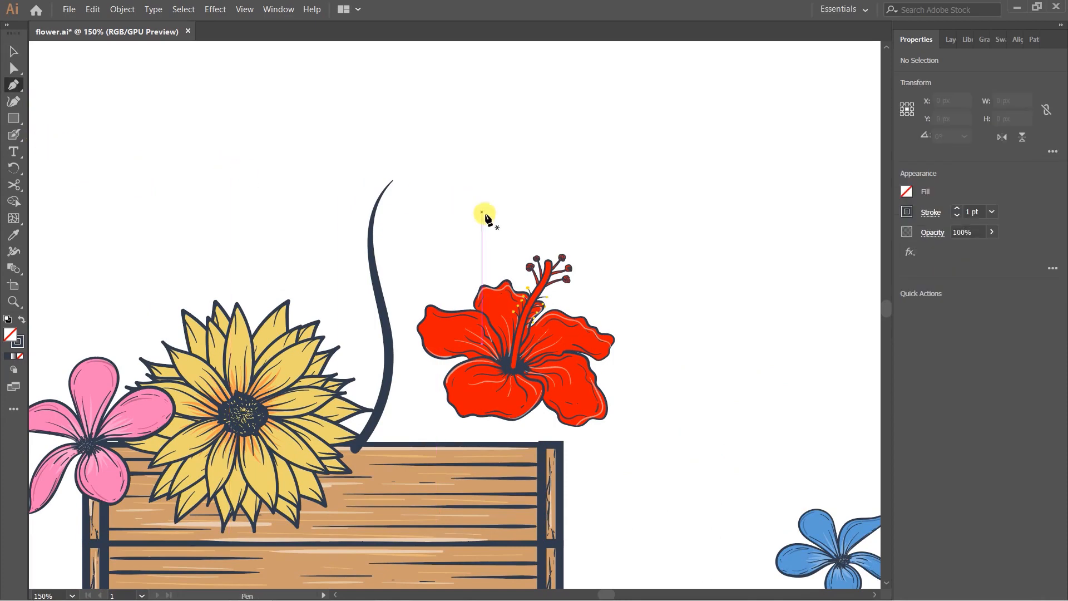
scroll(470, 214, up, 2)
drag(419, 222, 346, 231)
scroll(339, 244, up, 1)
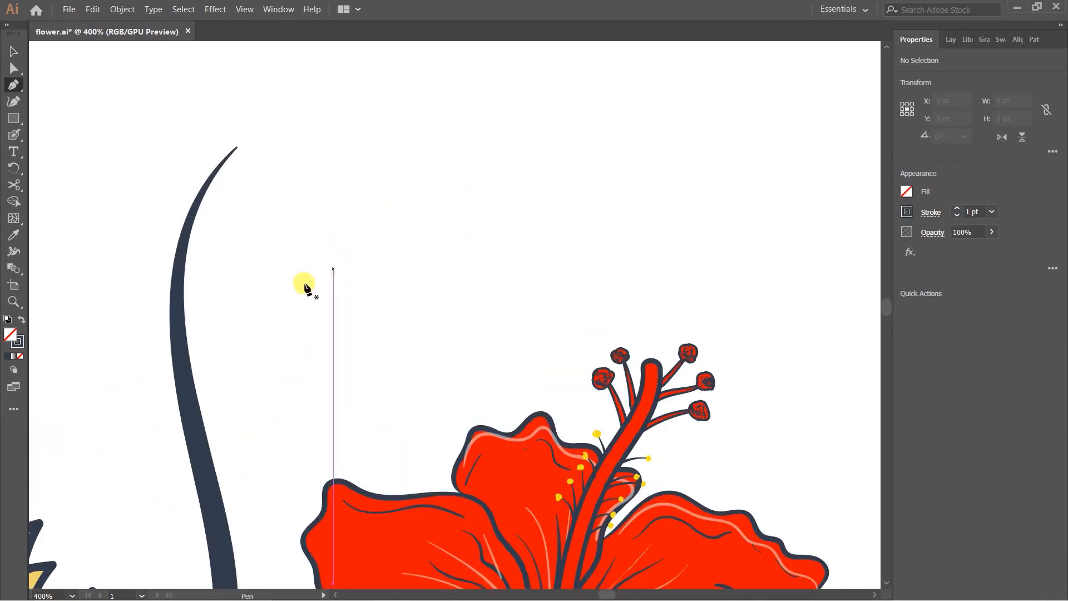
click(365, 226)
scroll(423, 207, up, 2)
key(ctrl+z)
mouse_move(360, 208)
mouse_down()
mouse_move(481, 160)
mouse_move(560, 145)
mouse_move(588, 160)
mouse_move(581, 131)
mouse_up()
click(359, 208)
mouse_move(156, 441)
mouse_down()
mouse_move(49, 477)
mouse_move(148, 470)
mouse_move(281, 436)
mouse_move(263, 444)
mouse_move(303, 474)
mouse_up()
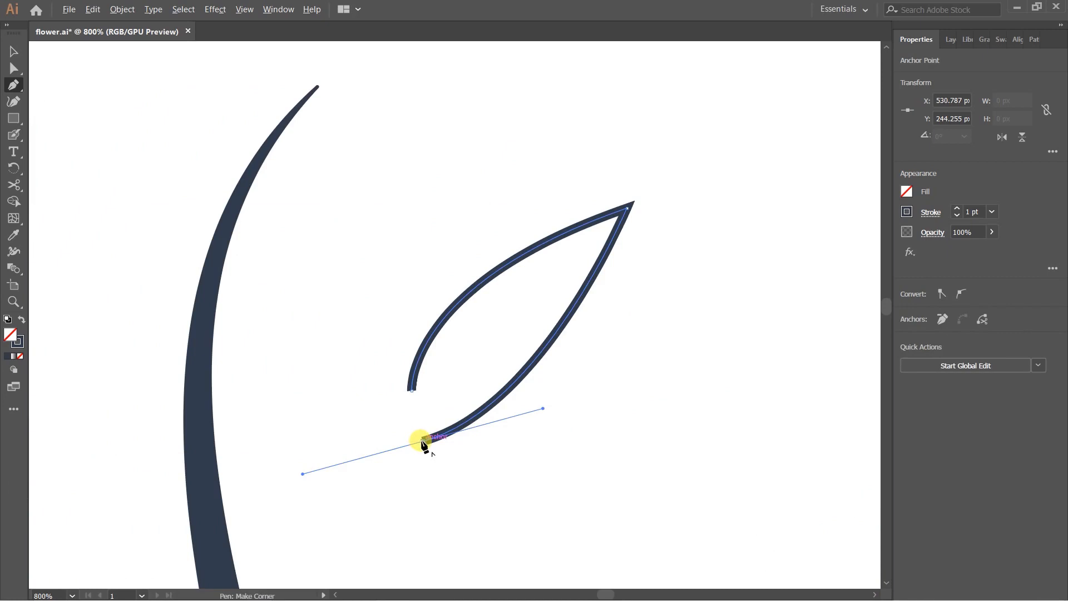
Extend the leaf path with a tapered stalk and a narrow inner slit, and close the outline.
drag(282, 480, 302, 412)
drag(293, 475, 371, 435)
key(ctrl+z)
drag(455, 403, 498, 375)
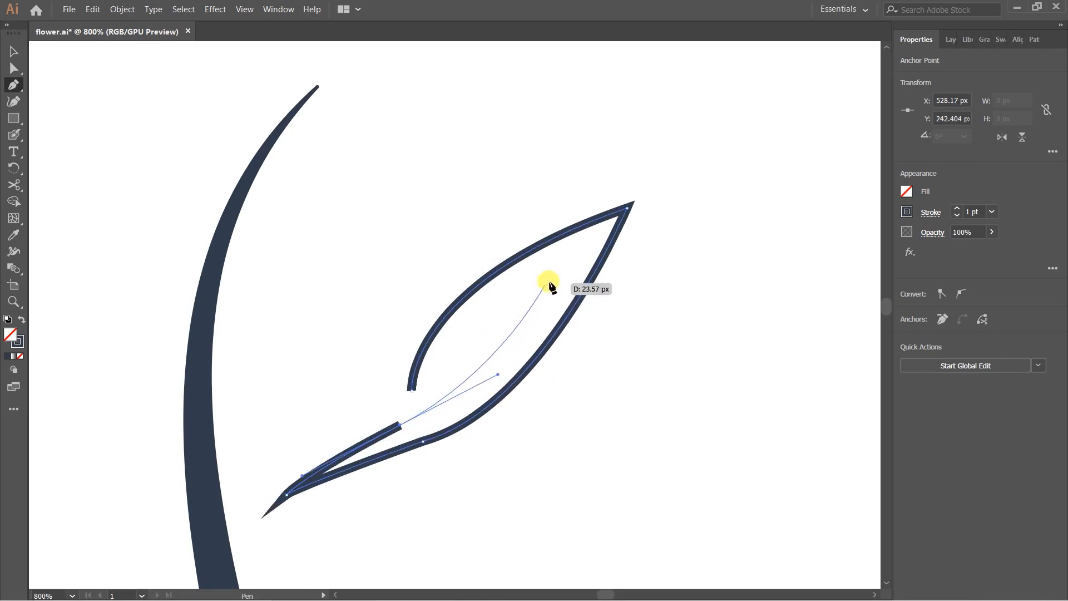
click(552, 278)
drag(412, 390, 380, 397)
click(14, 55)
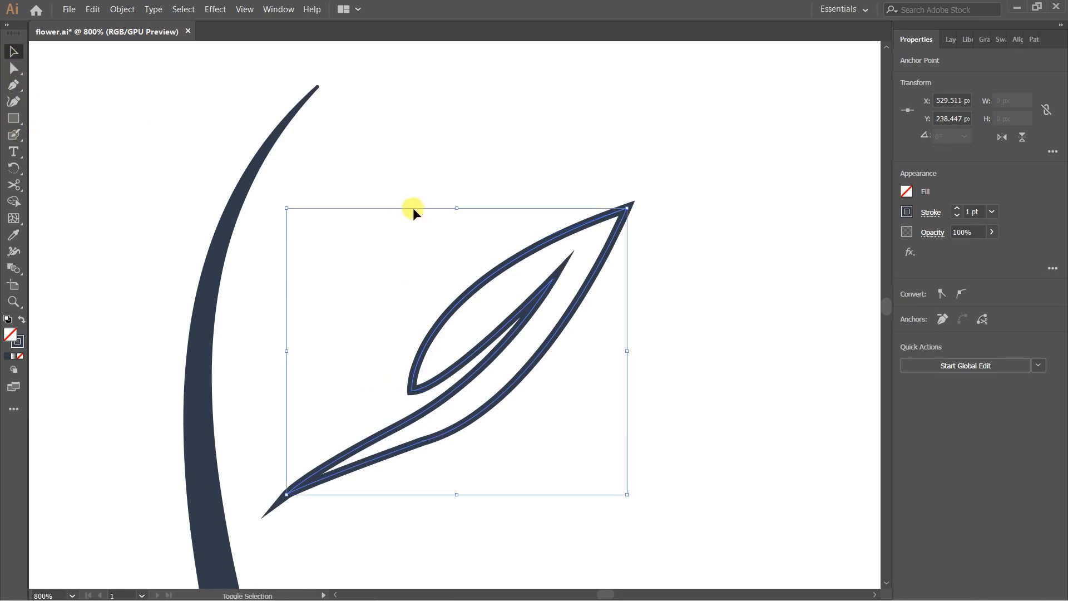
Swap the leaf's fill and stroke to make it a solid dark navy shape without an outline.
key(shift+x)
click(743, 219)
scroll(589, 220, down, 4)
drag(599, 218, 600, 245)
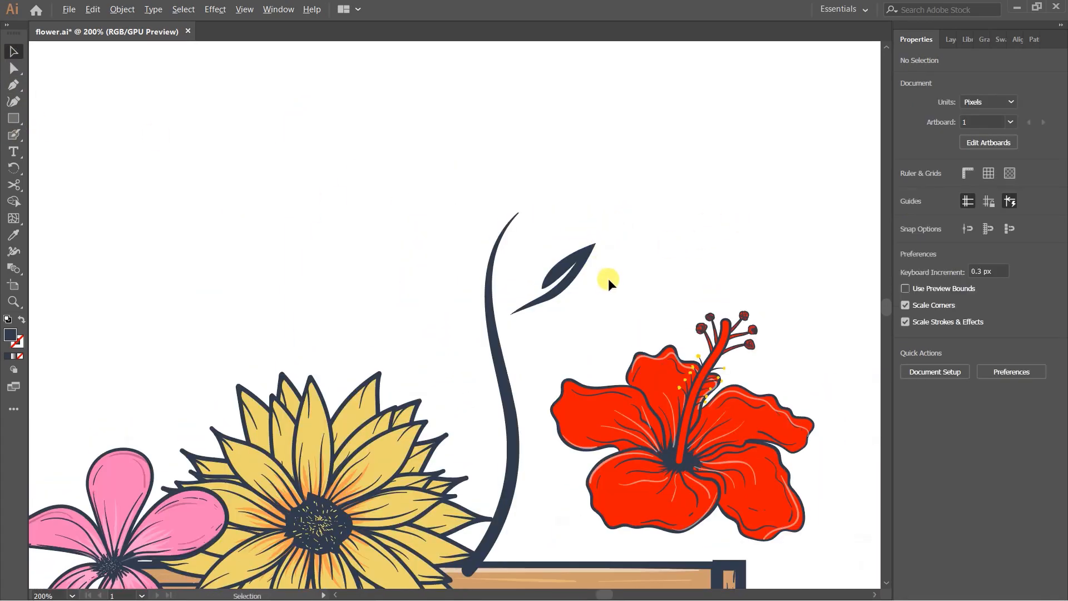
Reshape the leaf's lower edge by adjusting the curve handle of the anchor point where the stalk meets the blade.
scroll(609, 278, up, 2)
key(a)
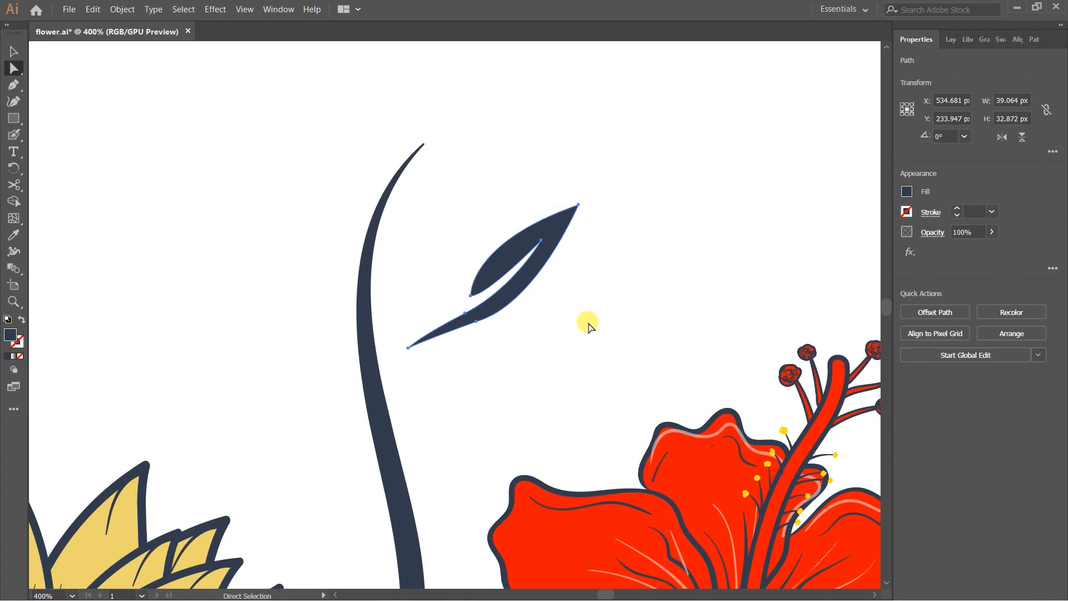
scroll(453, 322, up, 2)
click(453, 315)
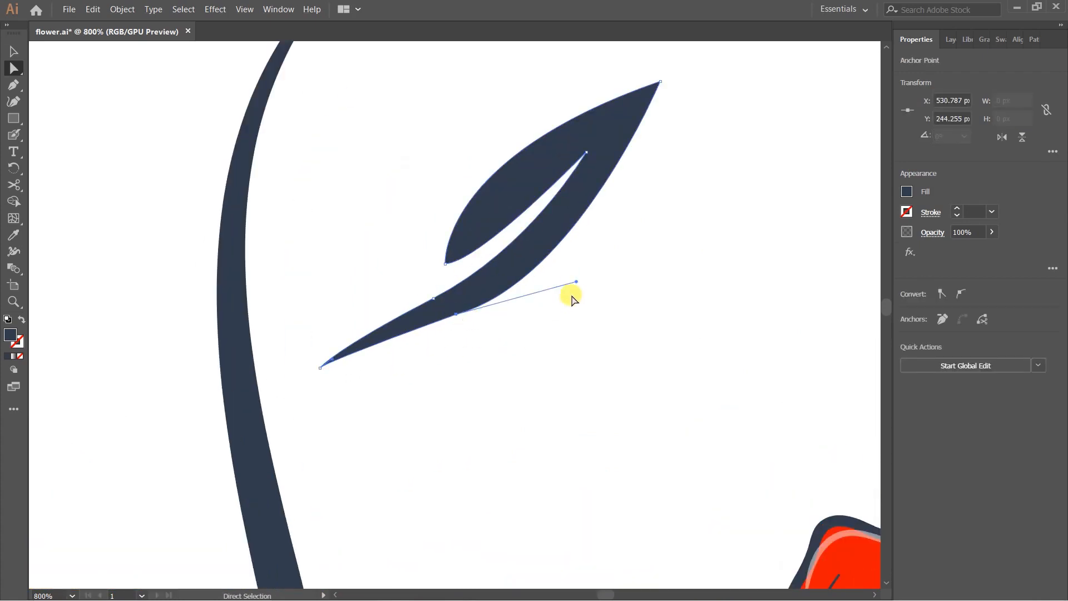
drag(576, 280, 627, 219)
scroll(627, 219, down, 2)
click(686, 206)
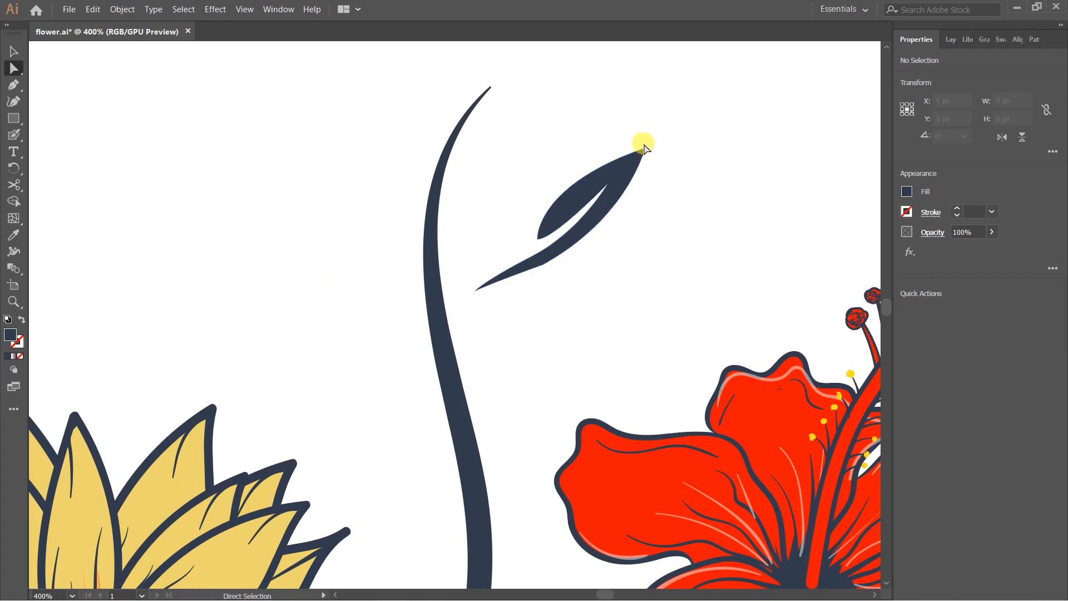
Pull the leaf's tip outward to lengthen it and flatten the curve of its upper edge.
drag(645, 145, 675, 127)
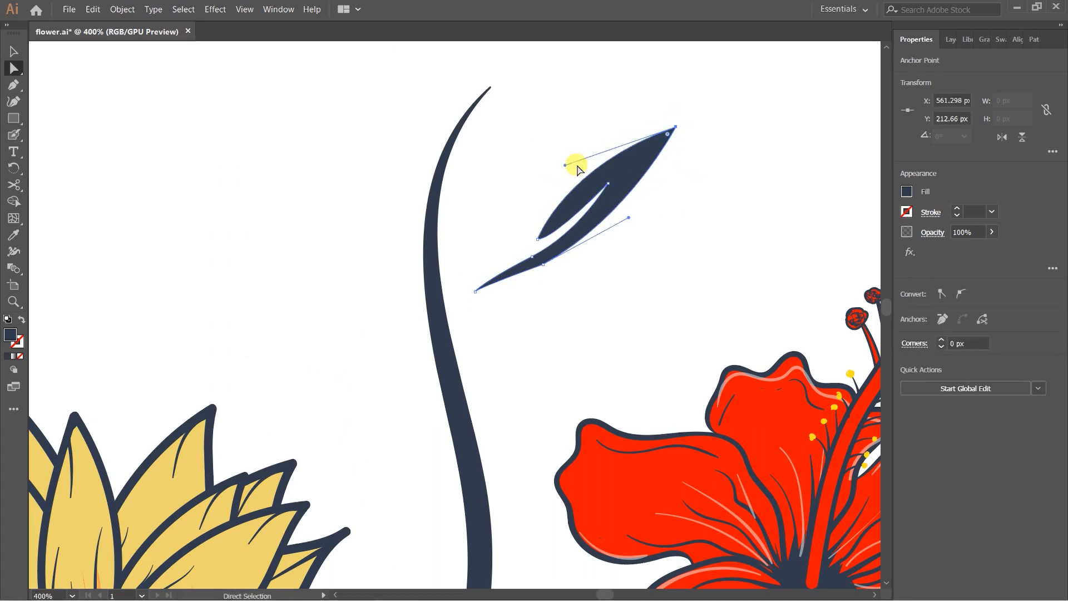
drag(564, 163, 566, 173)
click(705, 190)
key(v)
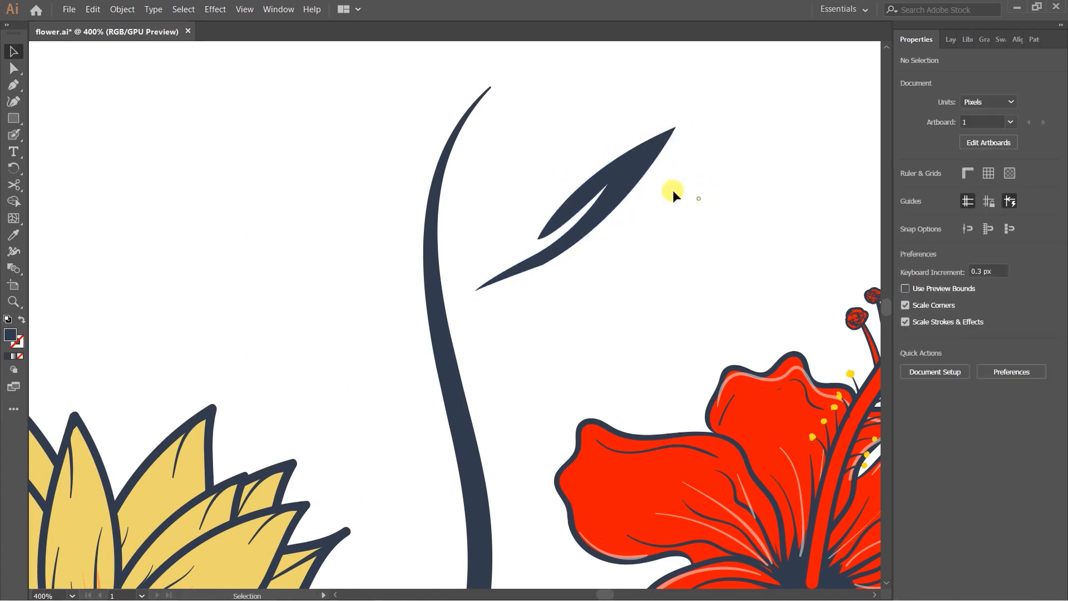
Refine the corner where the leaf's blade meets its stalk by adjusting the anchor points.
click(632, 168)
key(a)
click(555, 303)
scroll(554, 269, up, 4)
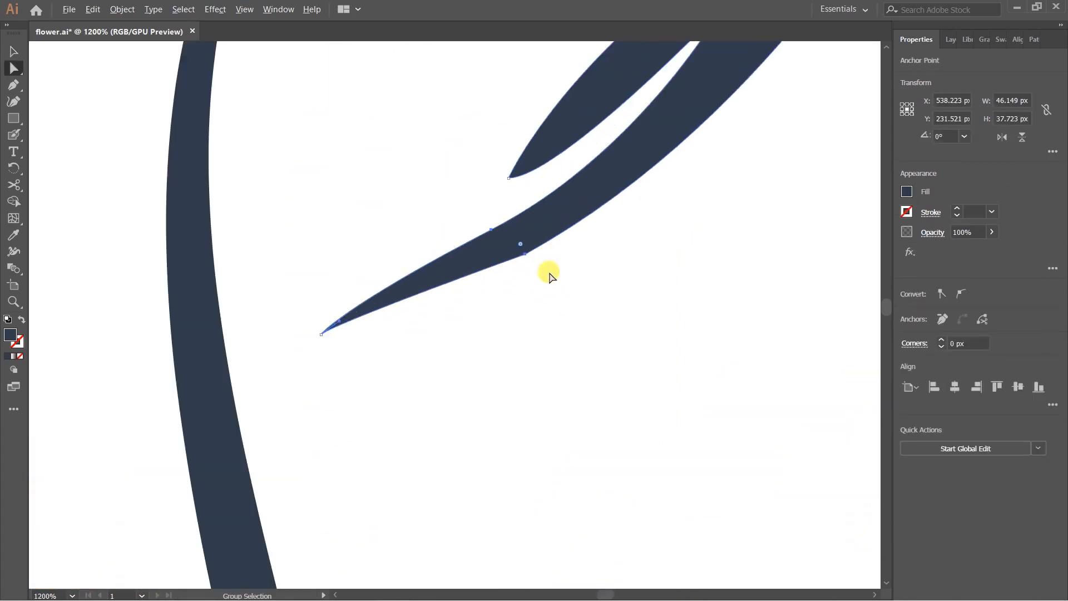
drag(515, 271, 138, 17)
scroll(387, 264, down, 3)
drag(373, 137, 348, 101)
key(v)
click(582, 274)
Reposition the leaf beside the stem and flip it vertically.
scroll(512, 205, down, 2)
drag(519, 191, 540, 186)
click(561, 206)
click(516, 226)
click(1023, 139)
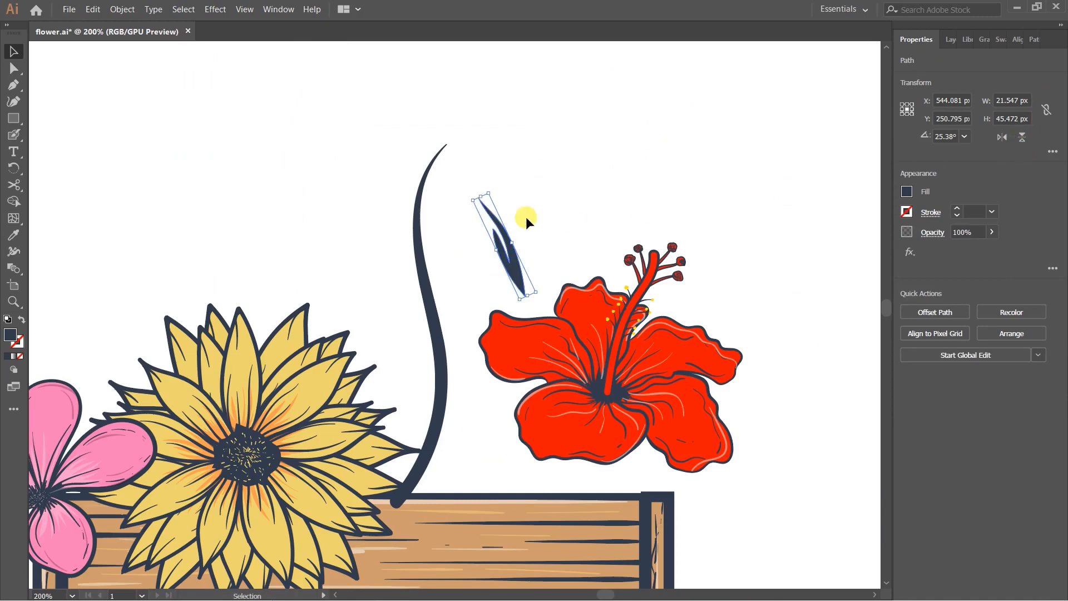
Rotate the leaf to point up and outward, and place its stalk against the stem's right side.
drag(535, 284, 535, 143)
click(518, 253)
drag(532, 197, 531, 198)
click(519, 278)
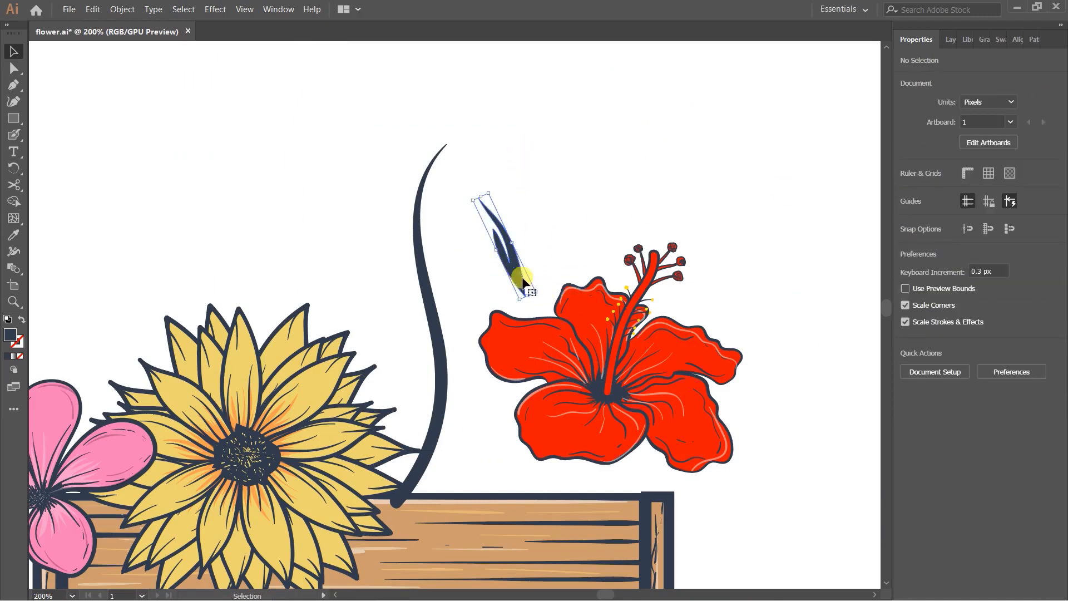
drag(541, 293, 487, 268)
click(561, 223)
scroll(563, 222, down, 1)
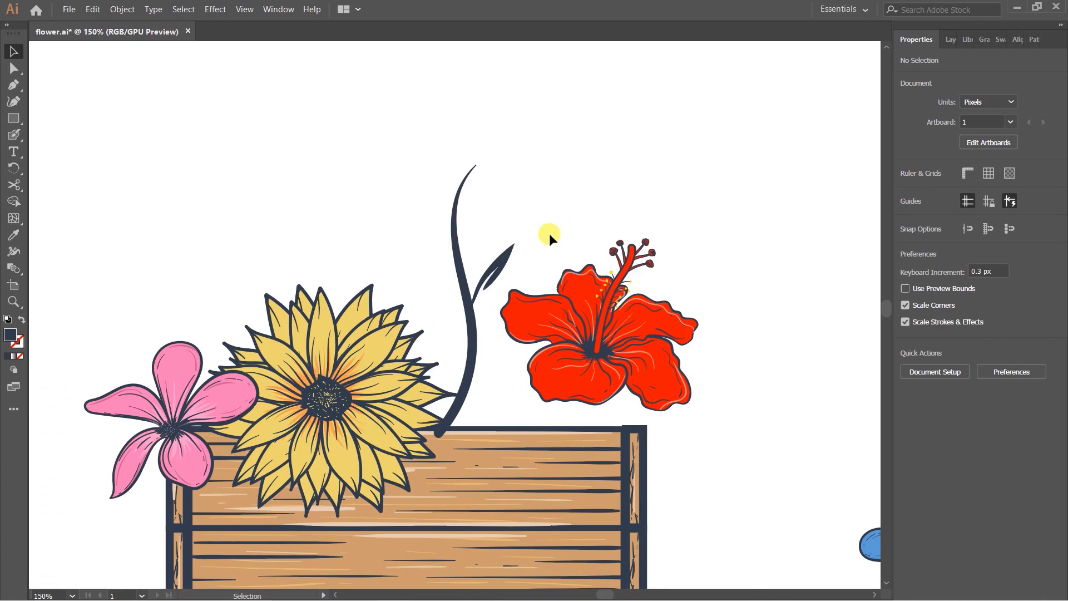
Fill the curved stem with a teal green chosen in the Color Picker.
scroll(501, 303, up, 1)
scroll(502, 305, up, 2)
click(450, 359)
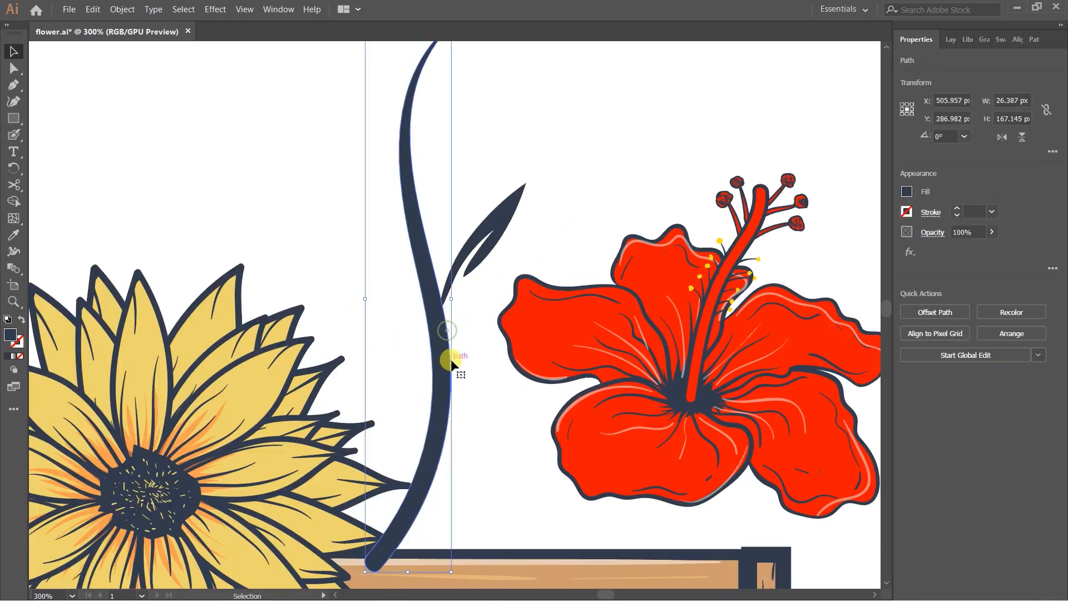
click(466, 368)
click(443, 378)
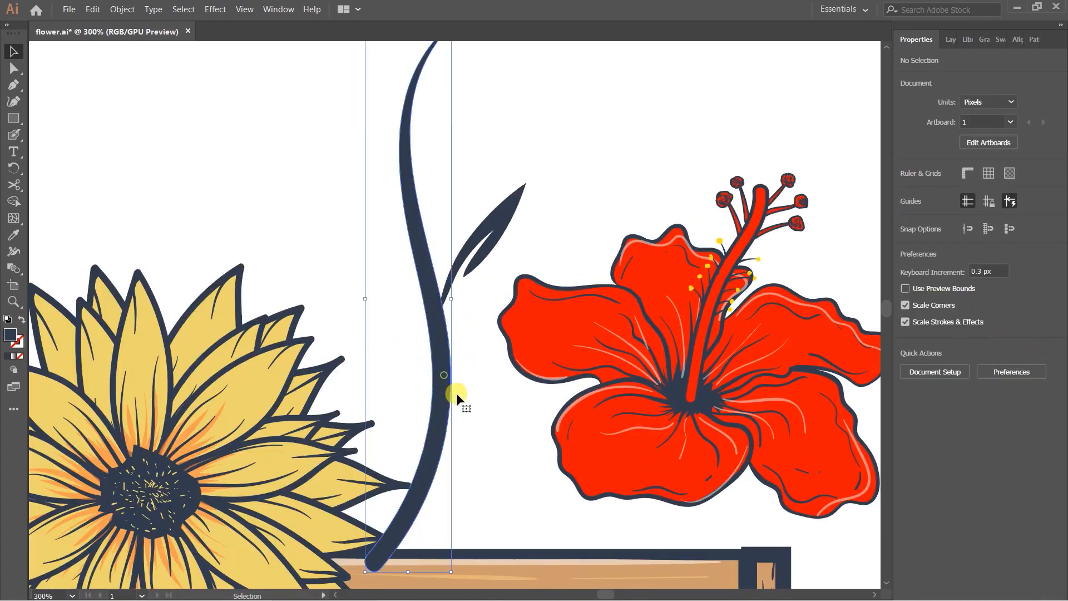
click(442, 359)
click(433, 363)
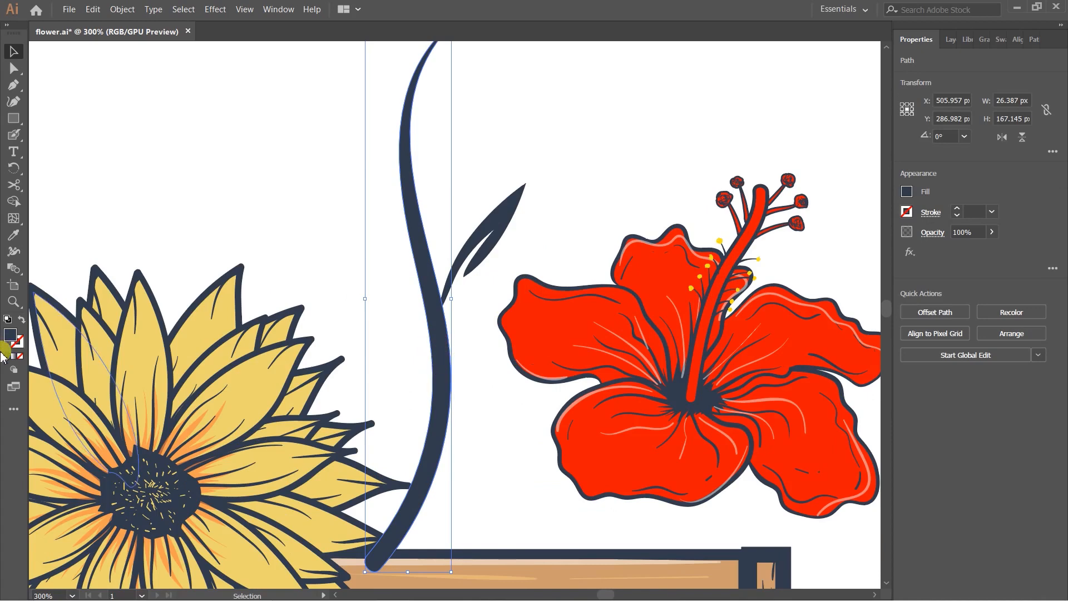
double_click(10, 335)
drag(927, 373, 933, 388)
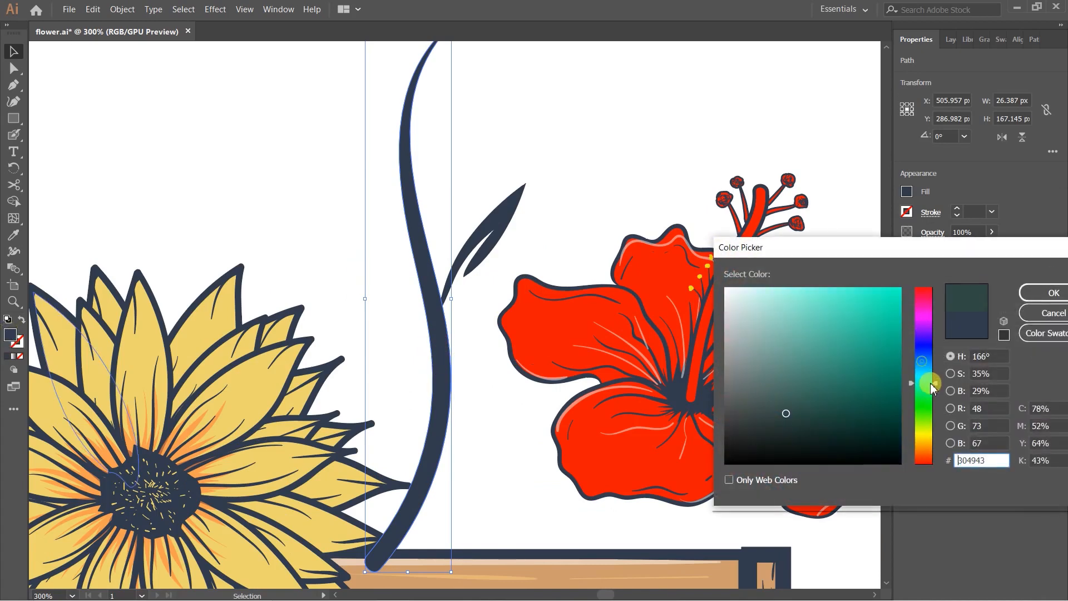
drag(780, 332, 796, 349)
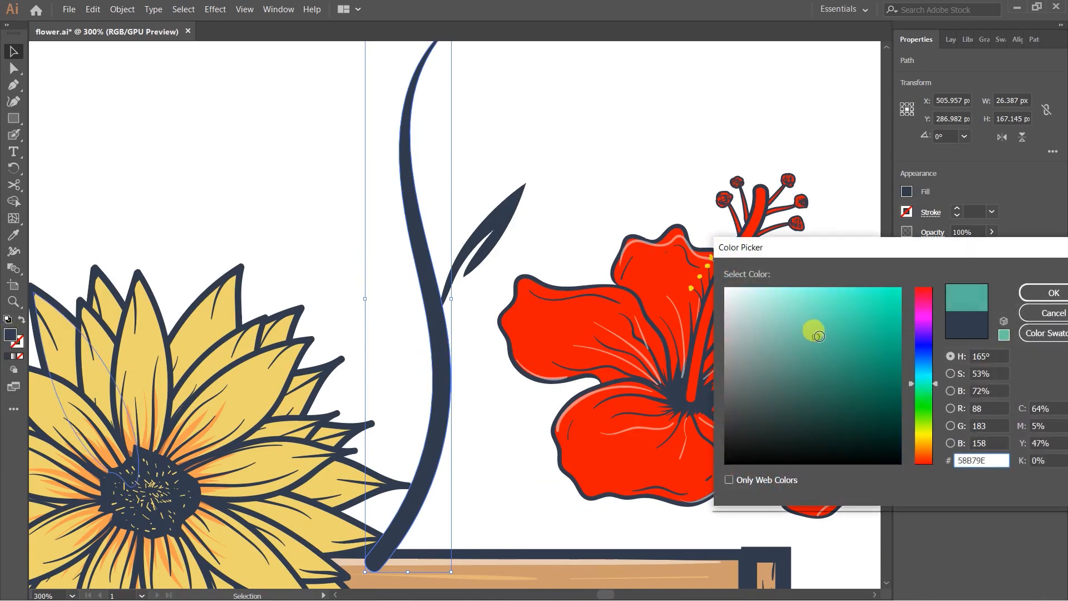
click(1039, 293)
click(577, 124)
Readjust the stem's fill in the Color Picker to a medium green.
scroll(511, 176, down, 1)
scroll(508, 188, up, 1)
click(421, 241)
double_click(11, 334)
click(1053, 293)
click(557, 161)
scroll(519, 208, down, 1)
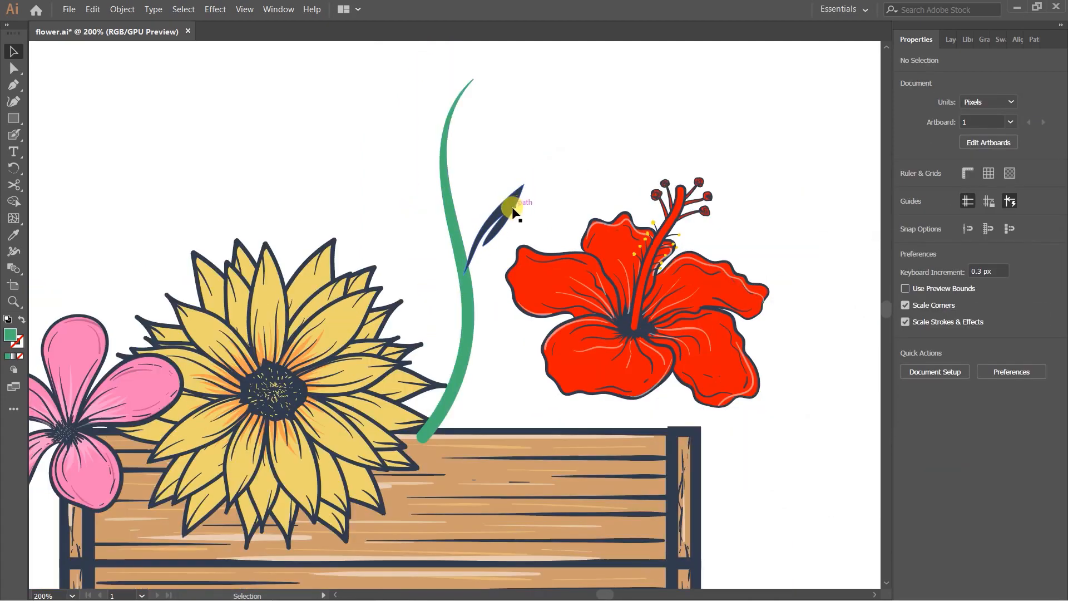
Give the stem a dark navy stroke 2 pt wide.
click(442, 220)
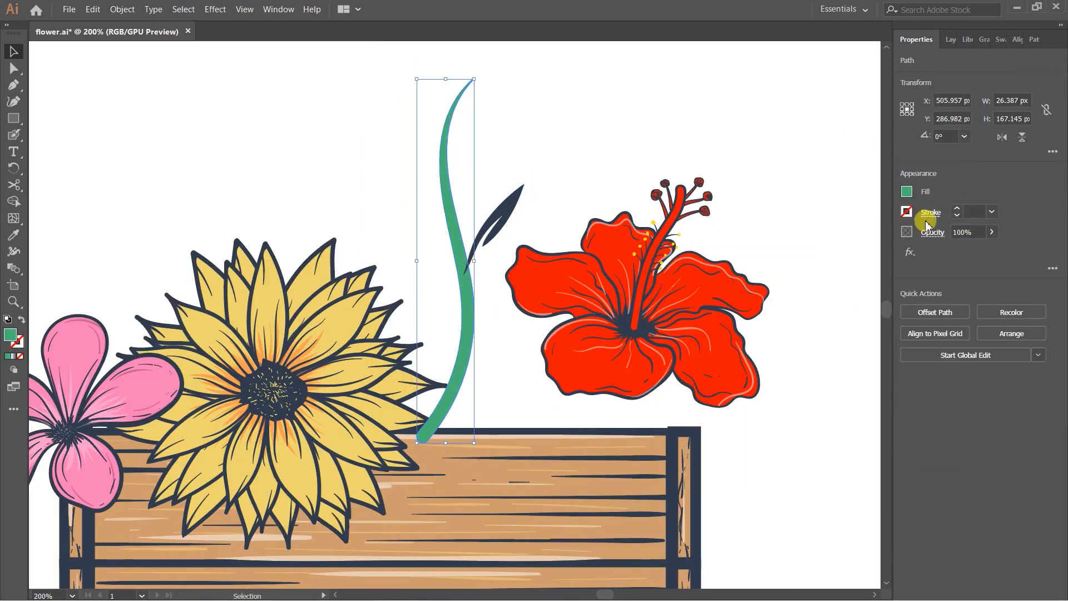
click(907, 212)
click(757, 291)
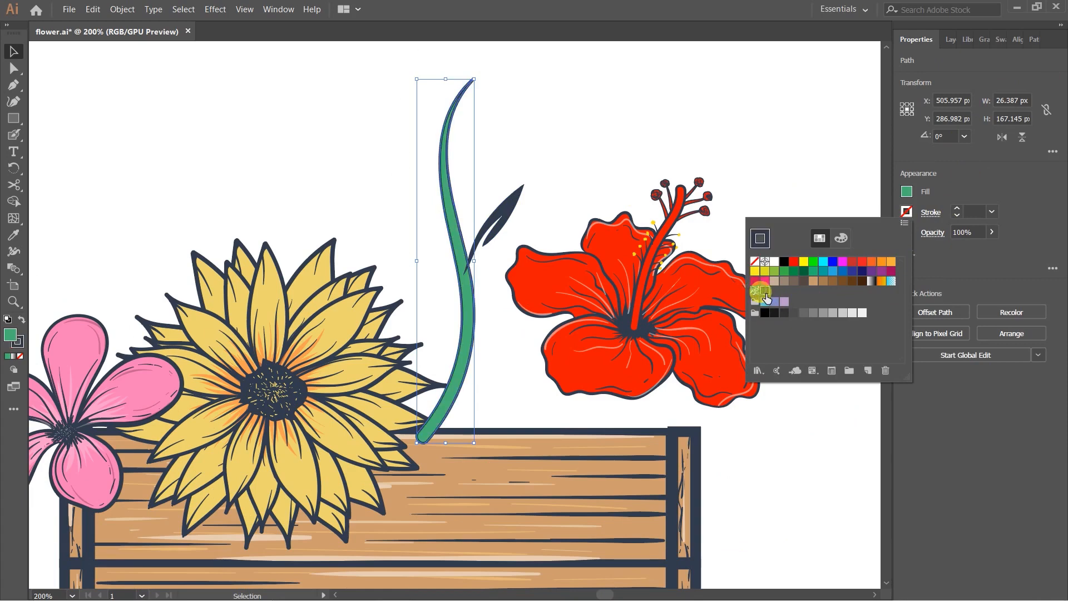
click(565, 189)
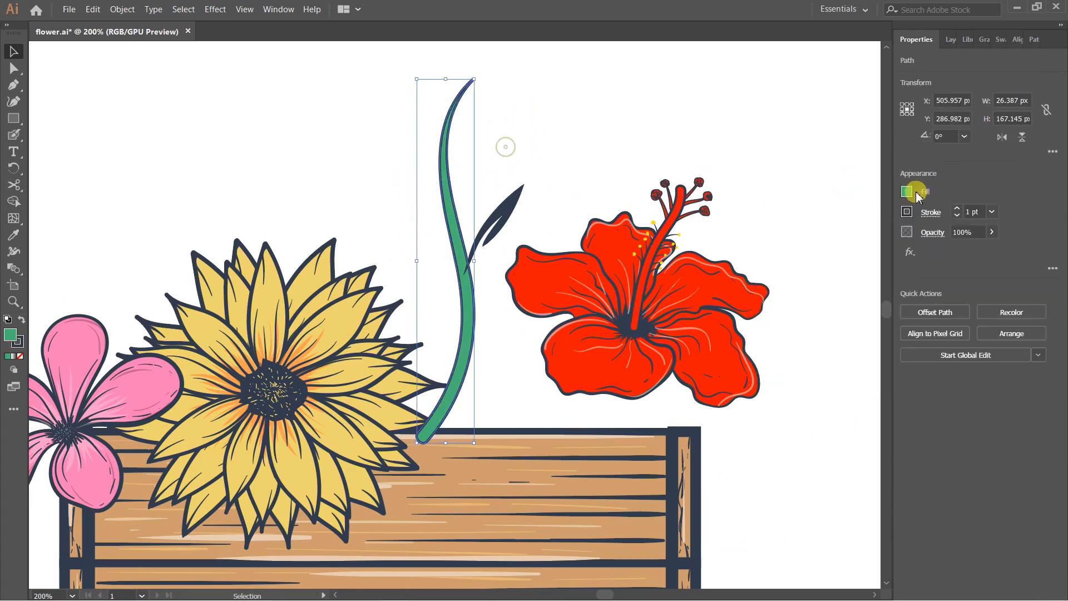
click(990, 213)
click(1002, 277)
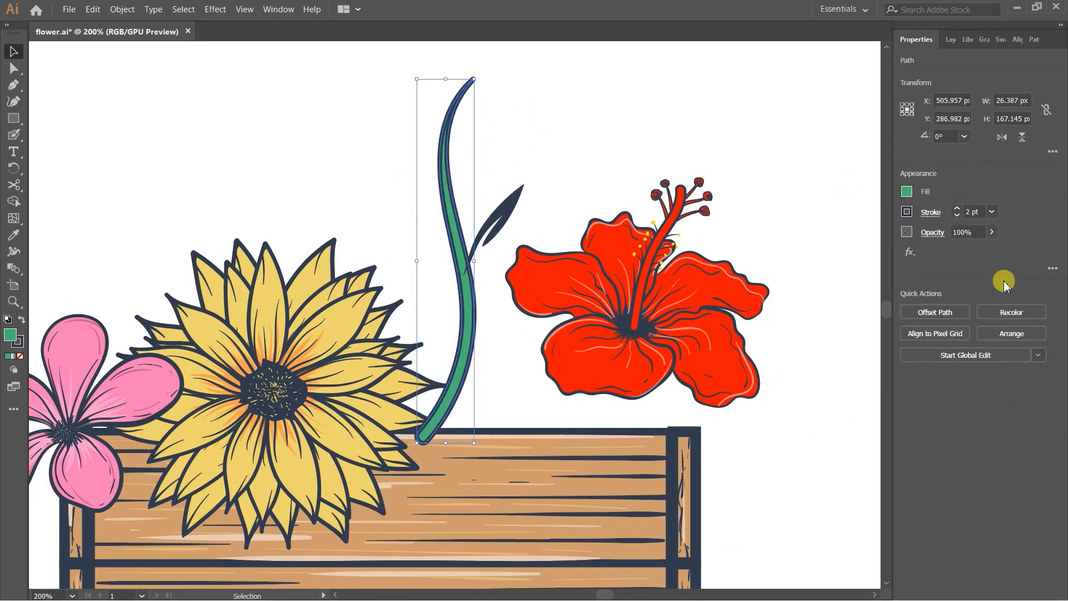
click(566, 216)
Try to copy the stem's fill and stroke onto the leaf with the Eyedropper tool.
click(519, 220)
key(i)
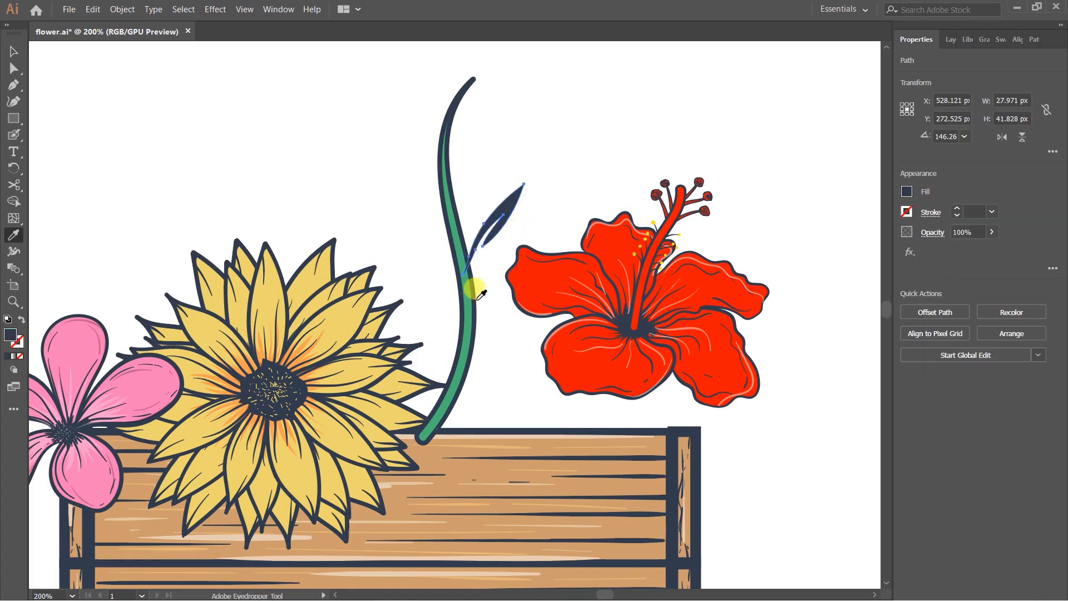
click(470, 286)
key(v)
click(559, 161)
scroll(558, 161, down, 1)
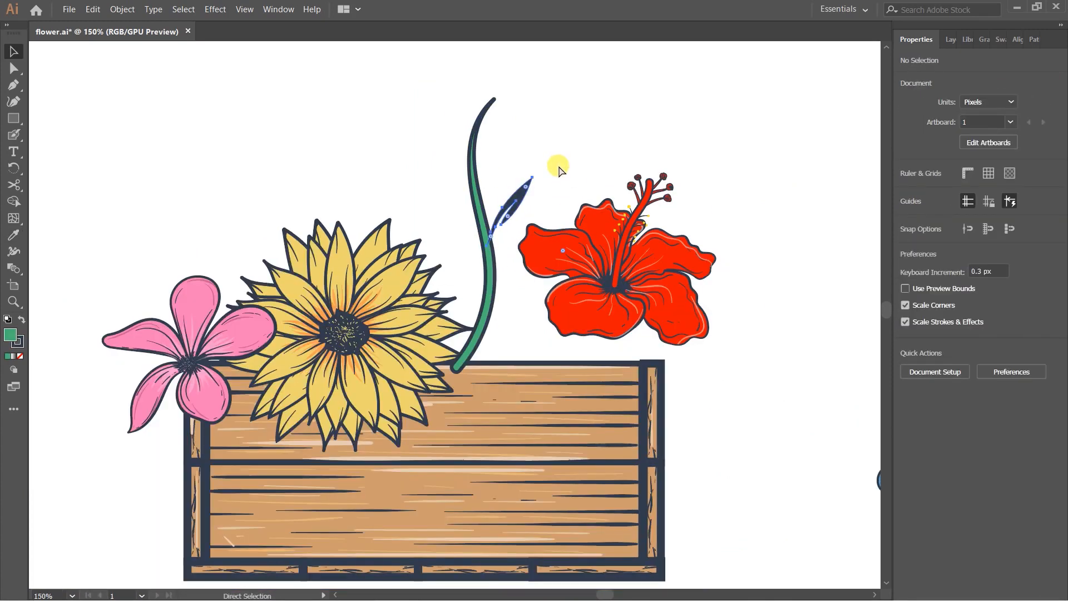
Nudge the leaf slightly to refine how its stalk meets the stem.
scroll(549, 175, up, 2)
drag(495, 225, 503, 218)
click(533, 199)
scroll(571, 192, down, 3)
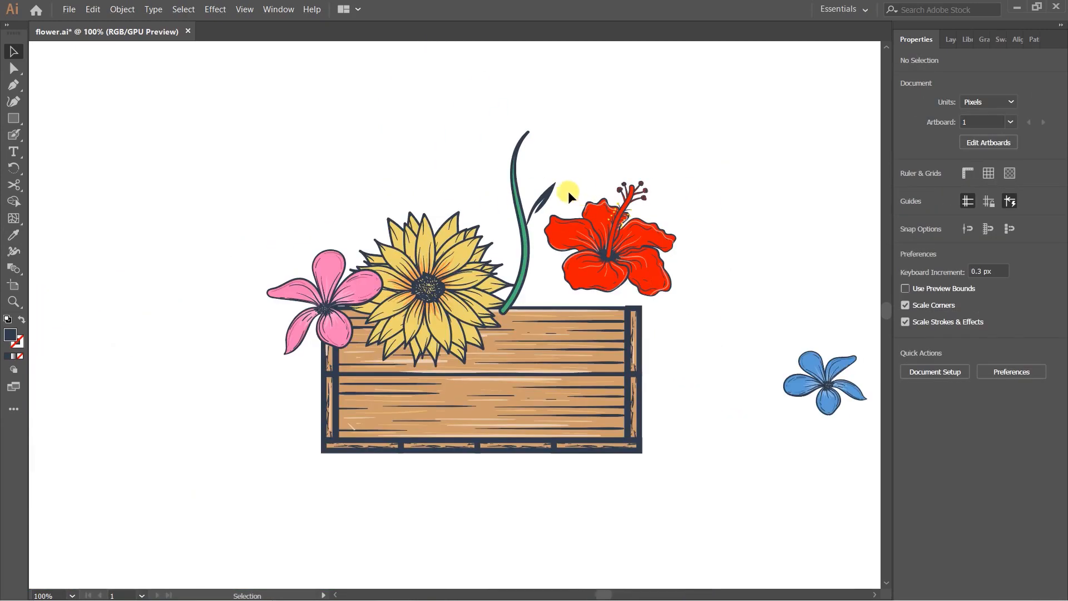
scroll(566, 193, up, 5)
scroll(493, 194, down, 4)
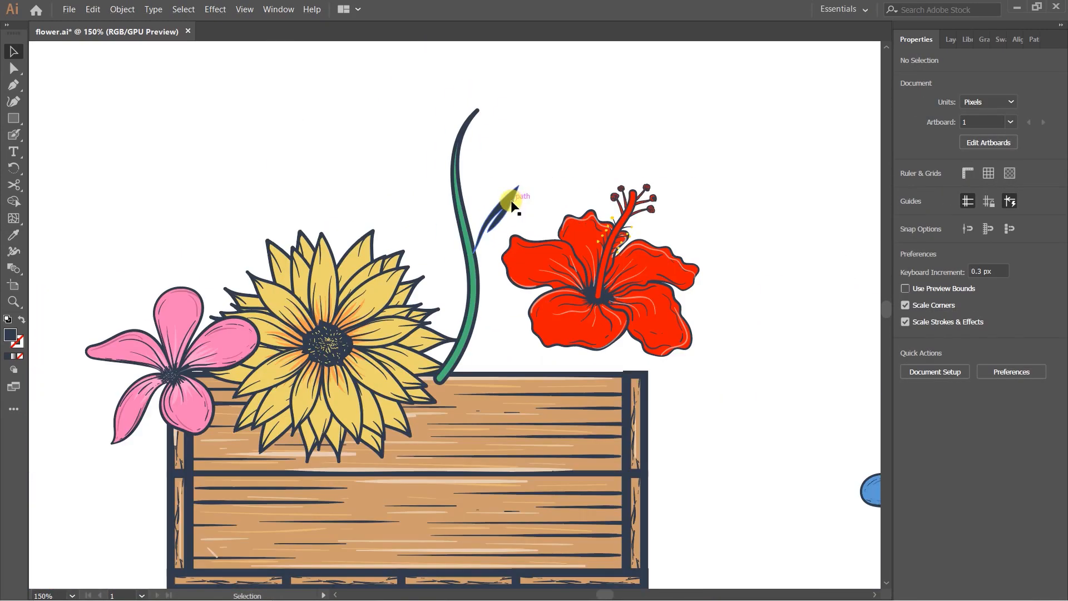
Duplicate the leaf, flip the copy horizontally, rotate it and attach it to the stem's left side.
click(513, 205)
alt+drag(522, 198, 418, 163)
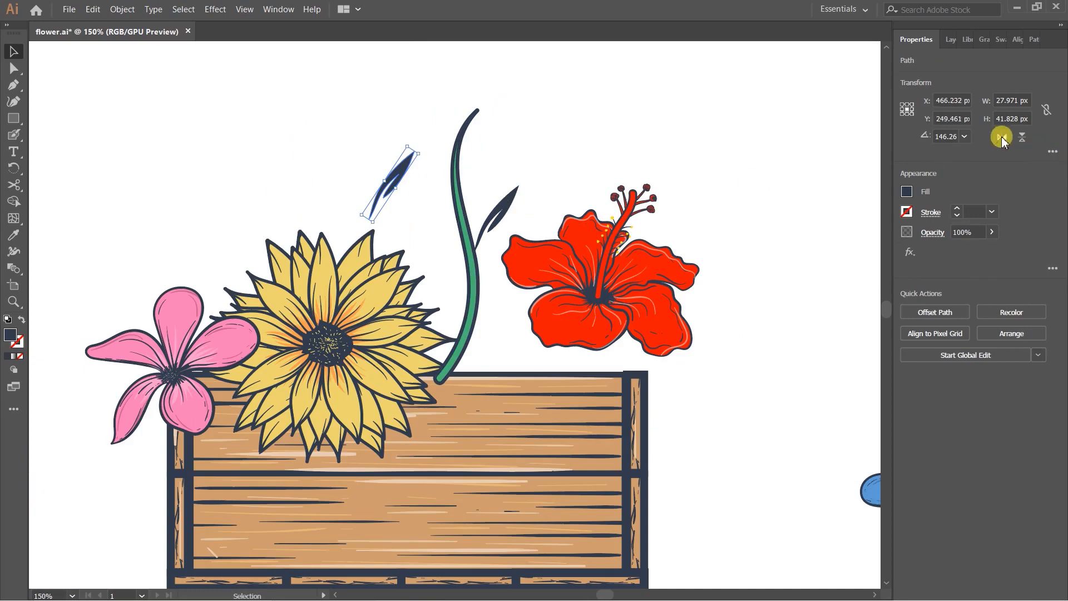
click(1002, 137)
scroll(476, 179, up, 2)
drag(399, 212, 392, 166)
drag(320, 187, 377, 205)
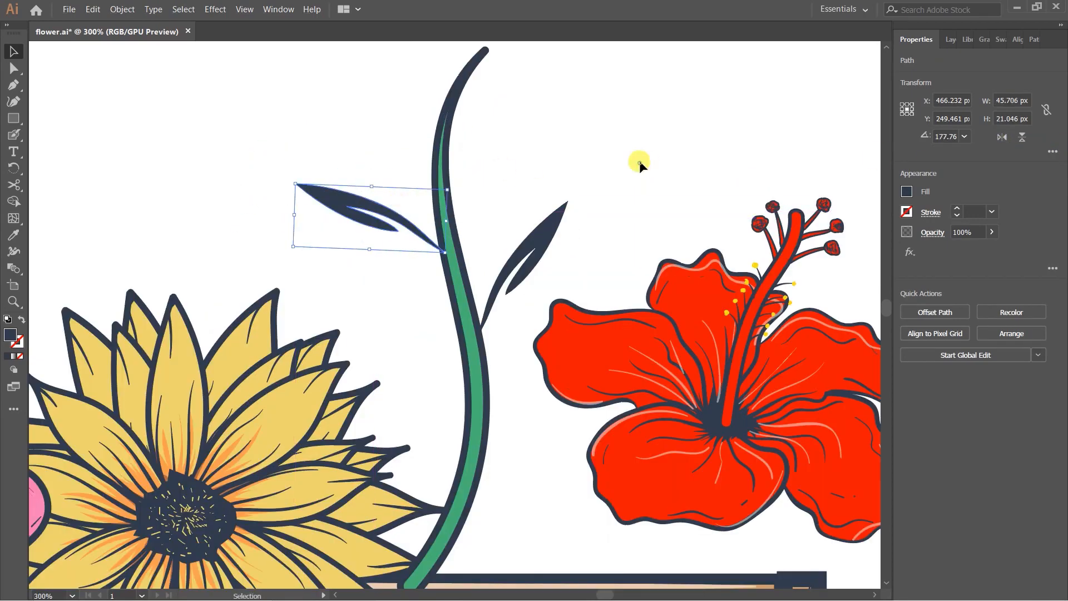
click(639, 162)
Rotate the left leaf to a steeper upward angle and move its stalk back against the stem.
scroll(529, 162, down, 3)
scroll(533, 165, up, 3)
click(388, 211)
drag(441, 167, 452, 207)
drag(378, 211, 408, 223)
click(586, 133)
scroll(579, 136, down, 4)
scroll(569, 139, up, 5)
Duplicate the right leaf to a lower place on the same side of the stem.
drag(569, 128, 567, 362)
scroll(687, 92, down, 2)
click(686, 92)
scroll(686, 93, down, 2)
scroll(667, 205, up, 3)
drag(628, 171, 629, 171)
key(ctrl+z)
Rotate the lower right leaf further outward and set its stalk against the stem.
click(636, 228)
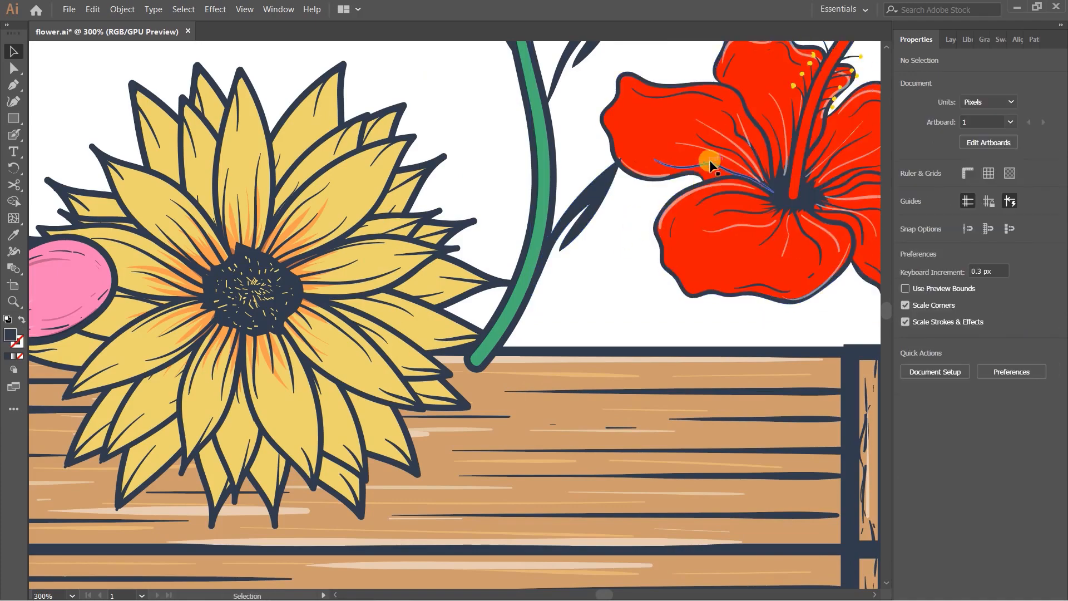
drag(709, 161, 725, 162)
click(602, 222)
click(610, 183)
drag(612, 149, 620, 206)
click(588, 262)
scroll(559, 234, up, 2)
drag(561, 227, 588, 302)
click(599, 286)
scroll(574, 207, down, 4)
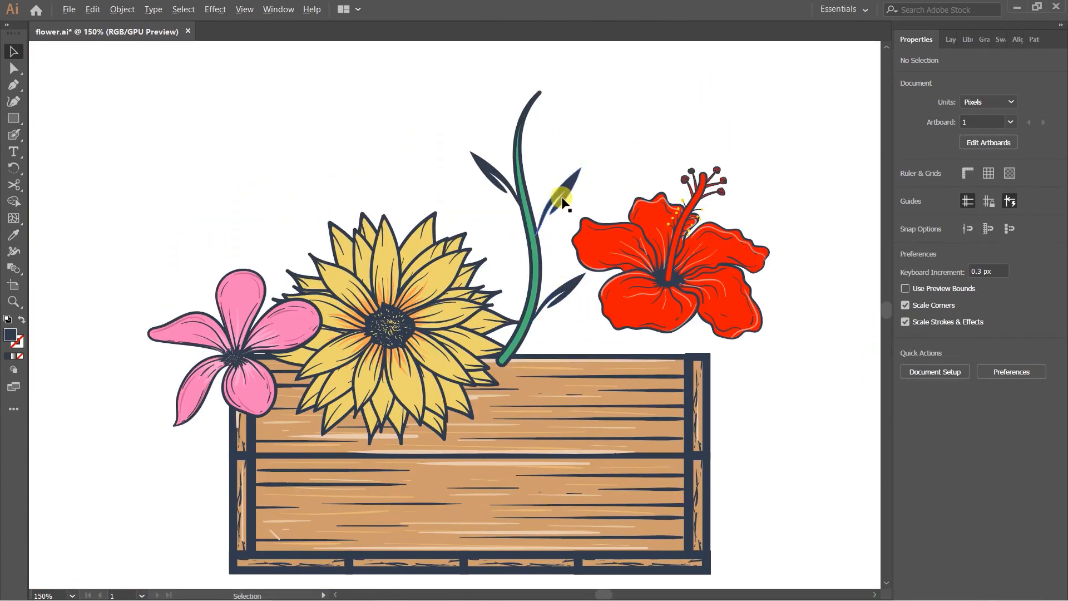
Add a second left-facing leaf copy lower on the stem's left side.
drag(573, 187, 516, 232)
click(649, 117)
scroll(632, 116, down, 3)
drag(674, 117, 591, 203)
scroll(622, 251, up, 2)
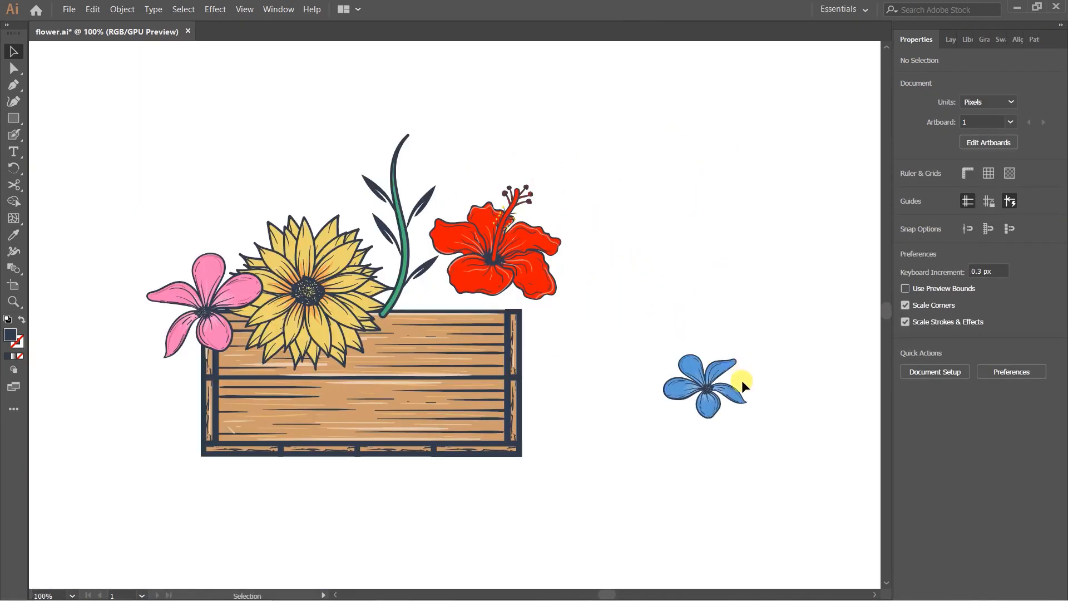
scroll(559, 256, up, 1)
drag(603, 297, 698, 319)
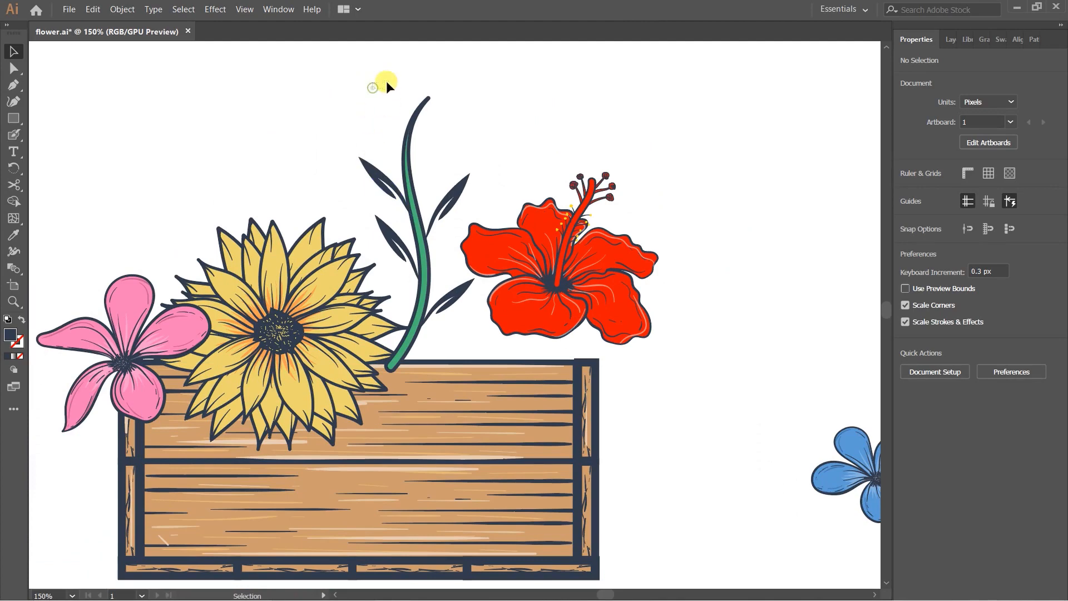
Place a leaf copy on the tip of the stem and rotate it to follow the stem's curve.
scroll(385, 84, up, 1)
drag(457, 203, 478, 172)
scroll(474, 115, up, 2)
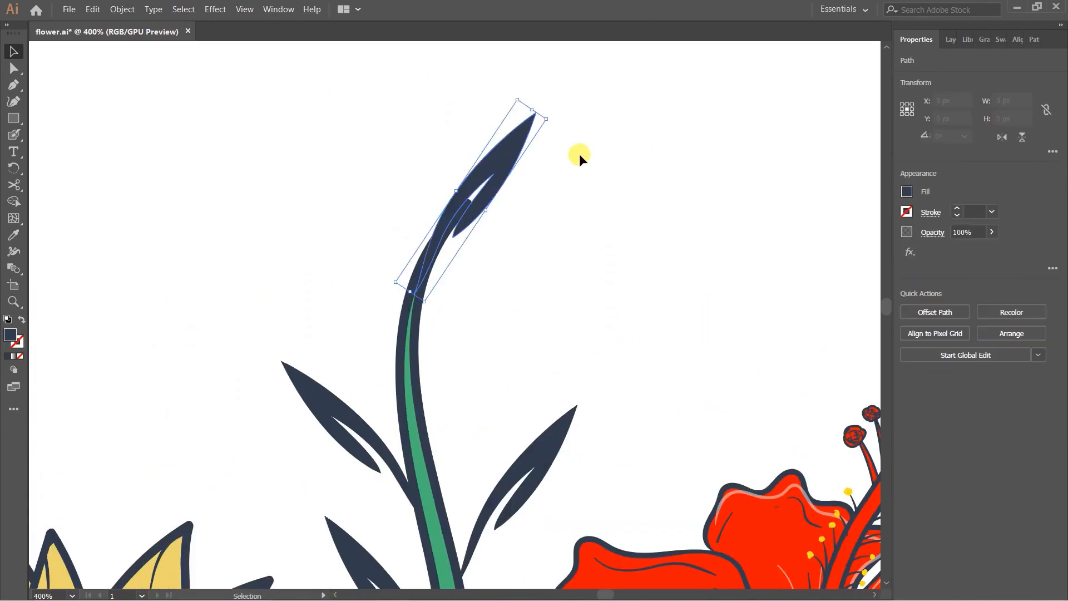
drag(551, 118, 537, 155)
click(652, 174)
scroll(582, 193, down, 4)
scroll(648, 182, up, 1)
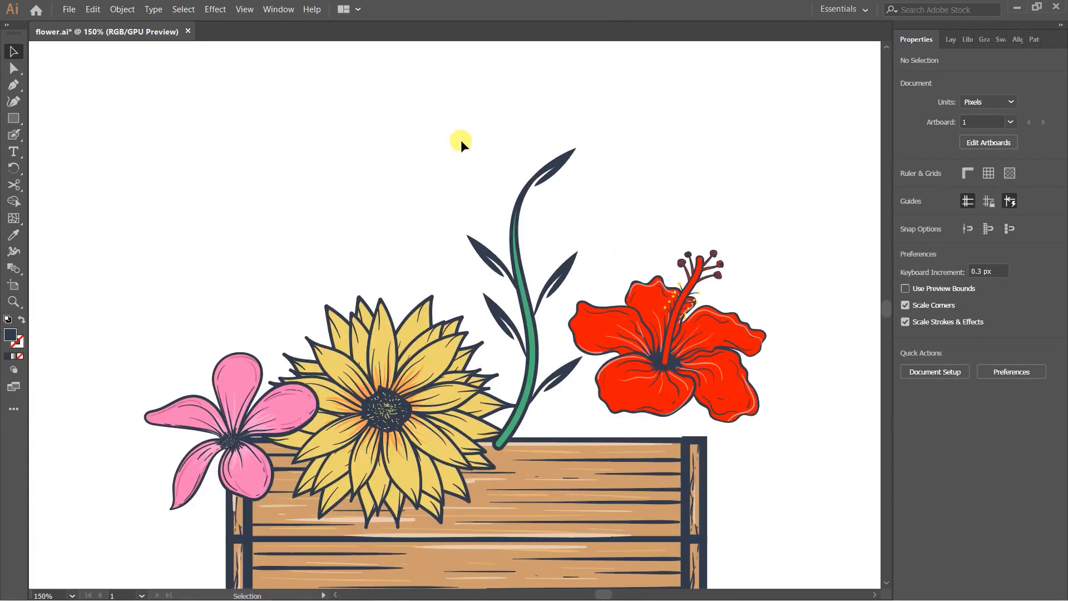
Add a smaller left-facing leaf copy near the stem's upper end and rotate it slightly upward against the stem.
mouse_move(465, 127)
mouse_down()
mouse_move(582, 380)
mouse_move(513, 233)
mouse_up()
scroll(527, 240, up, 1)
mouse_move(466, 259)
mouse_down()
mouse_move(466, 181)
mouse_move(445, 146)
mouse_move(456, 161)
mouse_move(443, 176)
mouse_up()
scroll(514, 193, up, 2)
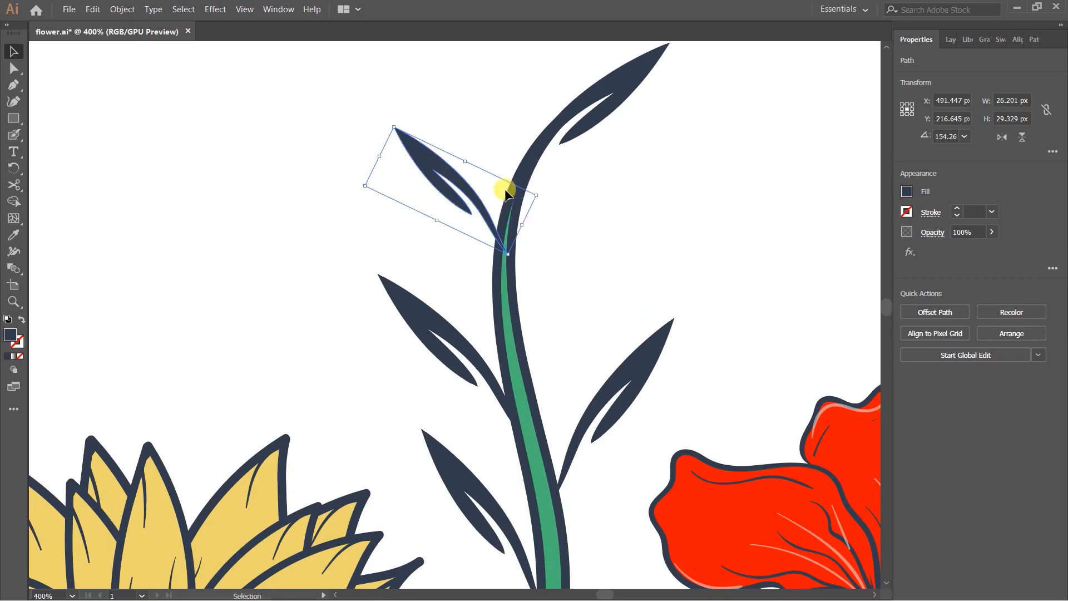
drag(542, 191, 543, 207)
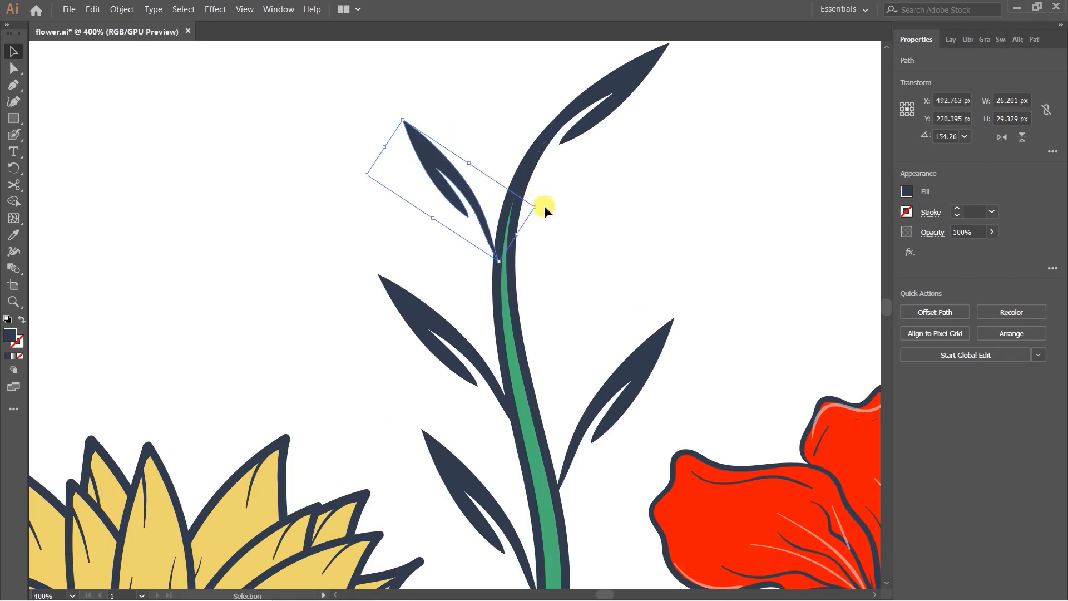
click(550, 208)
Duplicate the small upper-left leaf to the opposite side of the stem and mirror it horizontally.
drag(452, 169, 601, 185)
click(1001, 137)
click(651, 185)
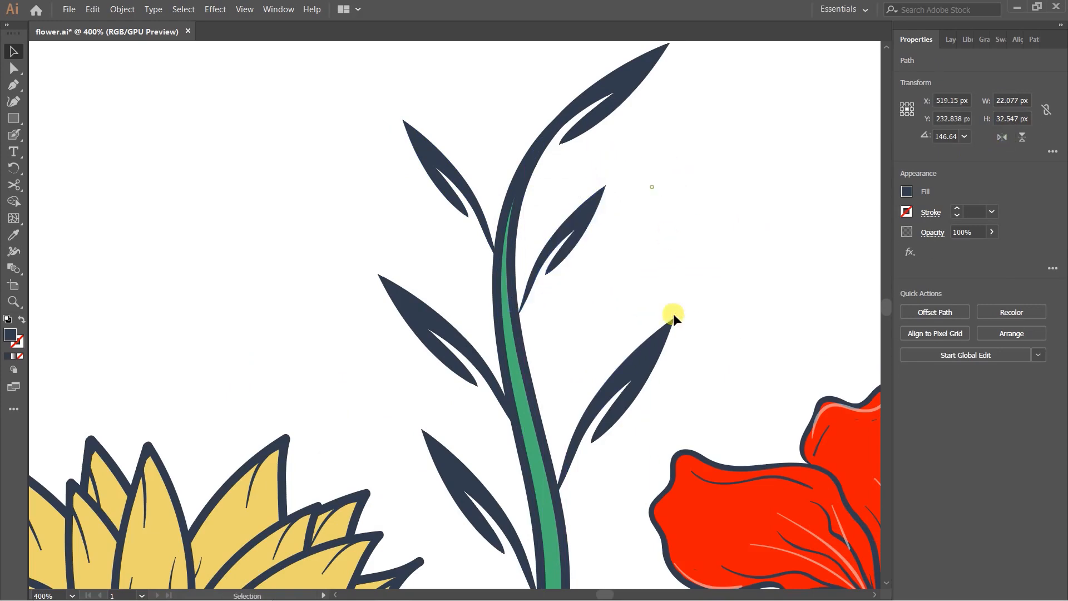
click(677, 305)
Slightly resize the lower and middle leaves on the stem's left side.
scroll(640, 205, down, 4)
scroll(695, 217, up, 3)
click(476, 323)
drag(458, 295, 458, 314)
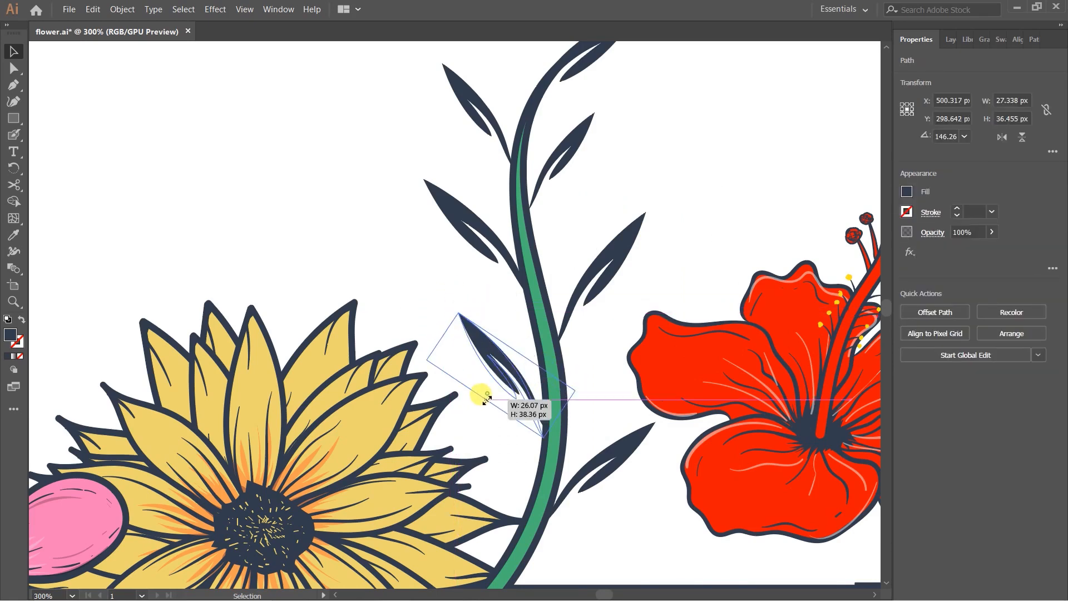
click(614, 338)
click(466, 225)
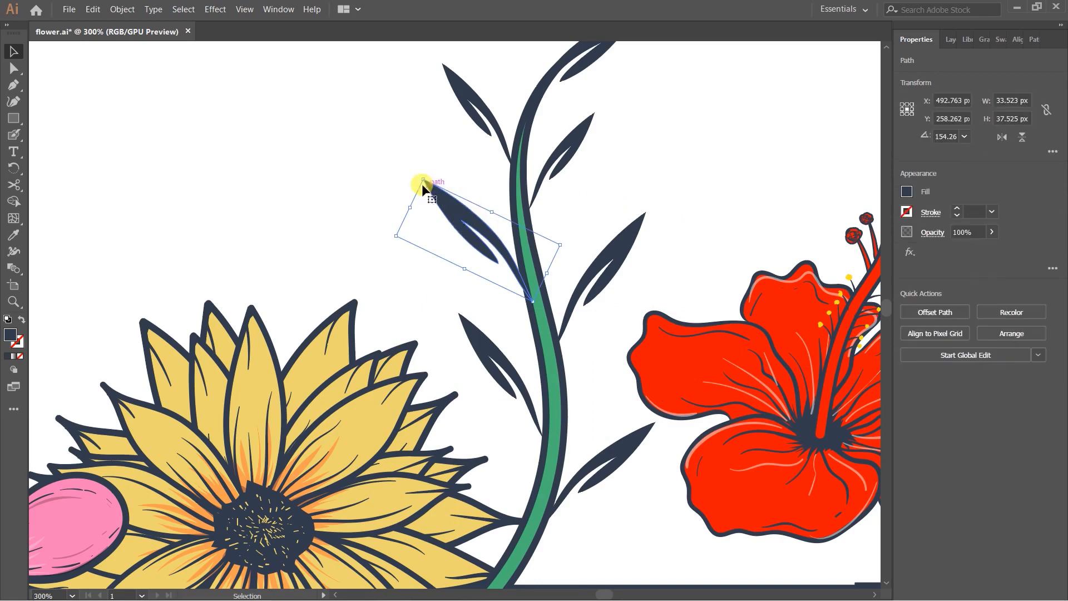
drag(423, 180, 430, 183)
click(685, 171)
scroll(571, 174, down, 4)
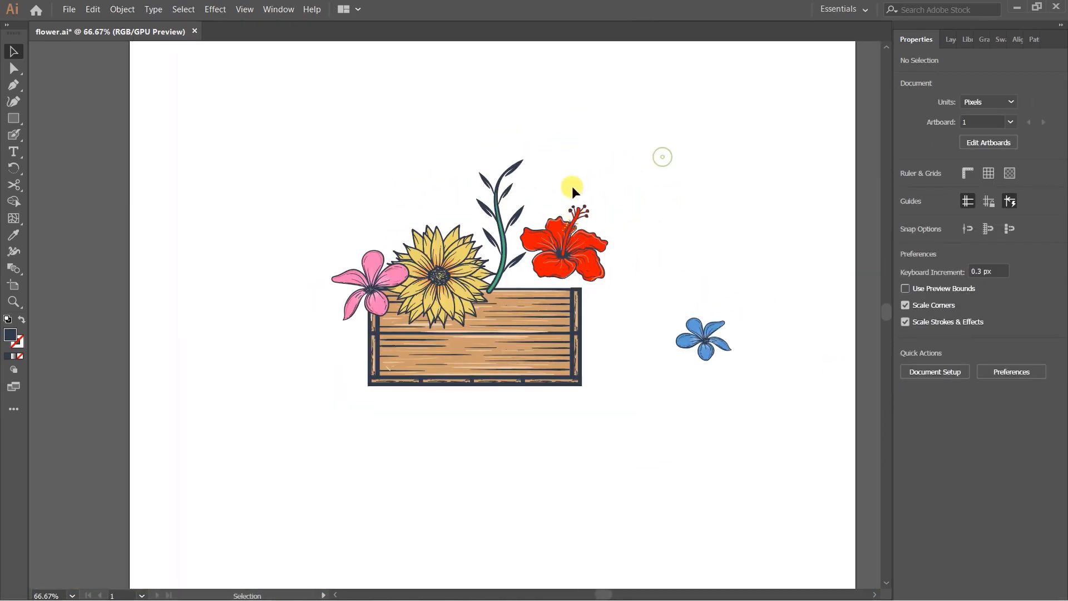
Select the stem with all its leaves, without the neighbouring flowers, and group them.
scroll(572, 186, up, 1)
drag(434, 127, 525, 329)
shift+click(569, 274)
click(489, 320)
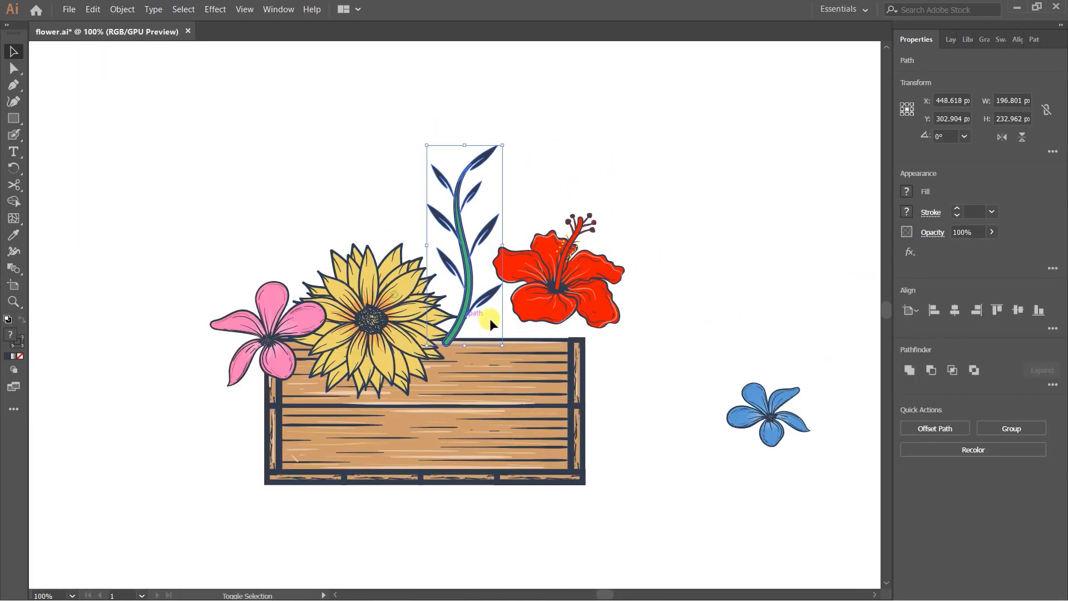
drag(464, 272, 470, 226)
key(ctrl+z)
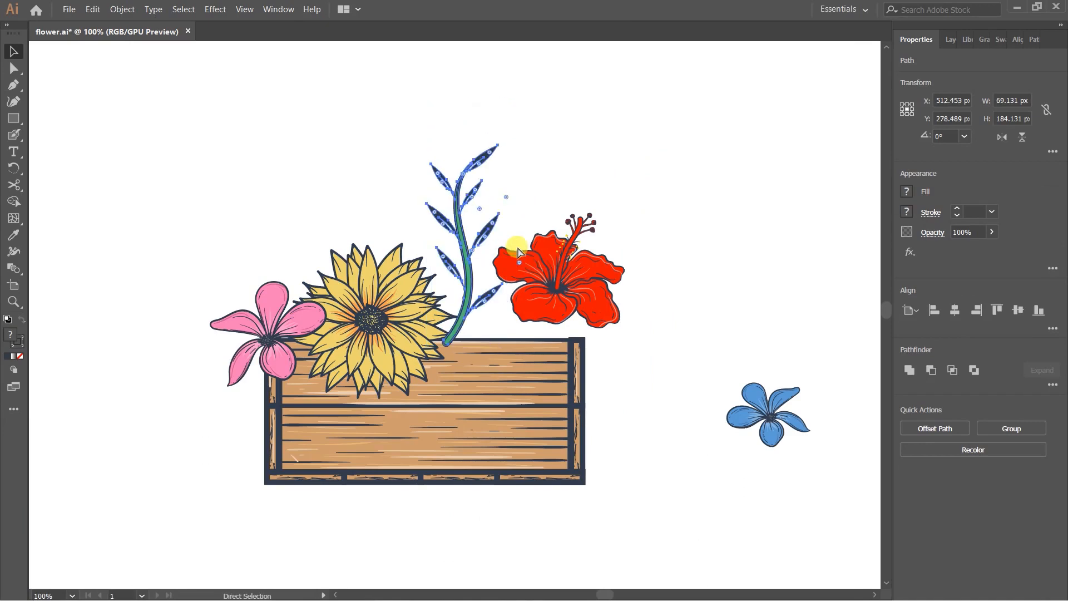
click(595, 105)
click(469, 259)
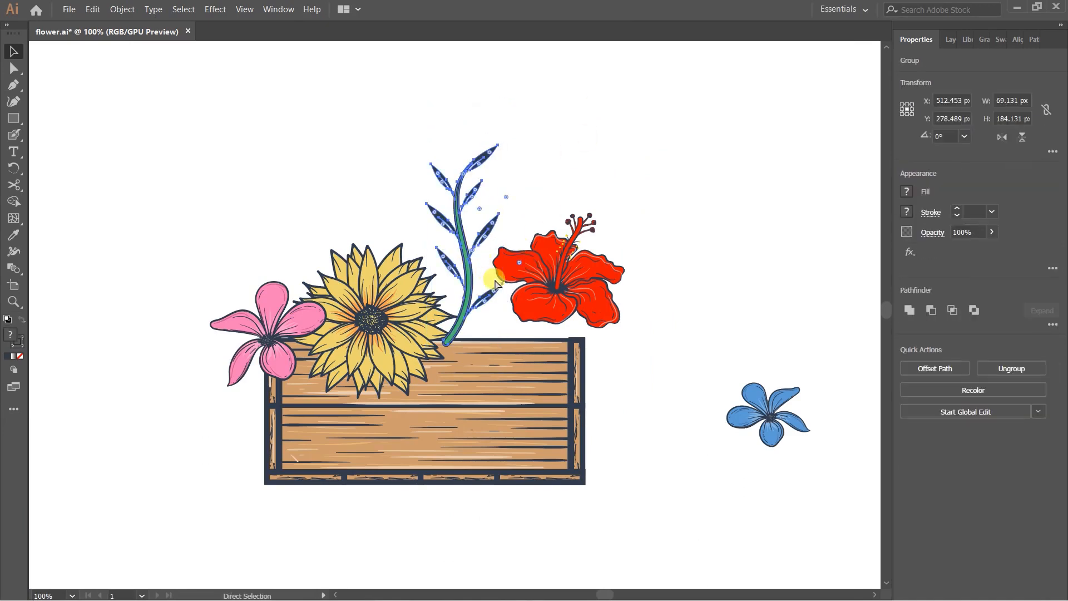
Send the grouped leafy stem behind the other artwork and tuck its base behind the sunflower.
key(ctrl+x)
key(ctrl+b)
click(686, 138)
scroll(475, 280, up, 1)
drag(459, 245, 415, 284)
click(490, 202)
scroll(474, 192, down, 3)
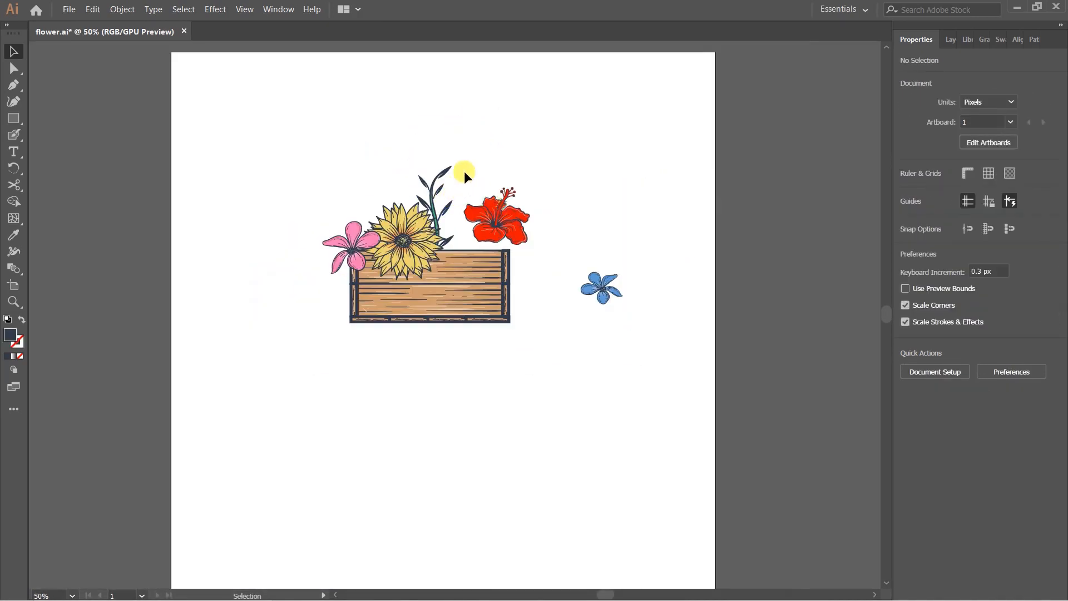
Try placing the leafy stem behind the pink flower, tilted to the left.
scroll(462, 174, up, 3)
click(439, 163)
drag(450, 139, 456, 161)
click(457, 161)
drag(381, 274, 215, 305)
scroll(310, 174, down, 1)
drag(310, 174, 341, 148)
scroll(321, 211, up, 1)
click(325, 215)
drag(325, 215, 281, 215)
click(386, 137)
scroll(385, 137, down, 2)
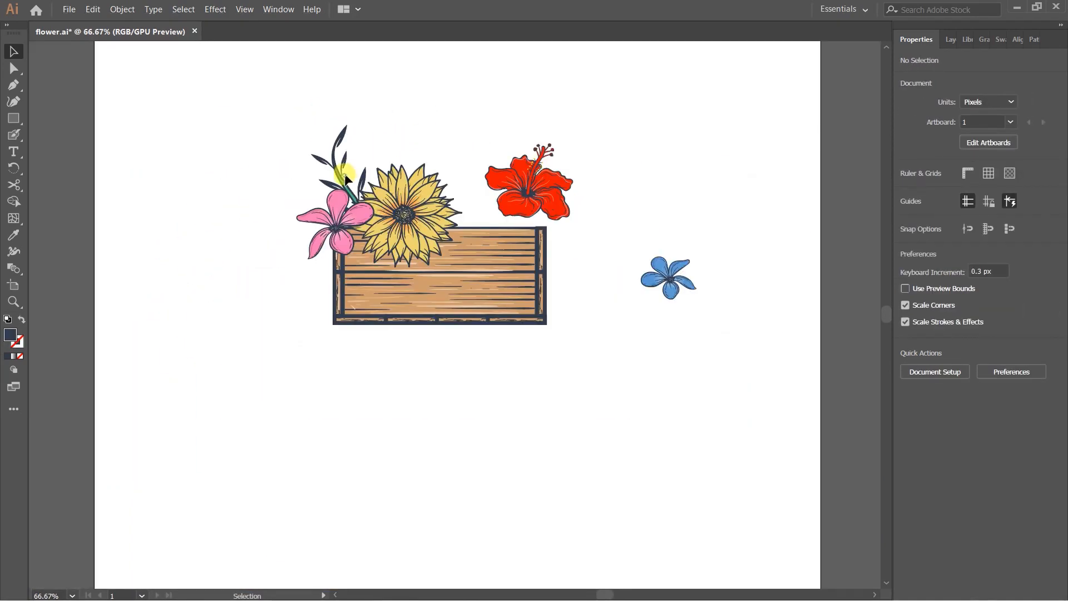
Move the leafy stem to the sunflower's right side and rotate it to lean over toward the red hibiscus.
drag(333, 167, 450, 167)
click(465, 120)
scroll(440, 157, up, 1)
click(505, 143)
click(422, 139)
drag(482, 90, 479, 161)
click(612, 82)
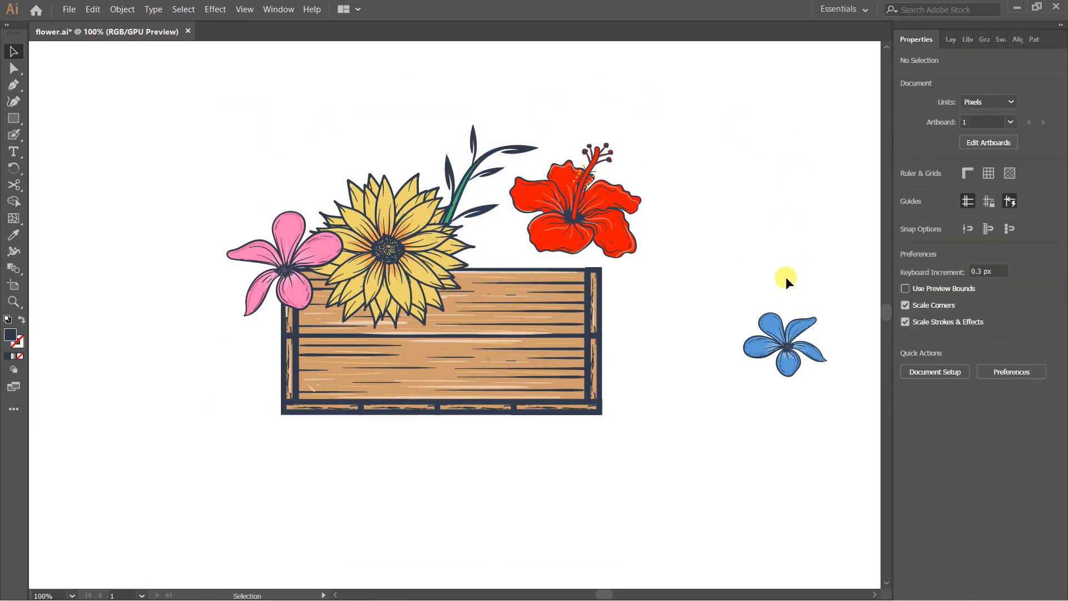
Try different positions for the blue flower around the leaf at the stem's tip.
drag(789, 345, 488, 152)
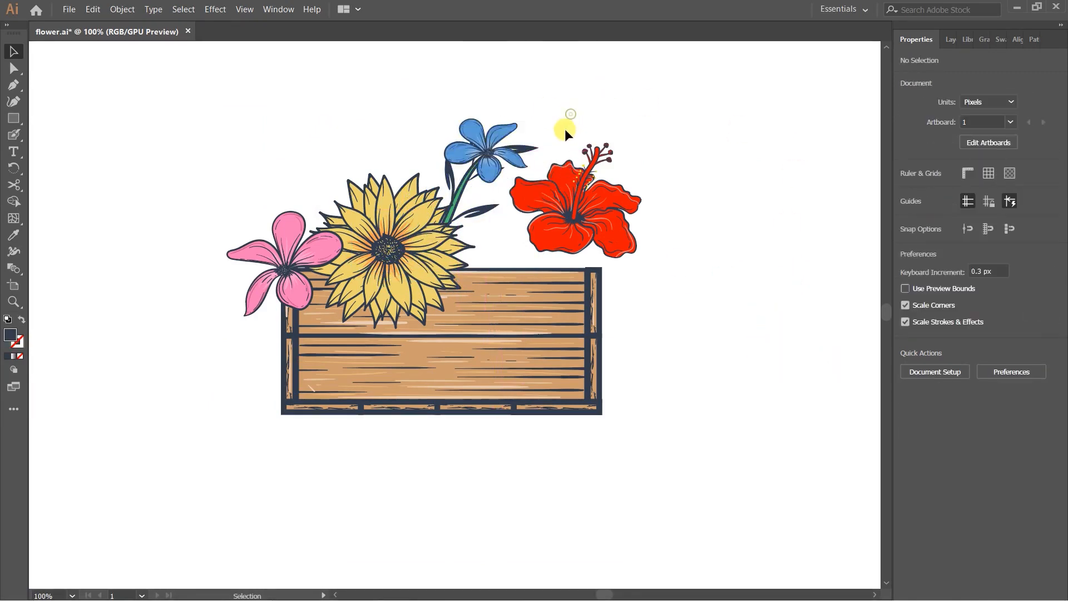
scroll(534, 128, up, 1)
click(463, 153)
click(651, 47)
scroll(501, 139, up, 2)
drag(441, 154, 532, 126)
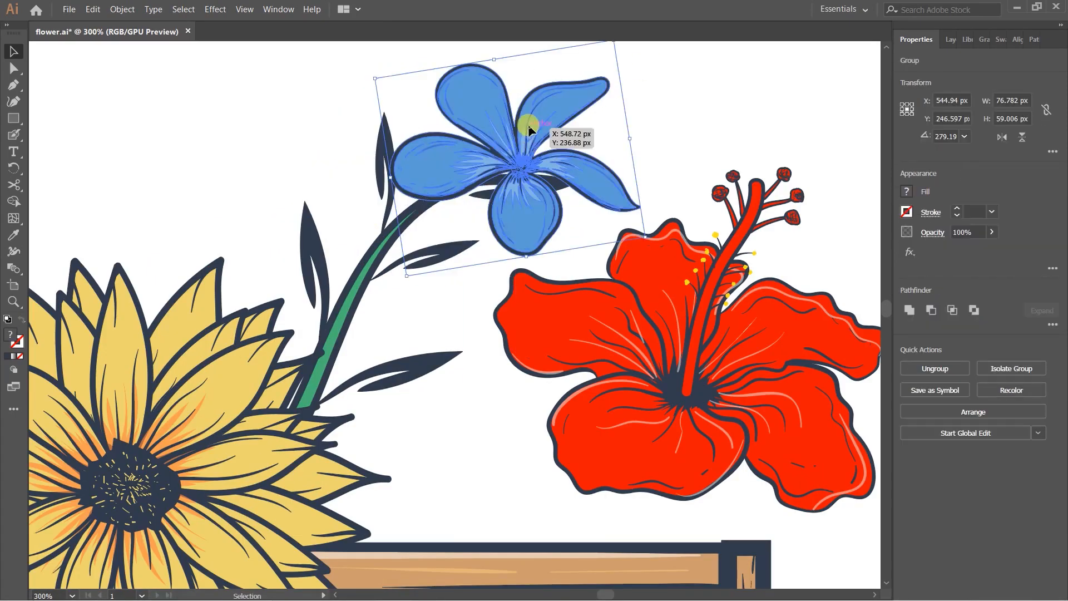
drag(529, 124, 515, 136)
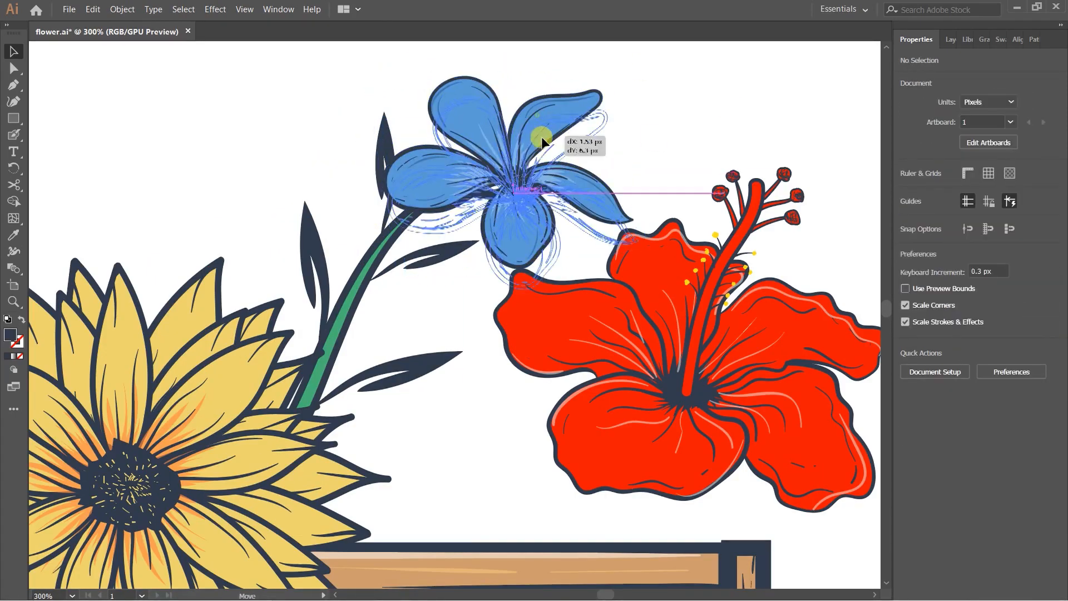
drag(541, 136, 350, 124)
click(466, 99)
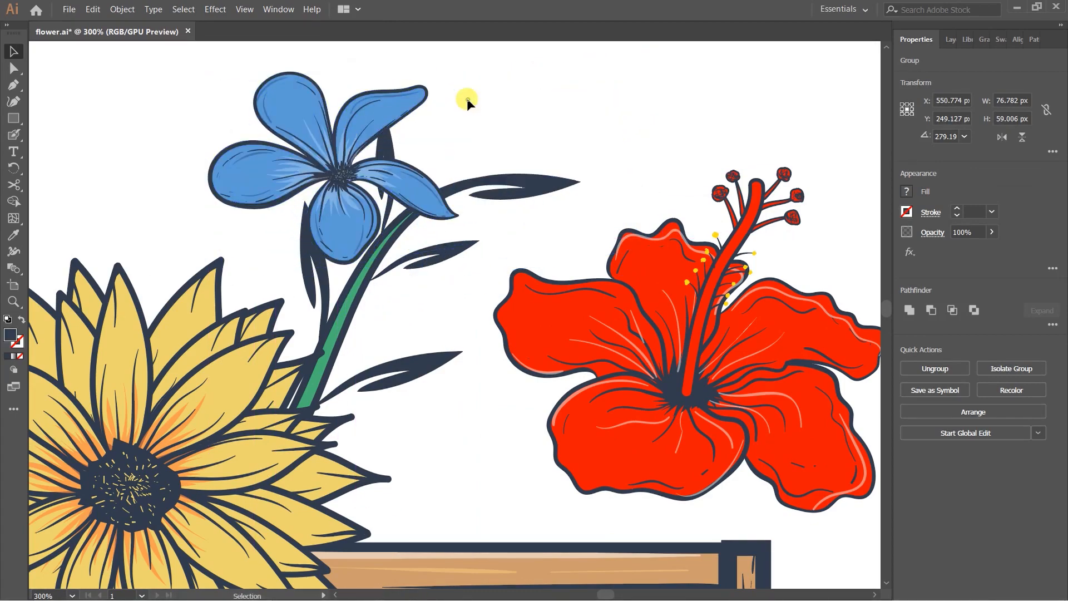
Set the blue flower aside and delete the leaf at the stem's tip.
drag(362, 159, 628, 81)
scroll(548, 108, down, 2)
click(622, 89)
click(633, 133)
click(594, 117)
scroll(549, 157, up, 4)
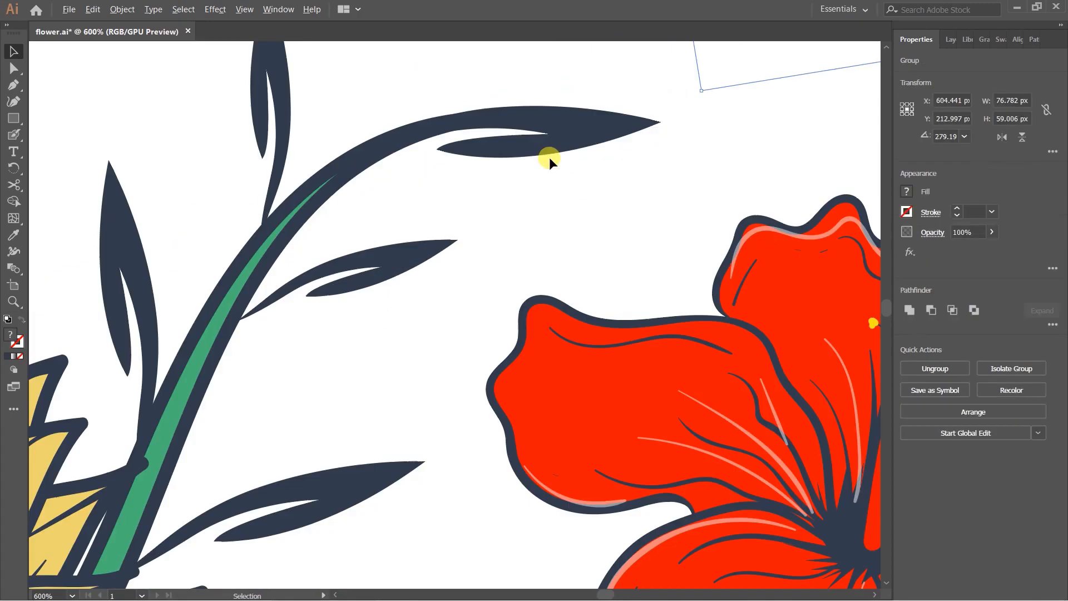
click(576, 138)
scroll(575, 139, down, 3)
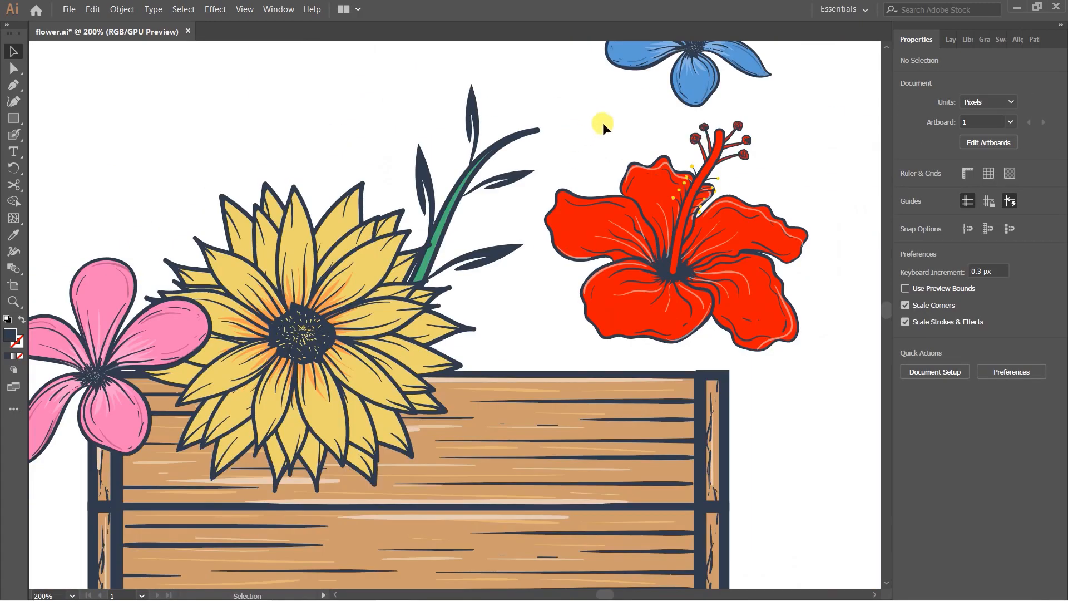
Move the blue flower onto the bare tip of the stem.
drag(673, 113, 522, 194)
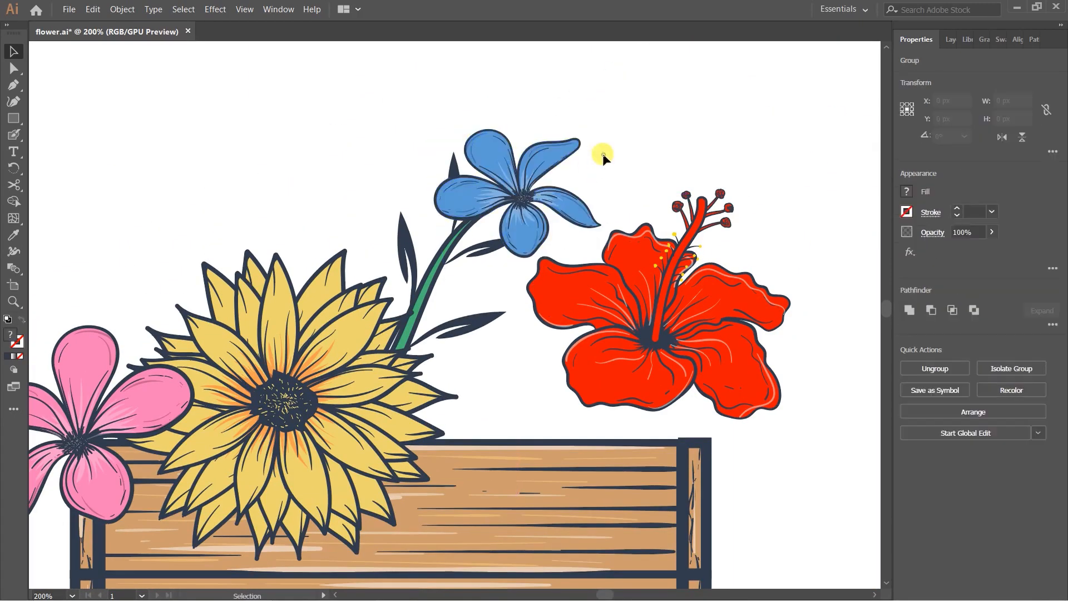
scroll(635, 120, down, 2)
click(556, 157)
scroll(579, 114, up, 2)
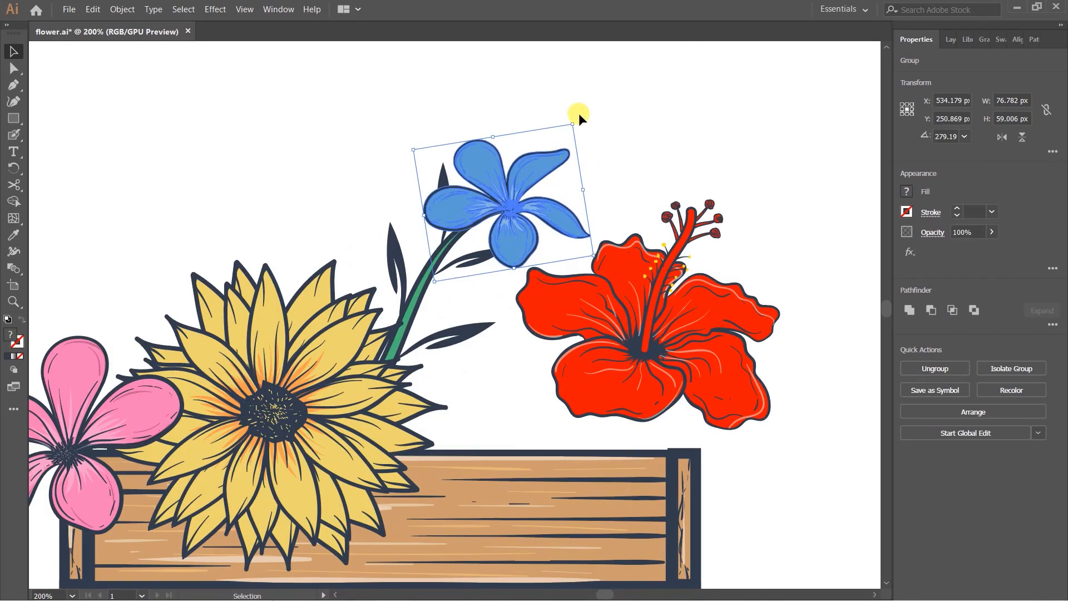
Rotate the blue flower so one petal points straight up, keeping its centre on the stem's end.
drag(576, 114, 628, 182)
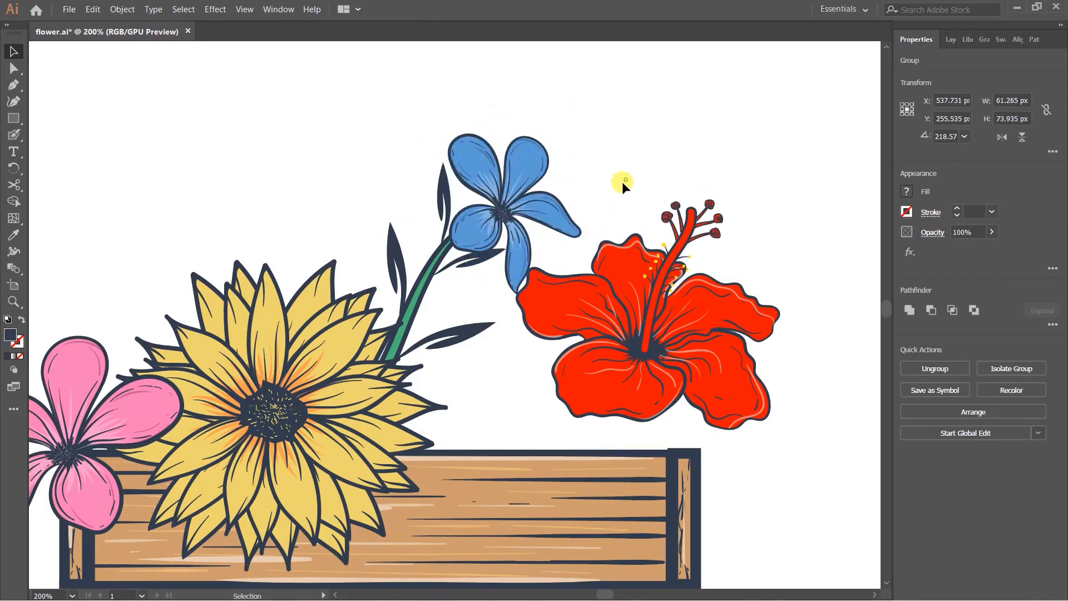
scroll(550, 170, down, 2)
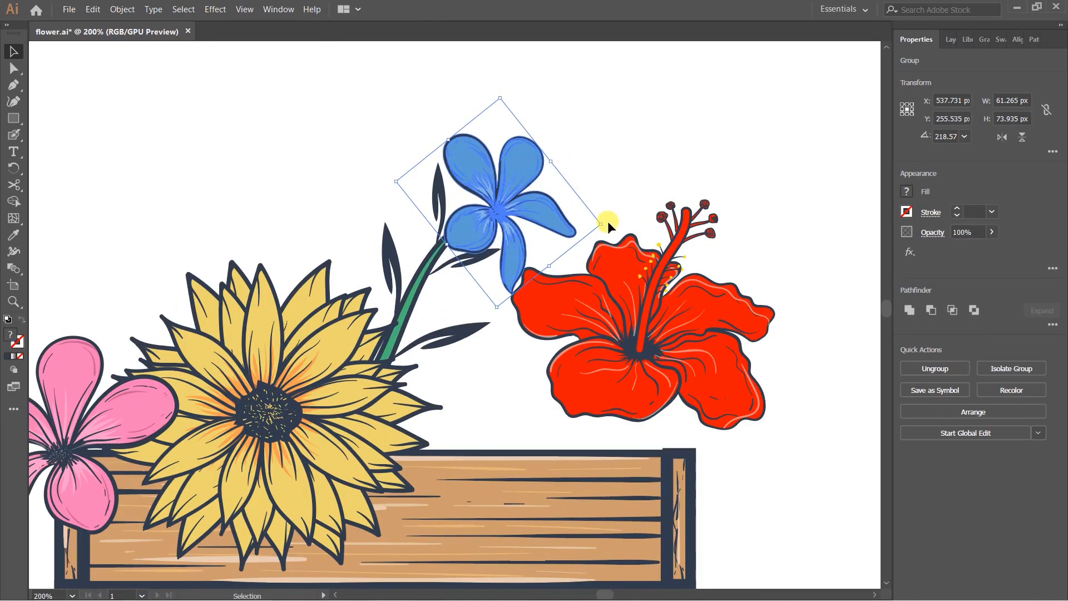
drag(603, 220, 601, 162)
click(615, 158)
click(574, 188)
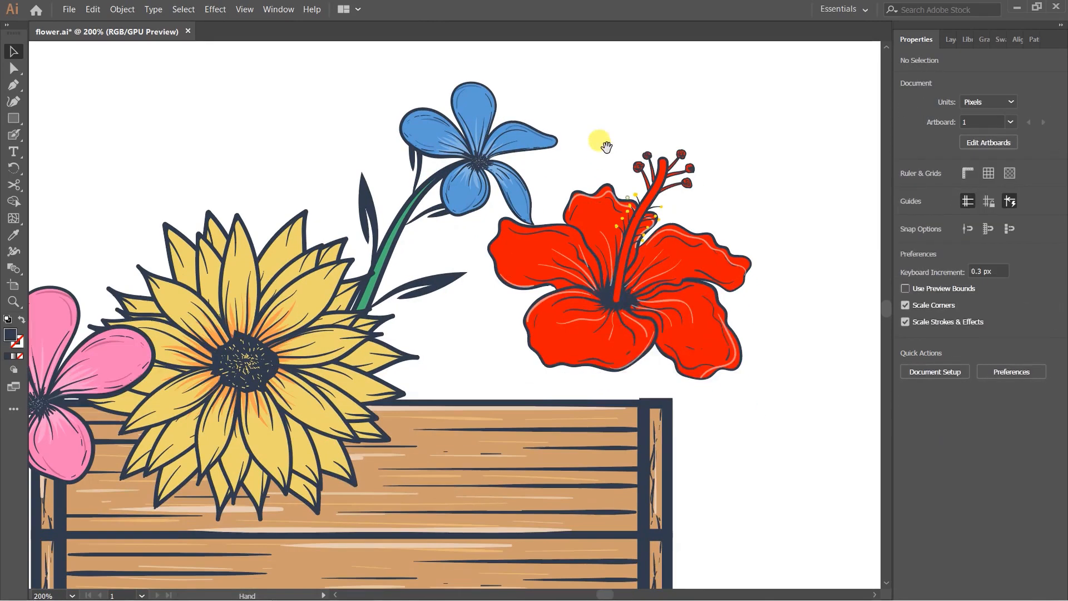
Lower the red hibiscus slightly so its bottom petals meet the crate's upper edge.
click(670, 193)
drag(633, 223, 634, 237)
click(678, 164)
scroll(690, 153, down, 2)
scroll(688, 176, up, 1)
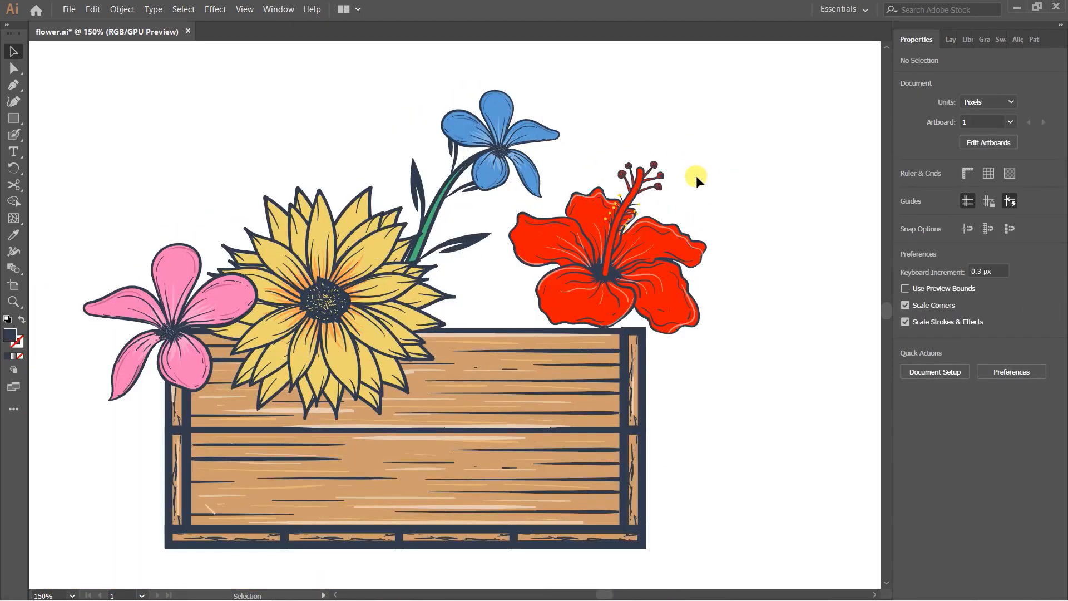
Paint a dark, tapering curved stroke with the Blob Brush between the crate's front and the sunflower, redoing it until the shape fits.
drag(622, 205, 674, 171)
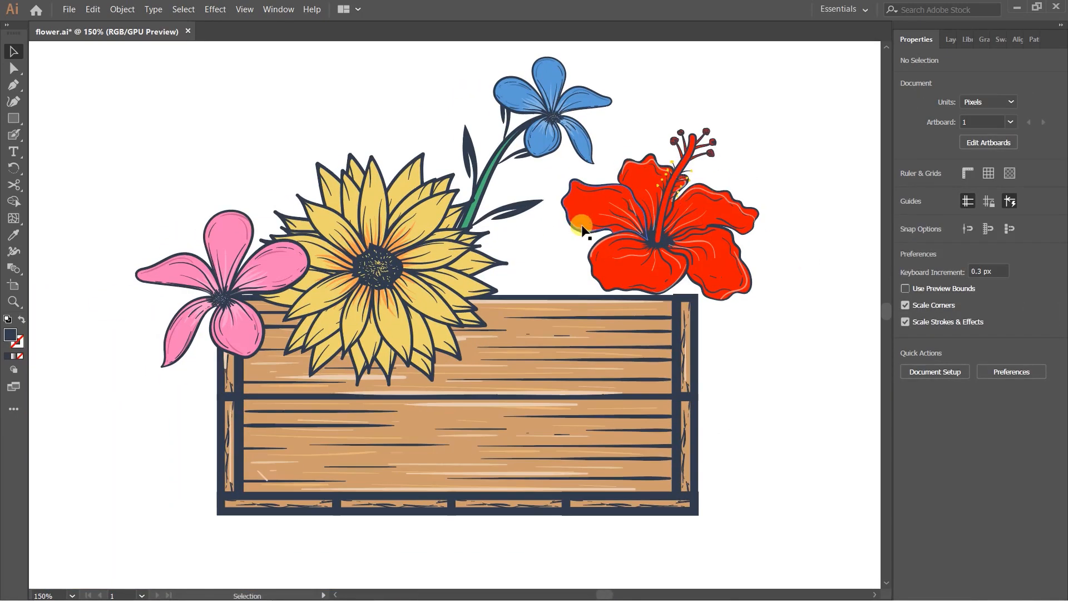
scroll(557, 245, up, 2)
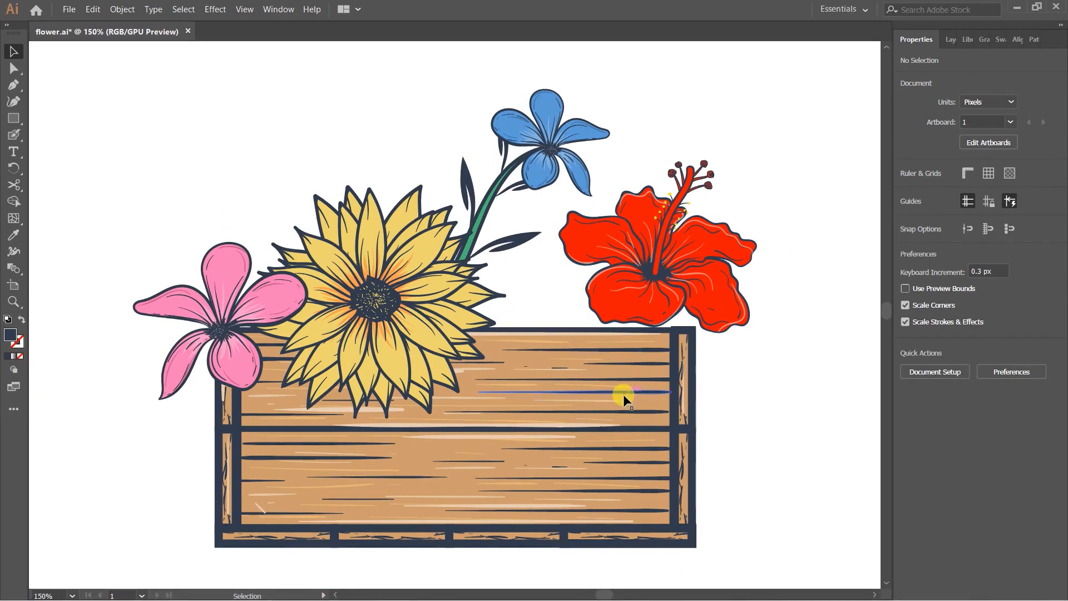
key(ctrl+plus)
scroll(435, 166, down, 3)
key(shift+b)
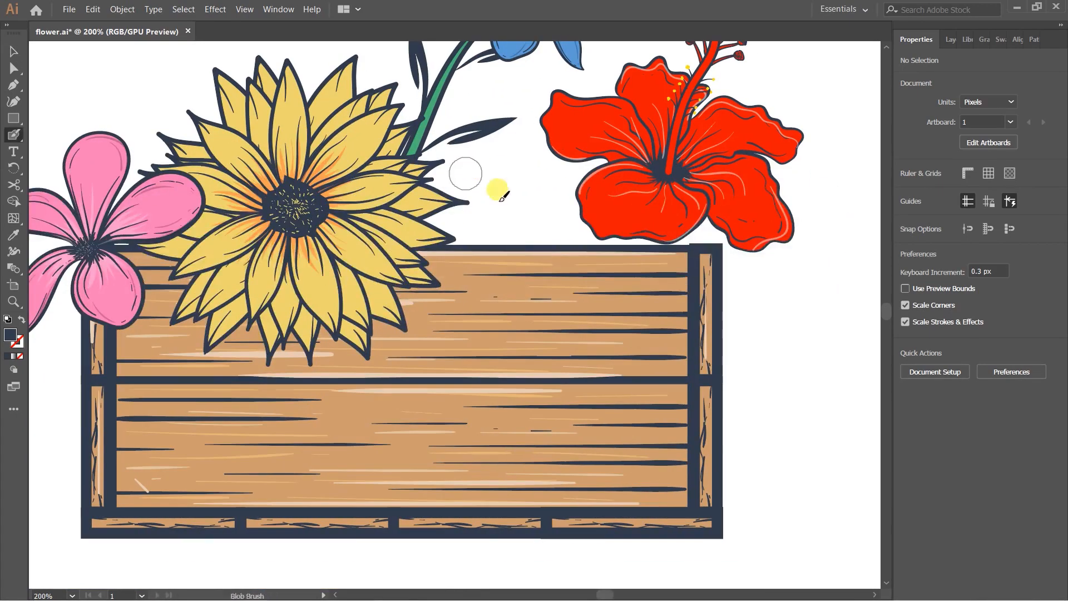
scroll(505, 215, down, 1)
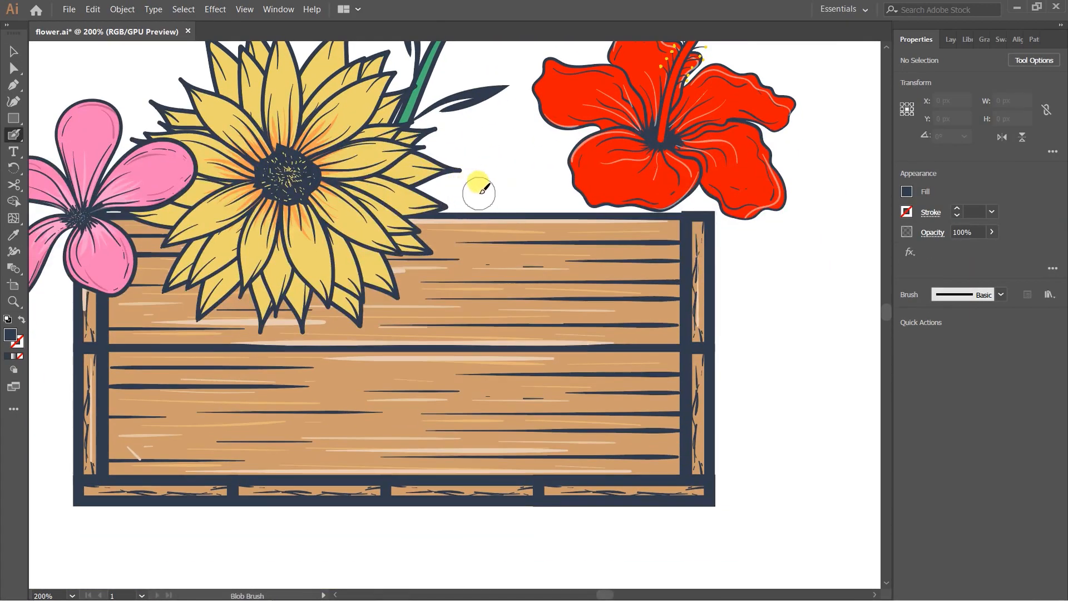
key(space)
mouse_move(481, 185)
mouse_down()
mouse_move(472, 236)
mouse_move(469, 181)
mouse_move(493, 227)
mouse_move(508, 298)
mouse_up()
key(ctrl+z)
mouse_move(431, 200)
mouse_down()
mouse_move(496, 208)
mouse_move(519, 293)
mouse_move(568, 374)
mouse_up()
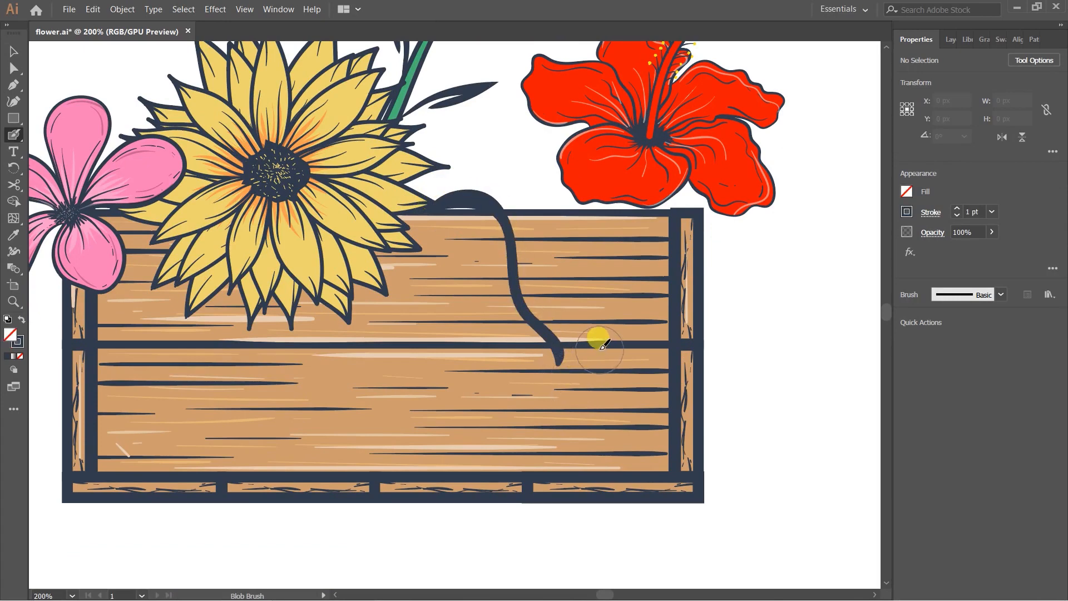
key(ctrl+z)
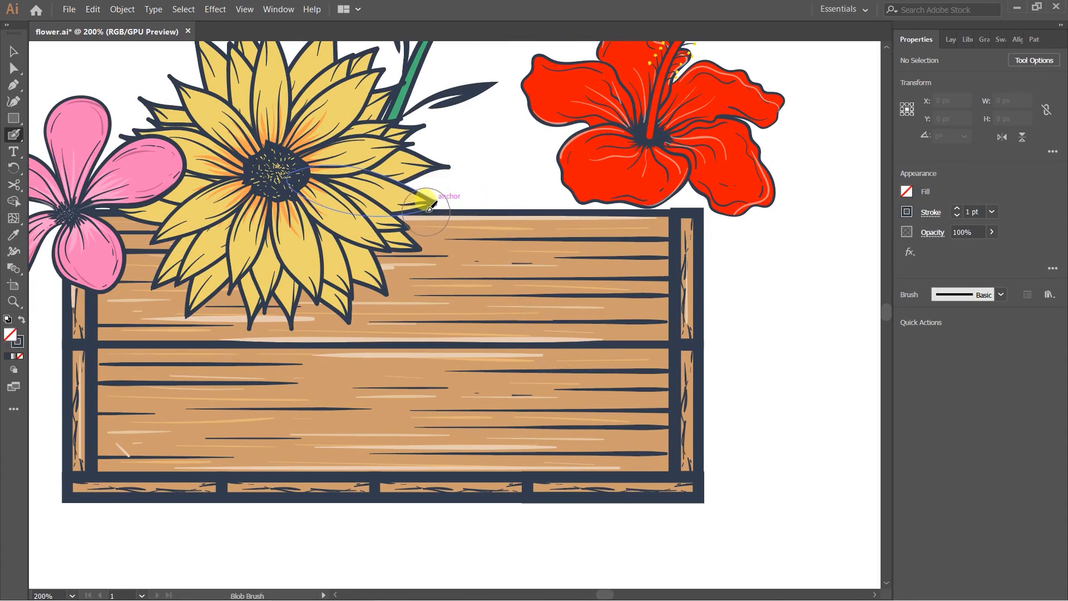
mouse_move(548, 372)
mouse_down()
mouse_move(551, 317)
mouse_move(479, 181)
mouse_move(467, 215)
mouse_up()
key(ctrl+z)
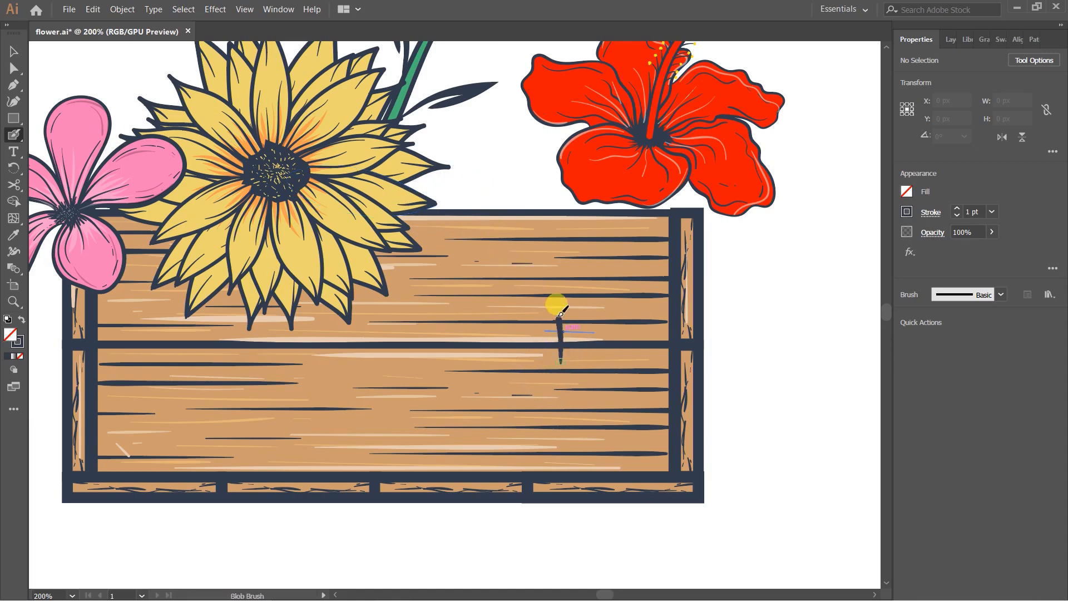
mouse_move(533, 271)
mouse_down()
mouse_move(500, 202)
mouse_move(456, 191)
mouse_move(438, 204)
mouse_up()
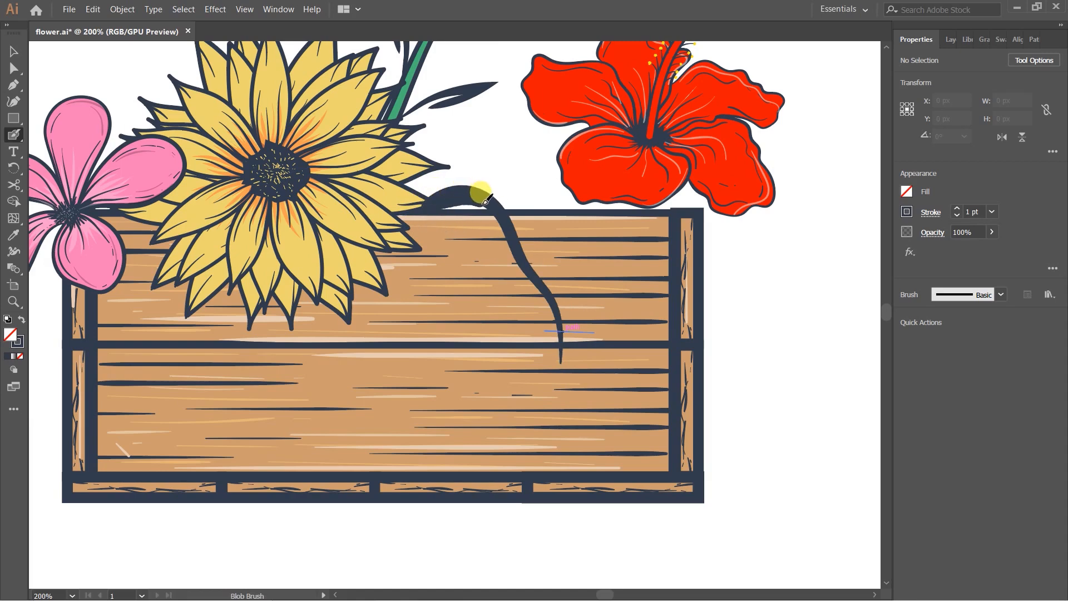
key(v)
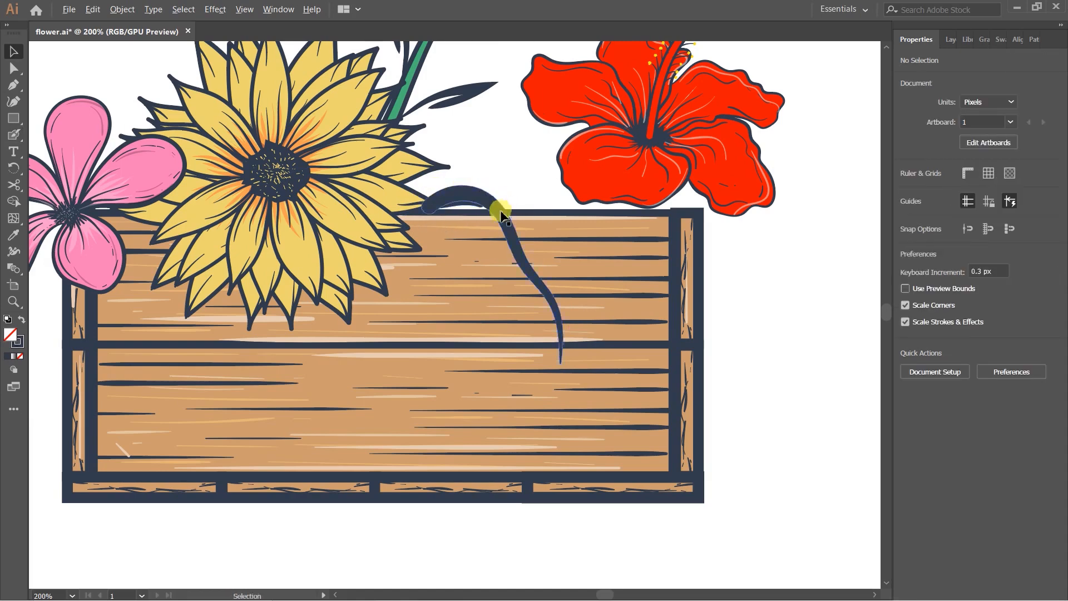
Group the curved stroke's parts and clear the leftover dark sliver beneath its arch.
scroll(503, 205, up, 1)
shift+click(457, 200)
shift+click(453, 178)
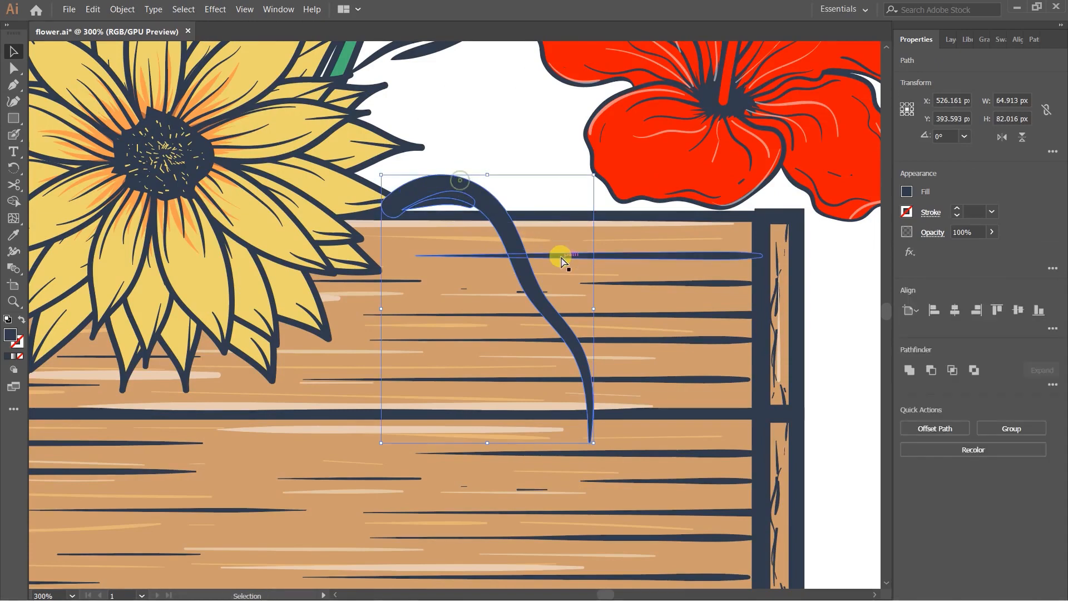
key(ctrl+g)
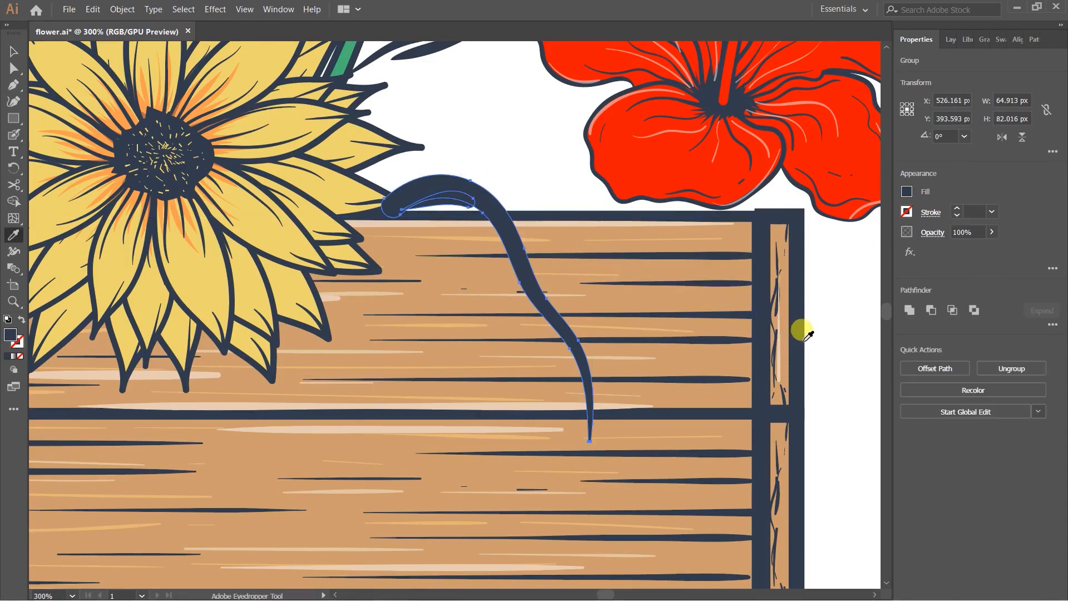
click(834, 327)
click(440, 207)
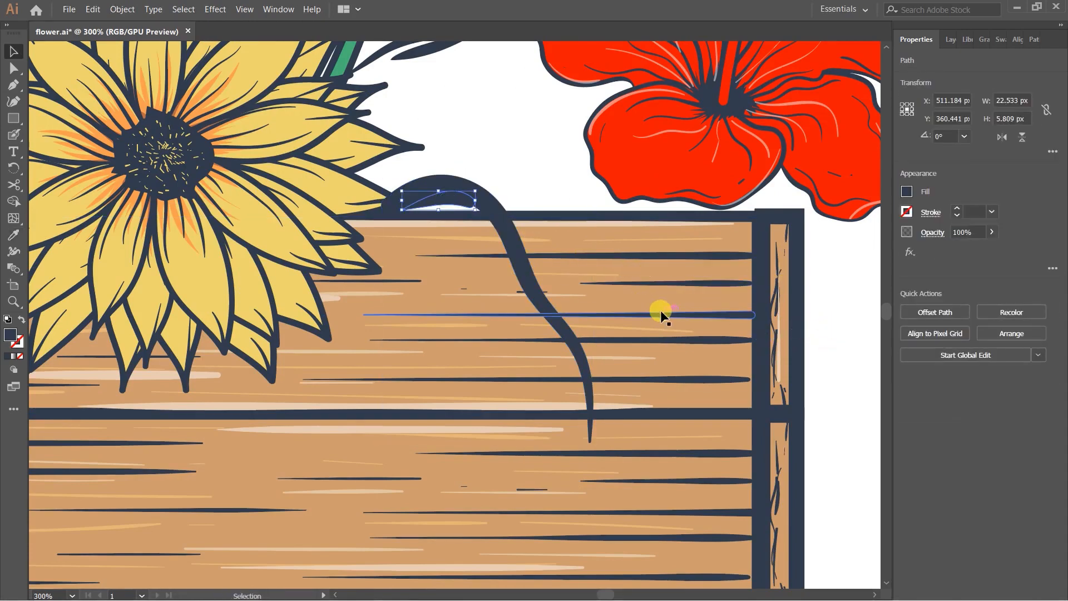
click(806, 295)
scroll(435, 180, up, 2)
click(470, 195)
scroll(539, 200, down, 2)
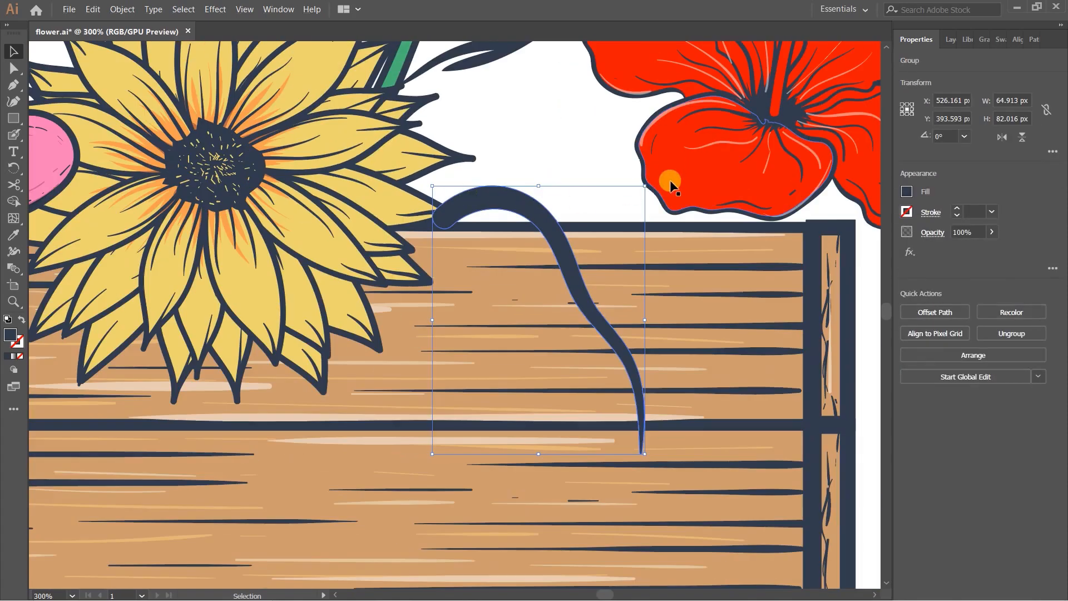
Scale the curved stroke down to about 59 px wide and 75 px high, keeping its thick end beside the sunflower.
drag(643, 185, 628, 202)
drag(483, 221, 479, 210)
click(529, 181)
click(506, 215)
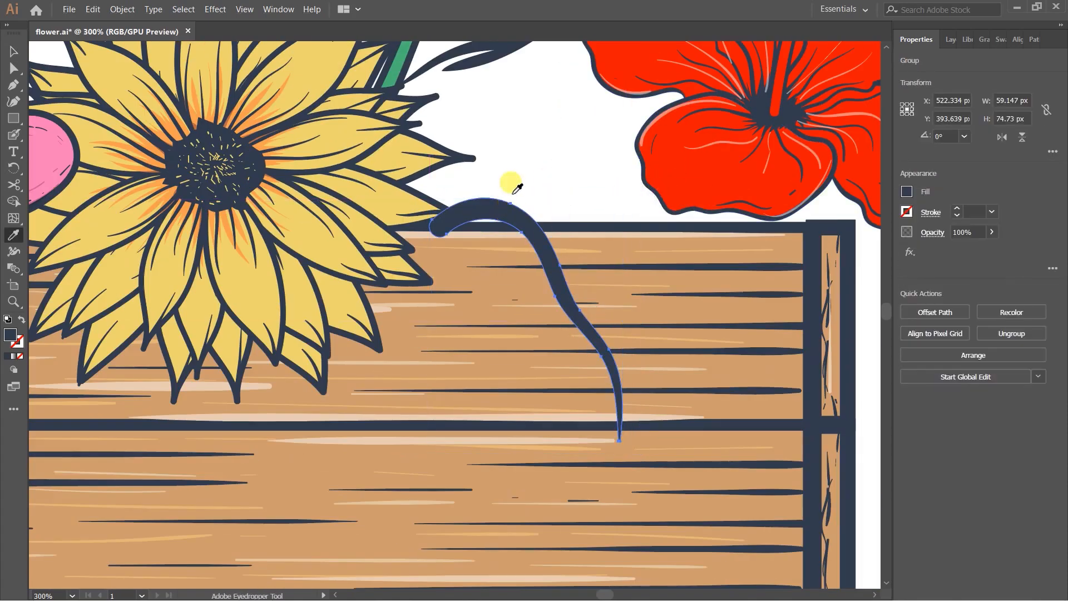
Colour the curved stroke green by sampling the existing stem, fitting the green inside a dark outline.
scroll(417, 143, up, 2)
key(i)
click(422, 108)
drag(552, 238, 528, 171)
key(v)
click(537, 174)
drag(451, 133, 510, 276)
drag(540, 329, 498, 171)
drag(472, 244, 473, 241)
click(562, 216)
key(ctrl+1)
scroll(711, 296, up, 1)
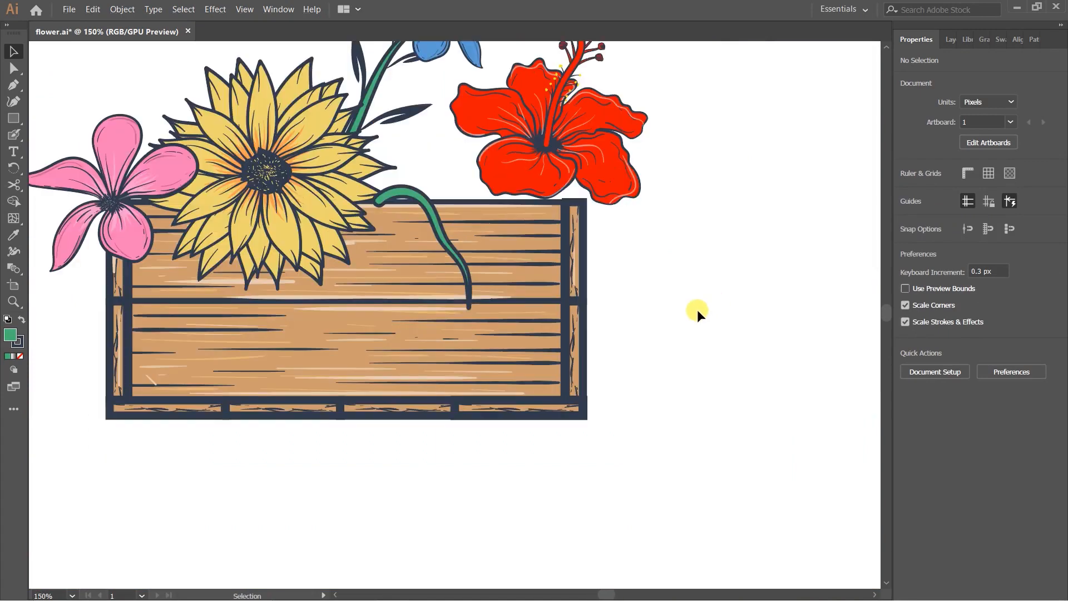
Paint a thin dark tapering twig off the middle of the green stem with the Blob Brush, redoing it until it fits.
drag(710, 296, 787, 303)
key(ctrl+plus)
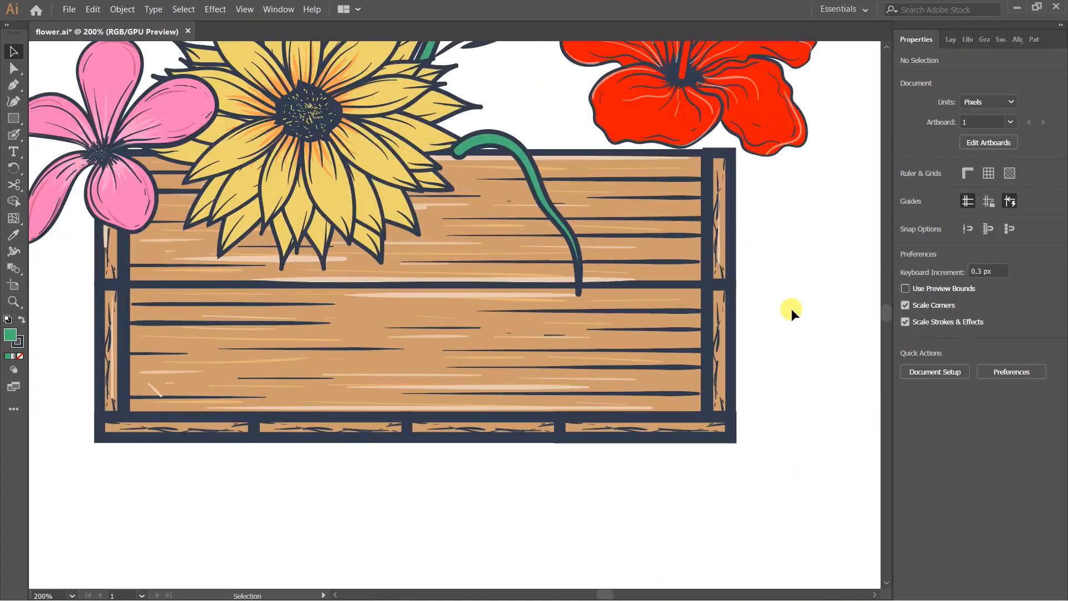
key(shift+b)
drag(548, 170, 486, 227)
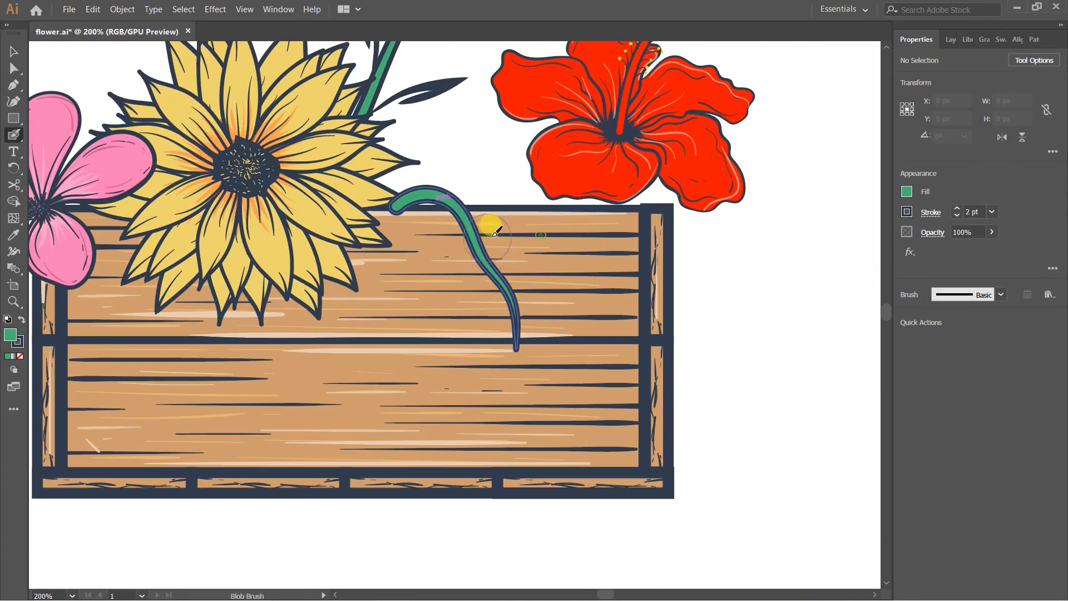
key(ctrl+plus)
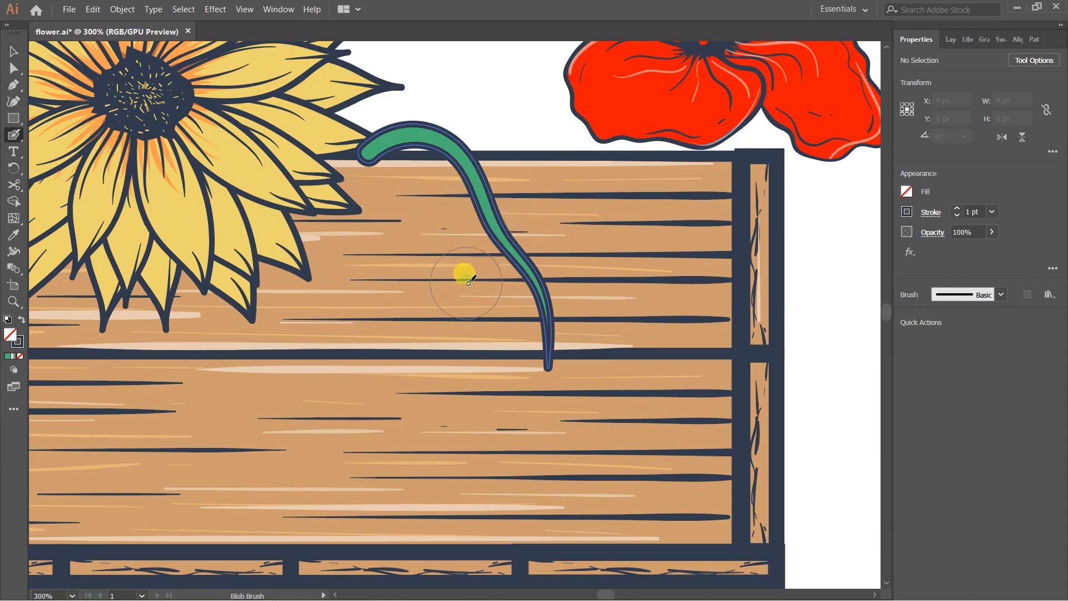
key(ctrl+z)
mouse_move(481, 254)
mouse_down()
mouse_move(505, 231)
mouse_move(482, 254)
mouse_up()
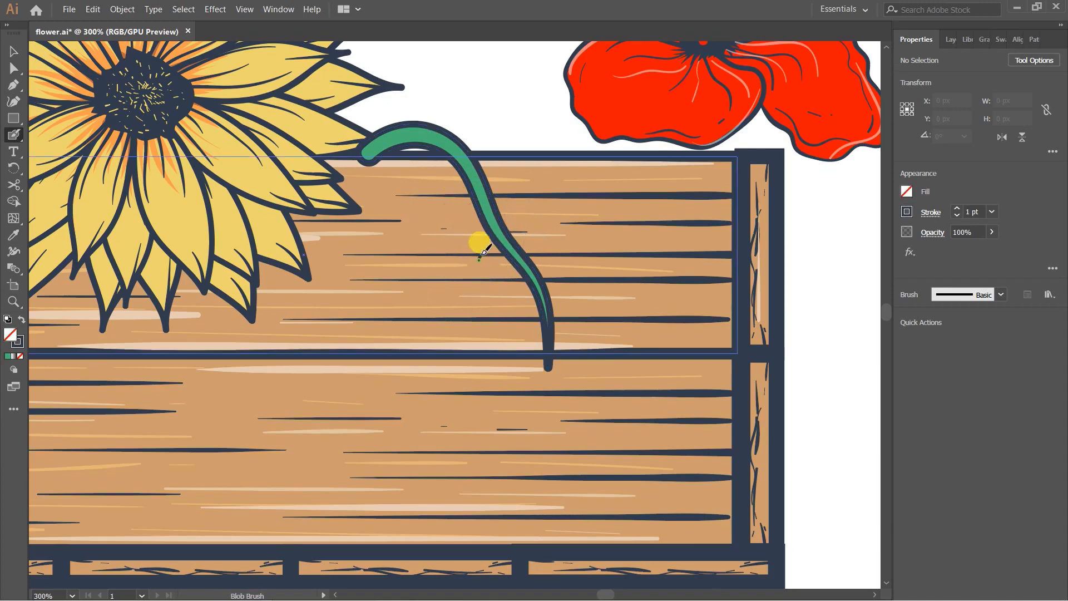
key(ctrl+z)
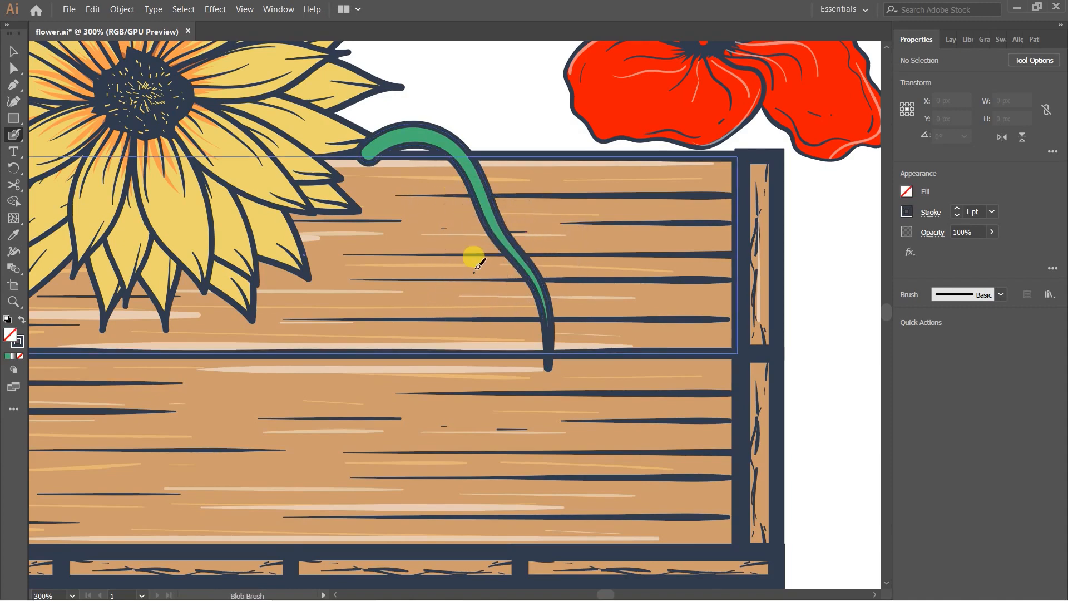
drag(489, 231, 492, 225)
drag(566, 267, 524, 243)
key(ctrl+z)
key(ctrl+plus)
key(ctrl+plus)
drag(470, 122, 430, 300)
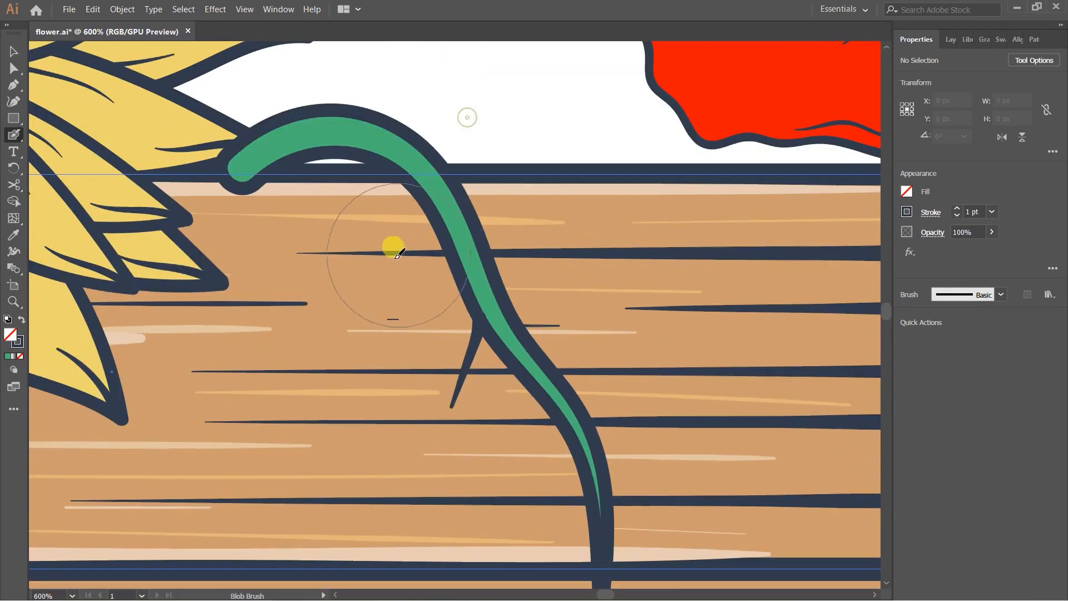
Paint a second tapering twig on the same side, lower down the green stem, undoing the strokes that do not fit.
scroll(501, 420, down, 3)
drag(529, 346, 548, 293)
key(ctrl+z)
drag(521, 415, 540, 356)
key(ctrl+z)
drag(529, 392, 536, 374)
drag(546, 326, 560, 298)
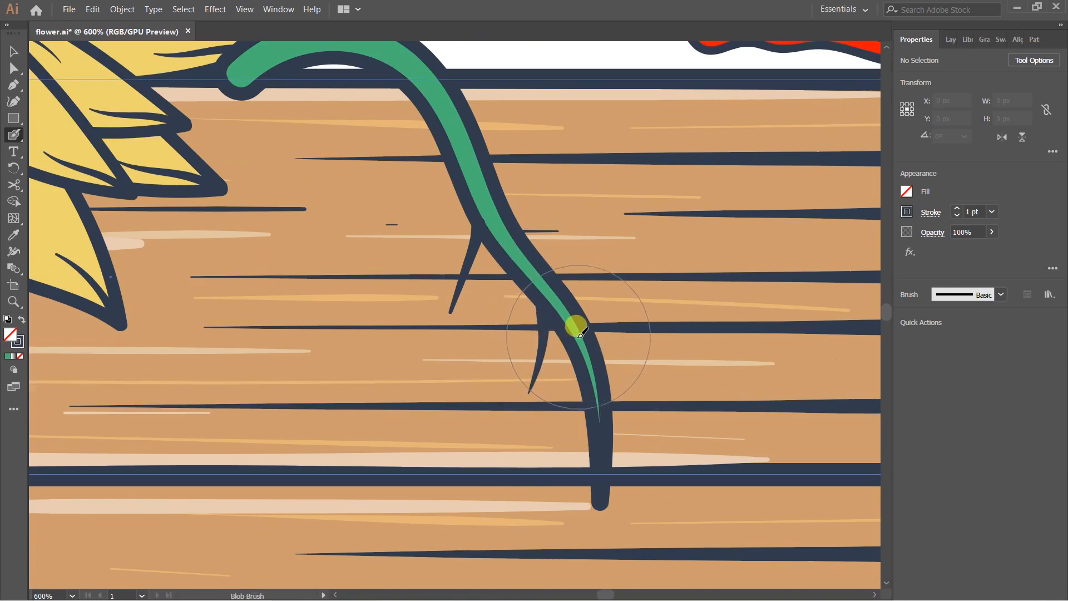
Reduce the brush size and paint thin curved twigs on both sides of the stem's lower half.
key(bracketleft)
key(bracketleft)
key(bracketleft)
key(bracketleft)
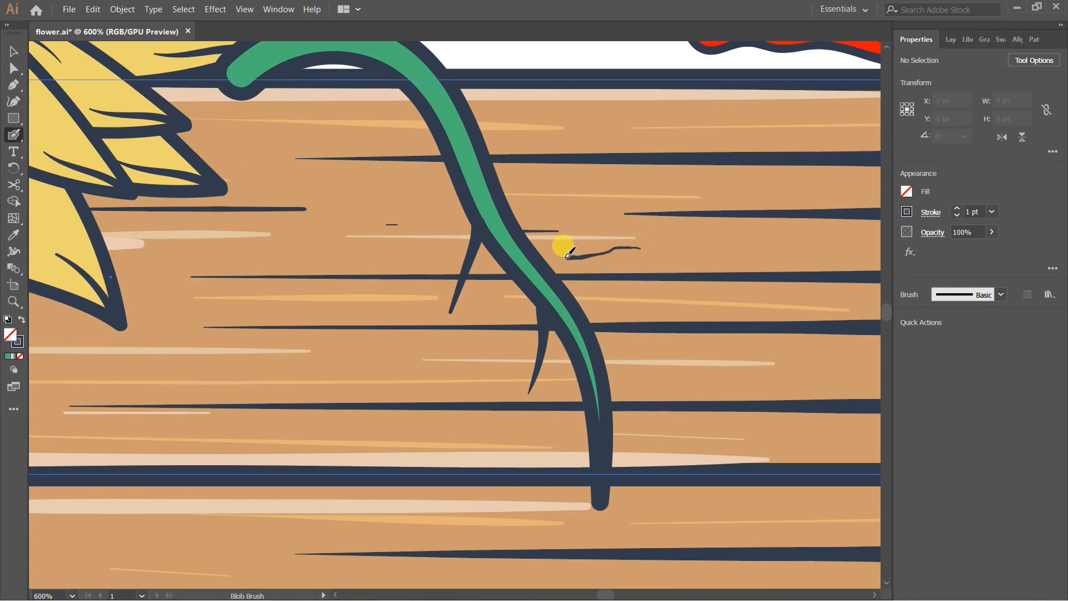
scroll(539, 247, down, 3)
drag(515, 358, 547, 339)
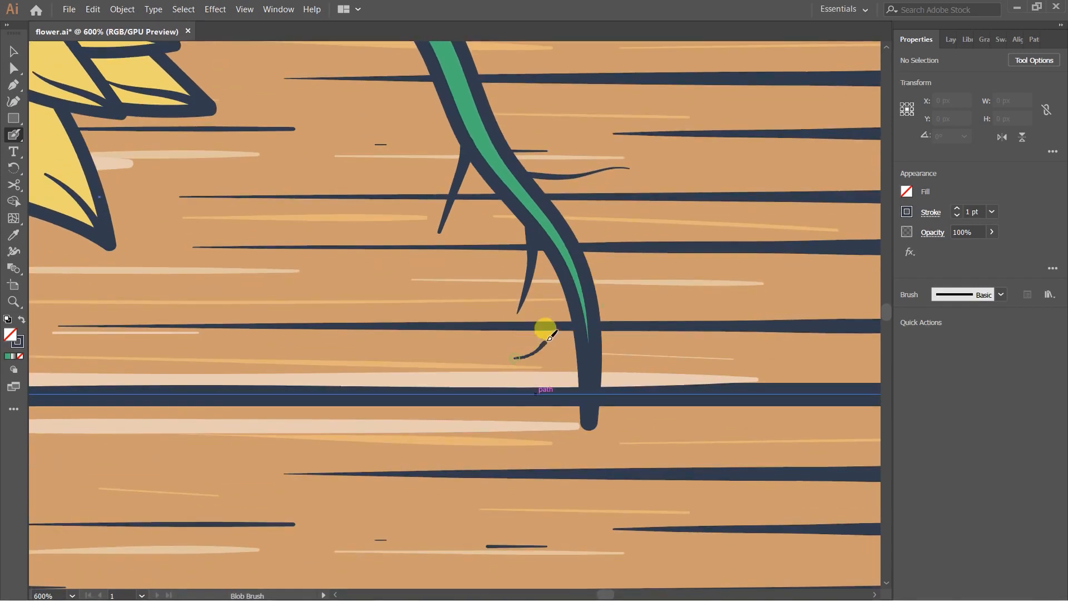
drag(657, 366, 601, 334)
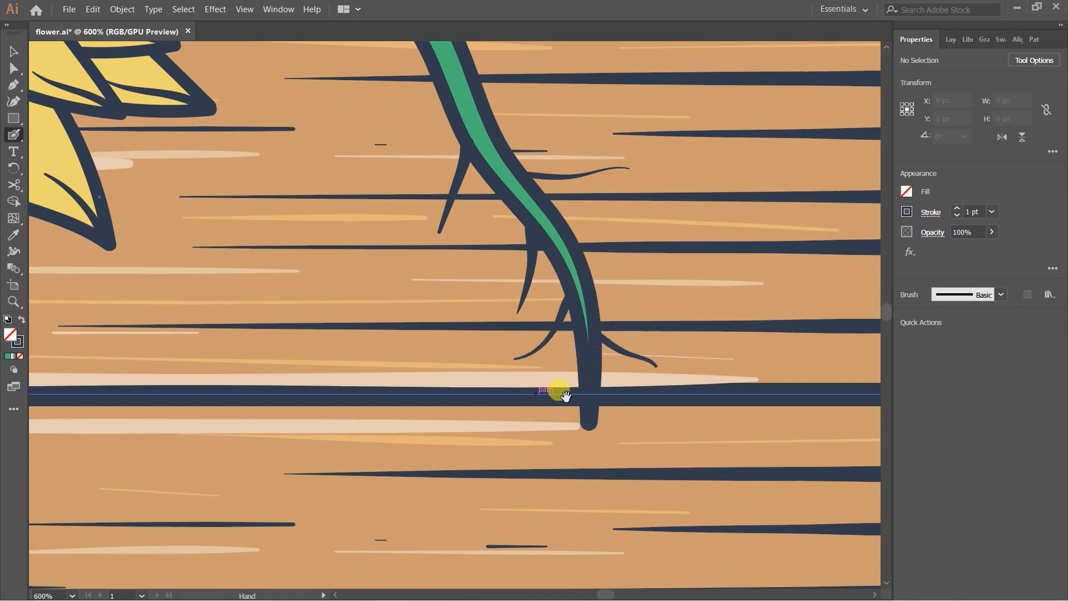
Paint three thin twigs around the stem's tip and two more on either side of its upper part.
scroll(561, 384, down, 2)
mouse_move(555, 381)
mouse_down()
mouse_move(584, 338)
mouse_move(601, 337)
mouse_up()
drag(591, 444, 617, 339)
drag(669, 365, 620, 336)
drag(584, 207, 629, 414)
drag(550, 259, 519, 296)
drag(454, 321, 480, 281)
drag(589, 285, 549, 285)
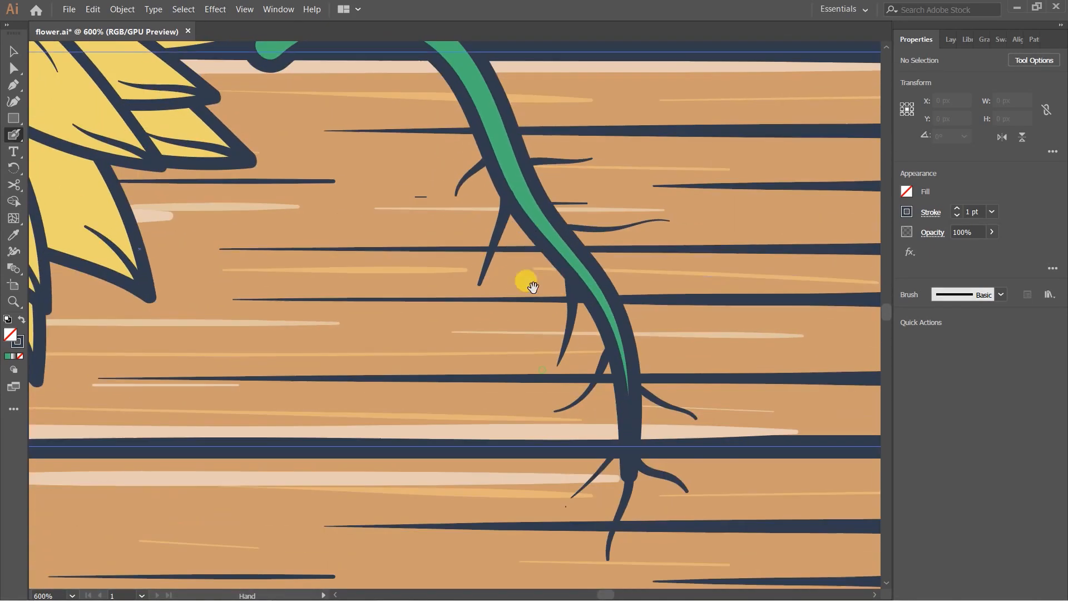
Paint a long curved twig on the sunflower side of the stem and another on the opposite side, redoing the second.
scroll(525, 281, down, 4)
mouse_move(479, 361)
mouse_down()
mouse_move(525, 256)
mouse_move(553, 245)
mouse_up()
drag(709, 322, 612, 281)
scroll(610, 301, down, 4)
key(ctrl+z)
drag(707, 220, 609, 162)
Select the green stem together with all its twigs and group them.
key(v)
scroll(501, 182, down, 3)
drag(598, 244, 571, 280)
drag(436, 85, 526, 339)
shift+click(604, 255)
drag(471, 128, 479, 98)
key(ctrl+z)
click(777, 247)
Isolate the stem group for editing with the Blob Brush.
double_click(472, 172)
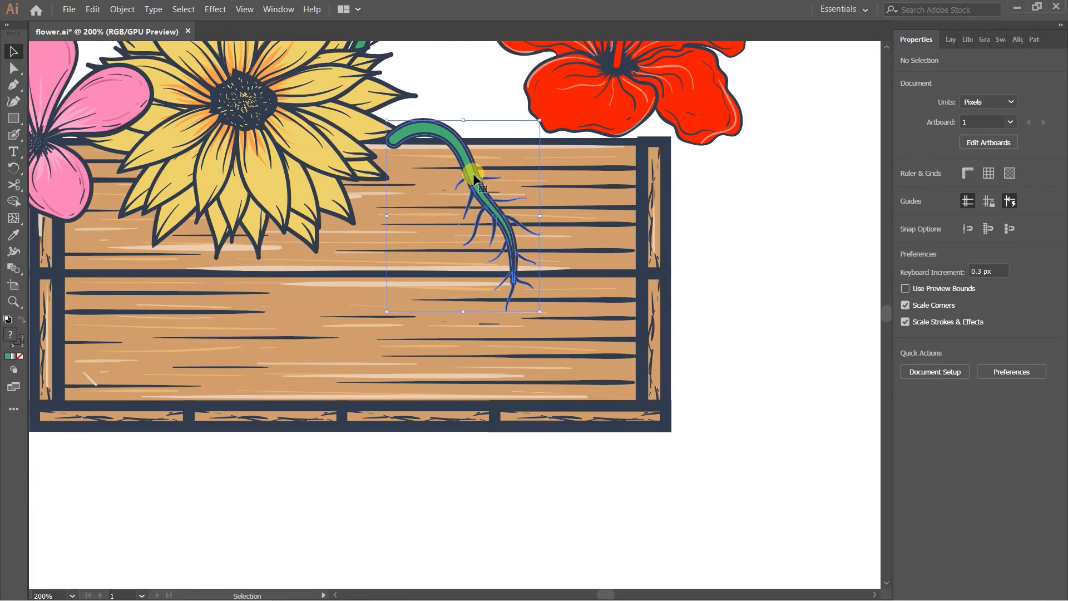
scroll(535, 191, up, 2)
scroll(595, 232, up, 2)
scroll(596, 232, up, 2)
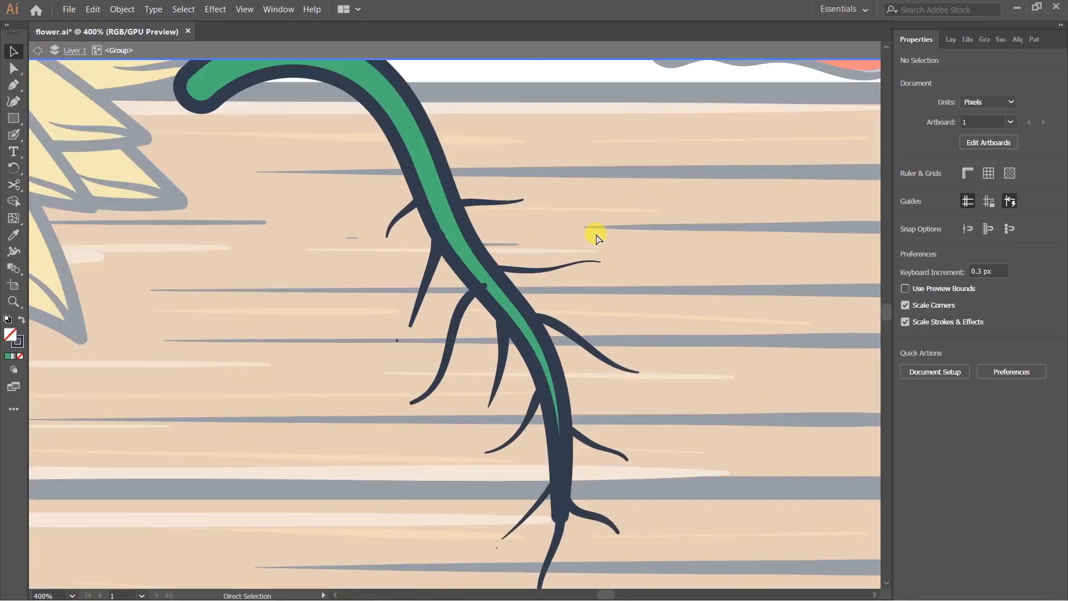
drag(355, 188, 366, 212)
key(shift+b)
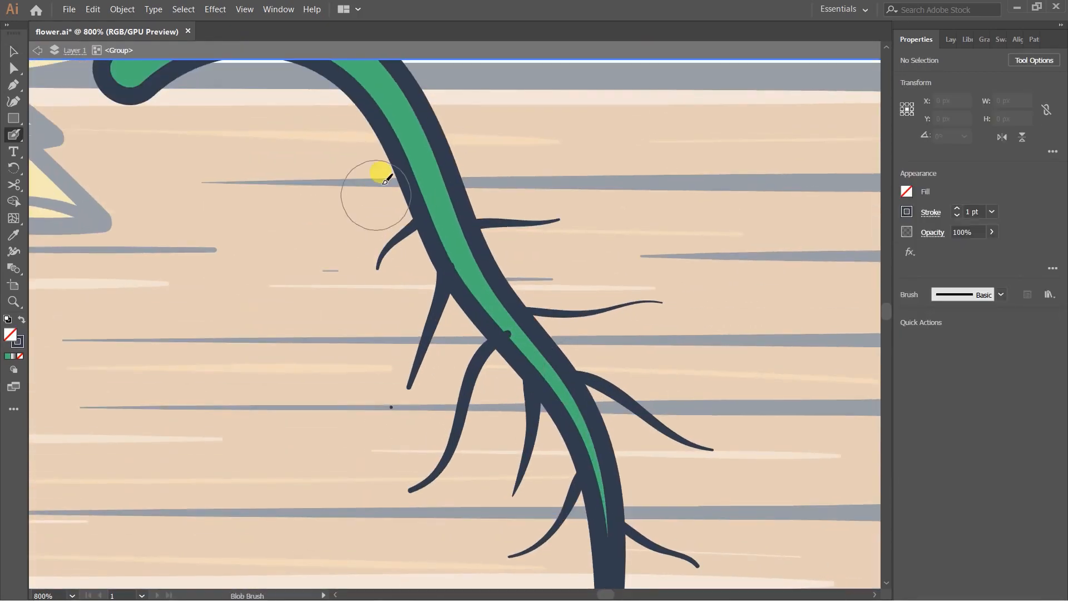
drag(405, 244, 433, 211)
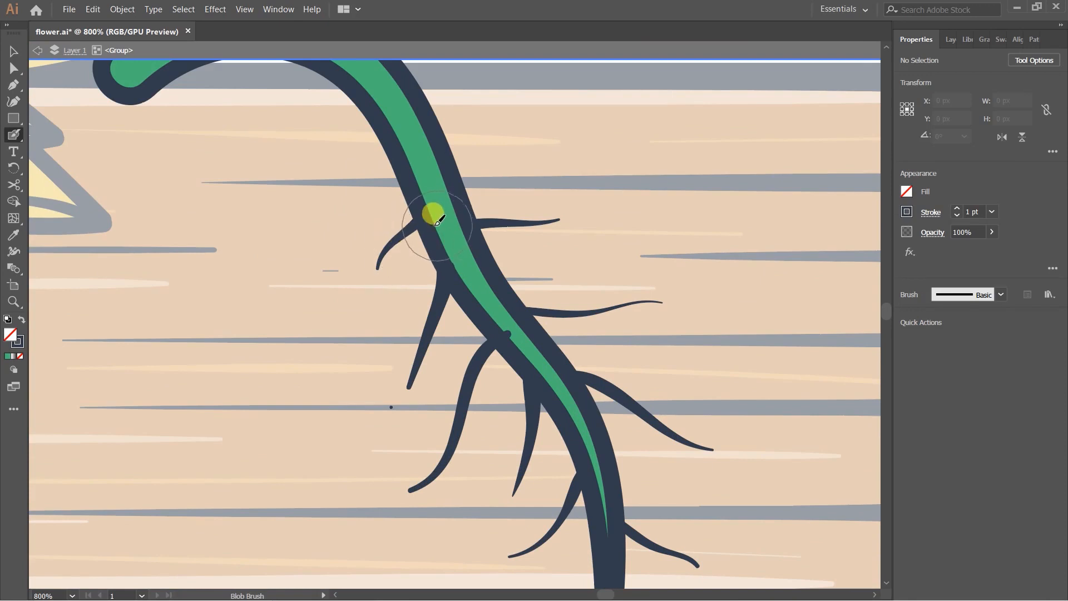
Set the brush's stroke colour to yellow F7DC3C.
double_click(17, 341)
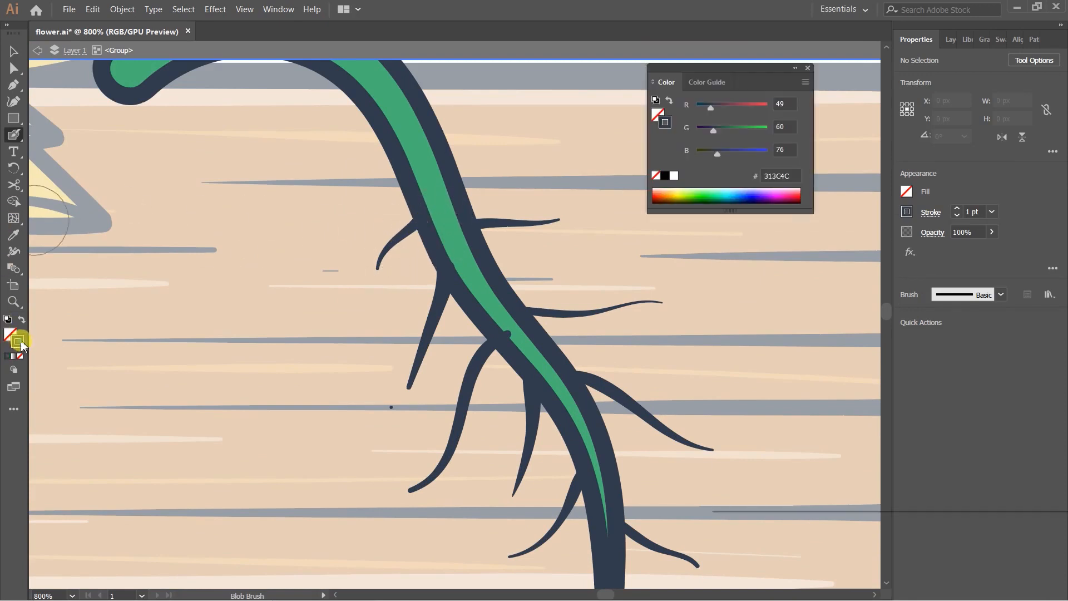
drag(924, 389, 916, 434)
click(873, 321)
click(860, 291)
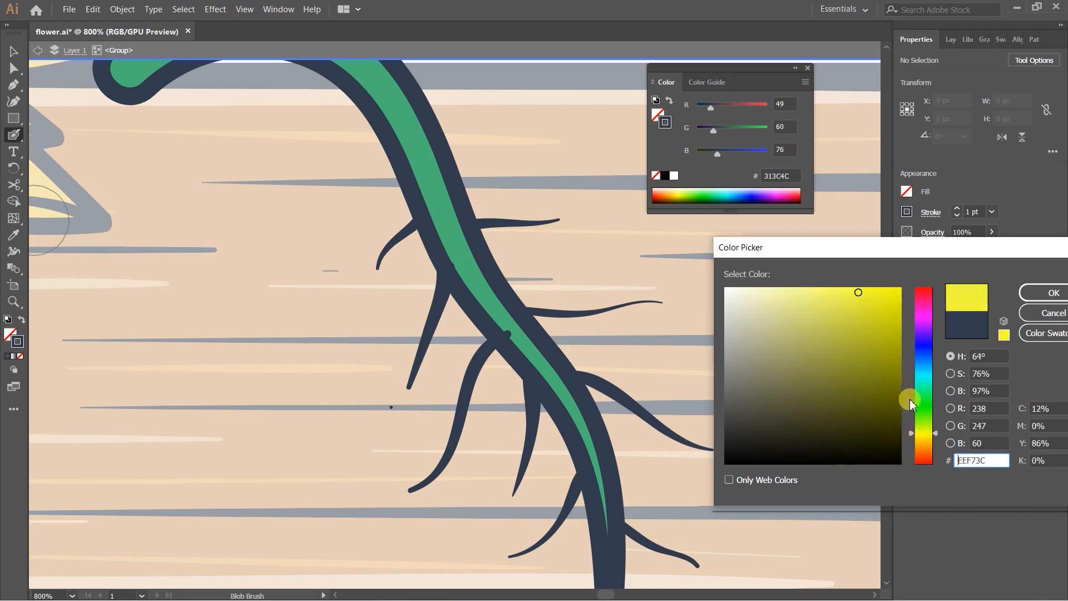
click(916, 440)
drag(917, 436, 917, 432)
click(1061, 296)
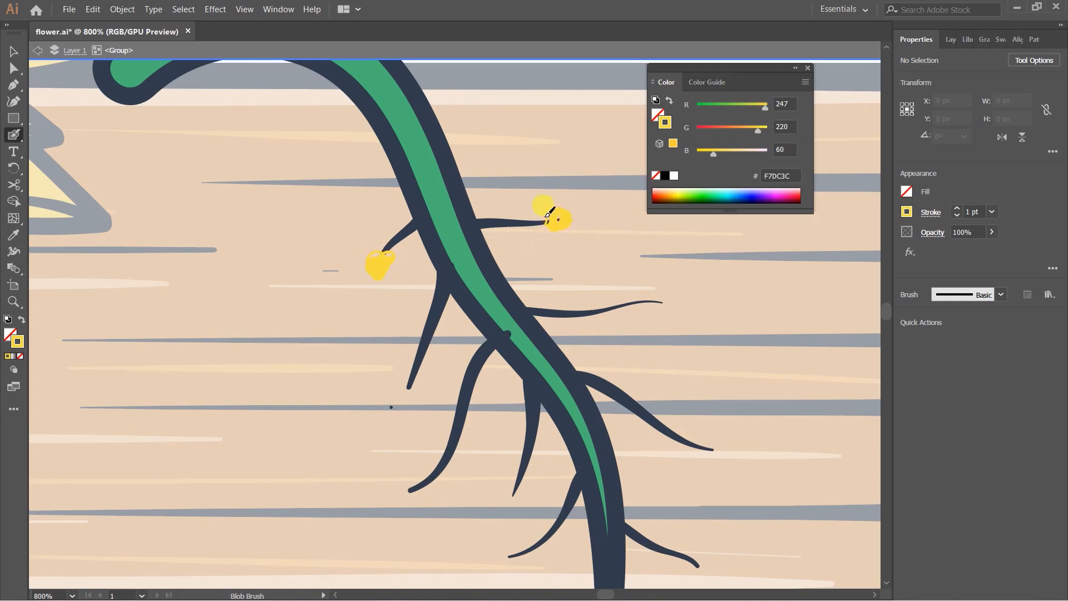
Paint round yellow berries on the tips of the middle and lower twigs with the Blob Brush.
drag(467, 309, 501, 244)
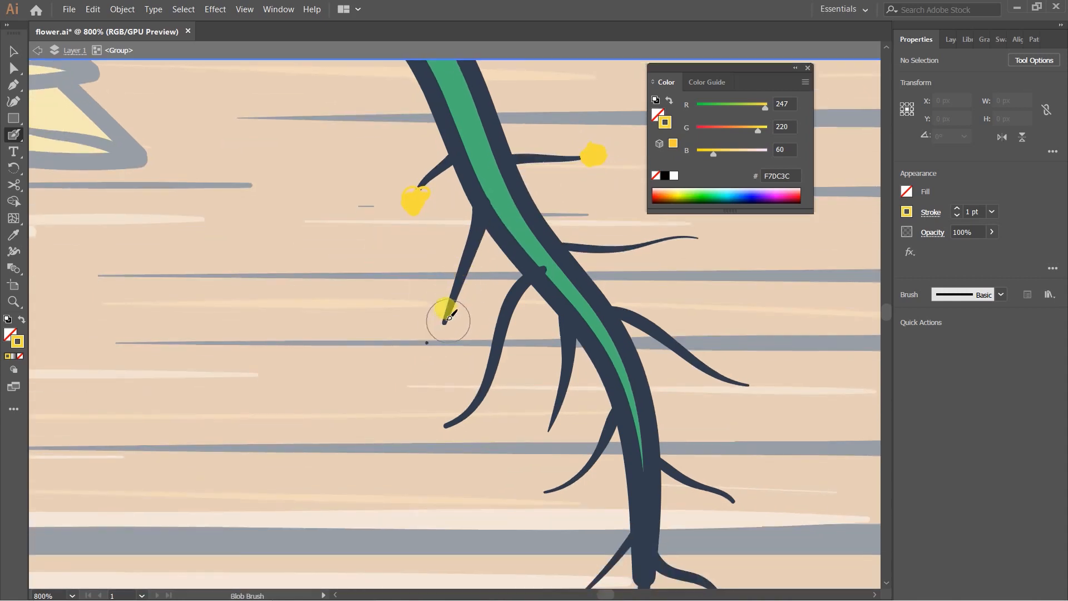
drag(610, 283, 533, 298)
click(611, 251)
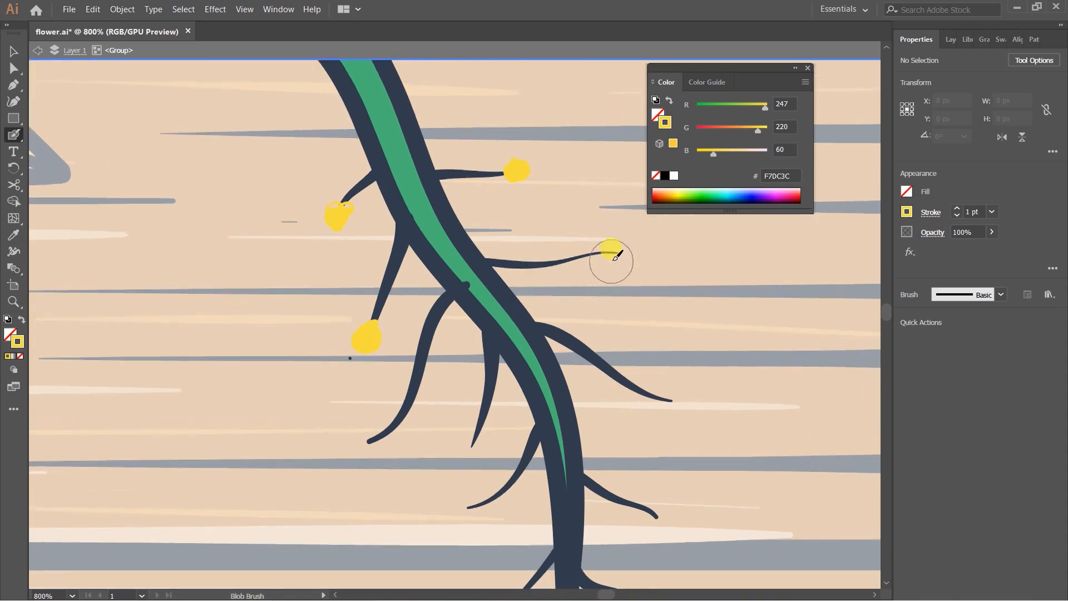
drag(631, 324, 564, 245)
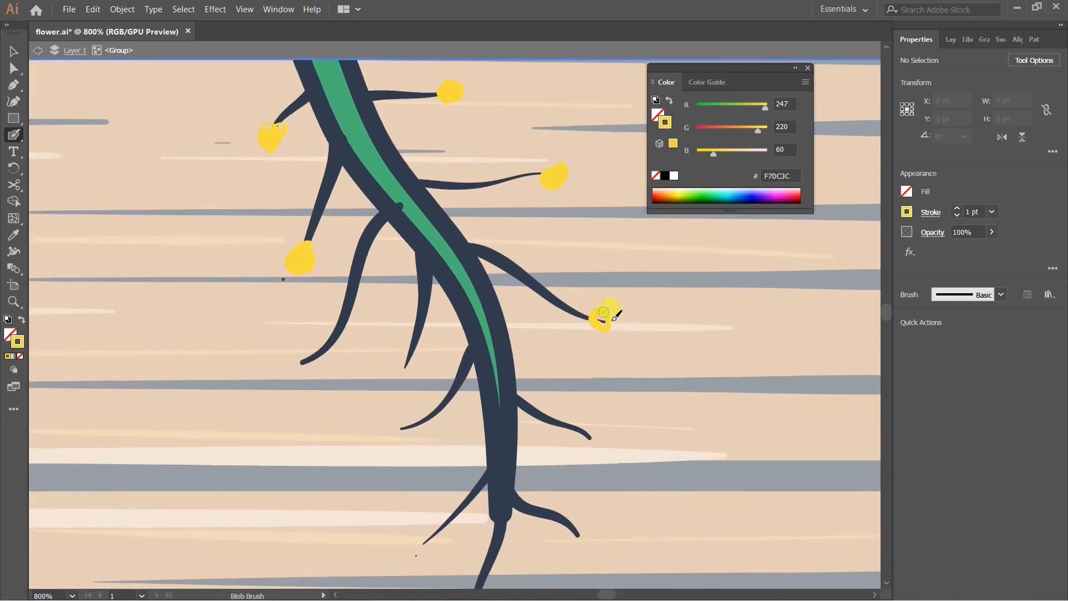
drag(523, 349, 557, 308)
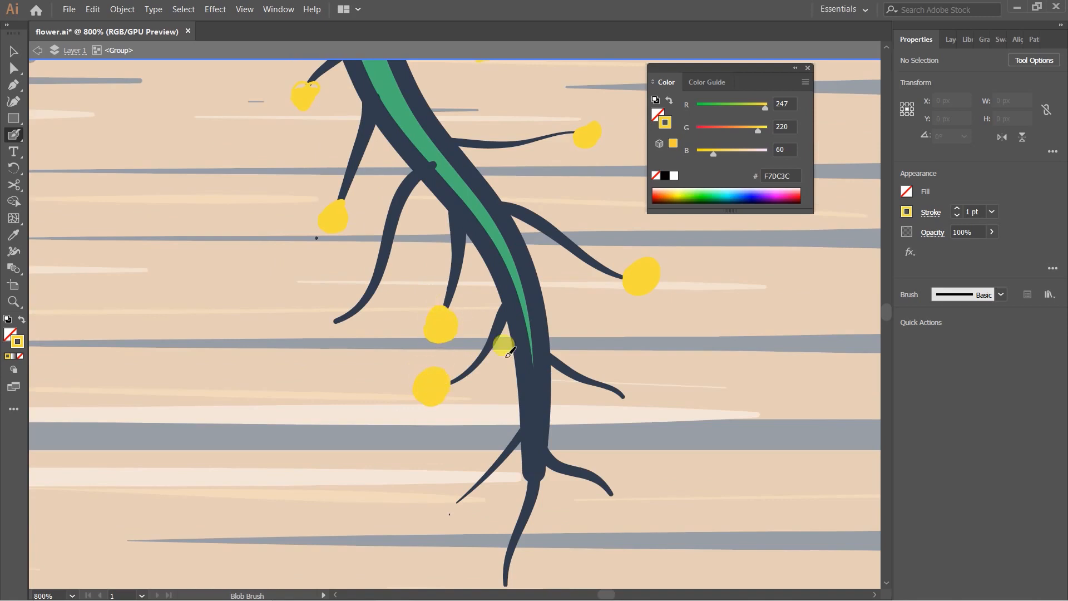
drag(507, 350, 445, 281)
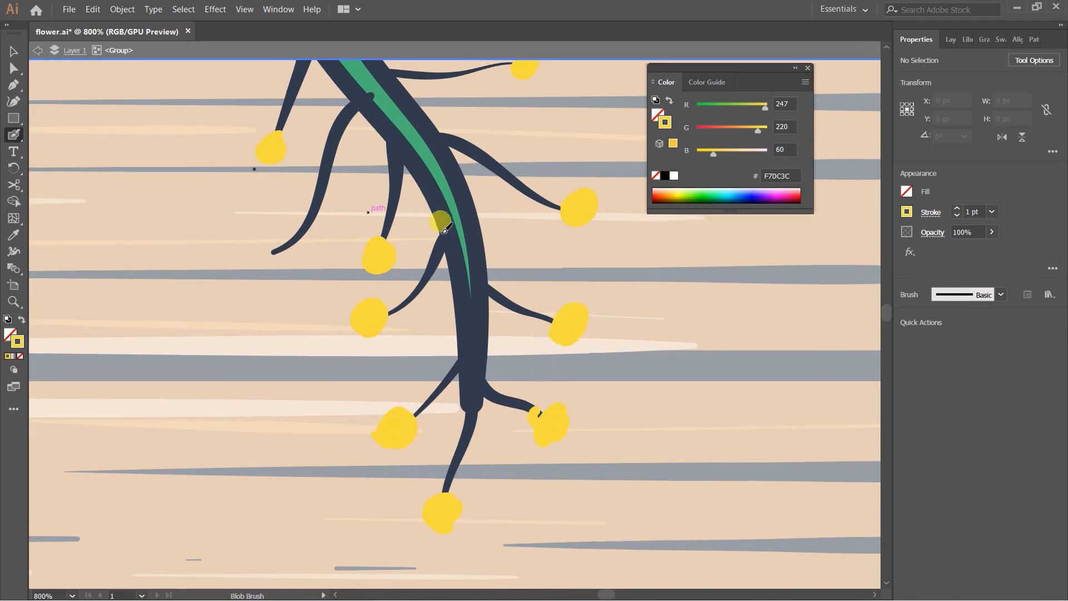
Enlarge the yellow berry on the uppermost left twig and paint another on the long curved twig's tip.
scroll(300, 258, up, 5)
drag(280, 170, 282, 172)
drag(275, 355, 283, 365)
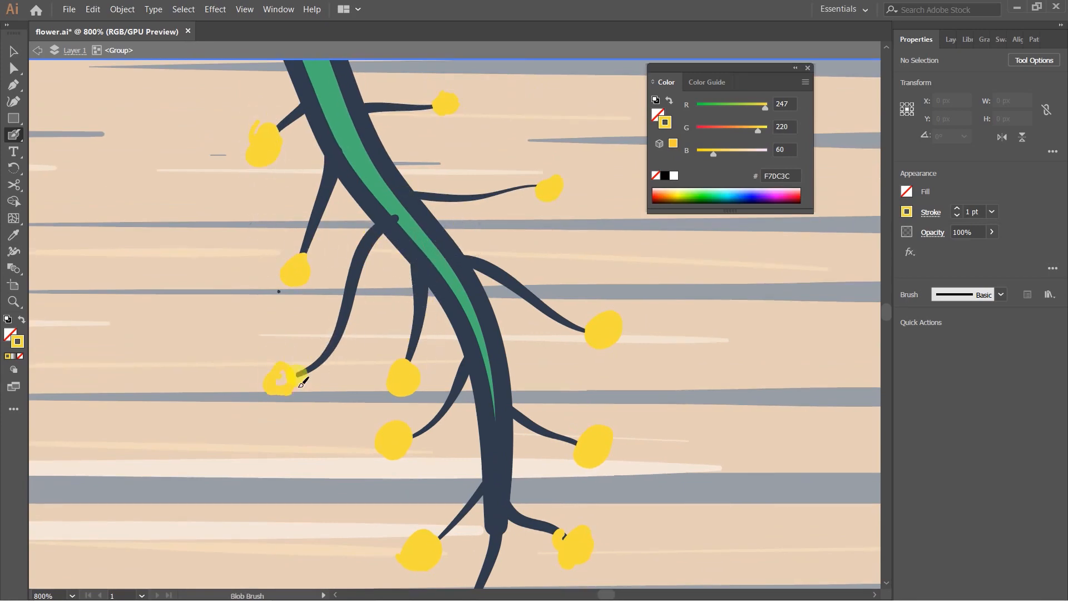
Sample the dark colour from a twig and outline the yellow berry on the straight left twig with the Blob Brush.
key(i)
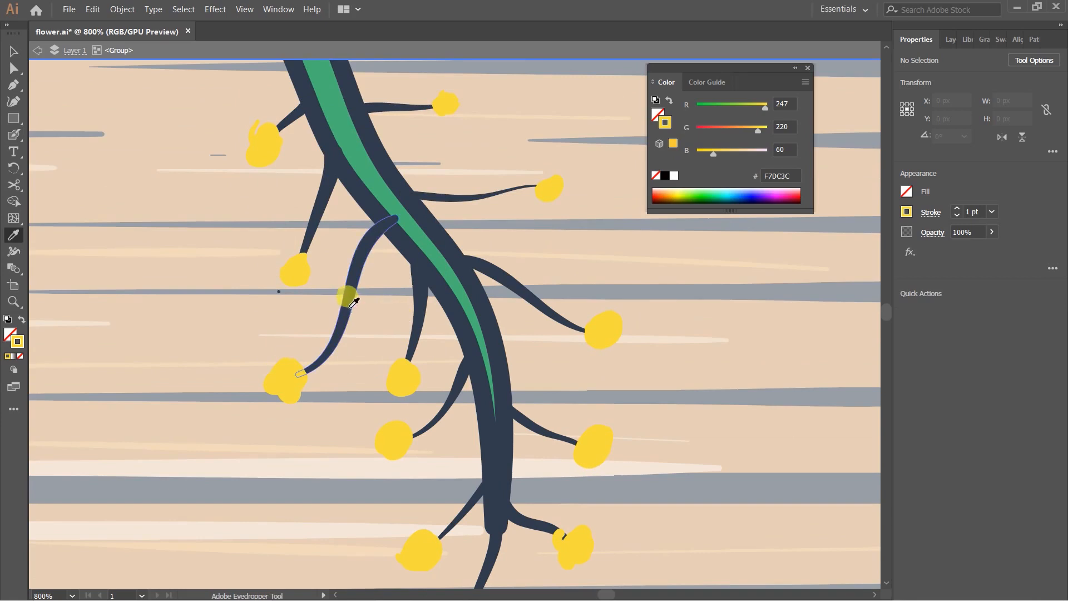
click(353, 301)
scroll(328, 278, up, 3)
key(shift+b)
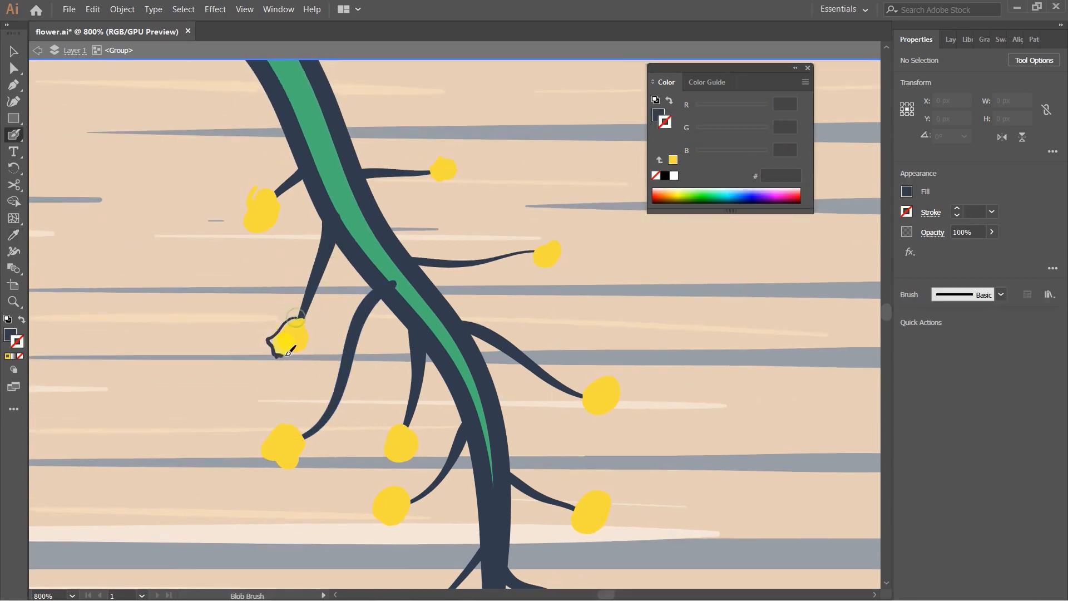
drag(287, 354, 299, 322)
Outline the yellow berries on the upper and middle left twigs and the two upper right twigs in dark with the Blob Brush.
drag(512, 167, 459, 256)
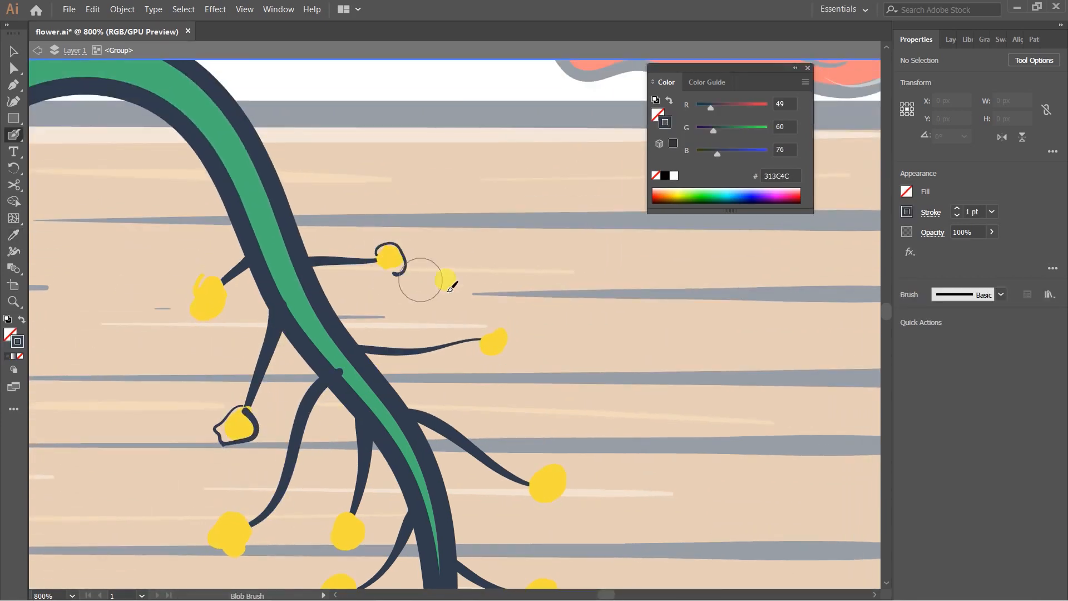
drag(501, 388, 470, 328)
drag(320, 269, 387, 248)
drag(333, 288, 291, 175)
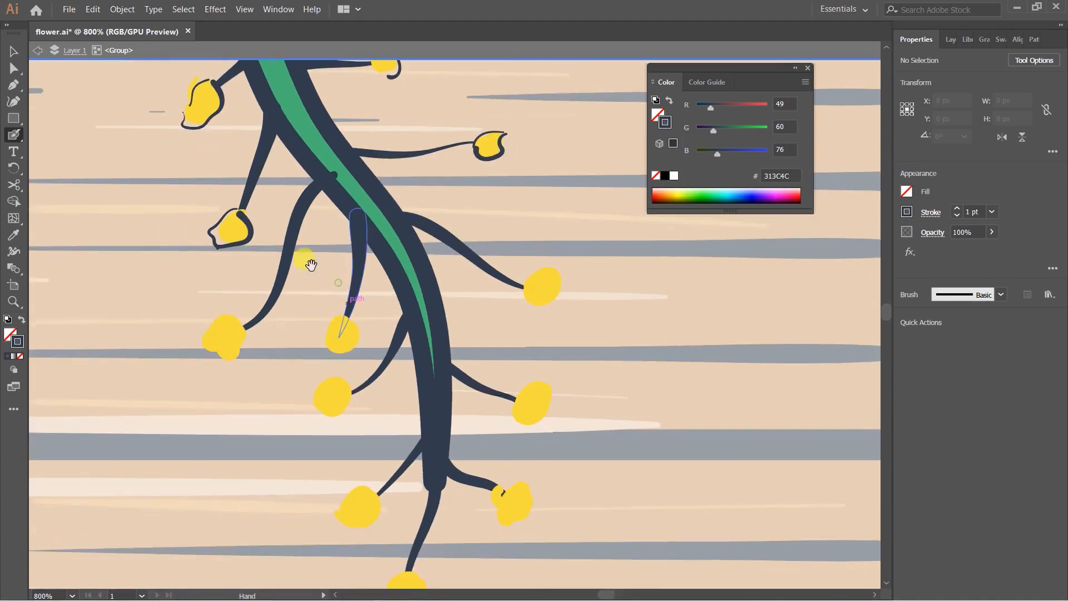
mouse_move(300, 328)
mouse_down()
mouse_move(258, 276)
mouse_move(300, 273)
mouse_up()
drag(340, 294, 315, 241)
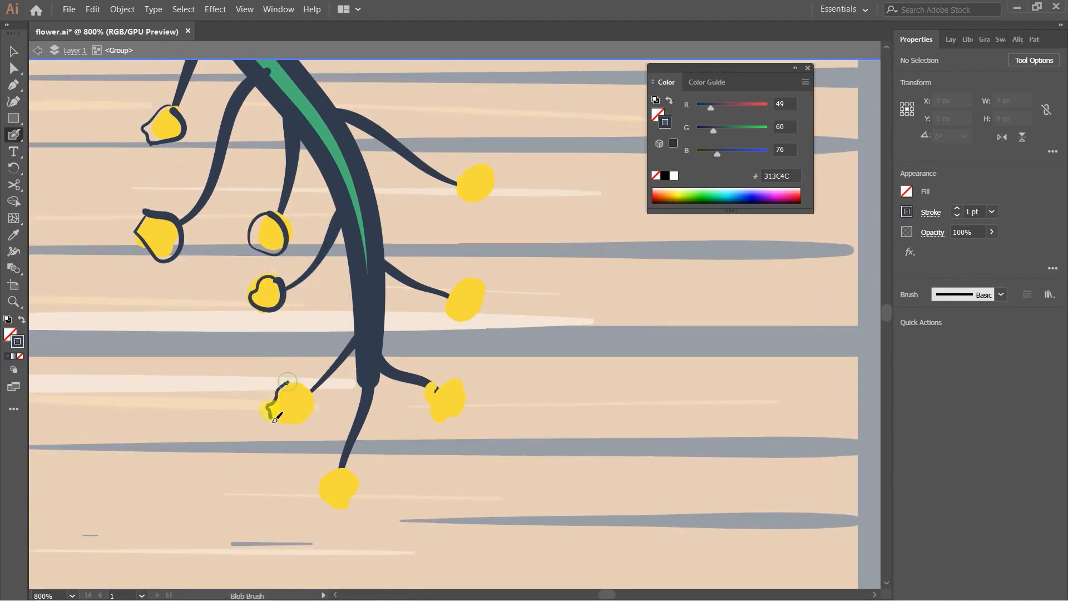
Outline the yellow berries on the bottom three twigs and the remaining right-hand twigs with the dark Blob Brush.
drag(314, 398, 286, 326)
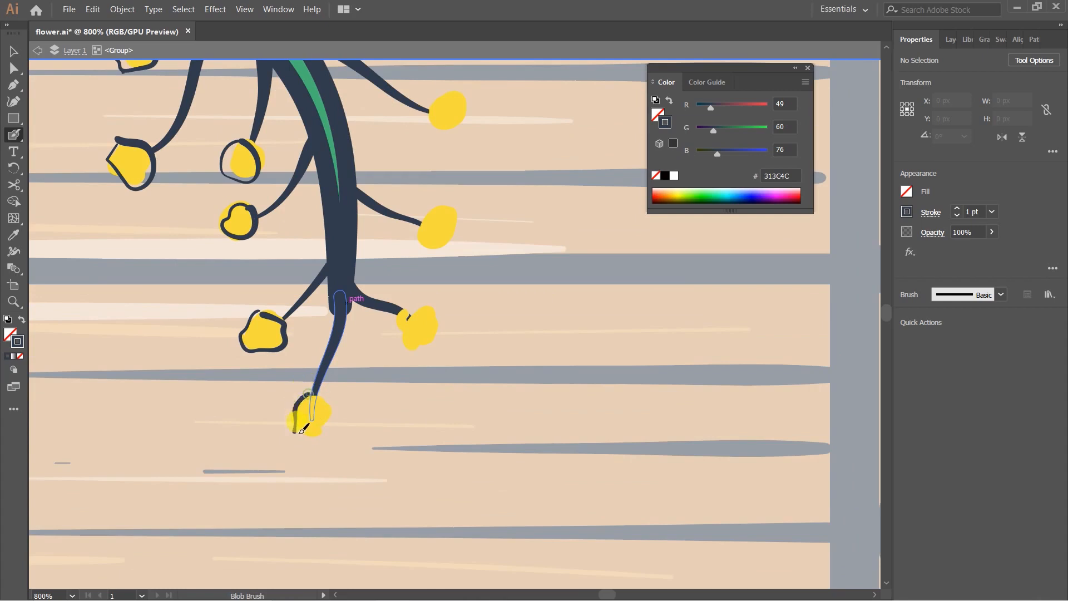
drag(319, 395, 316, 396)
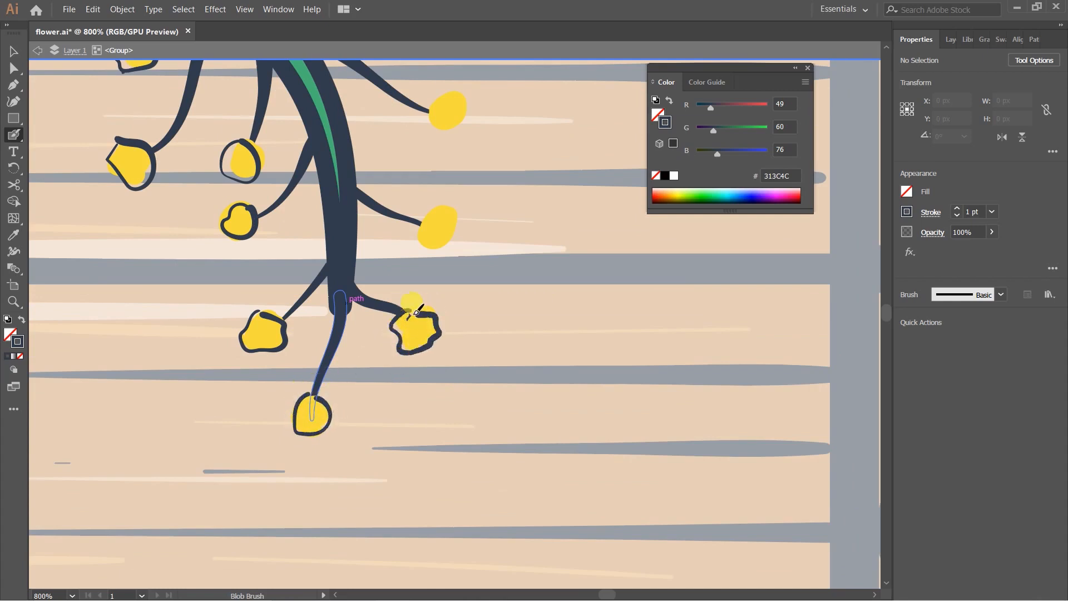
drag(415, 312, 410, 310)
drag(456, 226, 420, 317)
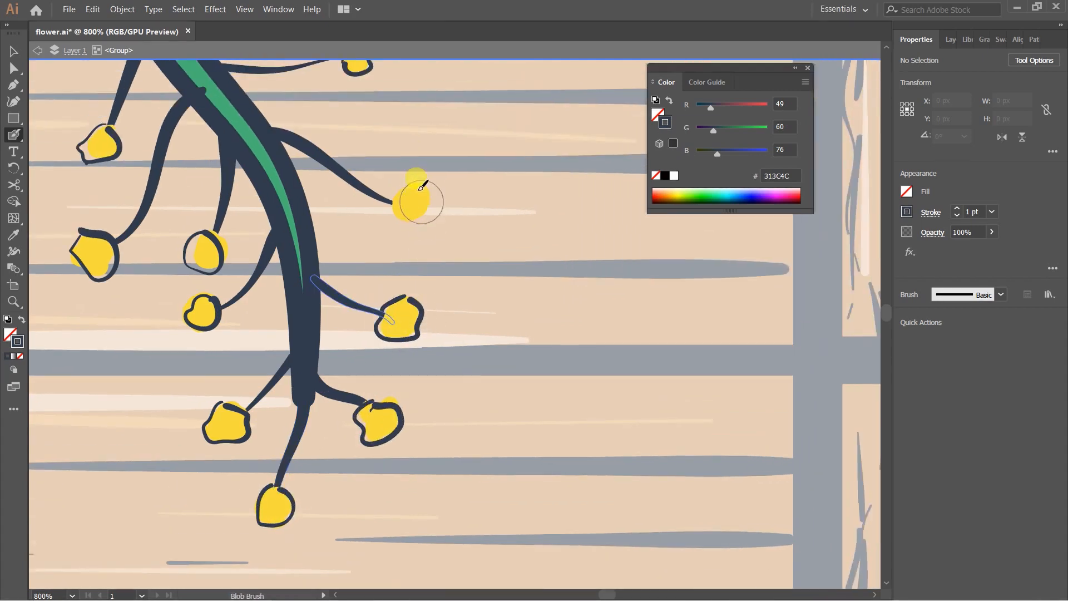
drag(424, 207, 426, 206)
Add small dark dots and dashes inside the berries on the upper and middle twigs.
drag(375, 313, 385, 327)
drag(359, 312, 411, 358)
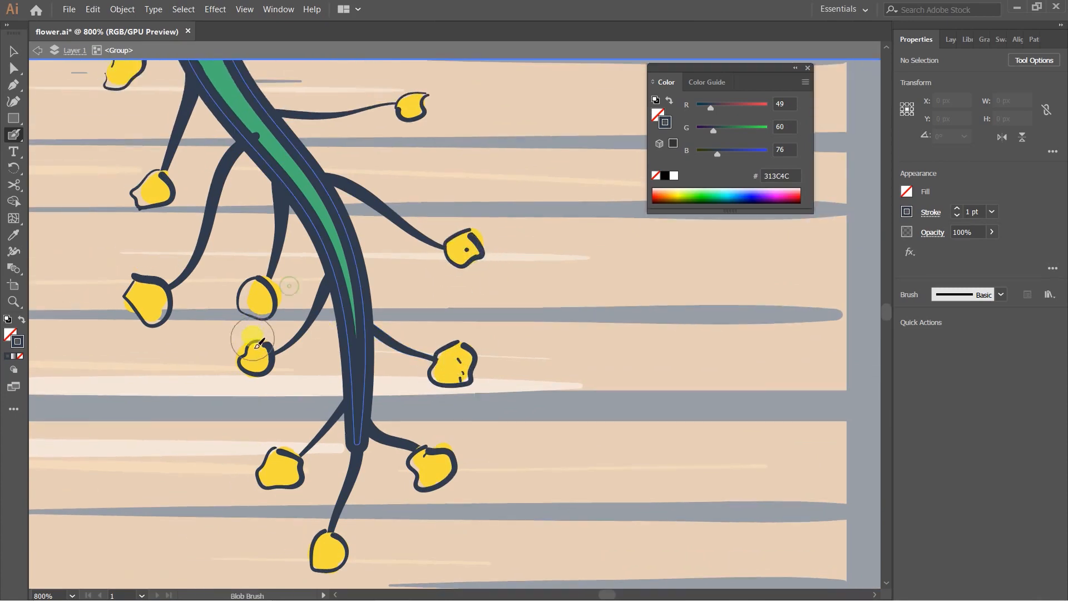
drag(157, 303, 158, 310)
drag(159, 198, 169, 317)
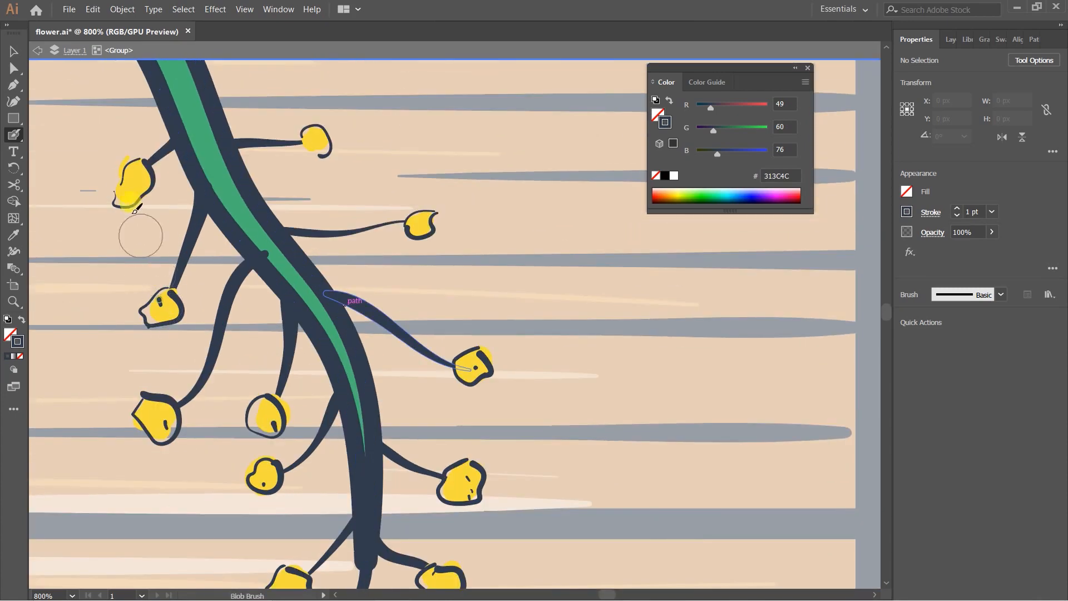
drag(309, 136, 328, 140)
drag(422, 224, 423, 230)
Add small dark marks inside the berries on the bottom twigs and leave the stem group's isolation mode.
drag(425, 282, 462, 95)
drag(339, 410, 340, 404)
drag(370, 463, 379, 472)
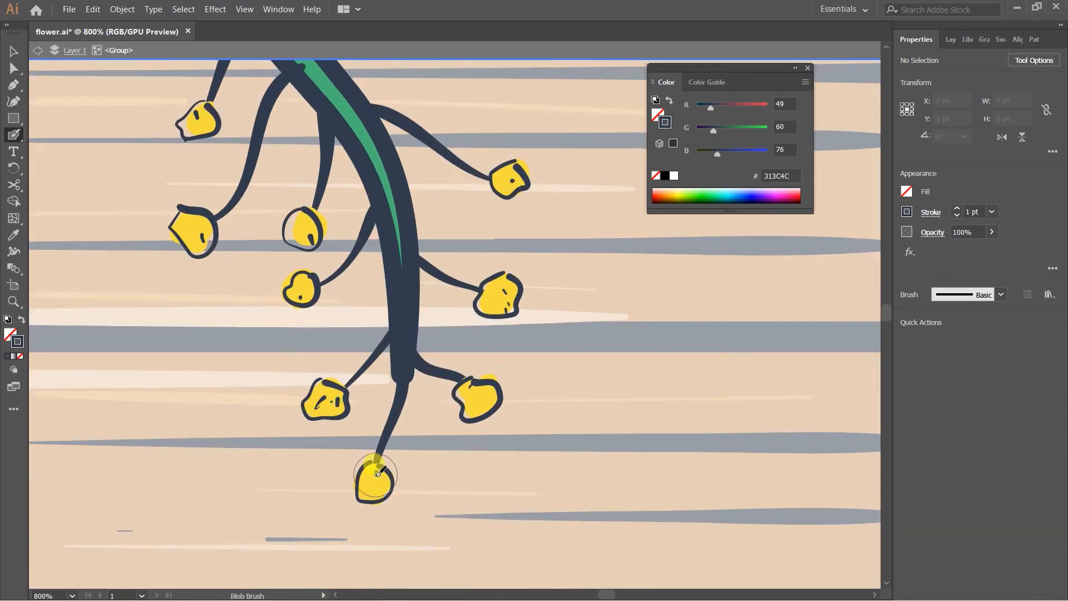
drag(497, 393, 498, 391)
key(v)
key(ctrl+minus)
key(ctrl+minus)
key(ctrl+minus)
key(ctrl+minus)
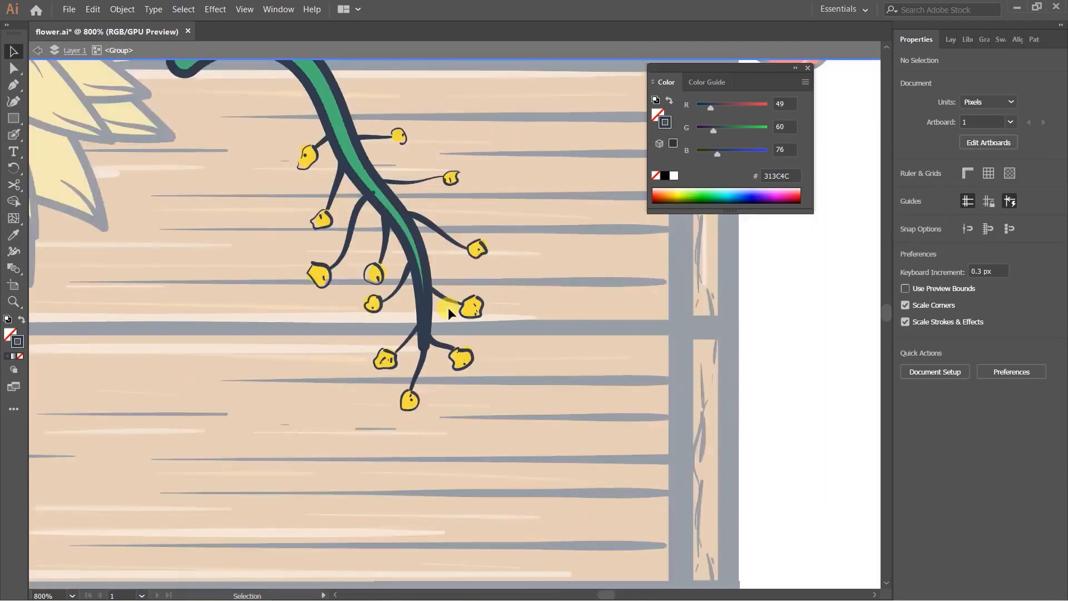
double_click(709, 315)
scroll(655, 304, down, 2)
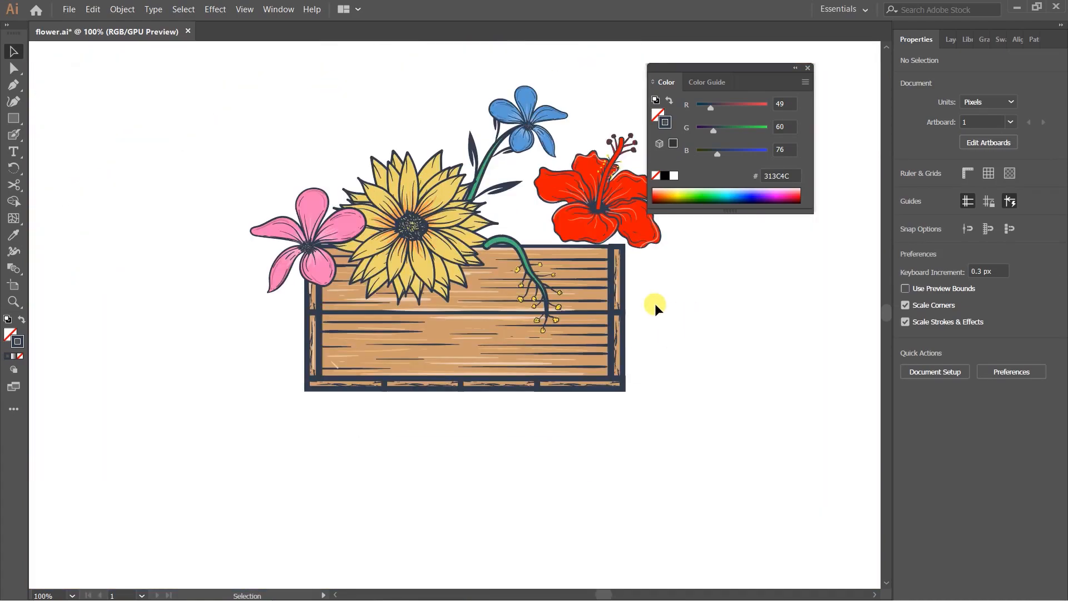
key(b)
key(v)
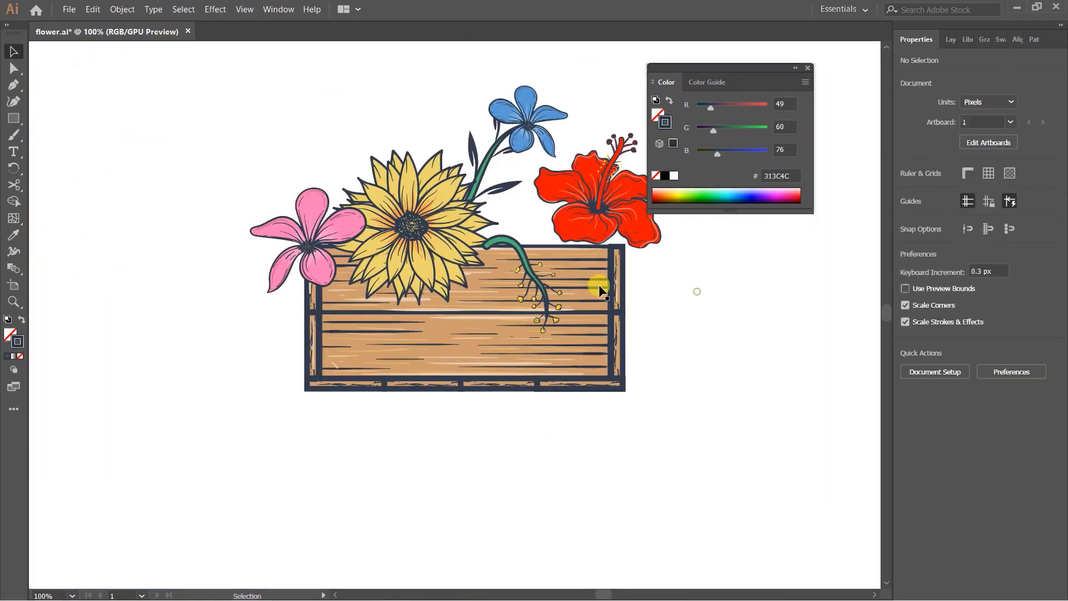
scroll(501, 247, up, 2)
drag(457, 252, 471, 245)
click(542, 188)
scroll(517, 179, down, 3)
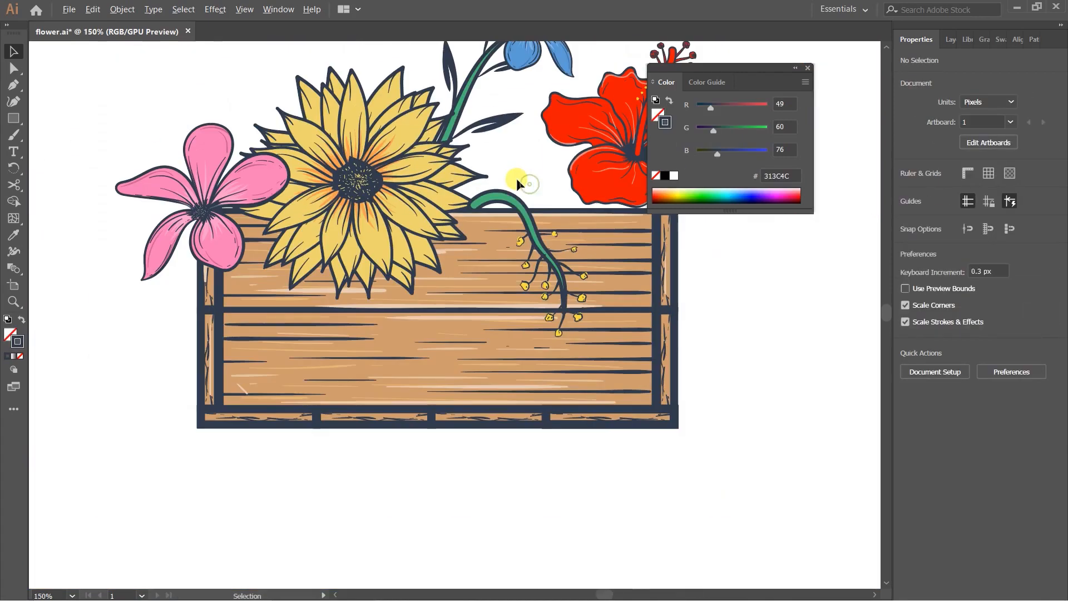
Add an anchor point on the rounded upper end of the trailing green stem beside the sunflower with the Pen tool.
scroll(487, 229, up, 5)
key(a)
scroll(426, 144, up, 4)
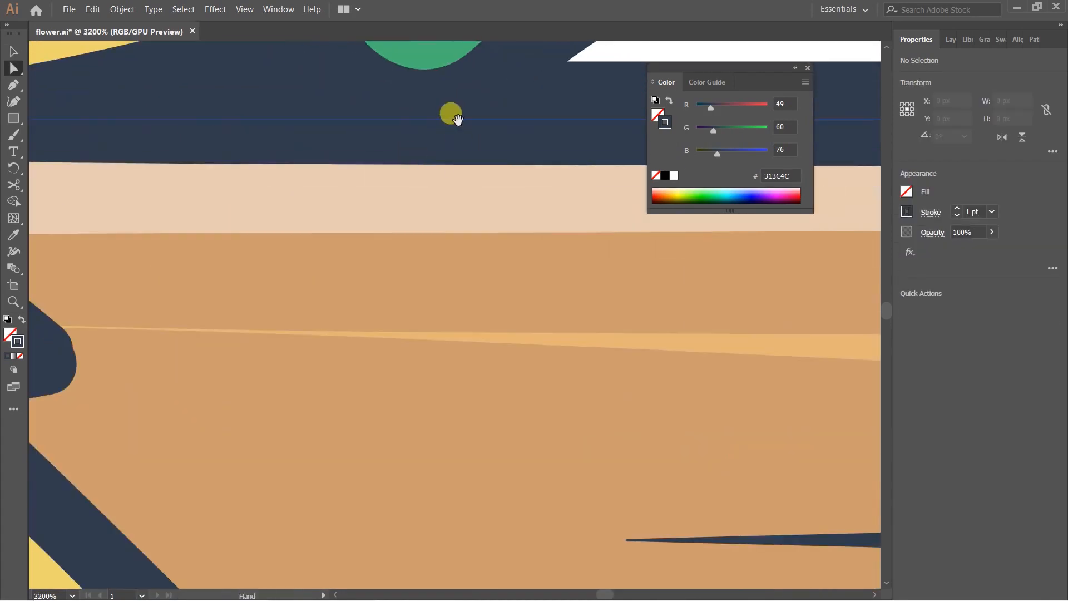
drag(453, 117, 587, 355)
click(601, 334)
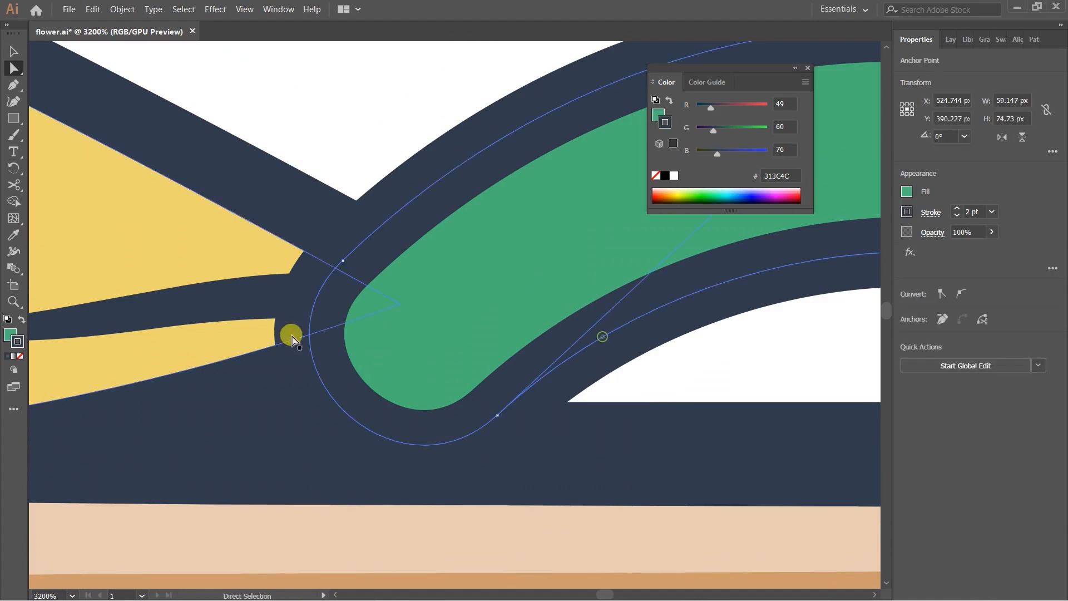
click(343, 260)
key(p)
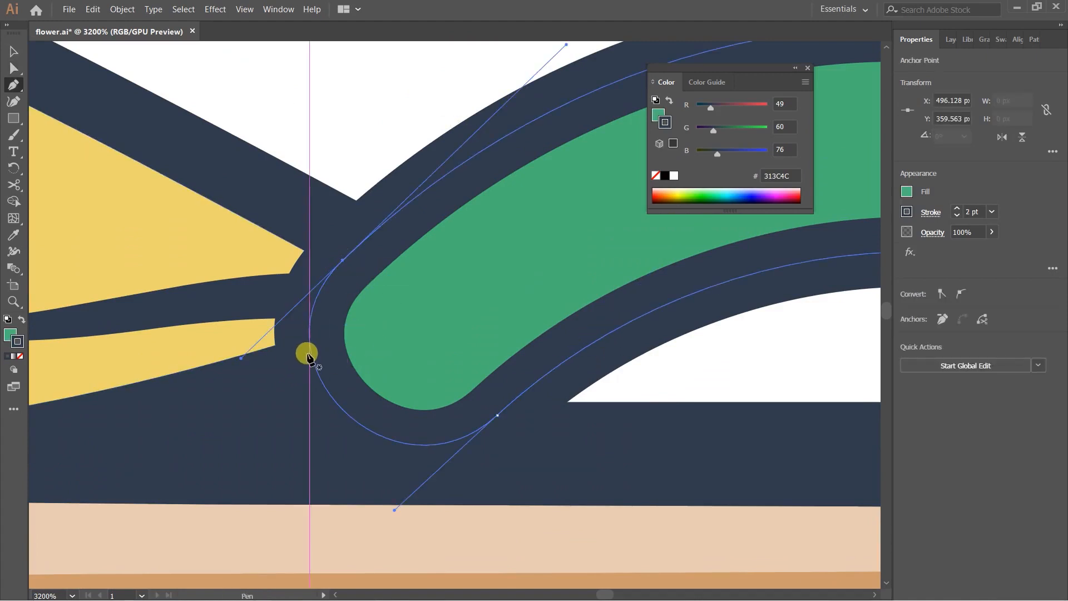
click(311, 348)
key(a)
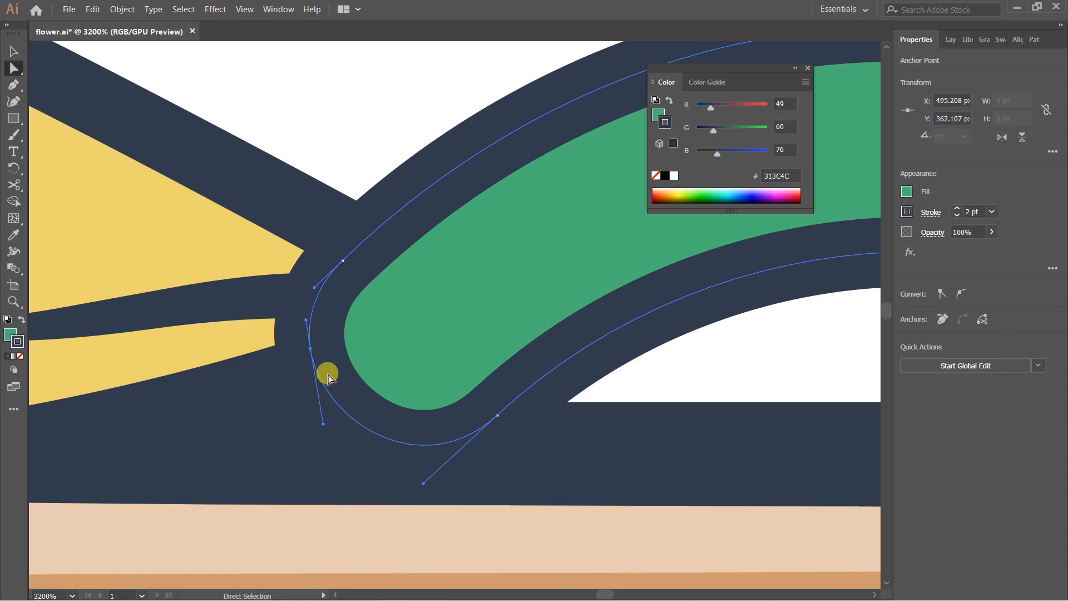
Pull the new anchor outward under the sunflower petals and adjust the lower curve handle to taper the stem's end.
drag(311, 347, 229, 398)
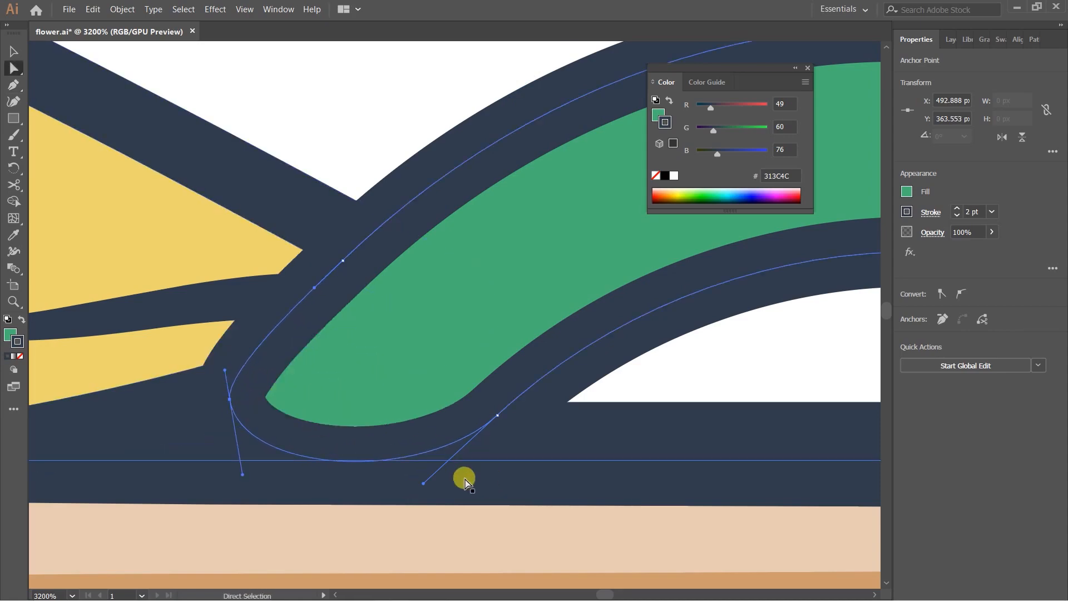
drag(424, 483, 420, 433)
scroll(445, 390, down, 2)
scroll(445, 389, down, 5)
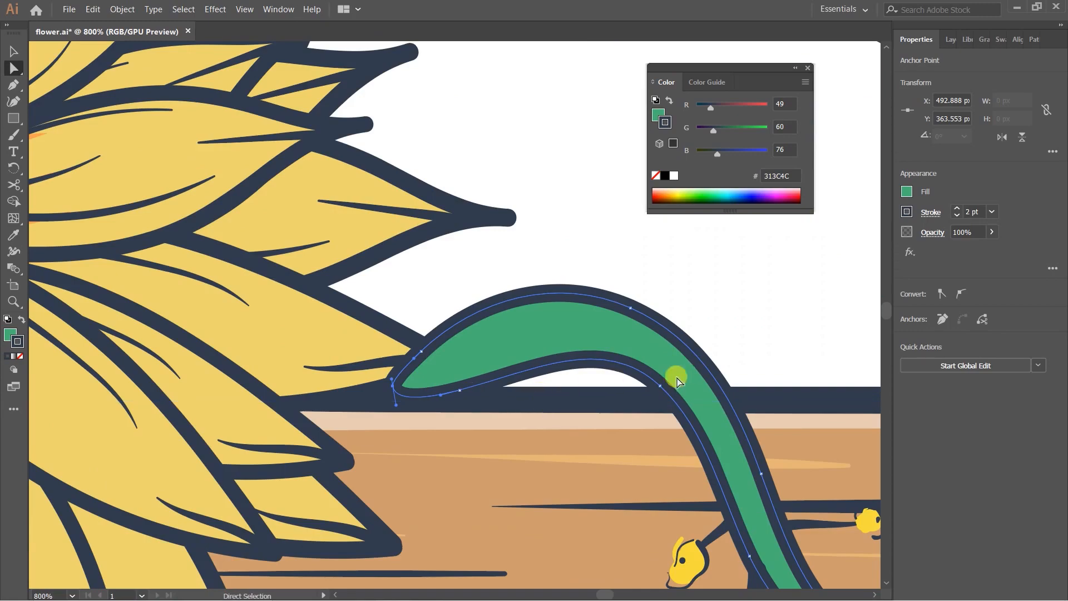
scroll(640, 356, down, 2)
click(614, 337)
scroll(691, 398, down, 2)
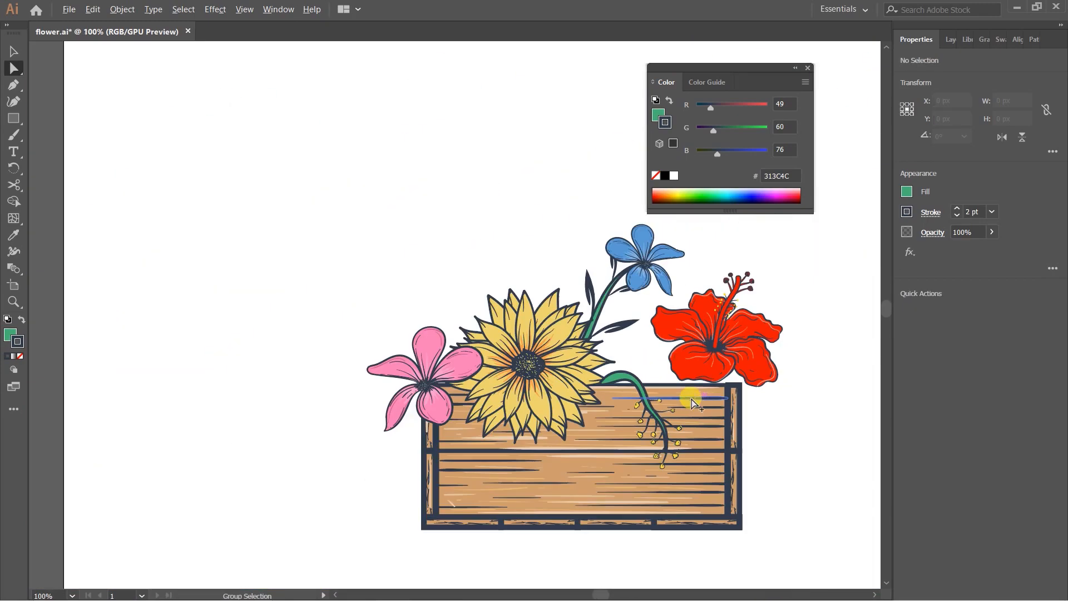
Sample a colour from the crate, isolate the trailing stem group, and activate the Blob Brush.
scroll(715, 400, up, 5)
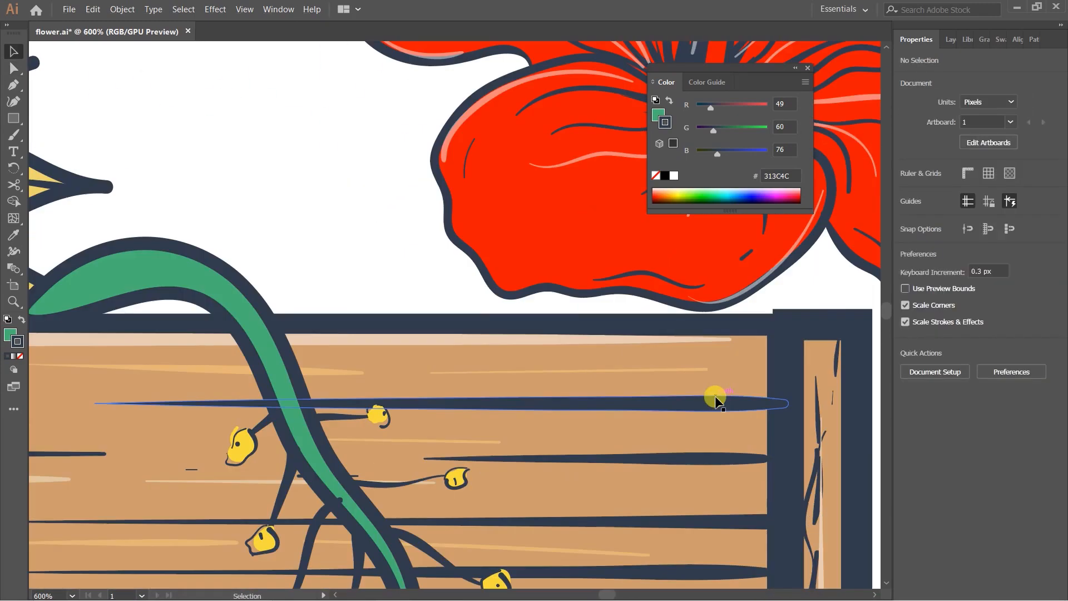
key(b)
drag(45, 277, 261, 219)
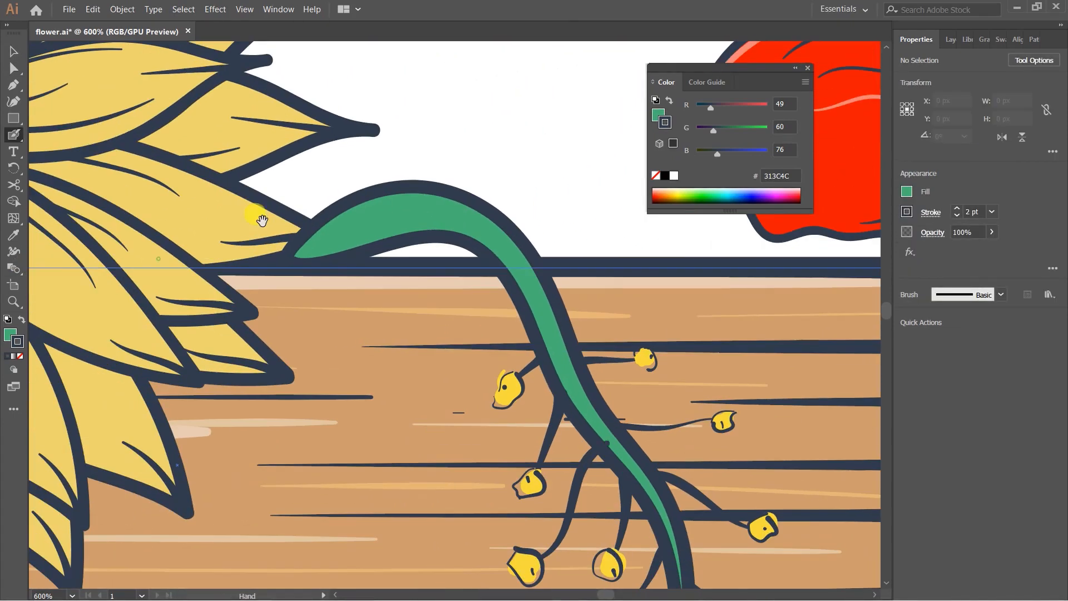
key(i)
click(278, 264)
key(shift+b)
key(v)
double_click(405, 190)
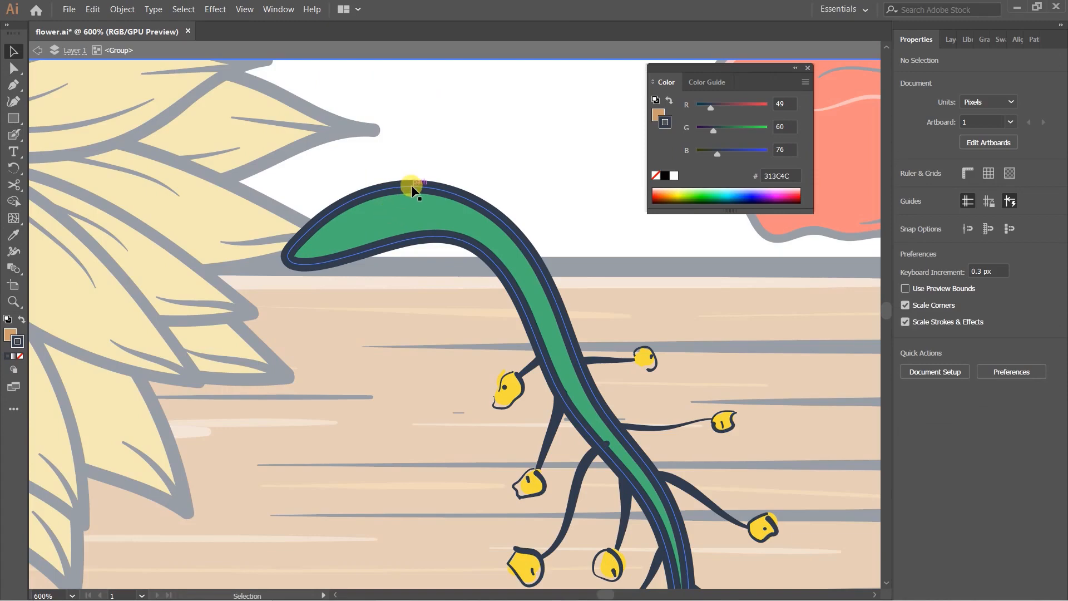
key(shift+b)
mouse_move(317, 239)
mouse_down()
mouse_move(417, 205)
mouse_move(334, 234)
mouse_move(449, 215)
mouse_up()
key(ctrl+z)
key(ctrl+z)
drag(325, 243, 324, 254)
drag(341, 237, 341, 248)
key(ctrl+z)
key(ctrl+z)
key(ctrl+z)
key(ctrl+z)
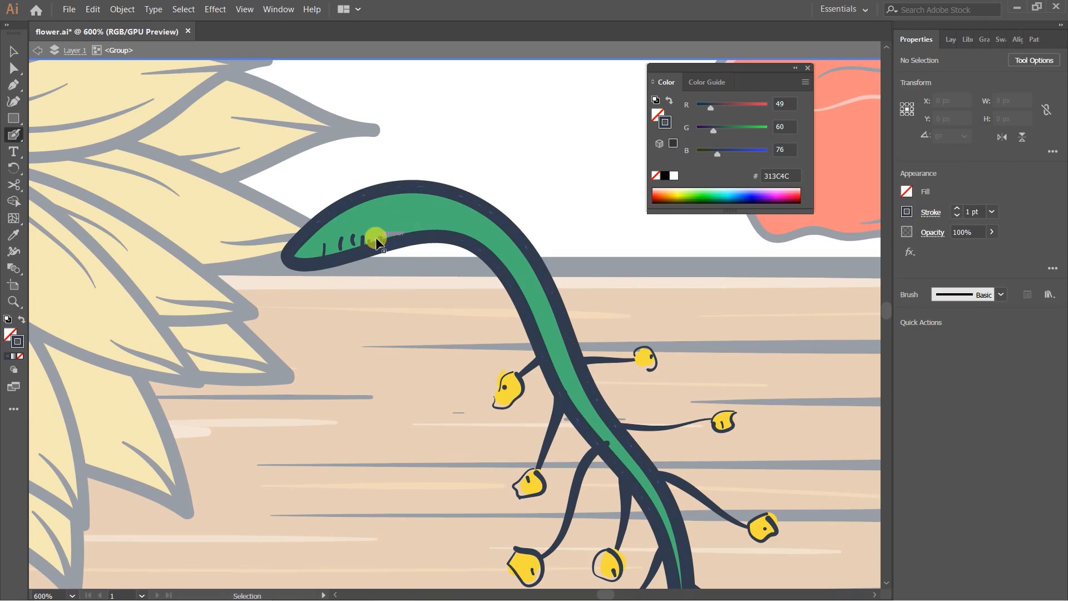
key(ctrl+z)
Draw short dark hatches along the trailing stem's lower edge and long contour lines down its length with the Blob Brush.
drag(328, 240, 326, 255)
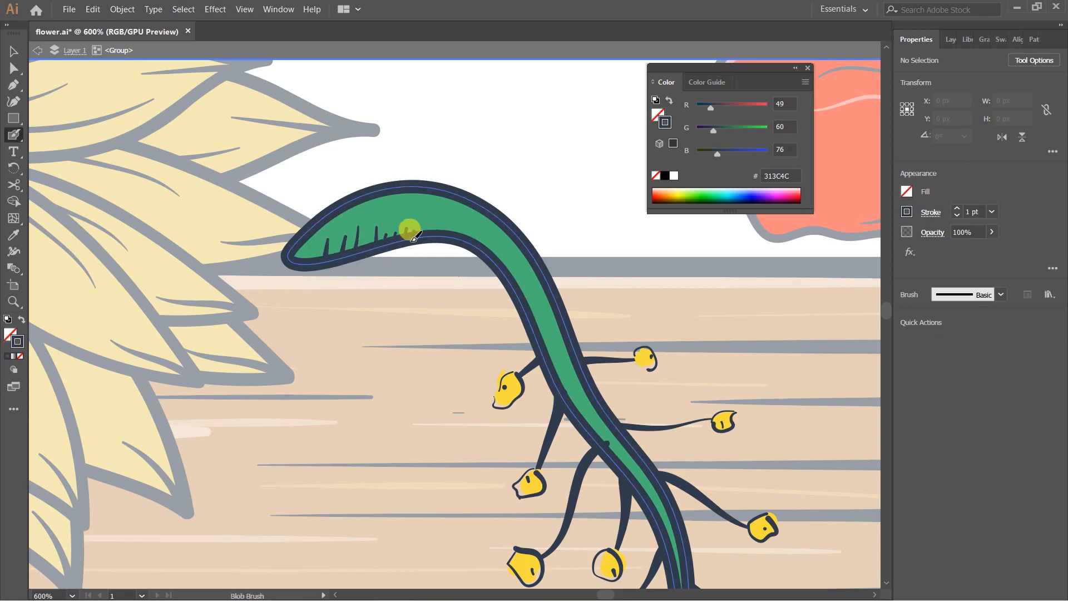
mouse_move(376, 206)
mouse_down()
mouse_move(446, 205)
mouse_move(509, 243)
mouse_up()
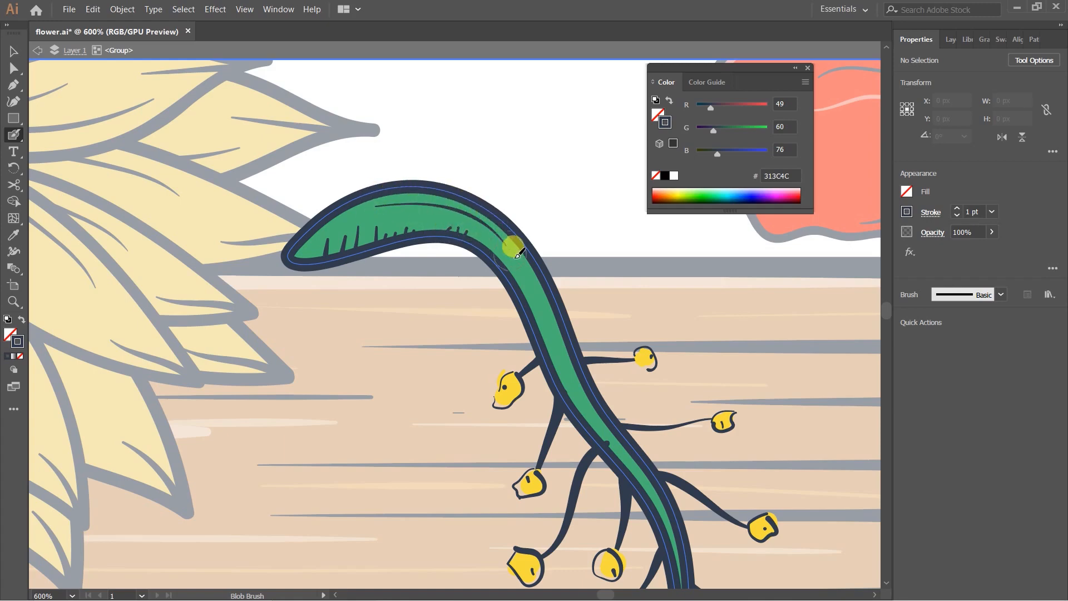
drag(543, 322, 544, 330)
drag(628, 436, 577, 381)
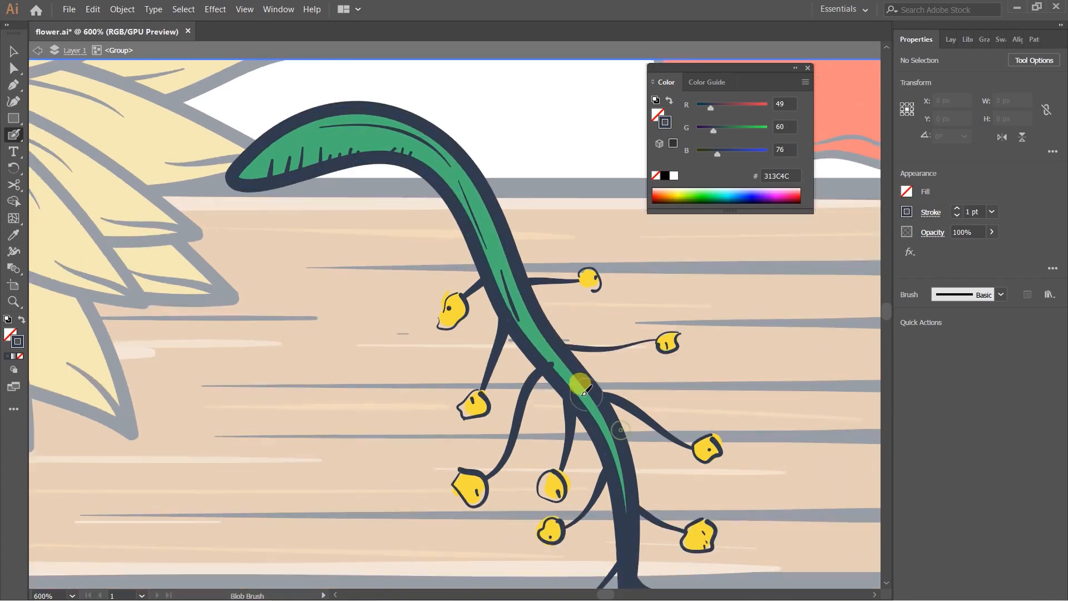
scroll(409, 288, down, 5)
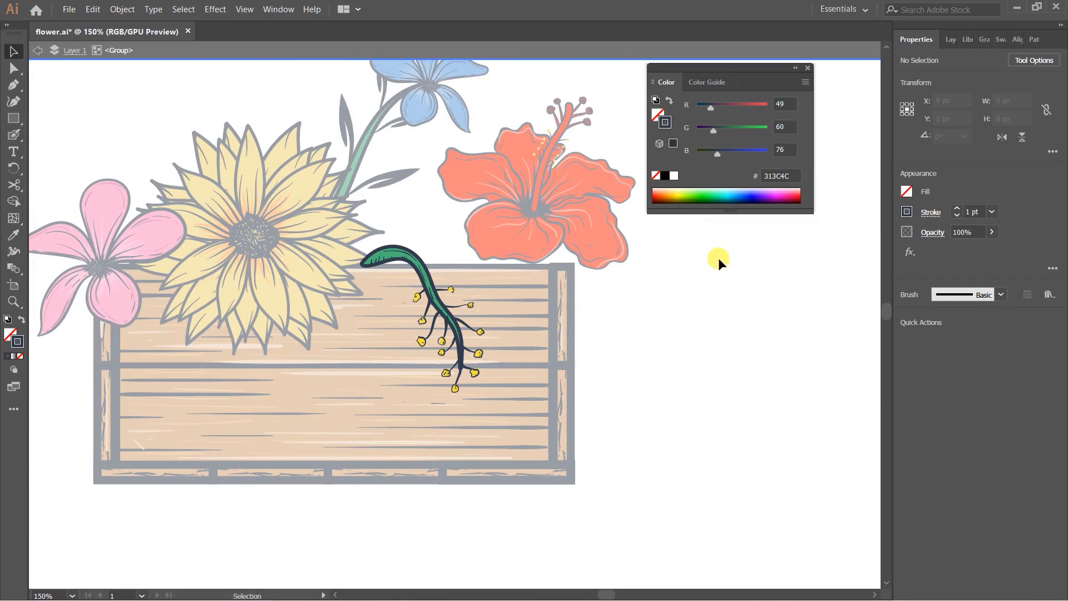
Leave the stem group's isolation mode and close the Color panel.
double_click(719, 258)
key(n)
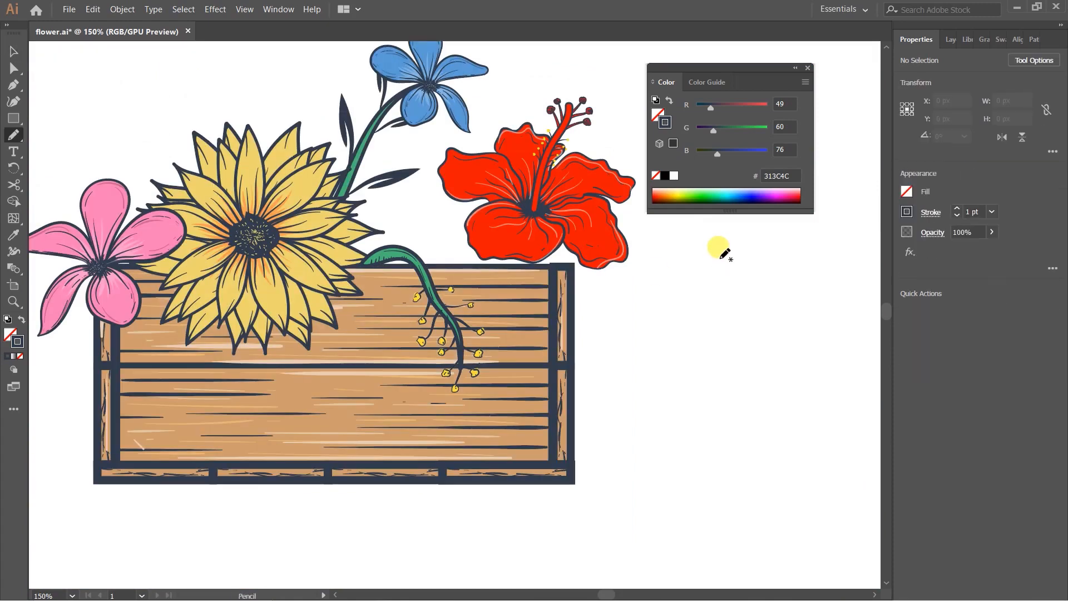
scroll(592, 325, down, 2)
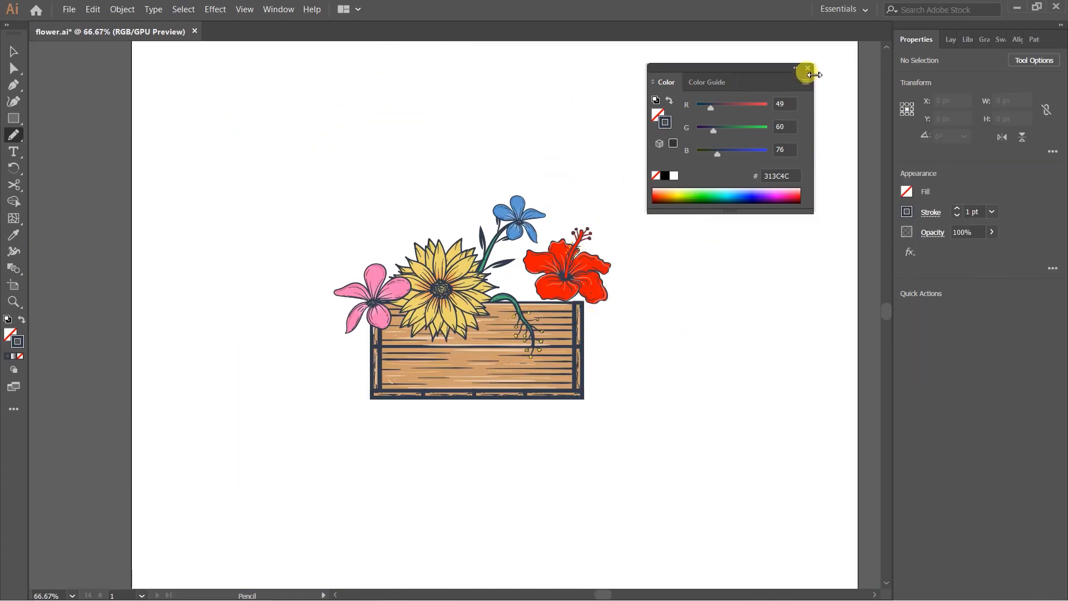
click(808, 68)
Duplicate the blue flower's leafy stem above the pink flower and rotate the copy counterclockwise to stand nearly upright.
scroll(615, 272, up, 2)
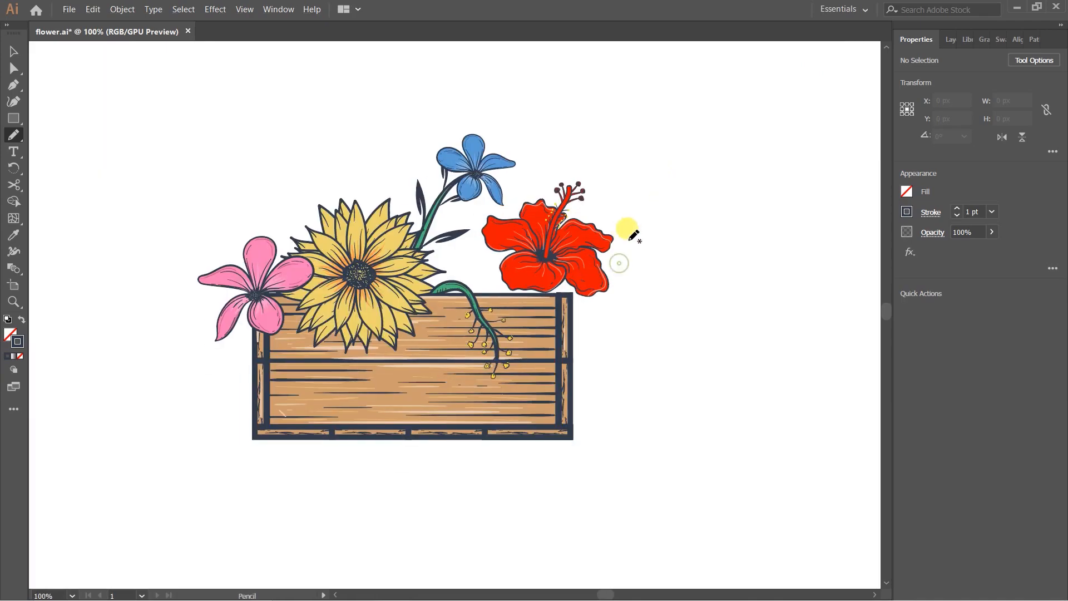
key(v)
scroll(587, 266, up, 3)
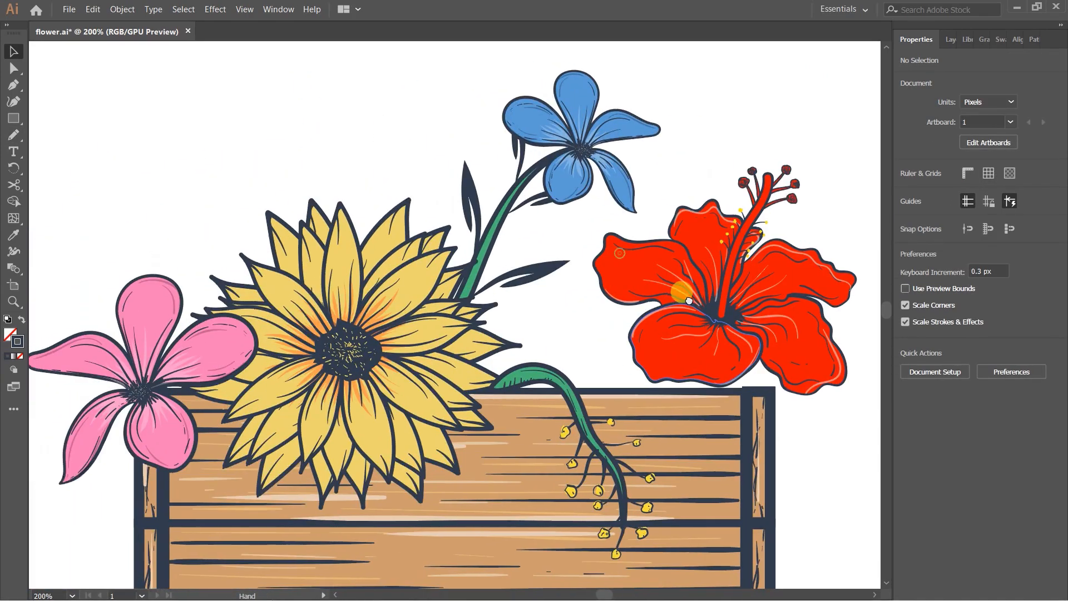
drag(689, 301, 717, 299)
drag(637, 352, 618, 350)
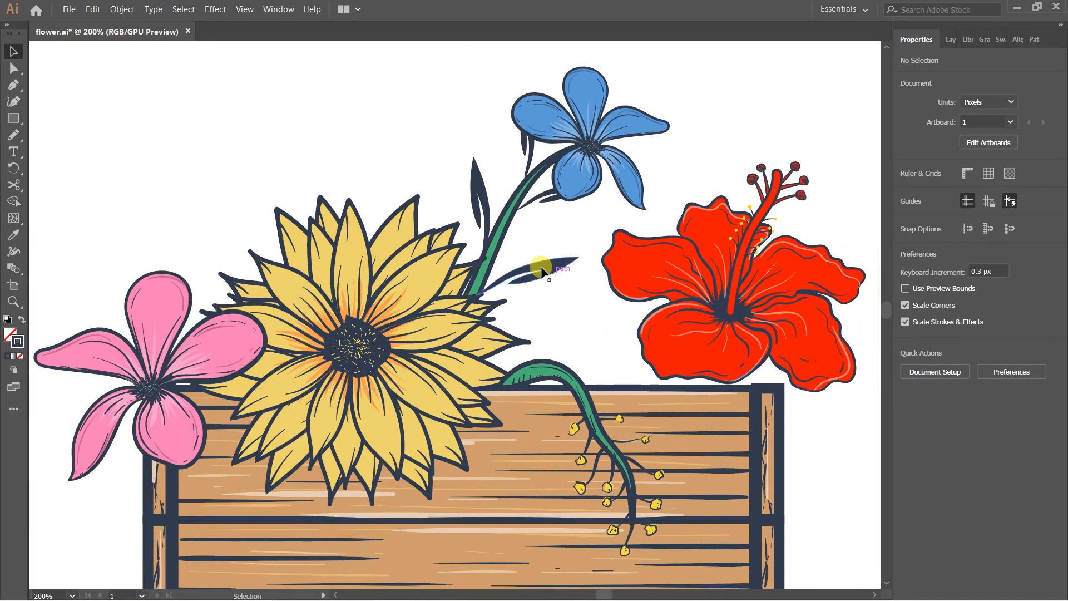
click(496, 230)
drag(504, 229, 237, 200)
drag(366, 107, 183, 77)
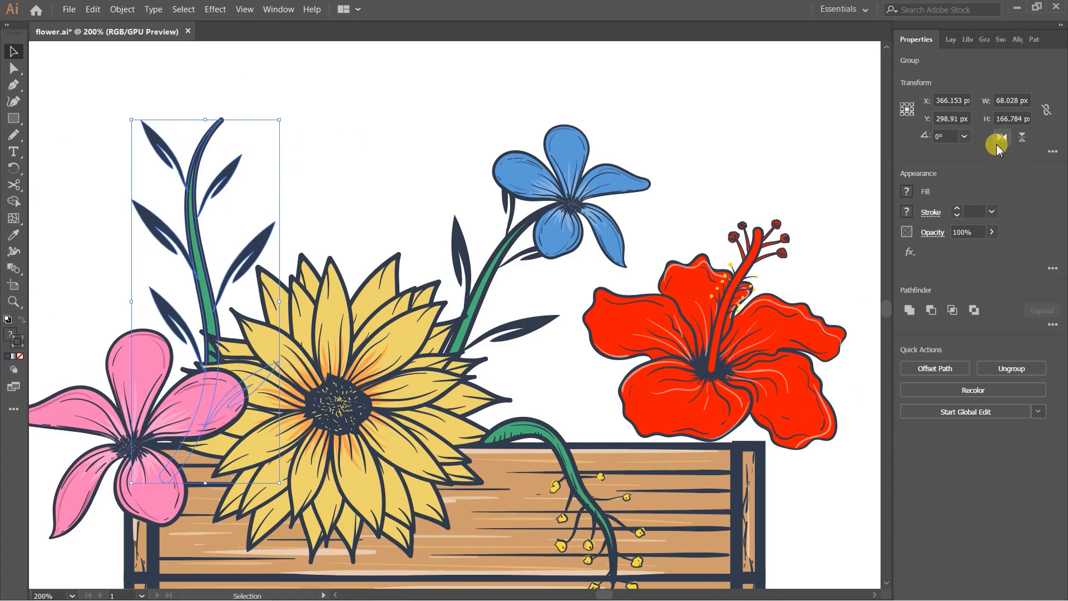
Flip the copied leafy stem horizontally and rotate it to lean left, placing it behind the pink flower and sunflower.
drag(283, 115, 109, 129)
click(276, 214)
scroll(277, 214, down, 2)
drag(224, 231, 253, 270)
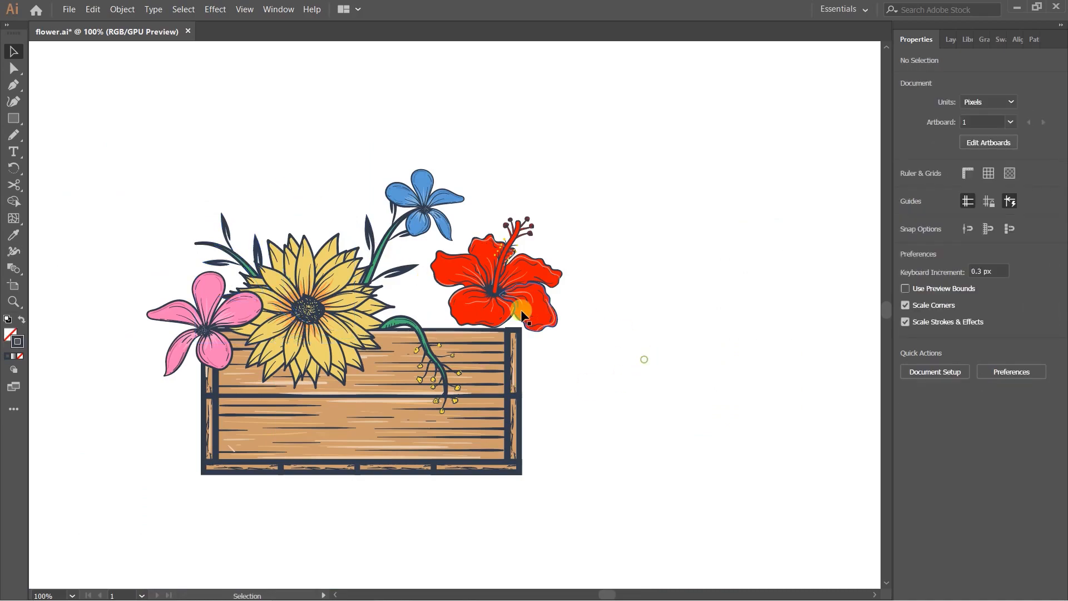
Duplicate the sunflower over the trailing stem and scale the copy down to about 125 by 114 px.
scroll(257, 271, up, 1)
drag(382, 318, 792, 354)
drag(788, 251, 317, 343)
click(675, 305)
click(324, 338)
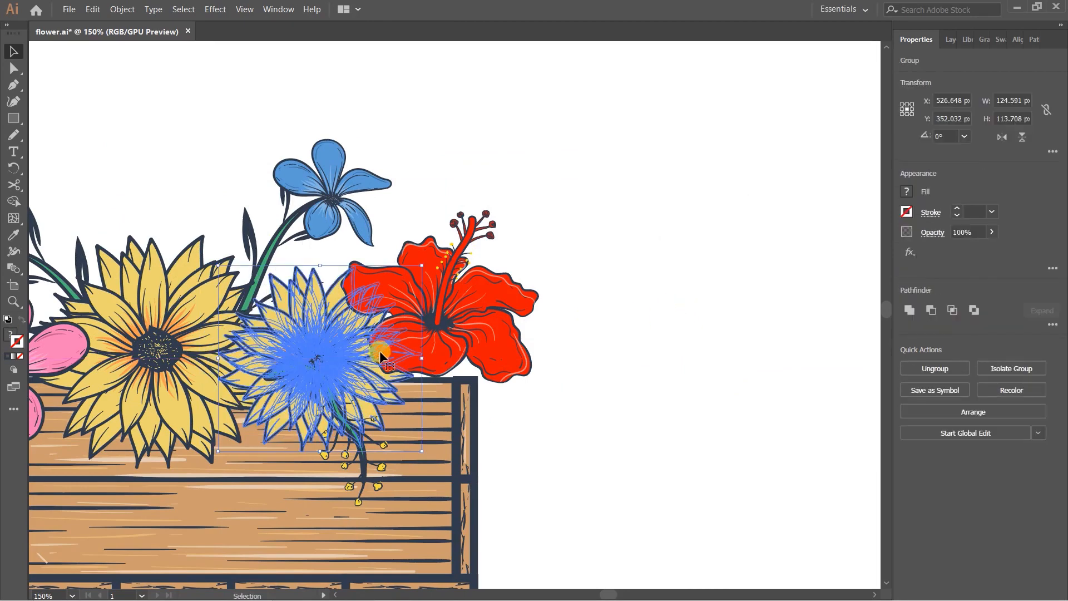
key(Delete)
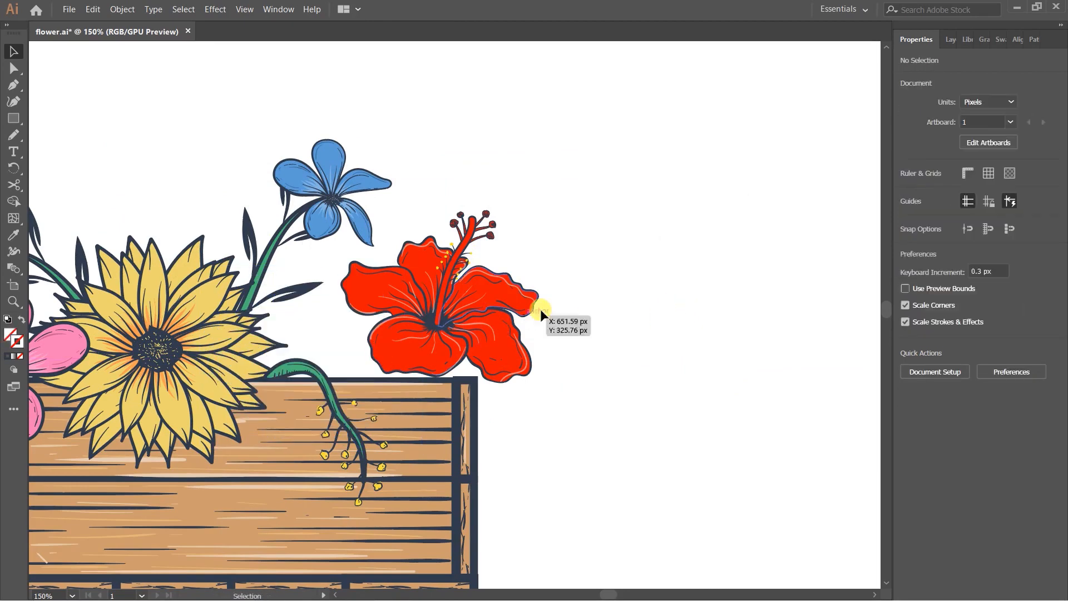
key(ctrl+z)
Set the smaller sunflower aside on the blank area beside the crate and move the hibiscus over the trailing stem's base.
click(639, 317)
drag(465, 363, 522, 344)
drag(372, 317, 746, 339)
drag(517, 248, 362, 286)
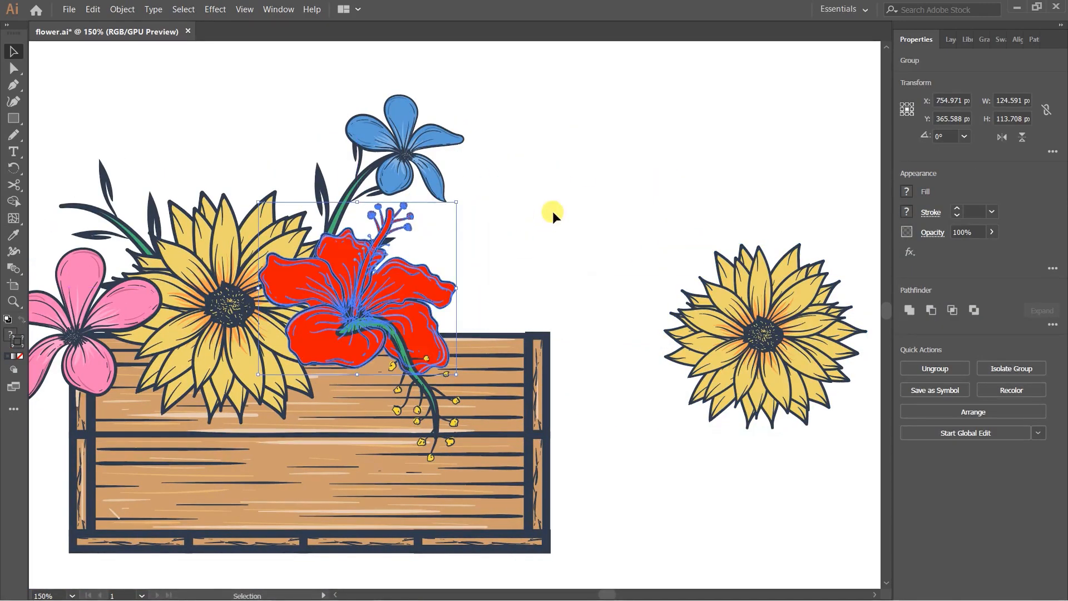
click(552, 211)
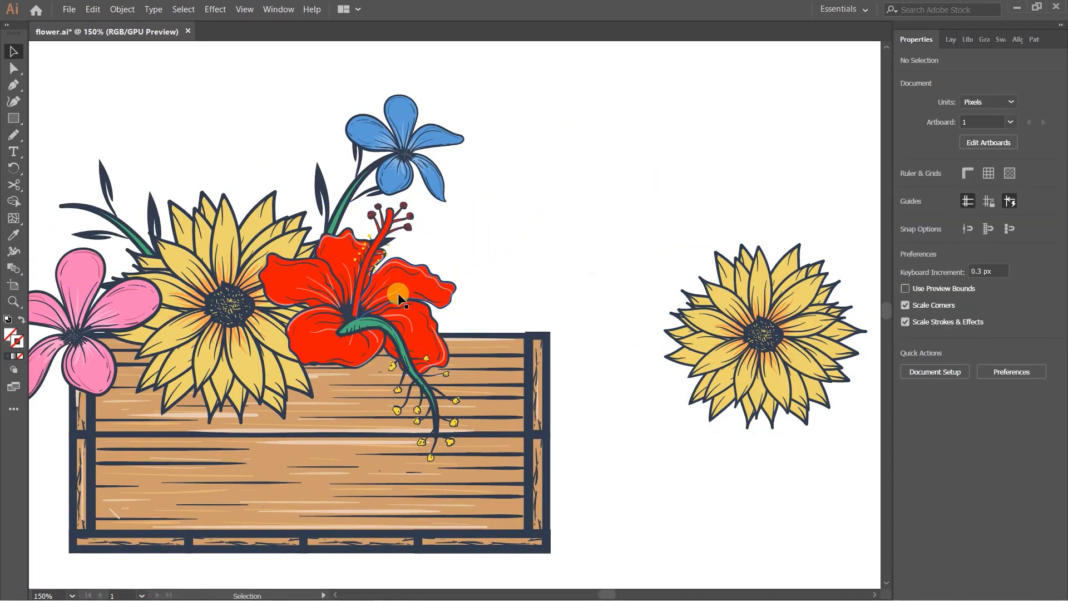
Bring the hibiscus in front of the trailing berry stem so it covers the stem's upper end.
click(356, 309)
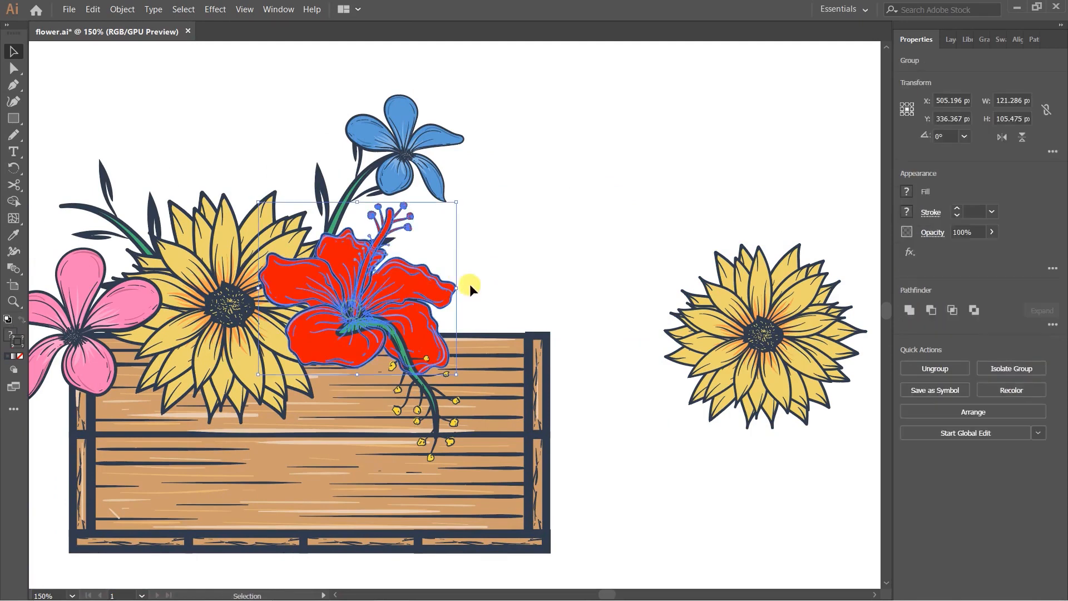
key(ctrl+x)
key(ctrl+f)
click(606, 194)
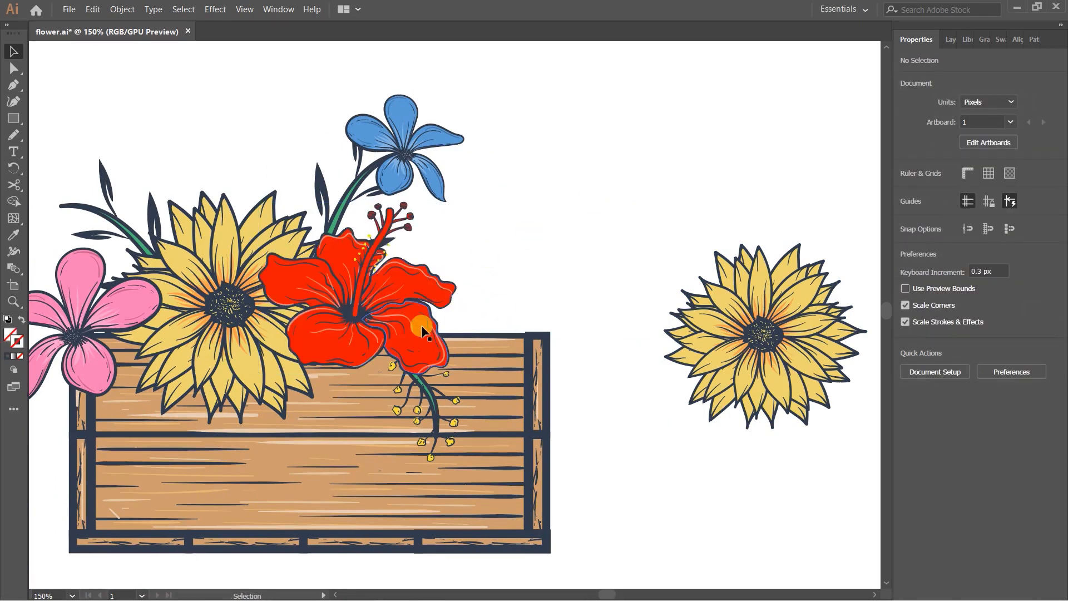
click(410, 311)
click(552, 242)
drag(437, 275, 493, 289)
key(ctrl+z)
click(544, 238)
Place the smaller sunflower over the crate's right corner, overlapping the hibiscus petals, and rotate it.
drag(449, 219, 495, 220)
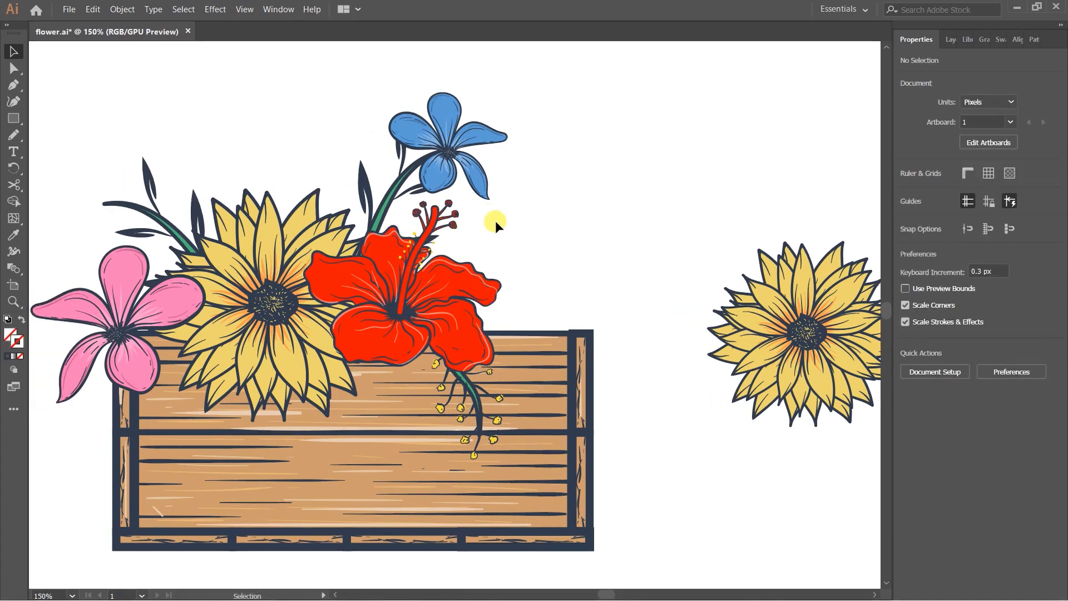
drag(627, 253, 536, 278)
drag(717, 345, 445, 313)
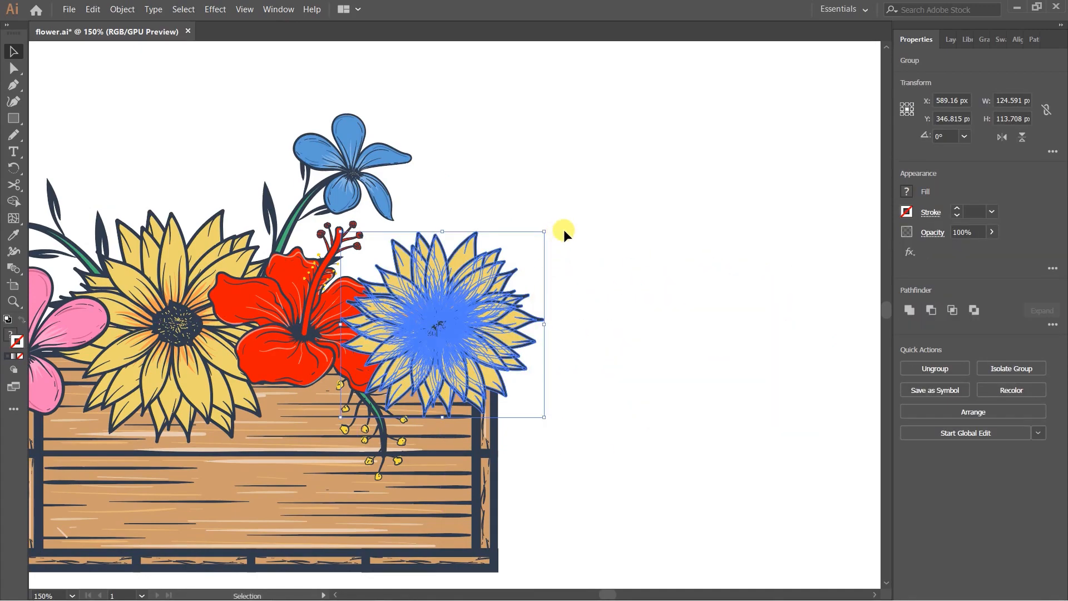
drag(546, 222, 635, 340)
click(594, 308)
click(514, 326)
drag(605, 226, 641, 348)
click(674, 338)
drag(513, 335, 513, 335)
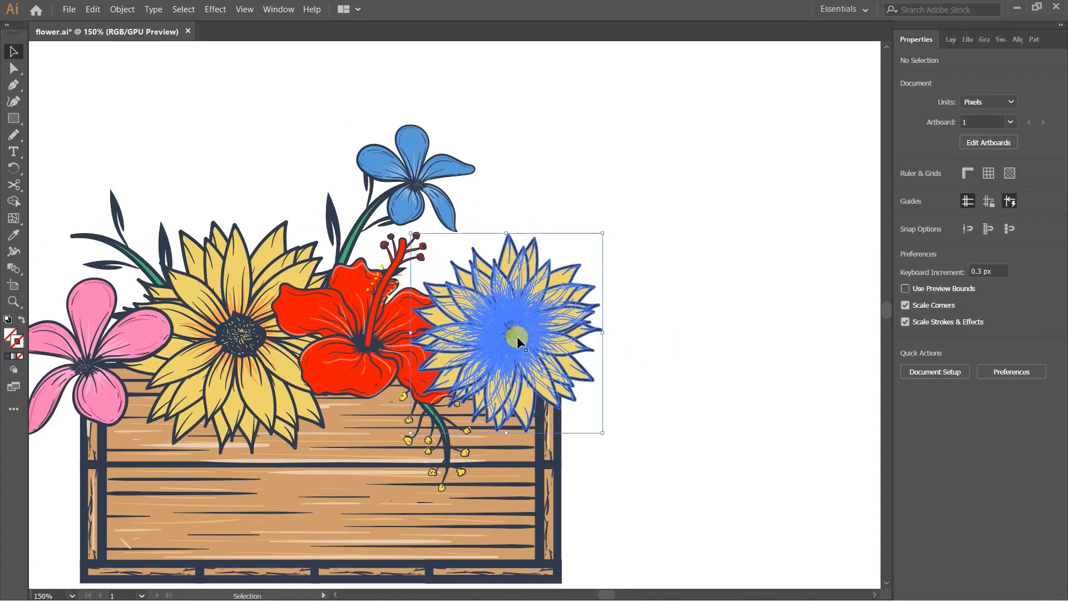
click(732, 318)
Rotate the smaller sunflower slightly further clockwise in place at the crate's right corner.
scroll(546, 290, down, 2)
scroll(550, 308, up, 1)
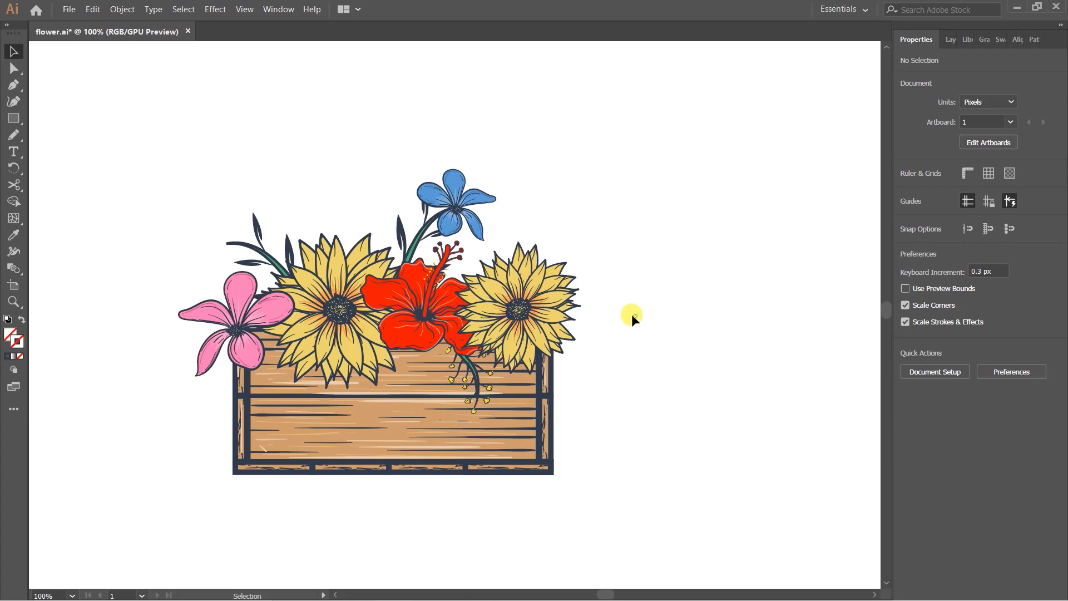
key(ctrl+equal)
key(ctrl+equal)
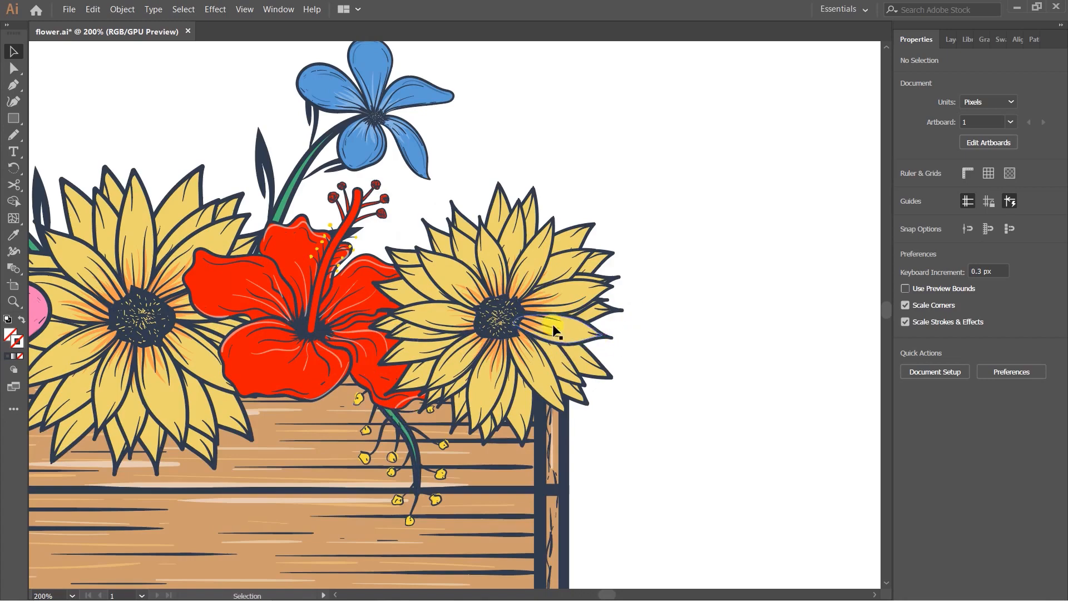
key(ctrl+minus)
key(ctrl+minus)
key(ctrl+equal)
click(587, 293)
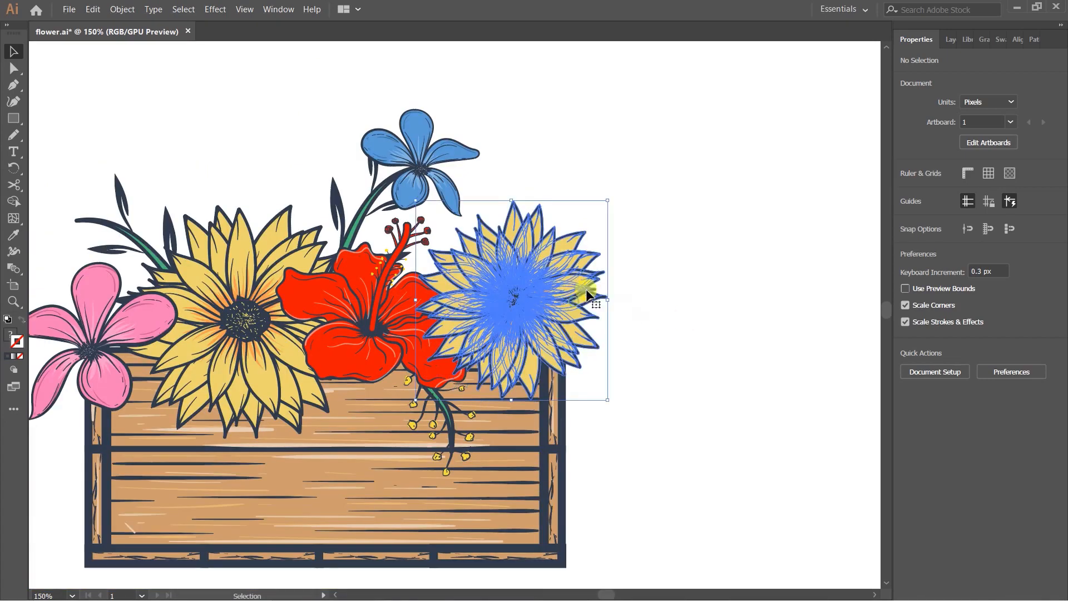
drag(611, 198, 621, 254)
click(632, 300)
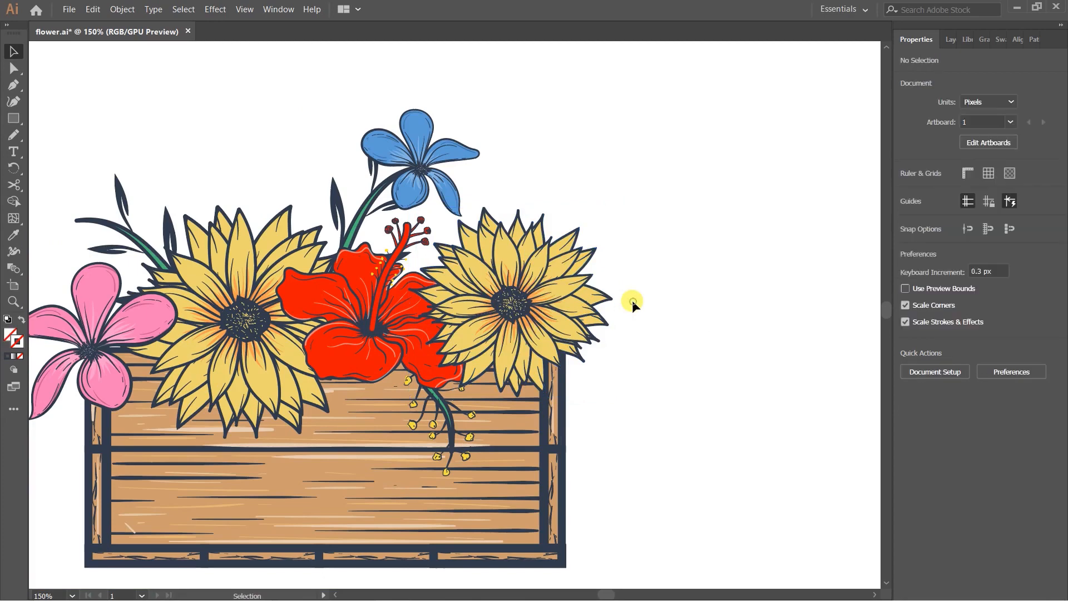
Adjust the smaller sunflower's rotation again, scale it down a little and nudge it against the hibiscus.
scroll(621, 300, down, 1)
scroll(588, 287, up, 1)
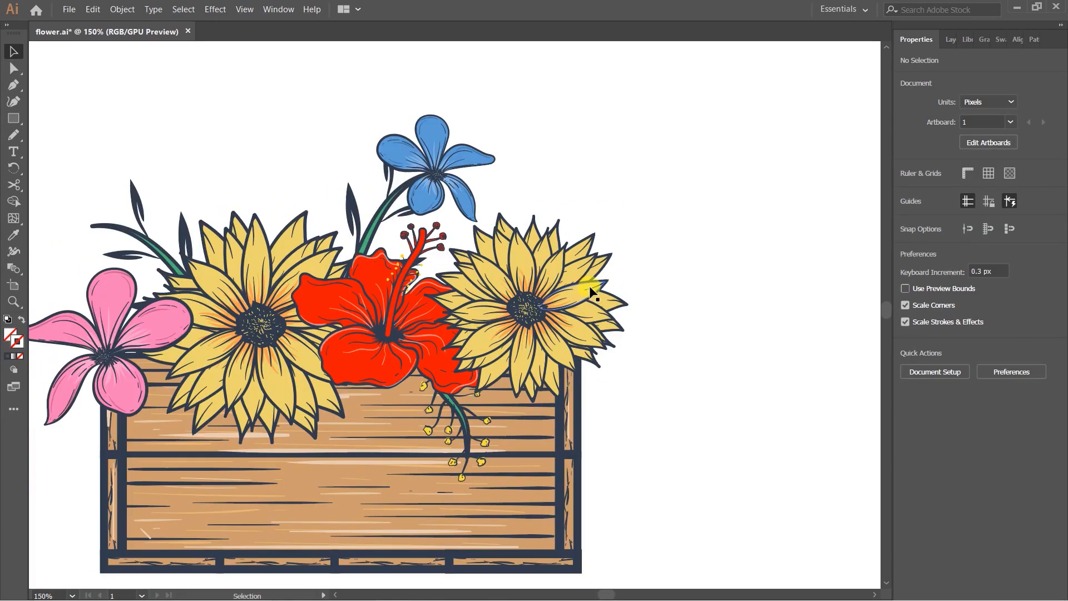
click(564, 272)
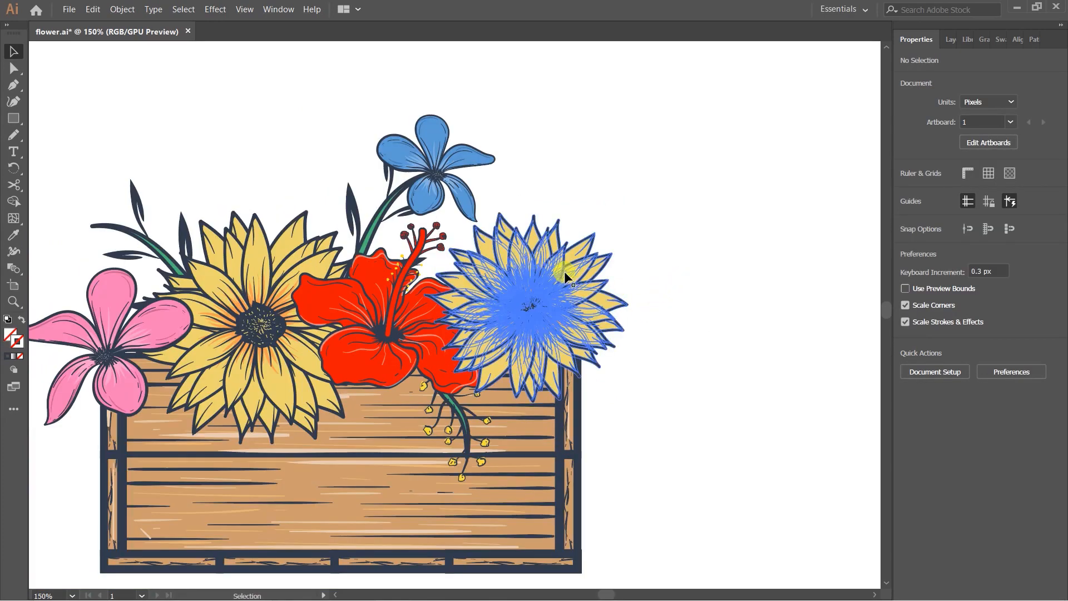
drag(630, 209, 632, 268)
click(662, 283)
drag(555, 293, 554, 243)
drag(558, 258, 539, 324)
drag(605, 225, 613, 243)
click(632, 243)
scroll(591, 253, down, 1)
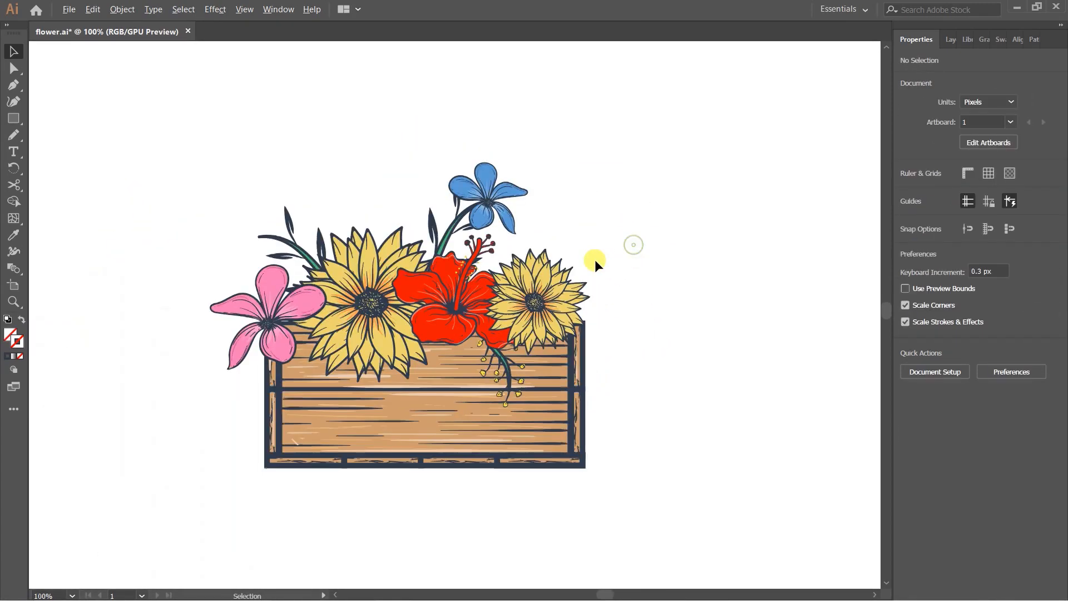
Duplicate the pink flower, flip the copy horizontally and place it above the large sunflower.
scroll(590, 279, up, 1)
drag(612, 314, 629, 327)
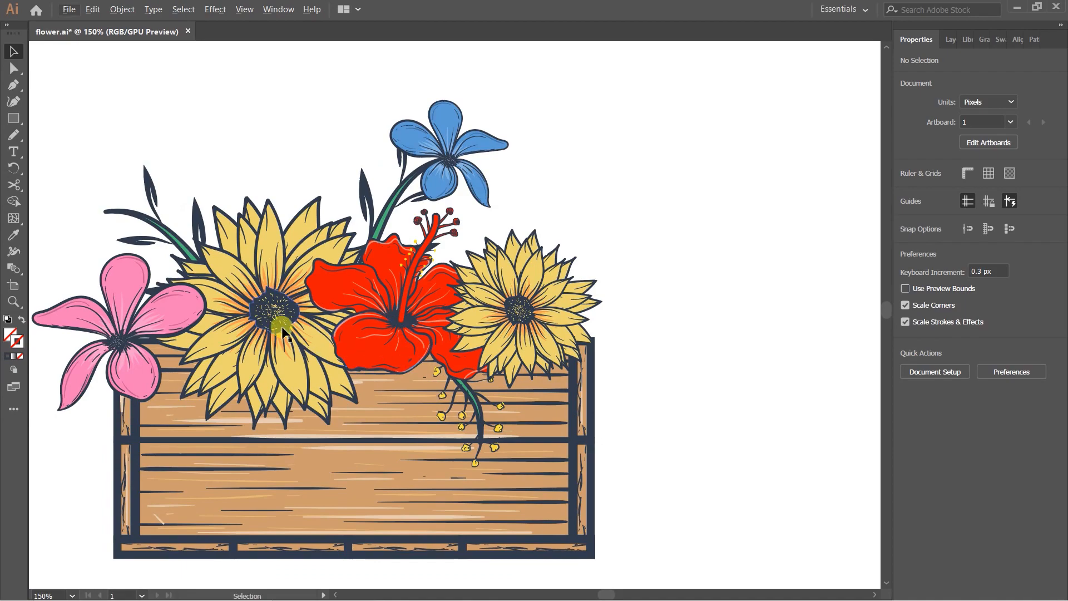
drag(190, 320, 760, 281)
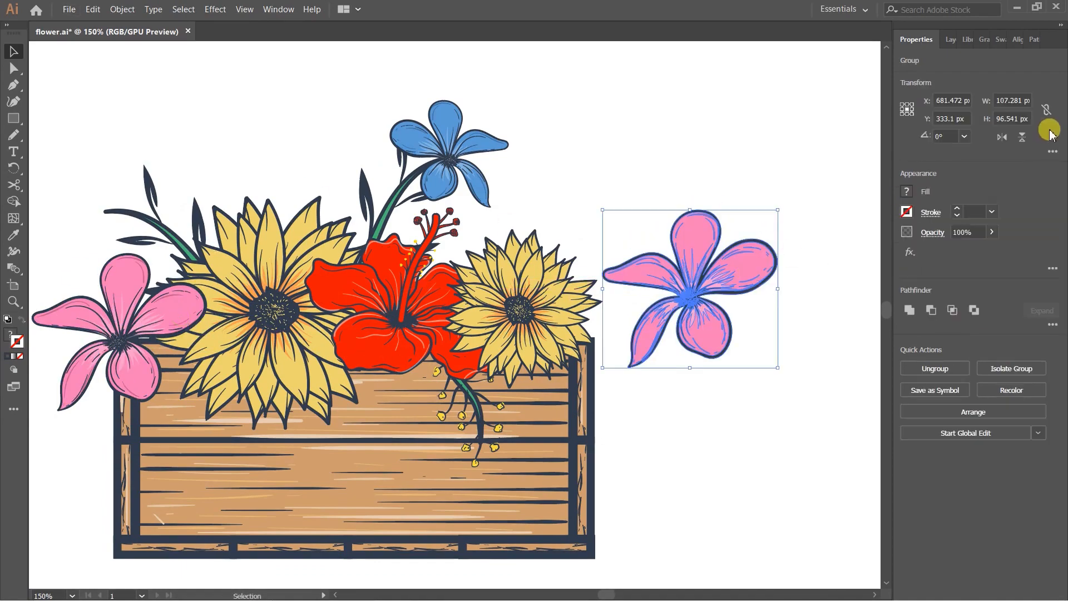
click(1001, 137)
drag(693, 274, 317, 184)
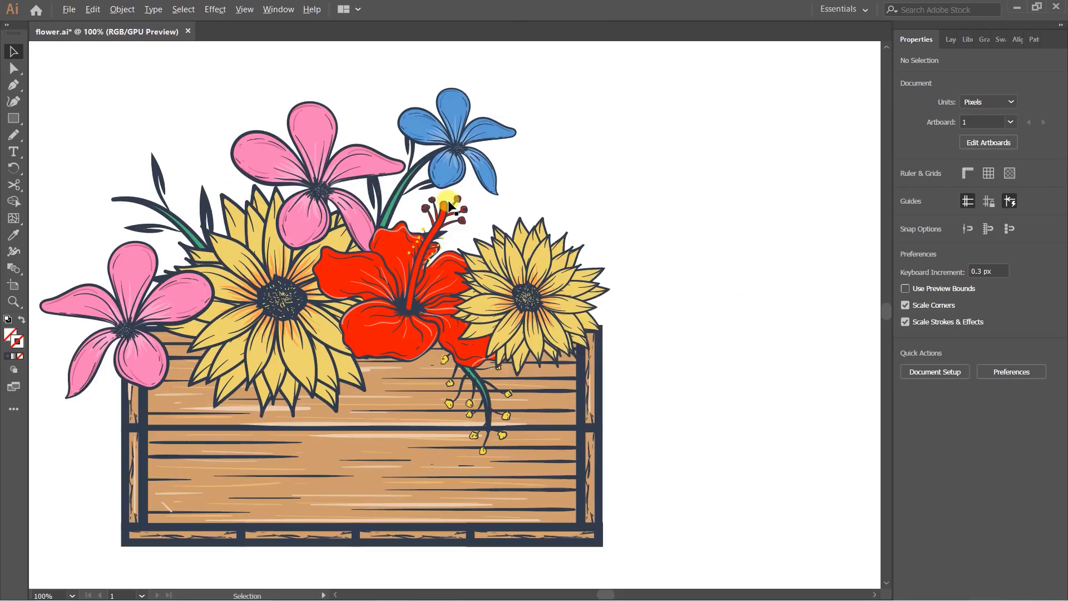
Scale down the flipped pink flower, rotate it about 74 degrees counterclockwise and place it above the original pink flower.
drag(312, 177, 405, 150)
drag(450, 120, 427, 141)
click(631, 143)
click(369, 195)
key(Delete)
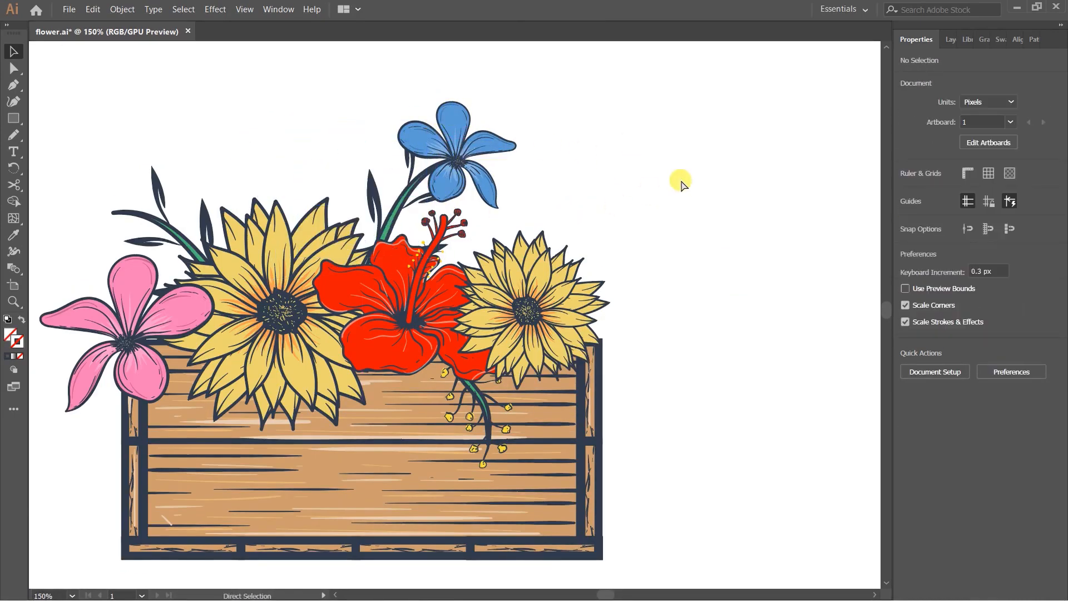
key(ctrl+z)
click(650, 178)
drag(340, 190, 103, 208)
drag(351, 165, 125, 187)
drag(200, 157, 109, 180)
click(239, 162)
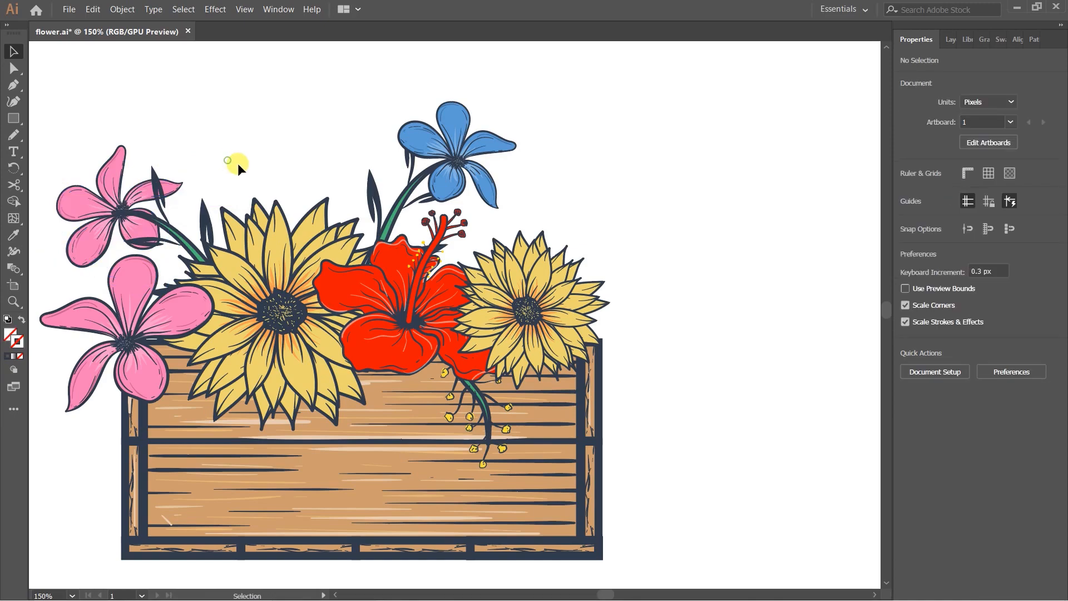
Isolate the small flipped flower's group and select all its pink petal fill with the Magic Wand.
scroll(238, 162, down, 3)
scroll(275, 174, up, 6)
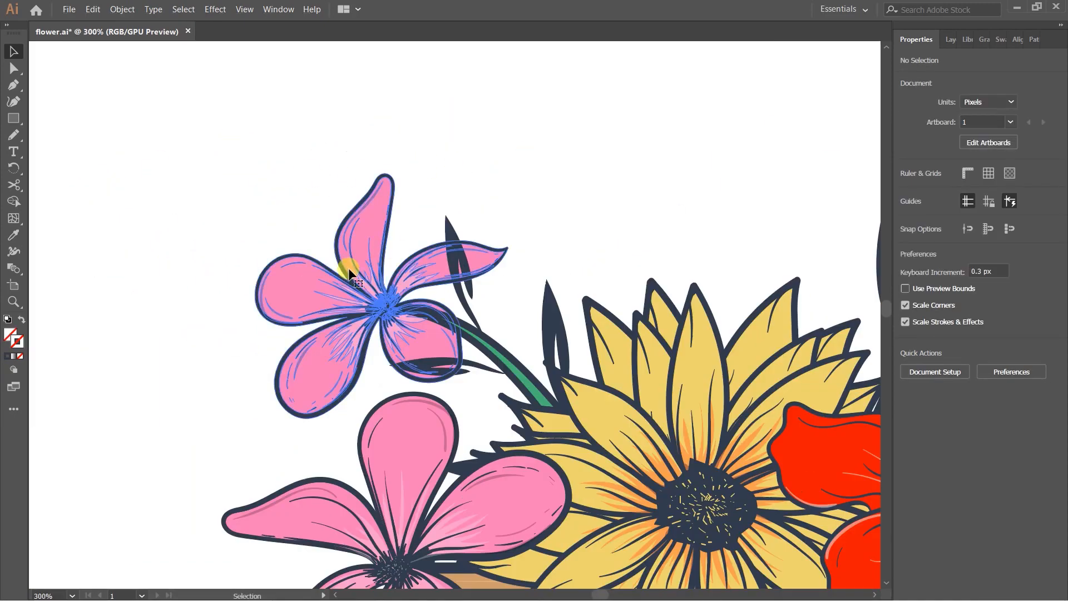
click(349, 273)
click(560, 177)
scroll(400, 222, up, 1)
double_click(397, 205)
key(y)
click(395, 209)
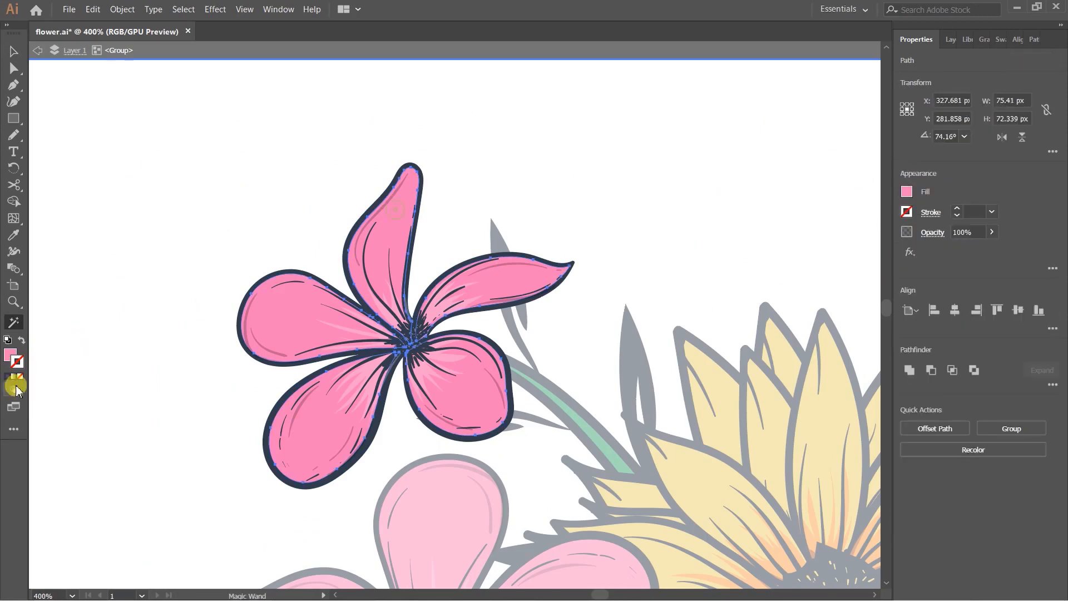
Change the selected petals' fill to bright yellow, FFFF40.
double_click(10, 357)
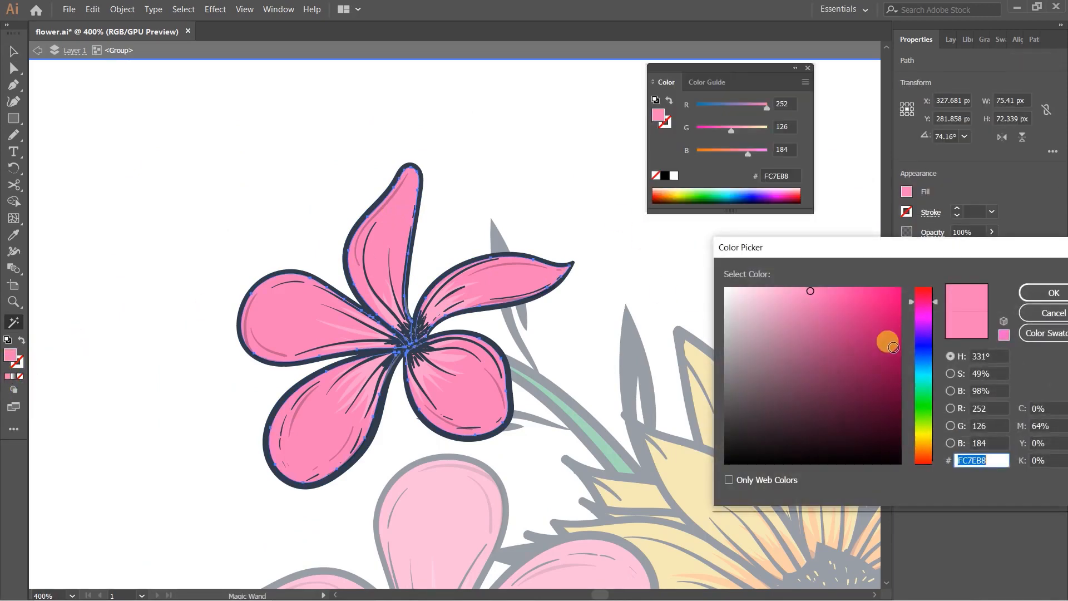
drag(925, 416, 923, 435)
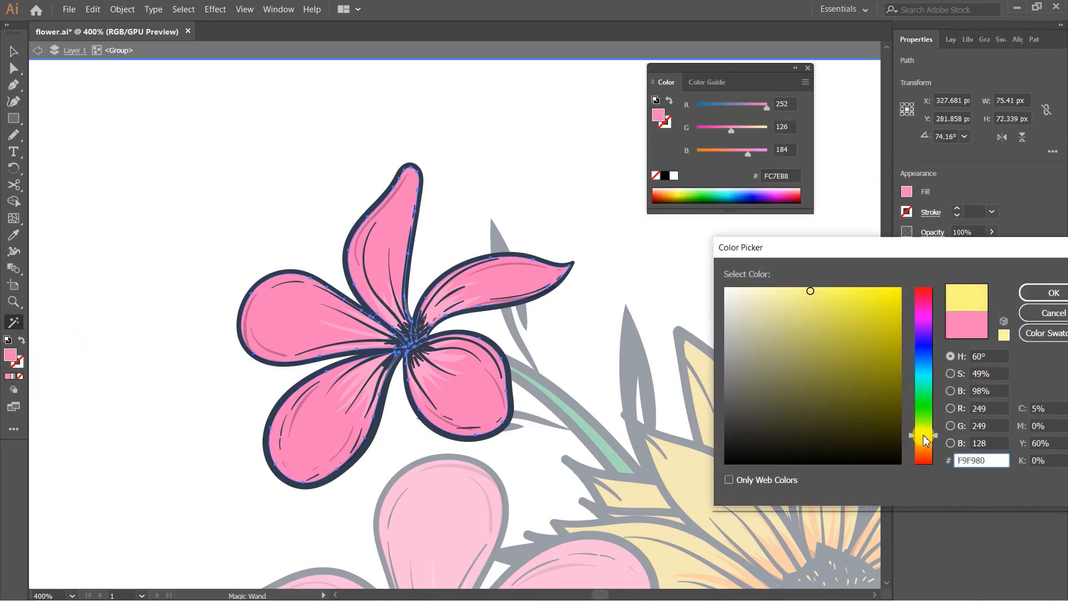
drag(879, 372, 858, 287)
click(1054, 293)
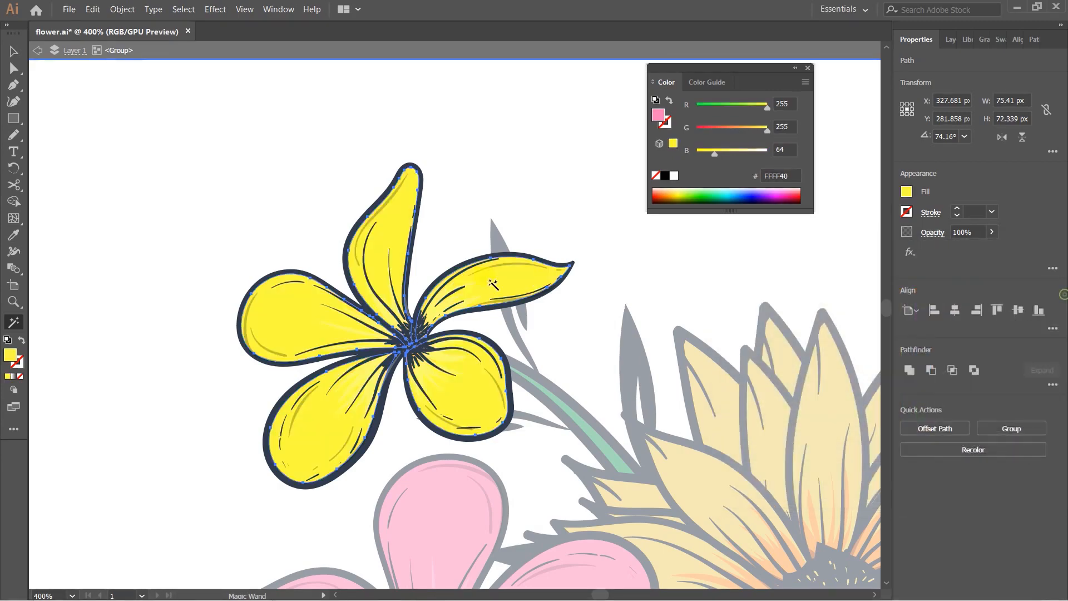
Leave the yellow flower's isolation mode and close the Color panel.
drag(520, 246, 323, 188)
key(v)
double_click(453, 195)
key(ctrl+1)
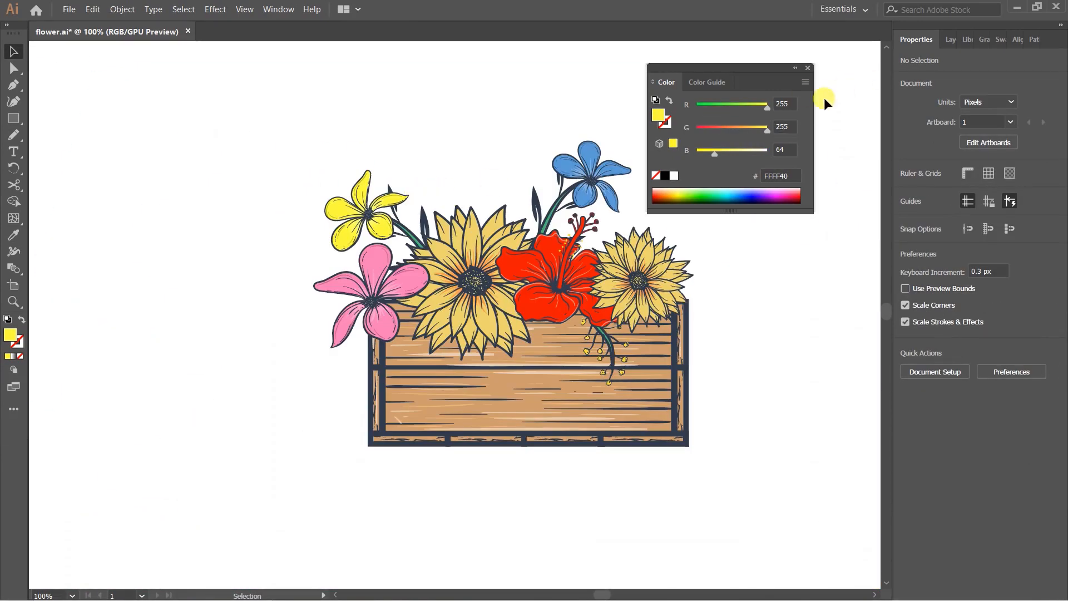
click(808, 69)
click(769, 96)
Bring the large sunflower in front of the hibiscus and the pink flower.
scroll(577, 269, up, 1)
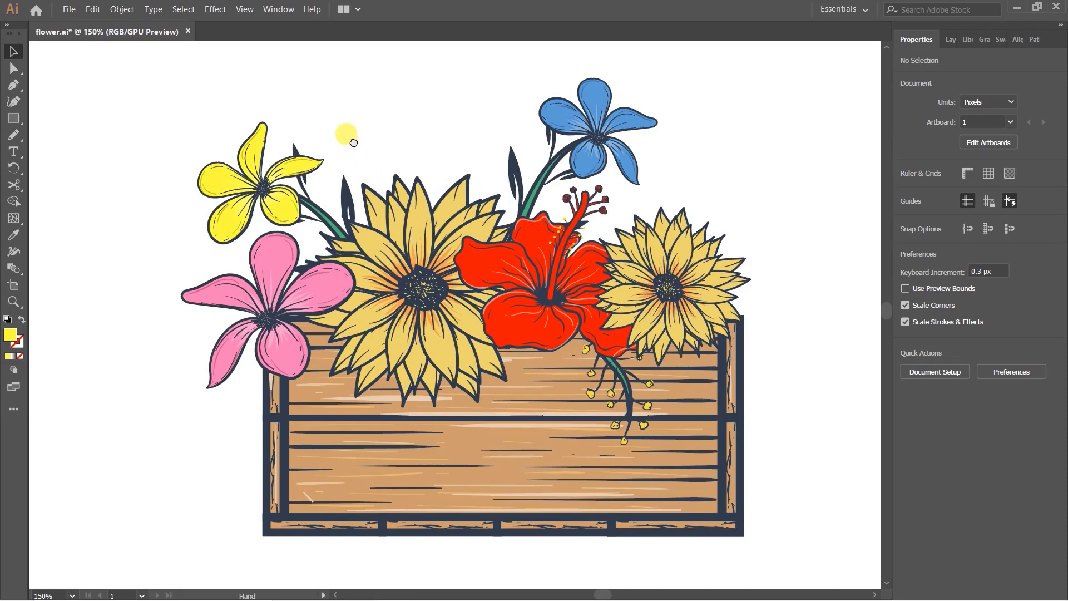
drag(353, 142, 316, 171)
scroll(258, 221, up, 1)
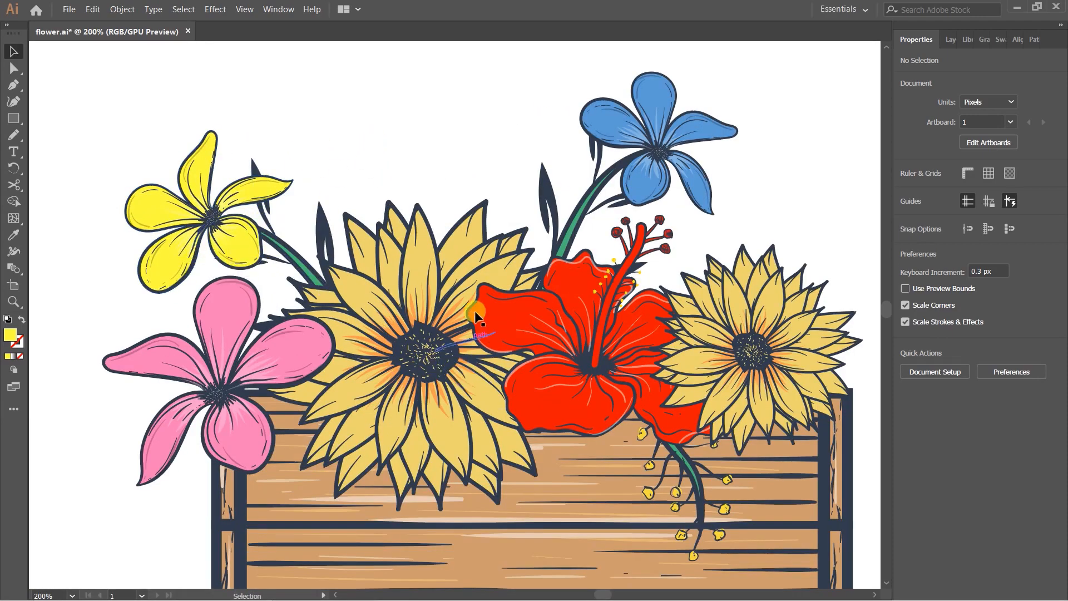
scroll(444, 247, down, 3)
scroll(461, 222, up, 3)
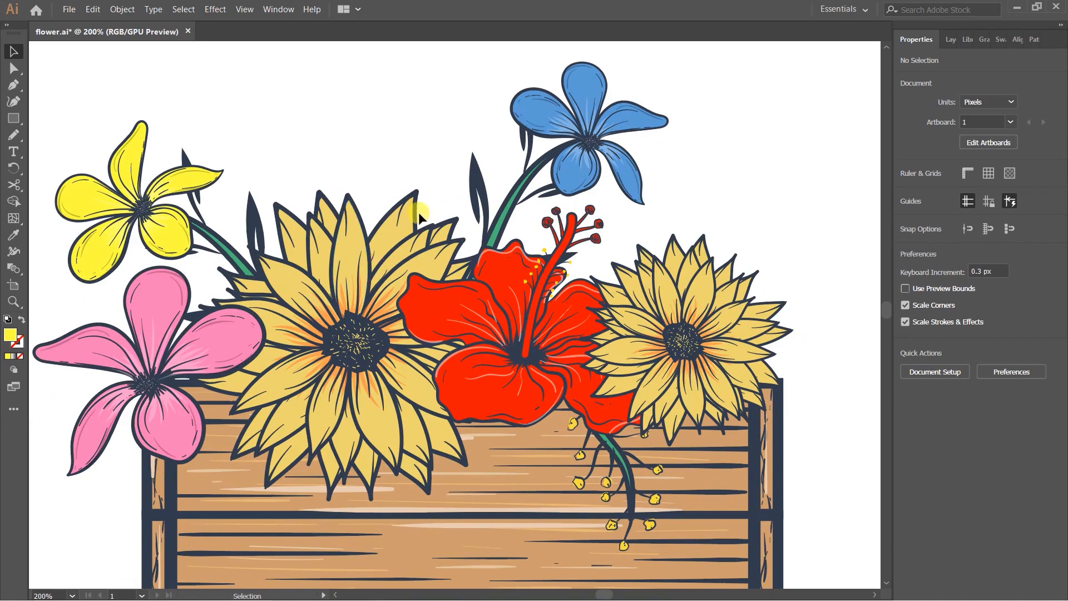
click(329, 293)
key(v)
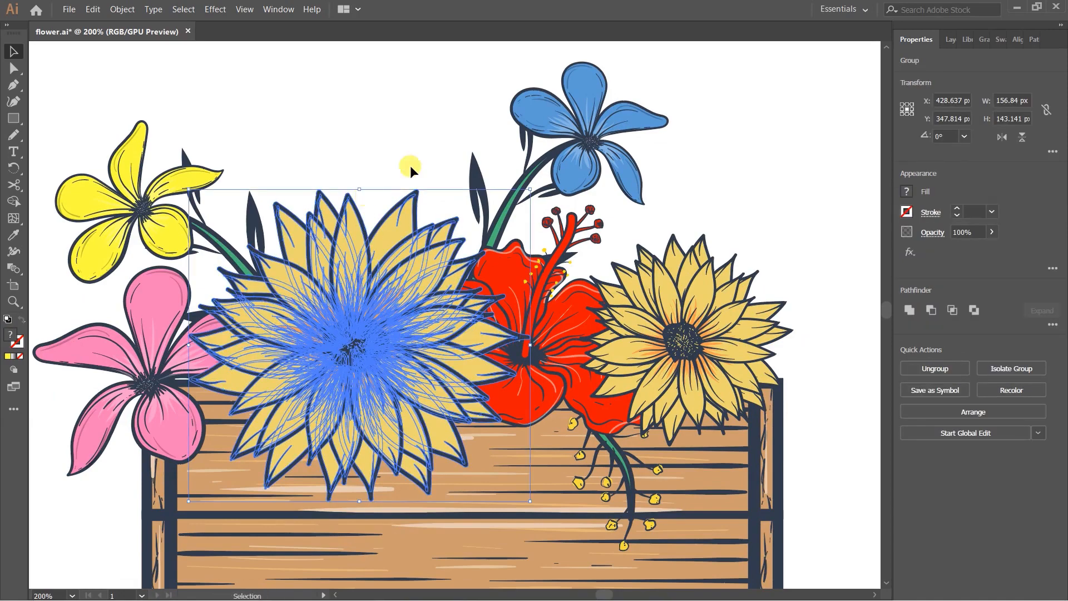
click(422, 97)
Examine how the hibiscus, smaller sunflower and trailing stem overlap around the crate's right end.
scroll(421, 159, down, 3)
click(637, 223)
scroll(534, 173, up, 2)
drag(536, 199, 596, 147)
drag(399, 167, 423, 190)
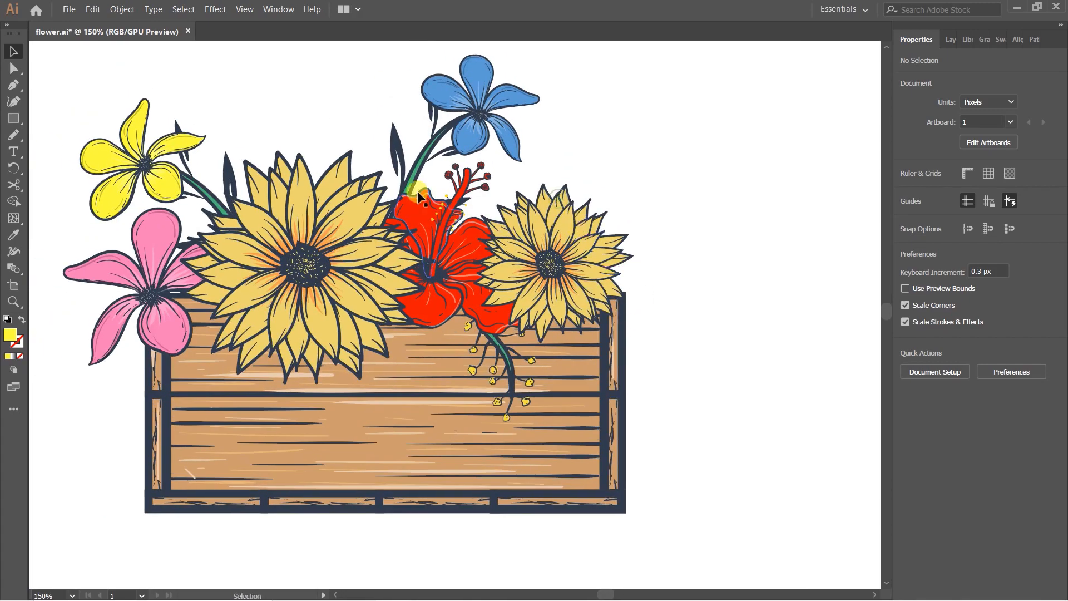
scroll(405, 164, up, 1)
drag(520, 177, 421, 172)
drag(540, 217, 478, 182)
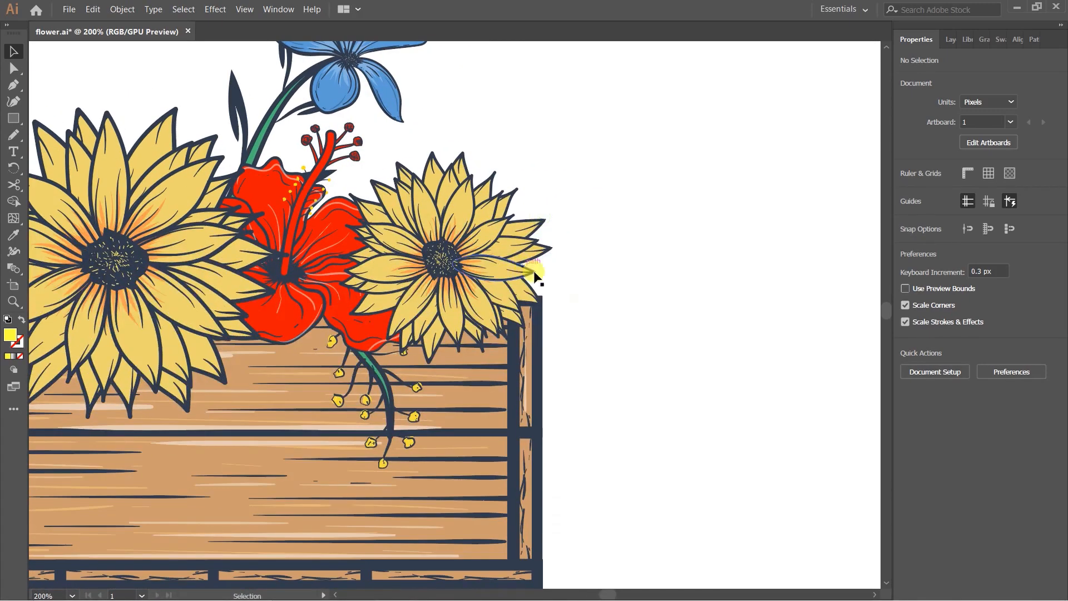
drag(535, 322, 552, 281)
drag(468, 225, 512, 325)
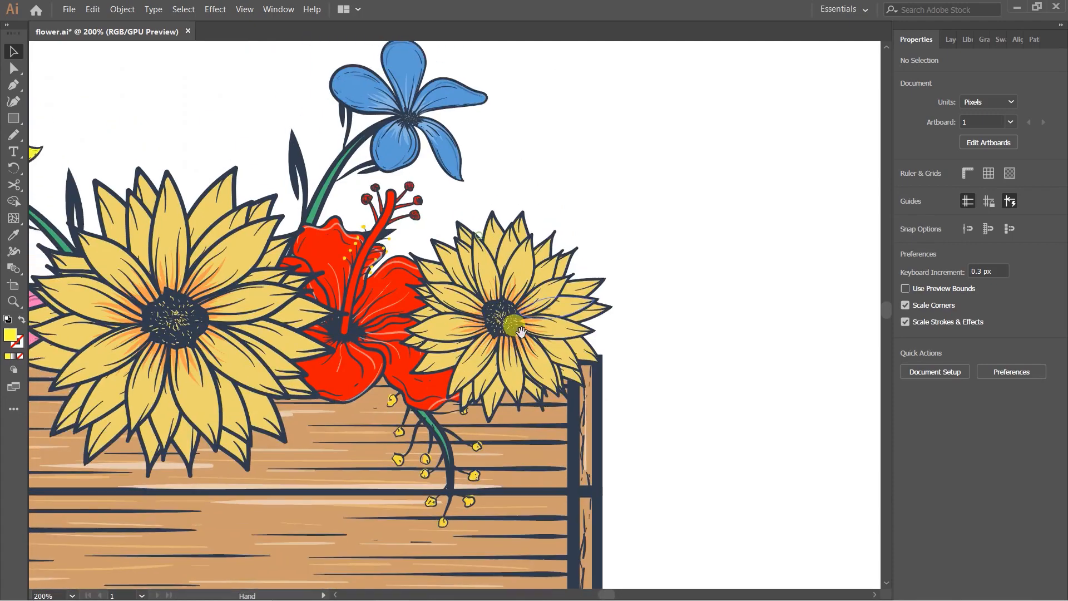
drag(639, 460, 612, 416)
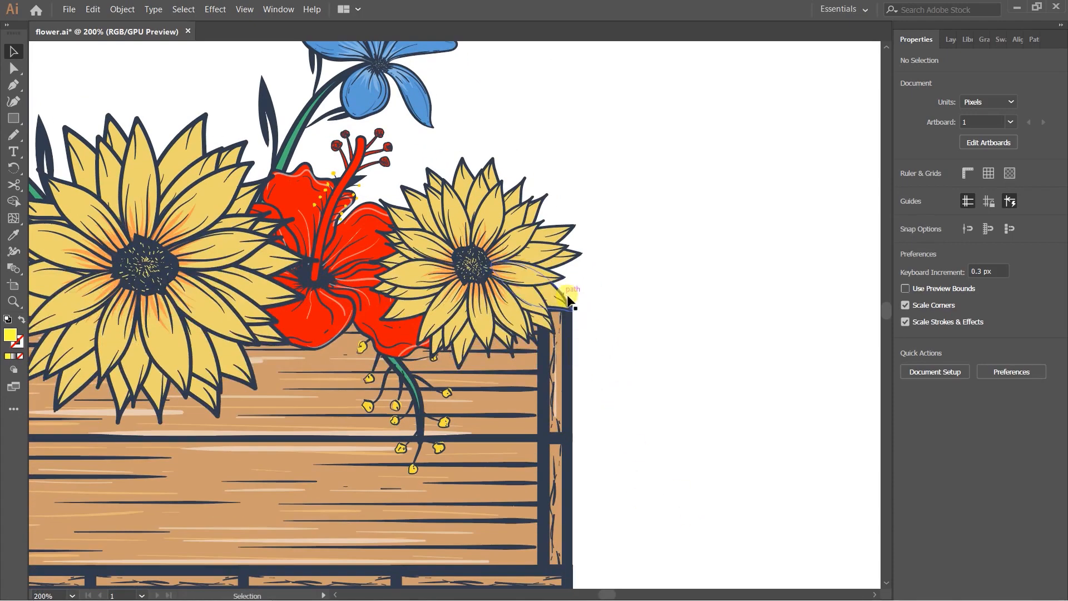
Move the smaller sunflower and the red hibiscus slightly outward, spreading them away from the large sunflower.
drag(564, 291, 596, 375)
drag(412, 316, 501, 278)
scroll(593, 172, down, 4)
scroll(608, 209, up, 2)
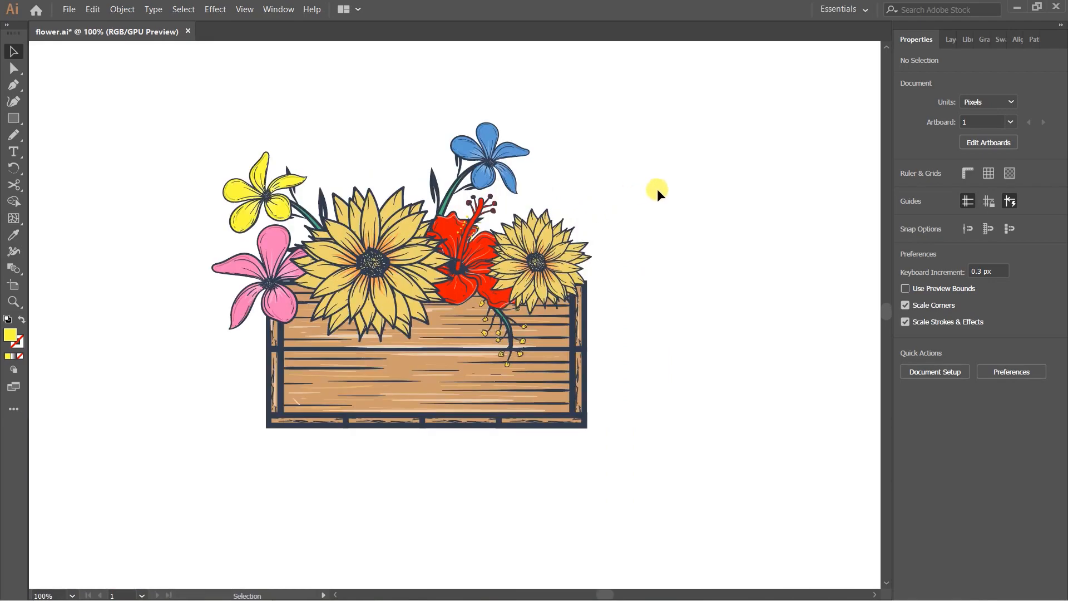
scroll(529, 219, up, 1)
click(472, 298)
click(618, 224)
drag(544, 278, 575, 284)
click(747, 248)
mouse_move(448, 285)
mouse_down()
mouse_move(464, 286)
mouse_move(453, 236)
mouse_move(458, 271)
mouse_up()
click(674, 182)
click(479, 283)
click(747, 152)
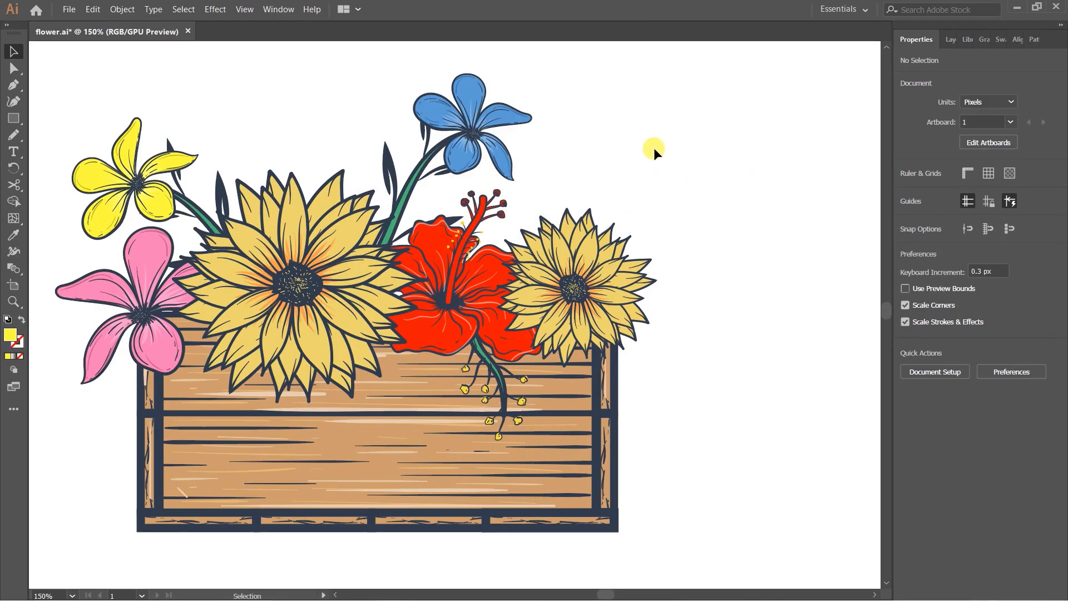
scroll(654, 148, down, 2)
scroll(677, 146, up, 1)
drag(203, 89, 720, 437)
click(753, 325)
scroll(295, 190, up, 5)
scroll(328, 214, down, 4)
scroll(332, 220, up, 1)
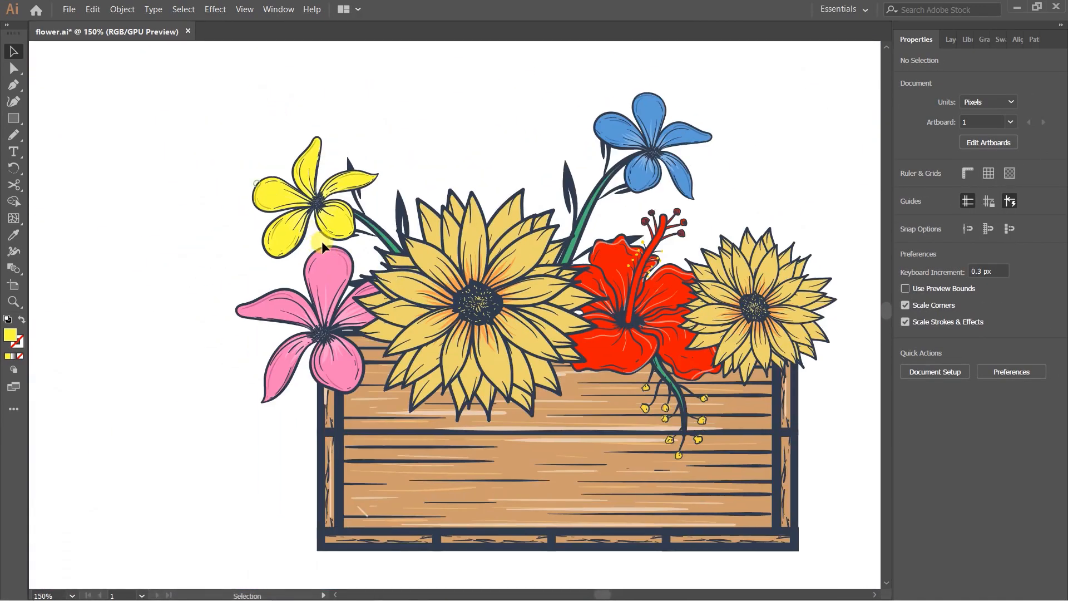
Isolate the yellow flower and recolor its matching petals to the warmer yellow F7D95C with the Magic Wand, ending outside isolation mode.
double_click(303, 168)
key(y)
click(303, 168)
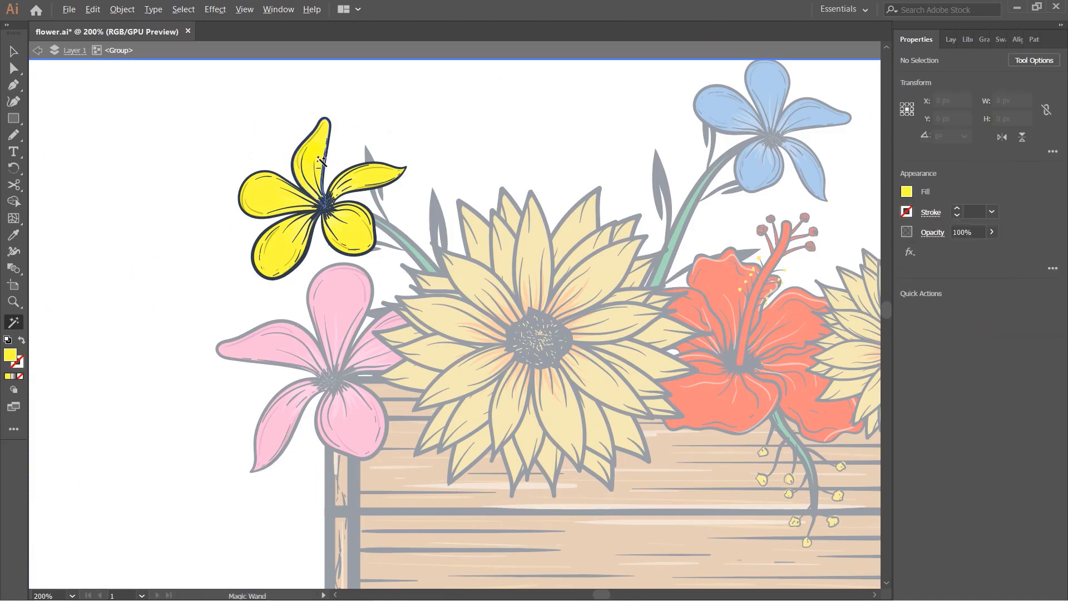
scroll(312, 162, up, 2)
double_click(15, 355)
click(840, 302)
drag(917, 437, 915, 444)
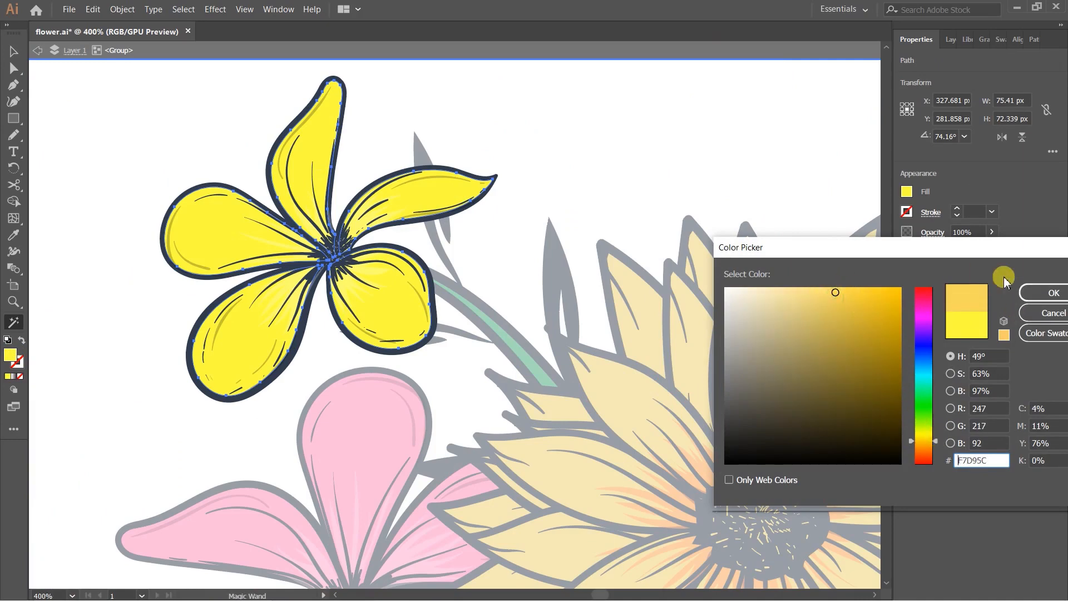
click(1051, 292)
click(13, 52)
double_click(662, 152)
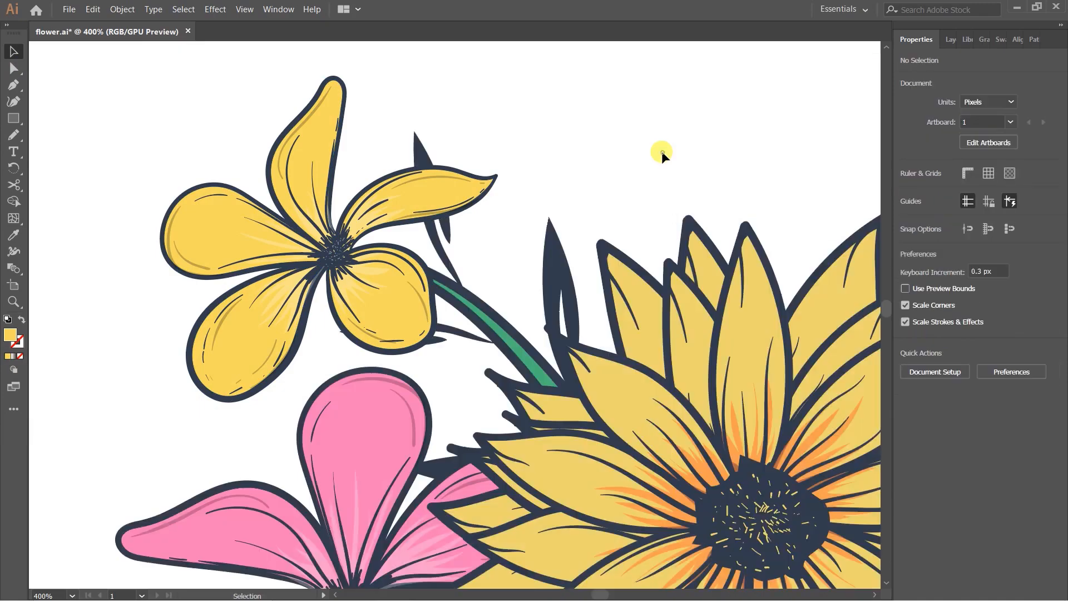
Try a mirrored copy of the red hibiscus directly above the large sunflower.
scroll(489, 119, down, 6)
drag(570, 144, 506, 236)
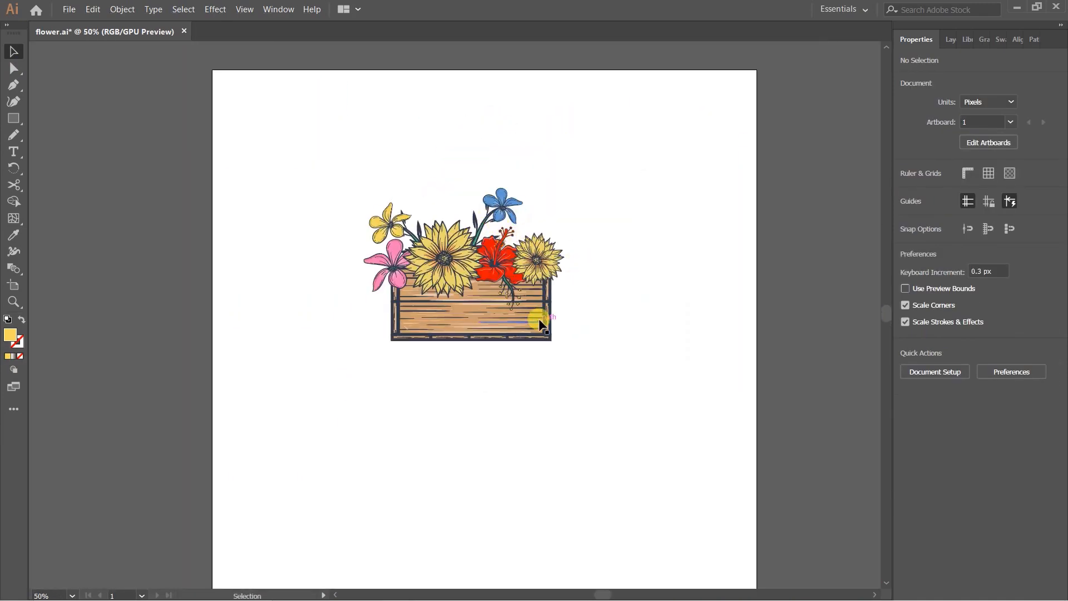
scroll(539, 322, up, 1)
scroll(531, 198, up, 1)
drag(598, 206, 637, 239)
drag(503, 300, 762, 132)
drag(723, 174, 417, 169)
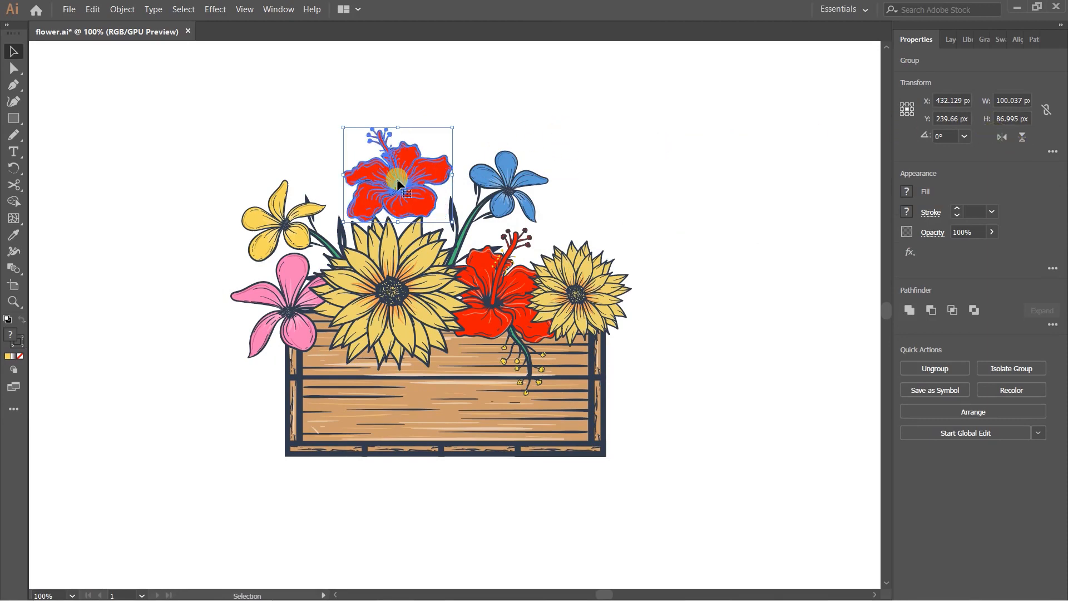
click(690, 150)
Move the hibiscus copy away from above the large sunflower and delete it.
drag(374, 189, 616, 115)
click(616, 176)
click(749, 161)
key(Delete)
click(710, 159)
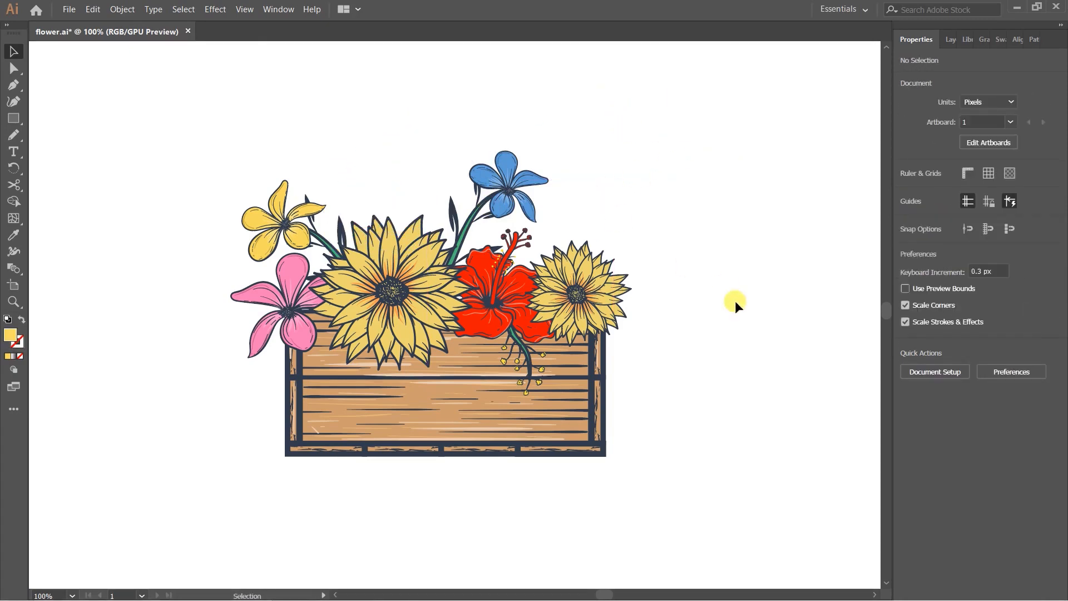
Duplicate the red hibiscus, flip the copy horizontally and place it on the crate's lower-left corner at about 105 by 91 px.
drag(738, 296, 746, 235)
drag(466, 260, 300, 419)
click(564, 441)
click(385, 423)
click(1005, 142)
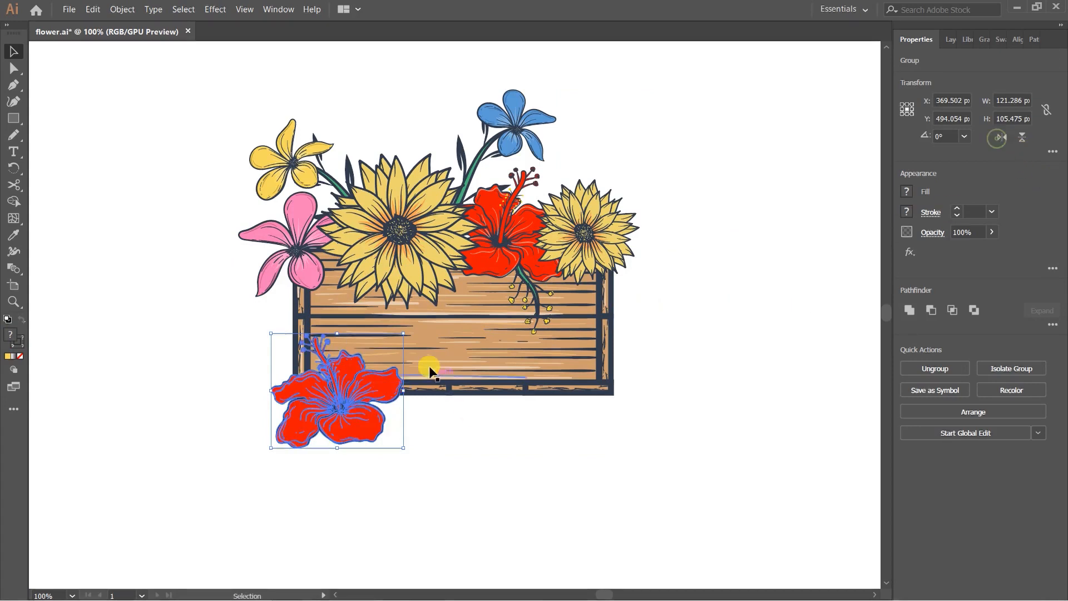
drag(333, 389, 278, 388)
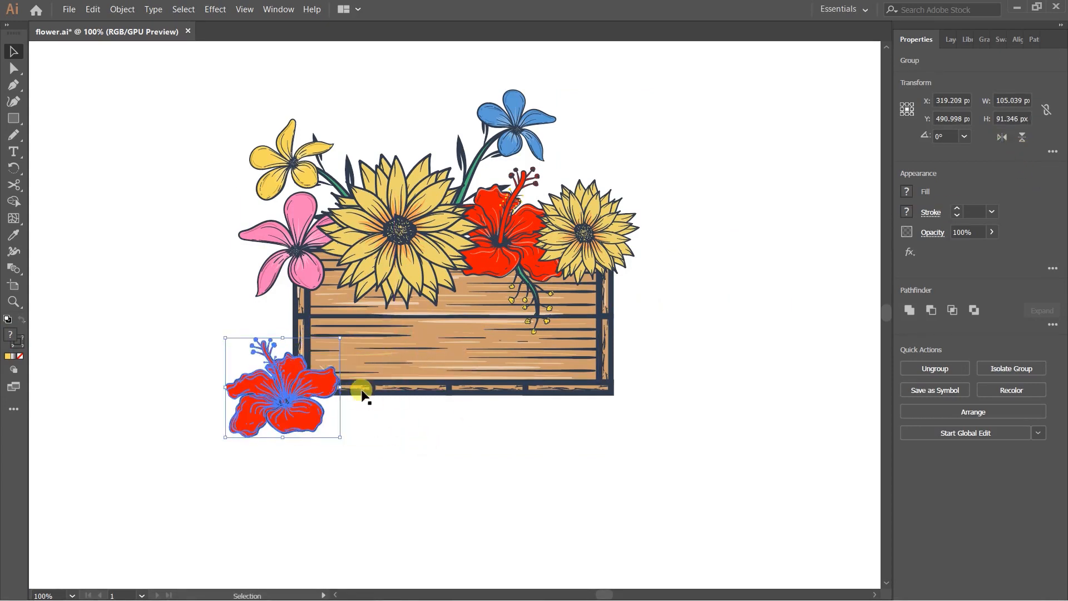
Tilt the hibiscus copy on the crate's lower-left corner to an angle of about 13°.
drag(341, 337, 328, 406)
key(ctrl+z)
click(329, 409)
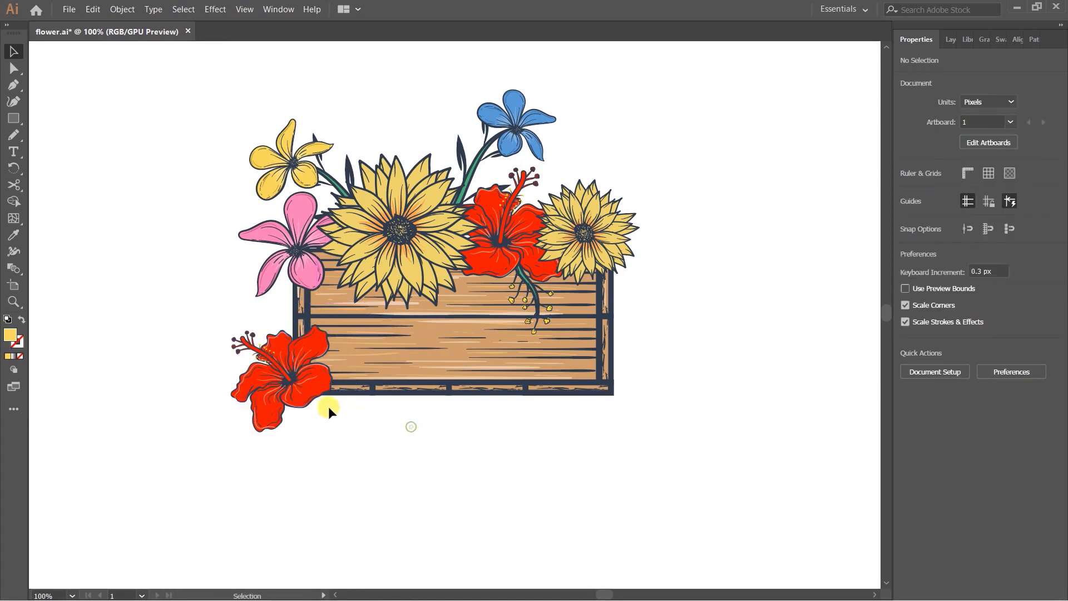
click(307, 389)
click(393, 421)
scroll(315, 382, up, 2)
click(313, 383)
click(431, 450)
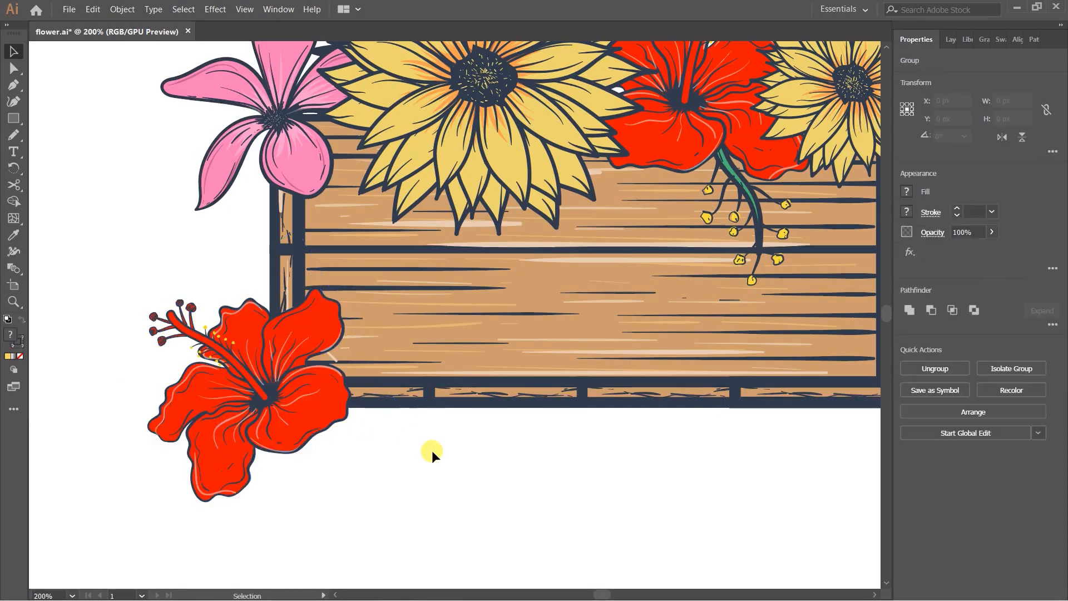
click(328, 409)
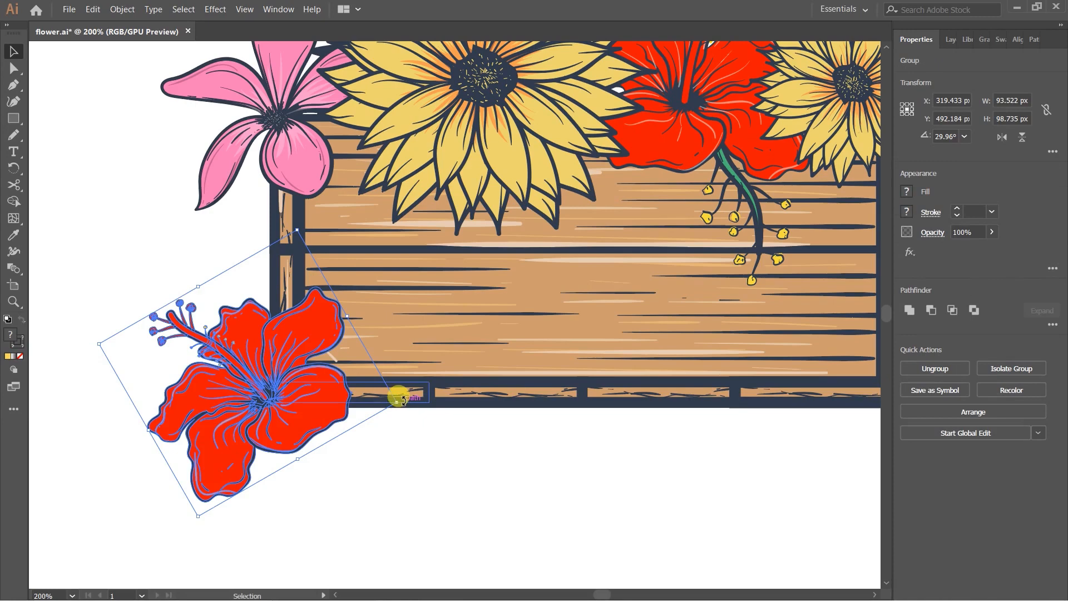
drag(398, 396, 461, 473)
Isolate the lower-left hibiscus copy and recolor its red areas light purple with the Magic Wand, ending outside isolation mode.
double_click(326, 410)
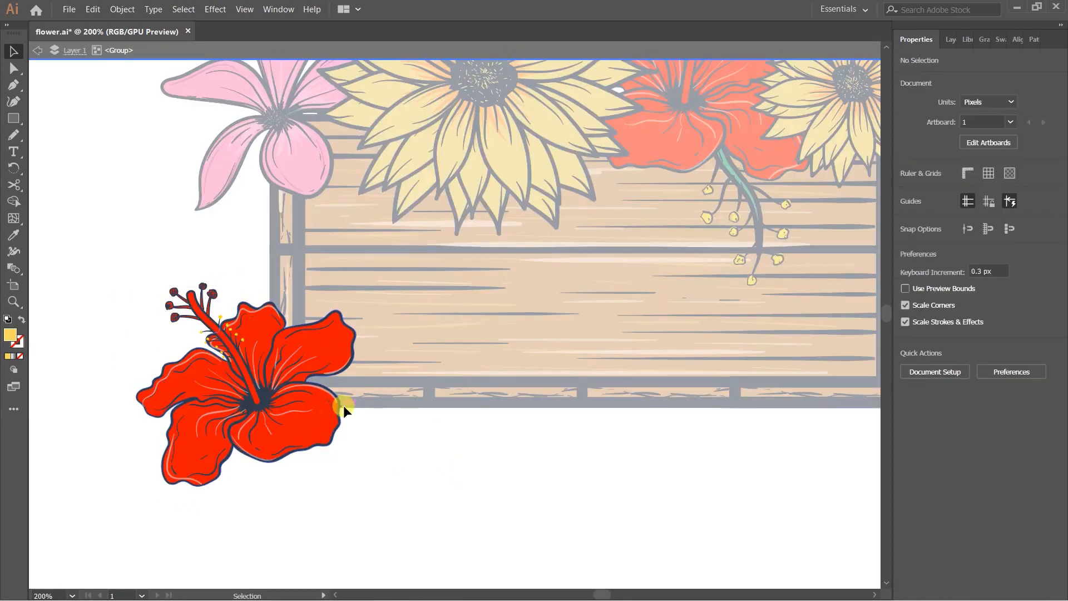
key(y)
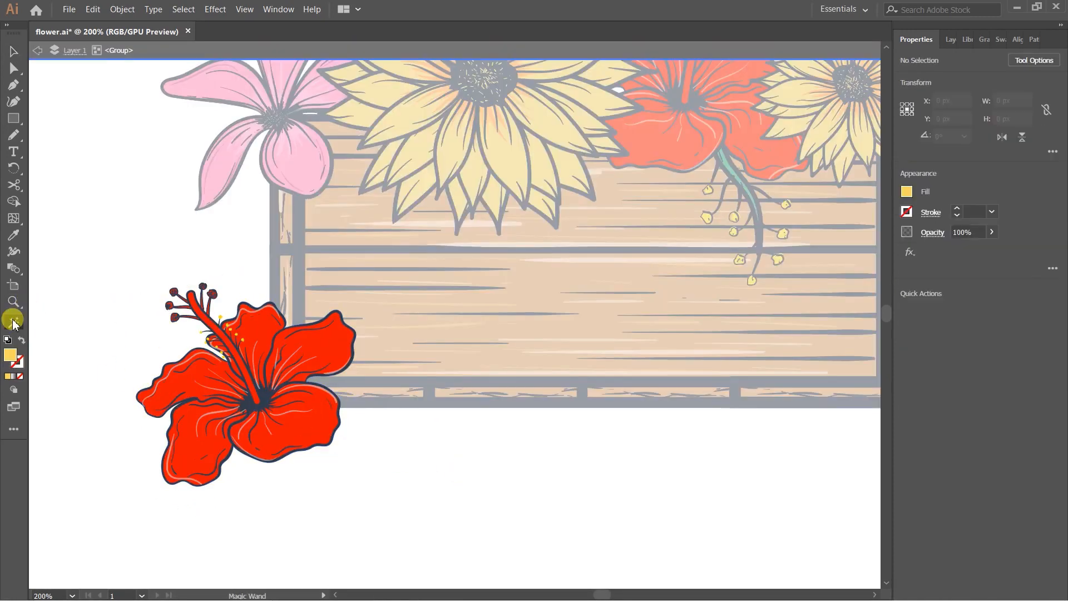
click(305, 428)
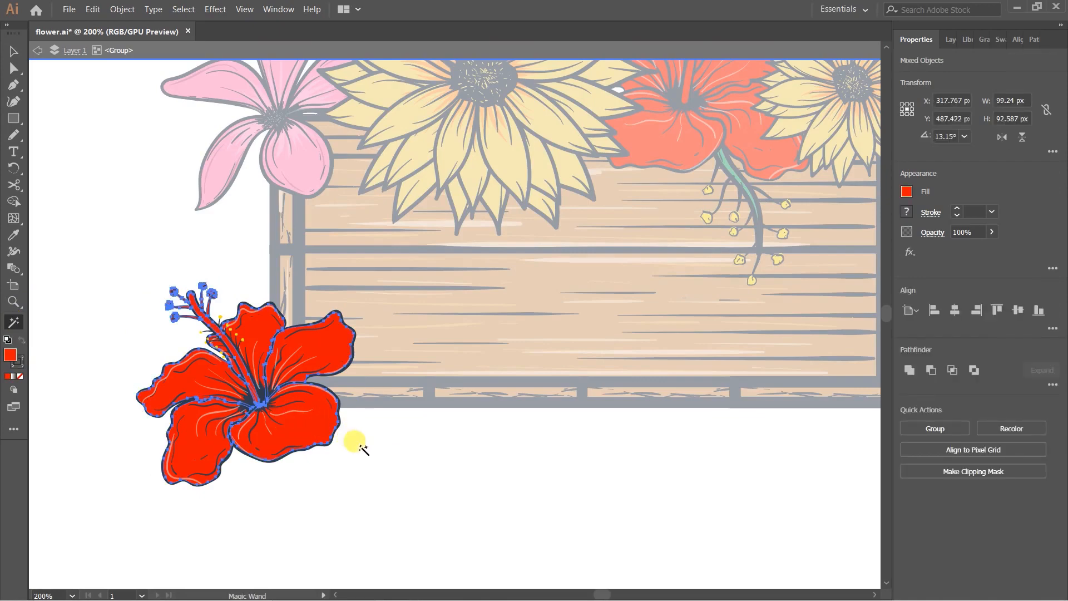
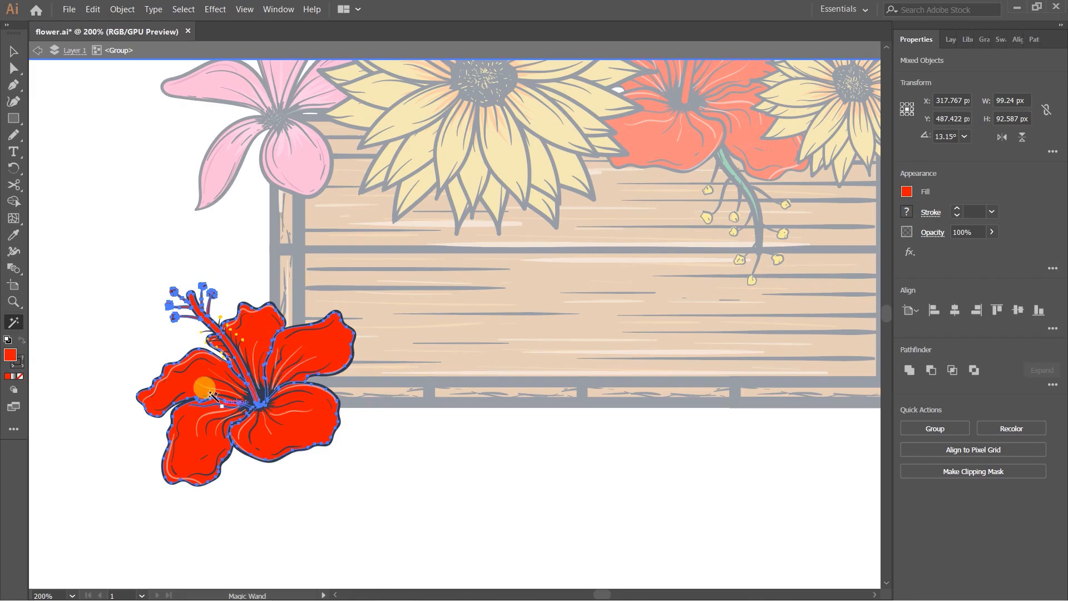
double_click(11, 356)
drag(921, 331, 921, 327)
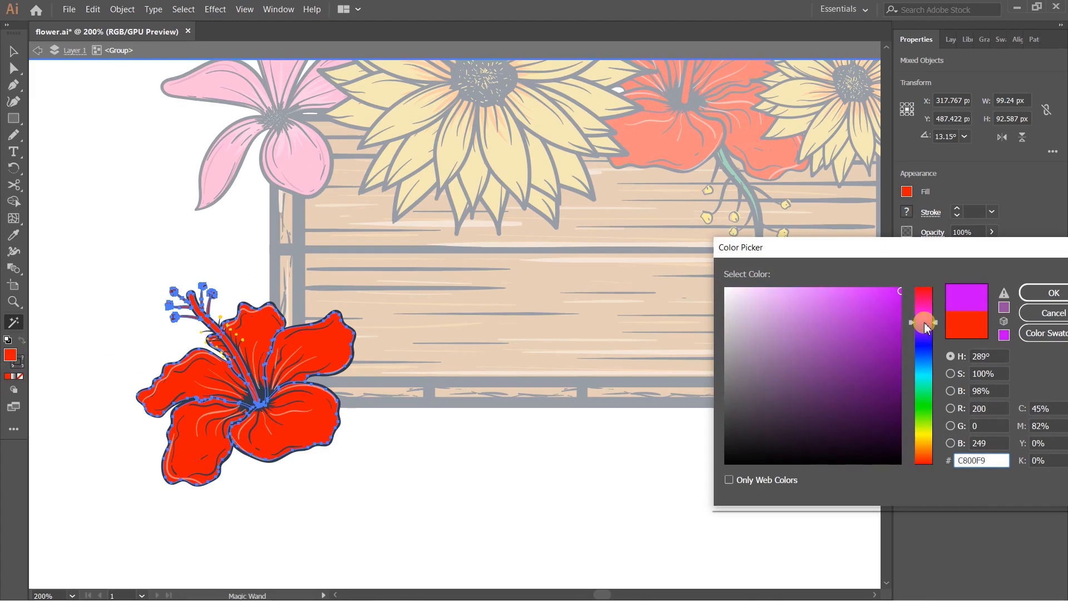
drag(925, 329, 923, 329)
drag(812, 308, 825, 282)
click(1051, 293)
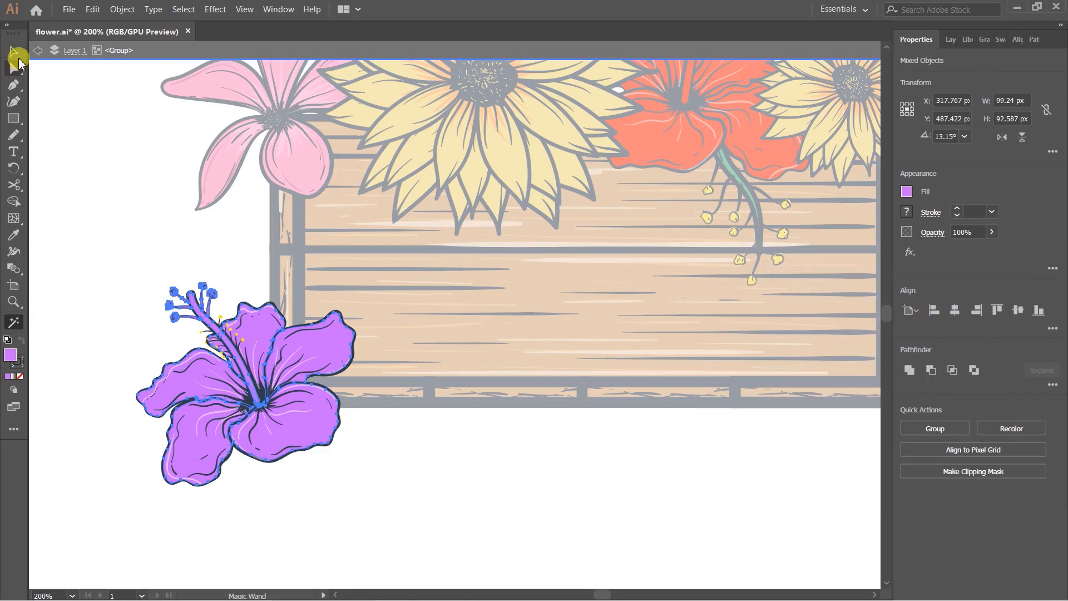
click(13, 53)
double_click(542, 458)
Examine how the purple hibiscus balances with the rest of the arrangement around the crate.
scroll(476, 433, down, 3)
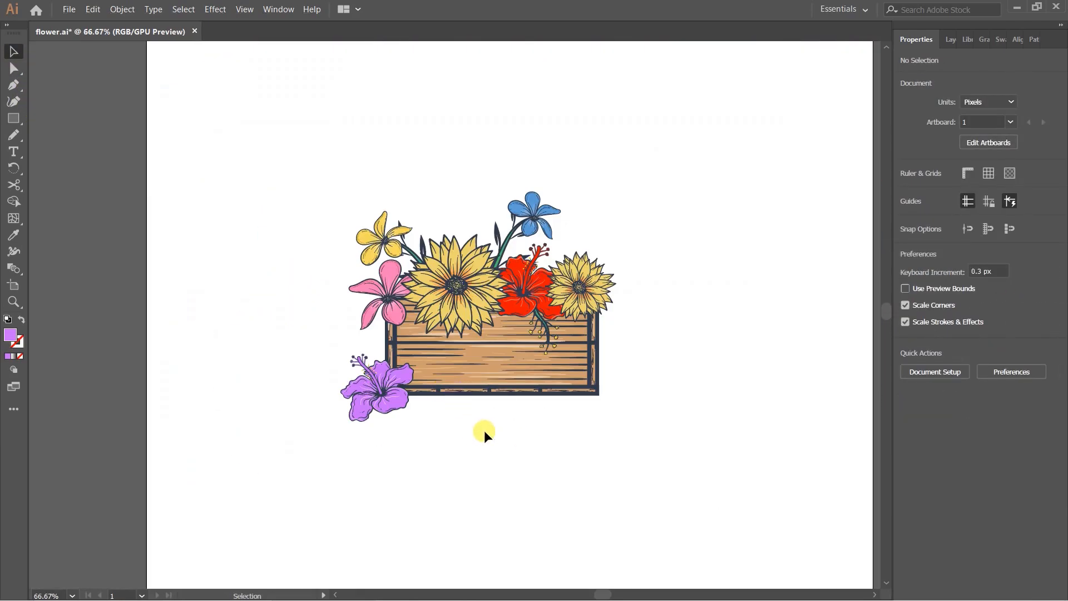
scroll(401, 411, up, 2)
scroll(447, 419, down, 1)
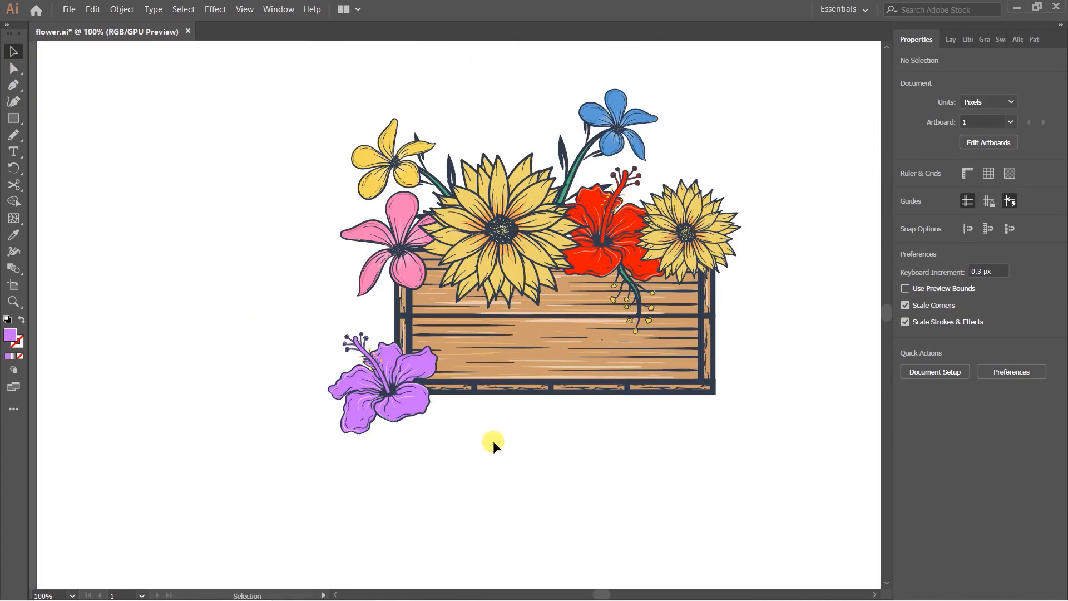
scroll(493, 440, up, 1)
drag(506, 421, 384, 442)
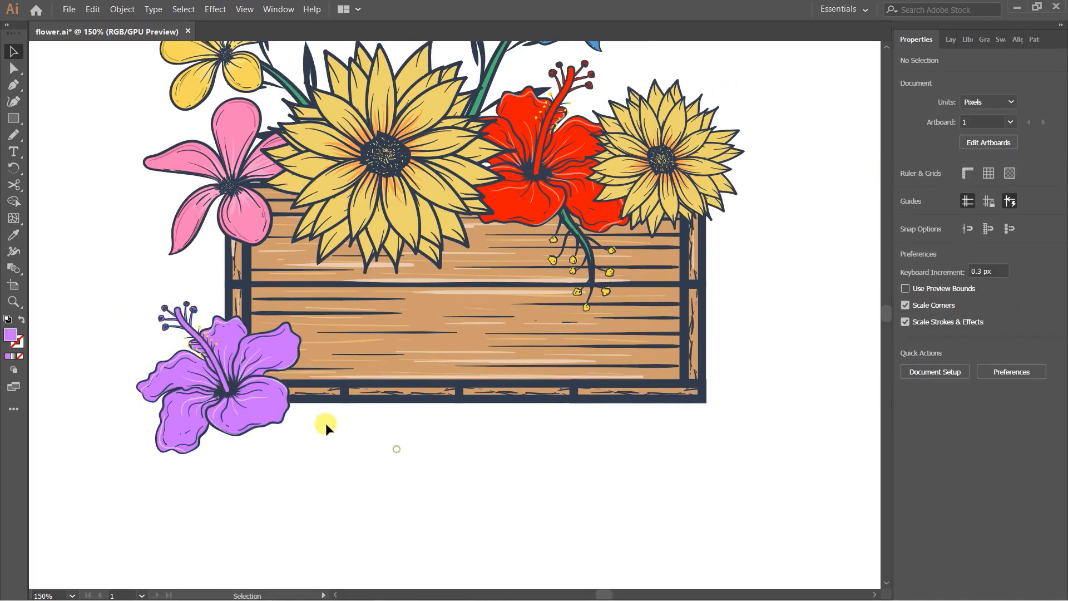
drag(445, 232, 351, 303)
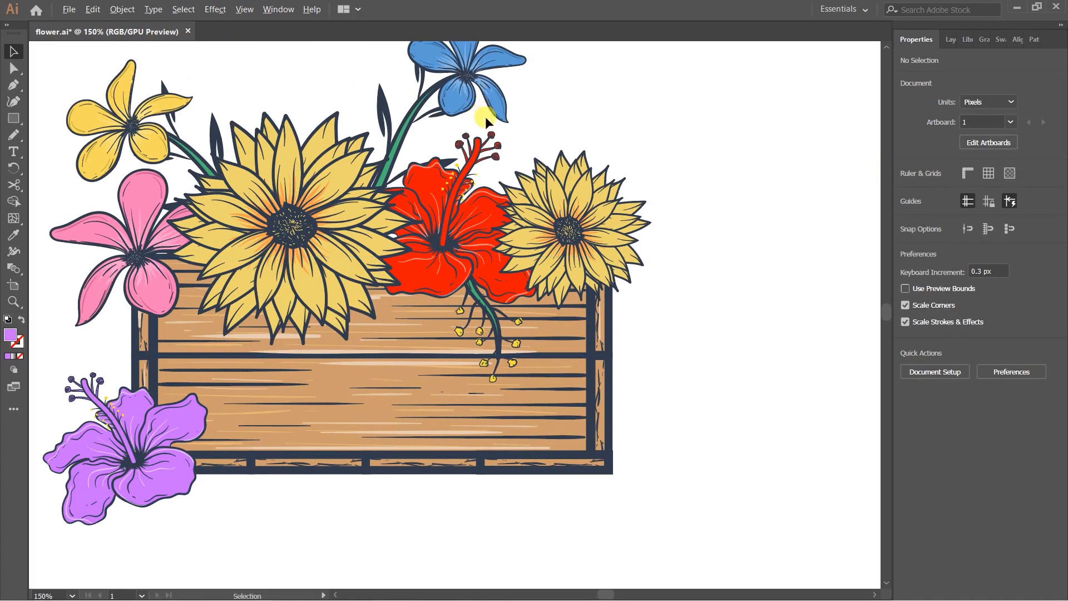
scroll(461, 126, down, 1)
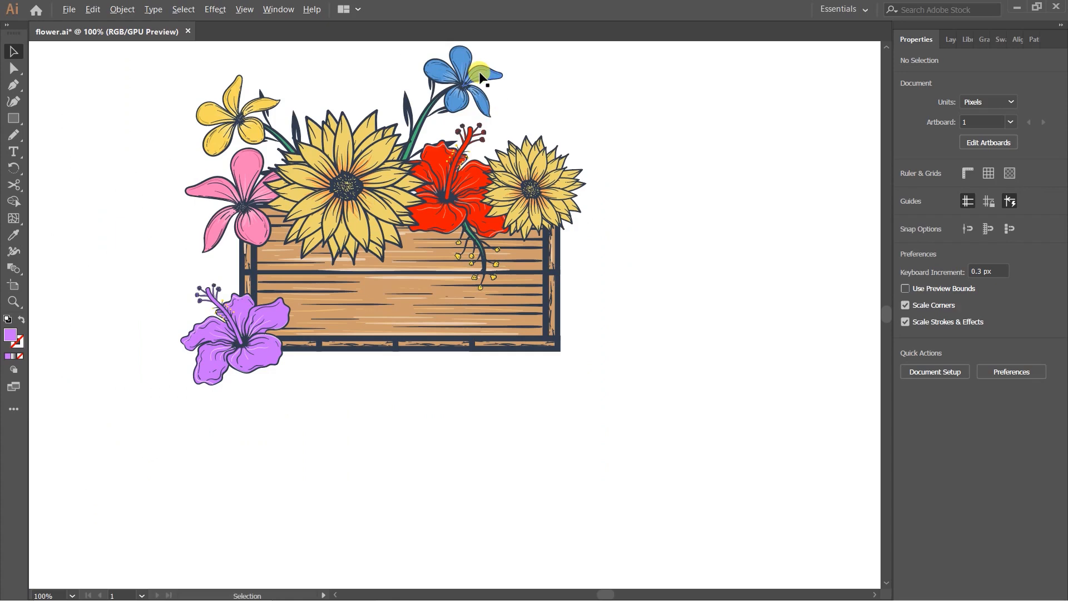
Duplicate the yellow flower, flip the copy horizontally and place it on the crate's lower-right corner.
drag(253, 136, 673, 330)
click(1001, 137)
click(467, 389)
click(608, 371)
drag(320, 361, 563, 340)
click(700, 348)
click(634, 338)
click(632, 356)
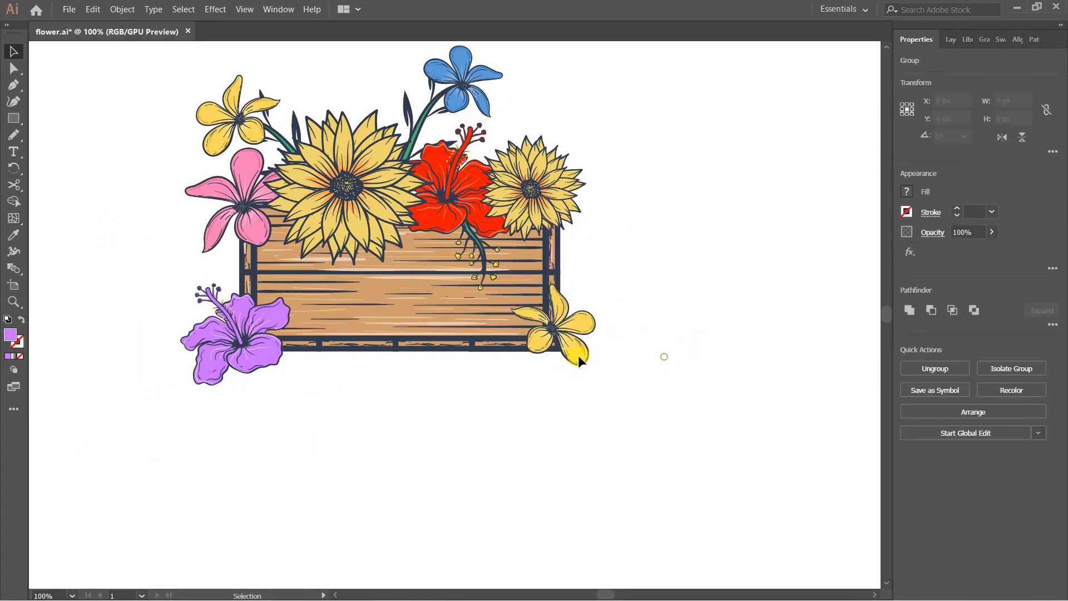
Nudge the purple hibiscus slightly up and inward on the crate's lower-left corner, leaving everything deselected.
scroll(556, 358, down, 2)
scroll(548, 357, up, 1)
drag(335, 367, 356, 348)
click(503, 412)
drag(328, 178, 686, 433)
key(a)
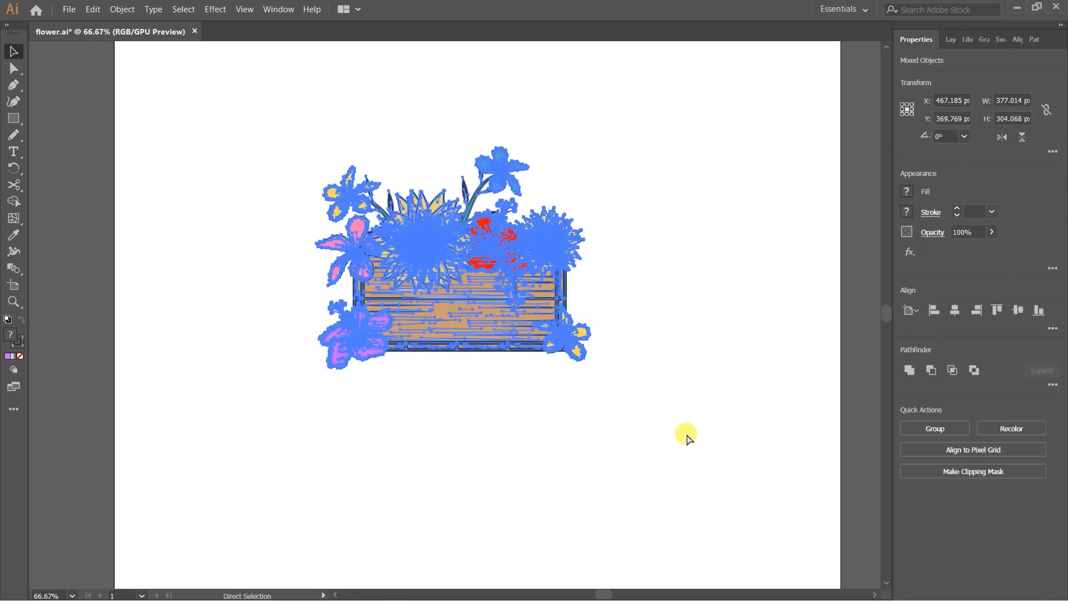
click(693, 423)
key(v)
scroll(634, 361, up, 1)
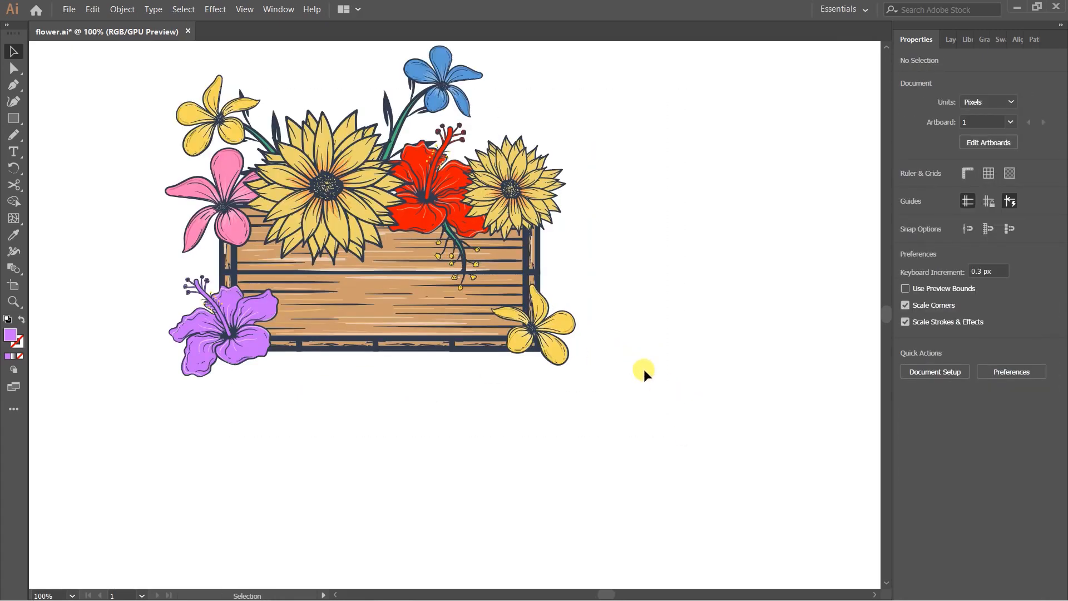
Sample the crate's fill and dark outline colors, and get the Blob Brush ready for painting below the crate.
drag(409, 241, 476, 266)
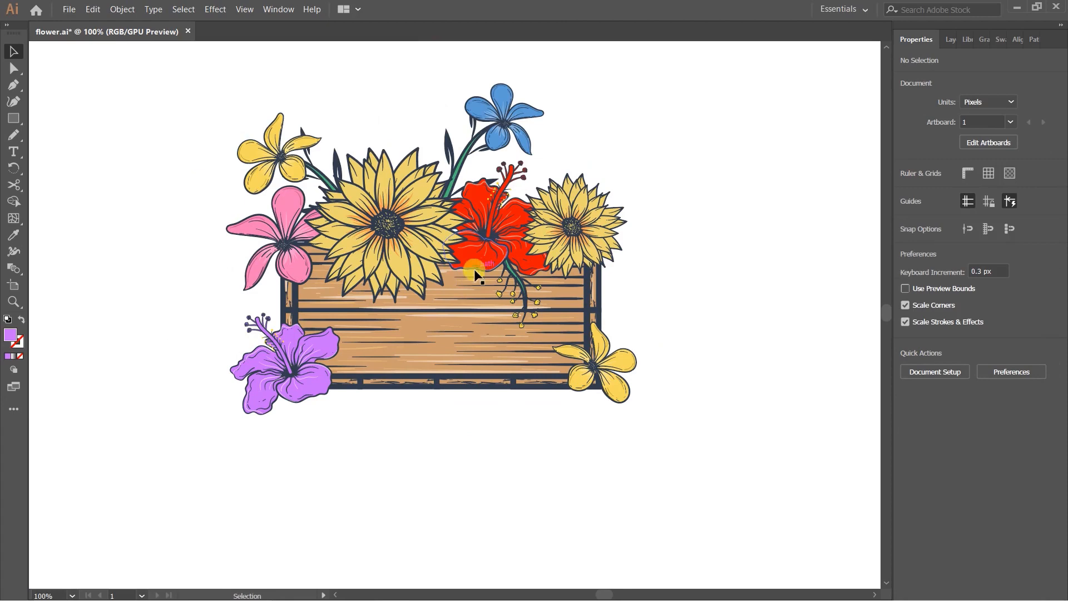
key(shift+b)
drag(373, 423, 431, 407)
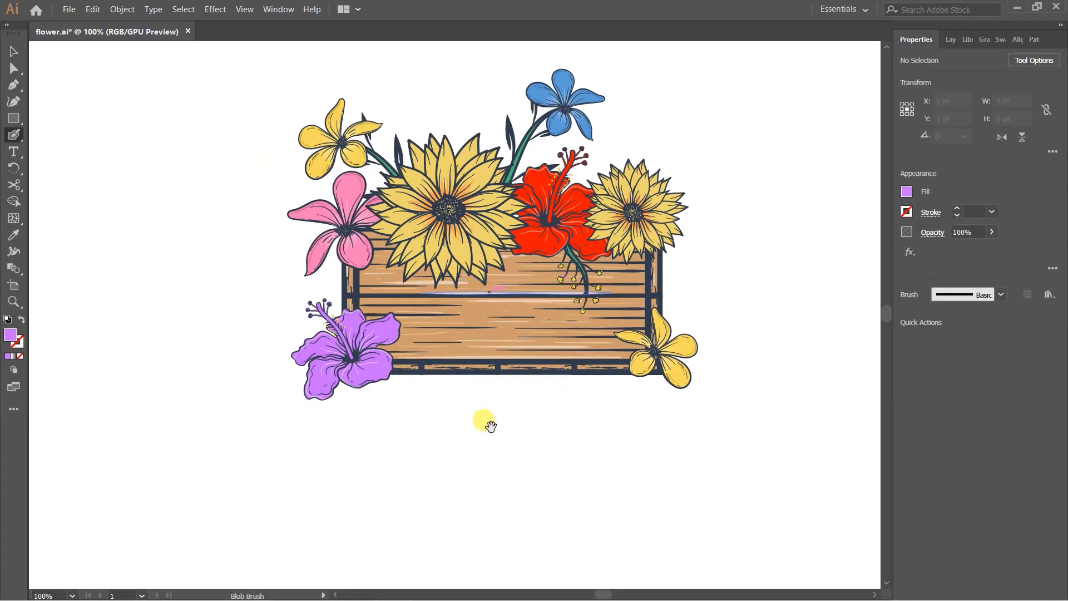
drag(491, 426, 498, 371)
drag(421, 348, 412, 395)
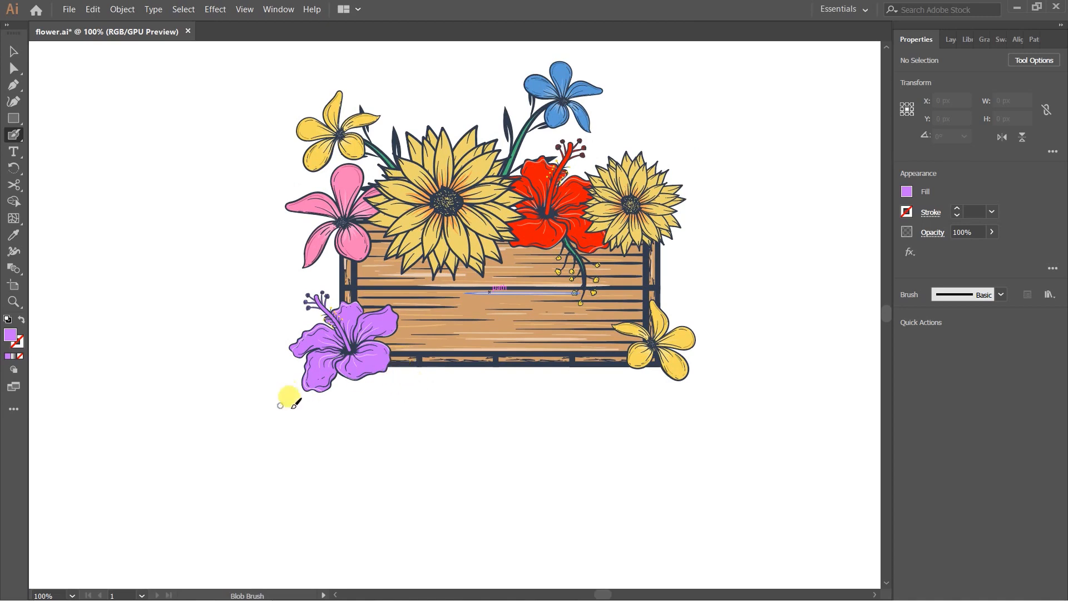
key(i)
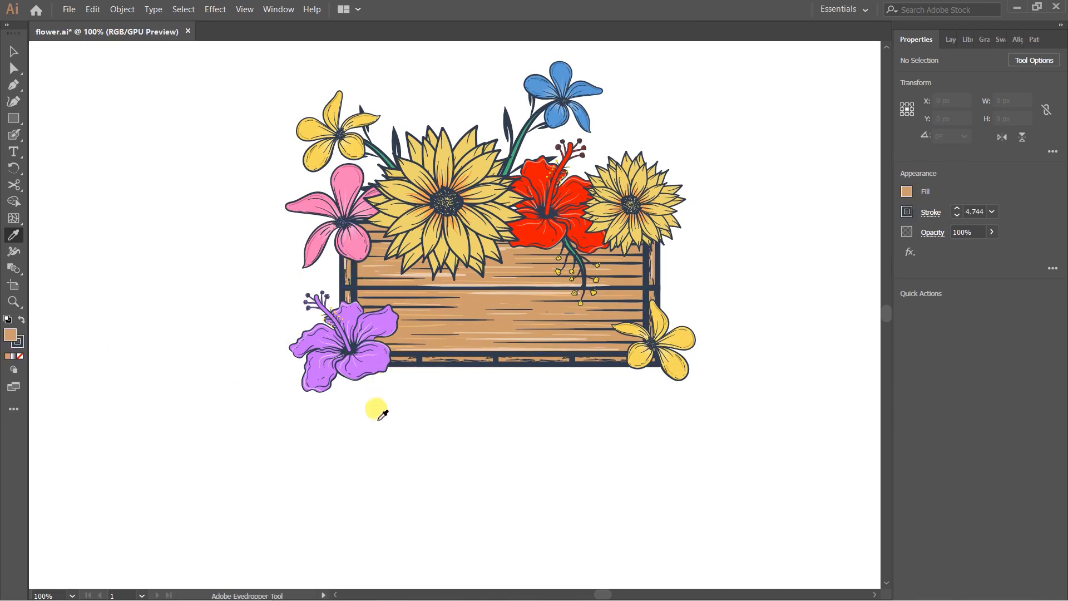
key(shift+b)
Paint thin, dark, staggered horizontal ground lines of varying lengths beneath the crate with the Blob Brush, undoing any unwanted strokes.
drag(261, 410, 736, 391)
drag(242, 433, 513, 432)
key(ctrl+z)
drag(234, 434, 248, 437)
drag(293, 430, 571, 432)
mouse_move(601, 434)
mouse_down()
mouse_move(733, 423)
mouse_move(642, 428)
mouse_move(701, 421)
mouse_up()
key(ctrl+z)
key(ctrl+z)
drag(806, 413, 827, 414)
key(ctrl+z)
drag(610, 429, 806, 413)
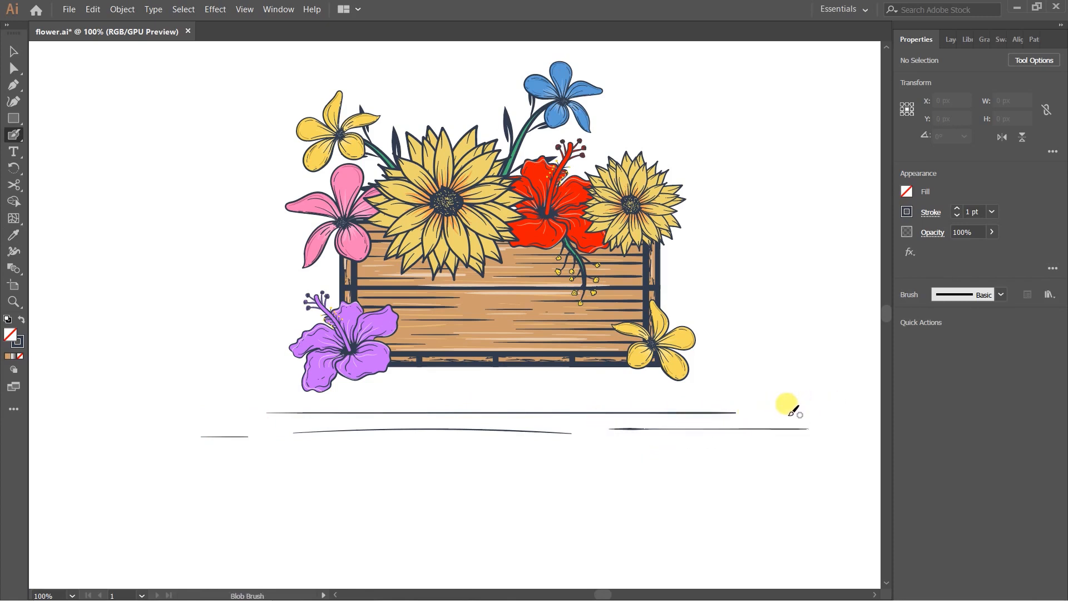
drag(313, 443, 723, 443)
drag(806, 446, 750, 445)
drag(396, 399, 796, 393)
drag(388, 421, 522, 415)
drag(356, 391, 508, 392)
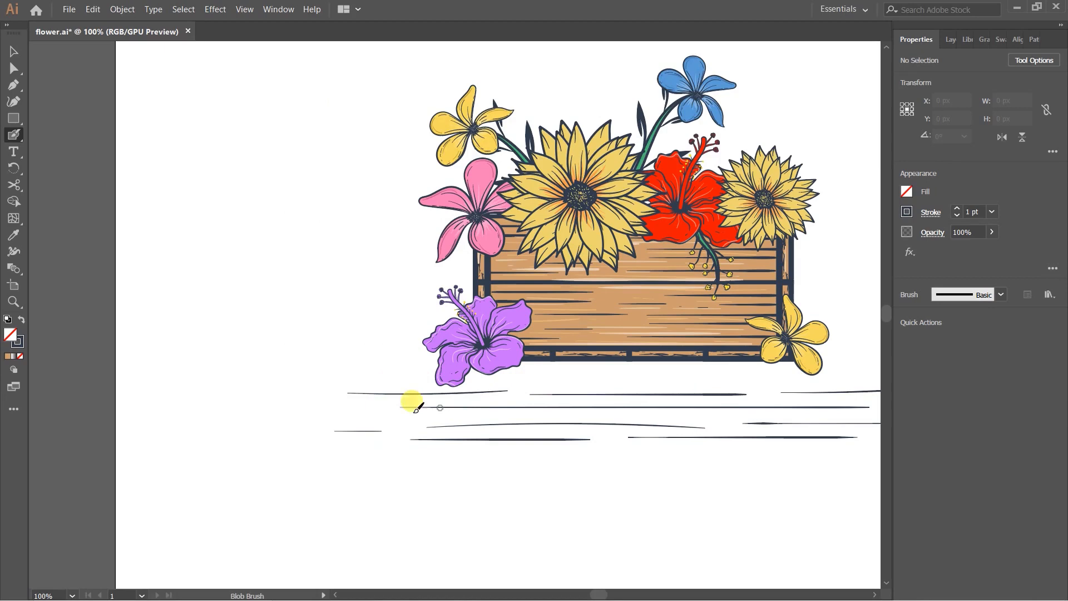
drag(300, 409, 446, 417)
mouse_move(525, 414)
mouse_down()
mouse_move(408, 411)
mouse_move(562, 410)
mouse_up()
drag(271, 448, 711, 444)
drag(465, 454, 637, 457)
key(ctrl+z)
drag(381, 461, 635, 462)
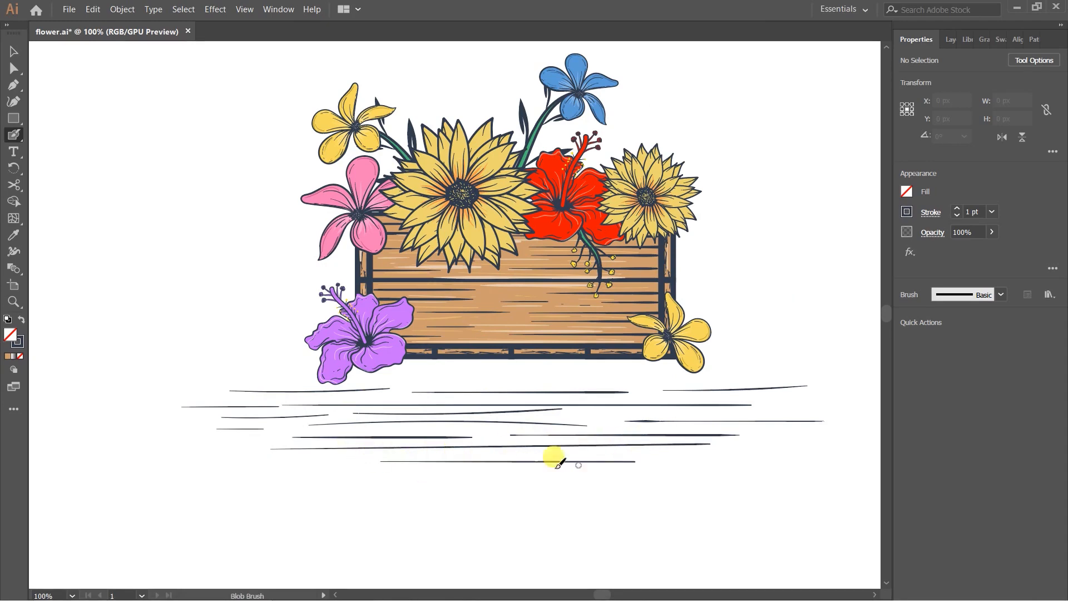
Paint additional thin horizontal ground lines around the edges of the line pattern below the crate, undoing any unwanted stroke.
drag(484, 473, 599, 474)
mouse_move(684, 462)
mouse_down()
mouse_move(506, 464)
mouse_move(627, 458)
mouse_up()
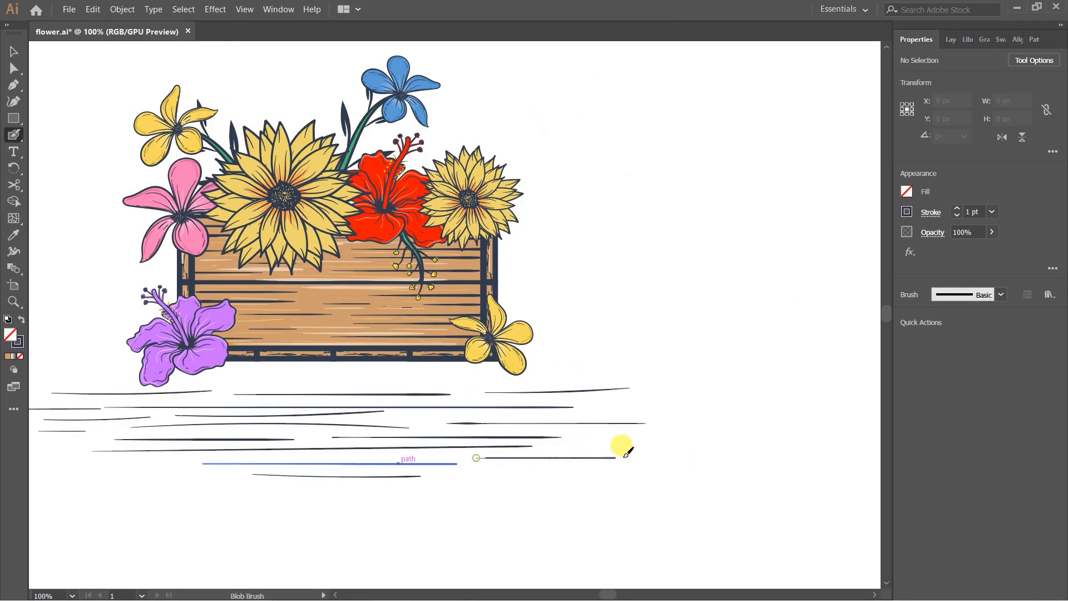
key(ctrl+z)
drag(475, 453, 592, 443)
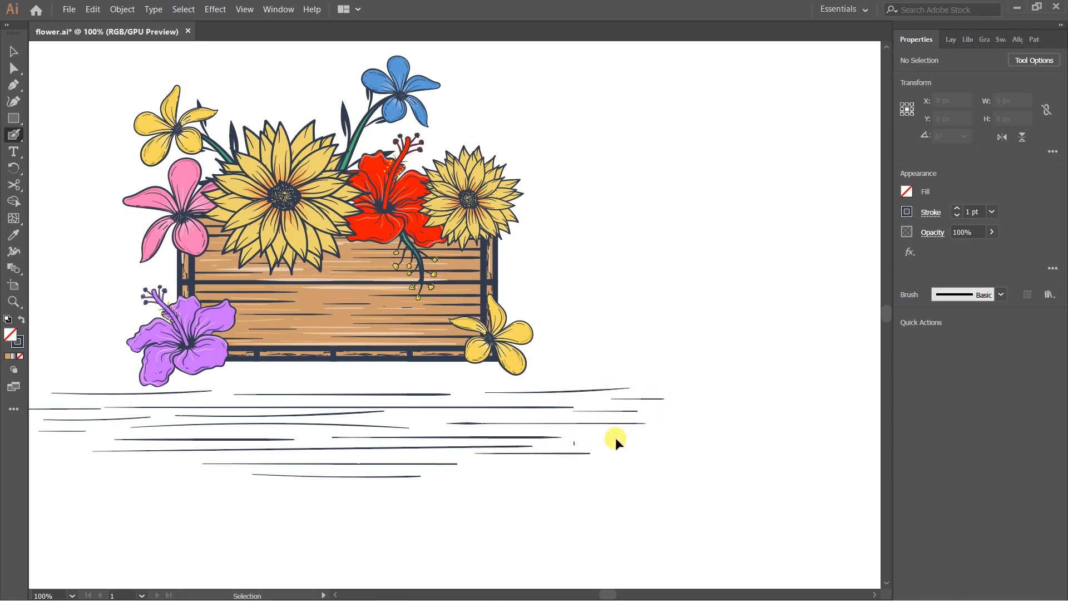
mouse_move(572, 436)
mouse_down()
mouse_move(666, 436)
mouse_move(683, 418)
mouse_up()
drag(460, 403, 618, 405)
drag(555, 418, 632, 417)
drag(408, 415, 593, 420)
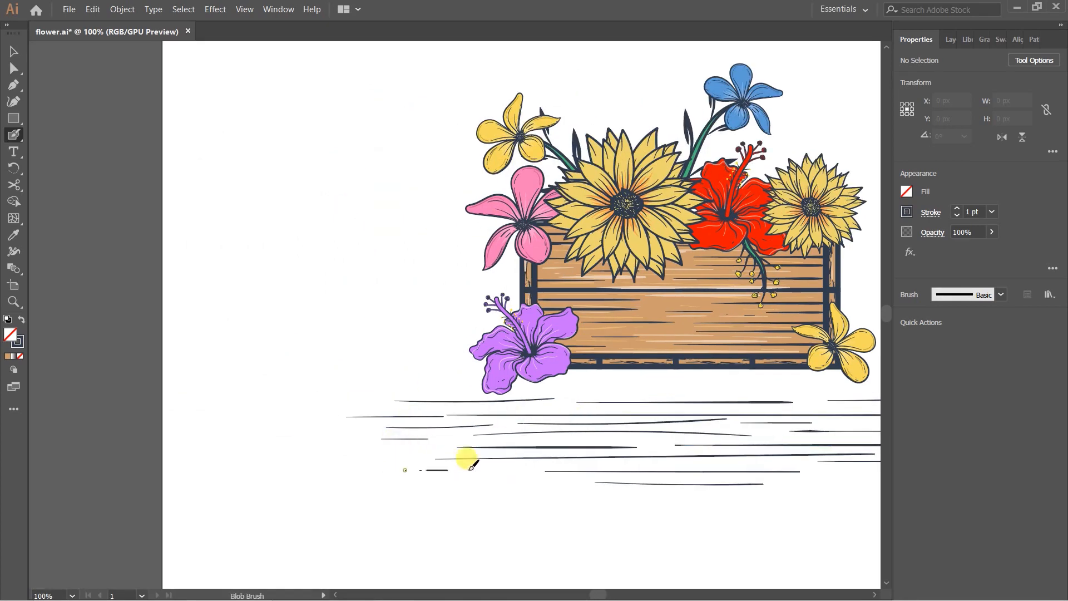
drag(401, 481, 545, 482)
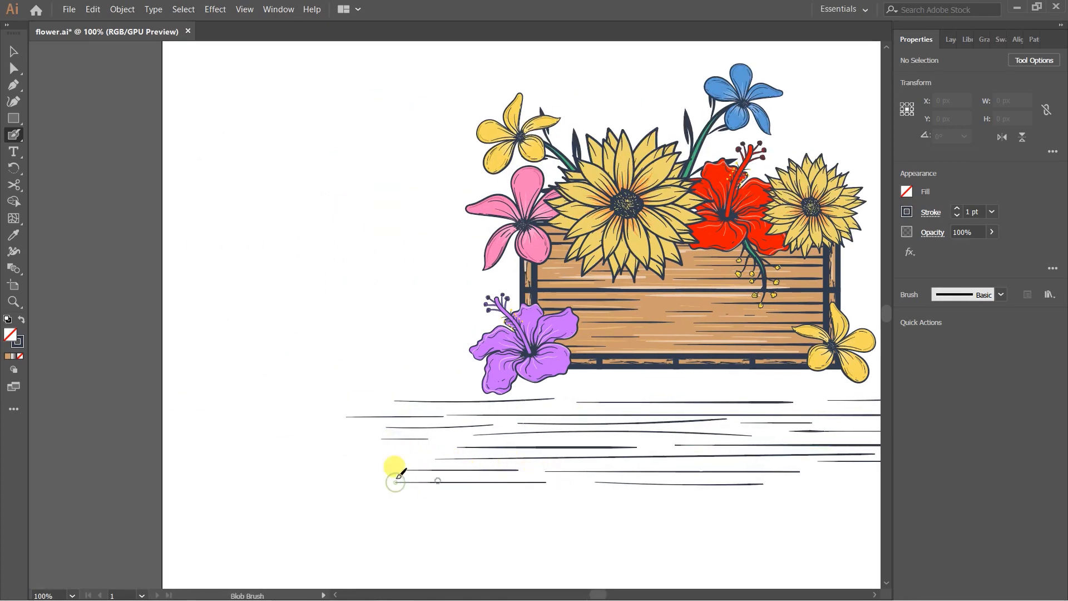
mouse_move(320, 456)
mouse_down()
mouse_move(435, 456)
mouse_move(414, 447)
mouse_up()
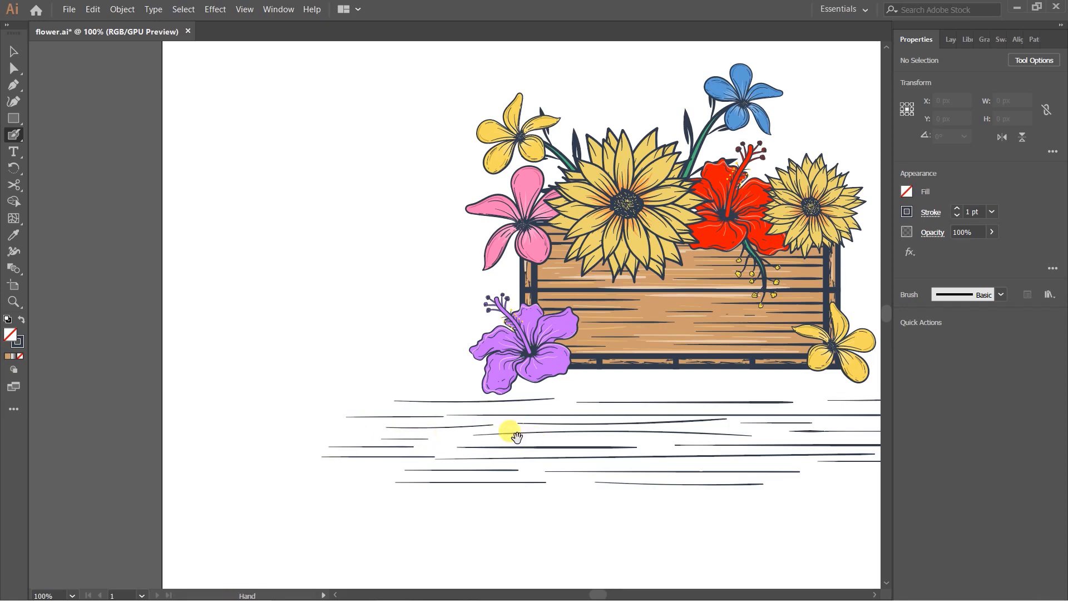
Select all the ground lines without the crate artwork and group them, leaving everything deselected.
drag(508, 432, 417, 422)
key(v)
scroll(1049, 5, up, 1)
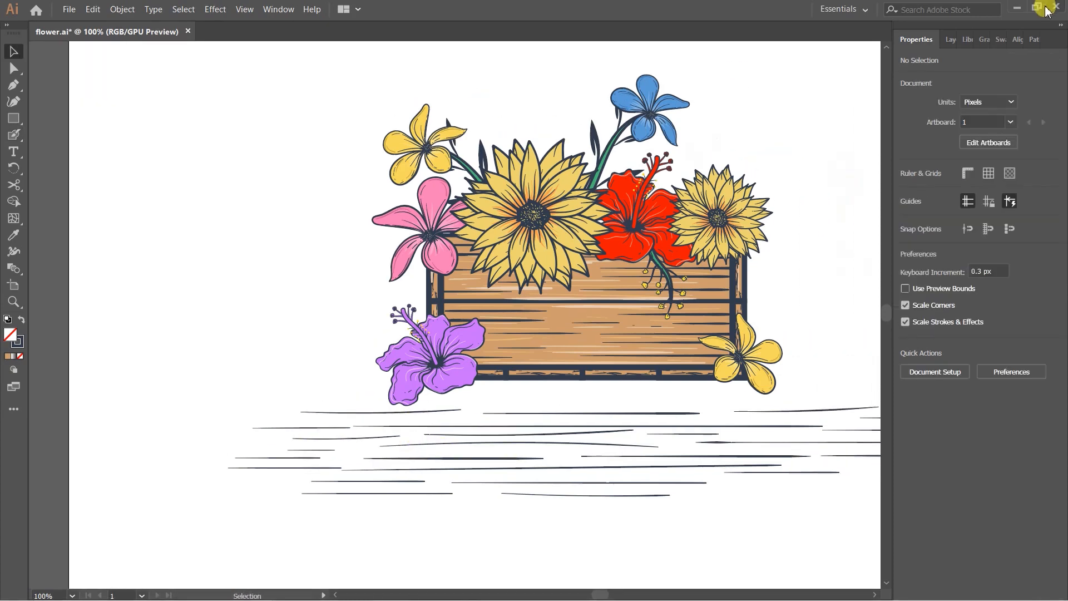
scroll(1038, 83, down, 3)
drag(734, 134, 333, 264)
drag(350, 180, 695, 463)
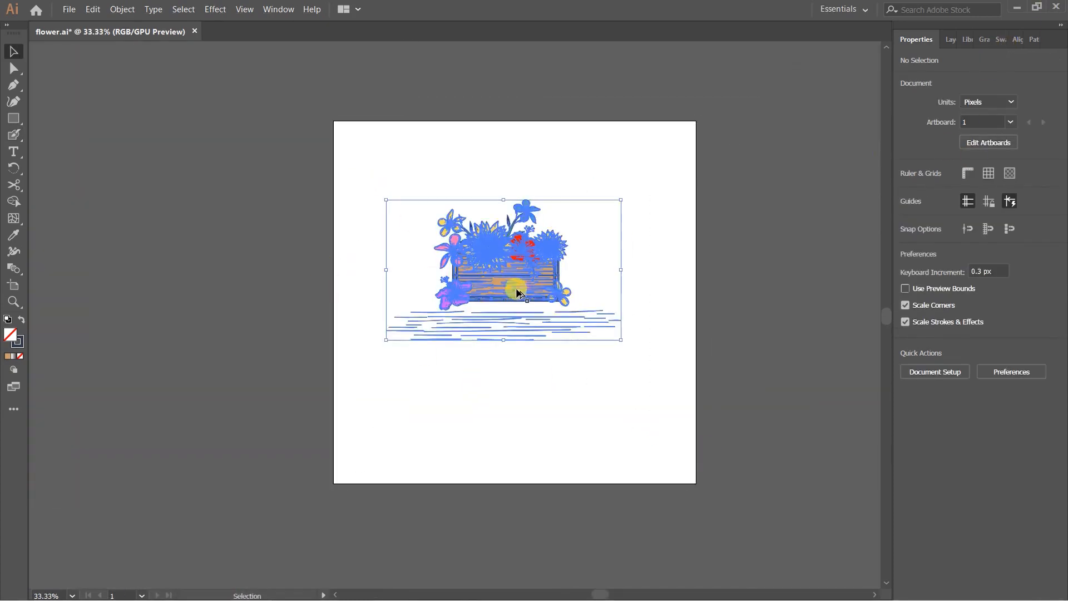
scroll(518, 291, up, 2)
shift+click(507, 292)
key(ctrl+g)
click(725, 476)
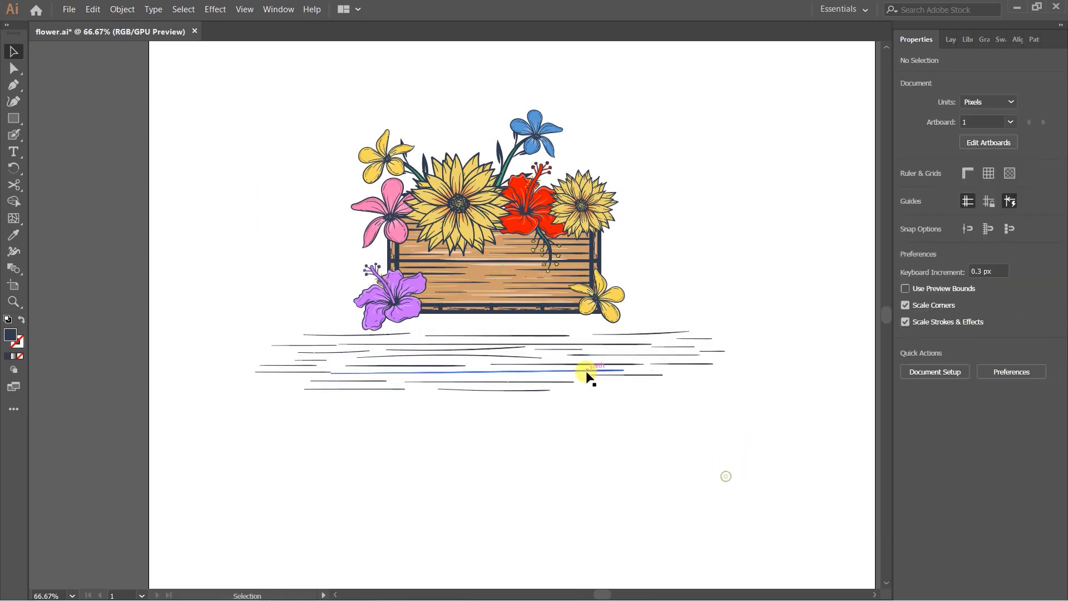
Tuck the ground-line group under the crate's base, send it behind the artwork and scale it to about 446 px wide.
drag(585, 368, 578, 315)
key(ctrl+x)
key(ctrl+b)
click(652, 464)
click(545, 333)
drag(718, 282, 551, 321)
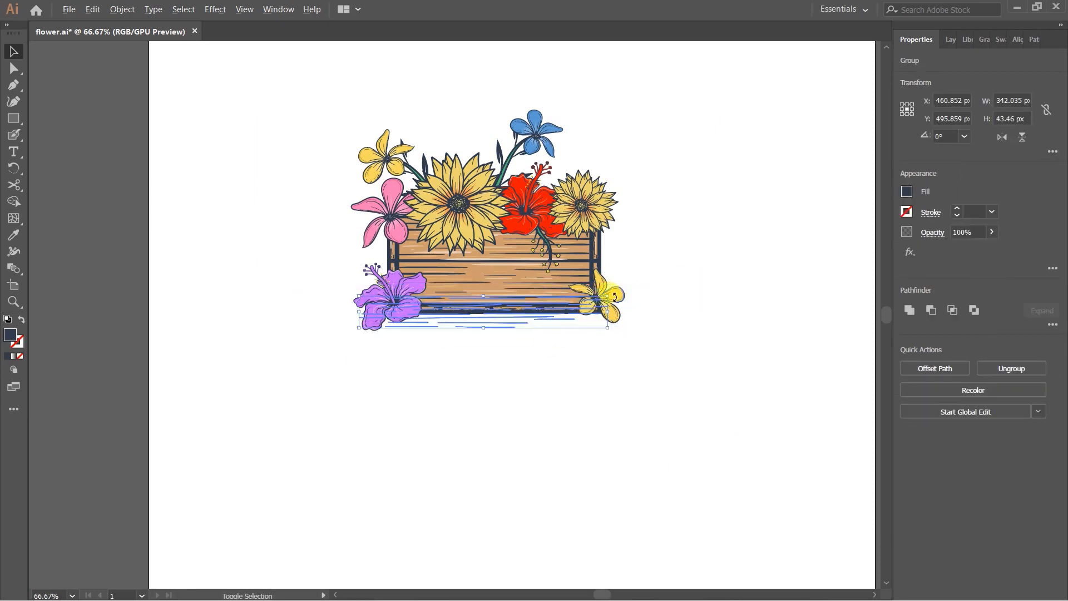
drag(608, 298, 645, 277)
click(667, 295)
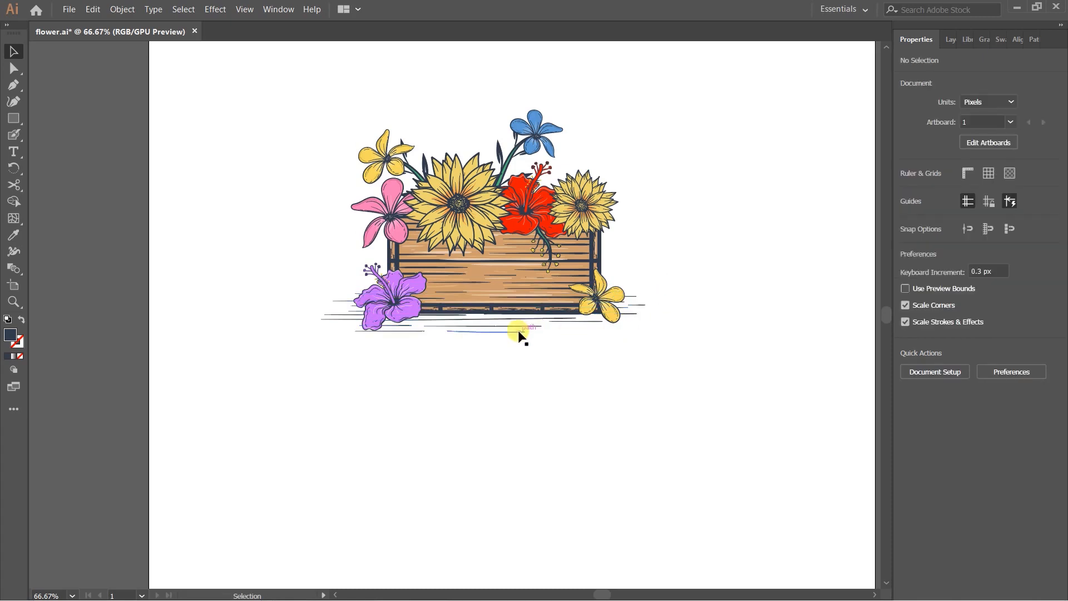
Move the ground-line group clear below the crate and duplicate it with small sideways offsets to build a denser, wider hatch.
drag(519, 329, 520, 386)
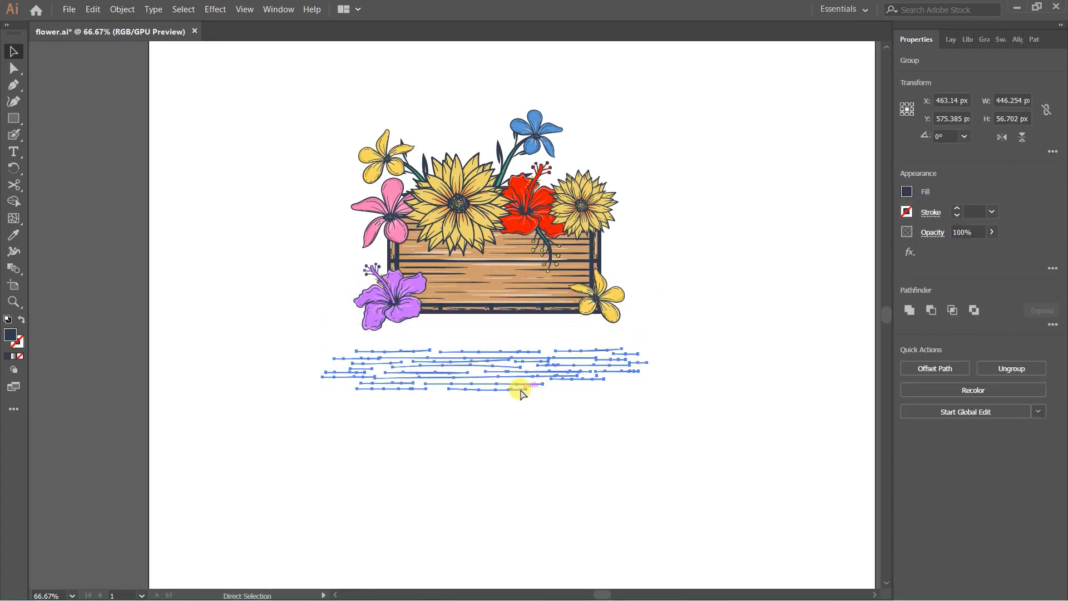
click(535, 449)
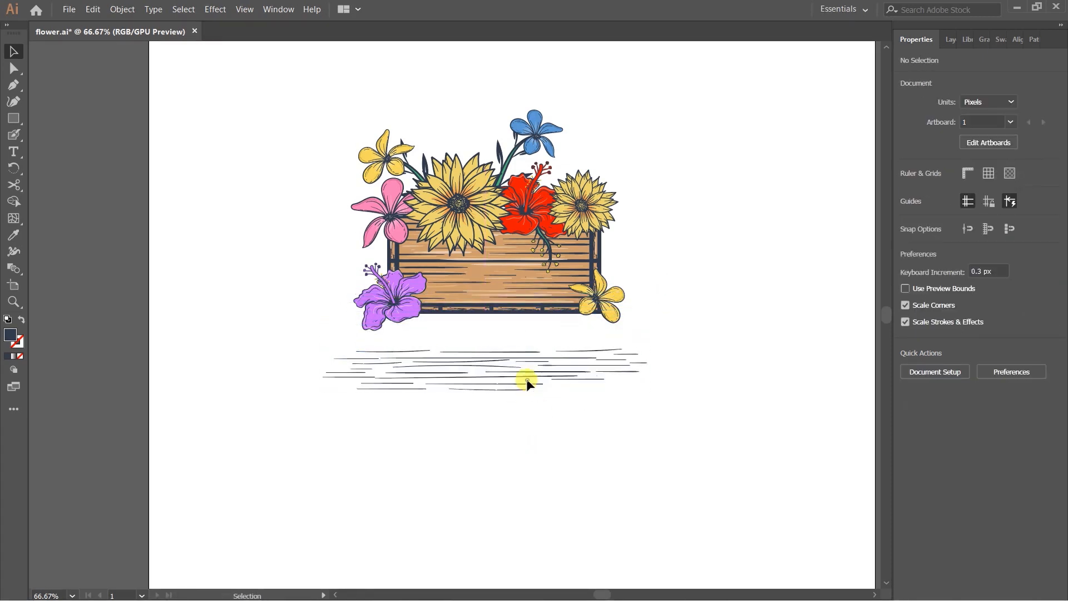
click(525, 379)
key(a)
key(v)
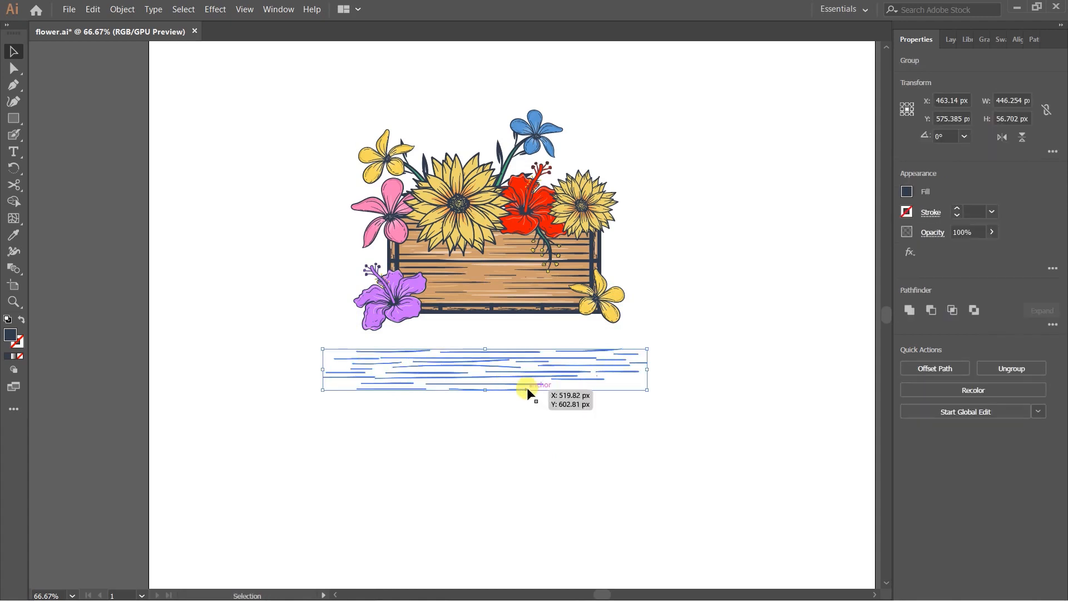
drag(515, 376, 479, 366)
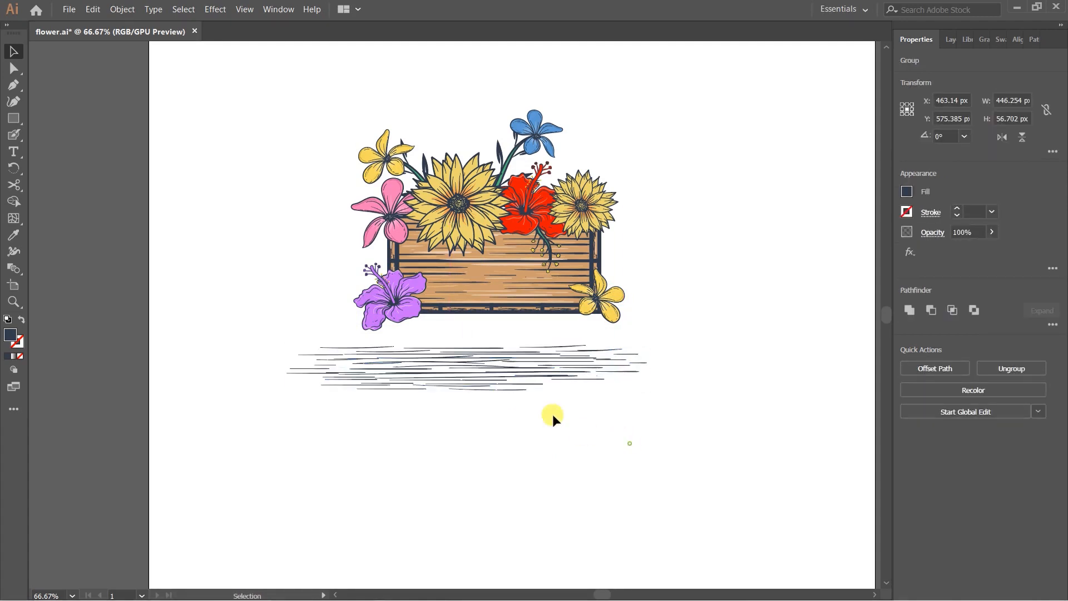
click(552, 414)
drag(332, 368, 403, 367)
click(583, 425)
drag(634, 369, 656, 371)
click(702, 415)
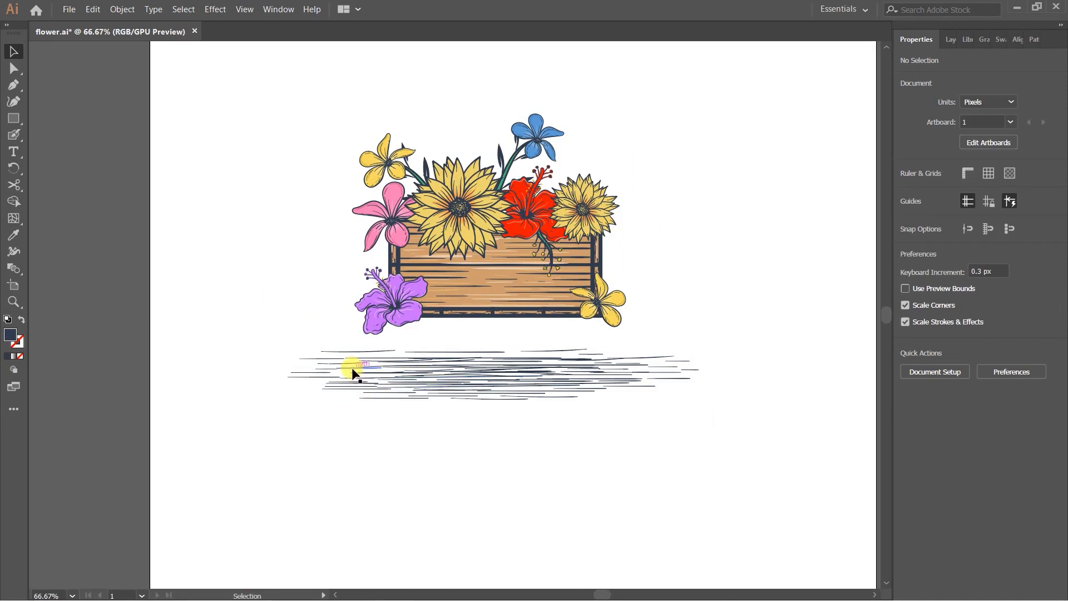
Combine the overlapping ground-line copies, place them behind the crate's base and scale them down to about 427 px wide.
click(350, 374)
mouse_move(517, 383)
mouse_down()
mouse_move(643, 363)
mouse_move(525, 357)
mouse_move(563, 396)
mouse_up()
mouse_move(293, 345)
mouse_down()
mouse_move(329, 369)
mouse_move(687, 406)
mouse_move(691, 416)
mouse_up()
key(a)
click(627, 460)
drag(544, 387, 530, 324)
click(683, 389)
click(675, 340)
click(672, 290)
drag(688, 280, 665, 286)
drag(498, 322, 499, 331)
click(646, 383)
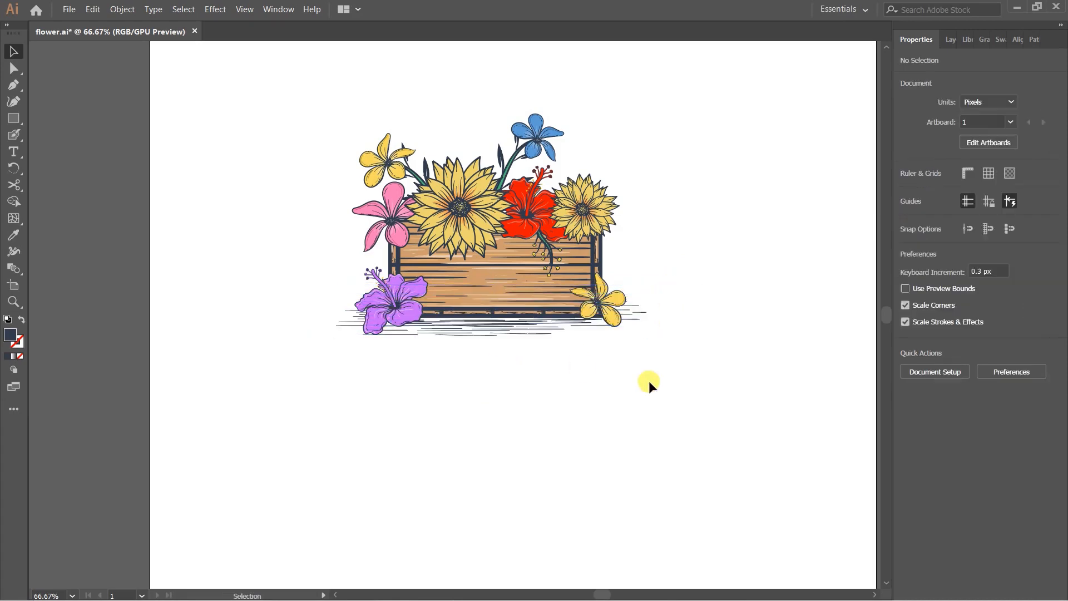
Open the ground-line group beneath the crate in isolation mode and activate the Blob Brush.
key(ctrl+plus)
key(ctrl+plus)
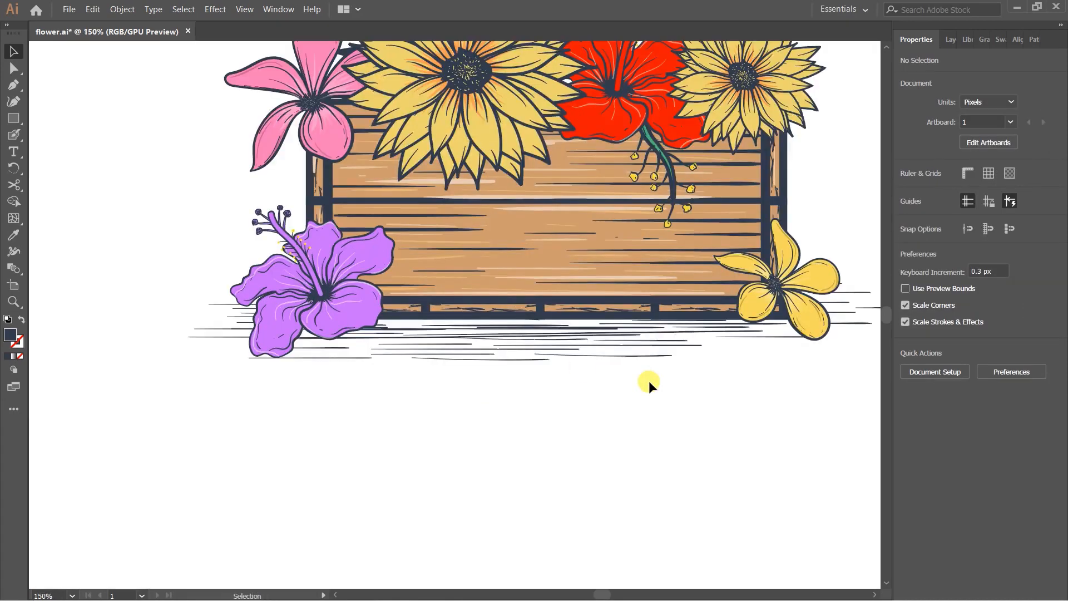
drag(539, 324, 502, 362)
click(522, 377)
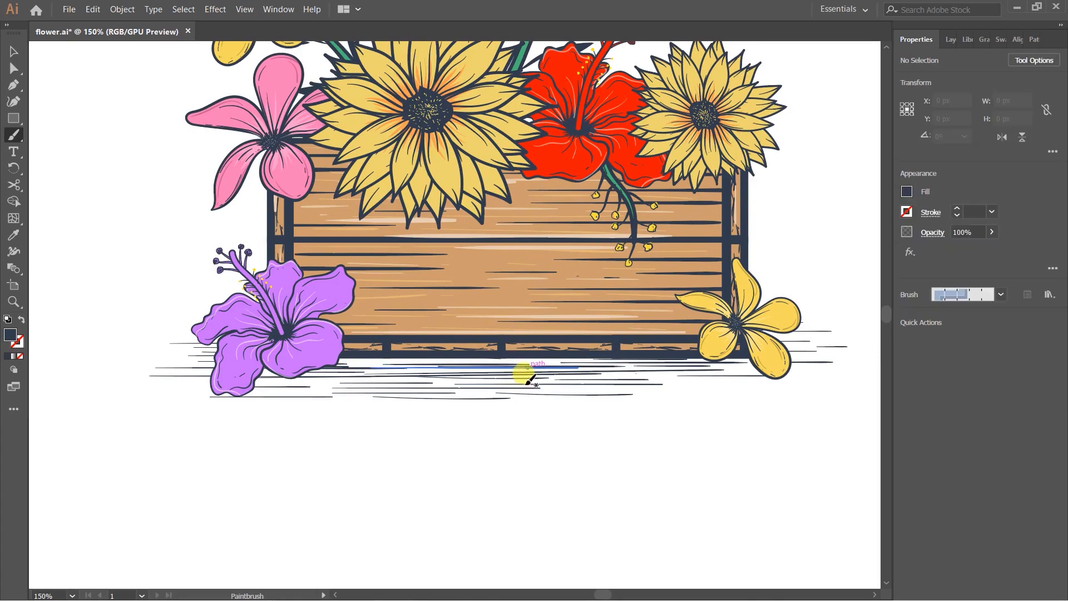
click(525, 391)
click(522, 386)
double_click(523, 386)
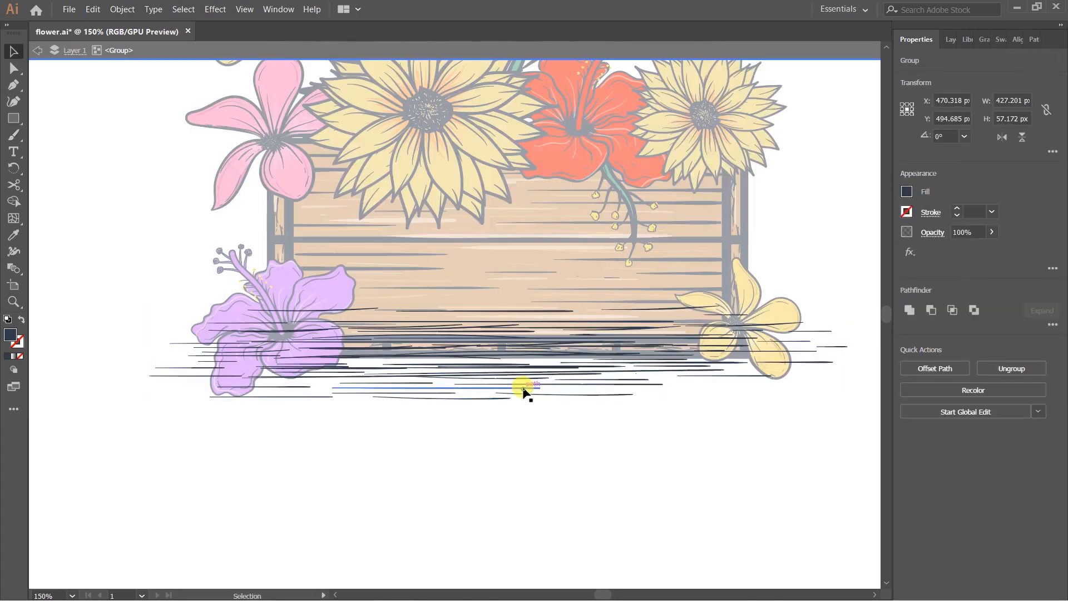
key(shift+b)
Paint dense dark strokes along the crate's bottom edge as a contact shadow, undoing unwanted strokes, and leave isolation mode.
drag(473, 337, 519, 357)
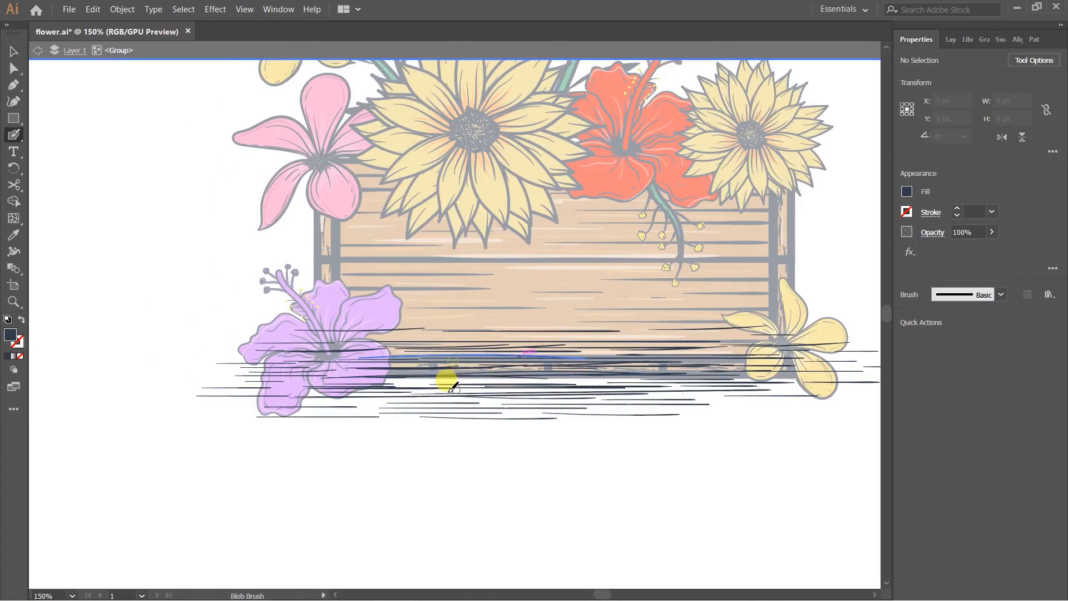
drag(321, 379, 612, 379)
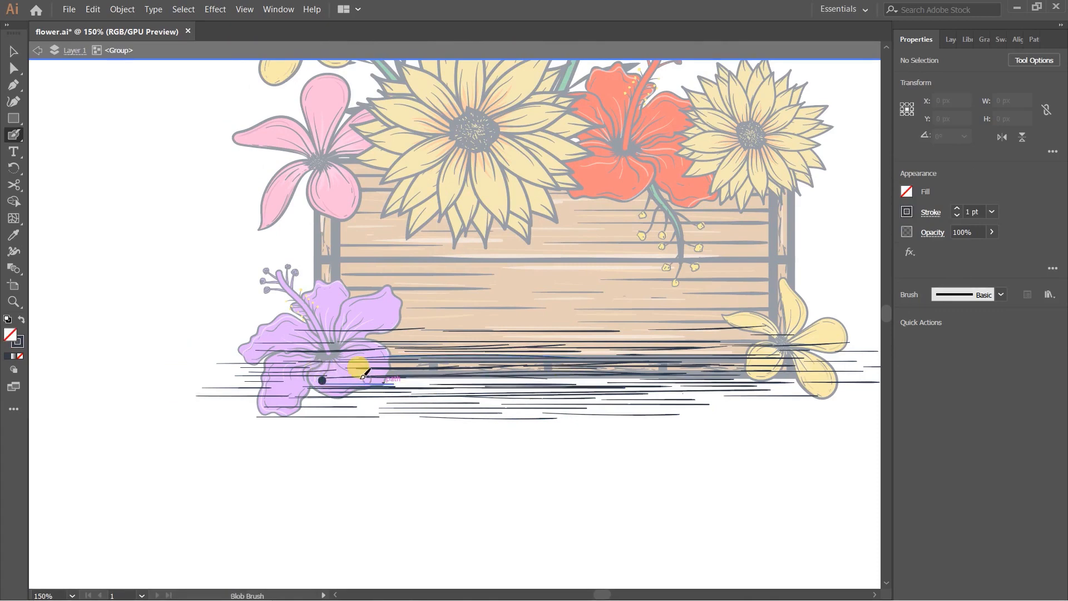
key(ctrl+z)
mouse_move(315, 380)
mouse_down()
mouse_move(637, 373)
mouse_move(477, 365)
mouse_move(722, 365)
mouse_move(497, 380)
mouse_up()
key(ctrl+z)
drag(365, 376, 546, 378)
mouse_move(313, 393)
mouse_down()
mouse_move(366, 394)
mouse_move(290, 388)
mouse_up()
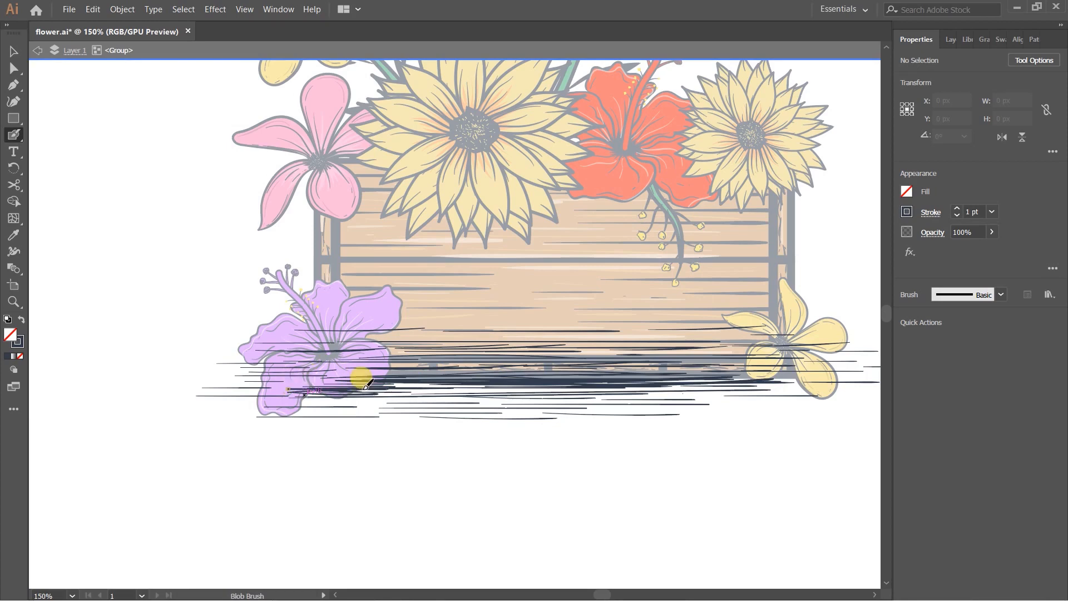
drag(498, 369, 312, 380)
mouse_move(540, 394)
mouse_down()
mouse_move(628, 399)
mouse_move(556, 391)
mouse_move(606, 392)
mouse_up()
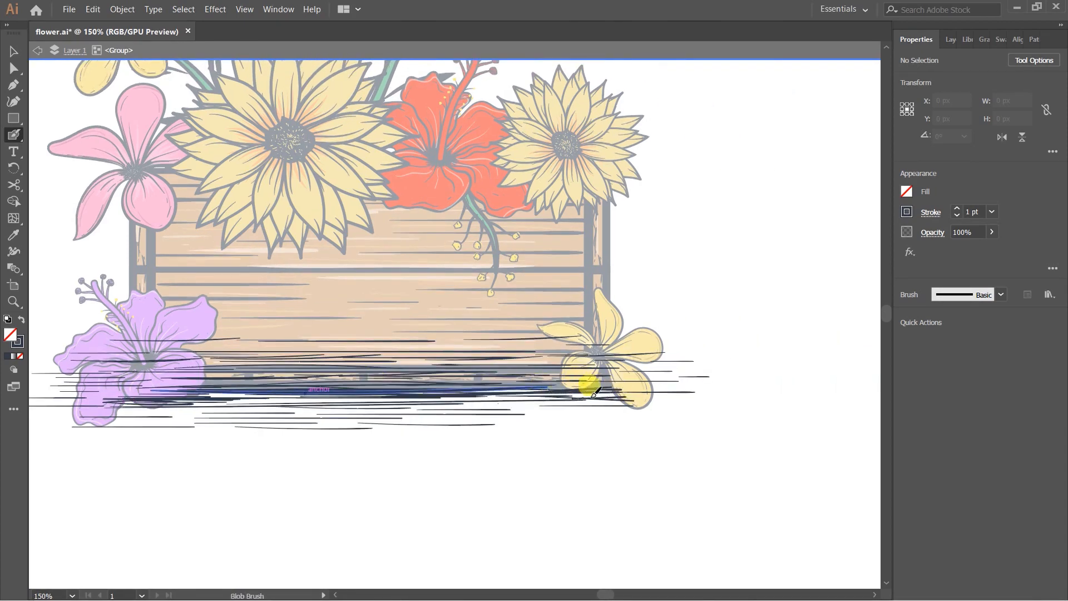
drag(423, 373, 631, 386)
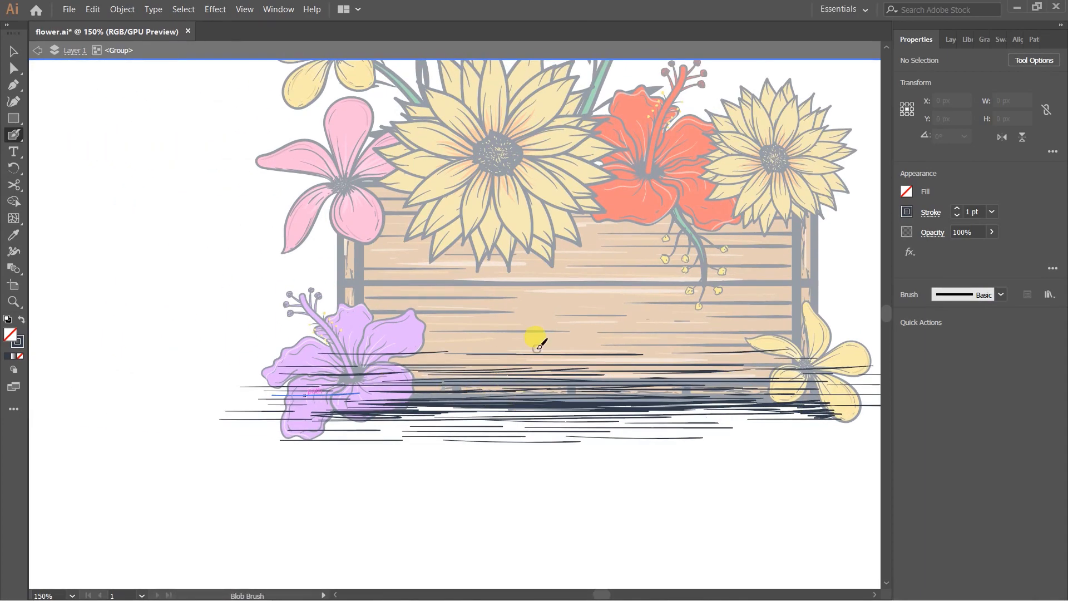
key(v)
double_click(211, 268)
key(ctrl+0)
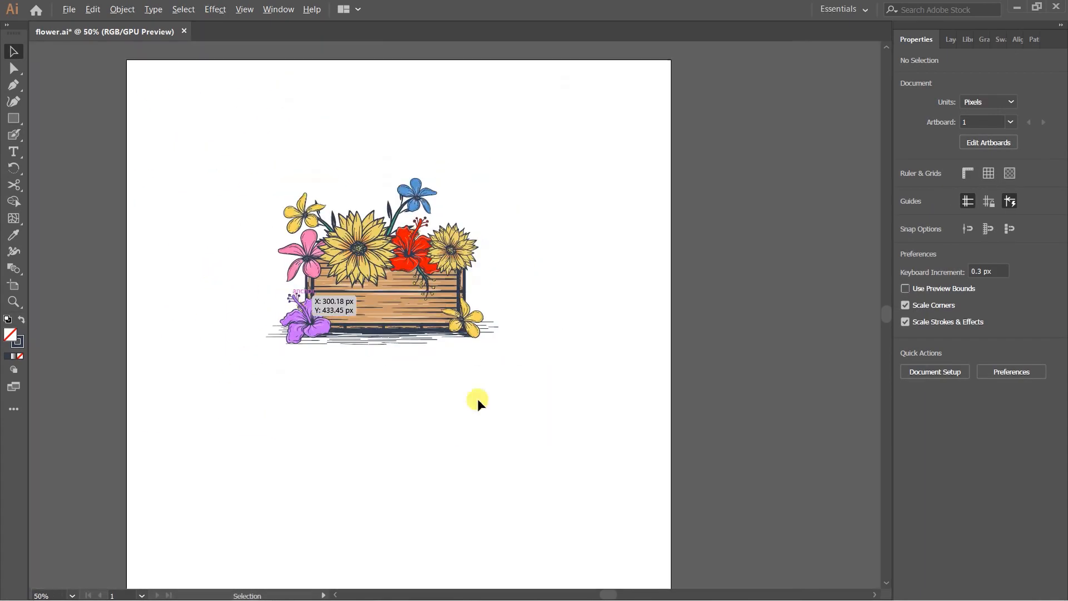
Select the entire crate and flower illustration, enlarge it slightly about its center and deselect it.
drag(249, 160, 537, 434)
scroll(493, 254, up, 2)
drag(495, 236, 617, 296)
scroll(618, 191, down, 2)
drag(299, 131, 707, 361)
drag(623, 176, 667, 167)
click(669, 370)
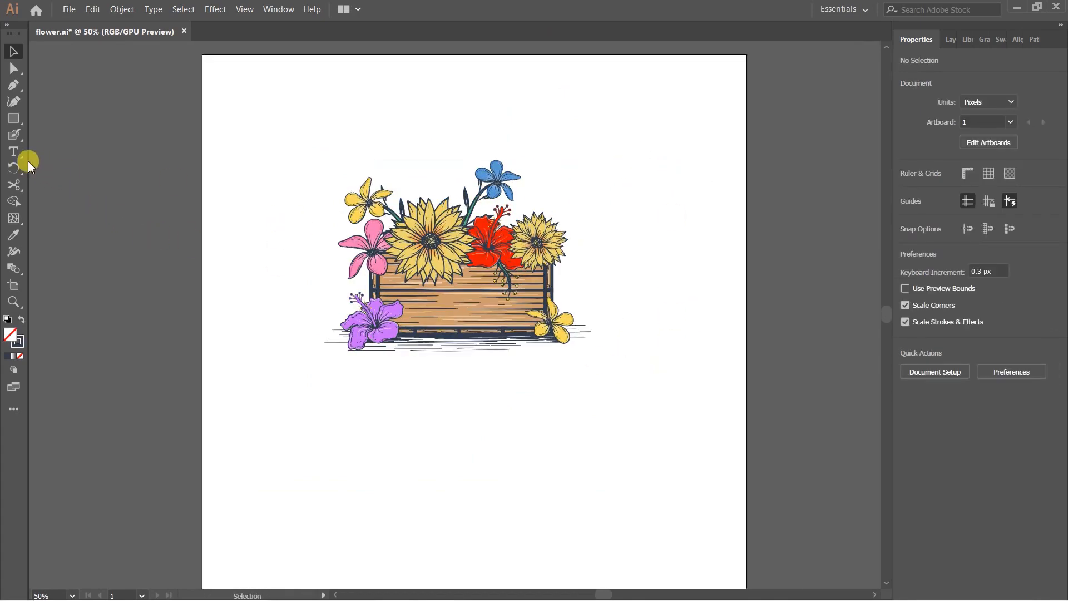
Add the text "Shone" on the artboard below the crate and enlarge it to about 132 pt, undoing unwanted resizes.
click(373, 445)
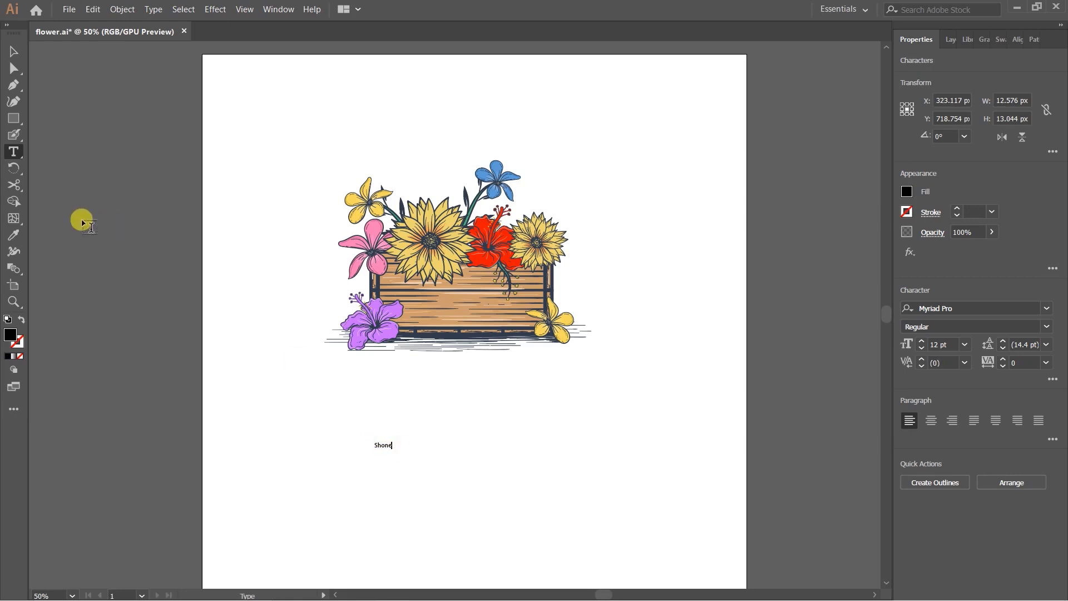
click(12, 50)
drag(391, 443, 476, 384)
key(ctrl+z)
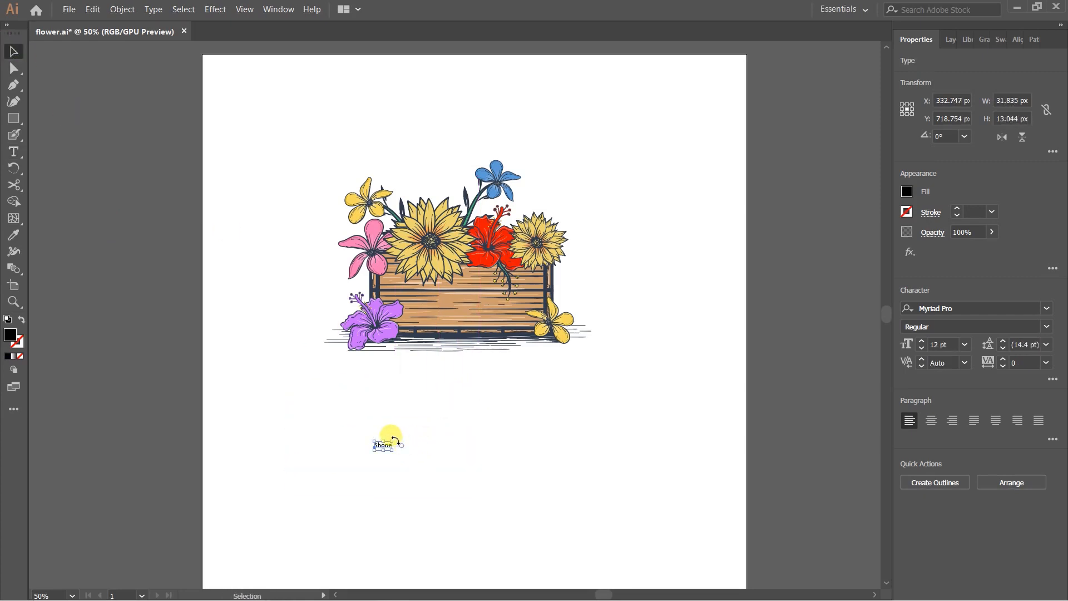
drag(398, 443, 498, 402)
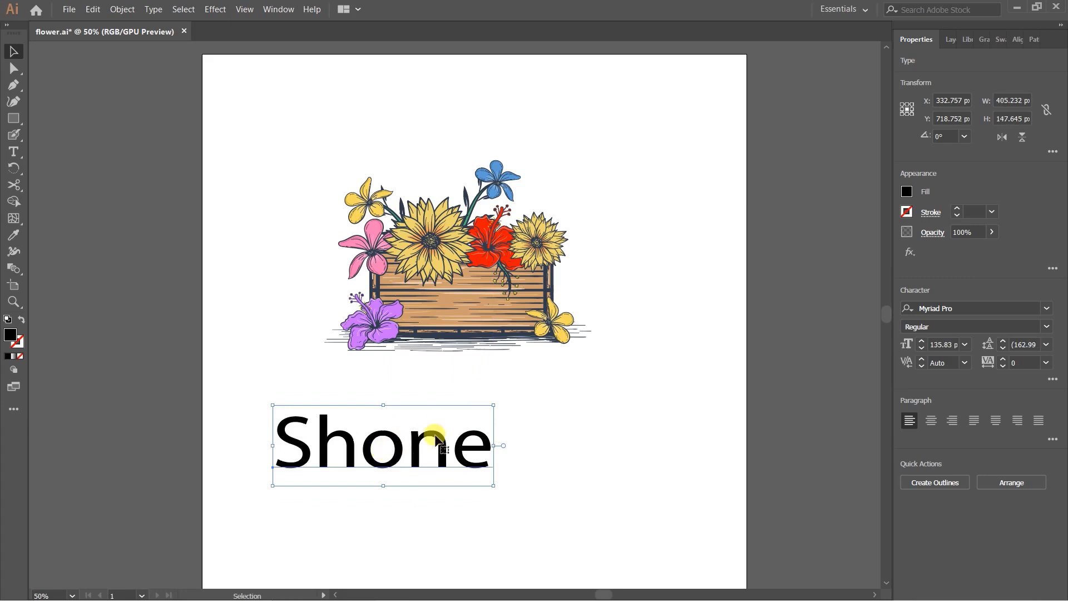
key(ctrl+z)
drag(393, 441, 494, 388)
Change the text below the crate to "Shine Flowers".
double_click(398, 442)
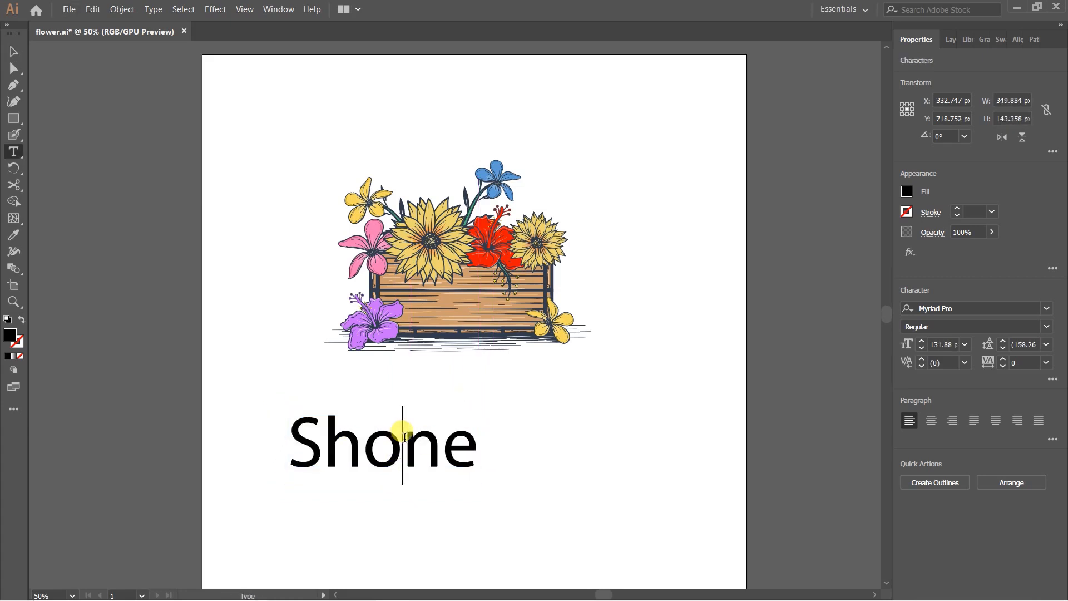
key(BackSpace)
text(ine)
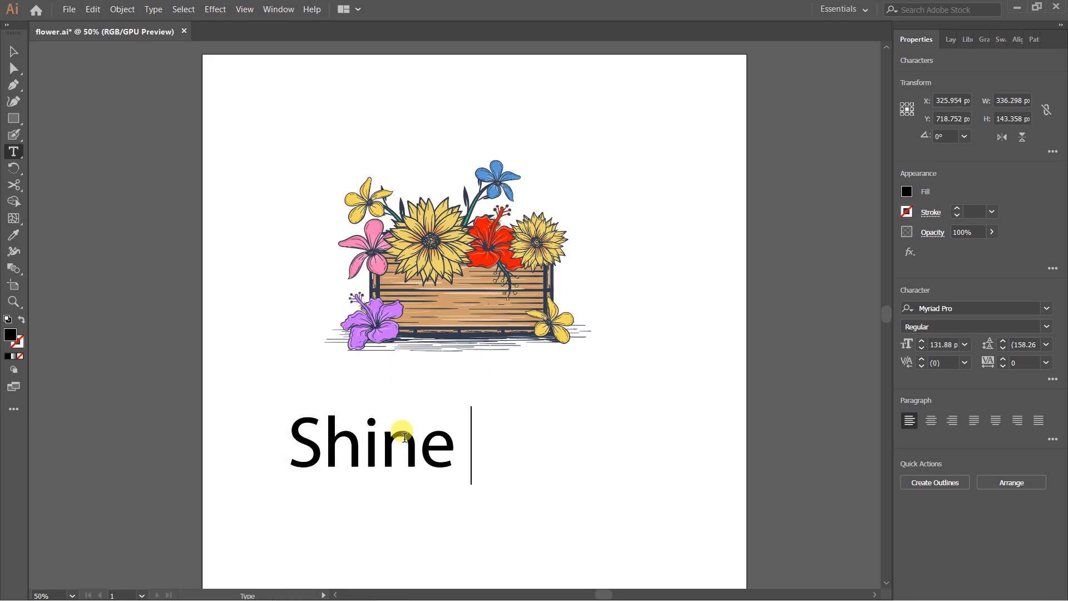
text( Flower)
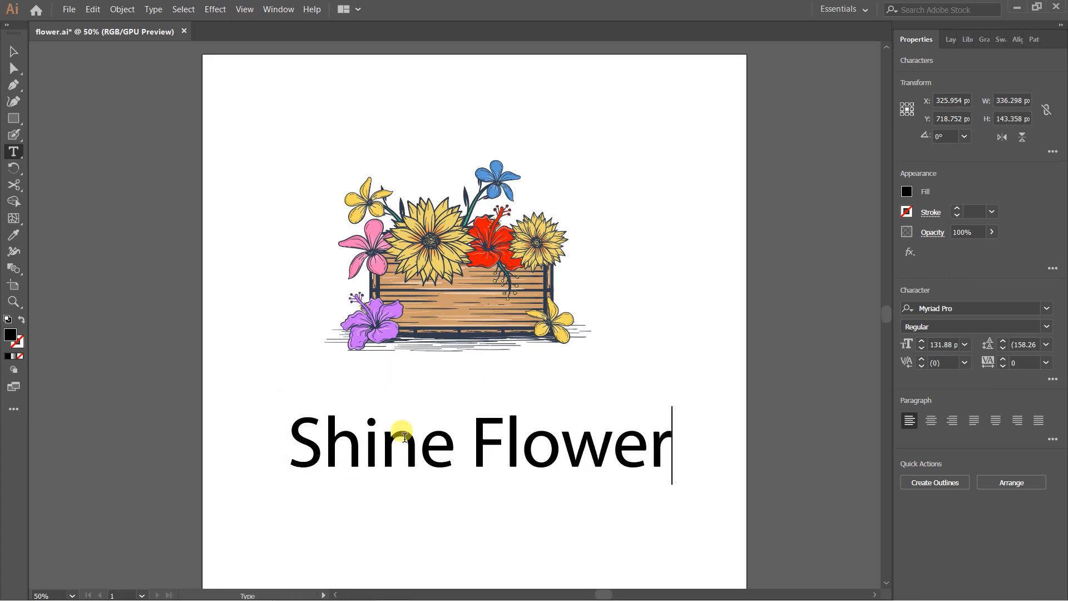
text(s)
click(12, 52)
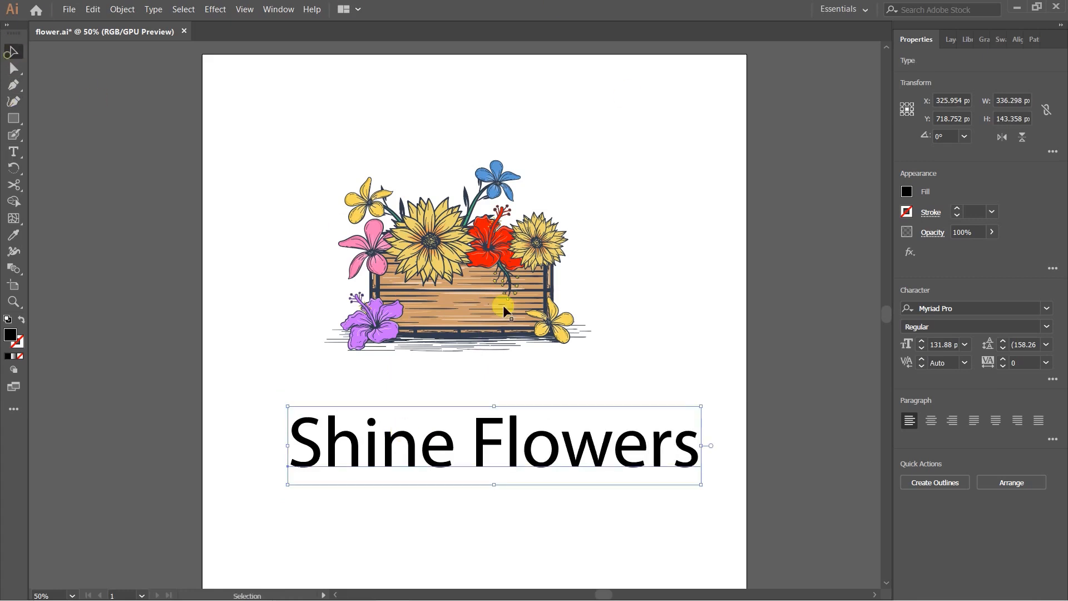
Scale the "Shine Flowers" text down to about 106 pt and position it just beneath the ground lines.
drag(630, 446, 591, 406)
drag(662, 367, 623, 378)
drag(541, 409, 541, 396)
Set the "Shine Flowers" title's font to Bulges and enlarge it to about 142 pt.
click(964, 308)
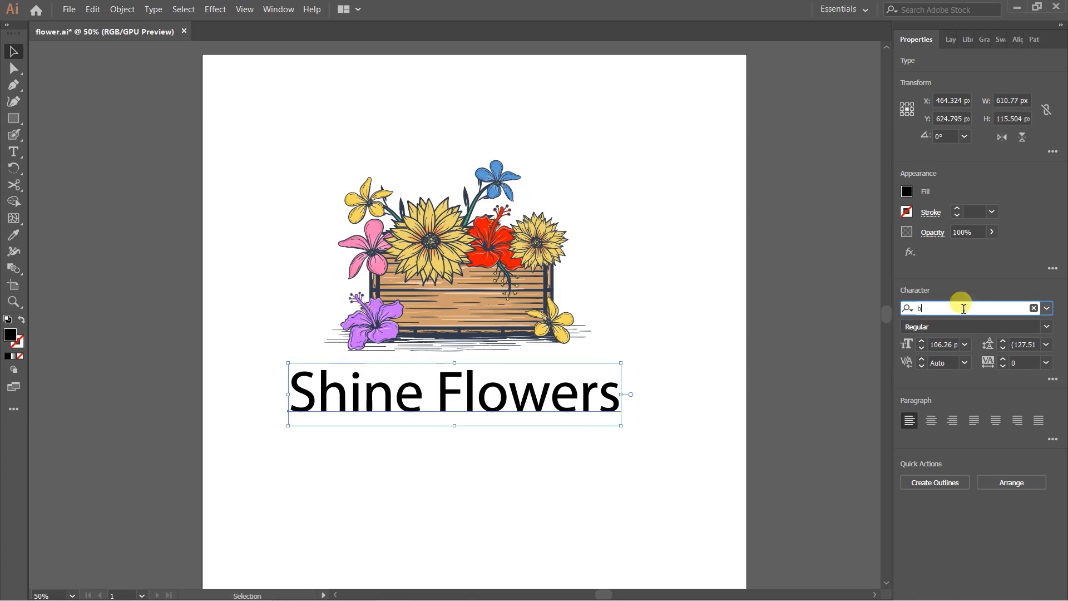
text(ulge)
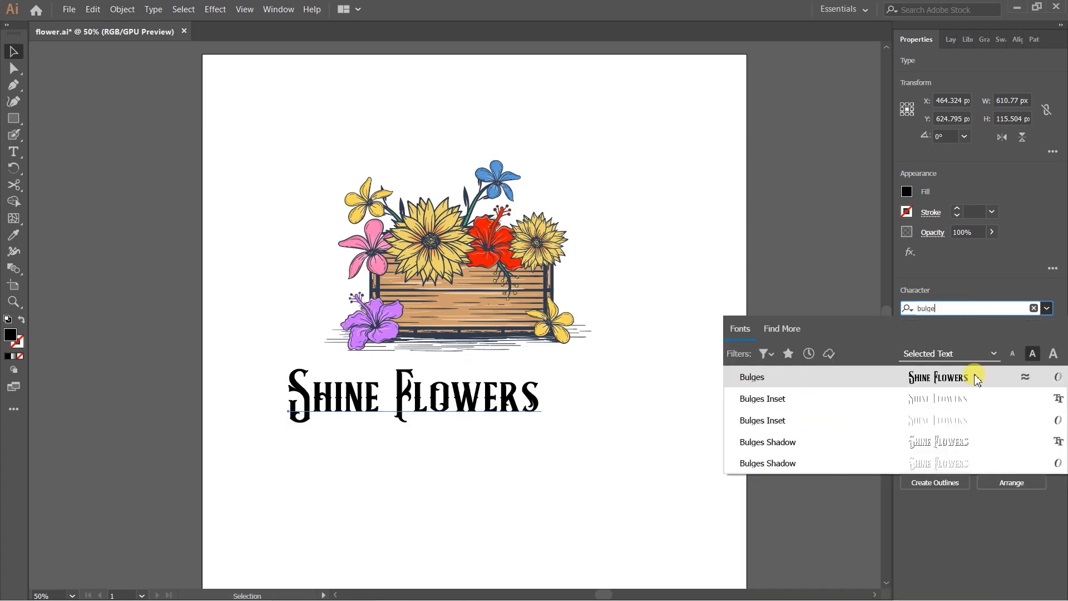
click(966, 378)
drag(539, 437, 628, 350)
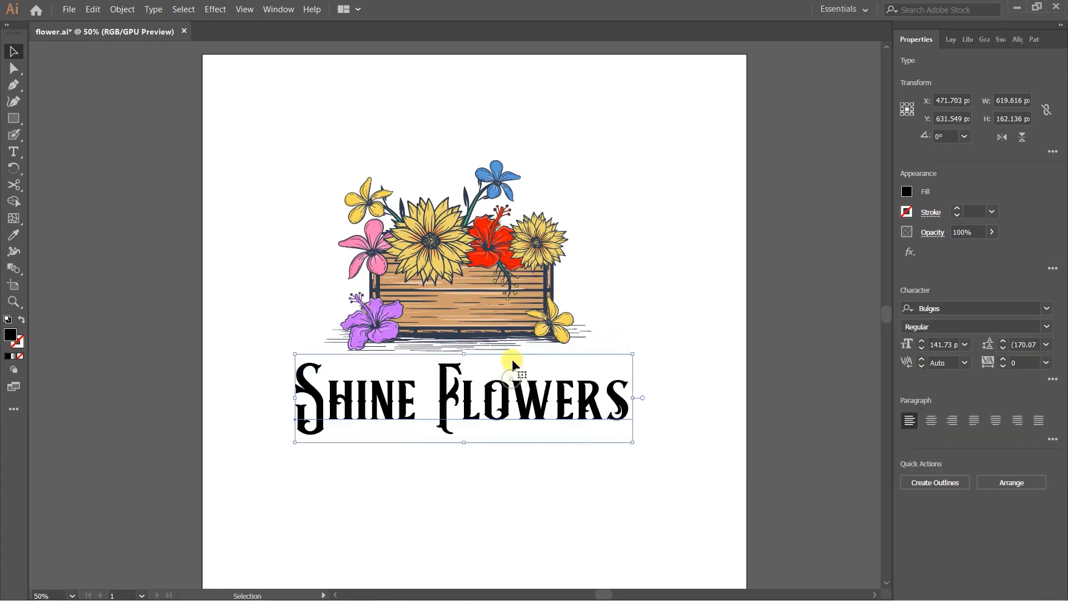
Move the title up so it sits close beneath the ground lines of the crate.
scroll(512, 356, up, 1)
scroll(622, 236, up, 1)
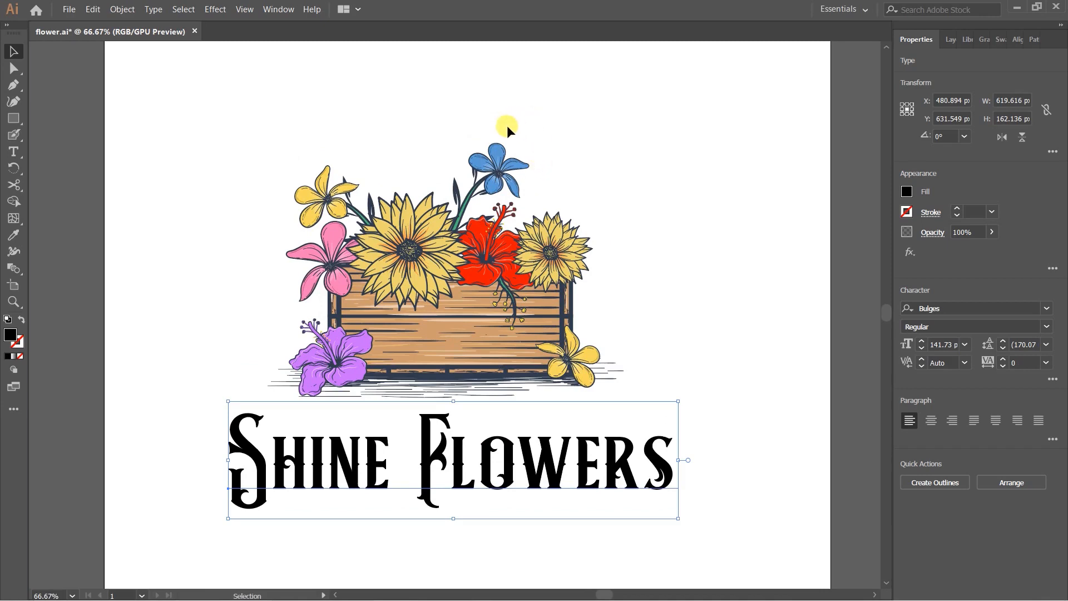
drag(566, 454, 566, 447)
click(726, 365)
drag(548, 486, 554, 485)
click(637, 525)
drag(489, 463, 491, 458)
click(716, 322)
drag(556, 451, 553, 448)
Retype the title's initial S, the F and the final s in lowercase so all letters share one height.
double_click(262, 448)
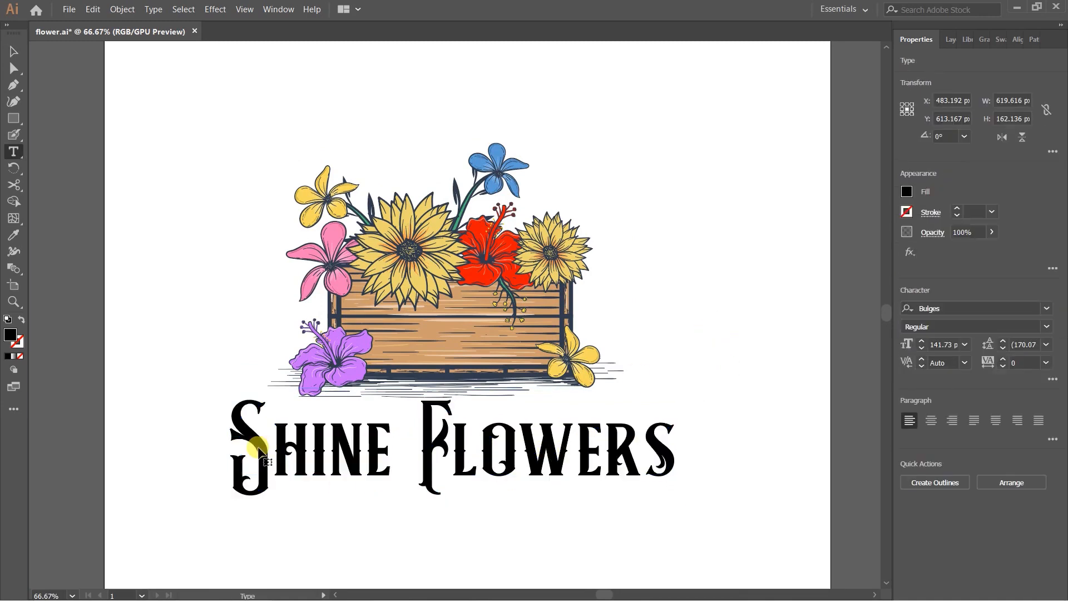
triple_click(264, 439)
drag(248, 438, 263, 440)
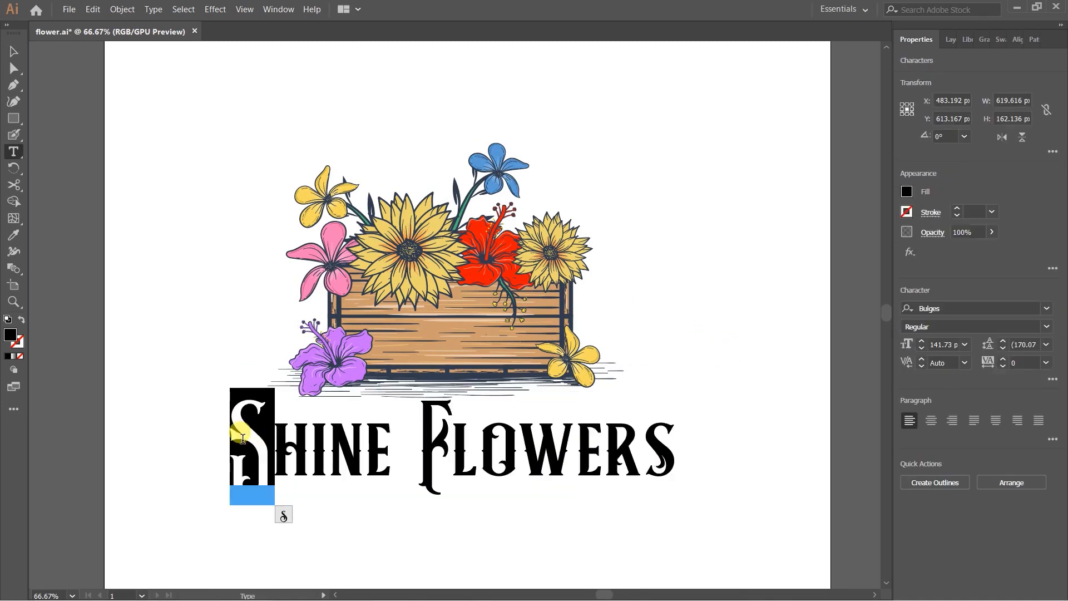
text(s)
drag(443, 435, 407, 438)
text(F)
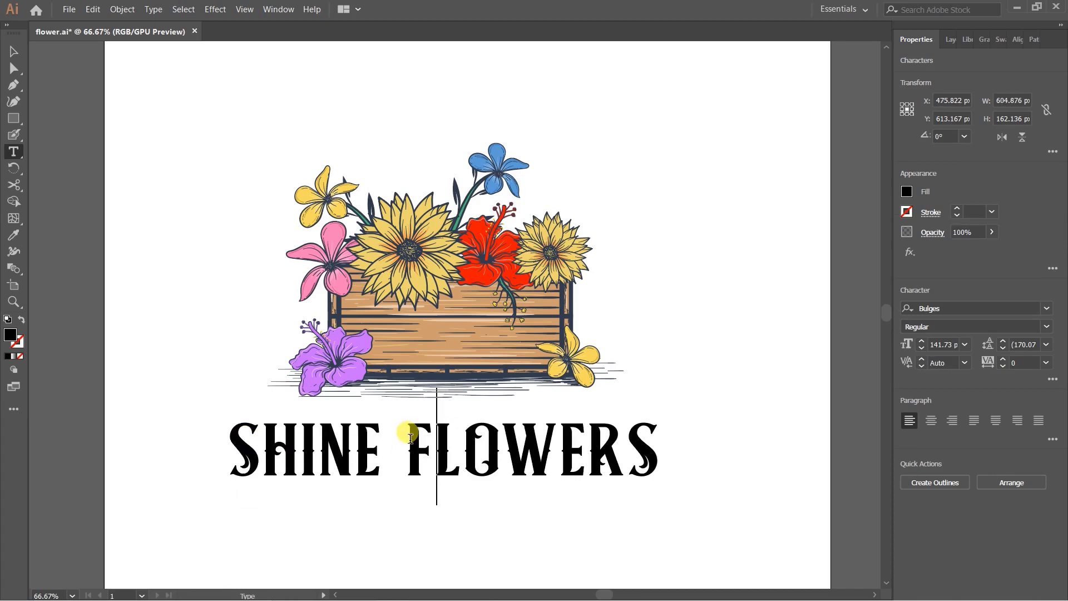
drag(644, 432, 675, 509)
text(s)
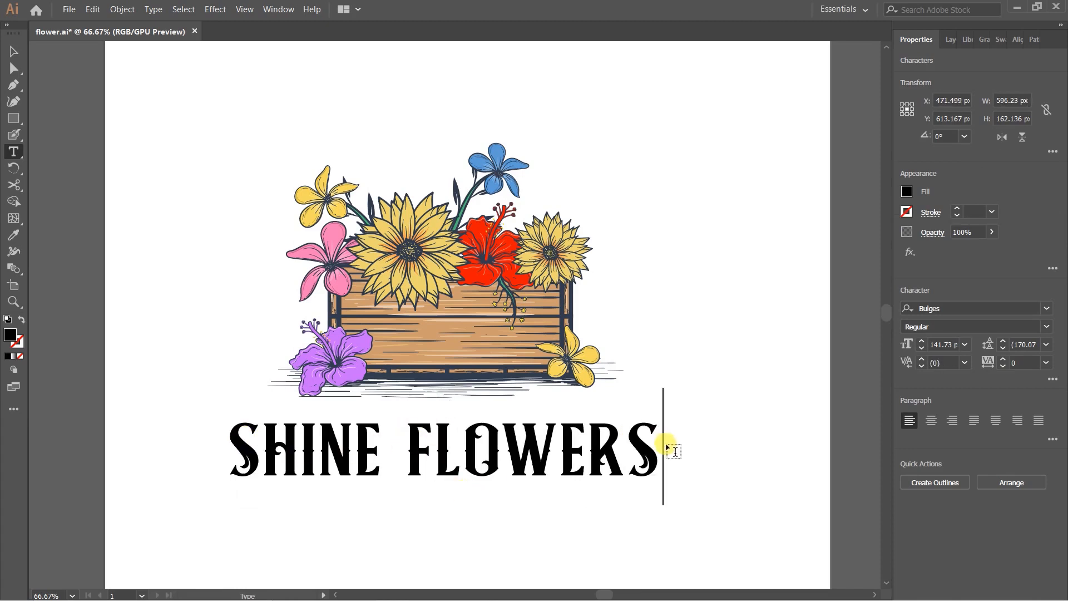
Replace the title's last and first letters with a decorative capital S and deselect the text.
drag(640, 434, 652, 435)
text(S)
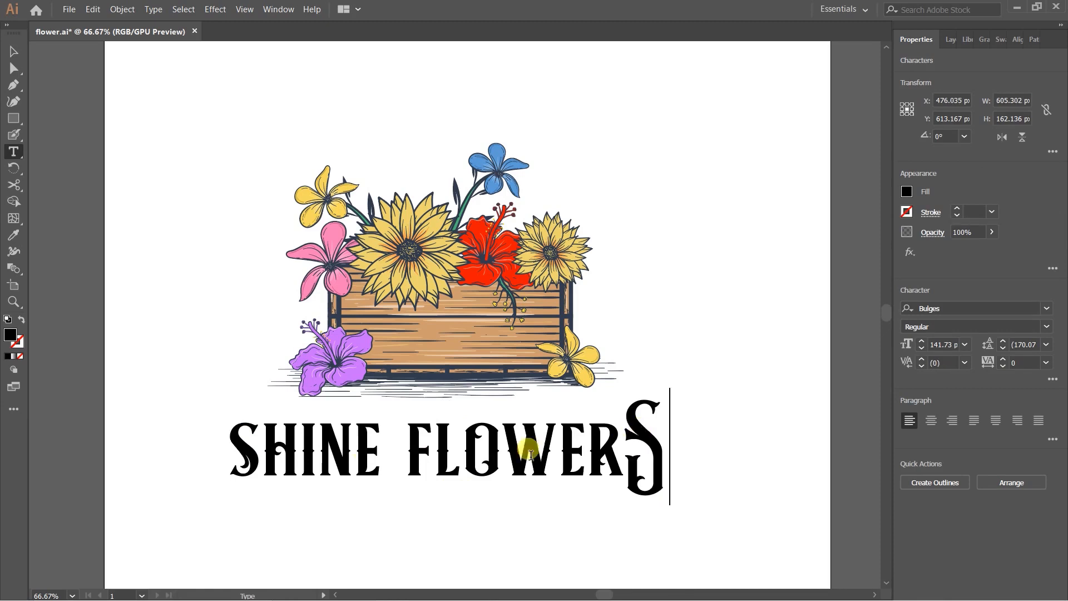
drag(249, 432, 260, 432)
text(S)
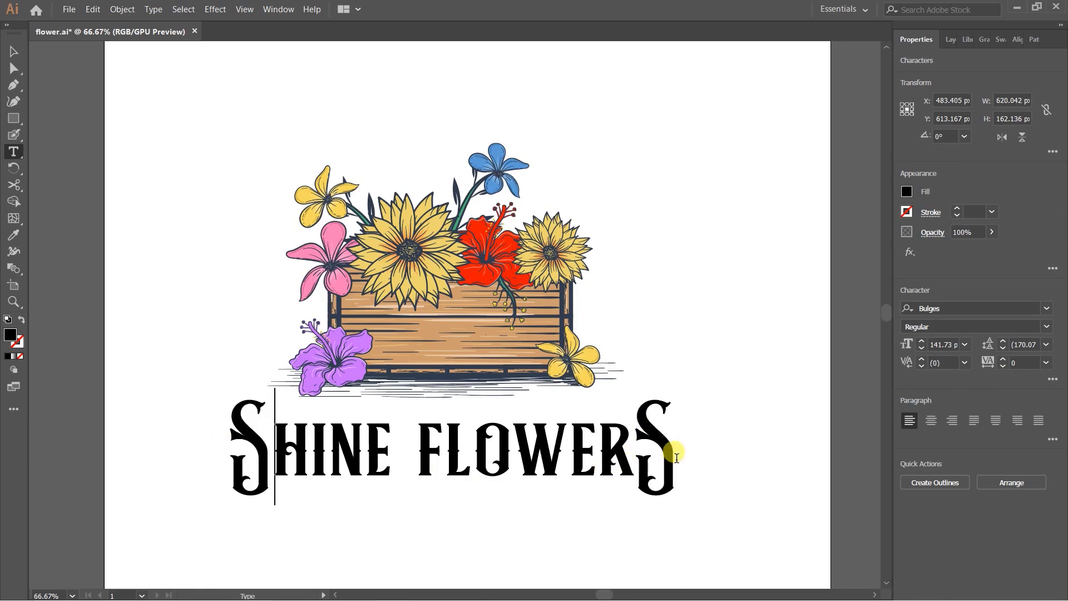
click(13, 51)
click(723, 445)
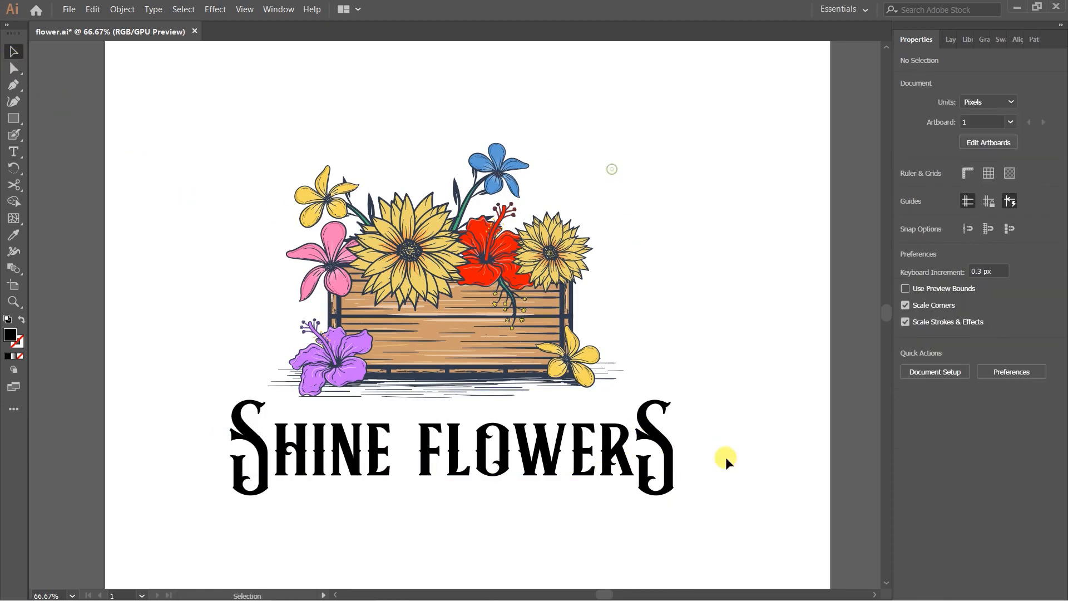
Enlarge the title to about 145 pt and position it just beneath the crate's ground lines.
drag(693, 484, 677, 422)
drag(559, 413, 556, 389)
click(568, 422)
drag(661, 318, 670, 314)
mouse_move(624, 353)
mouse_down()
mouse_move(582, 359)
mouse_move(619, 352)
mouse_up()
click(719, 273)
click(581, 373)
click(703, 365)
Recolor the title by sampling the dark outline color of the crate with the Eyedropper.
click(571, 379)
key(i)
scroll(475, 296, up, 4)
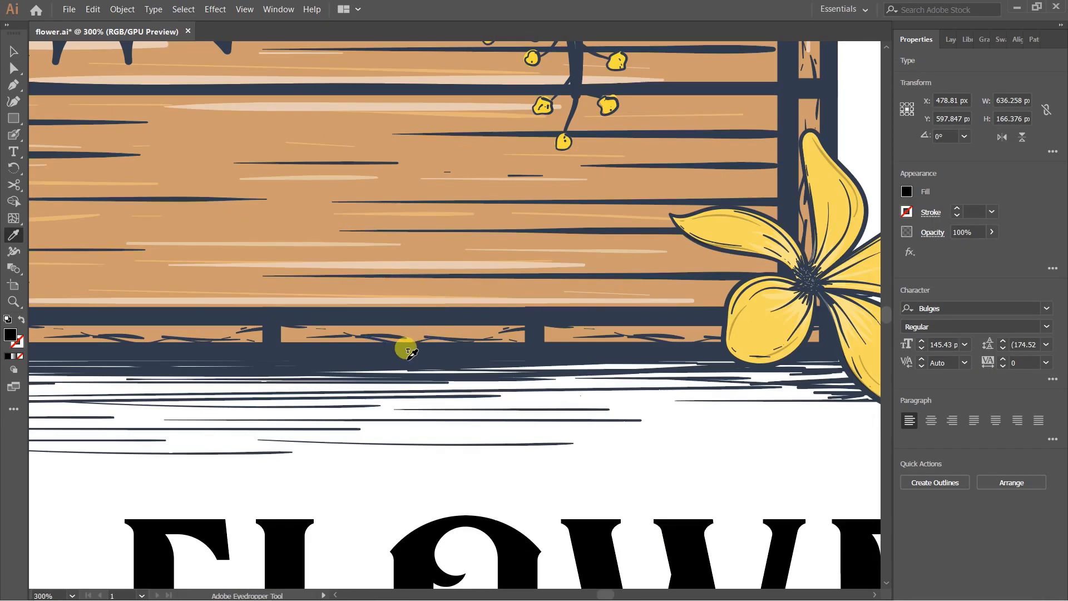
click(407, 359)
scroll(463, 345, down, 5)
key(v)
scroll(606, 389, up, 4)
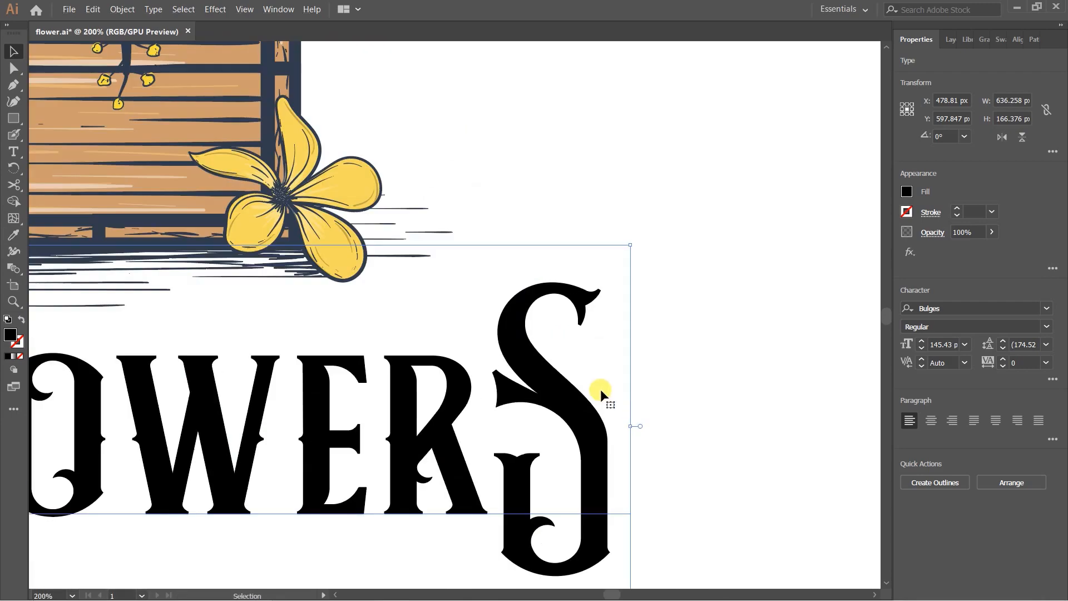
key(i)
click(296, 71)
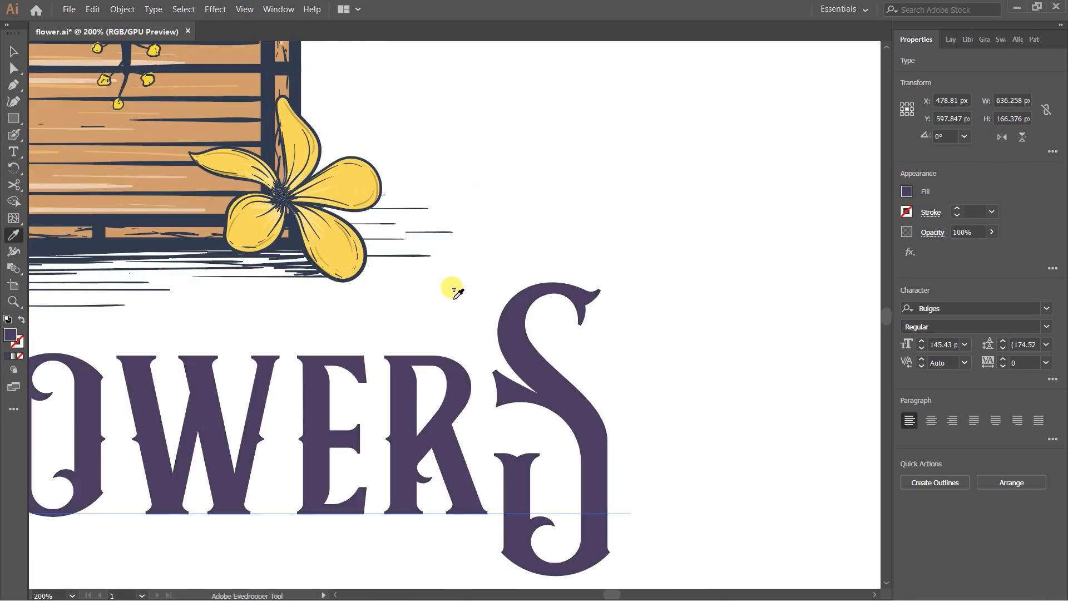
key(v)
click(655, 265)
scroll(636, 272, down, 4)
Darken the title's fill to a deep, nearly black navy and deselect it.
drag(482, 381, 504, 432)
click(511, 384)
double_click(10, 334)
click(789, 399)
drag(789, 399, 766, 420)
click(1032, 293)
click(573, 445)
scroll(570, 447, up, 1)
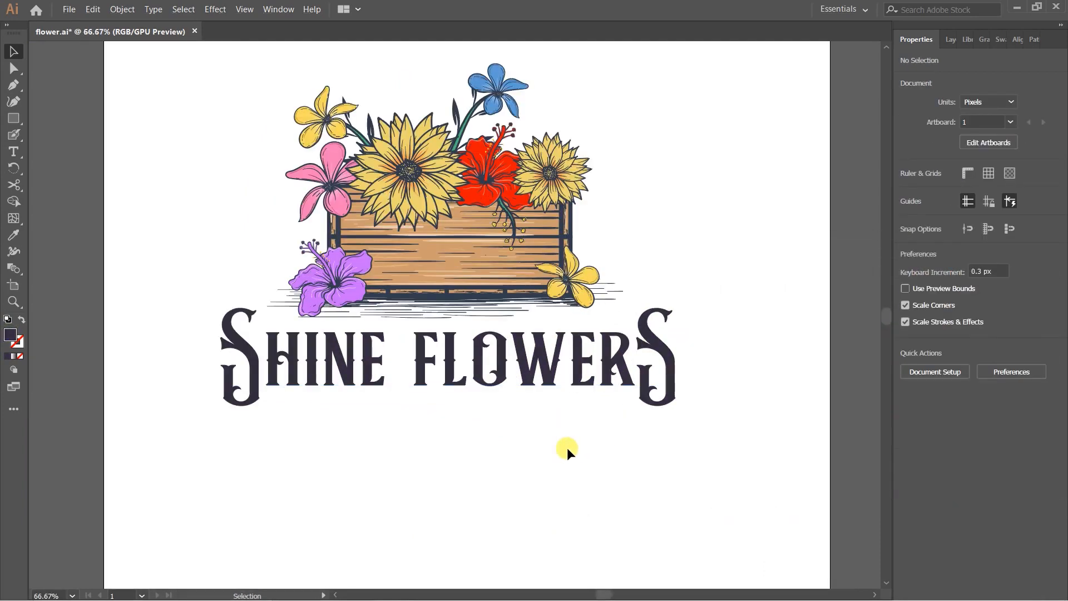
Shift the title slightly to the right, enlarge it to about 154 pt and deselect it.
drag(543, 377, 555, 380)
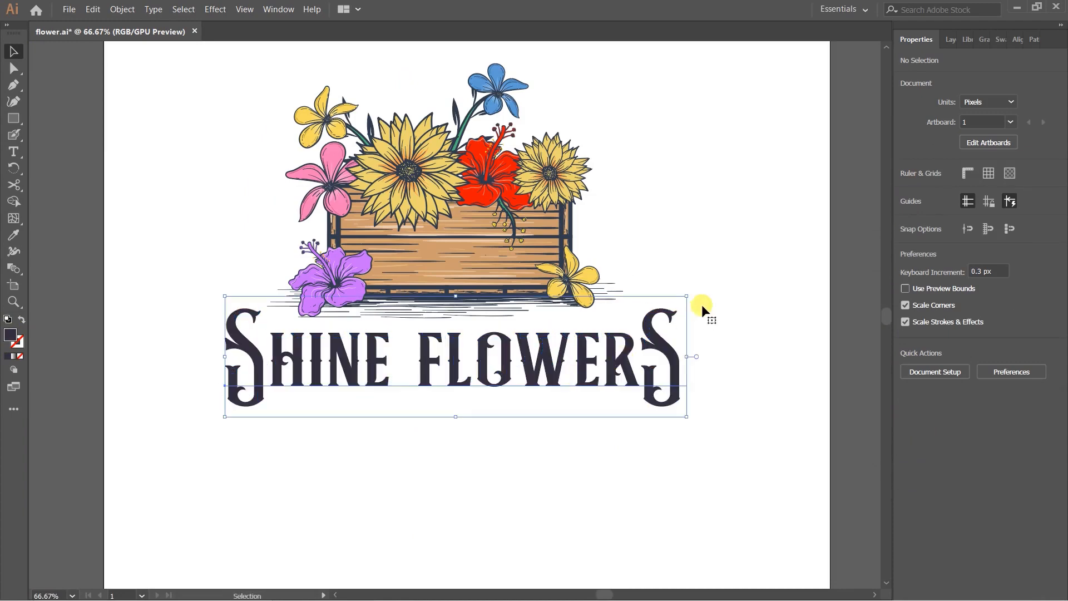
drag(688, 294, 701, 292)
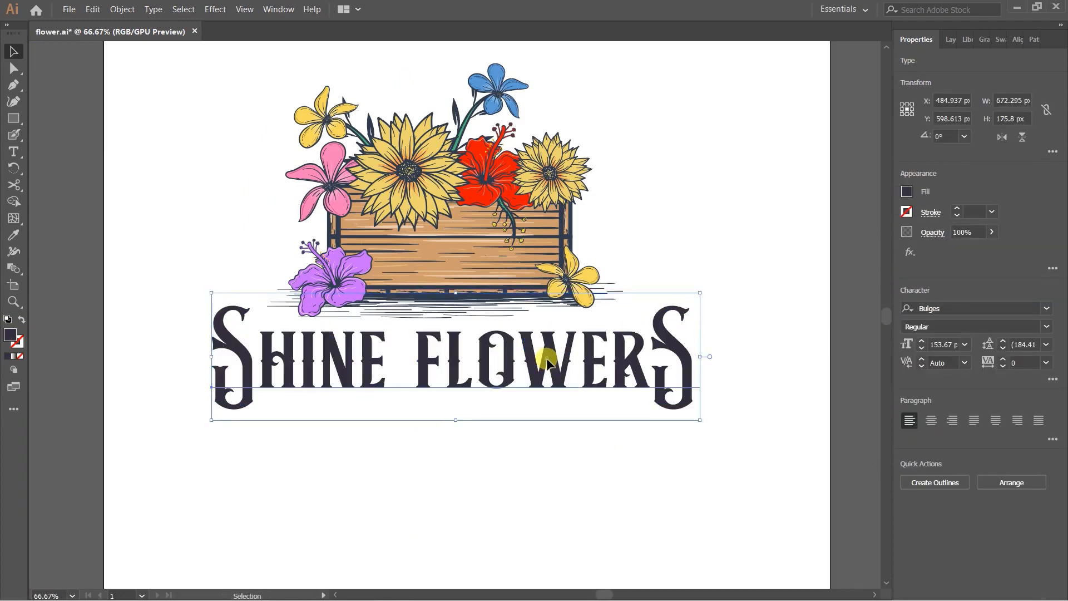
click(543, 493)
Duplicate the title directly below itself and change the copy's text to "SINCE 2022" with a wider word gap.
drag(443, 379, 452, 465)
double_click(452, 465)
key(ctrl+a)
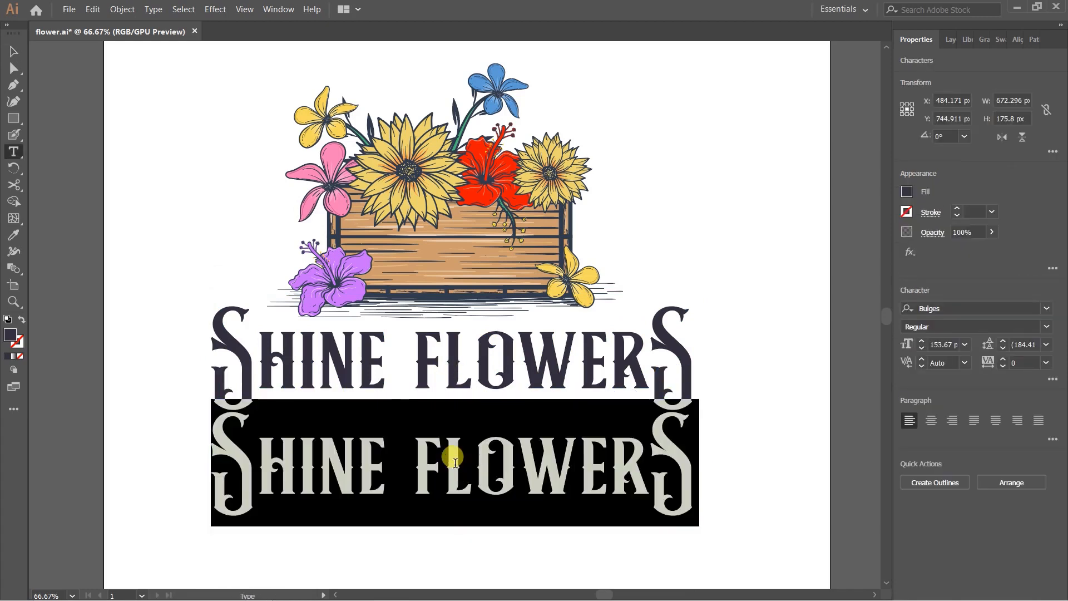
text(SINCE)
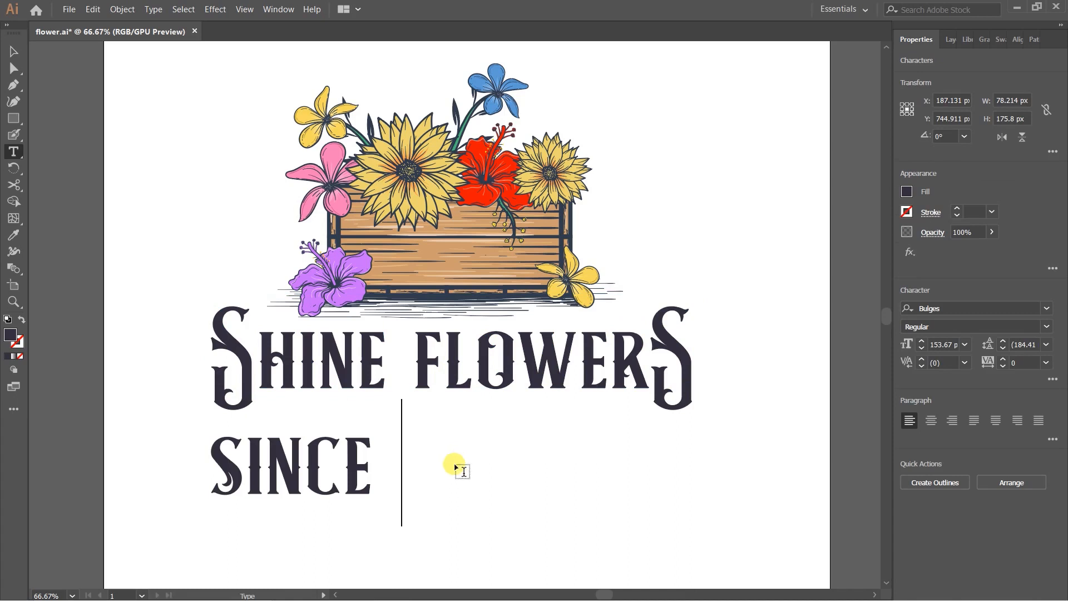
text( 2022)
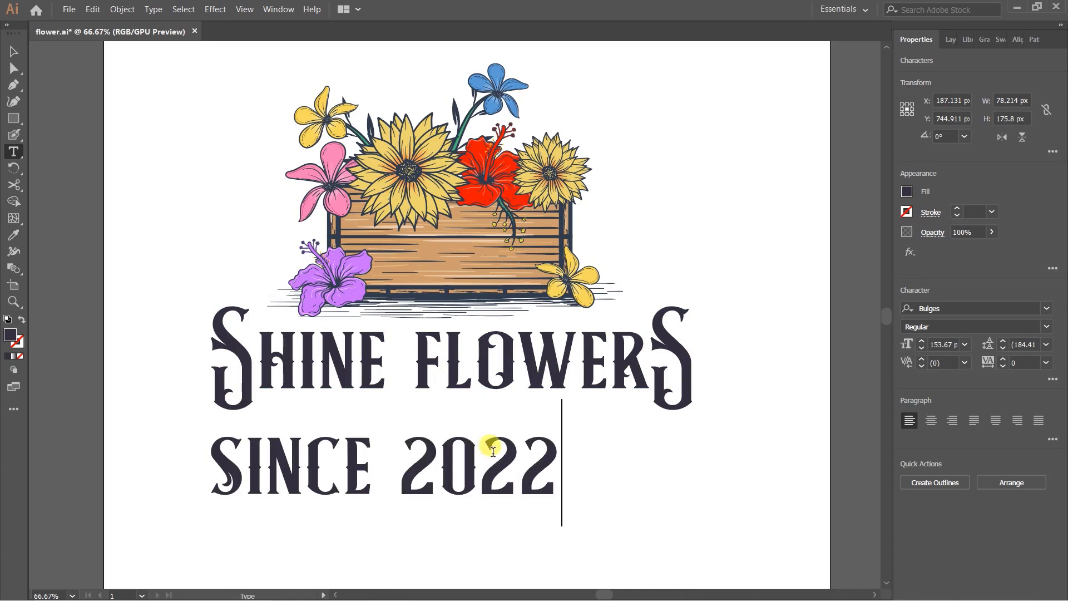
click(412, 469)
key(Escape)
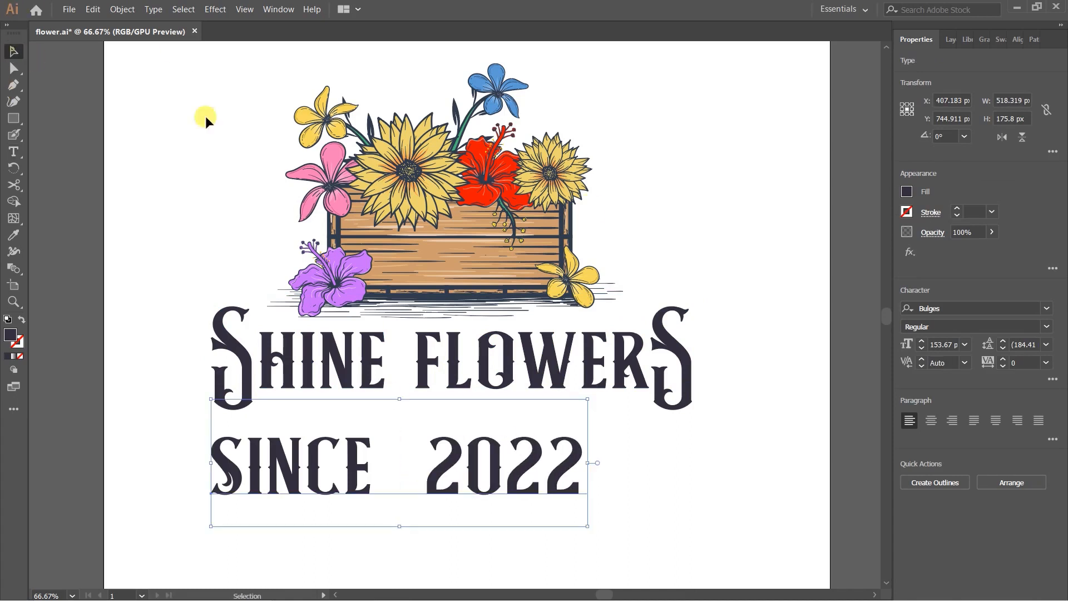
Set the font of the "SINCE 2022" text to Colus Regular.
click(951, 308)
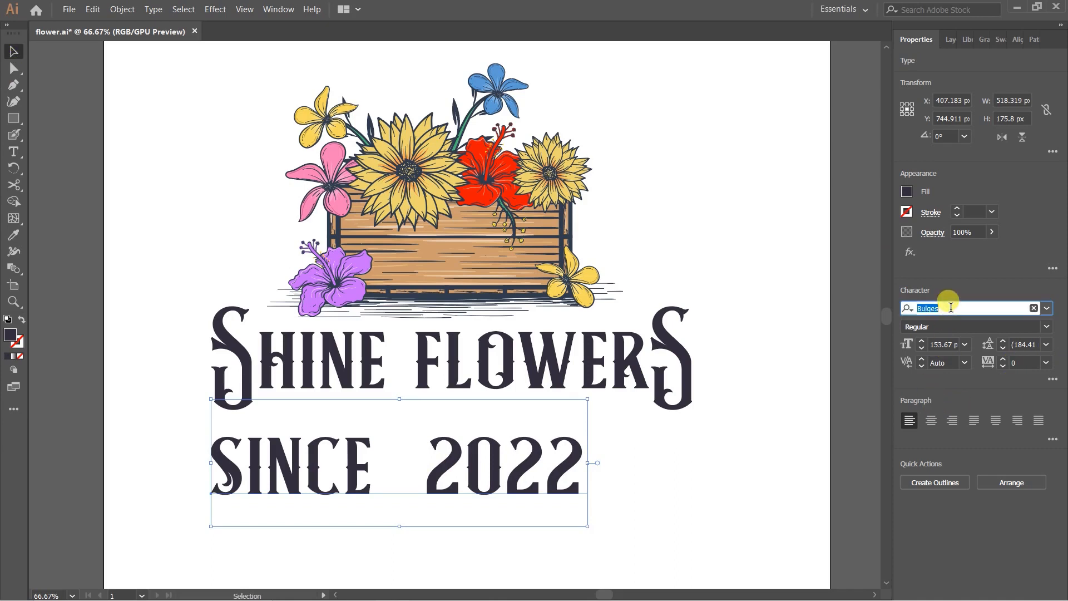
text(colu)
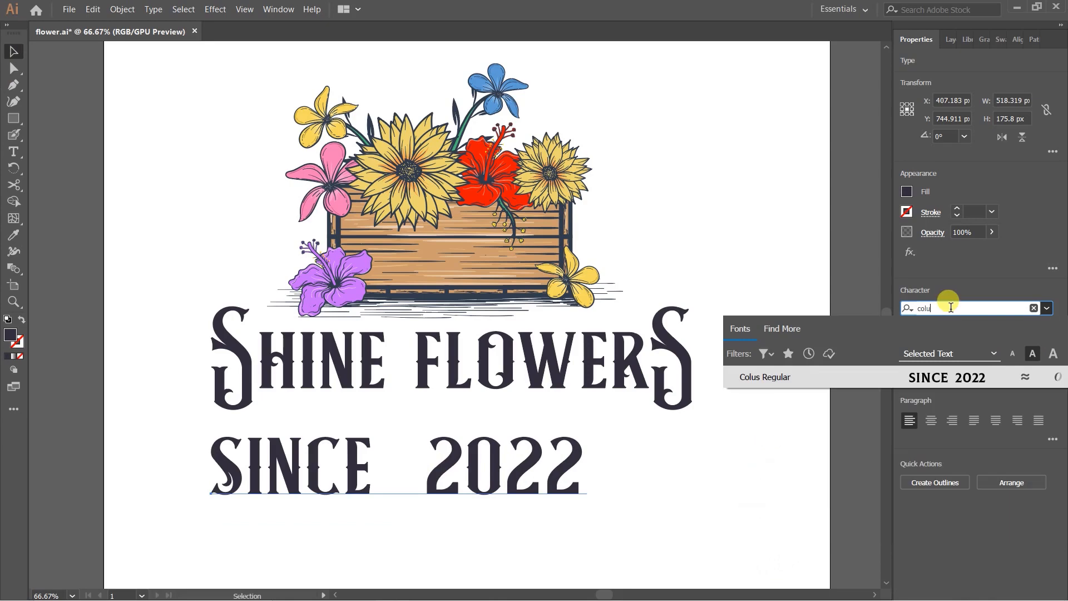
click(781, 377)
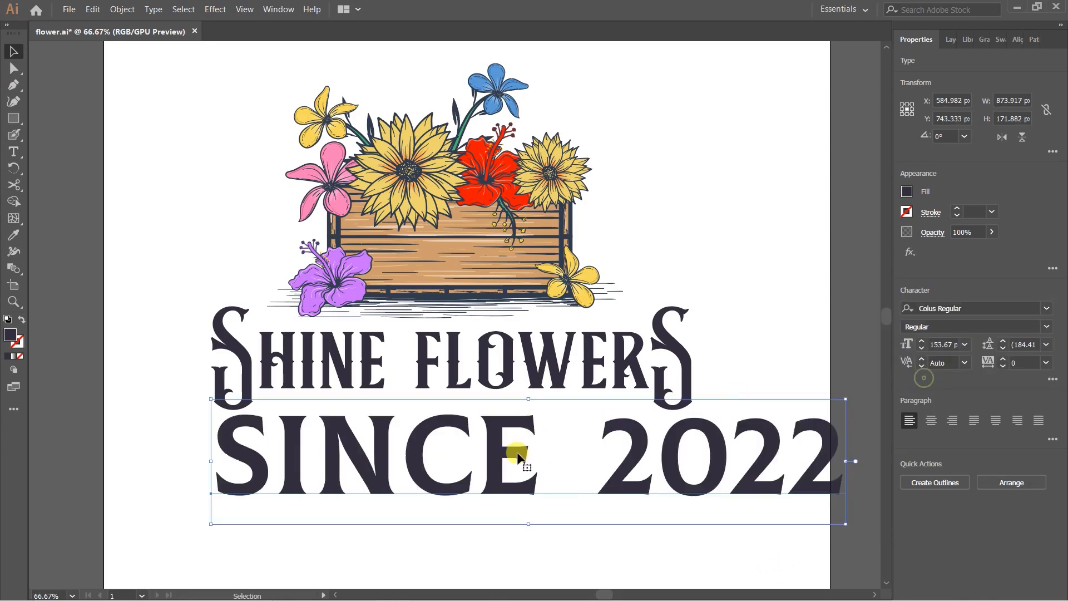
Scale the "SINCE 2022" text down to about 39 pt and place it beneath the middle of the title.
scroll(512, 453, down, 1)
drag(745, 417, 503, 424)
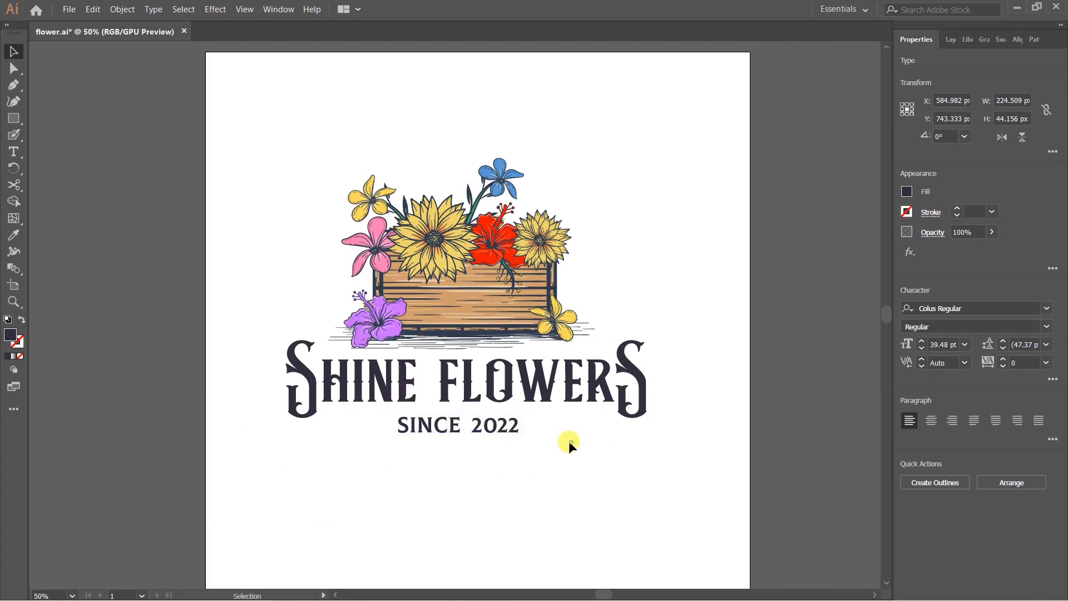
click(569, 441)
scroll(527, 469, up, 1)
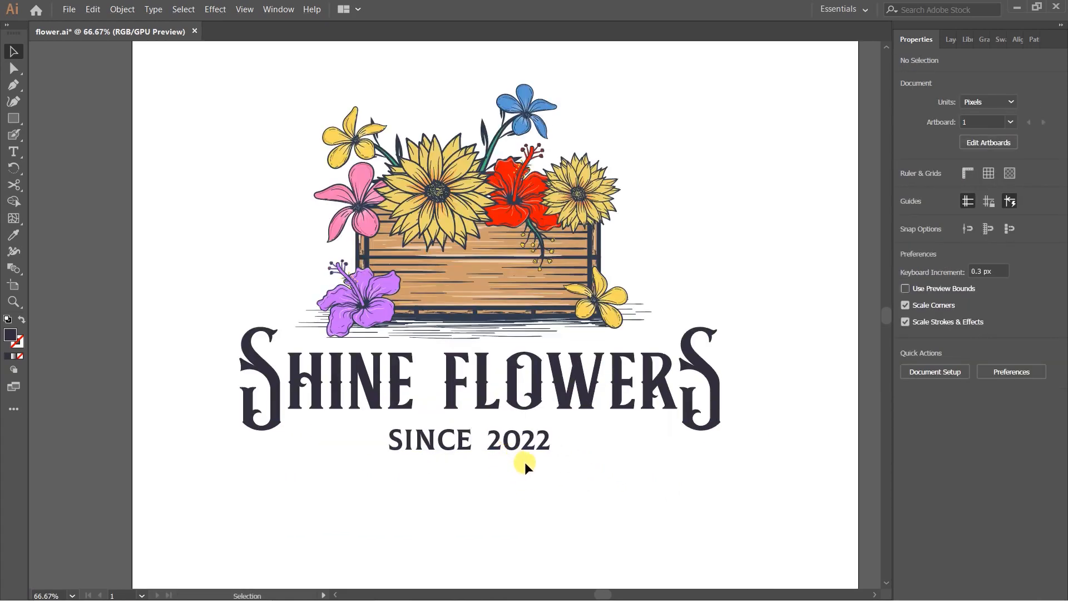
Center the "SINCE 2022" text horizontally on the title, using the title as the key object.
click(517, 447)
shift+click(536, 389)
click(537, 389)
click(956, 480)
click(598, 464)
scroll(598, 464, down, 1)
scroll(606, 475, up, 1)
scroll(577, 443, down, 1)
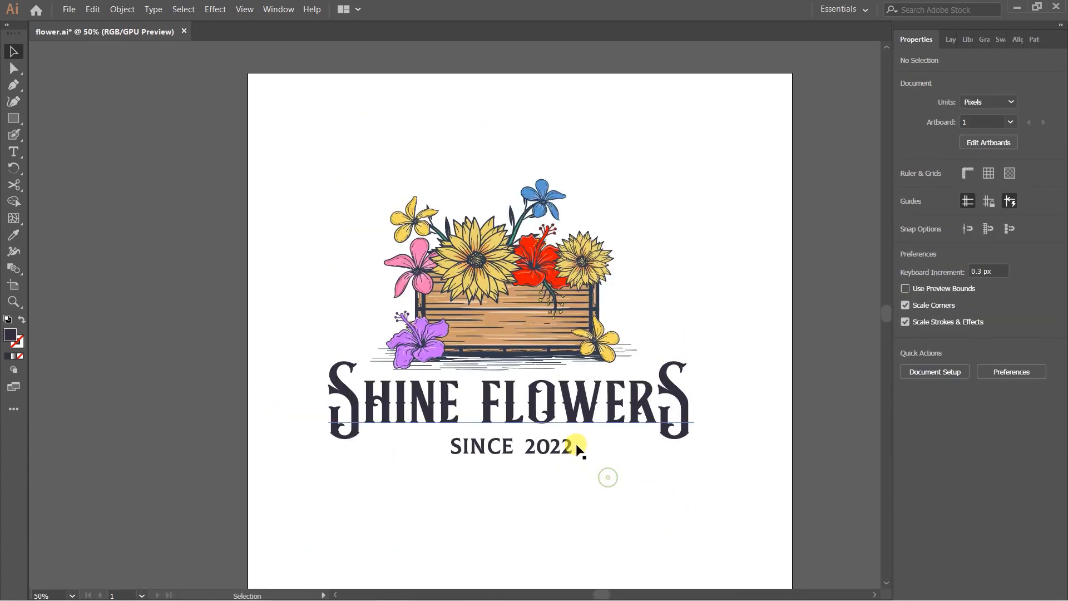
Select the whole illustration with both text lines and group them into one object.
drag(245, 144, 675, 506)
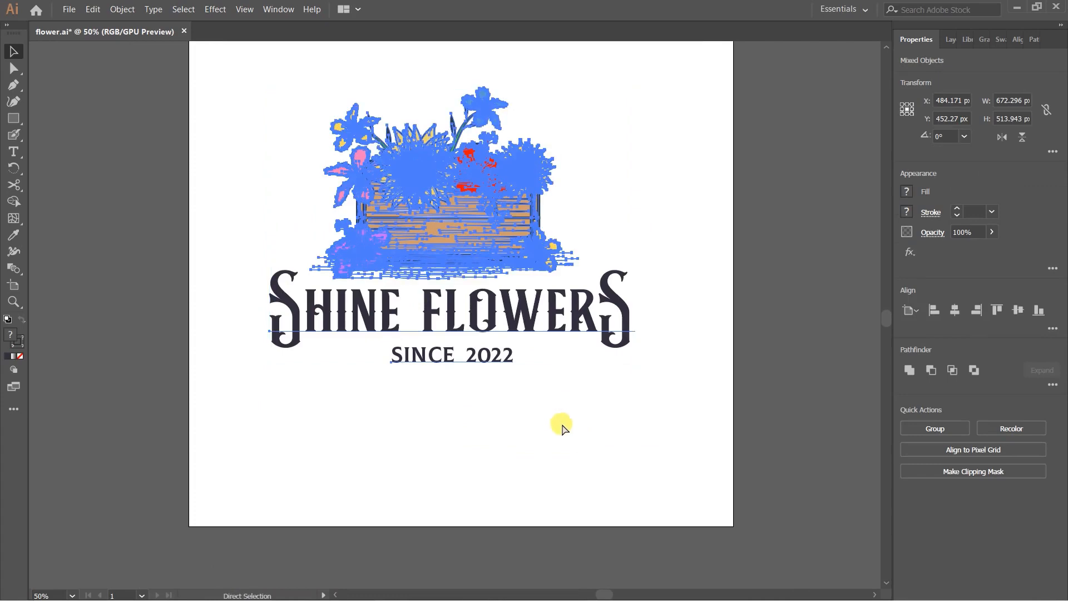
key(ctrl+g)
click(577, 437)
drag(529, 316, 533, 330)
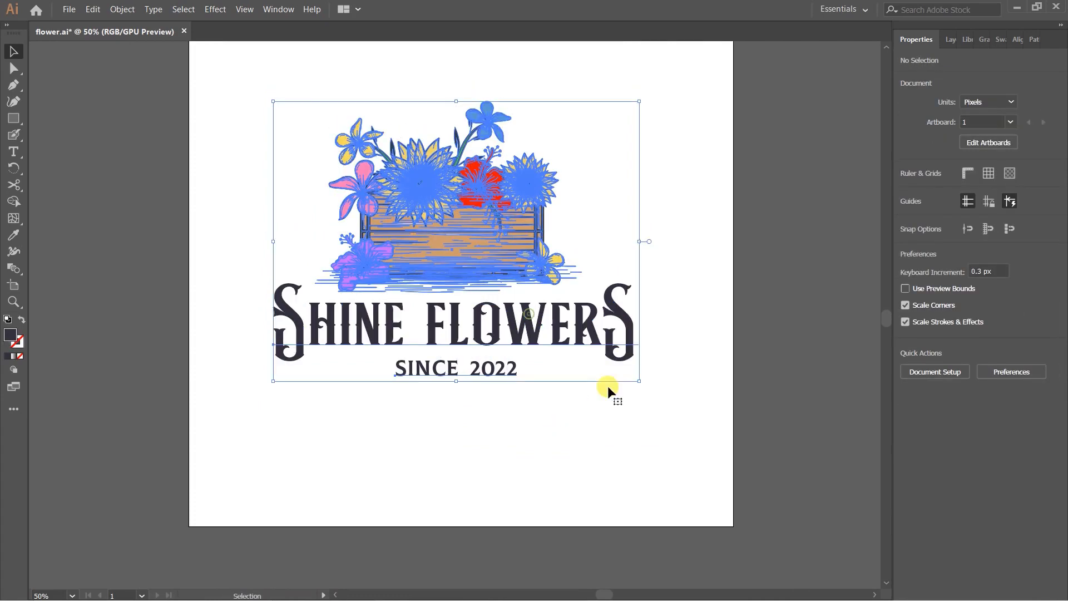
Center the grouped artwork horizontally and vertically on the artboard and deselect it.
click(1017, 41)
click(945, 77)
click(1028, 77)
click(660, 162)
drag(651, 160, 624, 239)
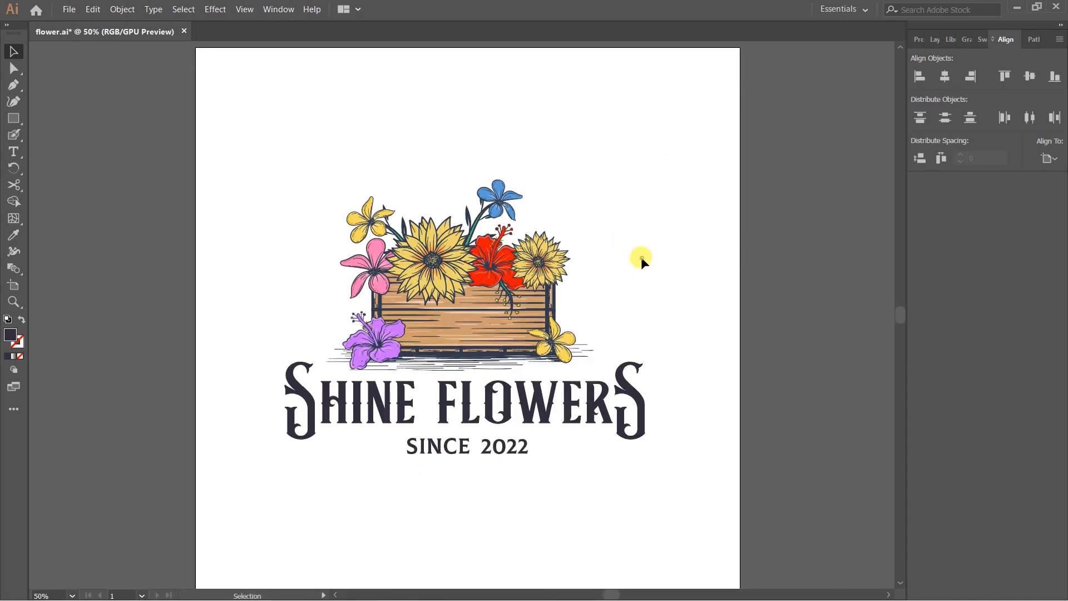
drag(640, 289, 669, 263)
scroll(622, 256, up, 1)
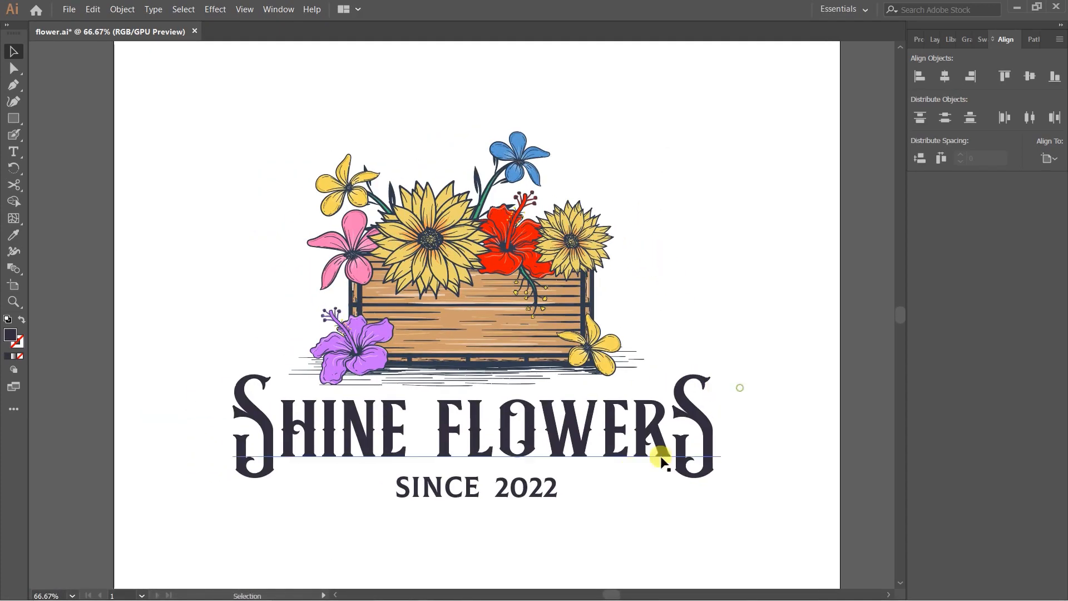
drag(627, 469, 657, 373)
click(579, 341)
click(672, 466)
click(590, 335)
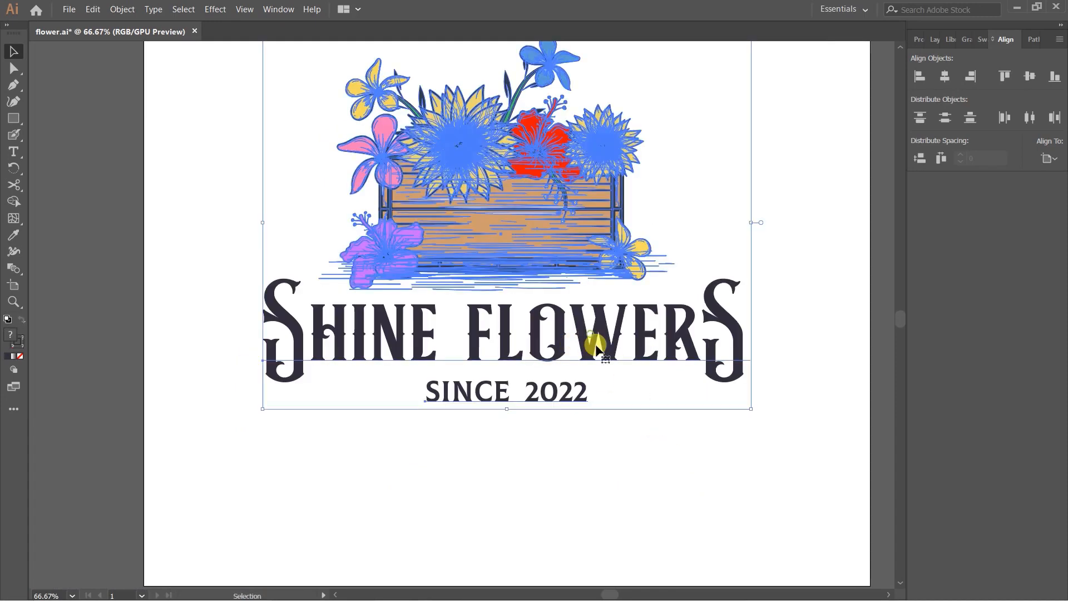
key(ctrl)
click(83, 89)
click(596, 339)
ctrl+click(671, 442)
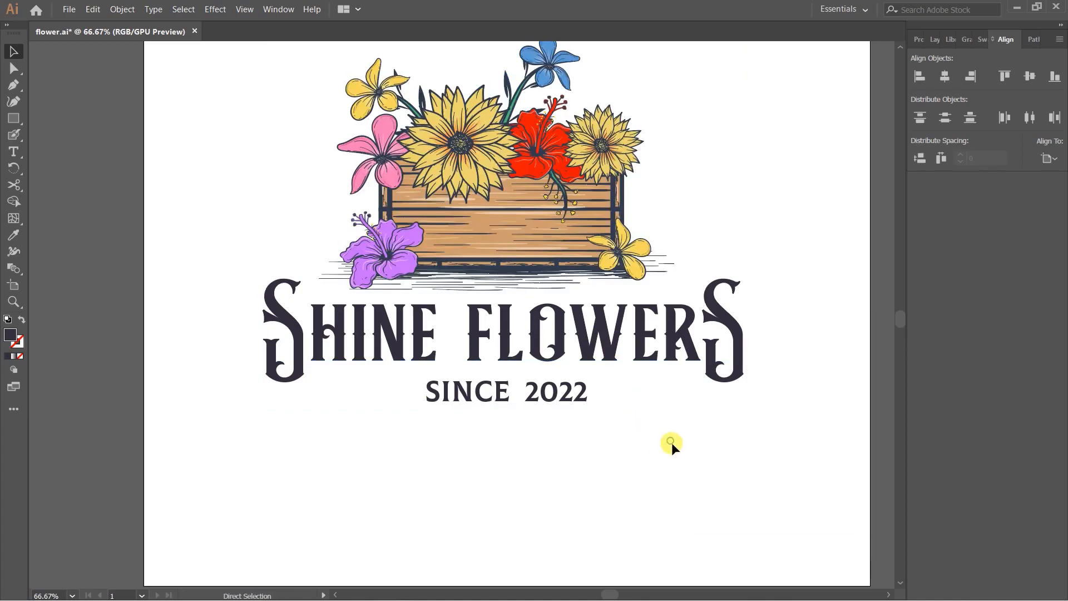
Try placing a copy of the grouped artwork below the original and undo it.
drag(662, 455, 625, 250)
drag(619, 135, 639, 450)
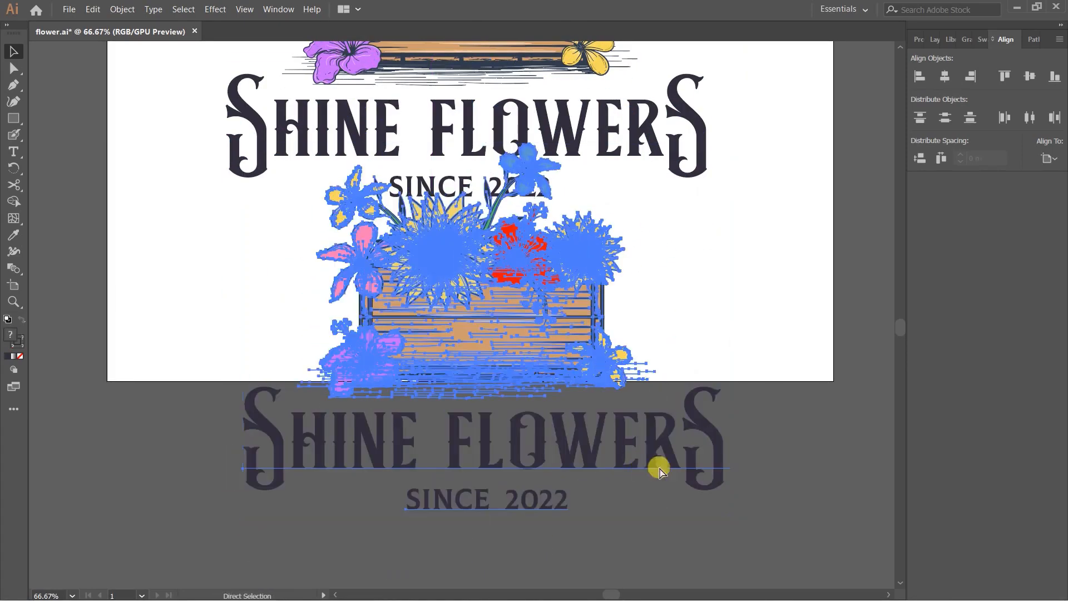
key(ctrl+z)
Ungroup the flower-crate artwork on the artboard so the title and tagline can be selected separately.
click(770, 445)
click(605, 146)
drag(634, 249, 660, 366)
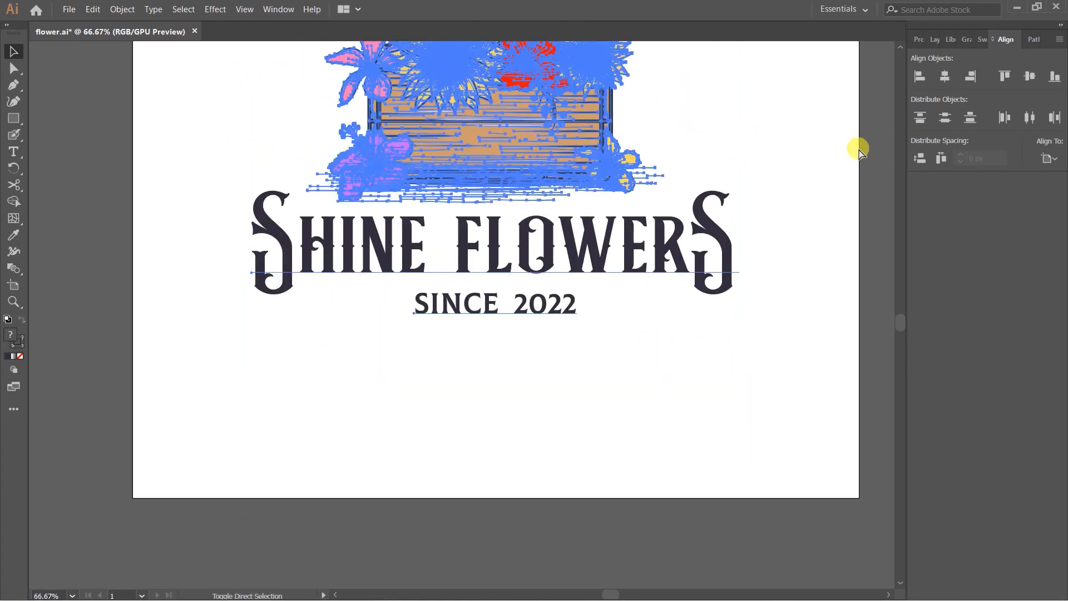
click(699, 341)
click(672, 243)
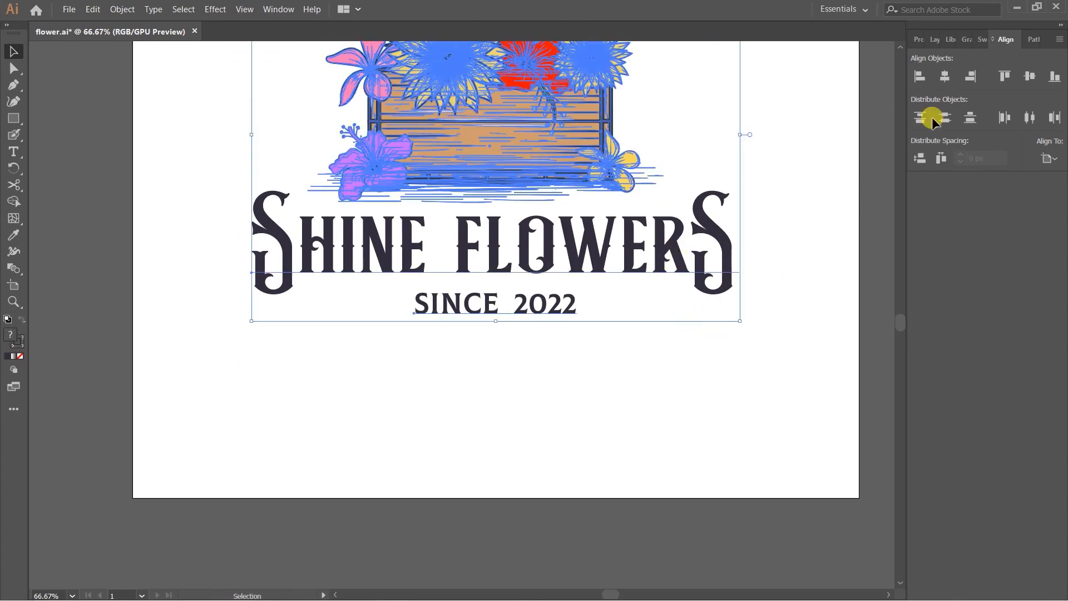
click(918, 42)
click(926, 367)
click(758, 399)
Place a copy of the "Shine Flowers" title directly below the artboard and deselect it.
click(675, 245)
scroll(675, 256, down, 3)
click(707, 426)
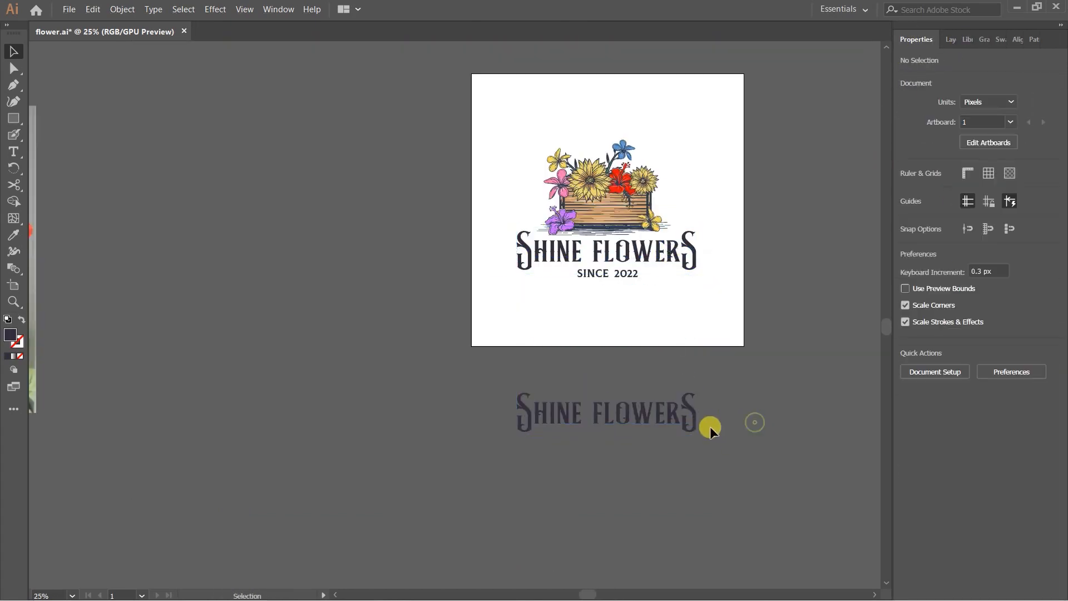
Expand the appearance of the title copy below the artboard and expand it into editable shapes.
scroll(698, 389, up, 3)
click(622, 345)
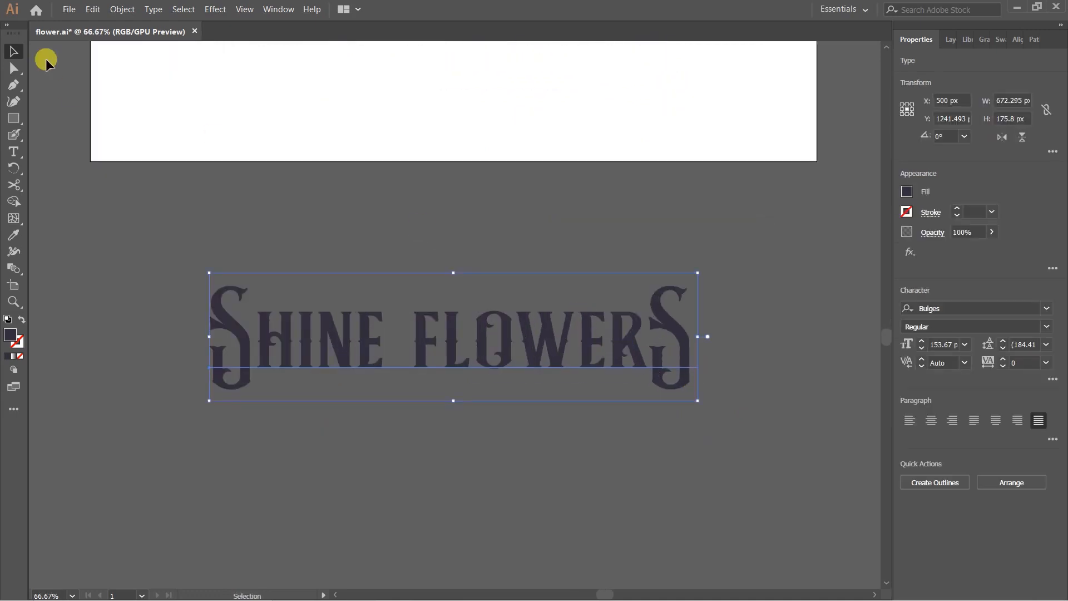
click(121, 9)
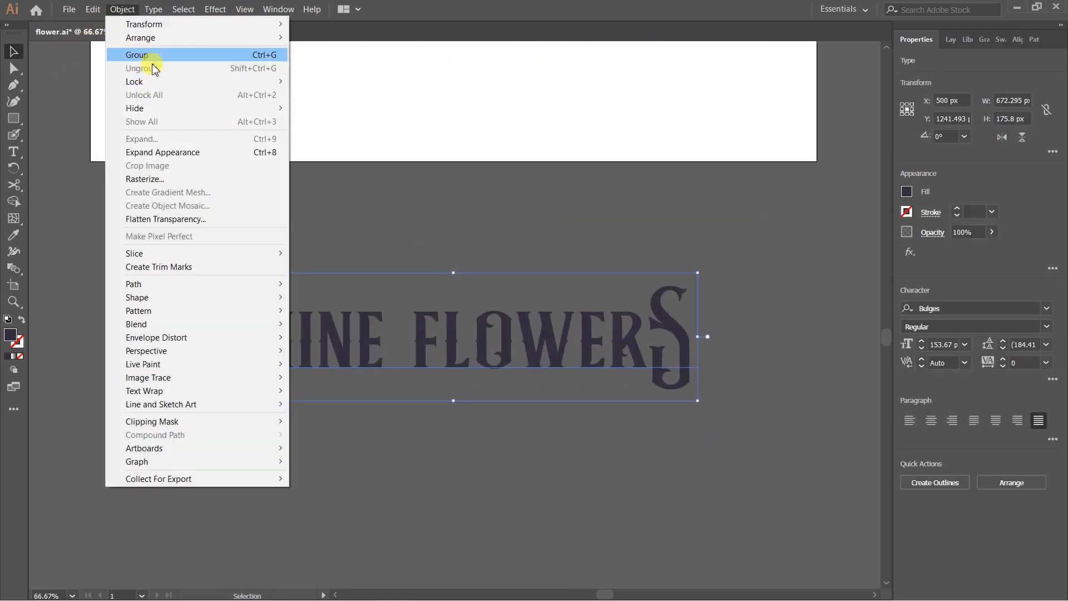
click(169, 153)
click(124, 9)
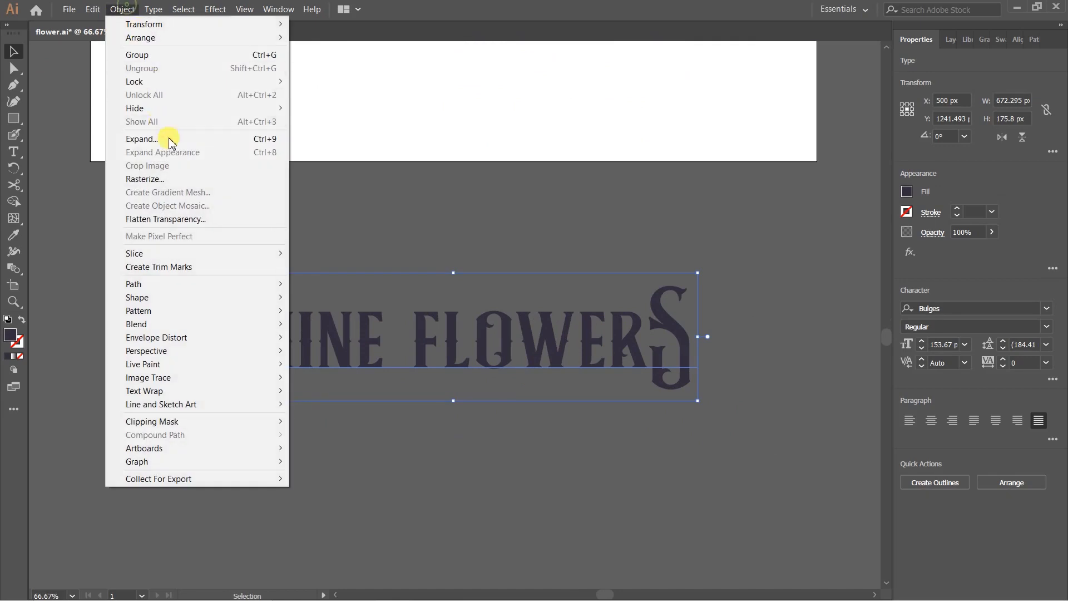
click(166, 140)
click(723, 283)
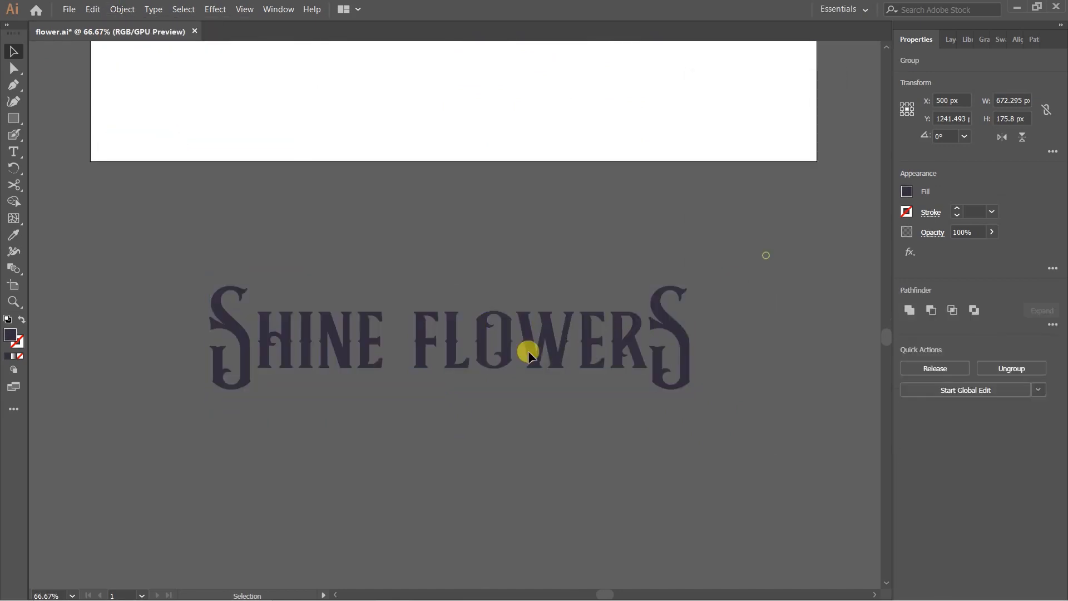
Offset the expanded title's paths by 1.4 px with miter joins and a miter limit of 4.
click(120, 11)
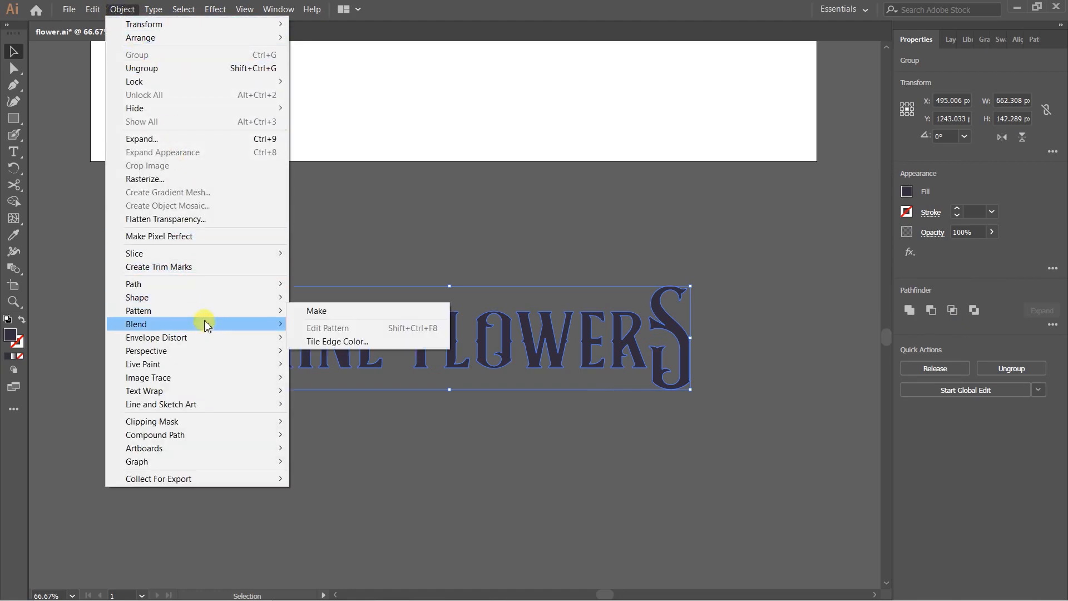
mouse_move(207, 285)
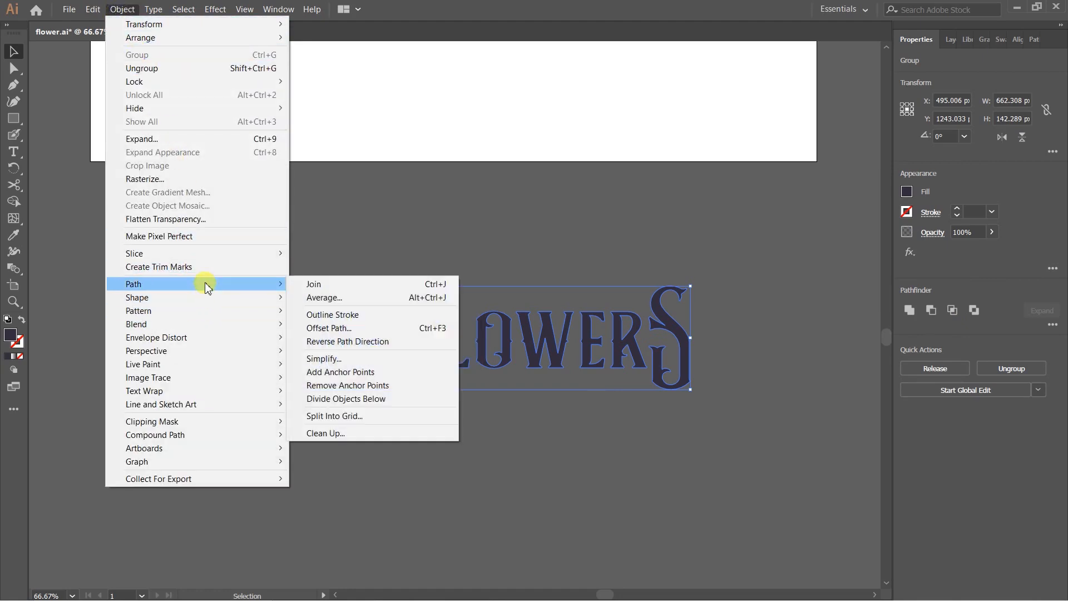
click(344, 329)
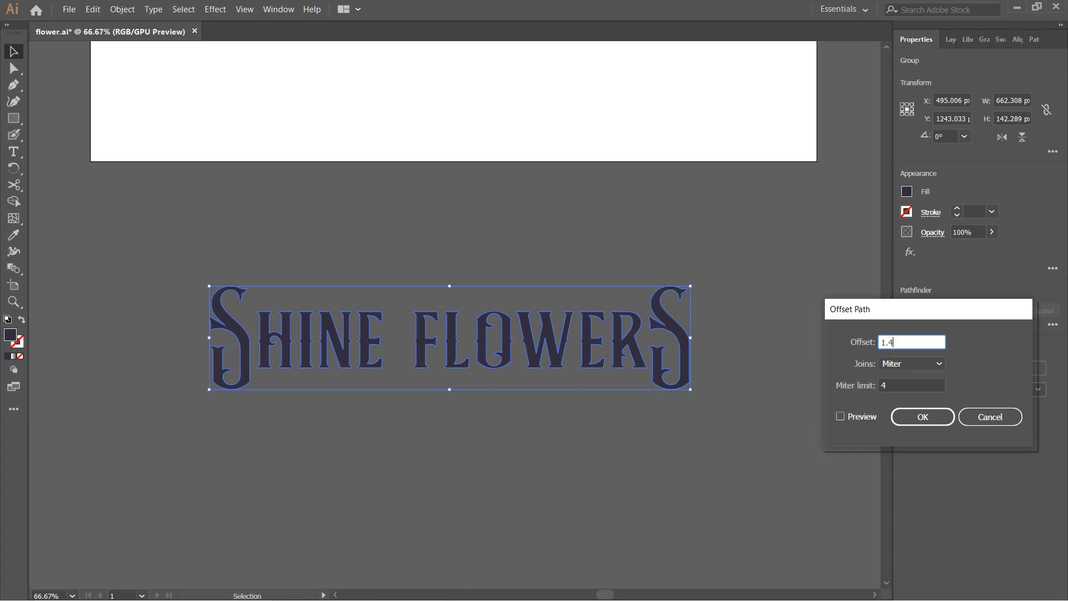
click(840, 416)
click(923, 416)
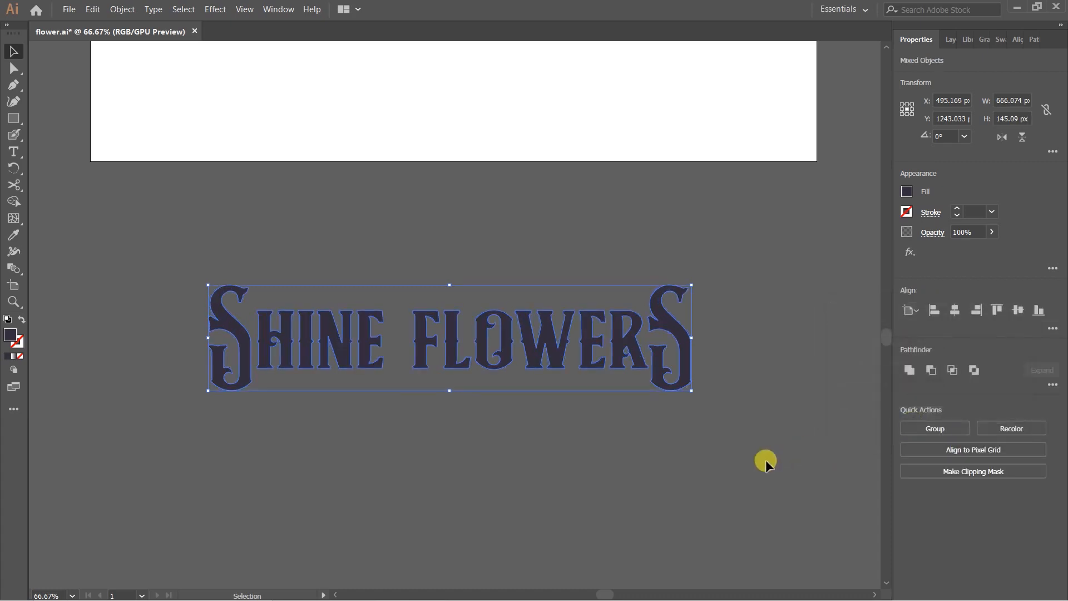
Group the original and offset letter shapes and unite them into thicker letters.
key(ctrl+g)
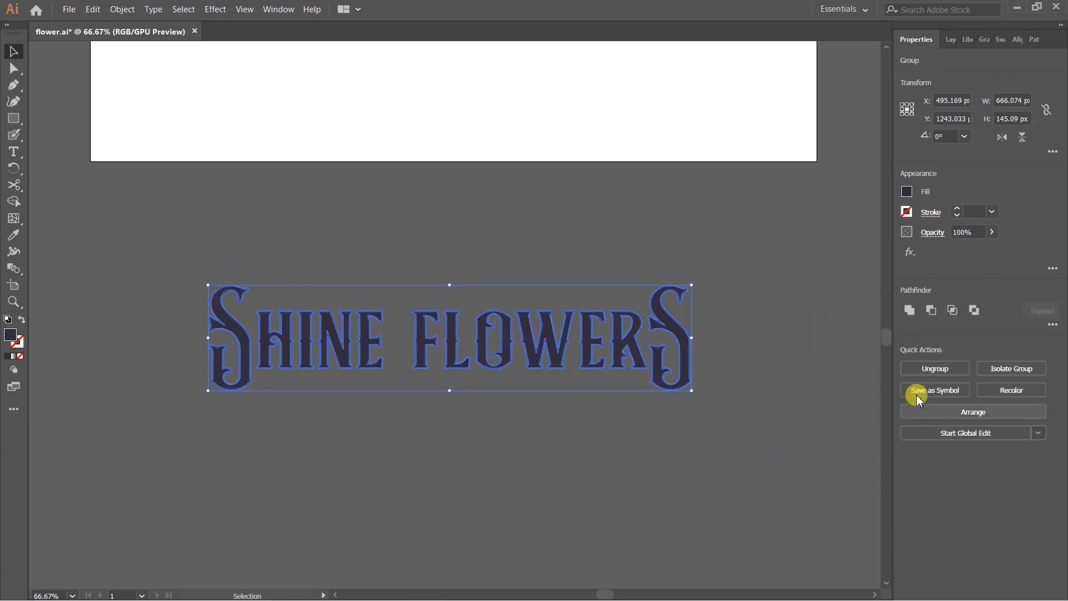
click(910, 310)
click(744, 403)
Try moving the united title downward and undo the move.
click(683, 337)
drag(682, 329, 690, 388)
key(ctrl+z)
Duplicate the united title in place and fill the front copy with white sampled from the artboard.
scroll(453, 371, up, 1)
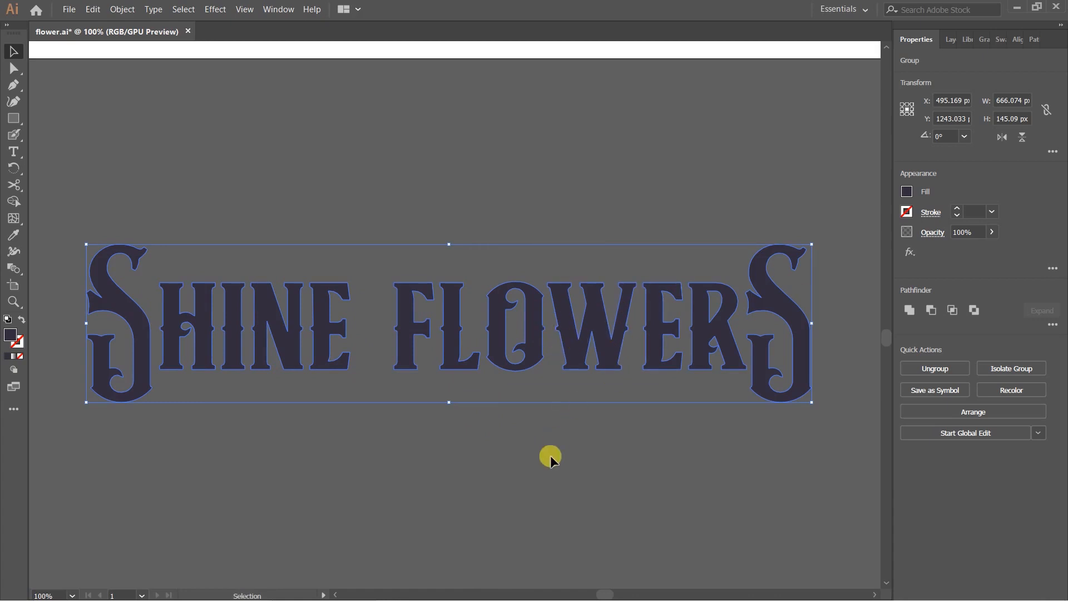
click(565, 461)
click(566, 343)
key(a)
key(i)
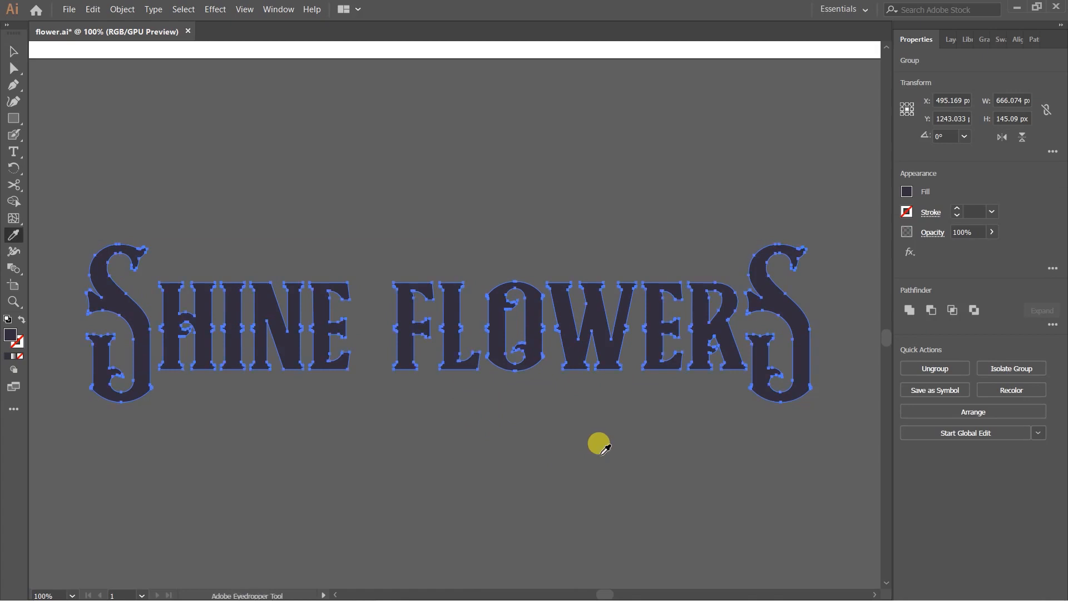
drag(584, 69, 598, 109)
click(593, 67)
drag(537, 223, 580, 143)
key(v)
Nudge the white title copy 0.9 px up and 0.9 px left from the dark copy behind it.
click(550, 370)
click(504, 285)
scroll(516, 336, up, 1)
key(Up)
key(ctrl+plus)
key(ctrl+plus)
click(590, 448)
click(577, 332)
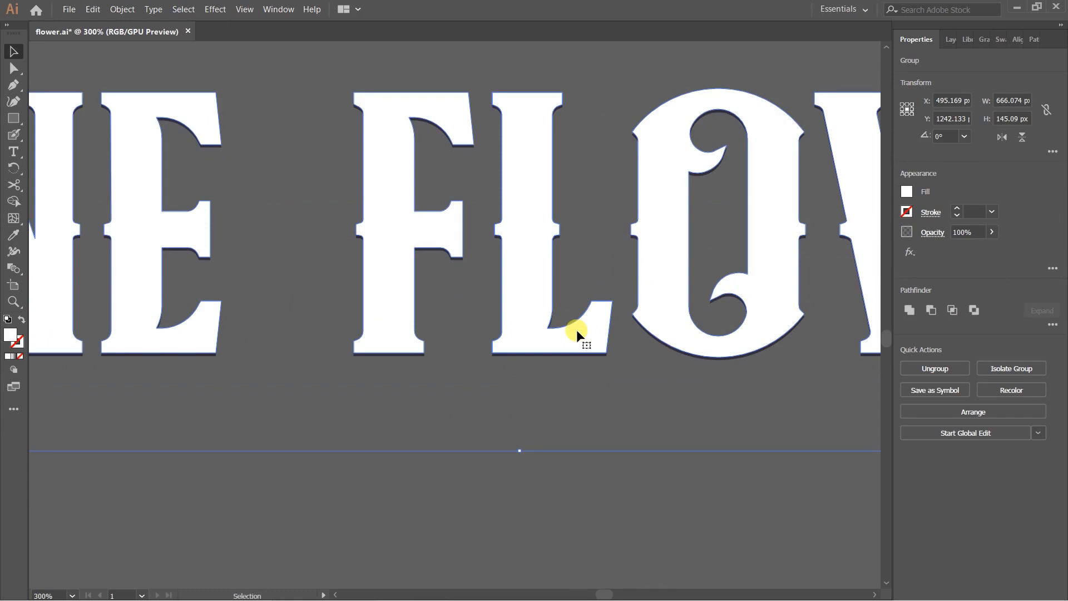
key(Left)
key(Left)
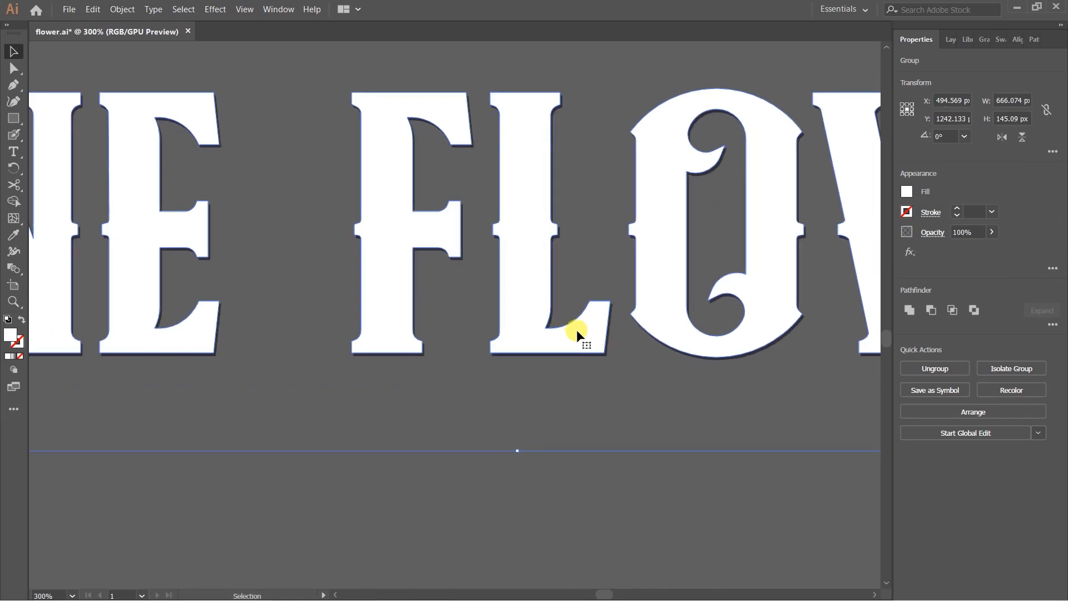
key(Left)
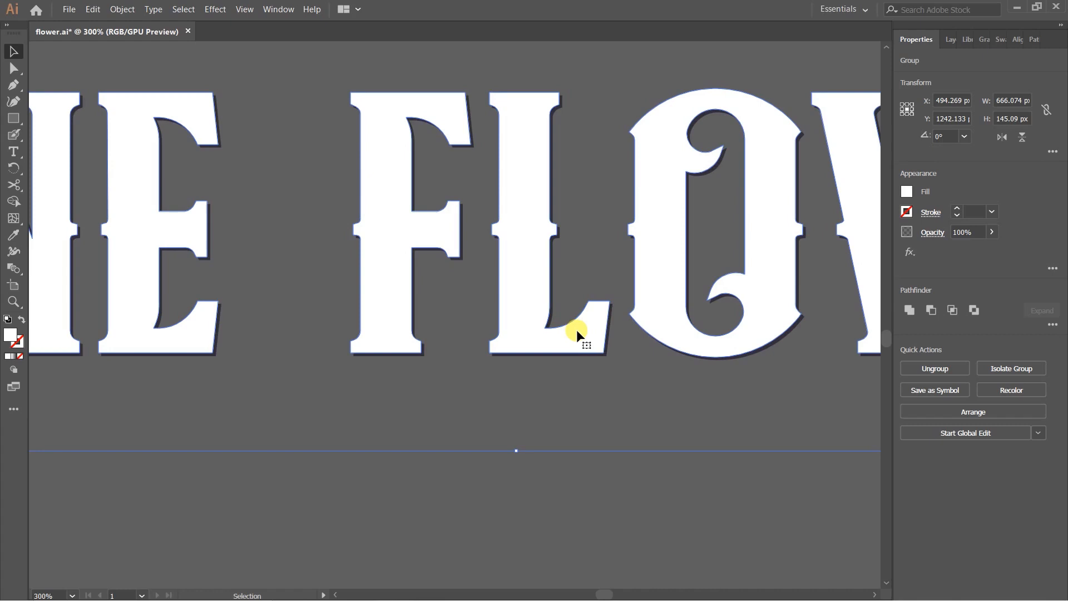
Select both the white and dark title copies and ungroup them into separate letters.
scroll(515, 328, down, 4)
click(559, 447)
drag(164, 211, 752, 400)
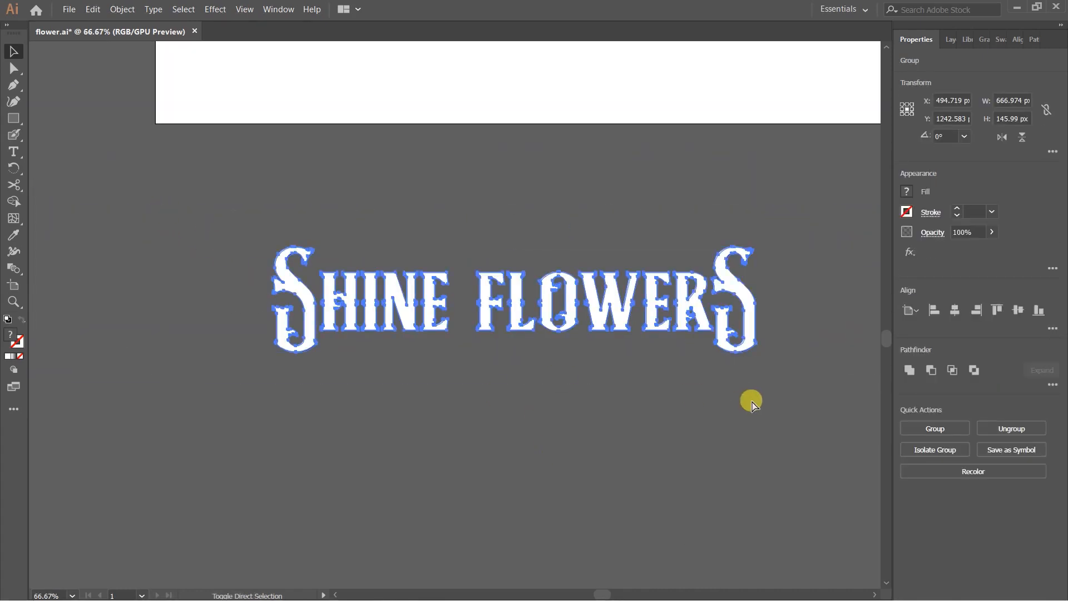
click(543, 426)
scroll(289, 300, up, 1)
drag(218, 151, 318, 287)
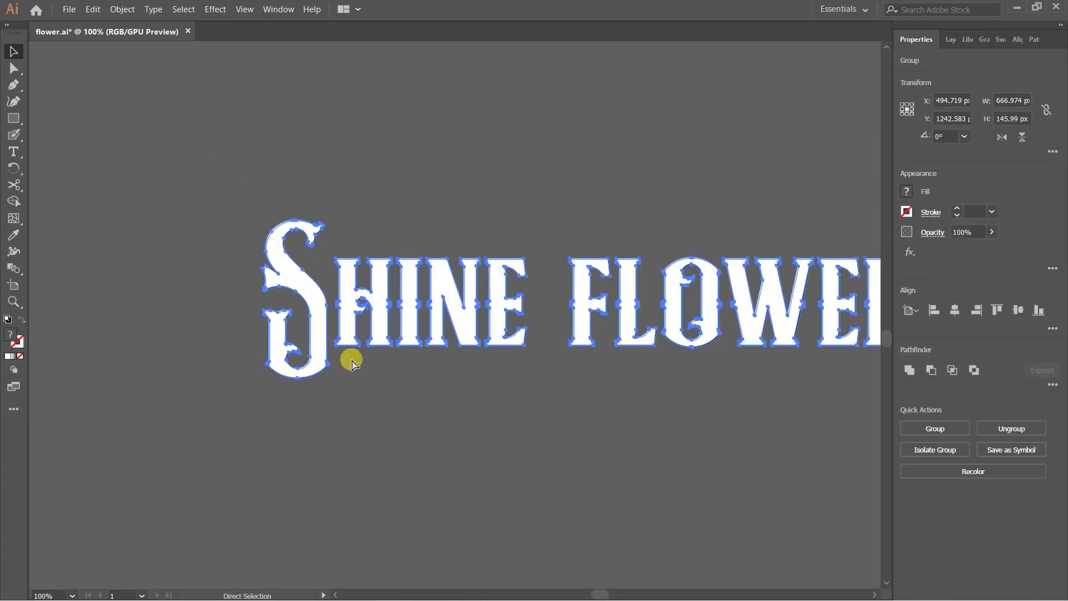
key(v)
click(377, 399)
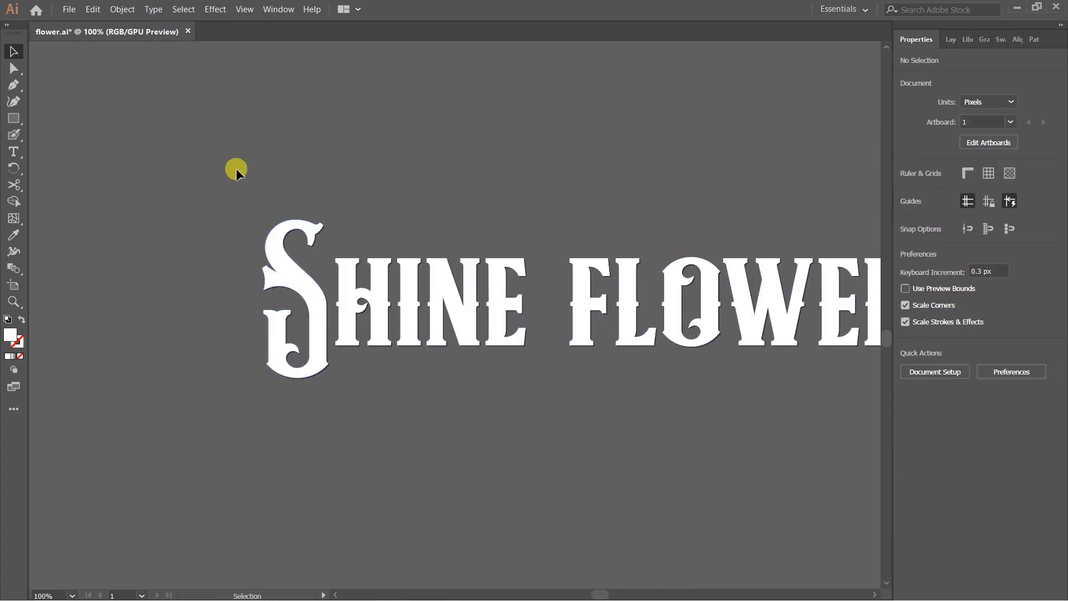
drag(236, 168, 341, 328)
click(377, 388)
drag(225, 139, 396, 385)
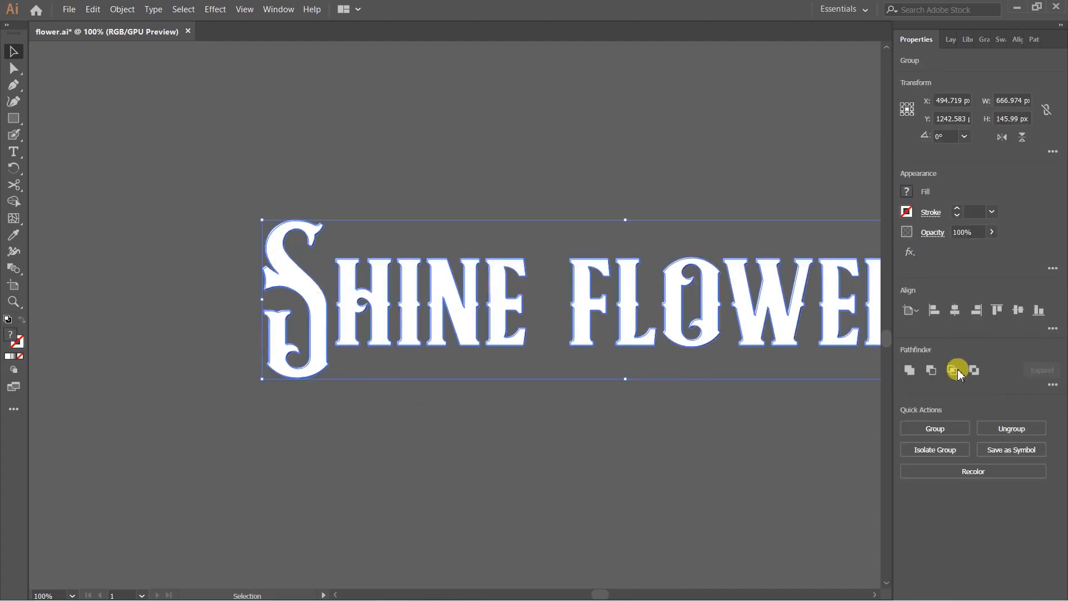
click(999, 431)
Try moving the layered pieces of the first "S" and undo each move.
click(297, 158)
click(310, 291)
click(225, 121)
click(302, 248)
scroll(303, 248, up, 2)
click(232, 119)
click(317, 262)
scroll(366, 247, down, 1)
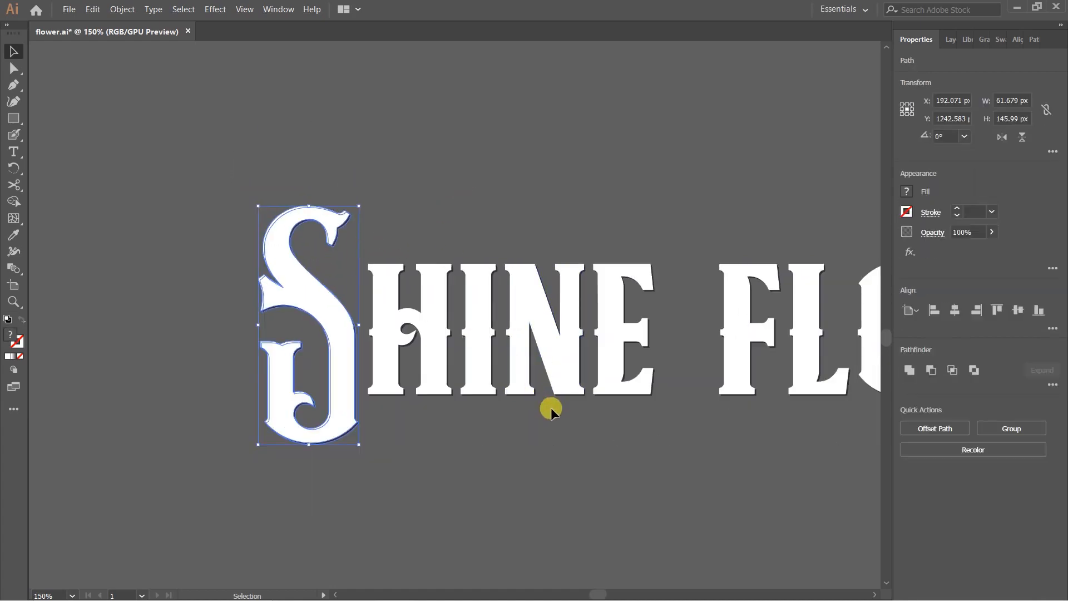
scroll(484, 375, down, 1)
drag(621, 445, 308, 383)
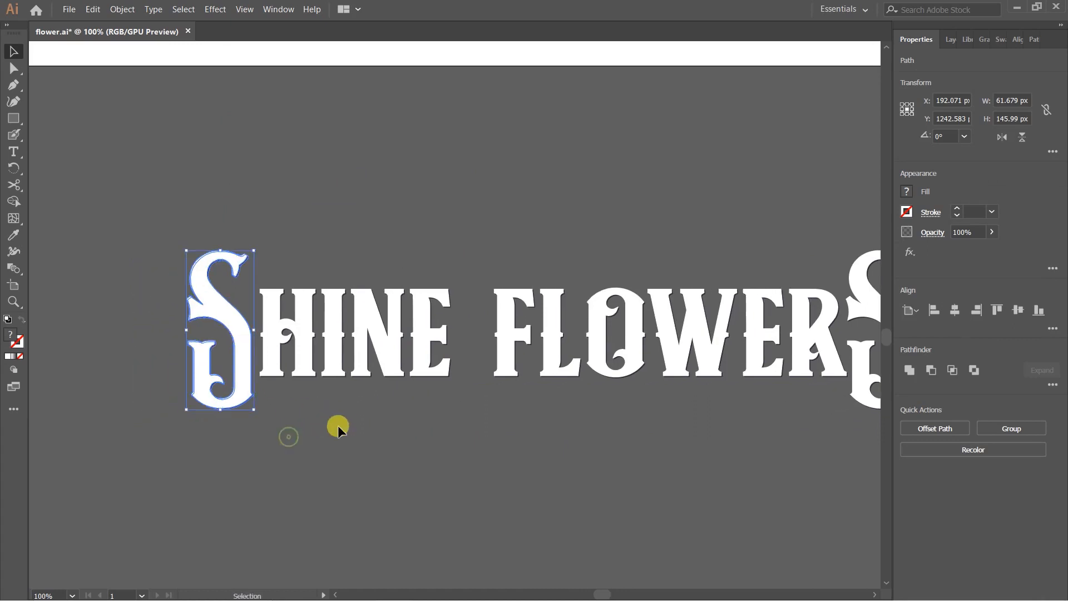
scroll(329, 412, up, 1)
click(297, 193)
drag(249, 289, 119, 268)
key(ctrl+z)
drag(322, 353, 342, 191)
key(ctrl+z)
Subtract the white front letter from the dark letter behind it for each letter of "SHINE".
click(450, 206)
drag(135, 203, 286, 365)
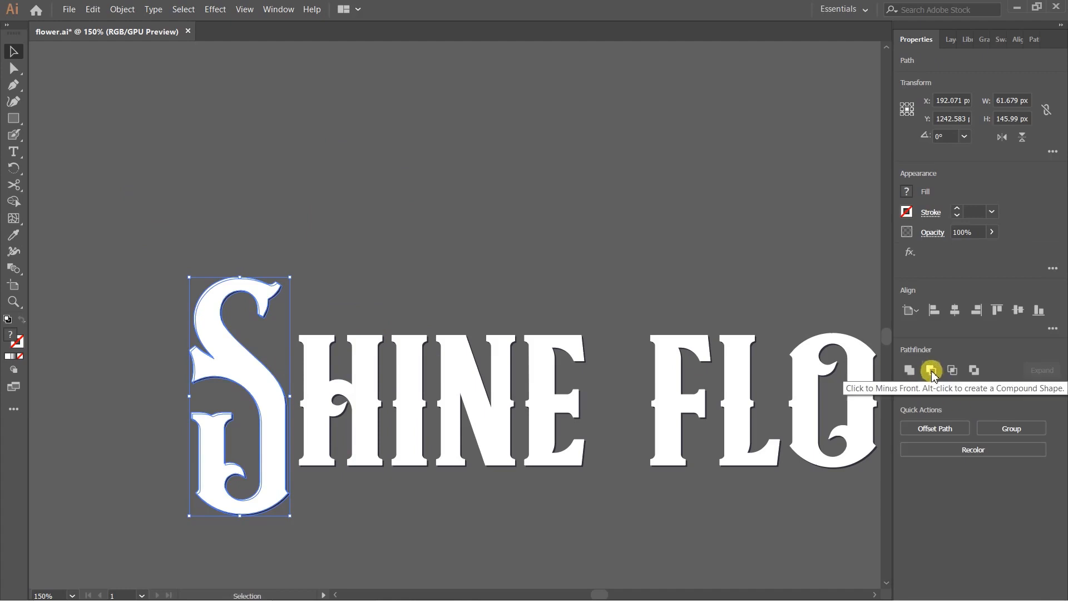
click(933, 370)
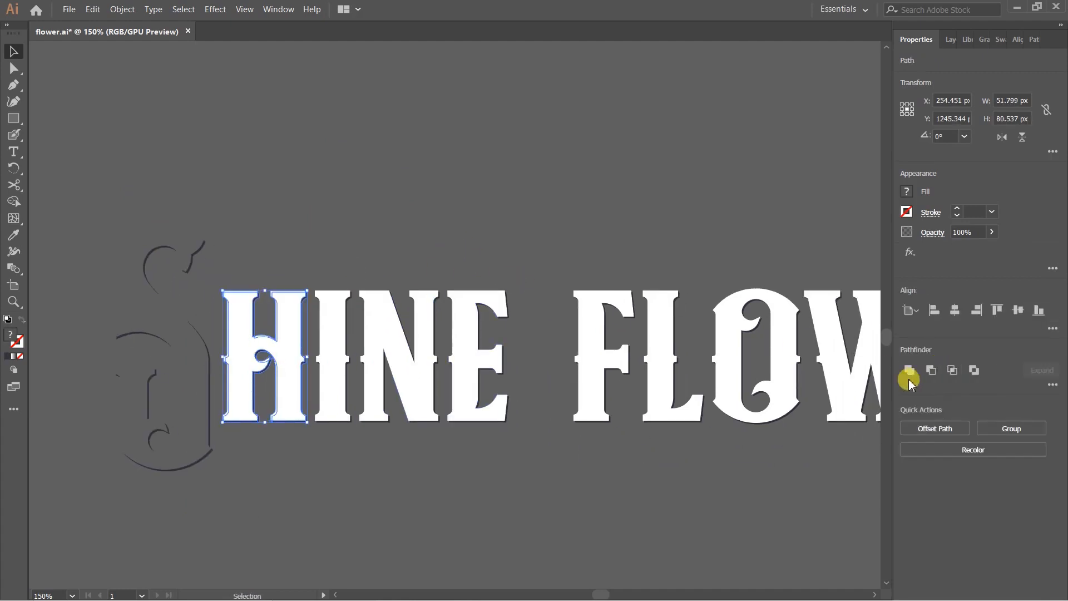
click(931, 370)
click(382, 248)
drag(343, 244, 337, 321)
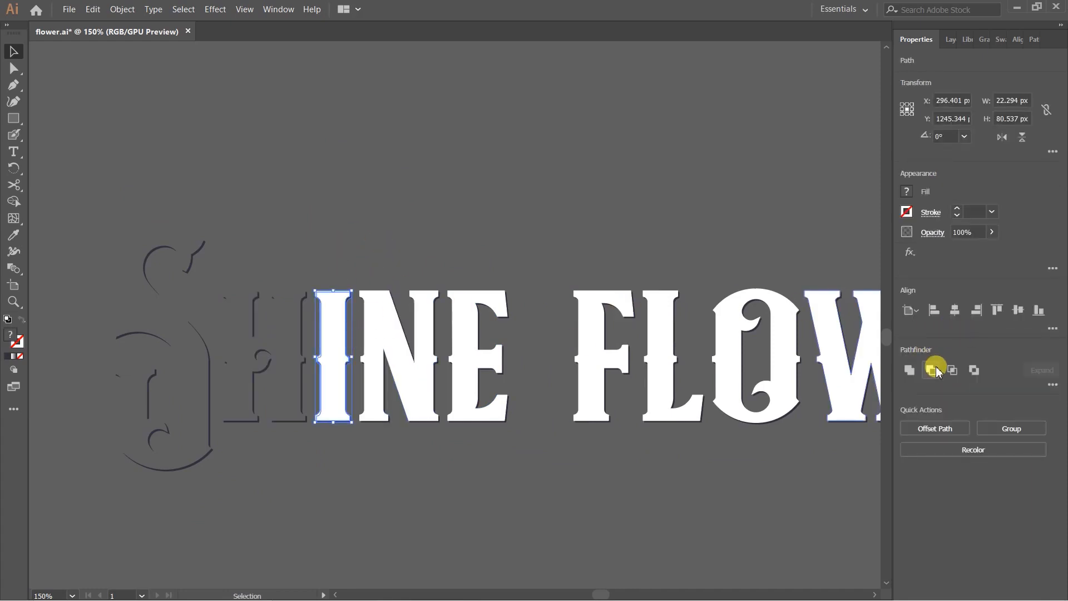
click(933, 369)
drag(419, 235, 410, 318)
drag(573, 314, 337, 315)
click(931, 372)
click(353, 236)
drag(277, 265, 270, 340)
click(924, 372)
Subtract the white front shapes from the dark letters F, L, O and W with Minus Front.
drag(376, 295, 381, 248)
click(932, 370)
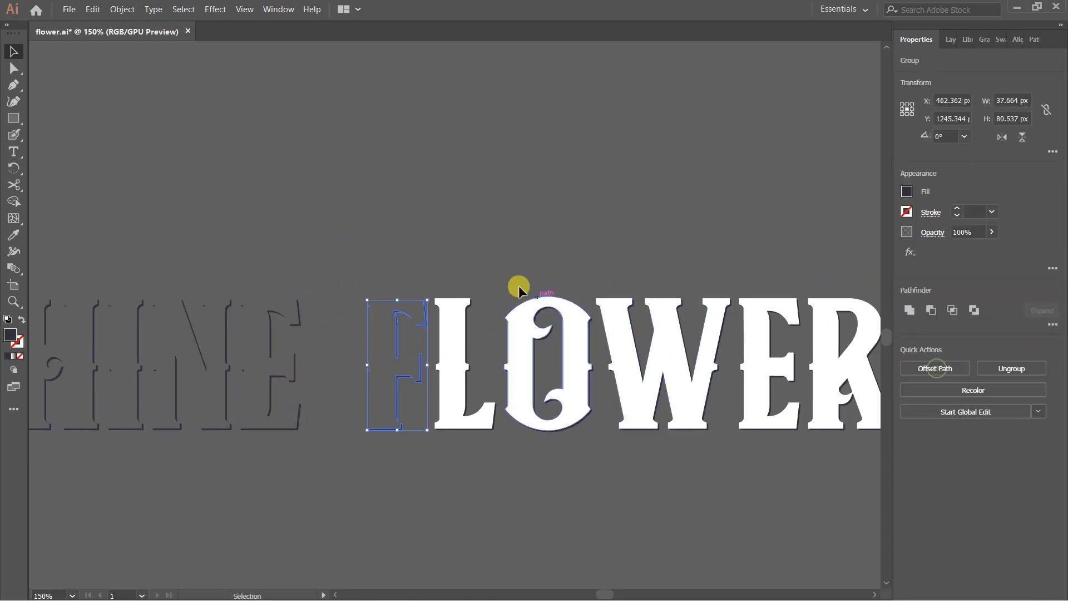
click(470, 305)
click(930, 370)
drag(518, 233, 389, 234)
click(442, 362)
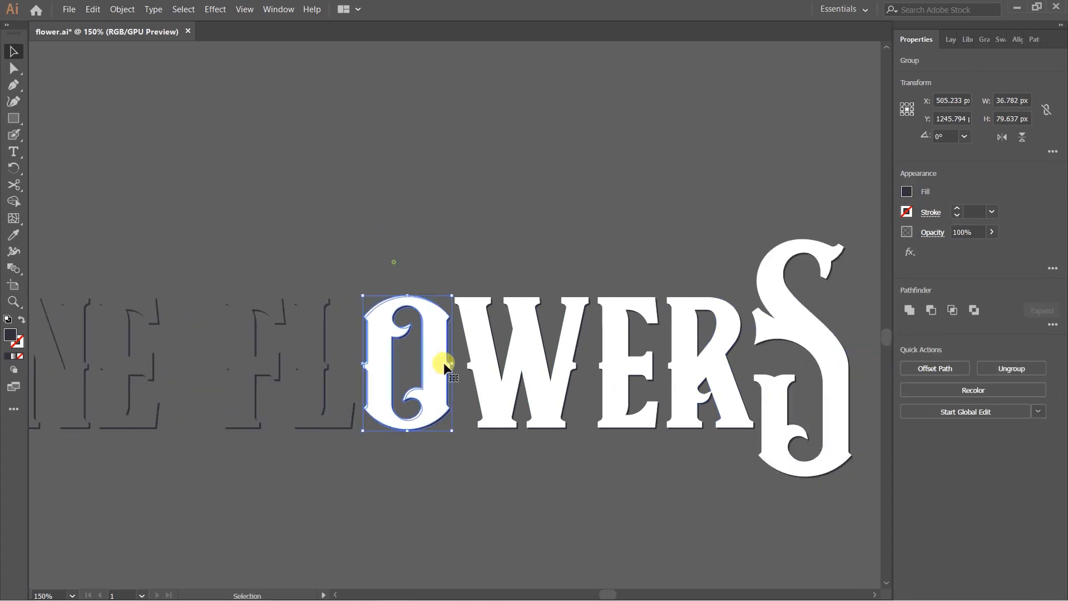
click(931, 370)
drag(490, 336, 382, 317)
click(411, 292)
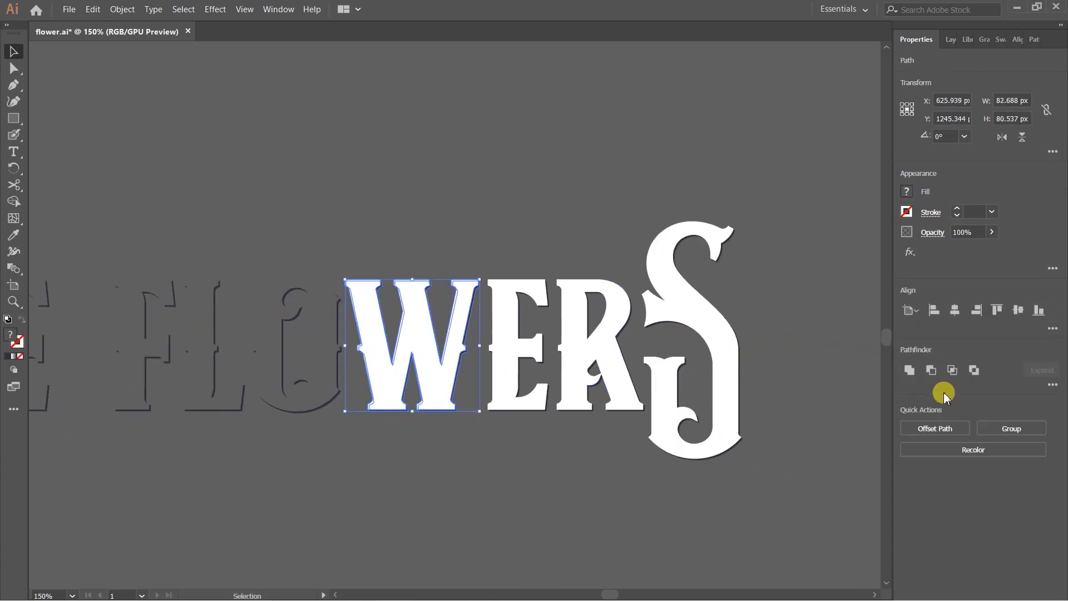
click(931, 370)
Subtract the white front shapes from the dark letters E, R and the final S.
click(526, 301)
click(930, 369)
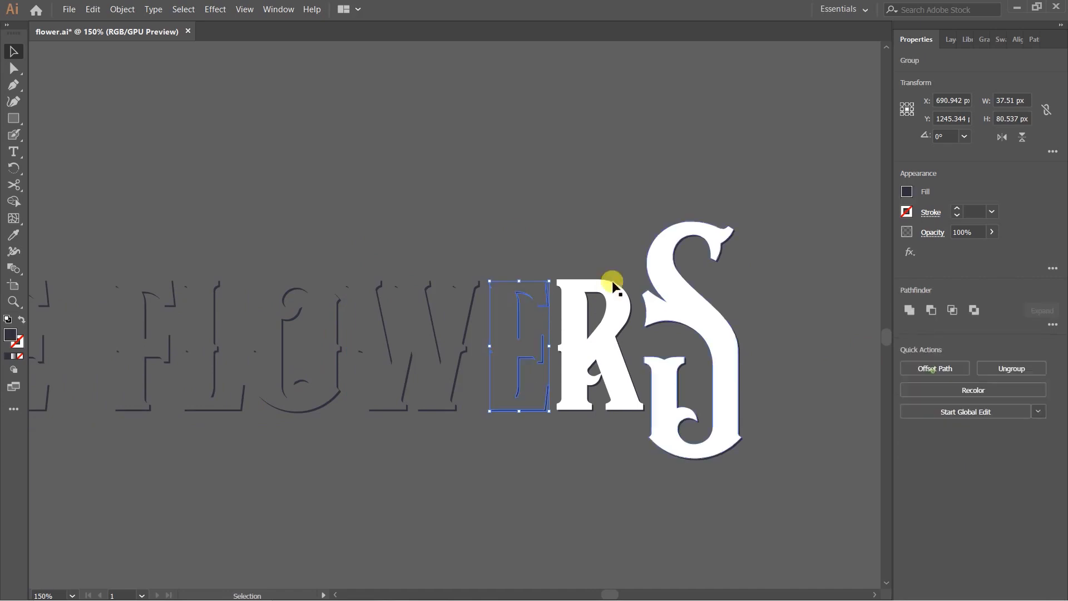
click(599, 329)
click(931, 370)
click(724, 302)
click(930, 370)
Select all the thin letter shadow shapes below the artboard and group them.
click(749, 158)
scroll(679, 157, down, 3)
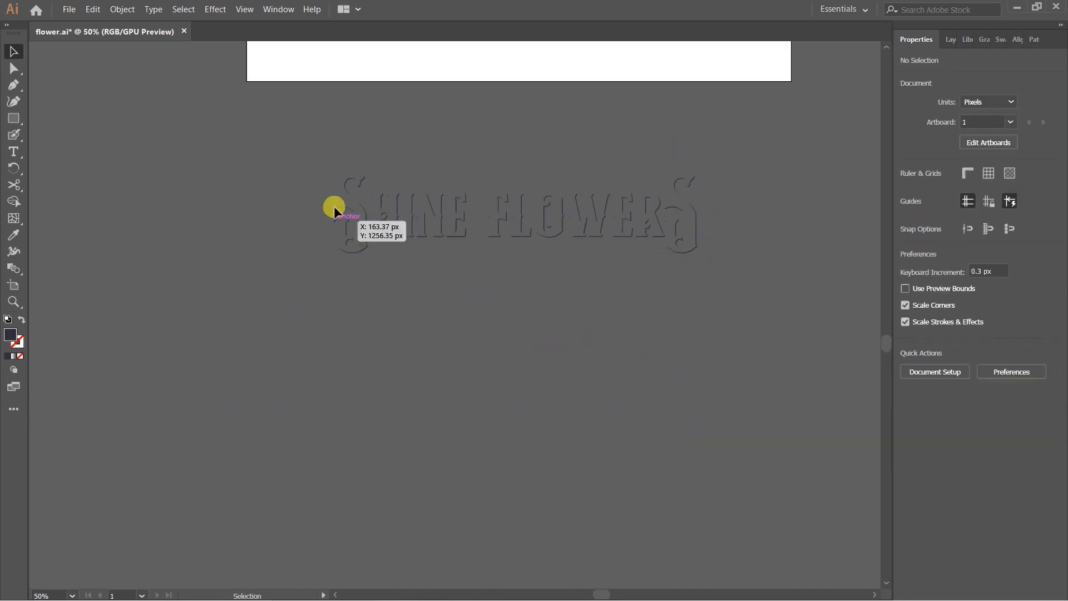
drag(793, 289, 794, 293)
key(ctrl+g)
click(758, 334)
Move the shadow group onto the artboard's "Shine Flowers" title and nudge it up to Y 651.011 px.
drag(736, 191, 647, 143)
scroll(497, 171, up, 2)
drag(402, 190, 520, 338)
key(shift+Up)
key(shift+Up)
key(shift+Up)
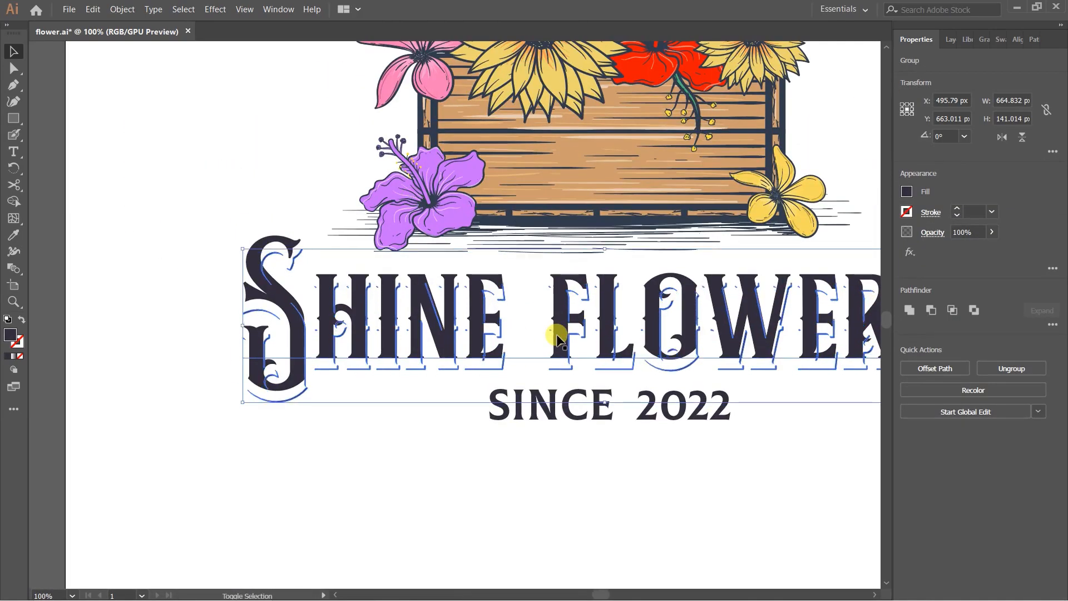
key(shift+Up)
key(Up)
key(Up)
scroll(462, 331, up, 3)
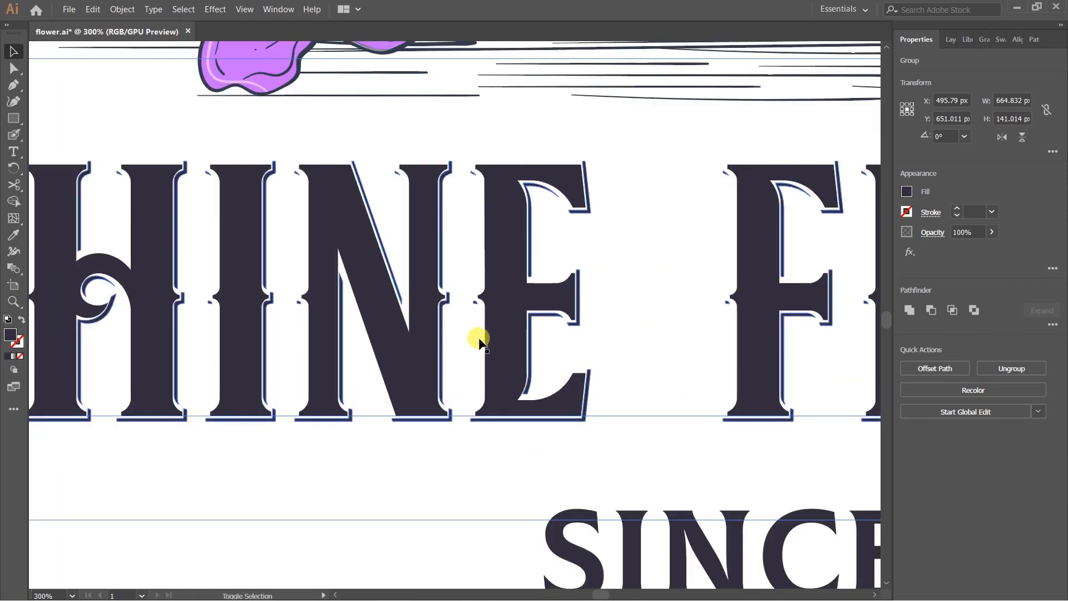
Fine-tune the shadow group's offset from the title letters to X 496.39 px and Y 651.311 px.
key(Right)
key(Right)
key(Right)
key(Right)
key(Right)
key(Right)
key(Left)
key(Left)
key(Left)
key(Left)
key(Left)
key(Left)
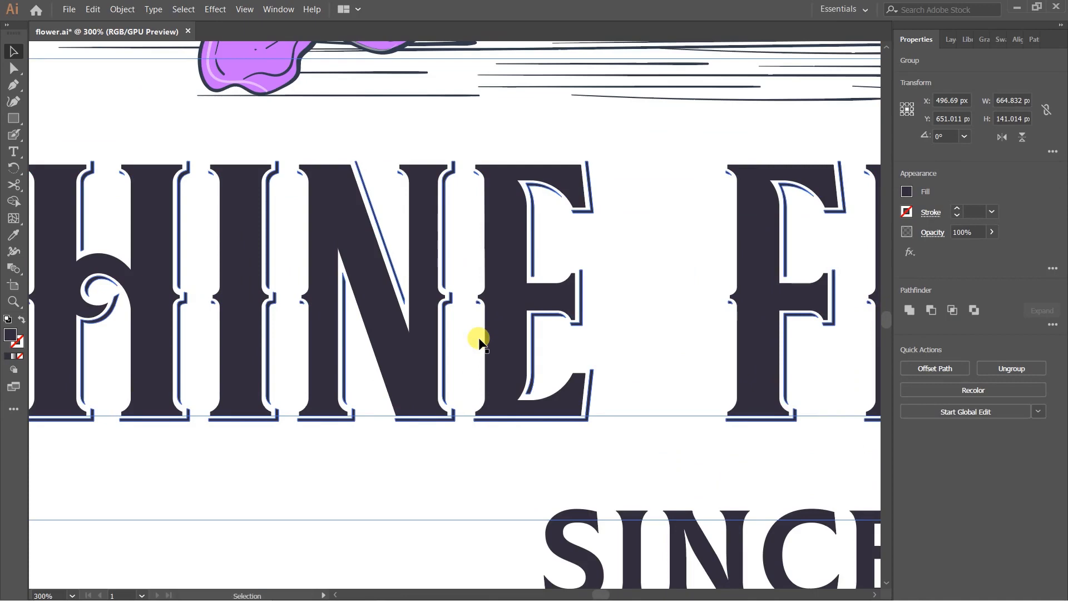
key(Left)
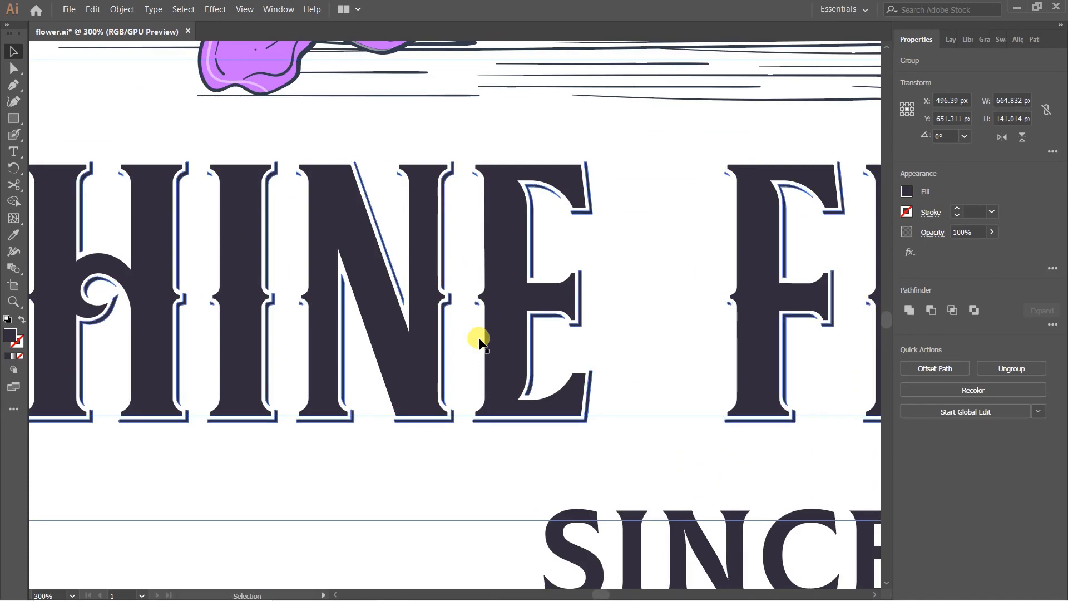
Deselect the shadow group and examine the line shadow's alignment across the "Shine Flowers" title.
scroll(424, 310, down, 1)
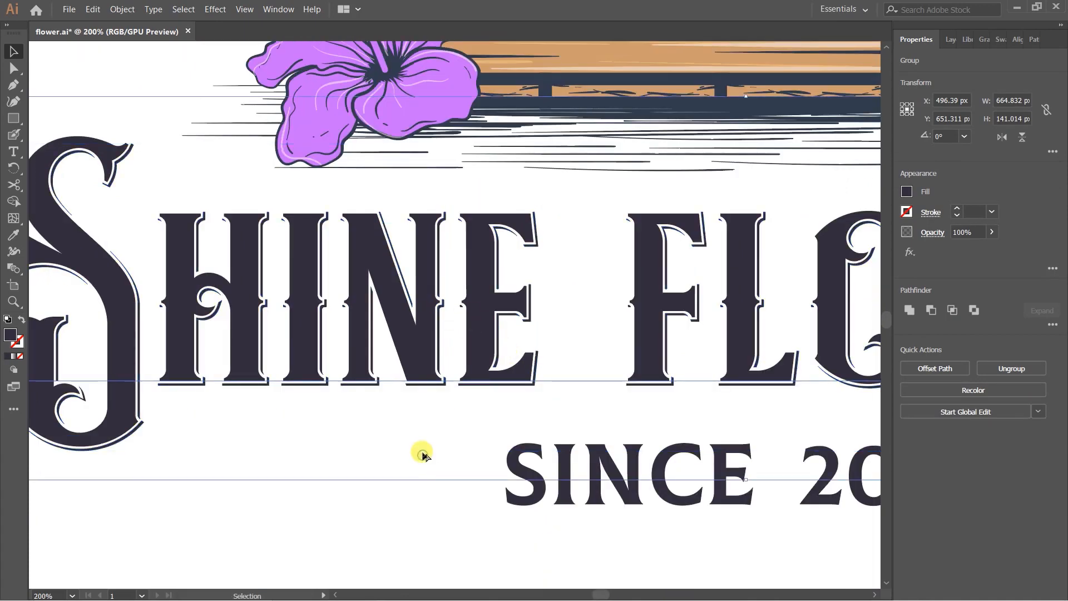
click(422, 456)
scroll(423, 455, down, 2)
drag(703, 482, 465, 443)
scroll(777, 300, up, 1)
click(778, 300)
scroll(657, 323, down, 2)
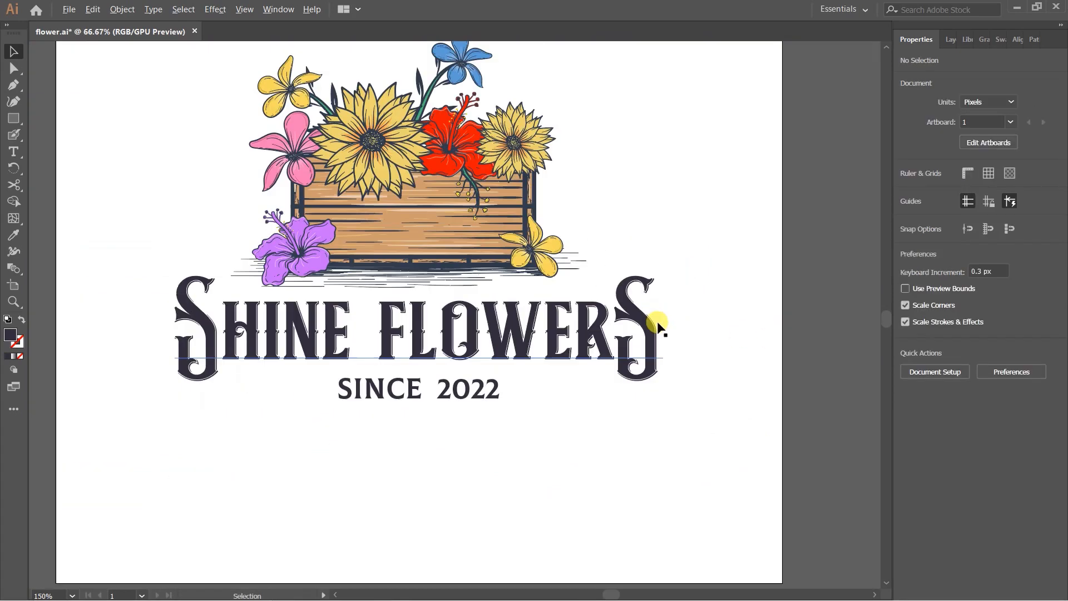
Recolor the title's line shadow group with a light grey fill swatch and deselect it.
scroll(699, 327, up, 1)
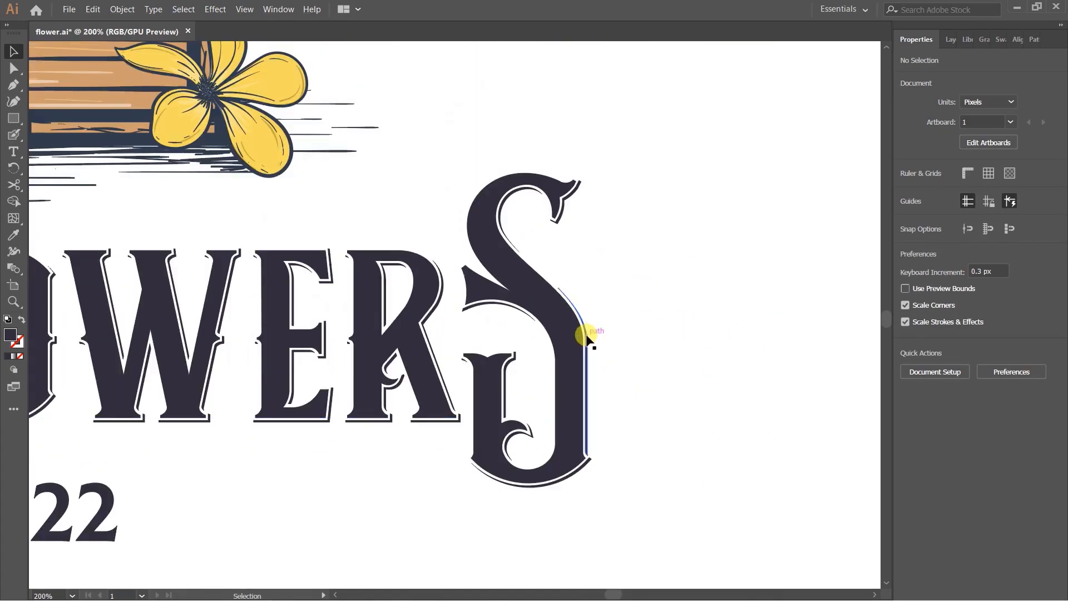
click(579, 473)
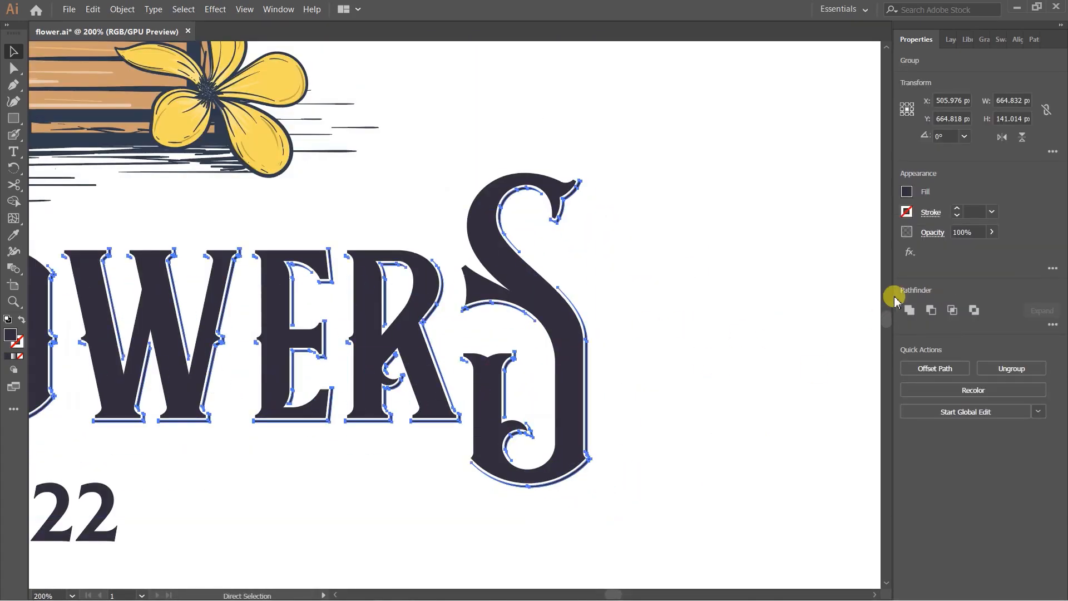
click(907, 192)
click(841, 284)
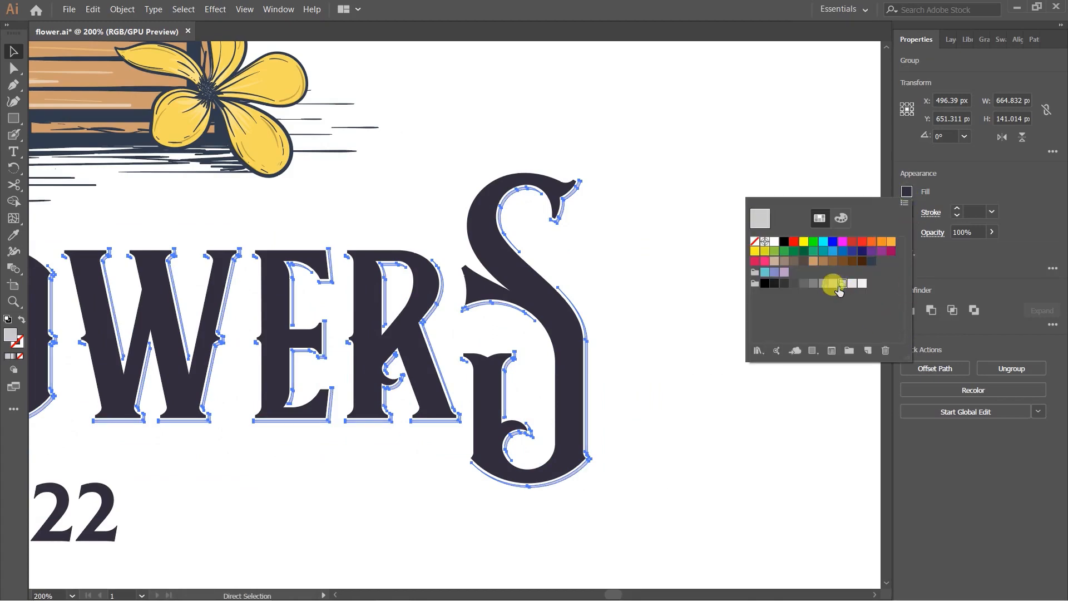
click(823, 284)
click(833, 284)
click(699, 401)
key(ctrl+0)
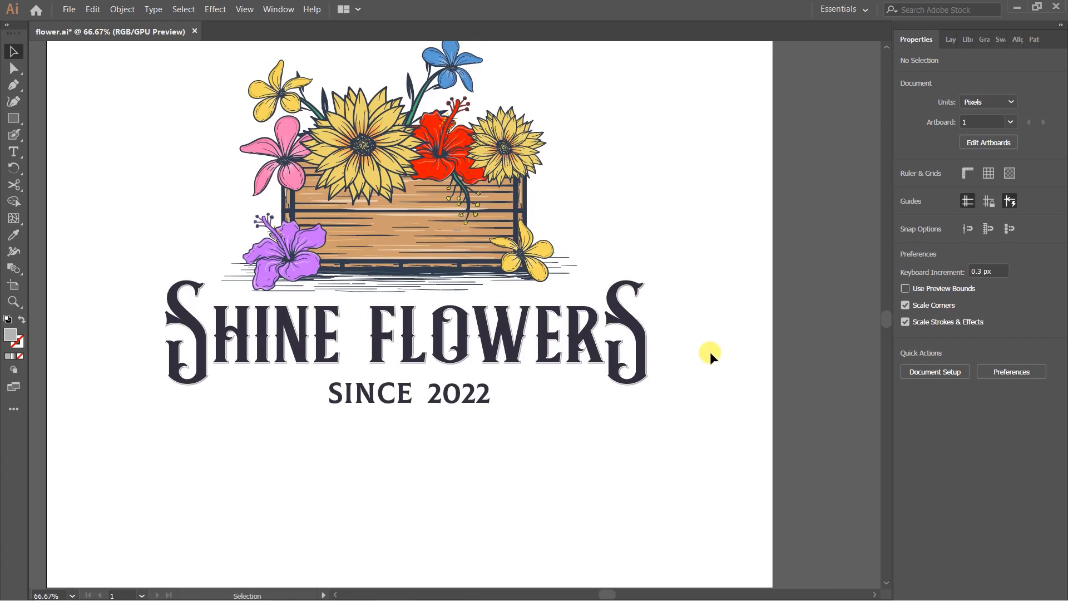
Group the flower crate, the "Shine Flowers" title and the "SINCE 2022" tagline into one logo.
key(ctrl+minus)
drag(262, 115, 697, 490)
key(ctrl+g)
click(712, 303)
Try moving the grouped logo slightly higher on the artboard, and undo the move.
drag(536, 315, 541, 290)
key(ctrl+z)
click(693, 298)
scroll(692, 298, down, 1)
scroll(616, 296, up, 1)
drag(699, 274, 628, 273)
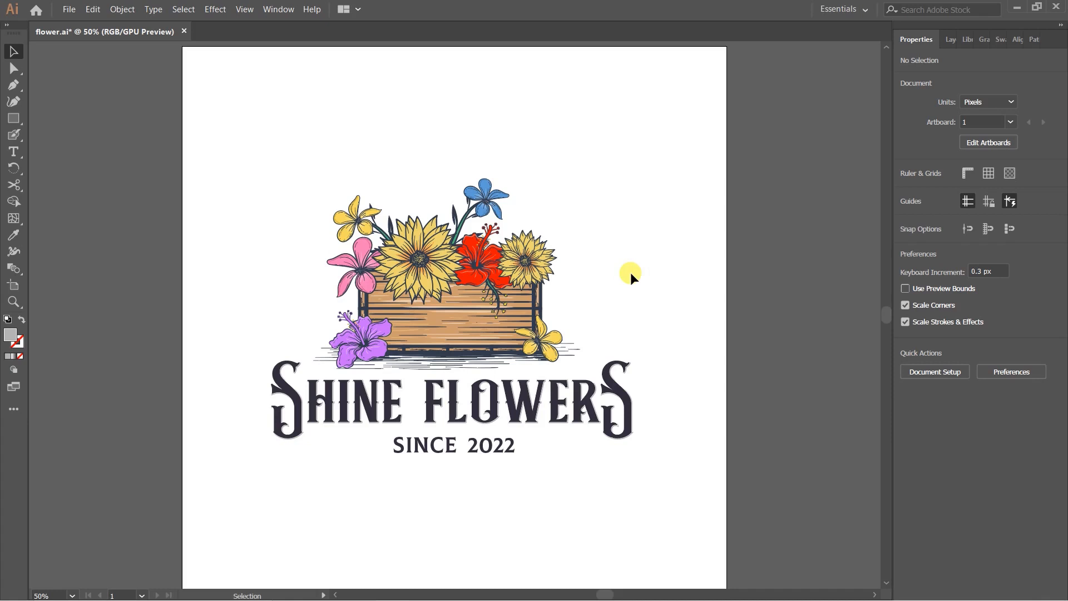
key(ctrl+equal)
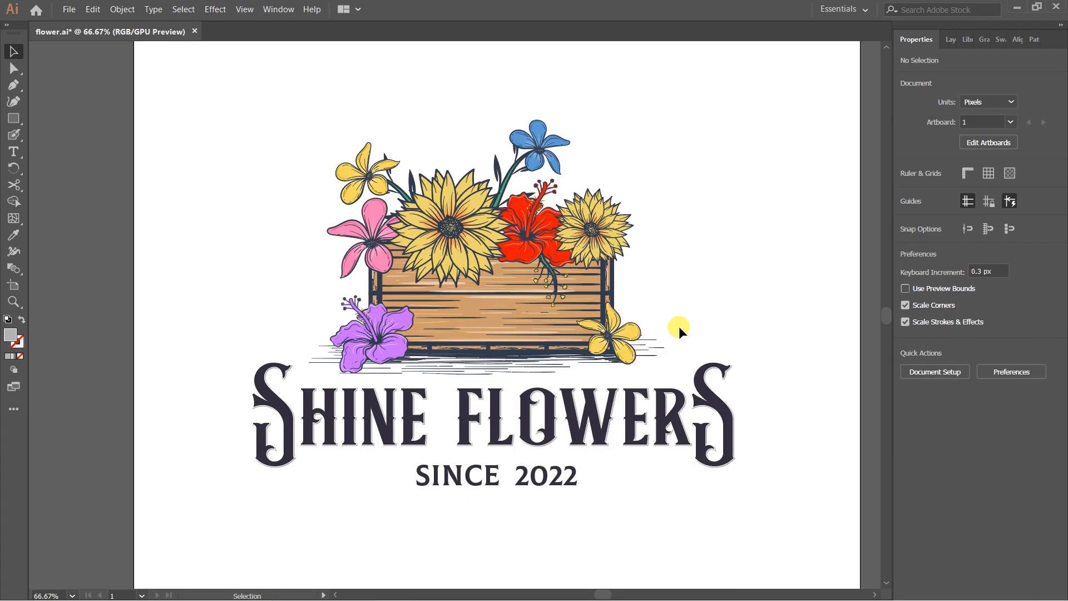